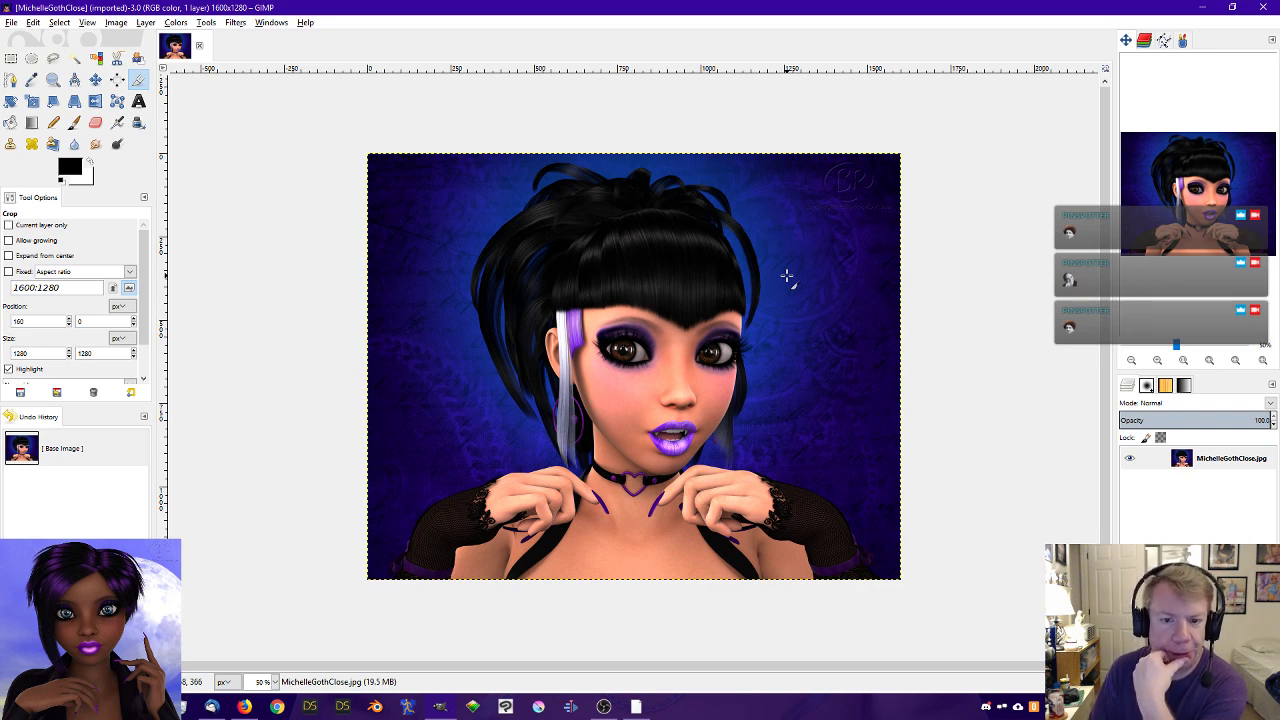
- Duplicate the MichelleGothClose.jpg layer twice and stack both copies beneath the original layer
{"action": "left_click", "coordinate": [1229, 462]}
{"action": "key", "text": "shift+ctrl+d"}
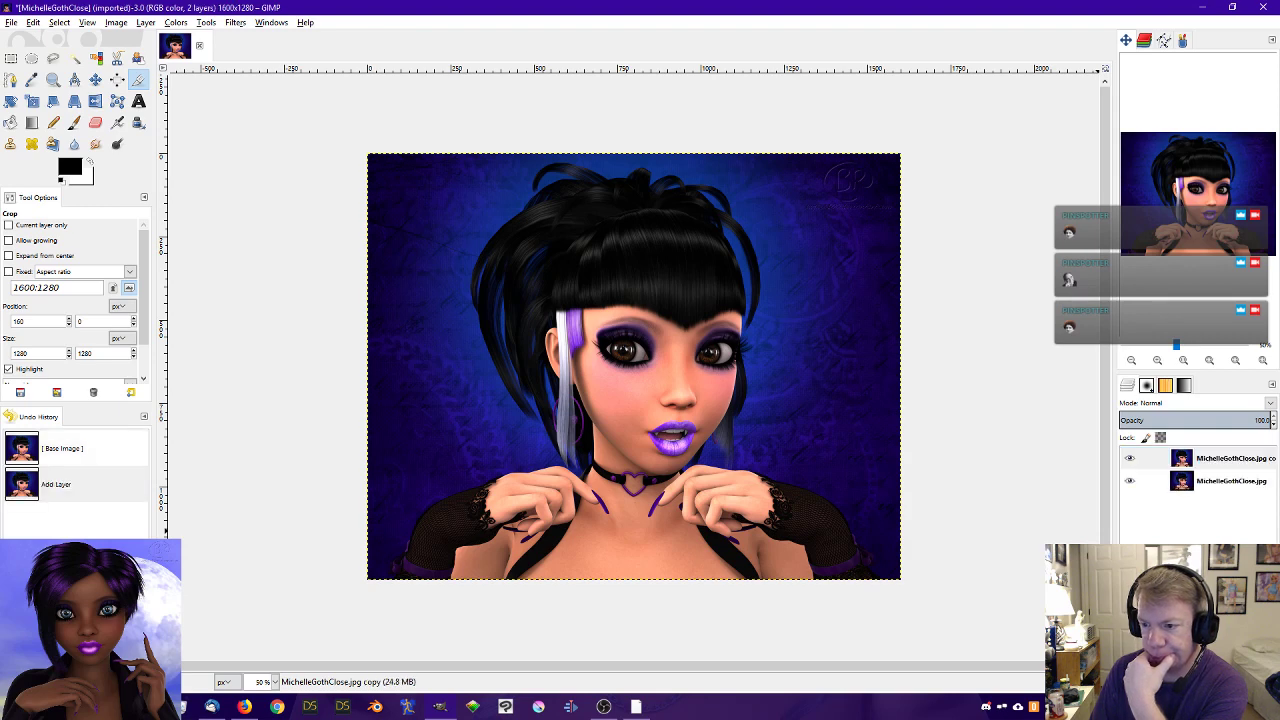
{"action": "left_click_drag", "start_coordinate": [1229, 460], "coordinate": [1234, 496]}
{"action": "left_click", "coordinate": [1226, 460]}
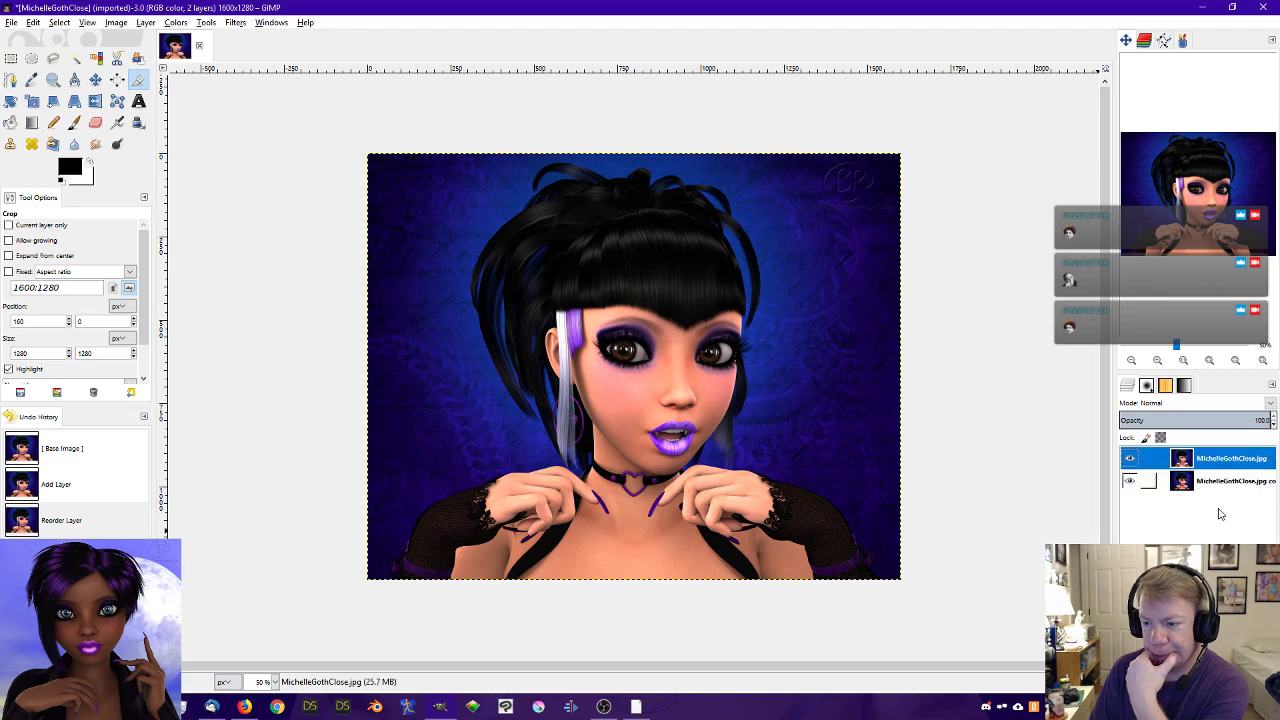
{"action": "key", "text": "shift+ctrl+d"}
{"action": "left_click", "coordinate": [1224, 460]}
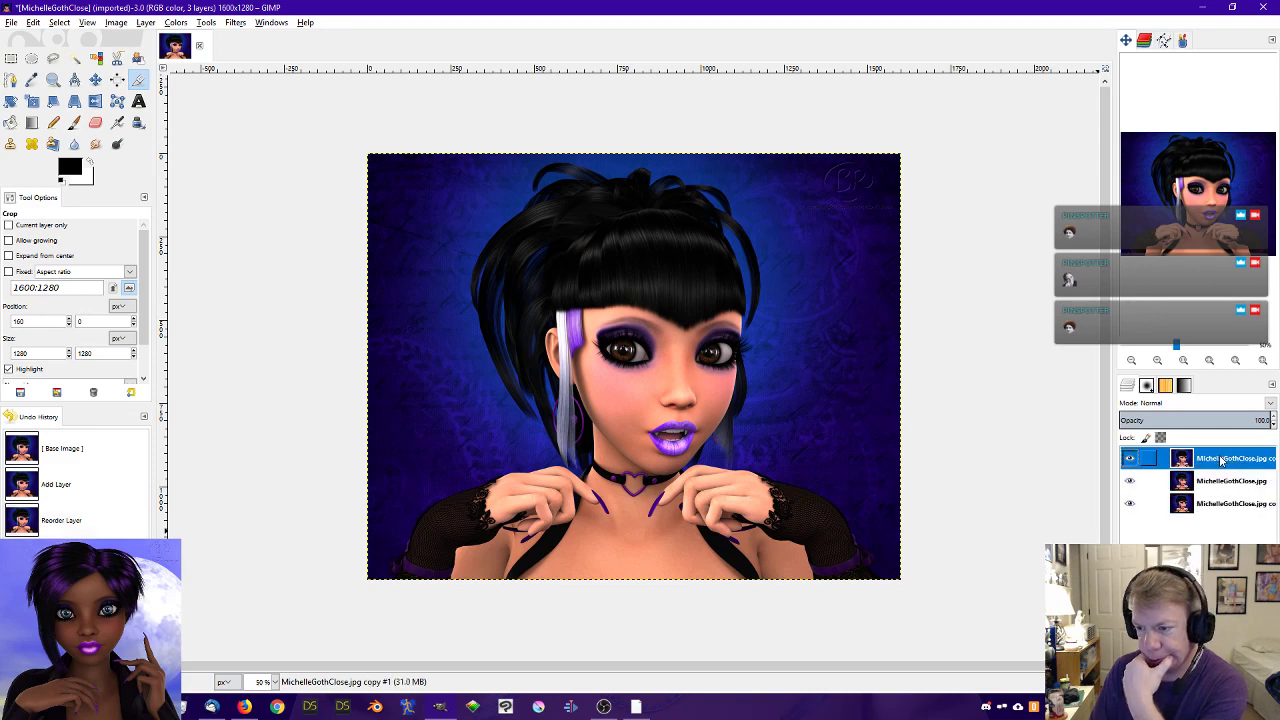
{"action": "left_click_drag", "start_coordinate": [1222, 460], "coordinate": [1240, 505]}
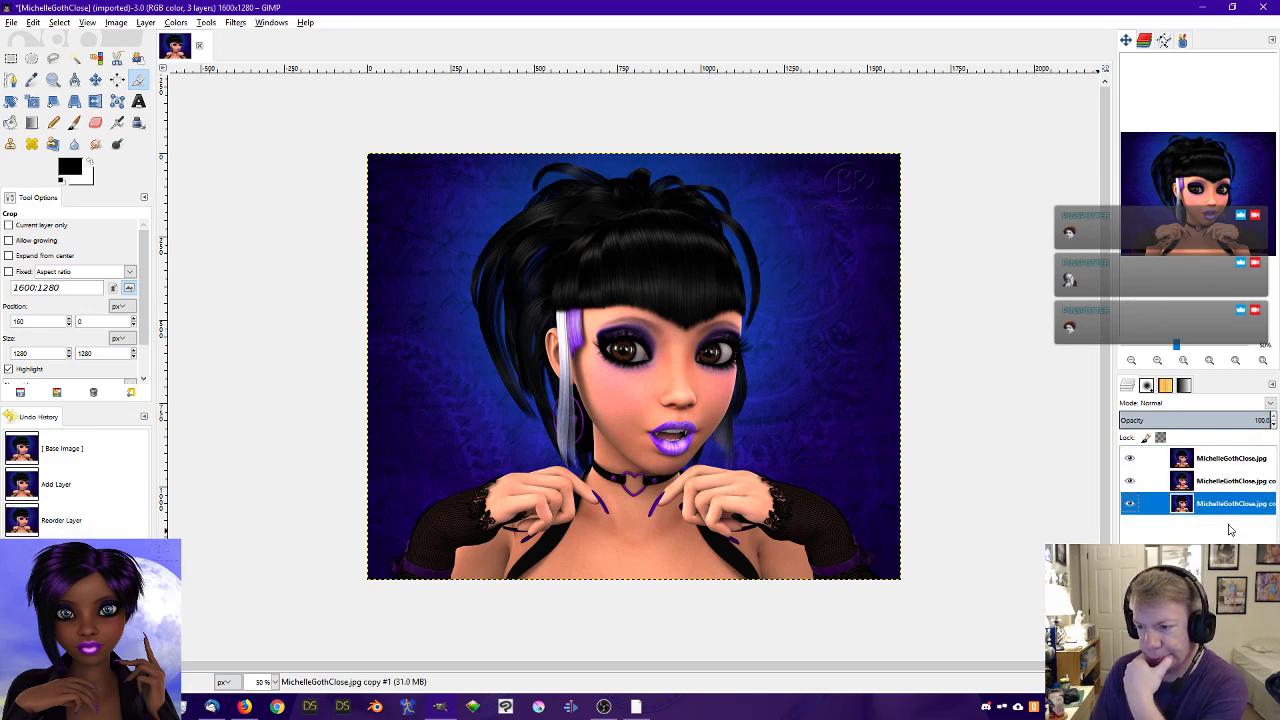
- Compare the Lightness, Luminosity and Average modes on the original top layer and desaturate it using Luminosity
{"action": "left_click", "coordinate": [1229, 460]}
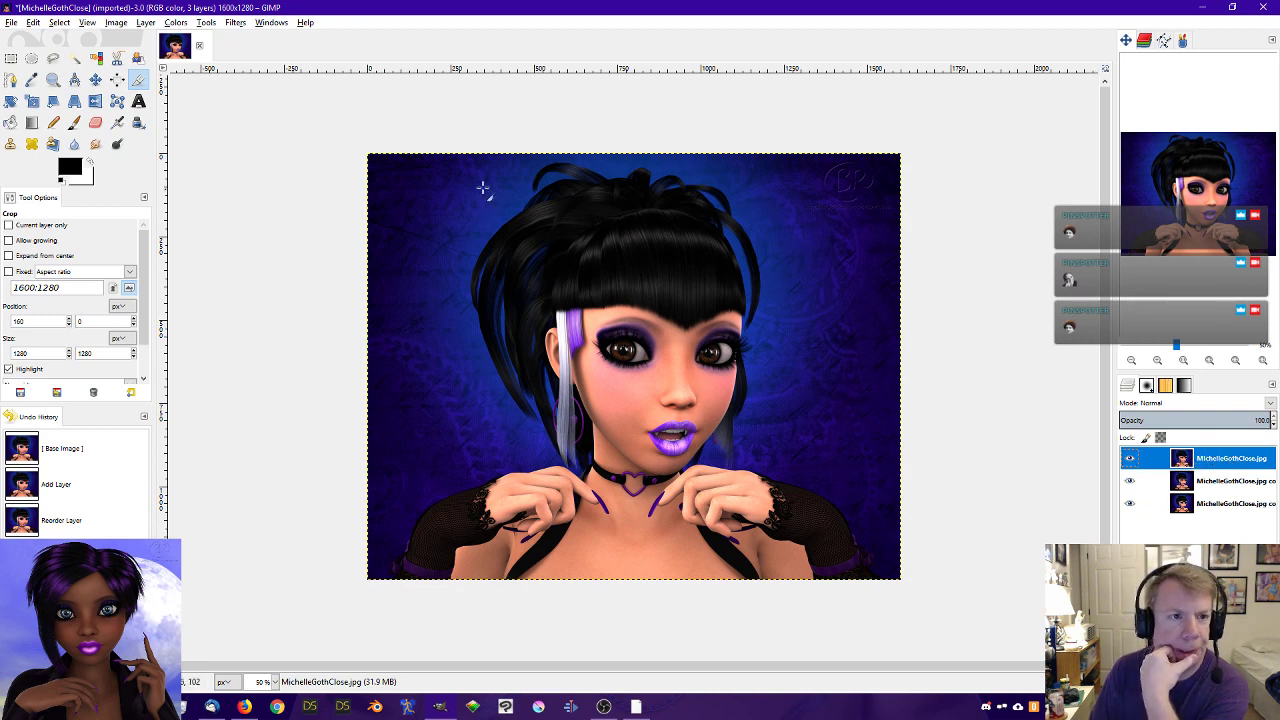
{"action": "left_click", "coordinate": [175, 22]}
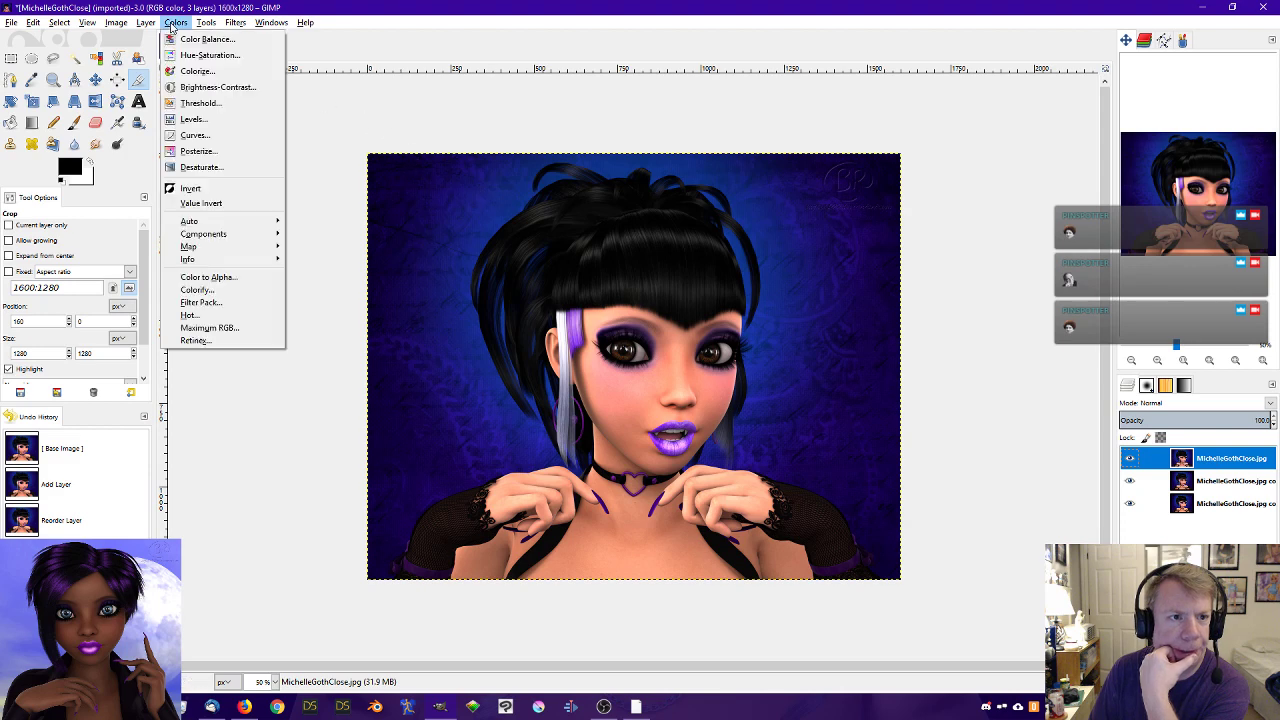
{"action": "left_click", "coordinate": [205, 167]}
{"action": "left_click", "coordinate": [129, 186]}
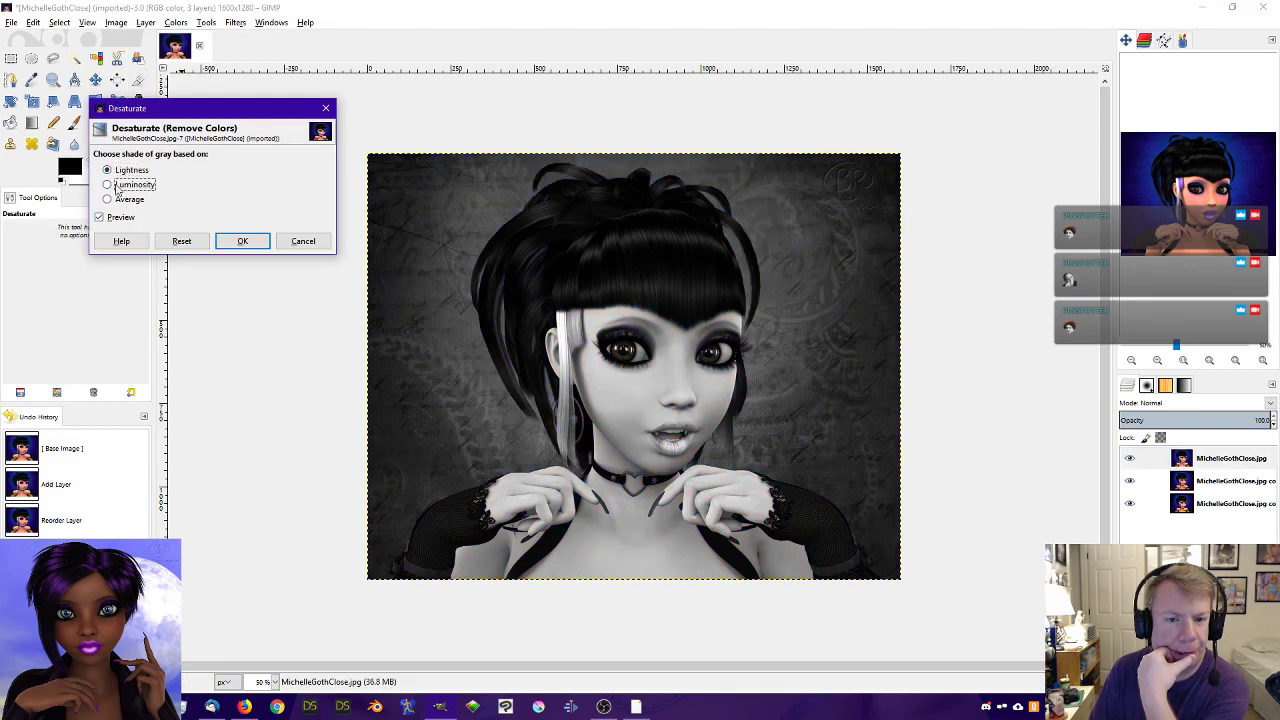
{"action": "left_click", "coordinate": [131, 200]}
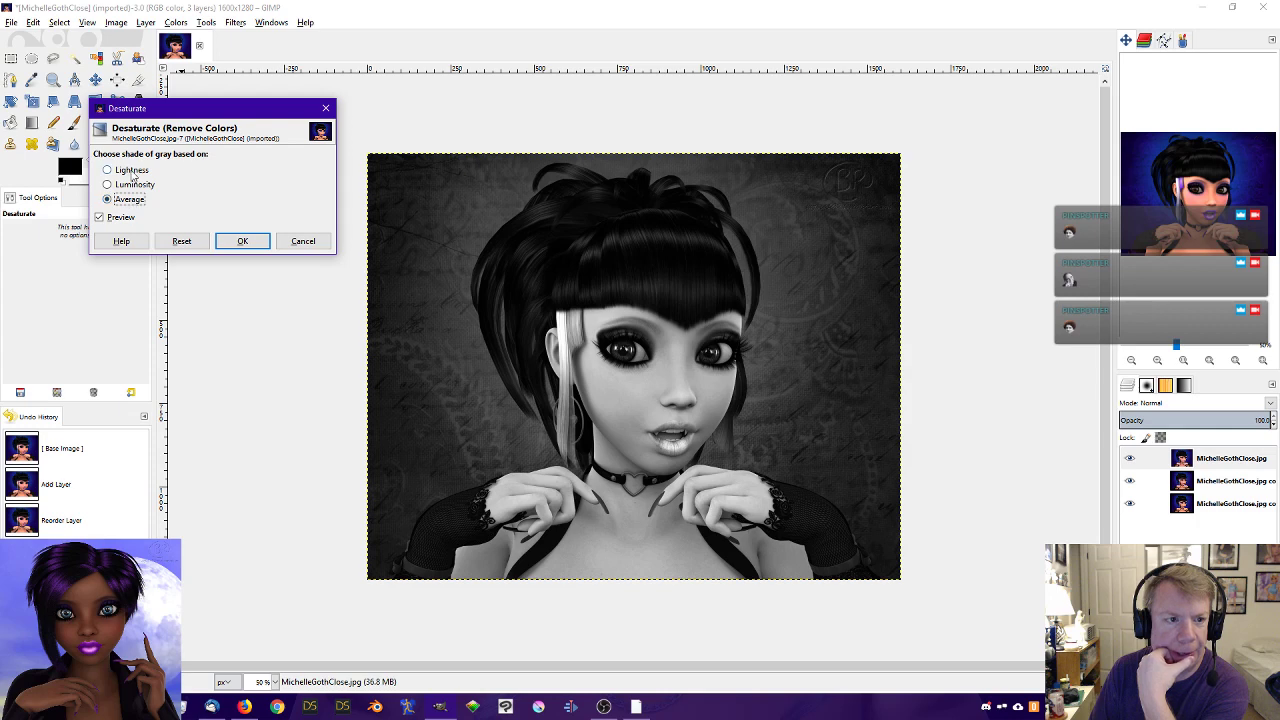
{"action": "left_click", "coordinate": [131, 171]}
{"action": "left_click", "coordinate": [133, 201]}
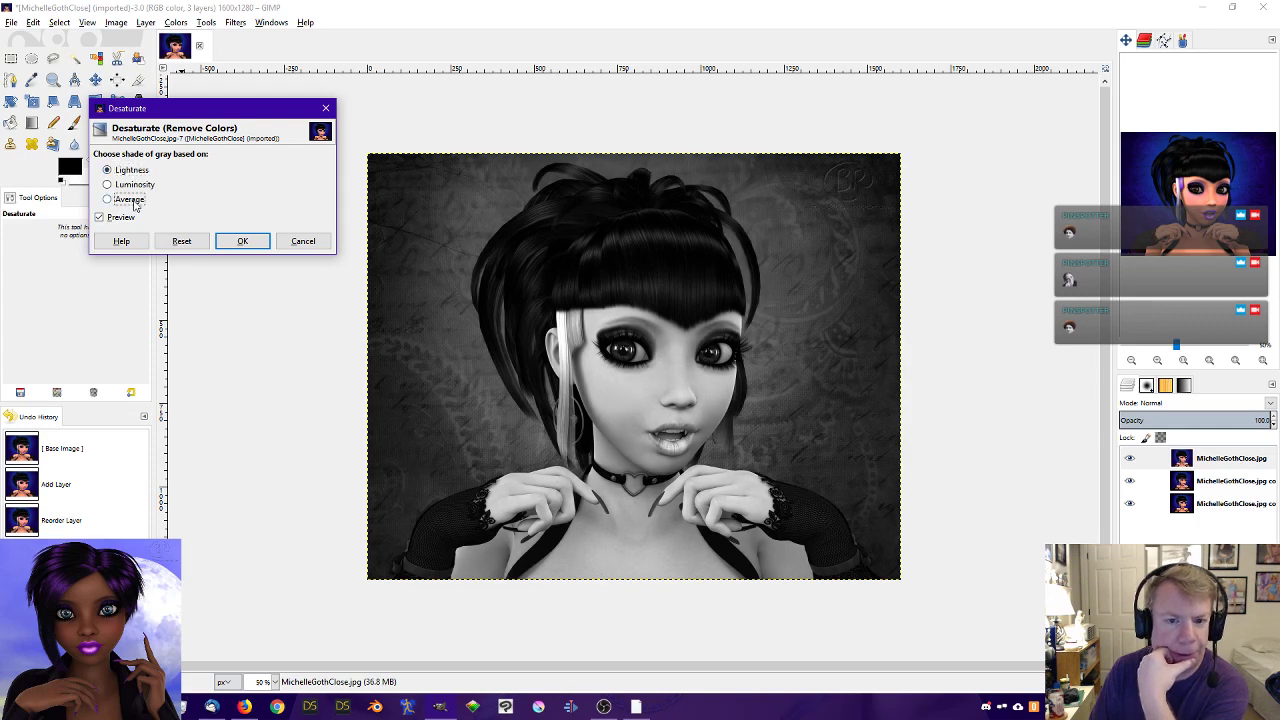
{"action": "left_click", "coordinate": [135, 186]}
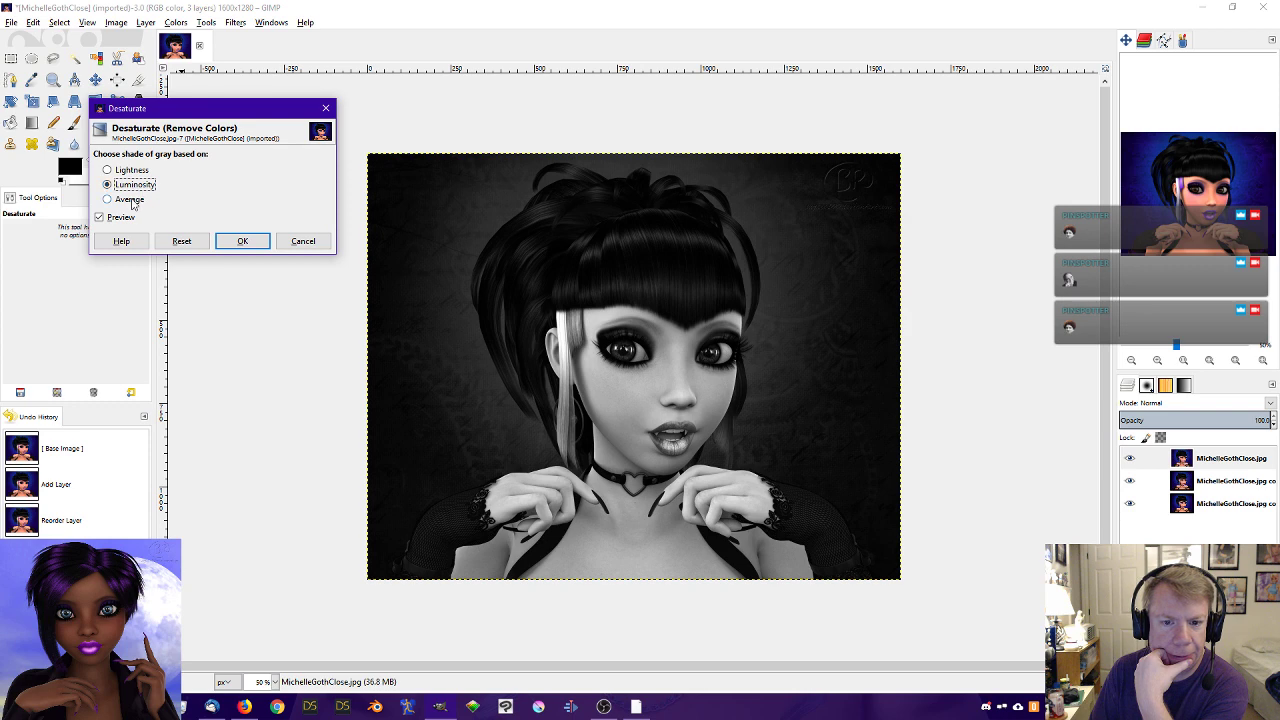
{"action": "left_click", "coordinate": [130, 200]}
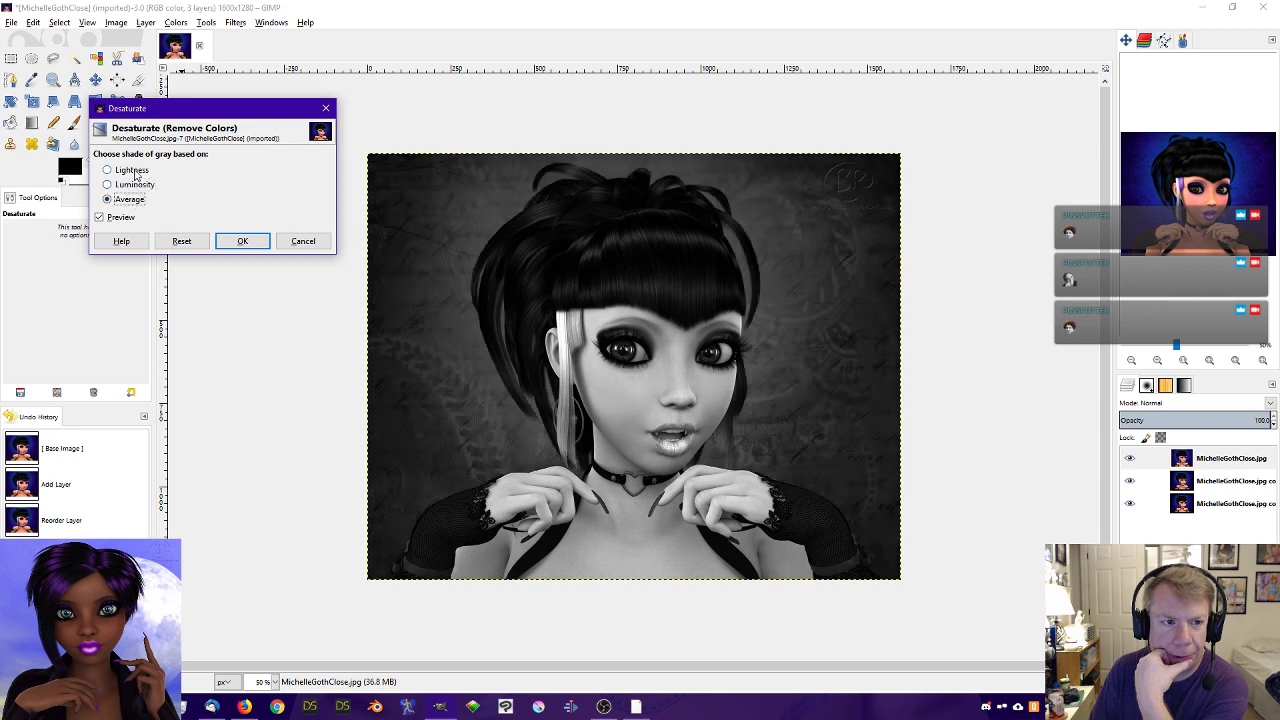
{"action": "left_click", "coordinate": [134, 171]}
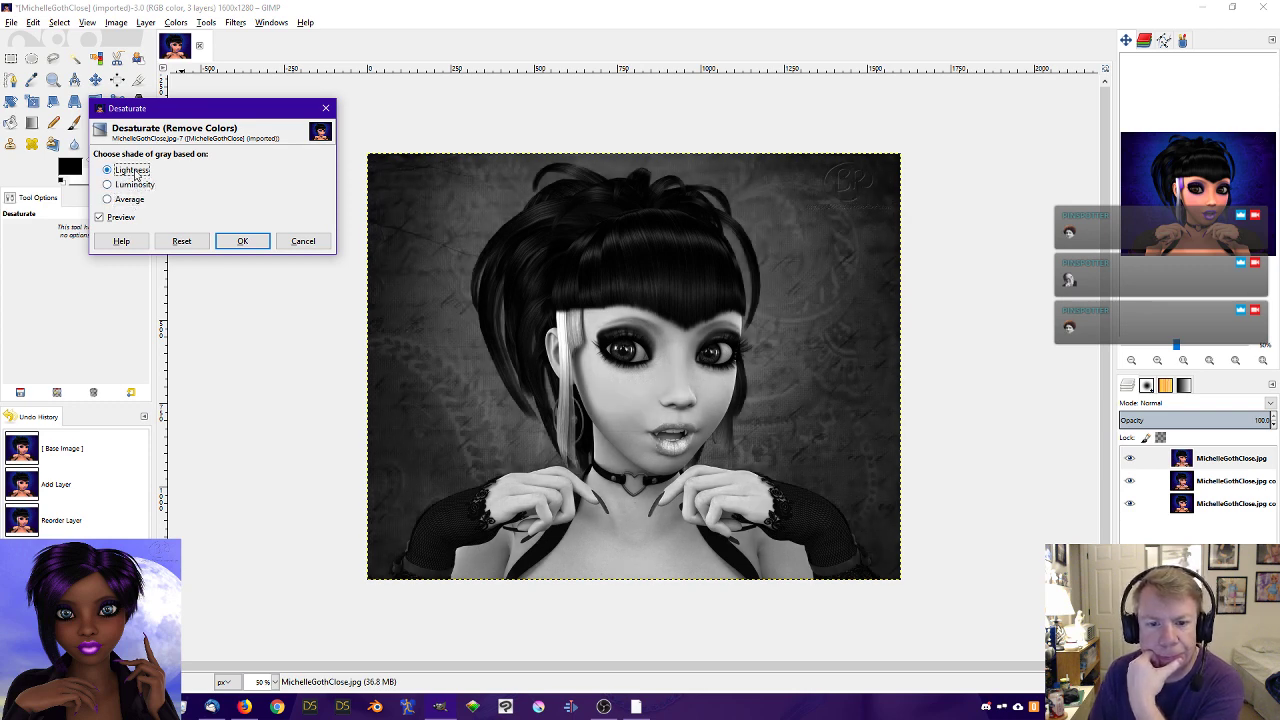
{"action": "left_click", "coordinate": [133, 186]}
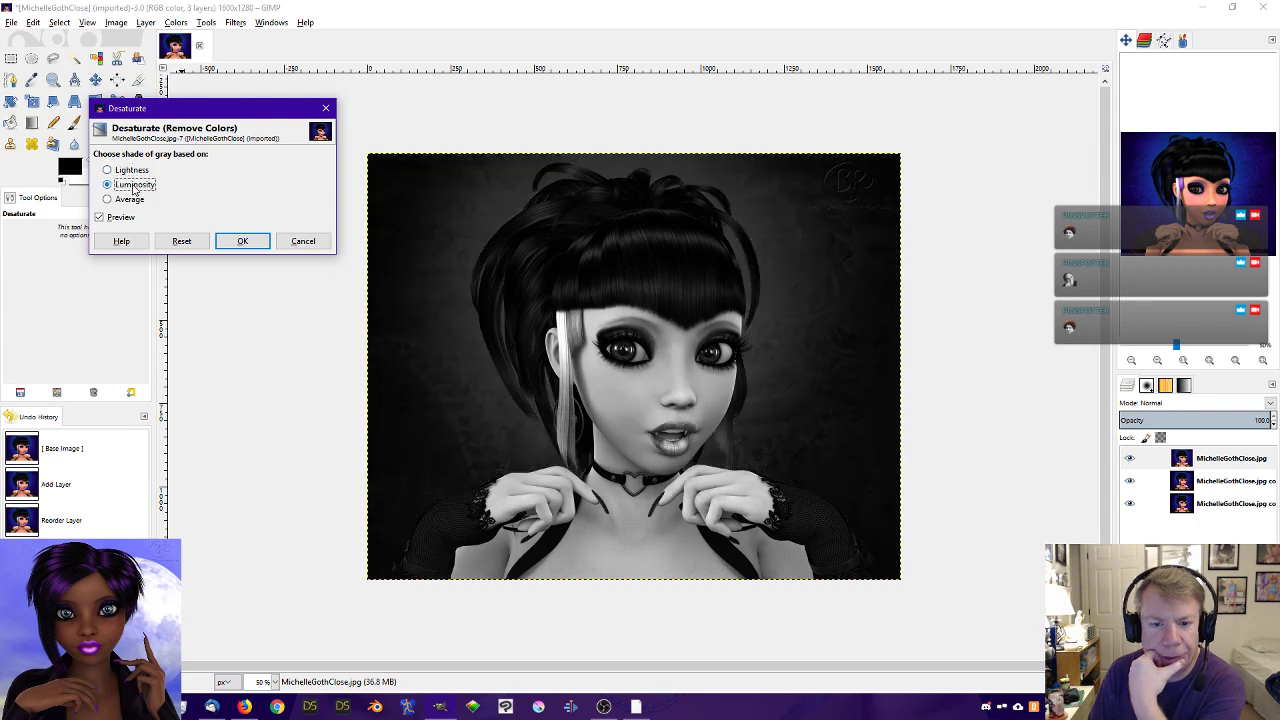
{"action": "left_click", "coordinate": [134, 170]}
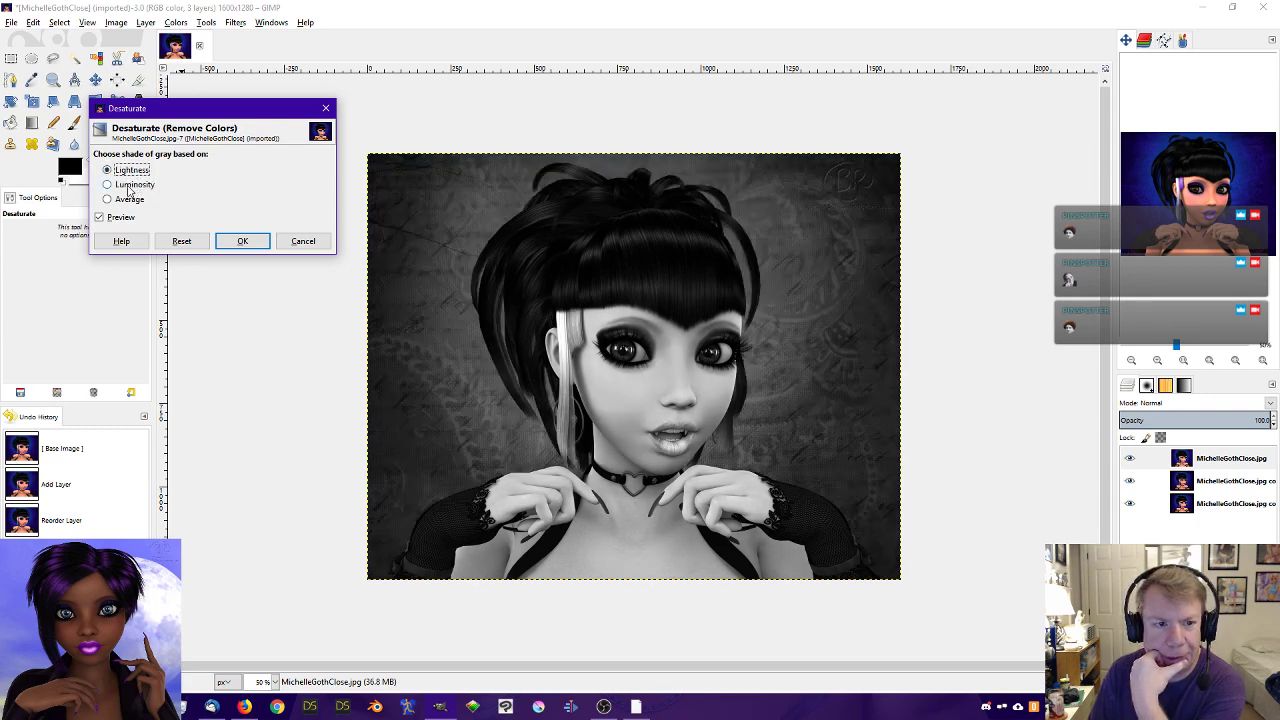
{"action": "left_click", "coordinate": [130, 185]}
{"action": "left_click", "coordinate": [256, 244]}
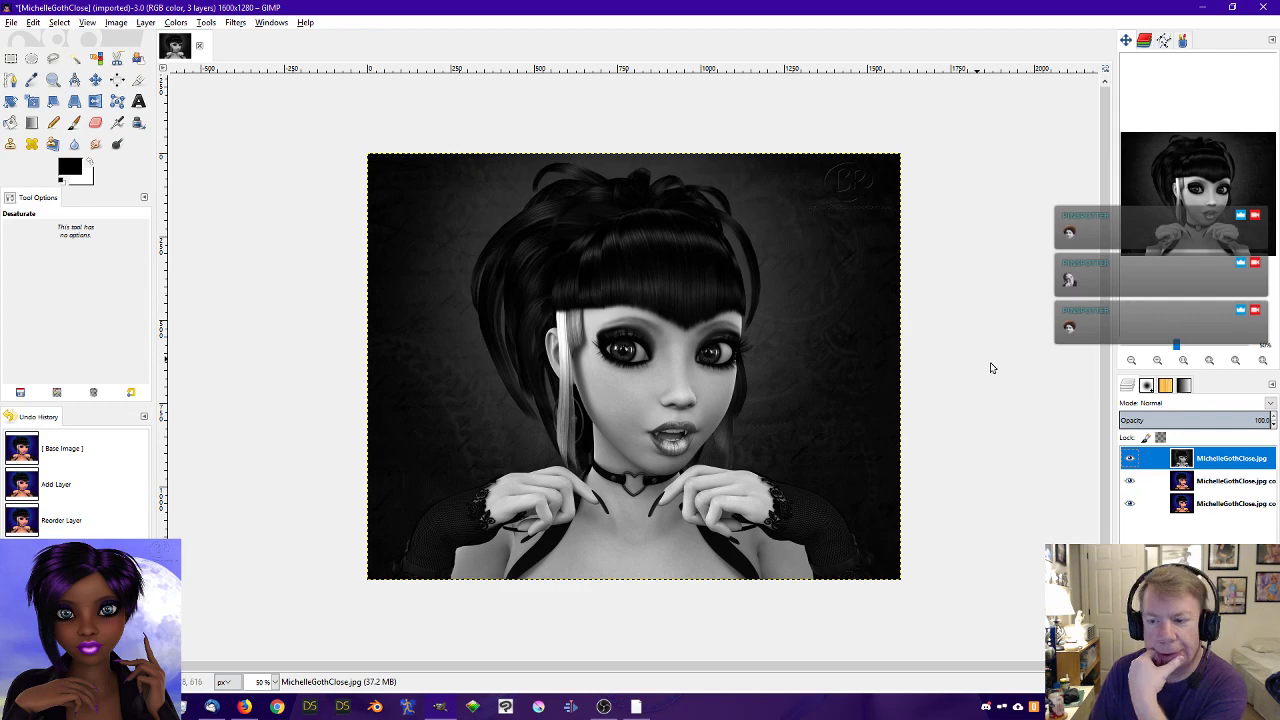
- Add a white (full opacity) layer mask to the desaturated top layer
{"action": "right_click", "coordinate": [1220, 460]}
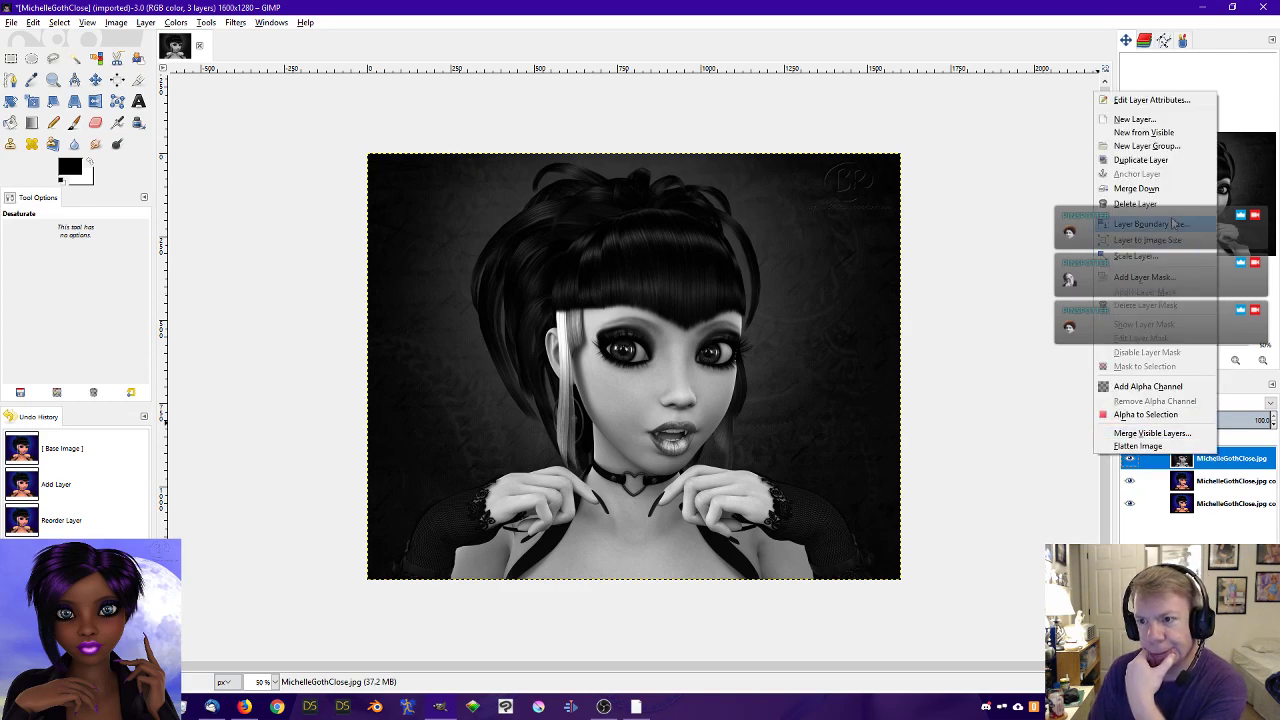
{"action": "left_click", "coordinate": [1150, 277]}
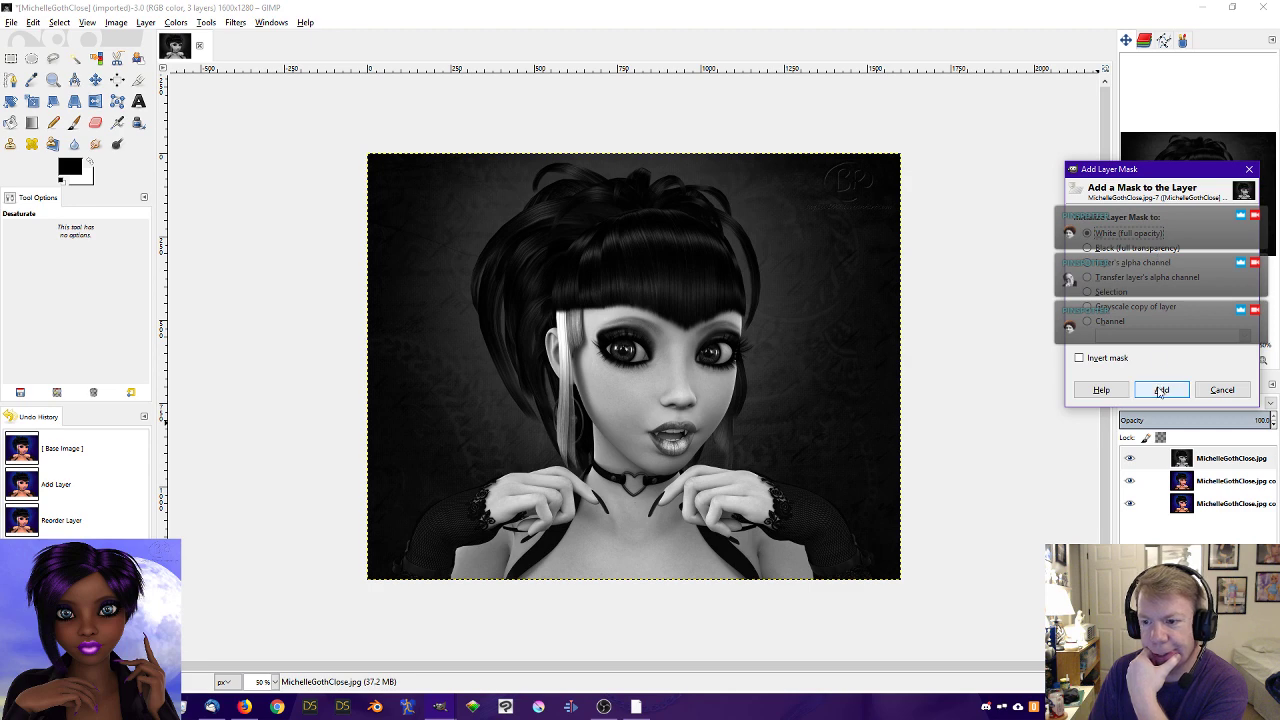
{"action": "left_click", "coordinate": [1160, 391]}
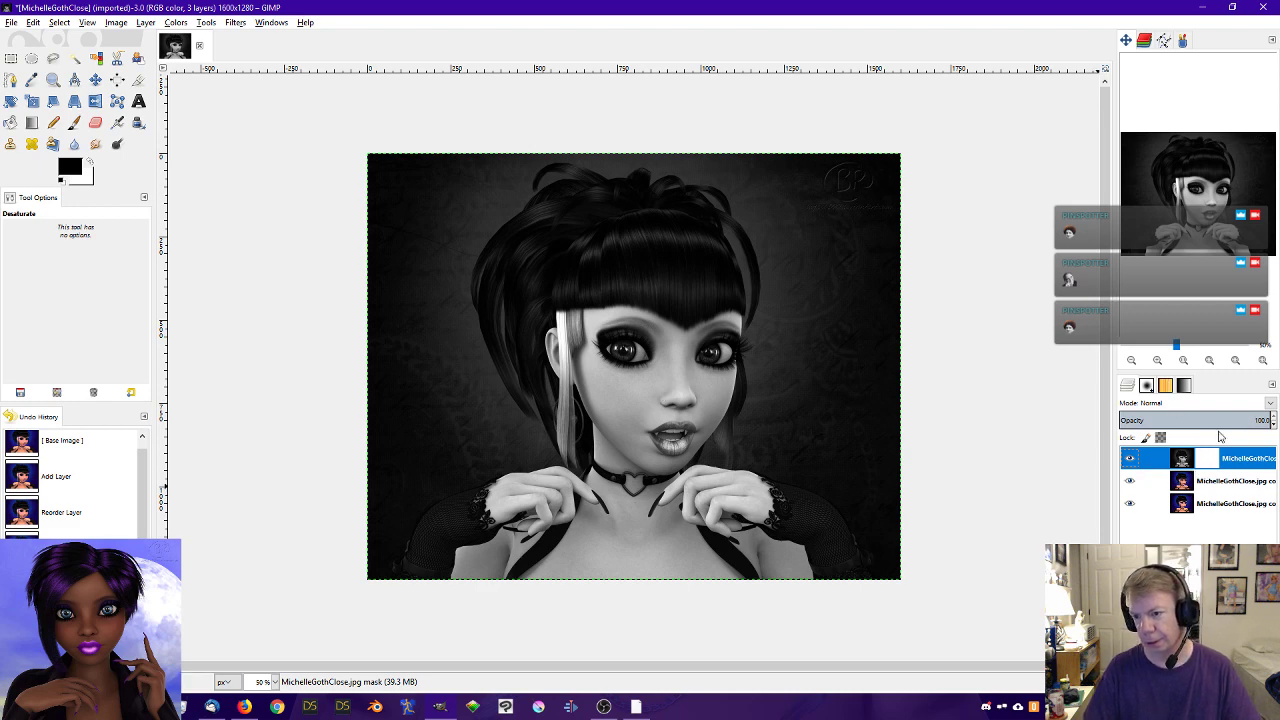
- Make the top layer's mask active, choose the Airbrush and set its dynamics to Dynamics Off
{"action": "left_click", "coordinate": [1183, 360]}
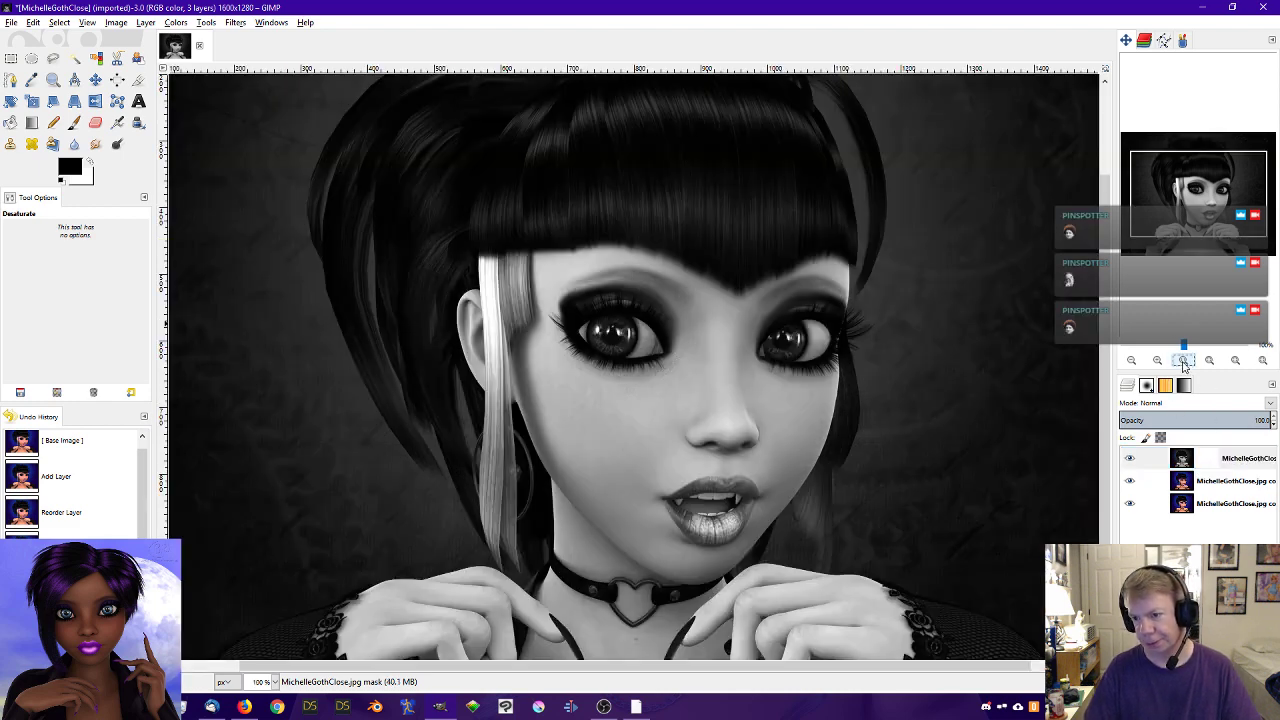
{"action": "mouse_move", "coordinate": [1210, 204]}
{"action": "left_mouse_down"}
{"action": "mouse_move", "coordinate": [1200, 190]}
{"action": "mouse_move", "coordinate": [1213, 202]}
{"action": "left_mouse_up"}
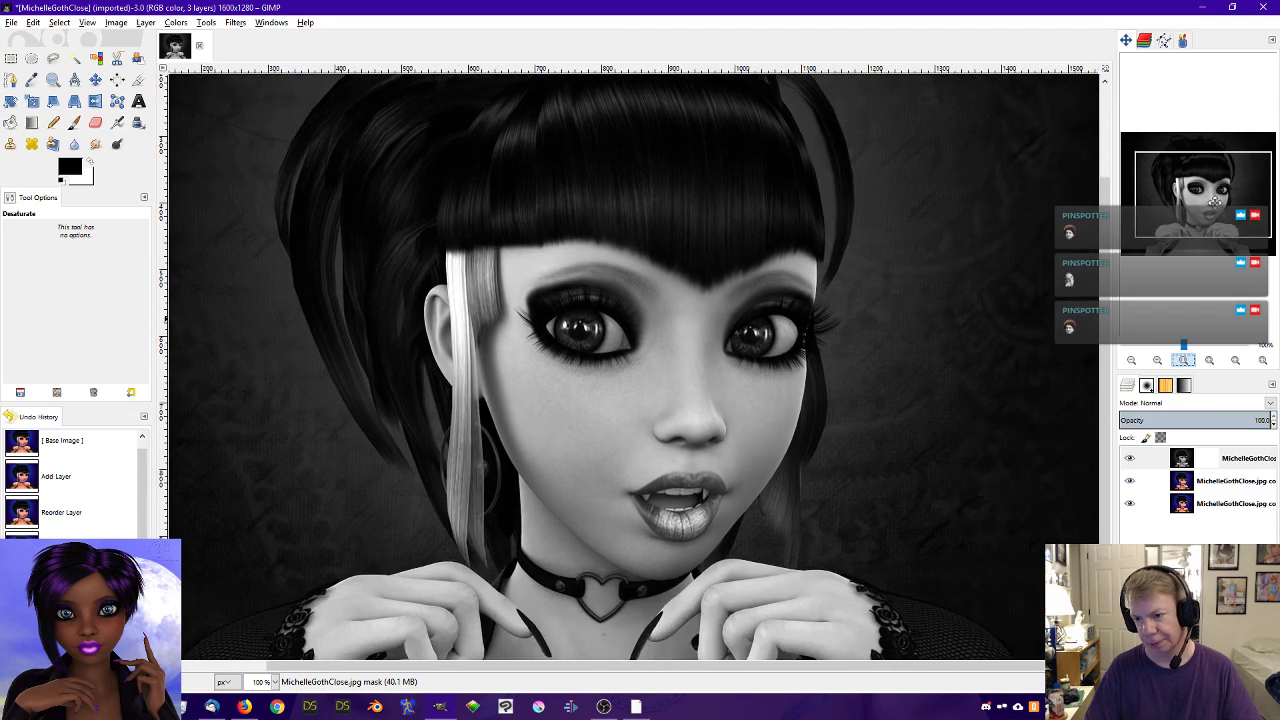
{"action": "left_click", "coordinate": [1215, 468]}
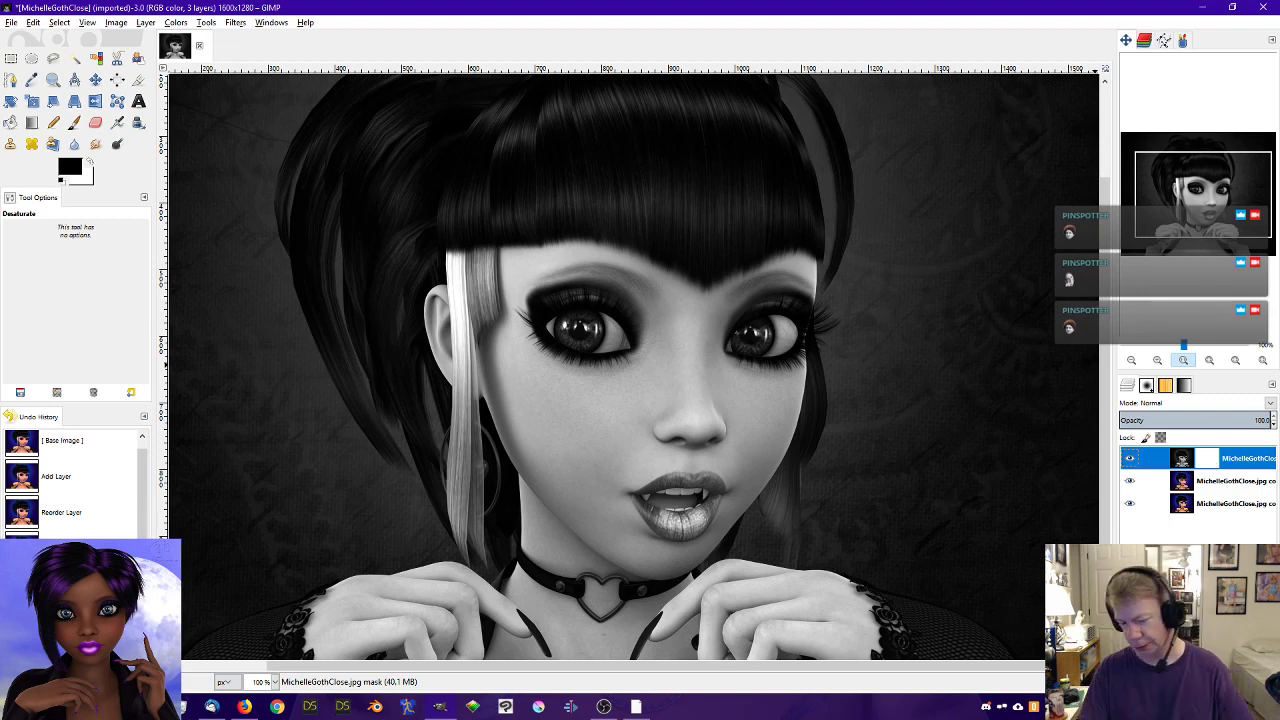
{"action": "key", "text": "a"}
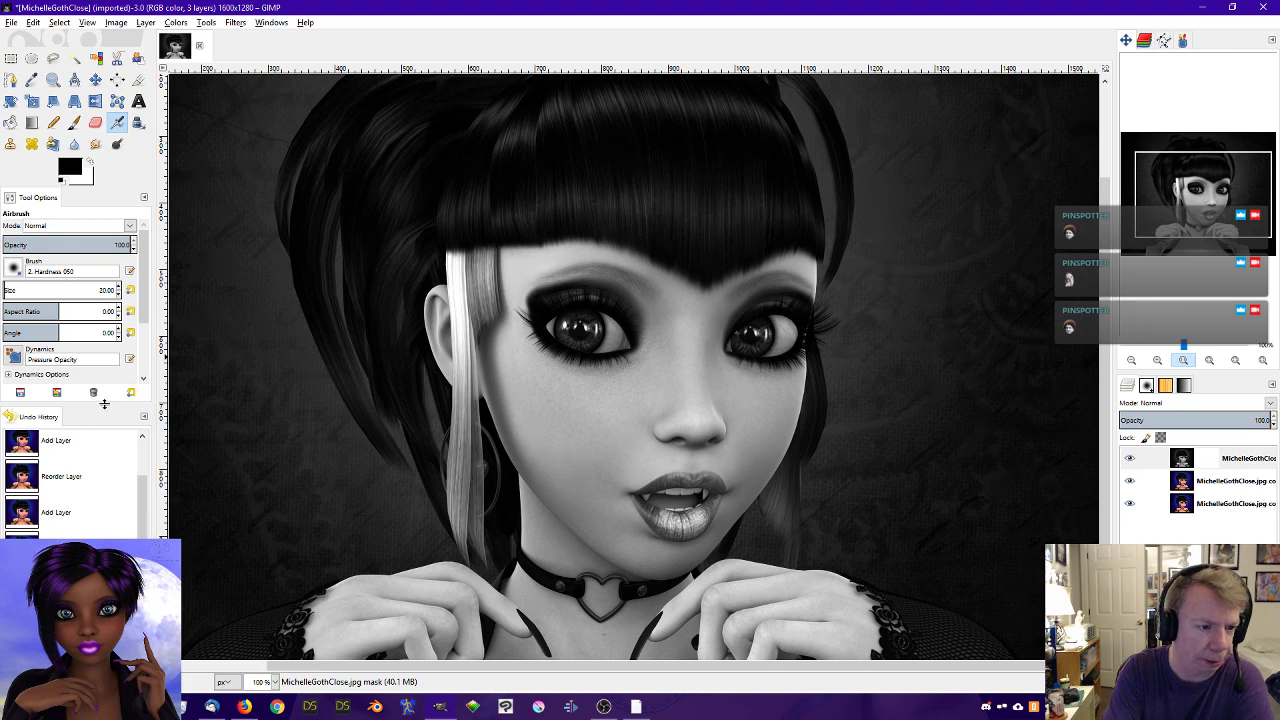
{"action": "left_click_drag", "start_coordinate": [108, 404], "coordinate": [111, 451]}
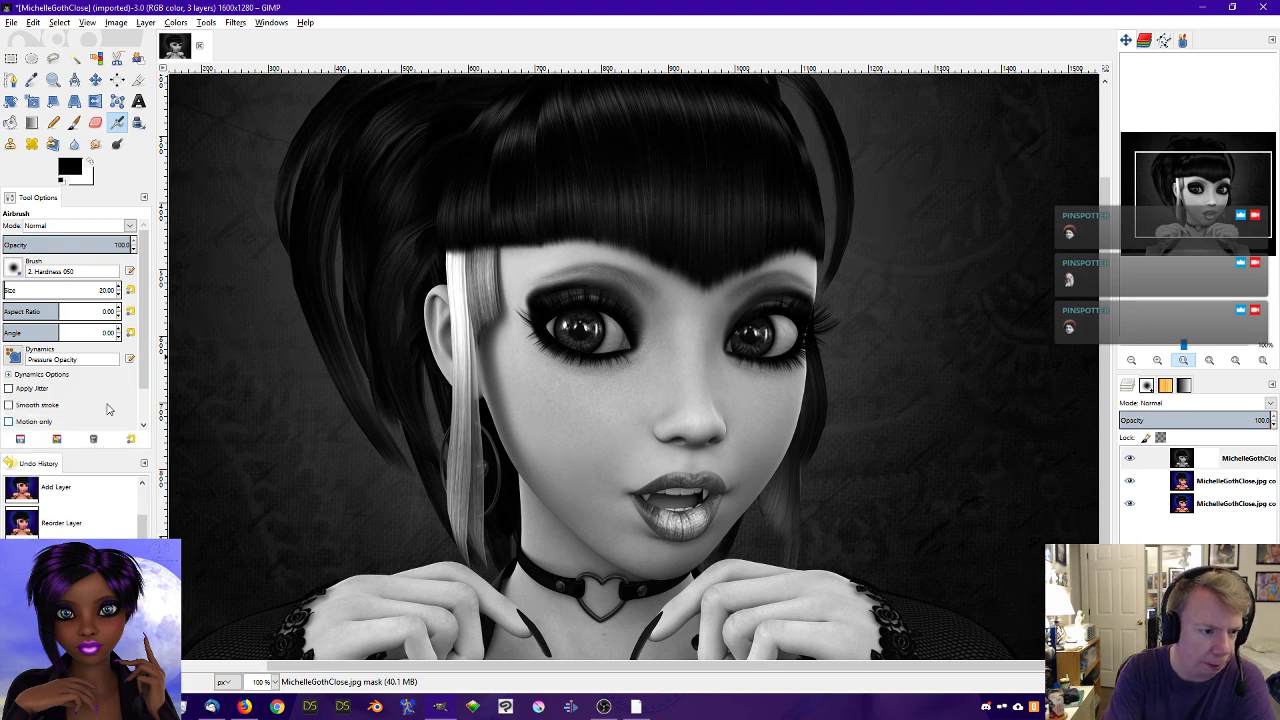
{"action": "left_click", "coordinate": [14, 358]}
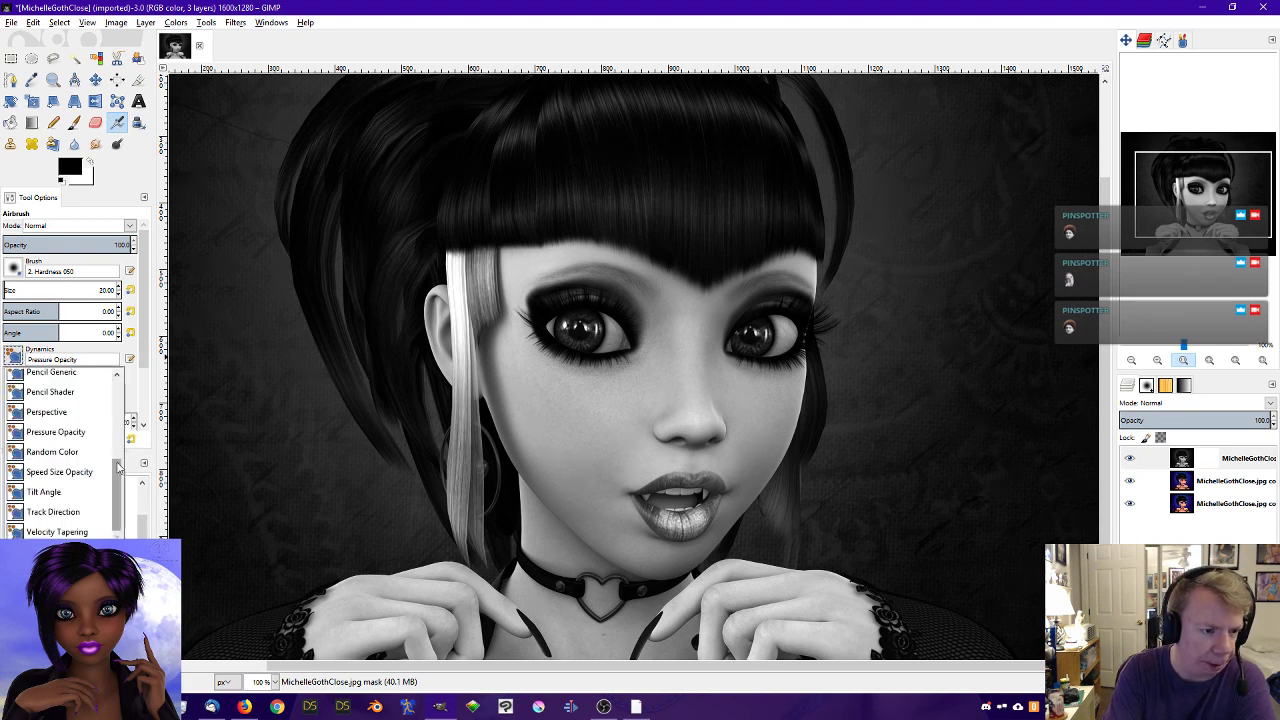
{"action": "scroll", "coordinate": [113, 418], "scroll_direction": "up", "scroll_amount": 5}
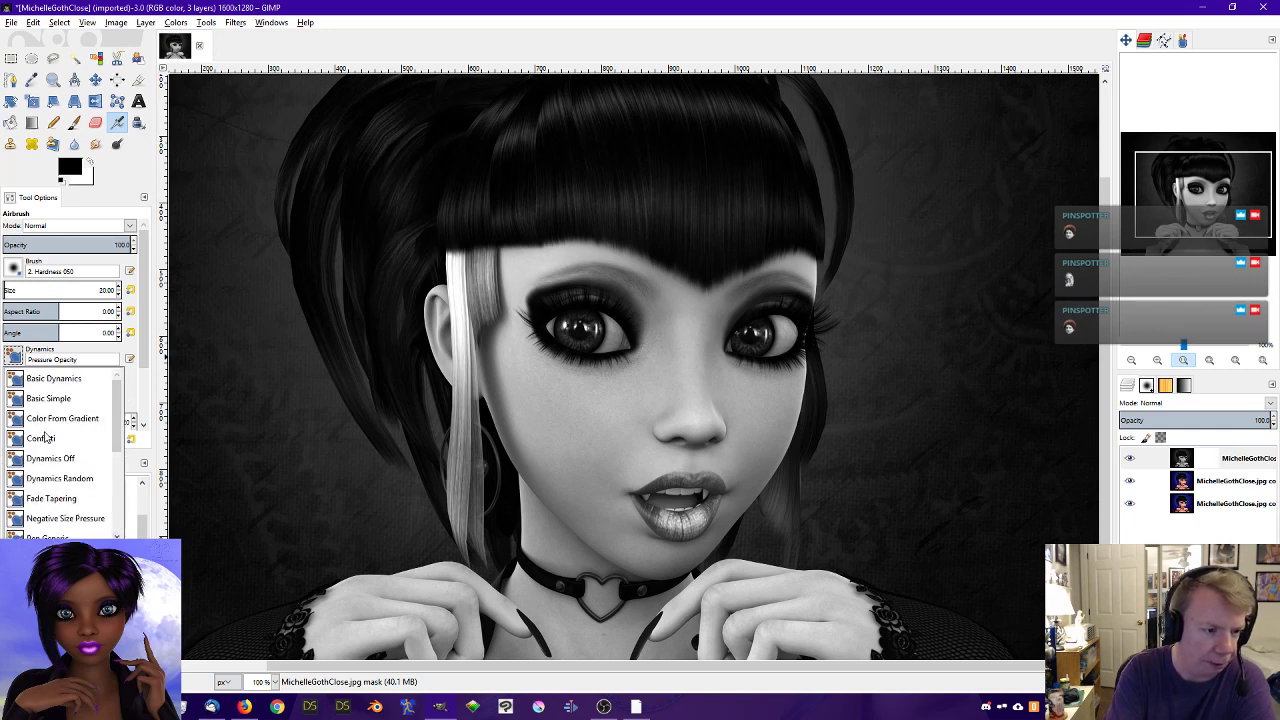
{"action": "left_click", "coordinate": [18, 460]}
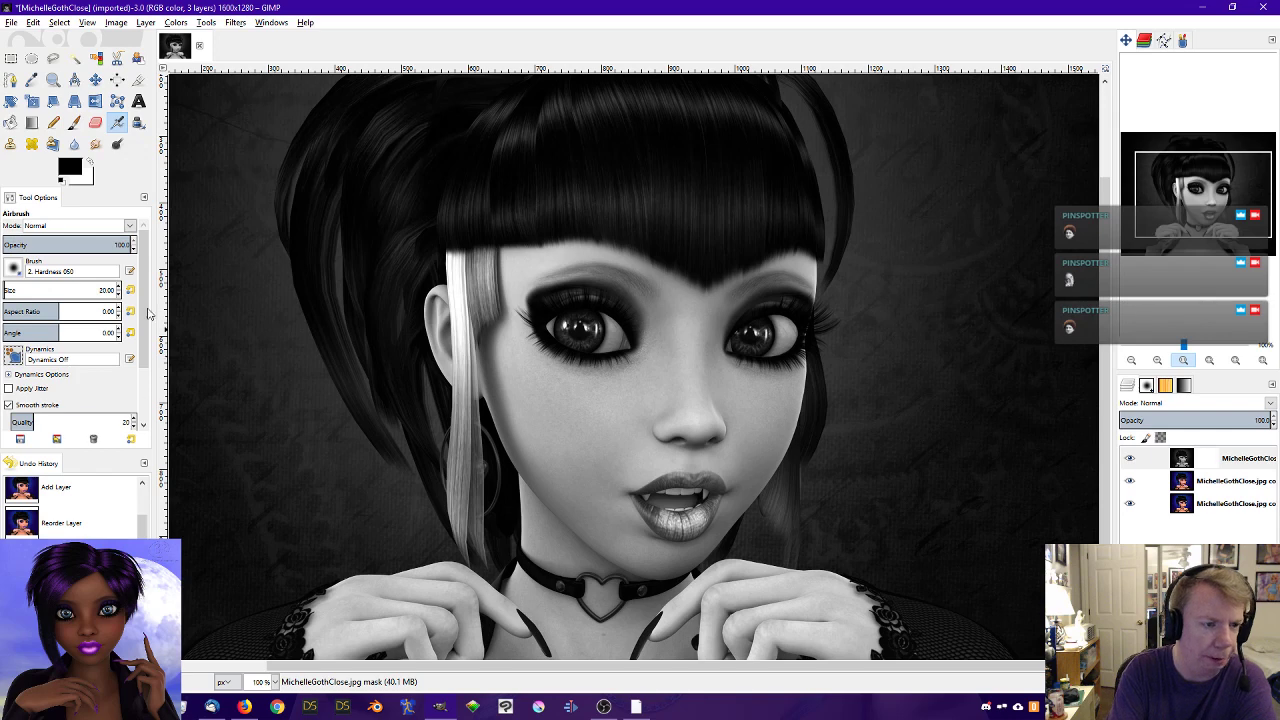
- Set the Airbrush size to 15 and confirm black as the foreground colour
{"action": "scroll", "coordinate": [120, 292], "scroll_direction": "down", "scroll_amount": 5}
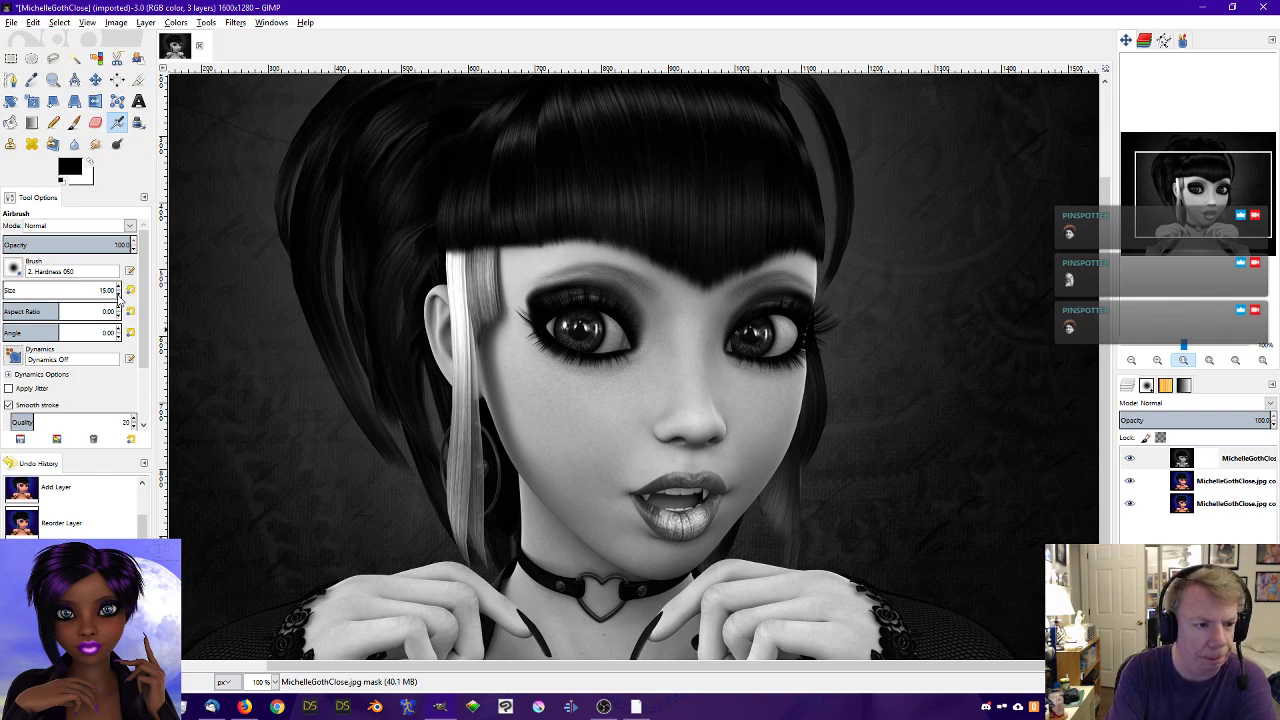
{"action": "left_click", "coordinate": [76, 169]}
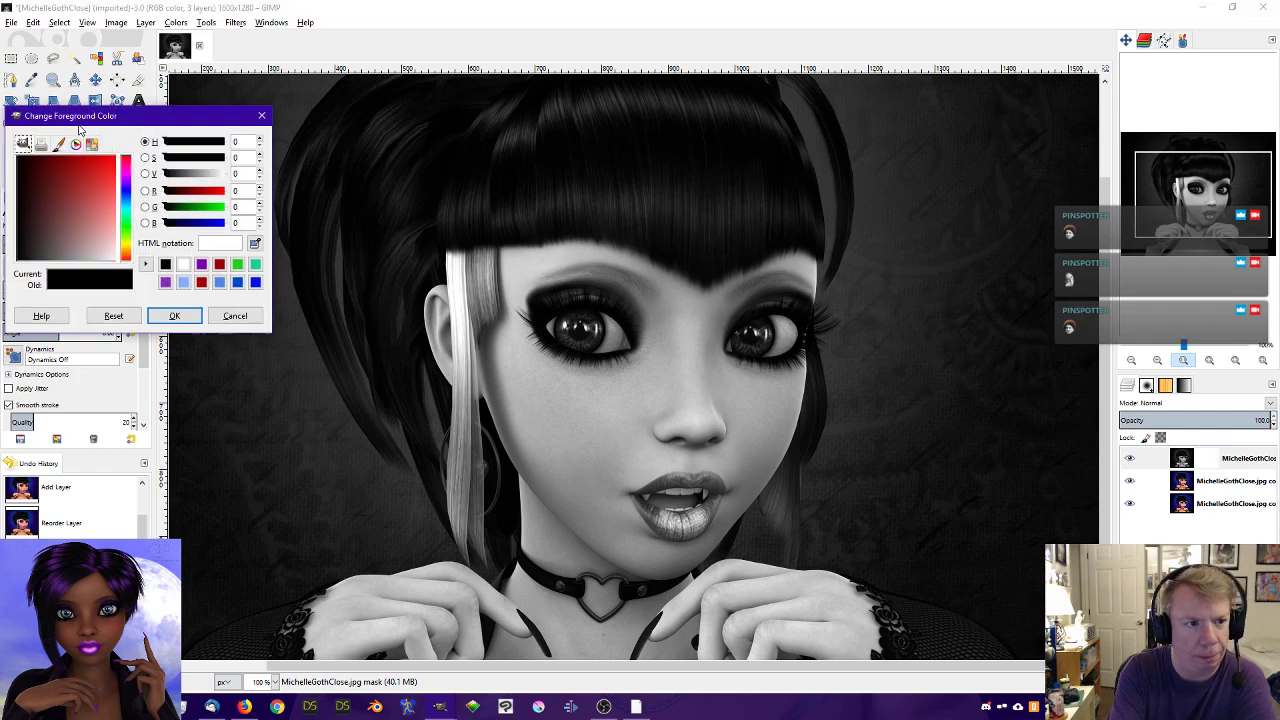
{"action": "left_click", "coordinate": [162, 314]}
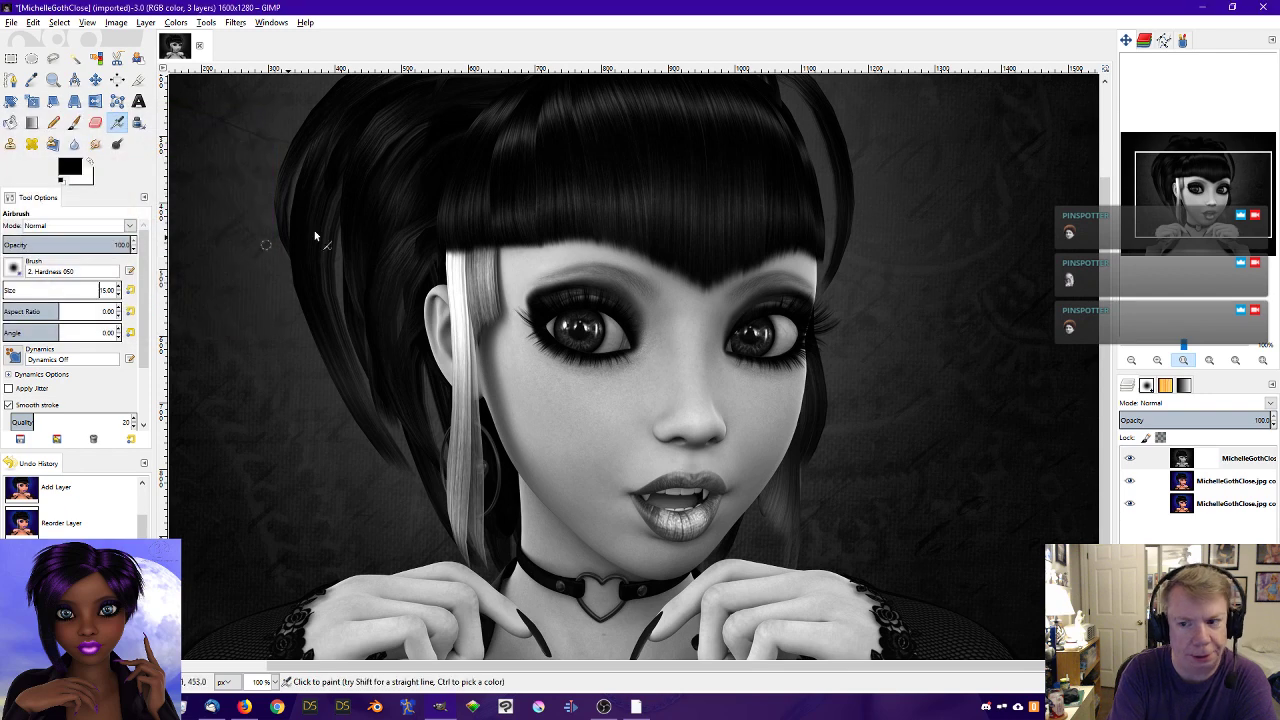
- Choose the 2. Hardness 075 brush at size 25 and switch to the Paintbrush tool
{"action": "left_click", "coordinate": [1147, 386]}
{"action": "left_click", "coordinate": [1133, 500]}
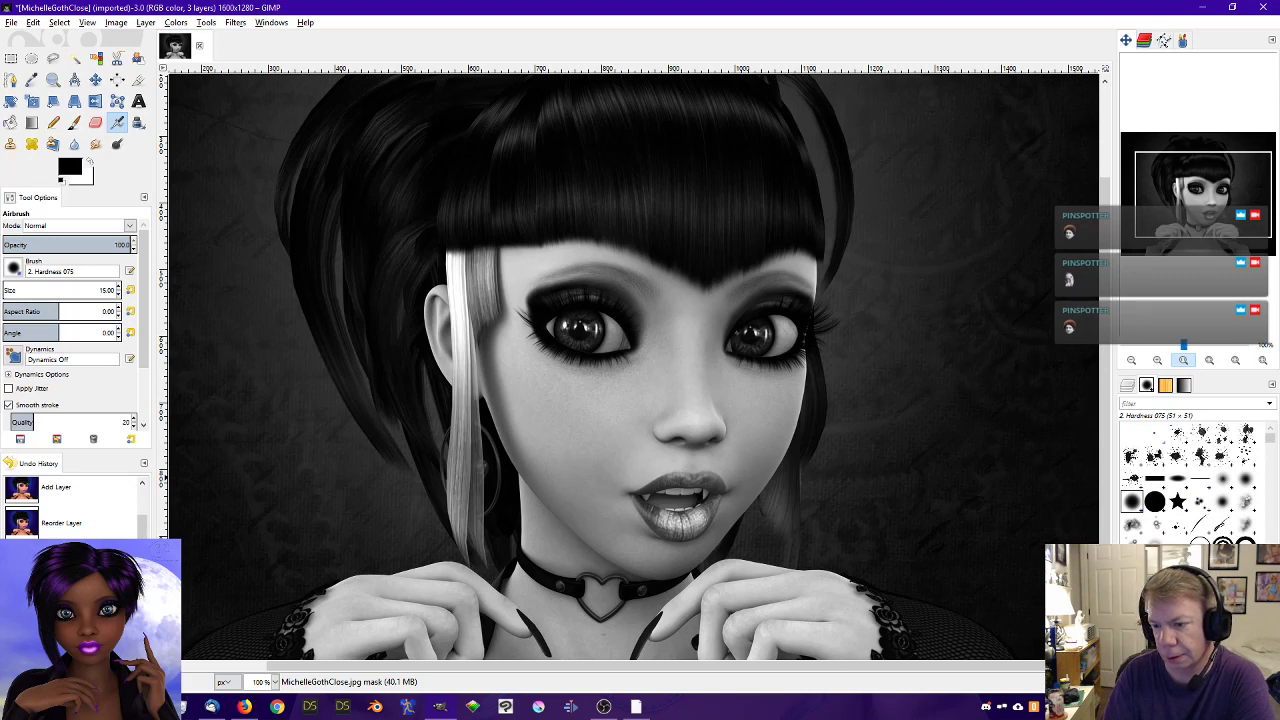
{"action": "left_click", "coordinate": [1133, 386]}
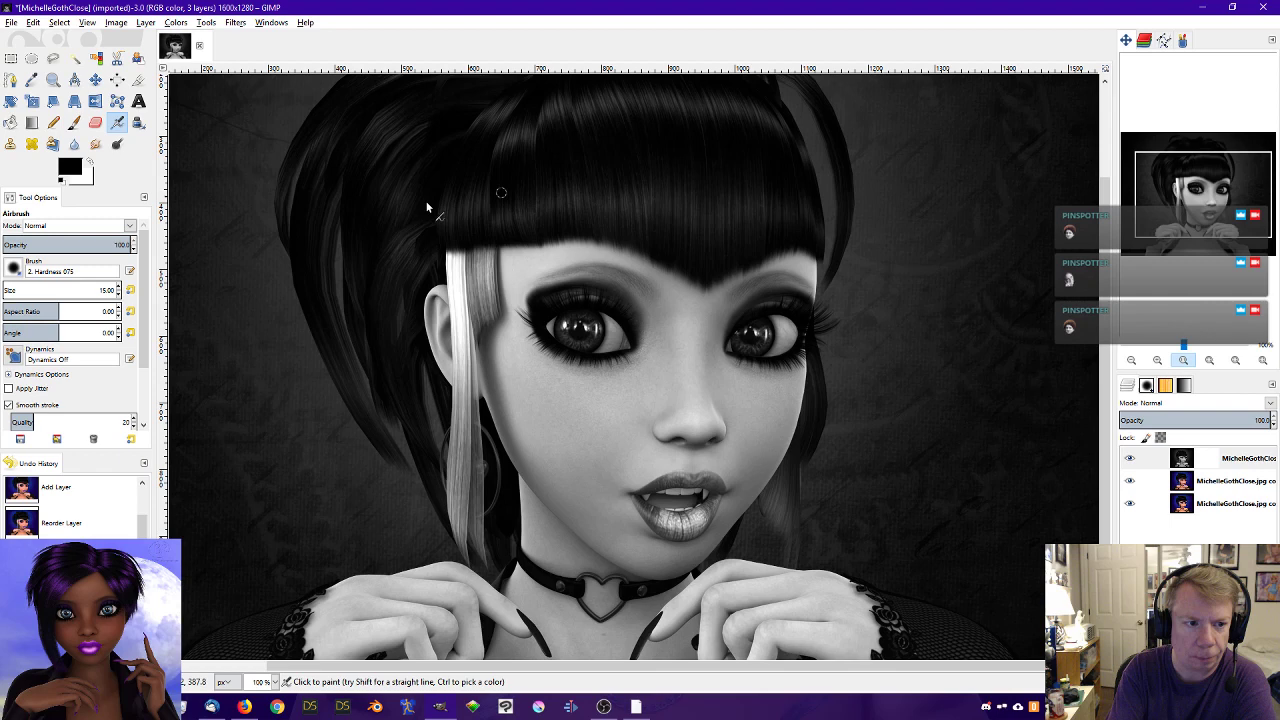
{"action": "left_click", "coordinate": [118, 286]}
{"action": "left_click", "coordinate": [118, 286]}
{"action": "left_click", "coordinate": [118, 287]}
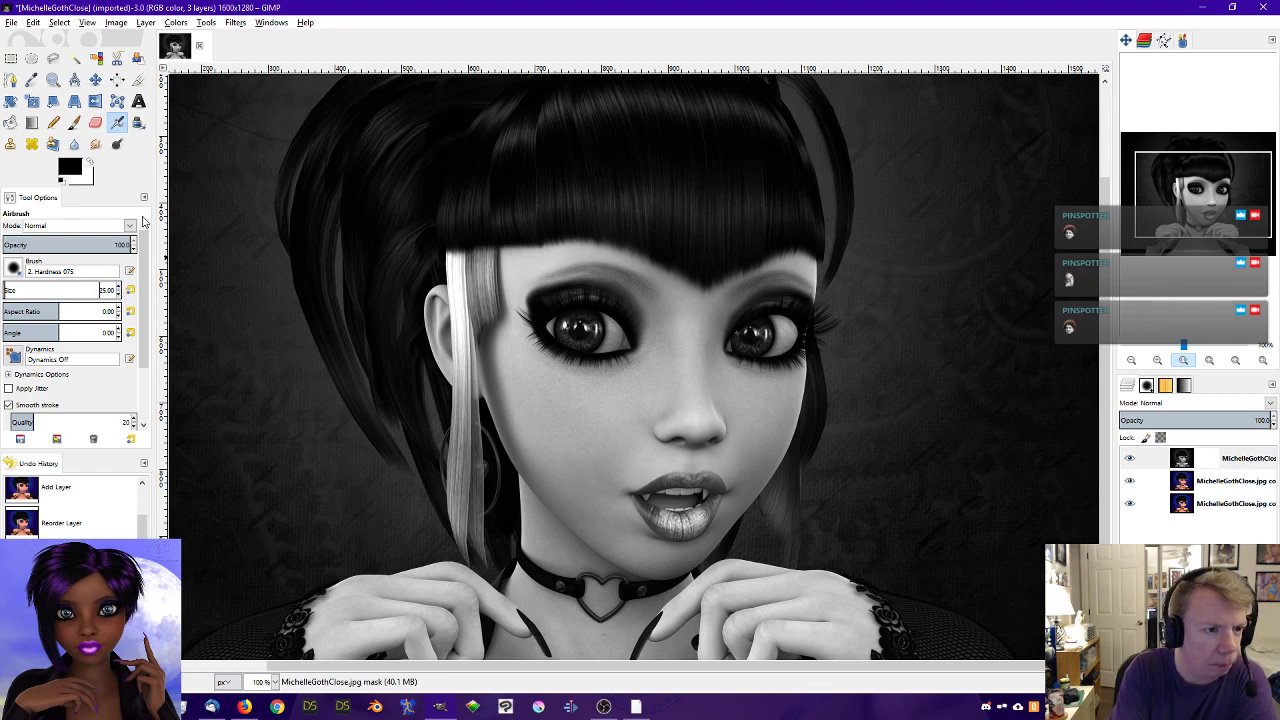
{"action": "left_click", "coordinate": [74, 122]}
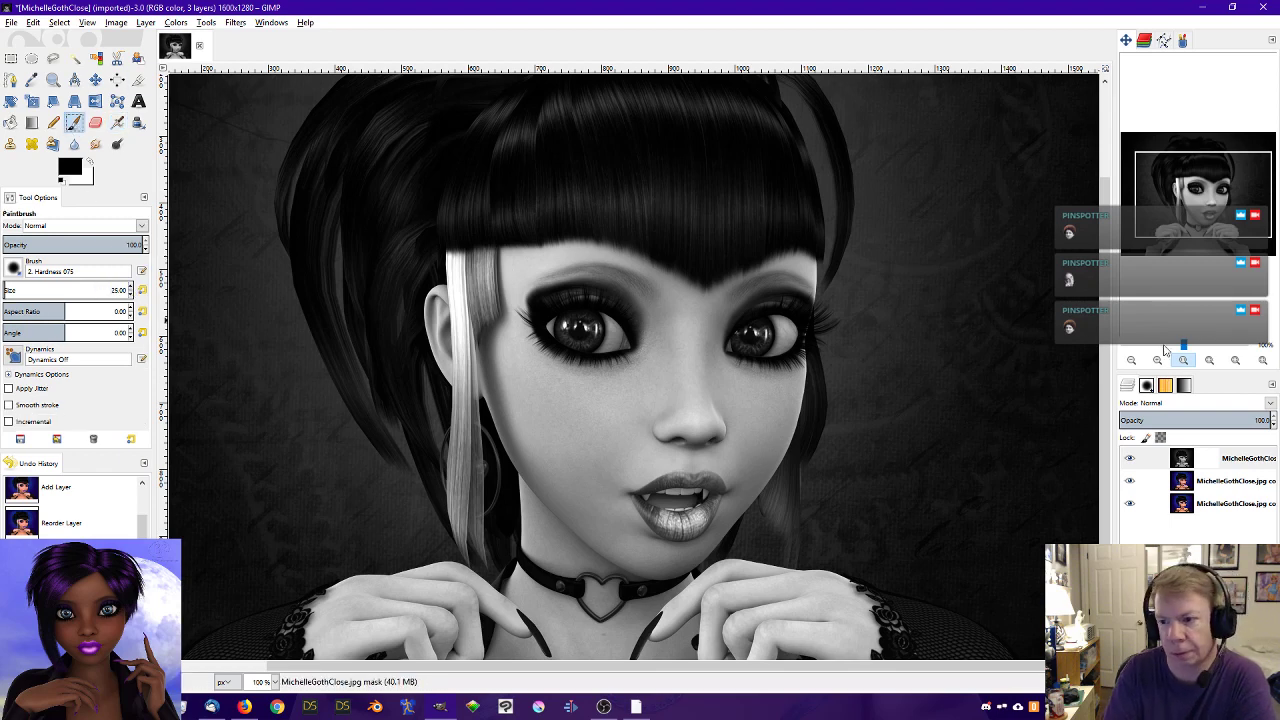
- Paint the top layer's mask black over the irises of both eyes to reveal their original brown colour
{"action": "left_click", "coordinate": [1159, 362]}
{"action": "left_click", "coordinate": [1159, 362]}
{"action": "left_click", "coordinate": [1159, 362]}
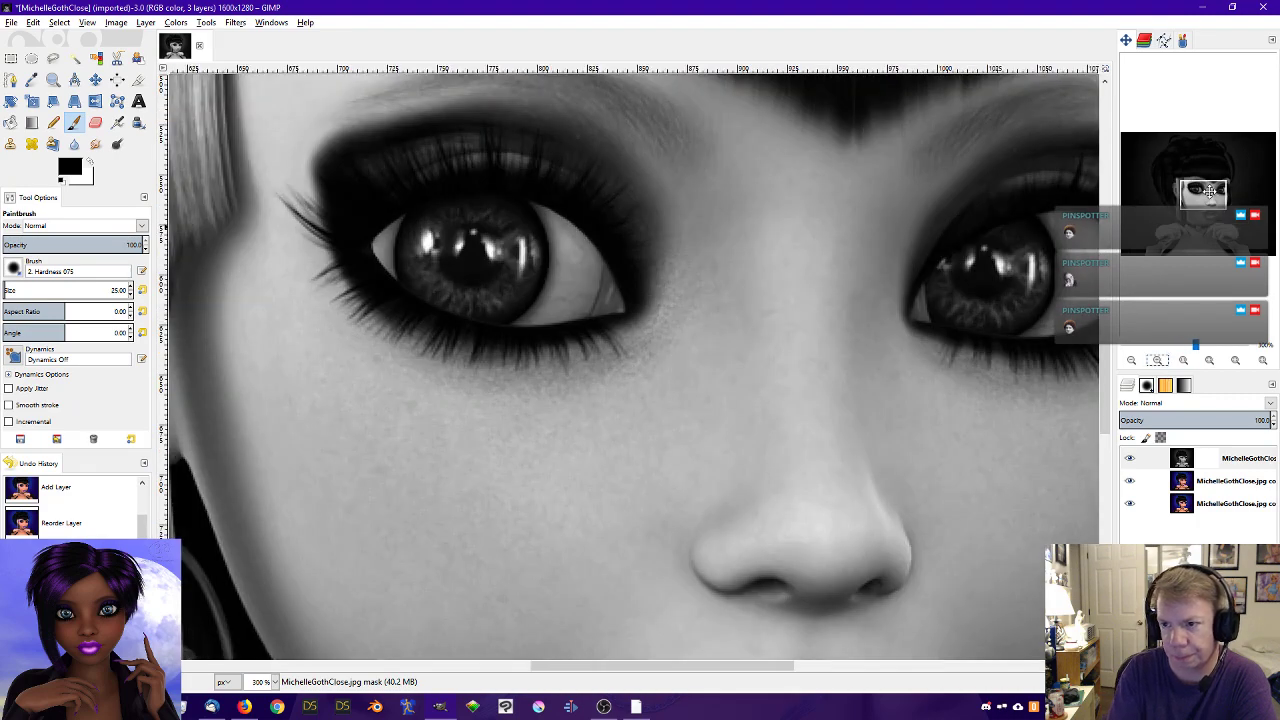
{"action": "left_click_drag", "start_coordinate": [1205, 193], "coordinate": [1201, 188]}
{"action": "left_click", "coordinate": [1217, 458]}
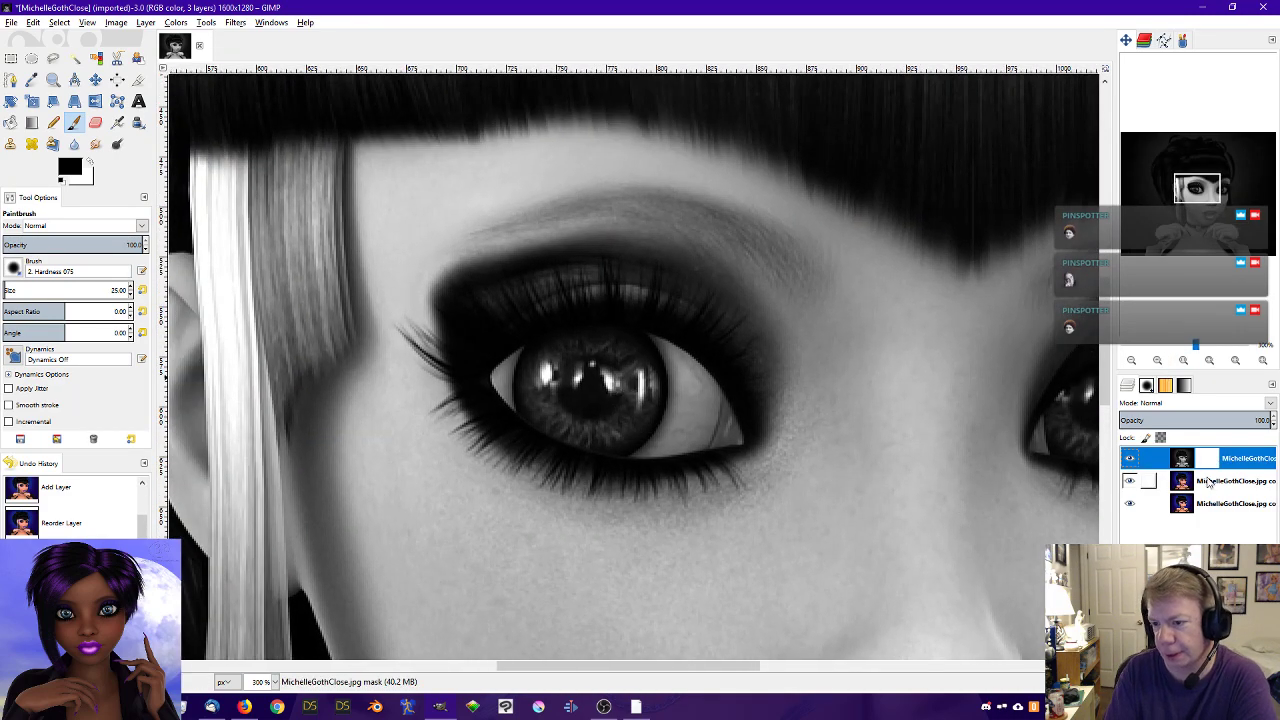
{"action": "left_click", "coordinate": [1129, 458]}
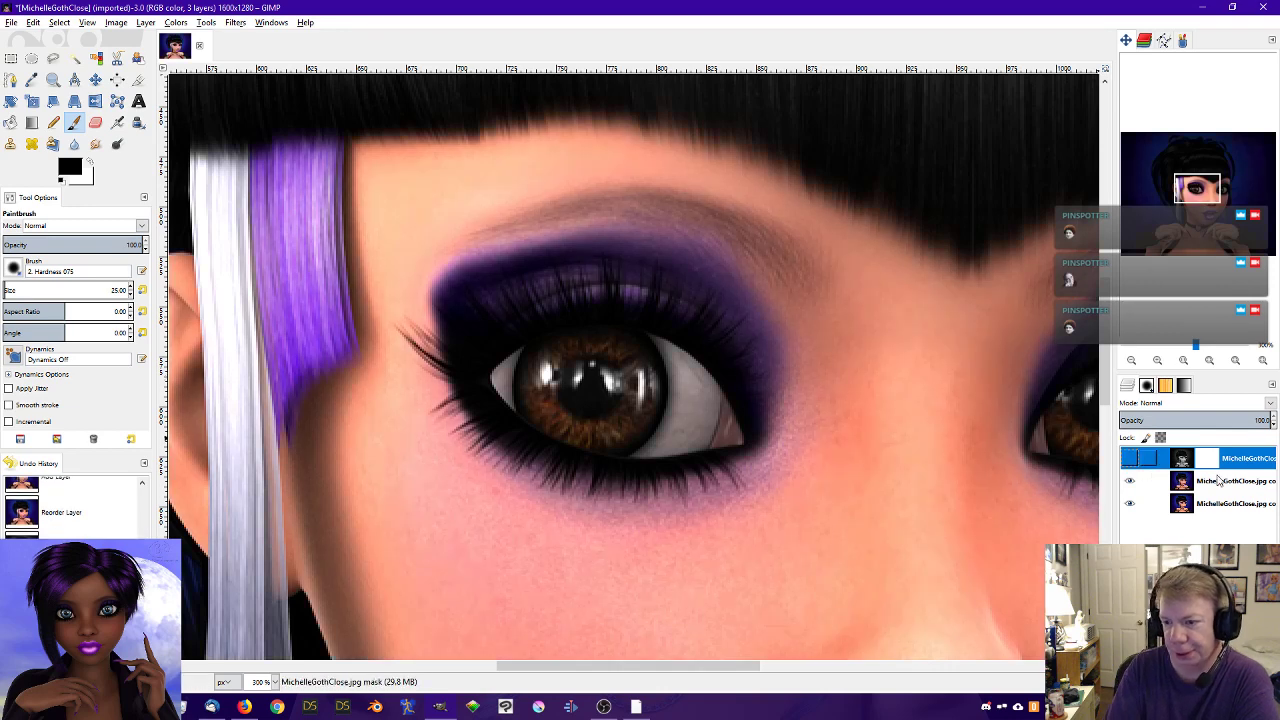
{"action": "left_click", "coordinate": [1129, 458]}
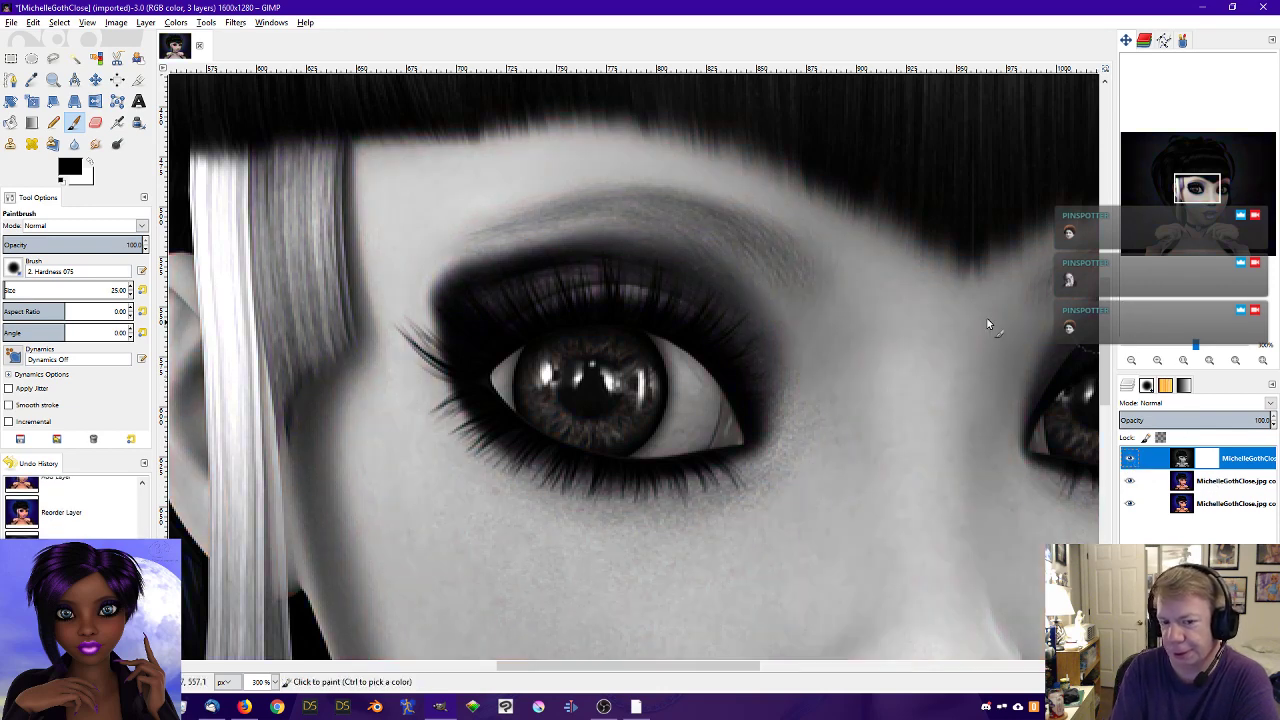
{"action": "mouse_move", "coordinate": [565, 361]}
{"action": "left_mouse_down"}
{"action": "mouse_move", "coordinate": [551, 389]}
{"action": "mouse_move", "coordinate": [568, 351]}
{"action": "mouse_move", "coordinate": [544, 405]}
{"action": "mouse_move", "coordinate": [595, 433]}
{"action": "mouse_move", "coordinate": [628, 426]}
{"action": "mouse_move", "coordinate": [640, 393]}
{"action": "mouse_move", "coordinate": [625, 369]}
{"action": "mouse_move", "coordinate": [590, 358]}
{"action": "mouse_move", "coordinate": [639, 379]}
{"action": "mouse_move", "coordinate": [632, 414]}
{"action": "mouse_move", "coordinate": [601, 443]}
{"action": "mouse_move", "coordinate": [637, 415]}
{"action": "mouse_move", "coordinate": [583, 420]}
{"action": "mouse_move", "coordinate": [556, 414]}
{"action": "mouse_move", "coordinate": [545, 387]}
{"action": "mouse_move", "coordinate": [537, 398]}
{"action": "mouse_move", "coordinate": [589, 358]}
{"action": "mouse_move", "coordinate": [625, 354]}
{"action": "mouse_move", "coordinate": [600, 392]}
{"action": "left_mouse_up"}
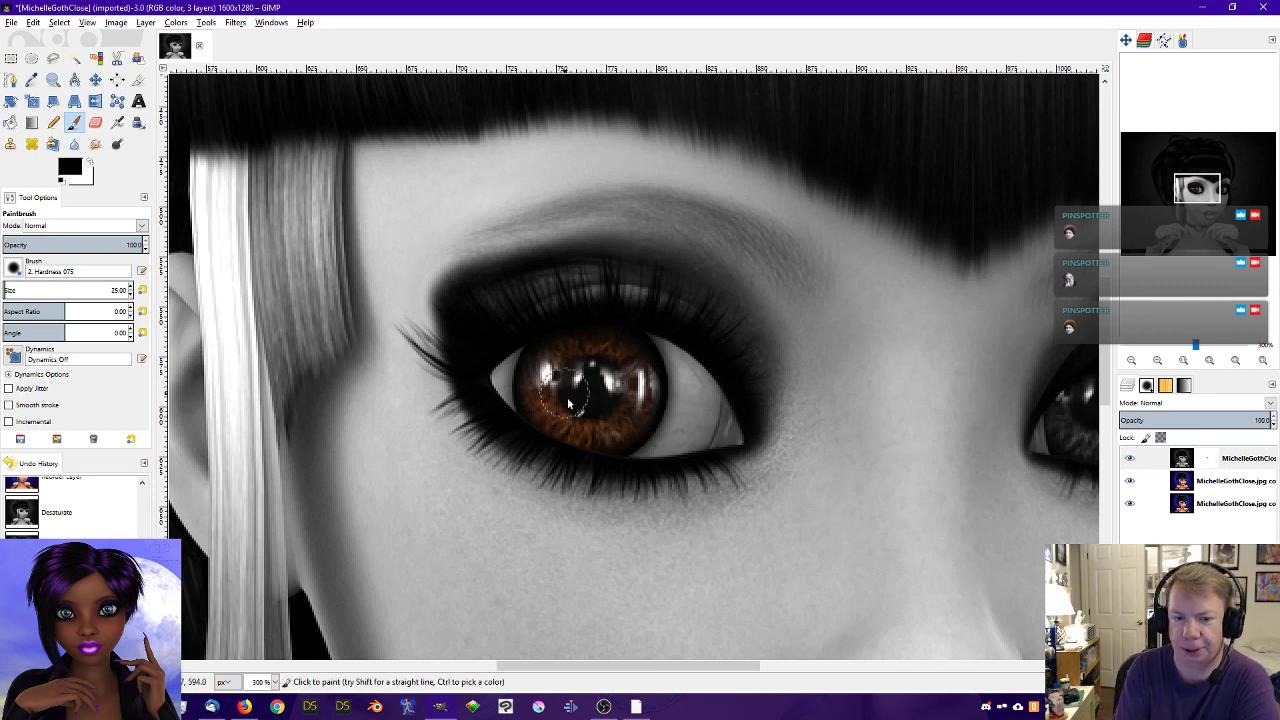
{"action": "left_click_drag", "start_coordinate": [1203, 187], "coordinate": [1222, 189]}
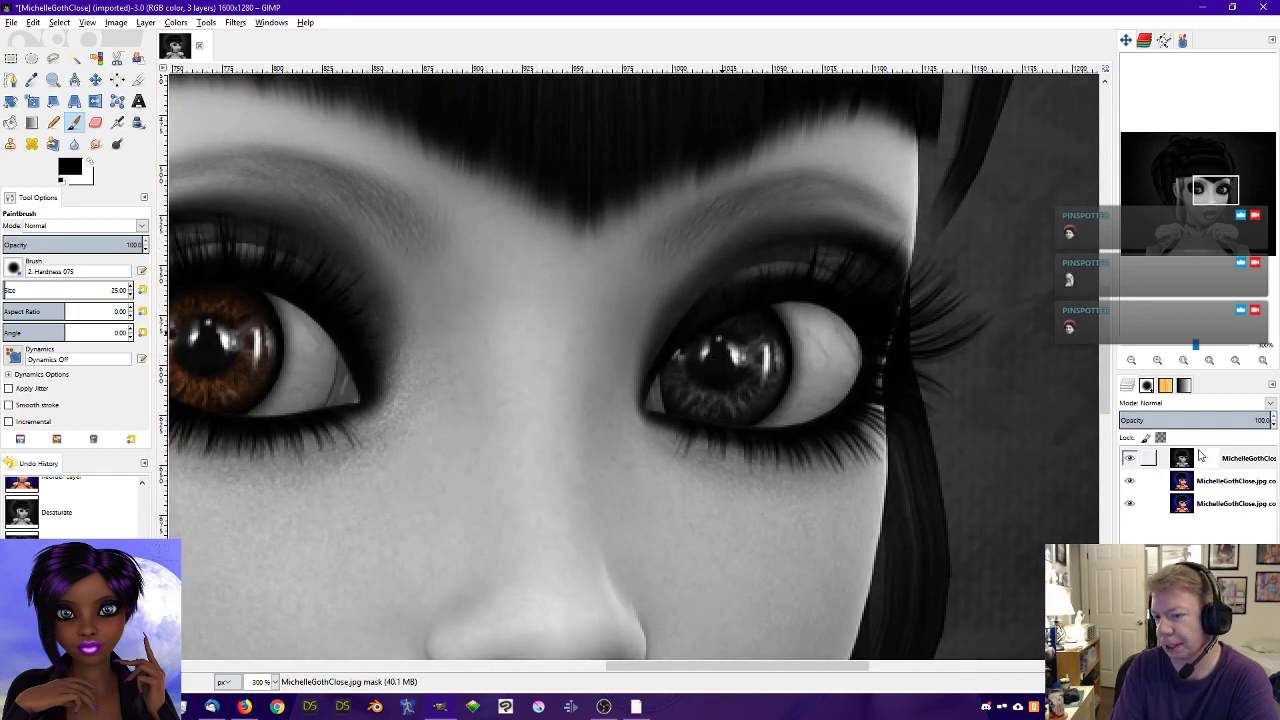
{"action": "mouse_move", "coordinate": [678, 374]}
{"action": "left_mouse_down"}
{"action": "mouse_move", "coordinate": [685, 359]}
{"action": "mouse_move", "coordinate": [690, 400]}
{"action": "mouse_move", "coordinate": [720, 406]}
{"action": "mouse_move", "coordinate": [768, 380]}
{"action": "mouse_move", "coordinate": [720, 348]}
{"action": "mouse_move", "coordinate": [769, 347]}
{"action": "mouse_move", "coordinate": [704, 397]}
{"action": "mouse_move", "coordinate": [716, 391]}
{"action": "left_mouse_up"}
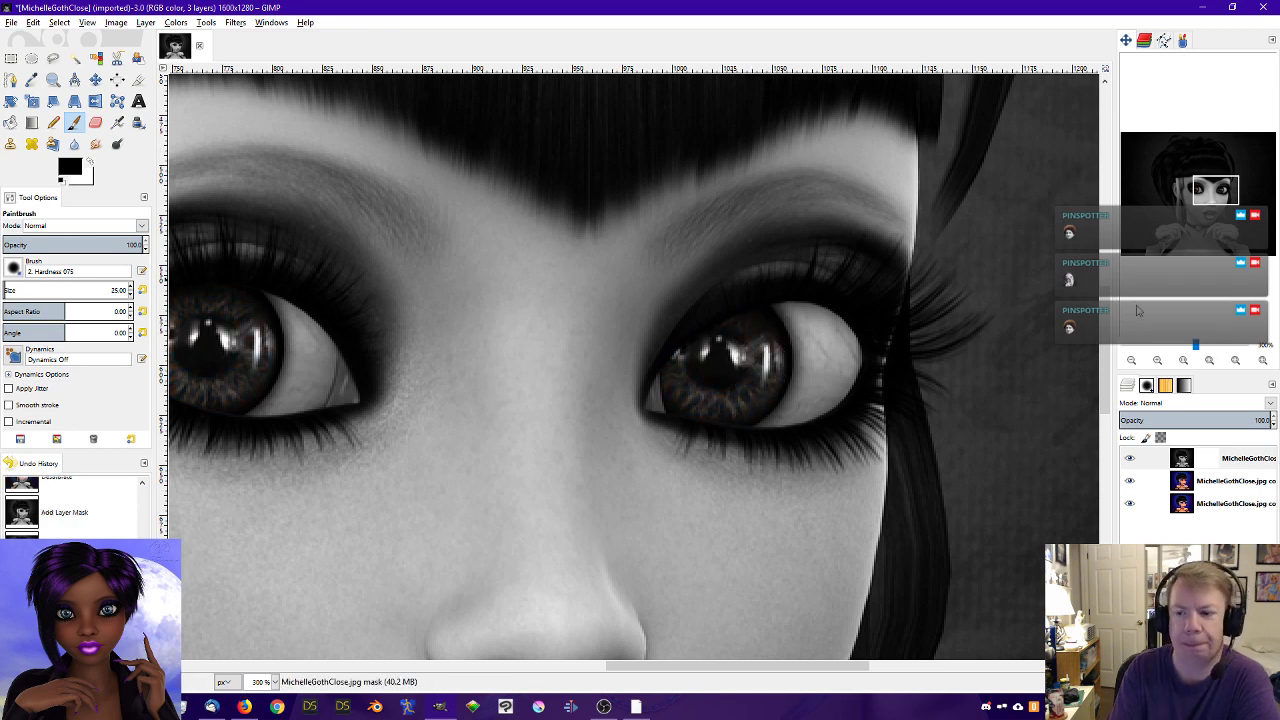
- Hide the desaturated top layer and examine the full-colour portrait beneath it
{"action": "left_click", "coordinate": [1183, 360]}
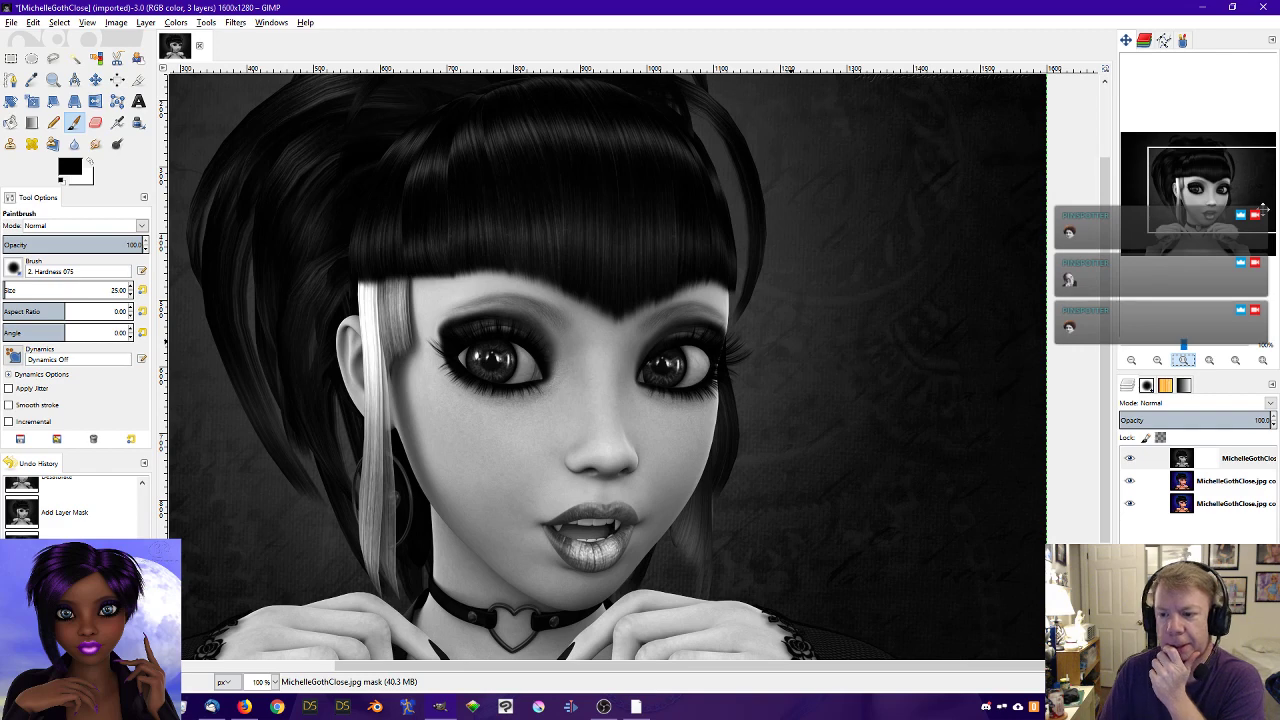
{"action": "key", "text": "ctrl+f"}
{"action": "left_click", "coordinate": [1131, 460]}
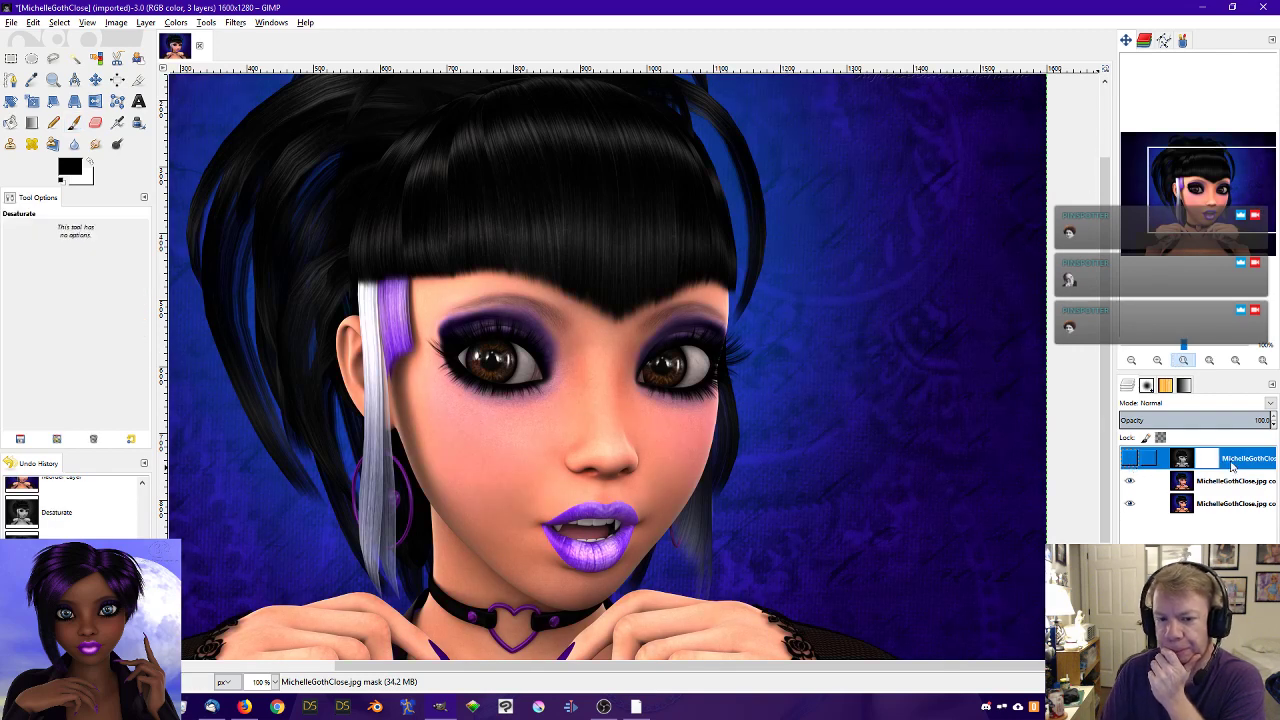
{"action": "left_click_drag", "start_coordinate": [1203, 196], "coordinate": [1192, 203]}
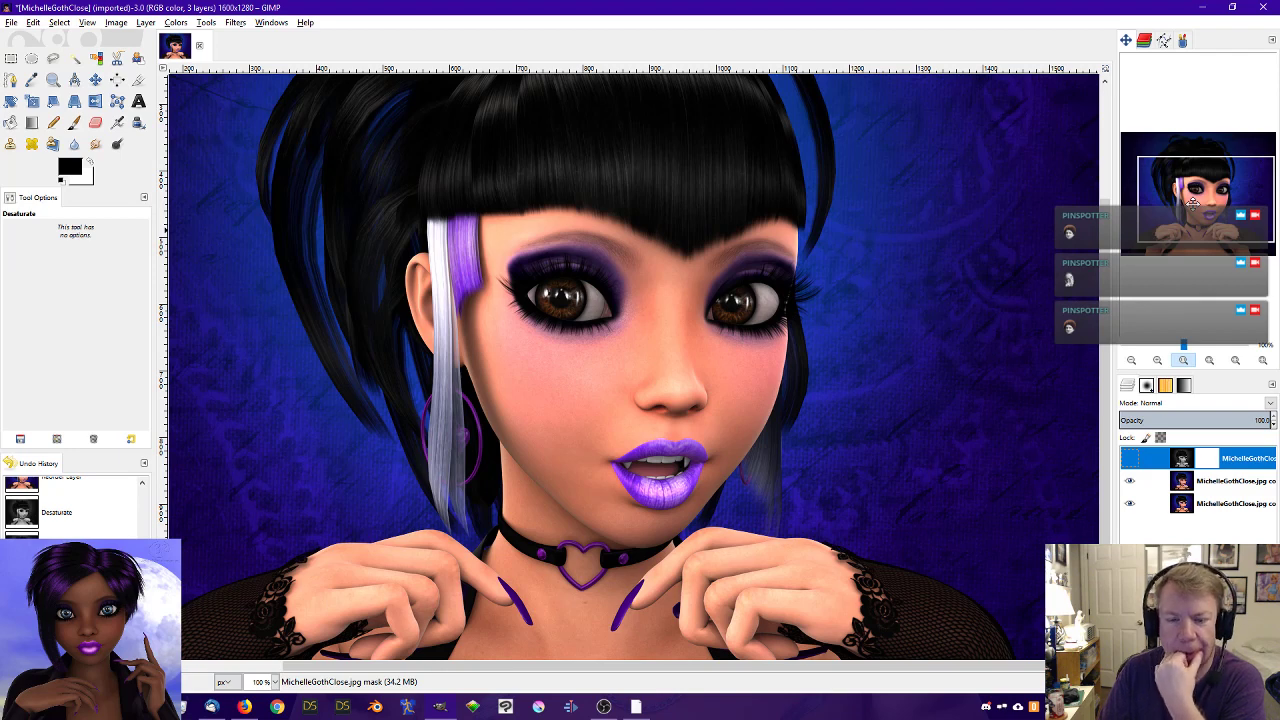
{"action": "left_click_drag", "start_coordinate": [1192, 203], "coordinate": [1188, 202]}
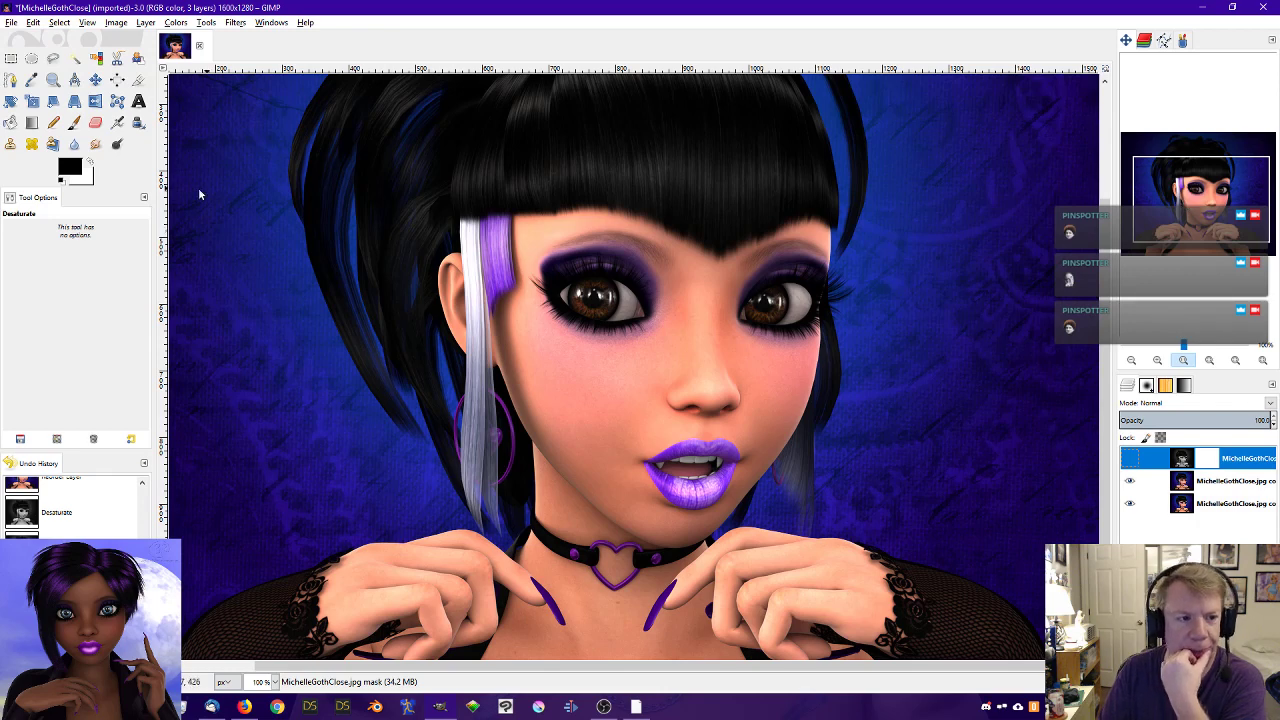
- Set the foreground colour to a saturated blue and show the desaturated top layer again
{"action": "left_click", "coordinate": [91, 163]}
{"action": "left_click", "coordinate": [76, 166]}
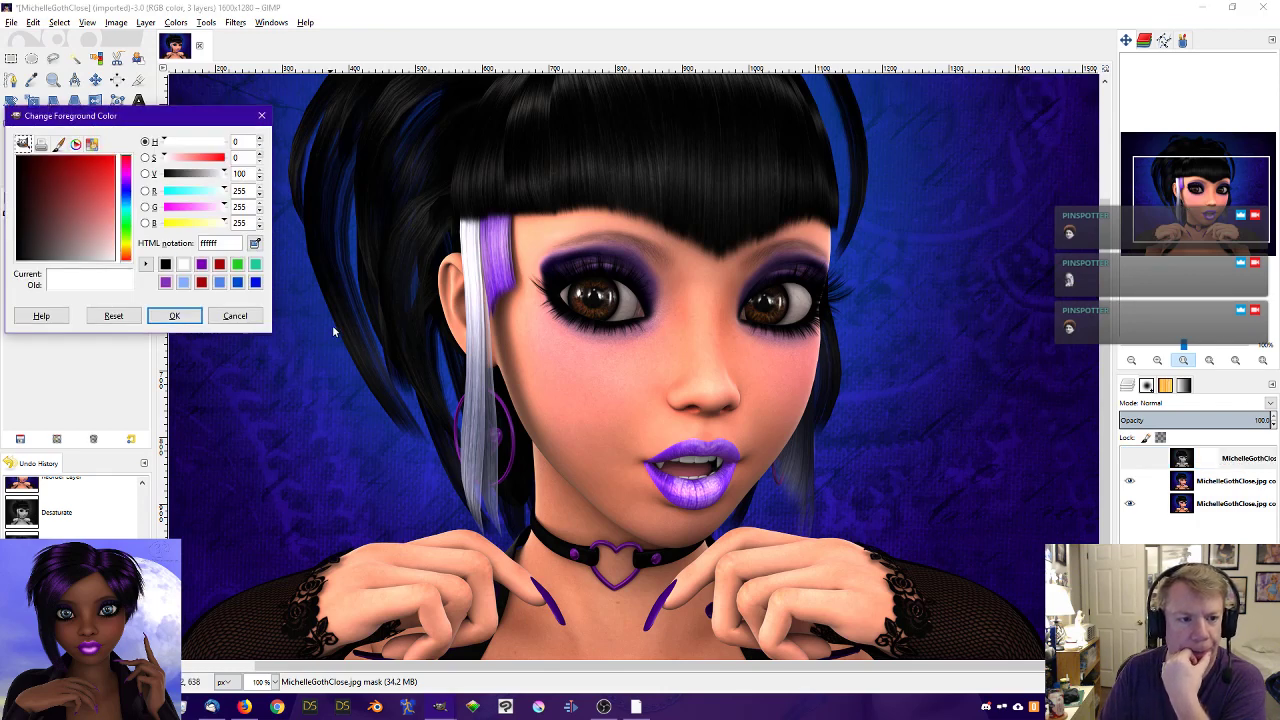
{"action": "left_click", "coordinate": [237, 282]}
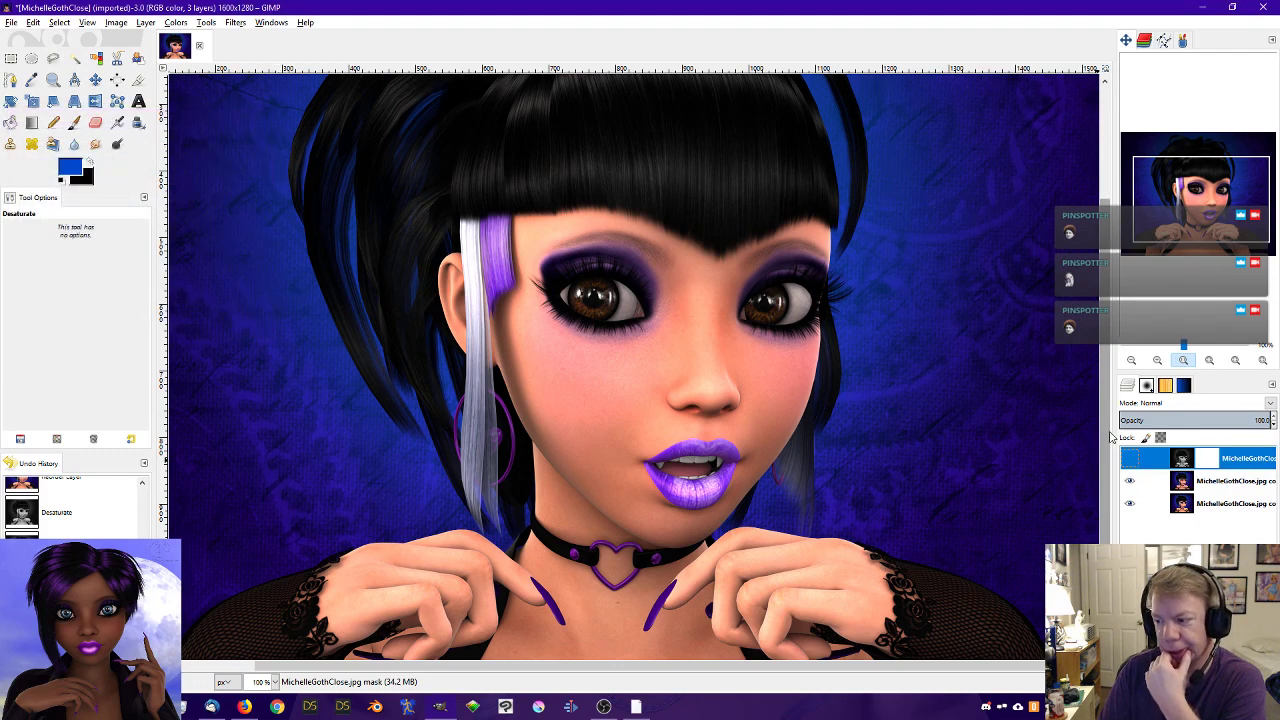
{"action": "left_click", "coordinate": [1130, 460]}
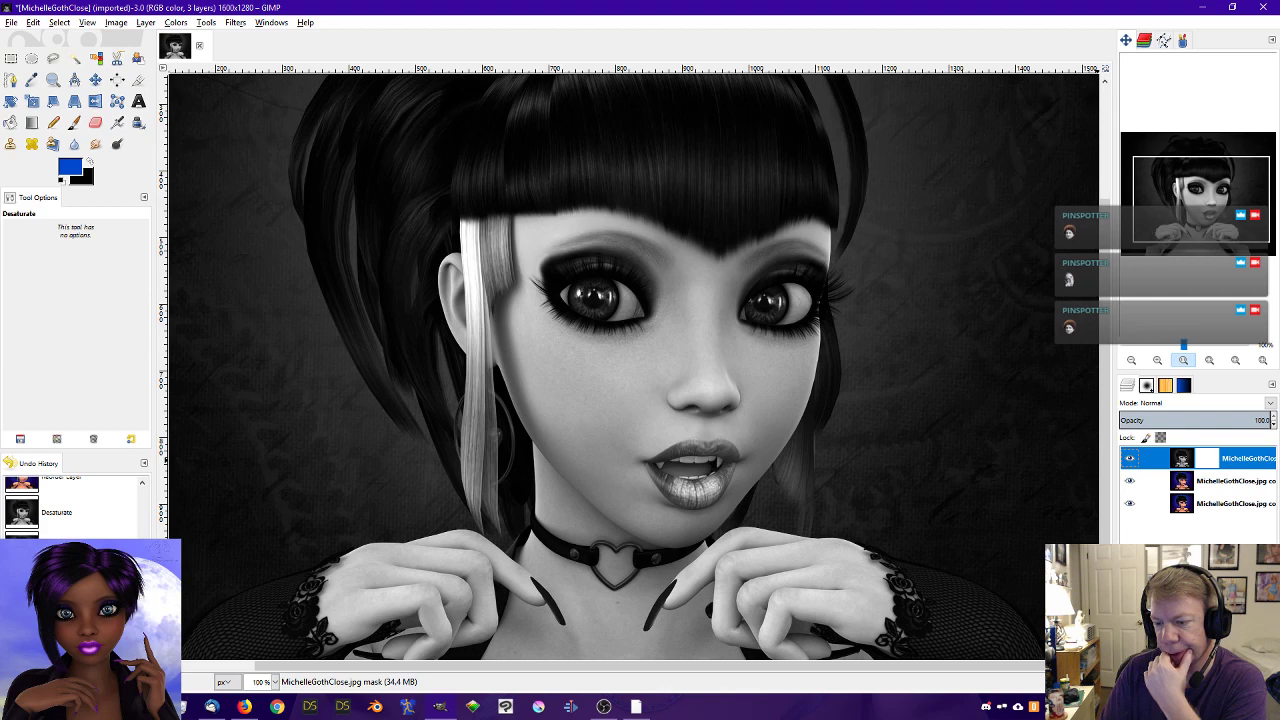
- Add a new layer filled with the blue foreground colour and place it directly beneath the desaturated layer
{"action": "key", "text": "shift+ctrl+n"}
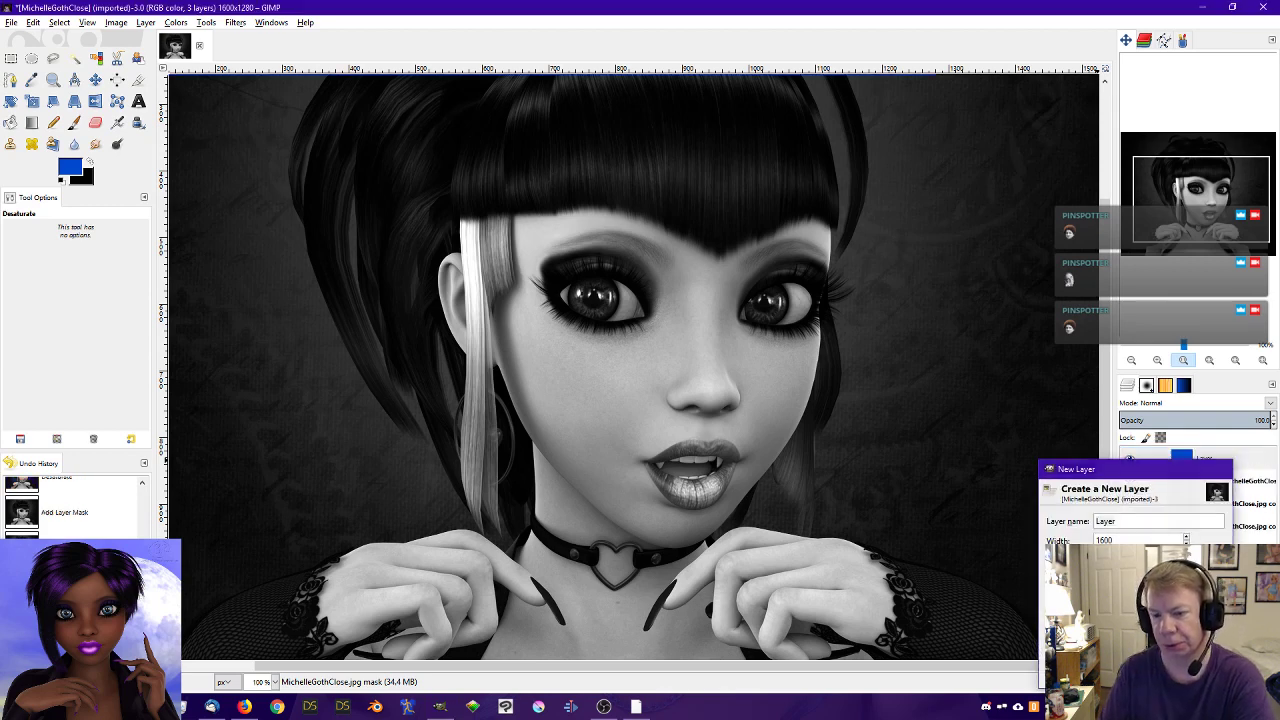
{"action": "key", "text": "Return"}
{"action": "left_click_drag", "start_coordinate": [1205, 465], "coordinate": [1228, 490]}
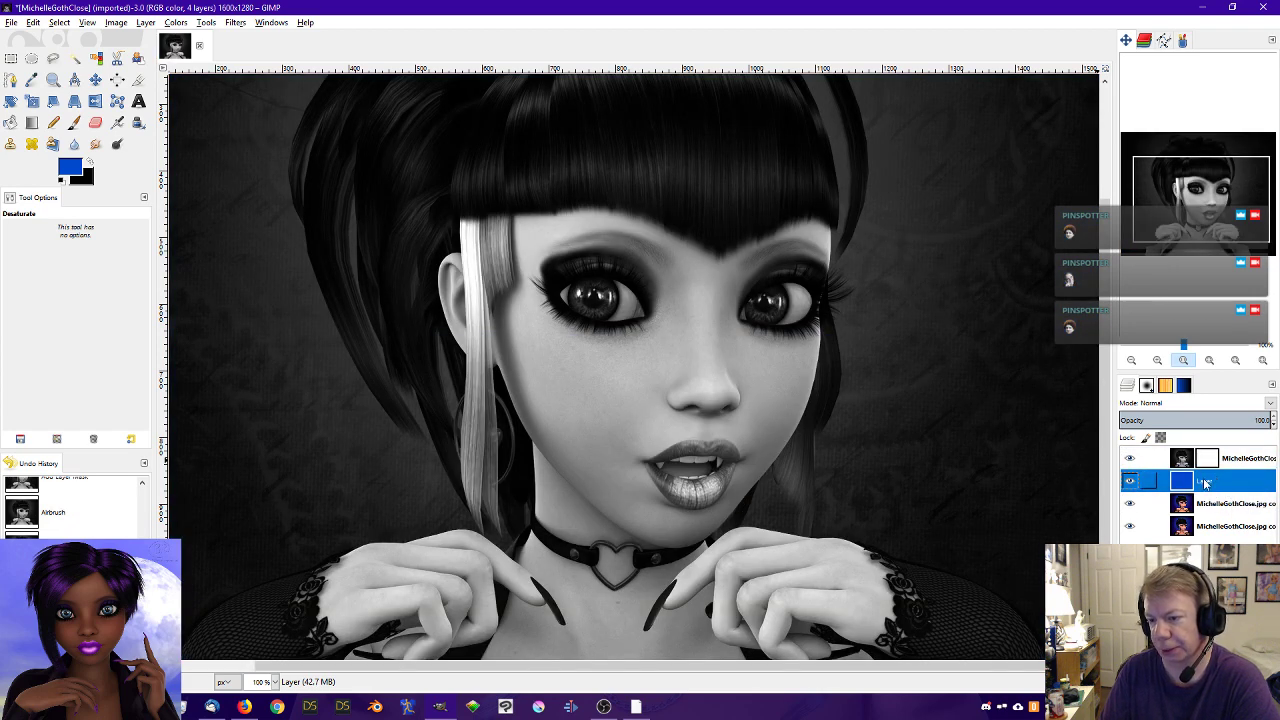
- Hide the desaturated layer and set the blue layer's blend mode to Soft light, checking its effect on the portrait
{"action": "left_click", "coordinate": [1131, 460]}
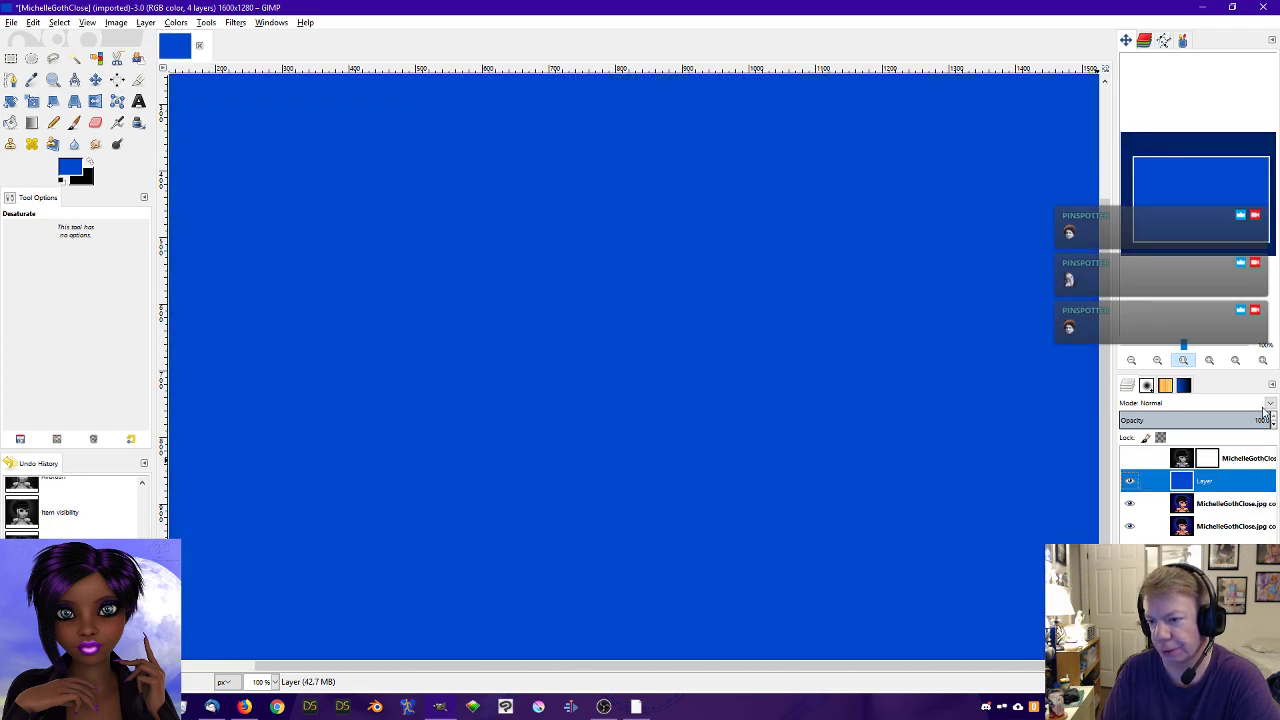
{"action": "left_click", "coordinate": [1270, 403]}
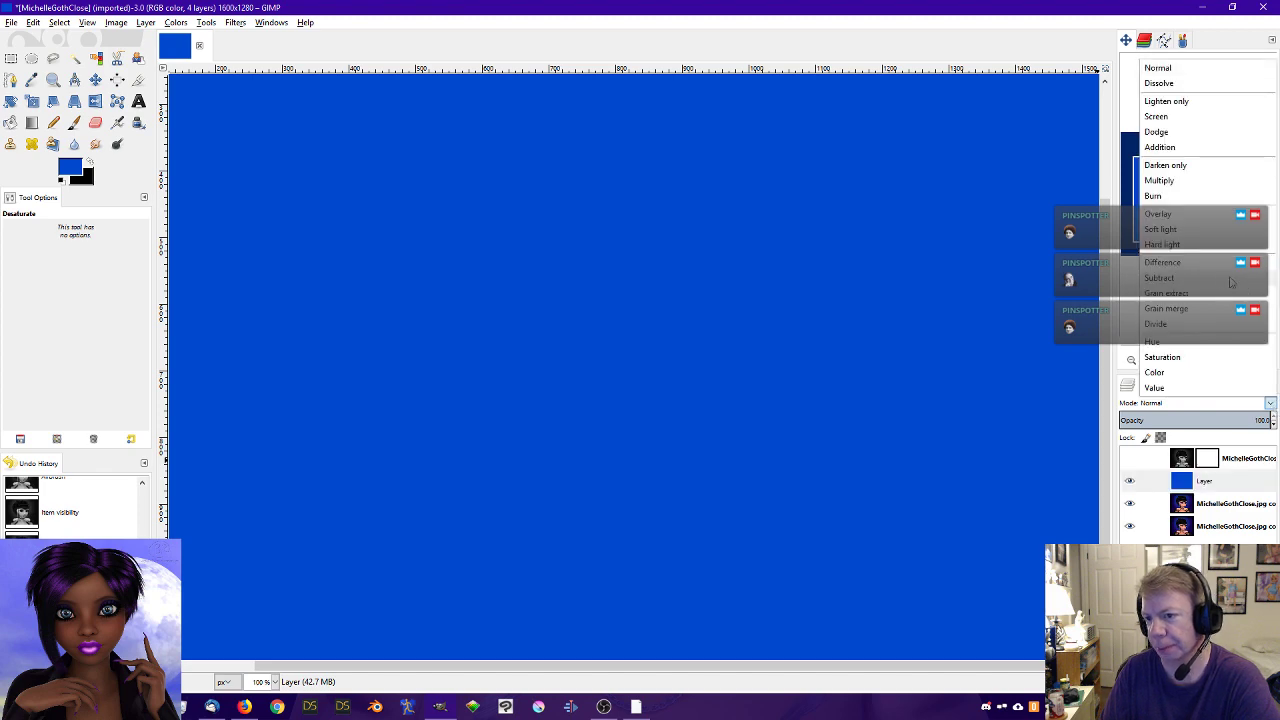
{"action": "left_click", "coordinate": [1197, 236]}
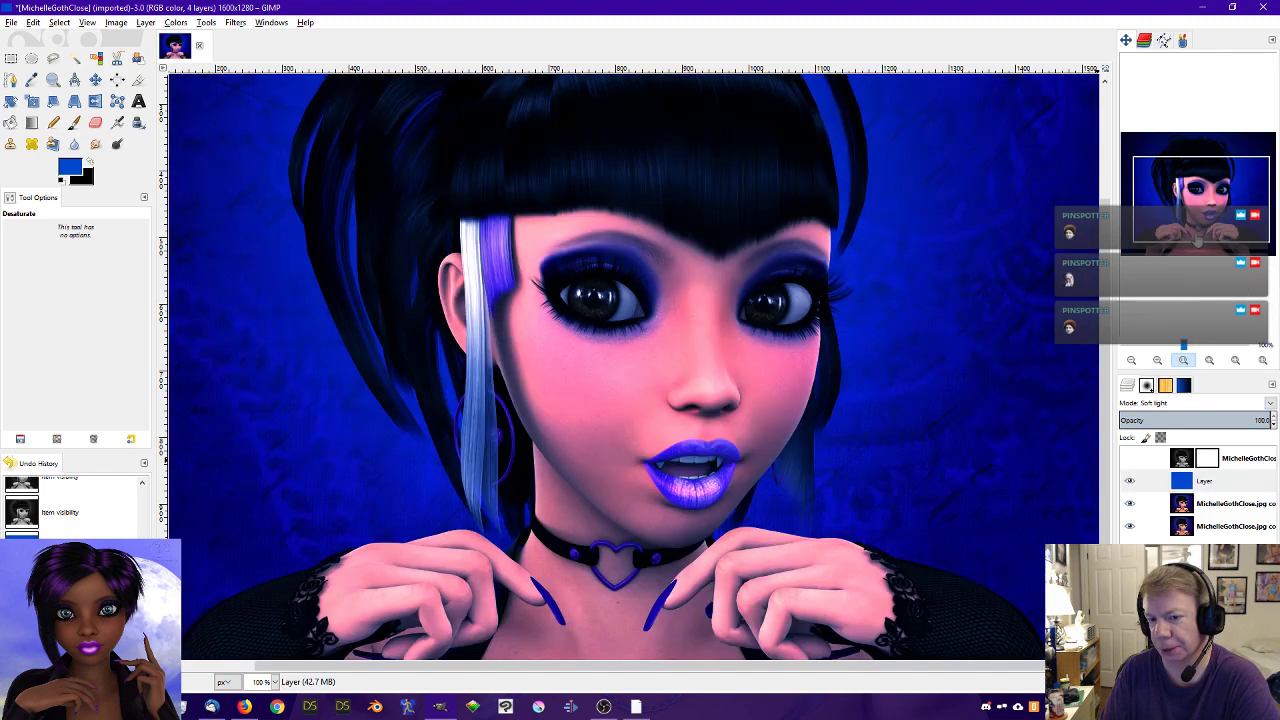
{"action": "left_click_drag", "start_coordinate": [1210, 214], "coordinate": [1210, 198]}
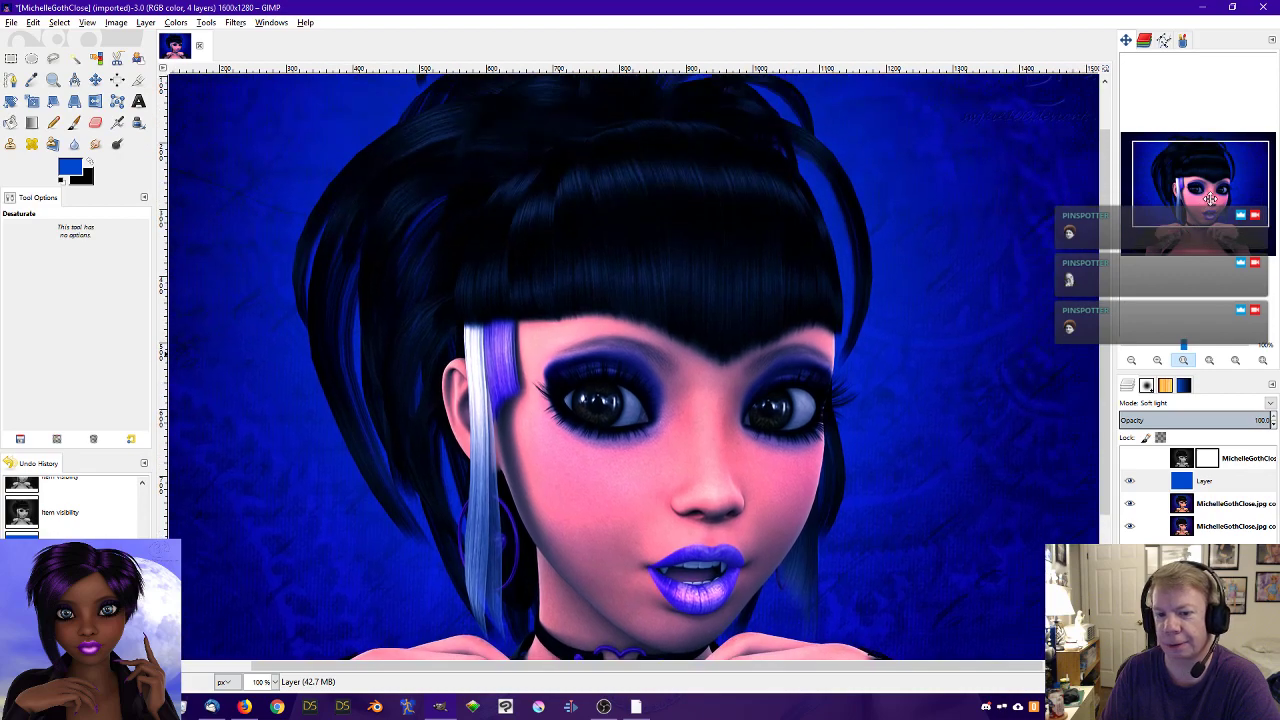
{"action": "left_click", "coordinate": [1131, 486]}
{"action": "left_click", "coordinate": [1131, 486]}
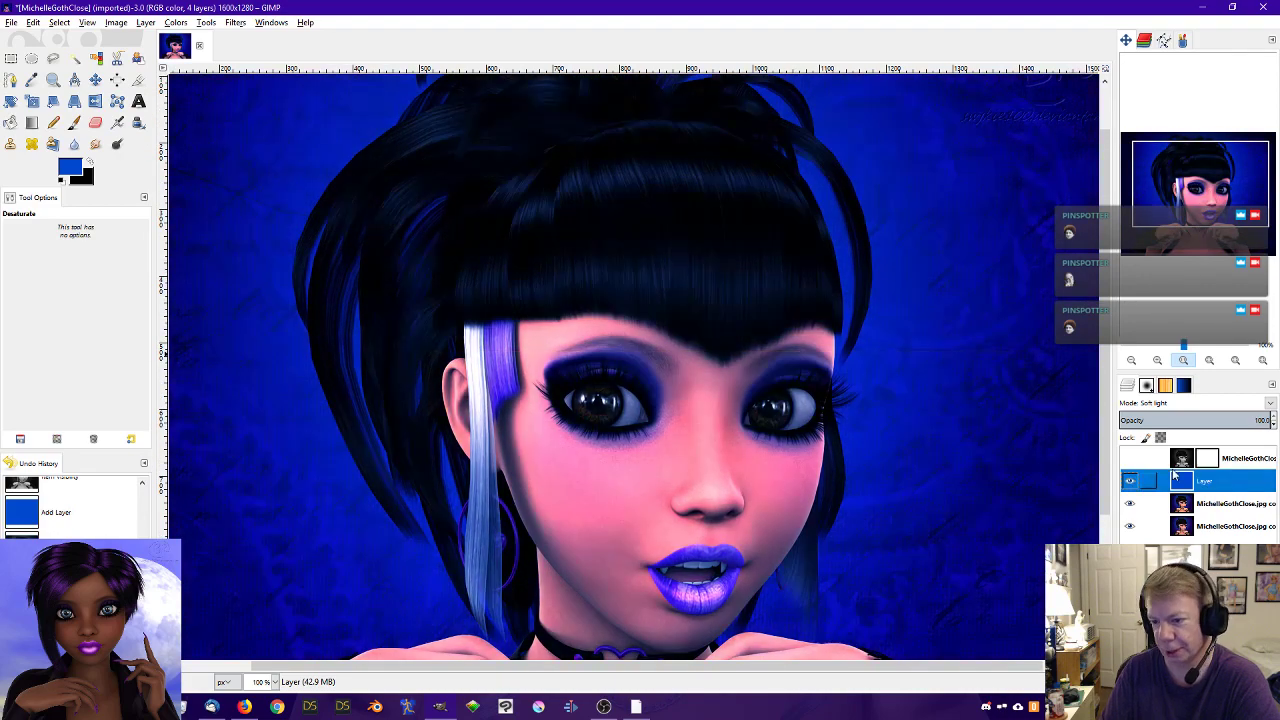
- Show the desaturated layer again, make its mask active, and choose the Paintbrush with default black and white colours
{"action": "left_click", "coordinate": [1131, 458]}
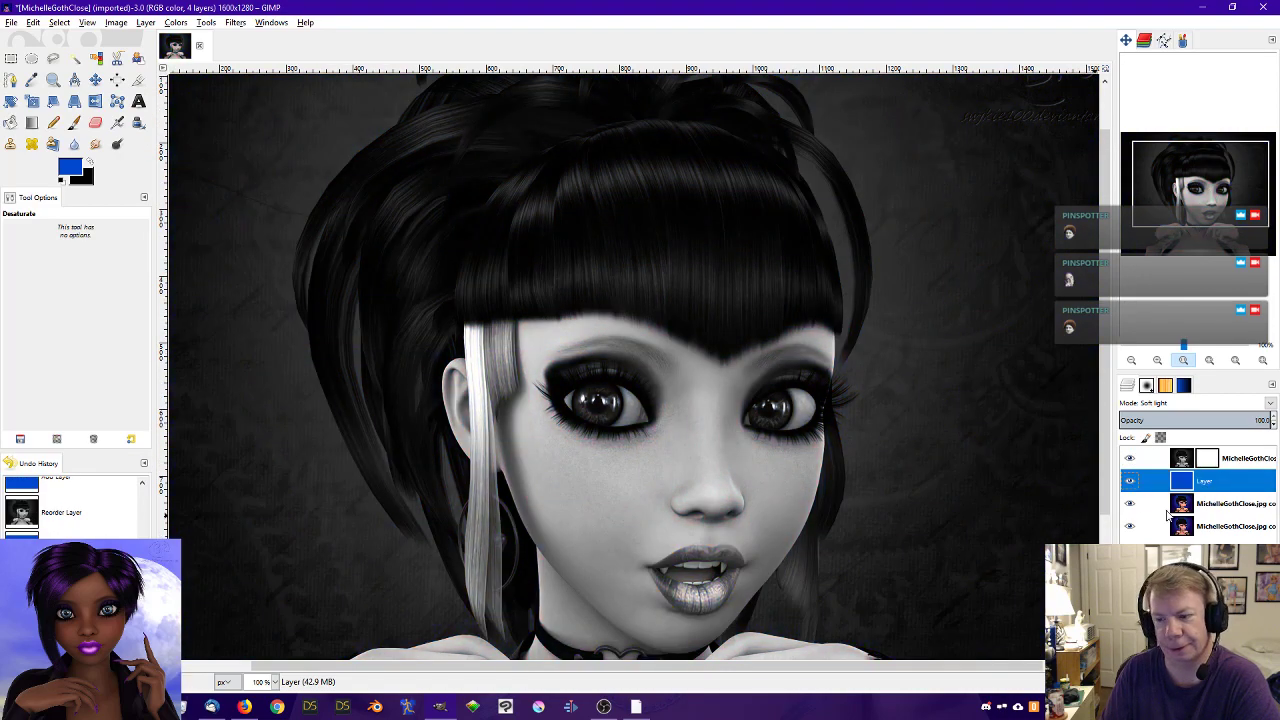
{"action": "left_click", "coordinate": [1209, 458]}
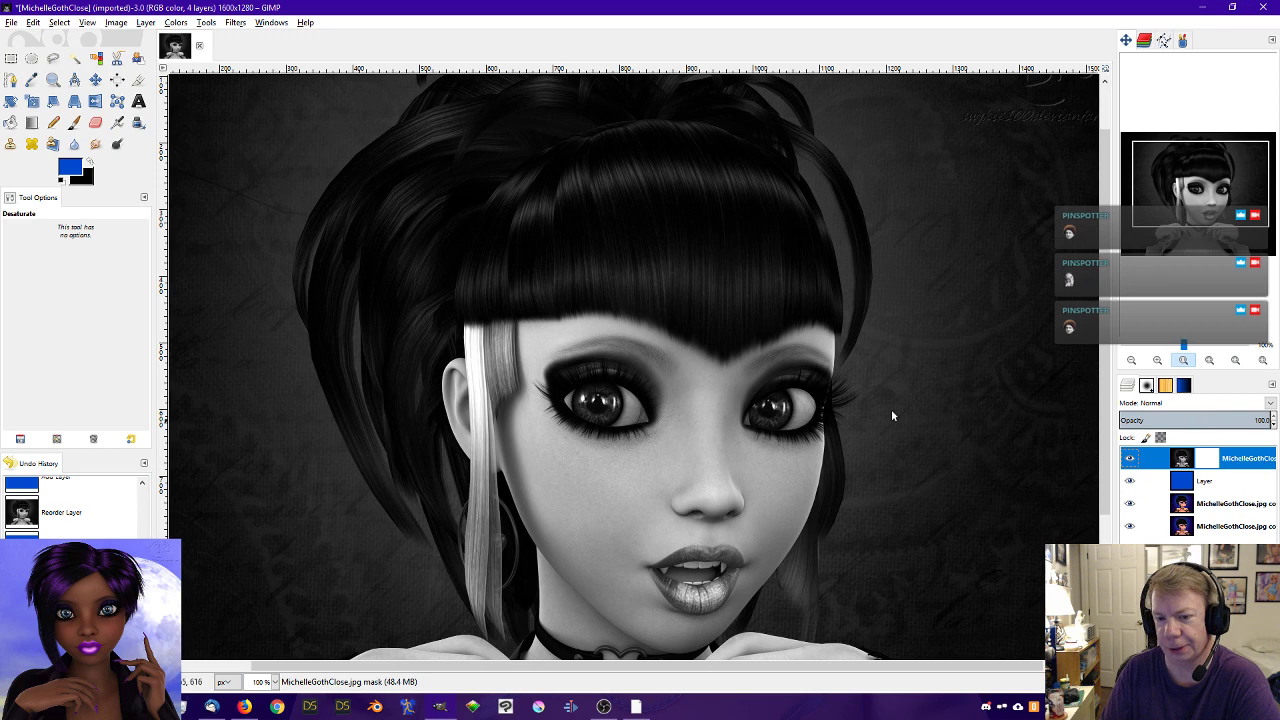
{"action": "left_click", "coordinate": [1129, 458]}
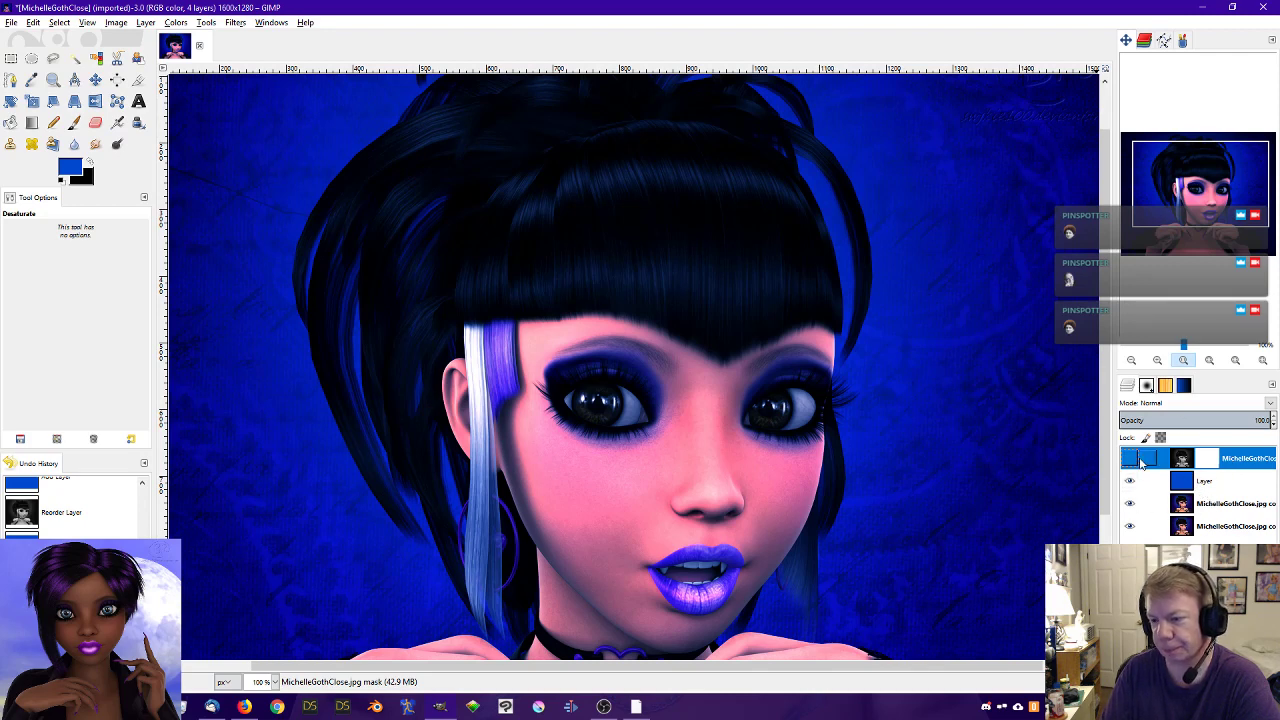
{"action": "left_click", "coordinate": [1129, 458]}
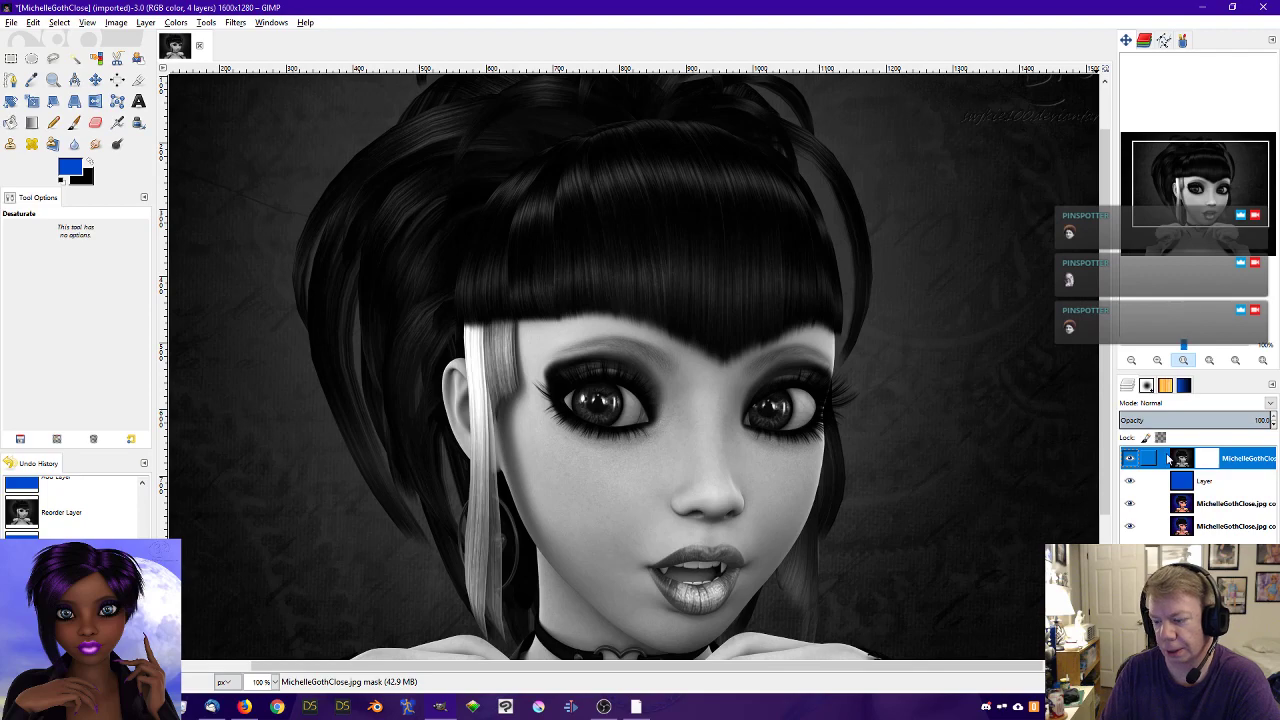
{"action": "key", "text": "p"}
{"action": "key", "text": "d"}
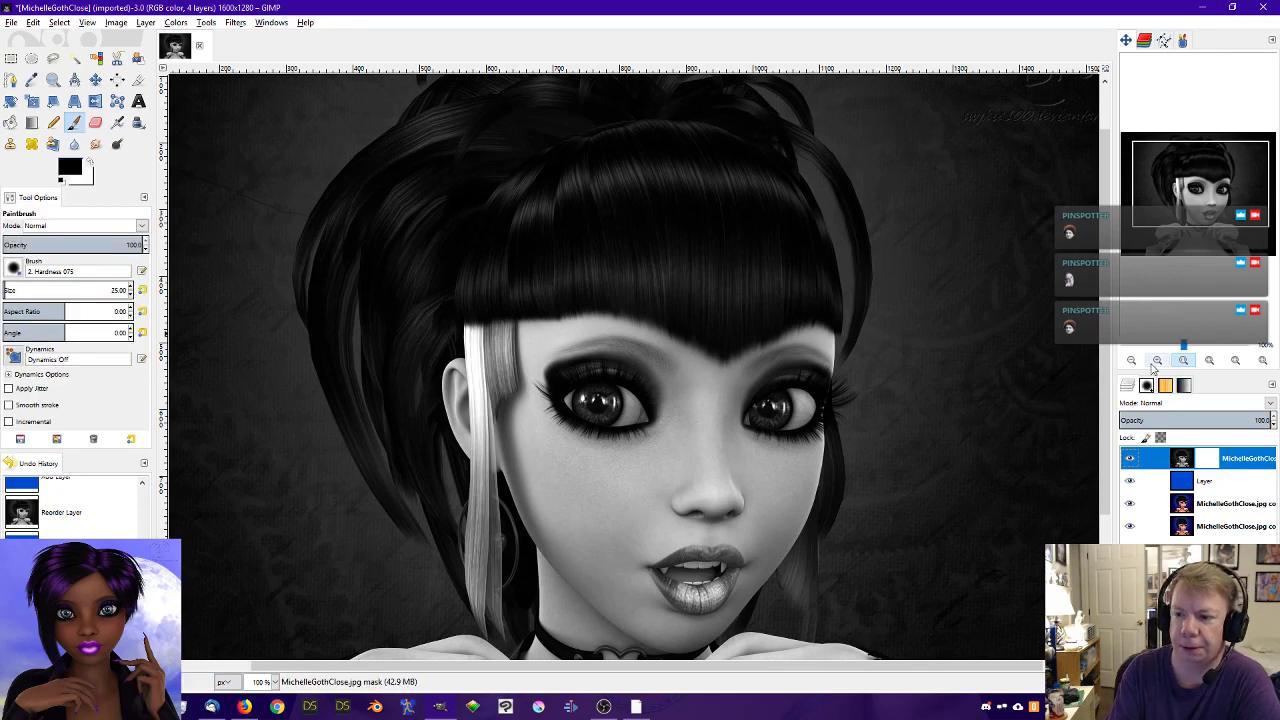
- Try painting the top layer's mask black over the left eye's iris to reveal the blue tint, and undo it
{"action": "key", "text": "3"}
{"action": "left_click_drag", "start_coordinate": [1197, 190], "coordinate": [1188, 197]}
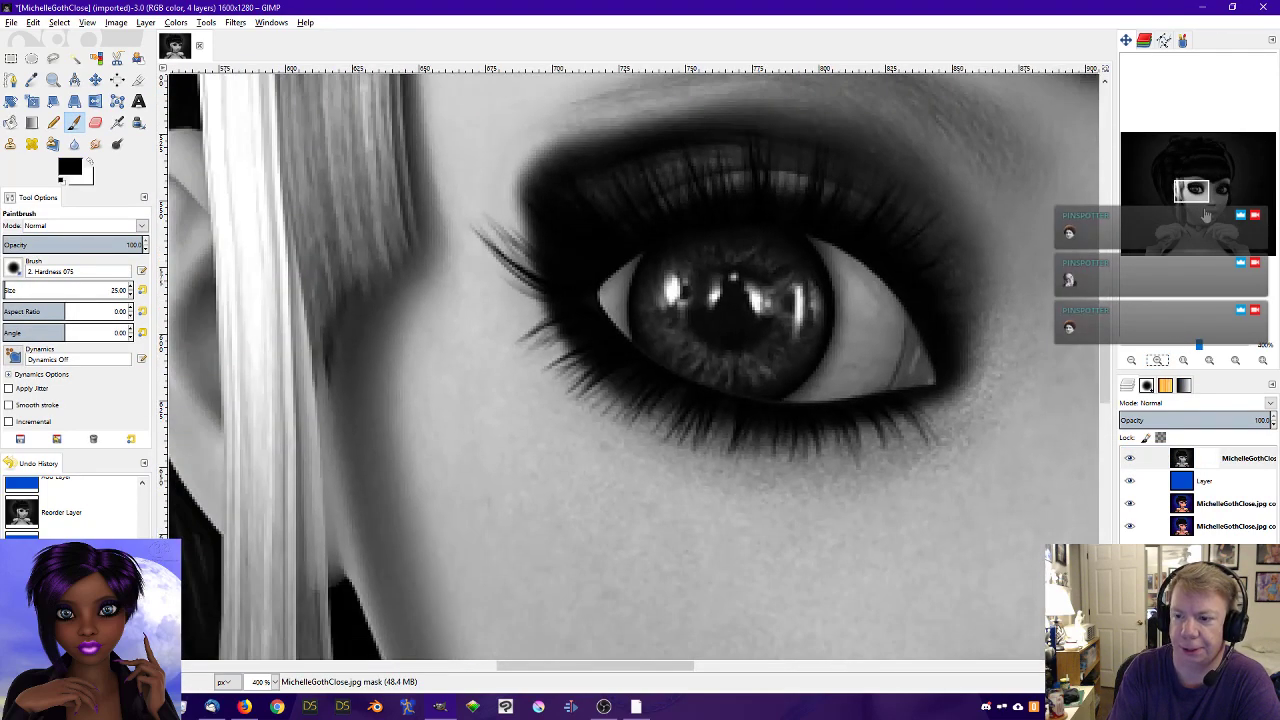
{"action": "left_click", "coordinate": [1213, 452]}
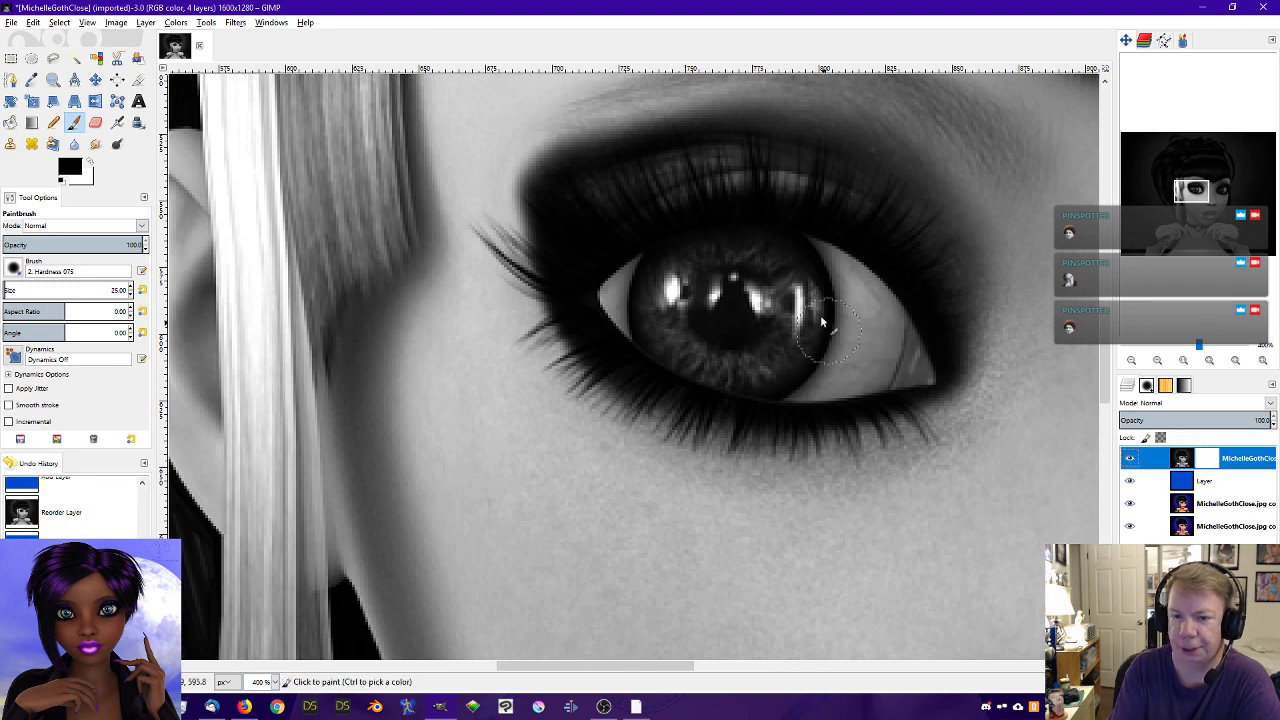
{"action": "left_click", "coordinate": [676, 283]}
{"action": "mouse_move", "coordinate": [697, 263]}
{"action": "left_mouse_down"}
{"action": "mouse_move", "coordinate": [666, 346]}
{"action": "mouse_move", "coordinate": [766, 360]}
{"action": "mouse_move", "coordinate": [790, 290]}
{"action": "mouse_move", "coordinate": [771, 256]}
{"action": "mouse_move", "coordinate": [746, 343]}
{"action": "mouse_move", "coordinate": [749, 324]}
{"action": "mouse_move", "coordinate": [797, 342]}
{"action": "left_mouse_up"}
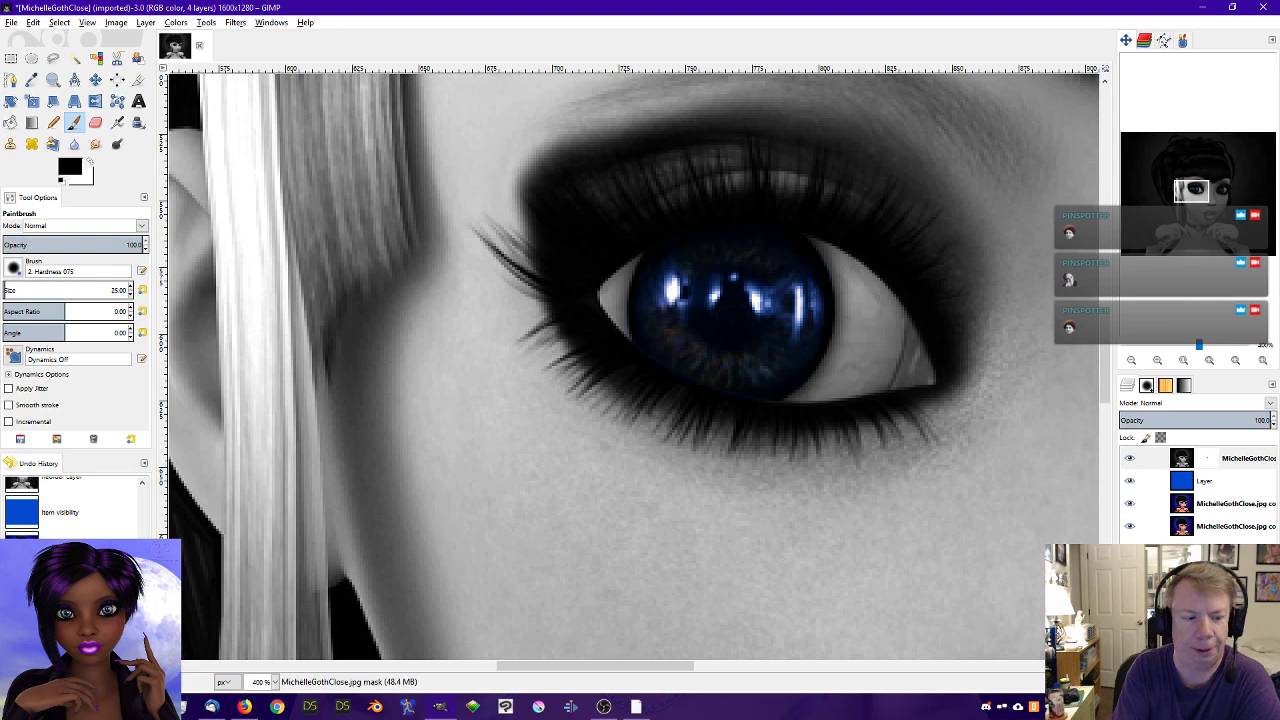
{"action": "key", "text": "ctrl+z"}
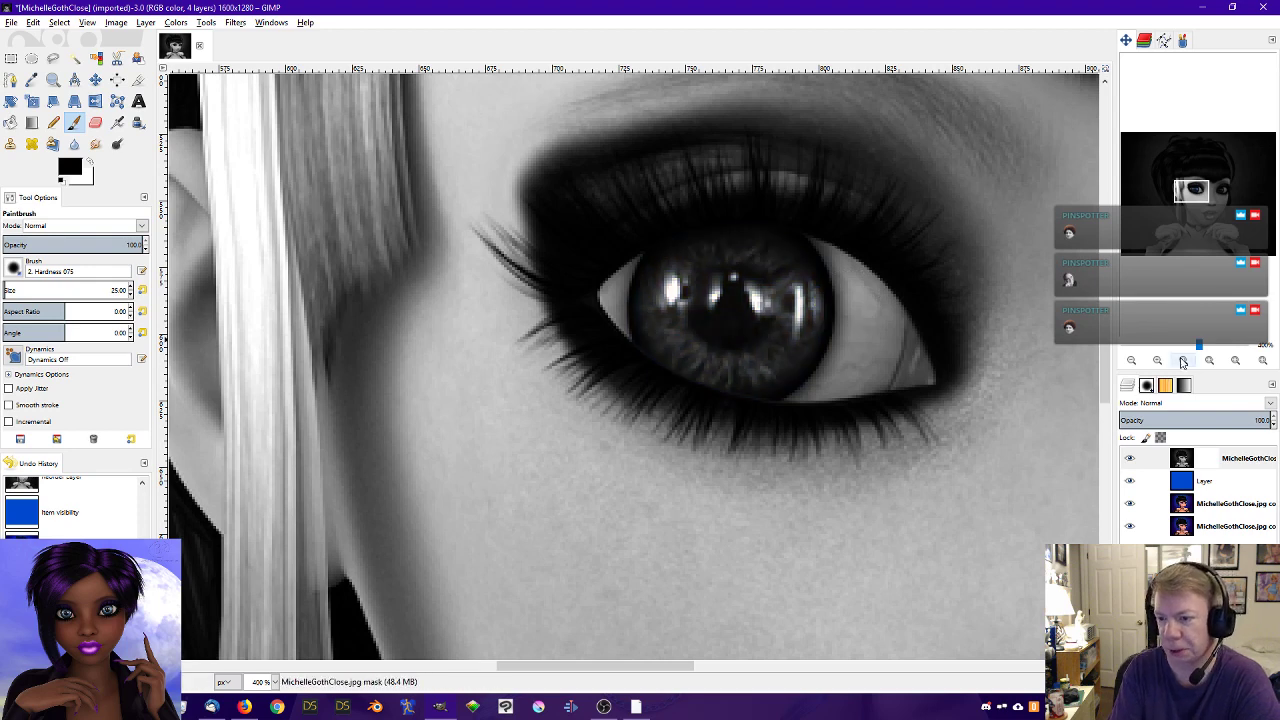
{"action": "left_click", "coordinate": [1185, 362]}
{"action": "left_click", "coordinate": [1184, 361]}
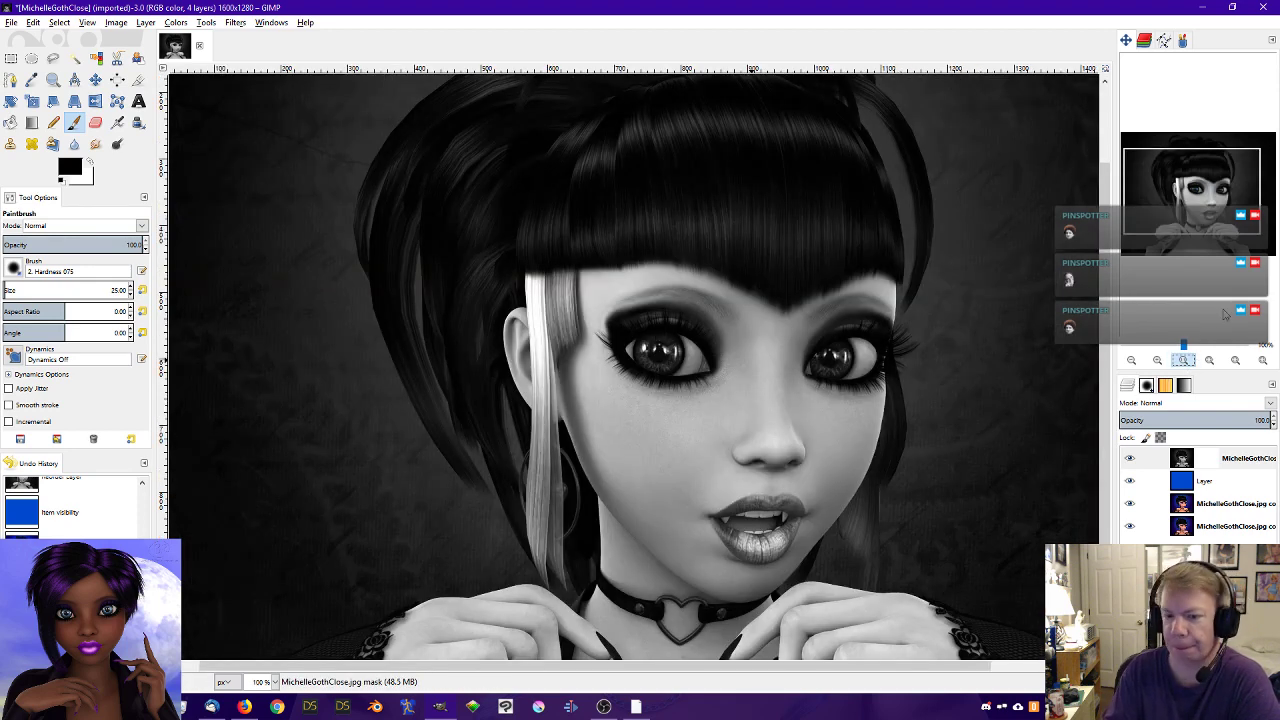
- Desaturate the portrait copy directly beneath the blue layer using Luminosity, and hide the top layer
{"action": "left_click", "coordinate": [1213, 507]}
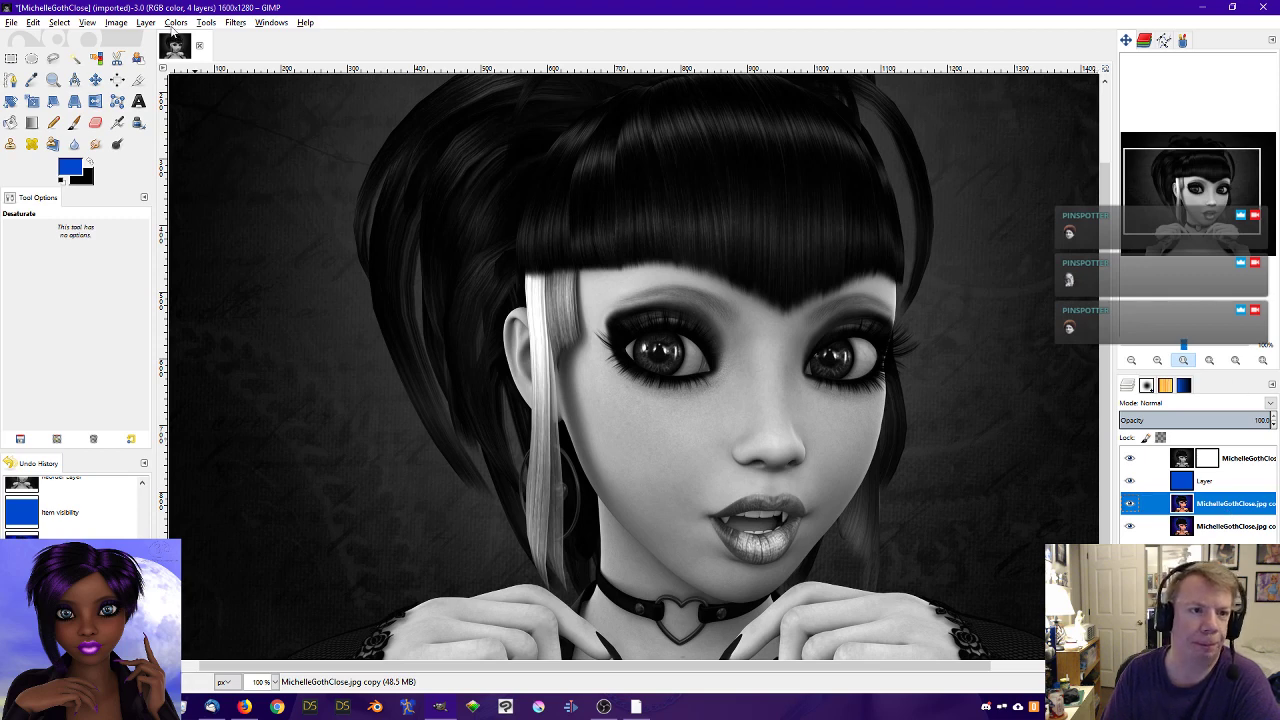
{"action": "left_click", "coordinate": [175, 22]}
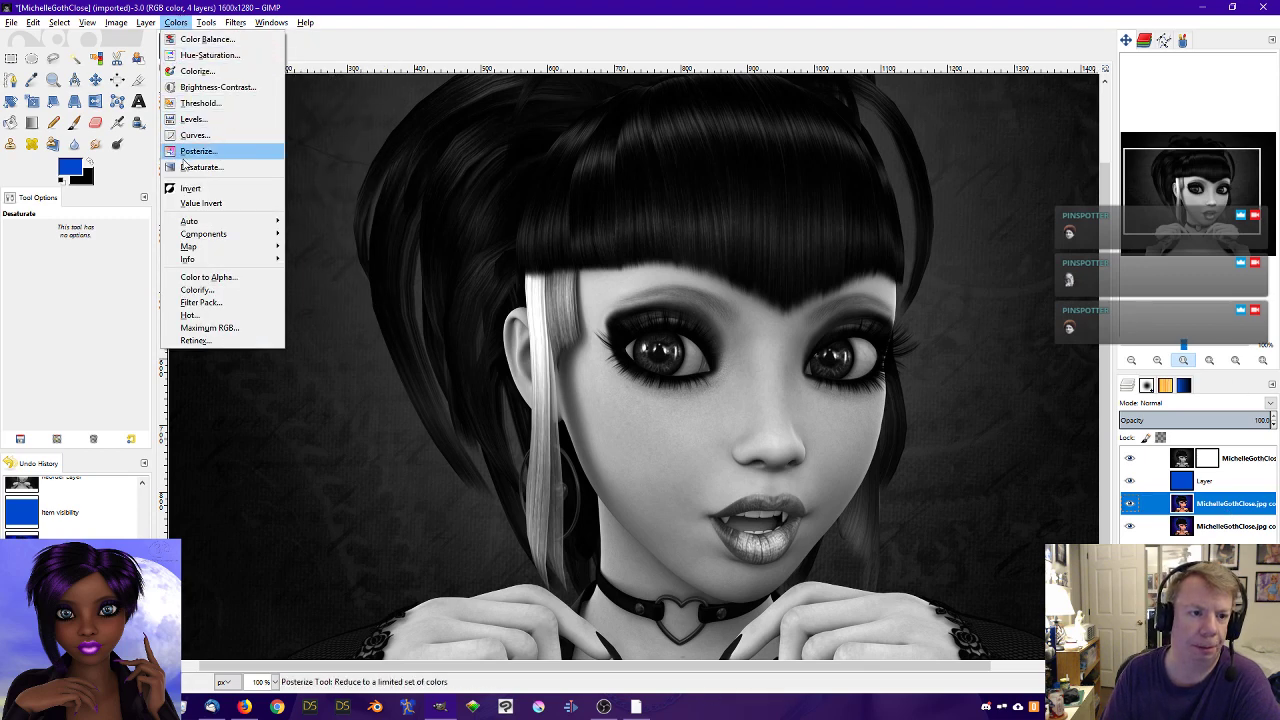
{"action": "left_click", "coordinate": [198, 167]}
{"action": "left_click", "coordinate": [122, 186]}
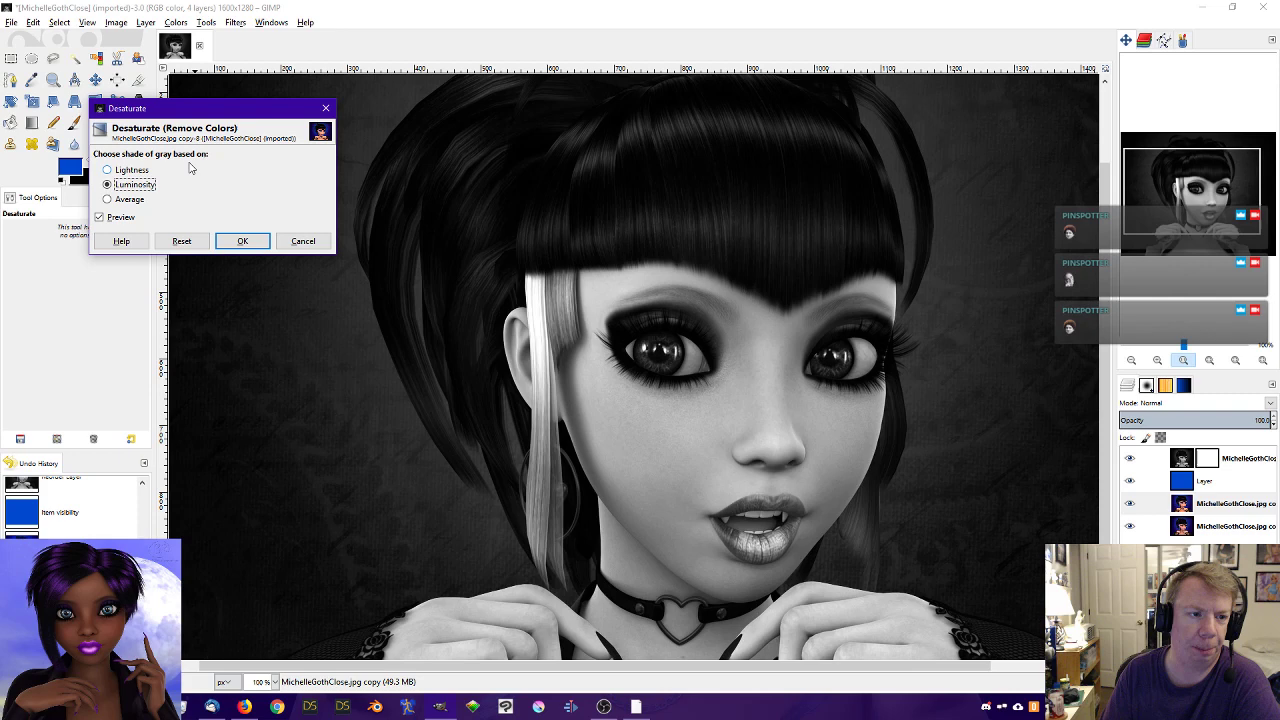
{"action": "left_click", "coordinate": [243, 241]}
{"action": "left_click", "coordinate": [1130, 458]}
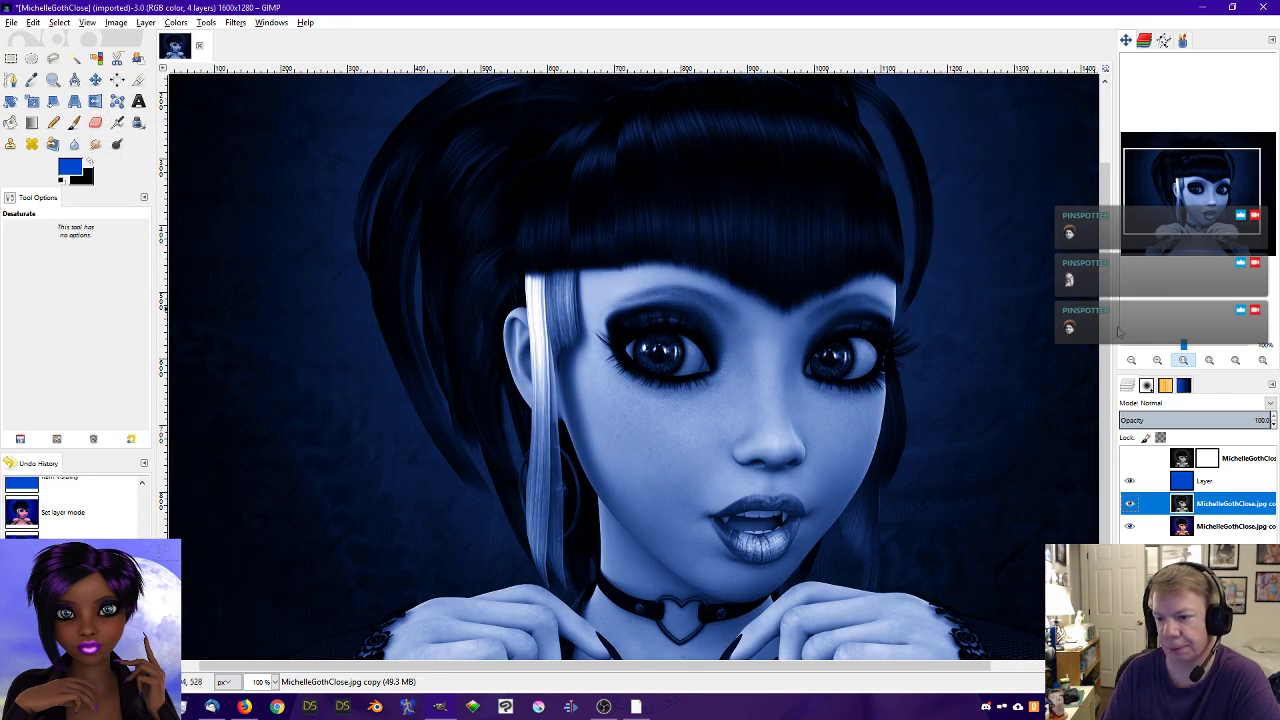
- Show and select the masked desaturated top layer, toggling its visibility to compare it with the blue-tinted version beneath
{"action": "left_click", "coordinate": [1130, 458]}
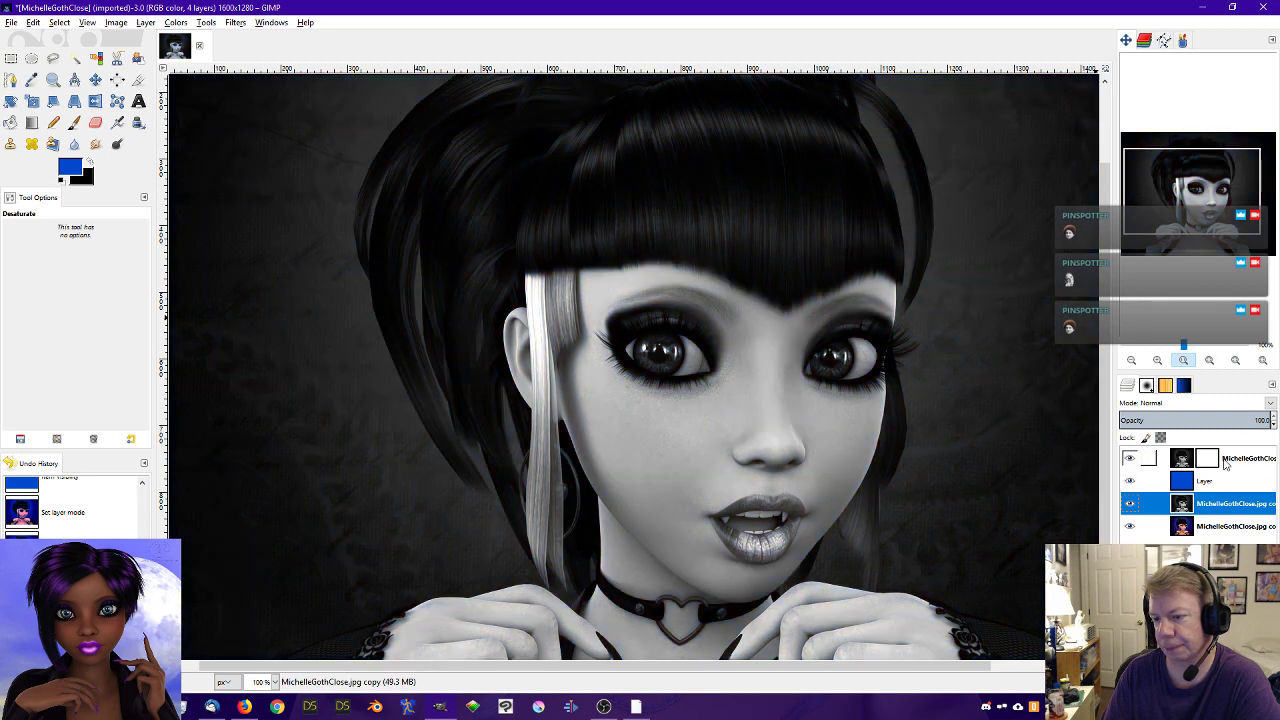
{"action": "left_click", "coordinate": [1230, 460]}
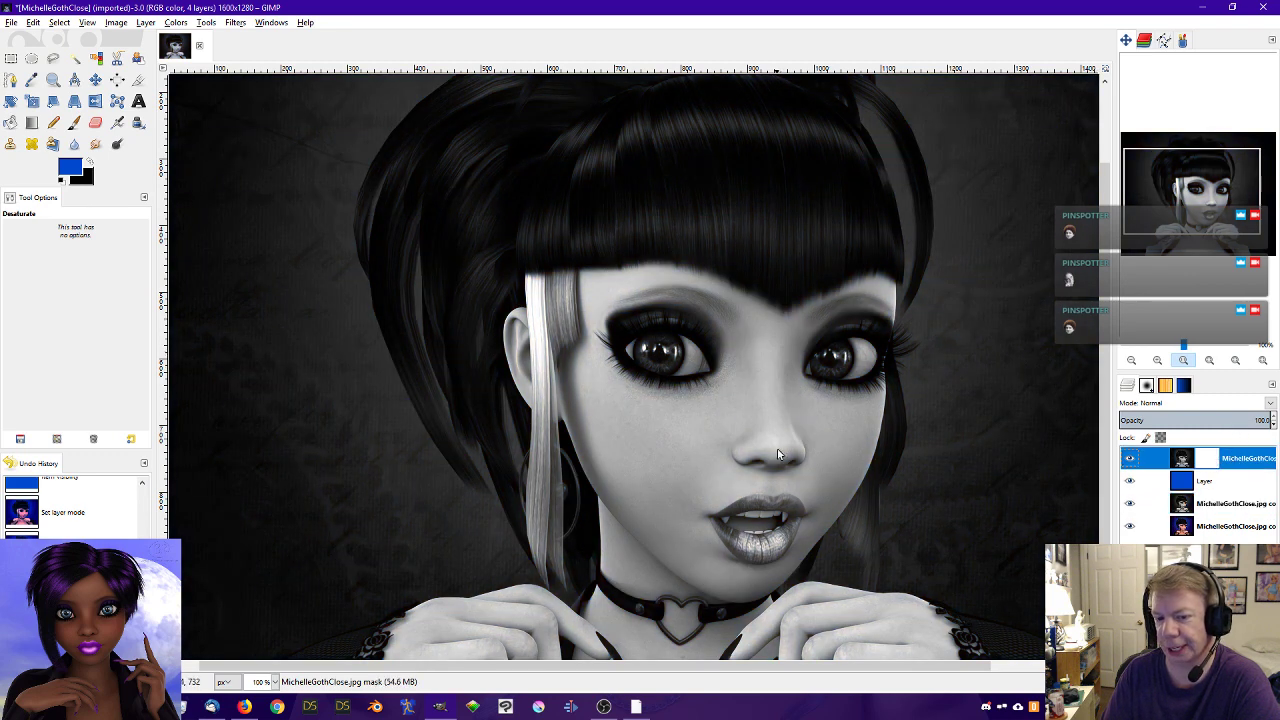
{"action": "left_click", "coordinate": [1130, 458]}
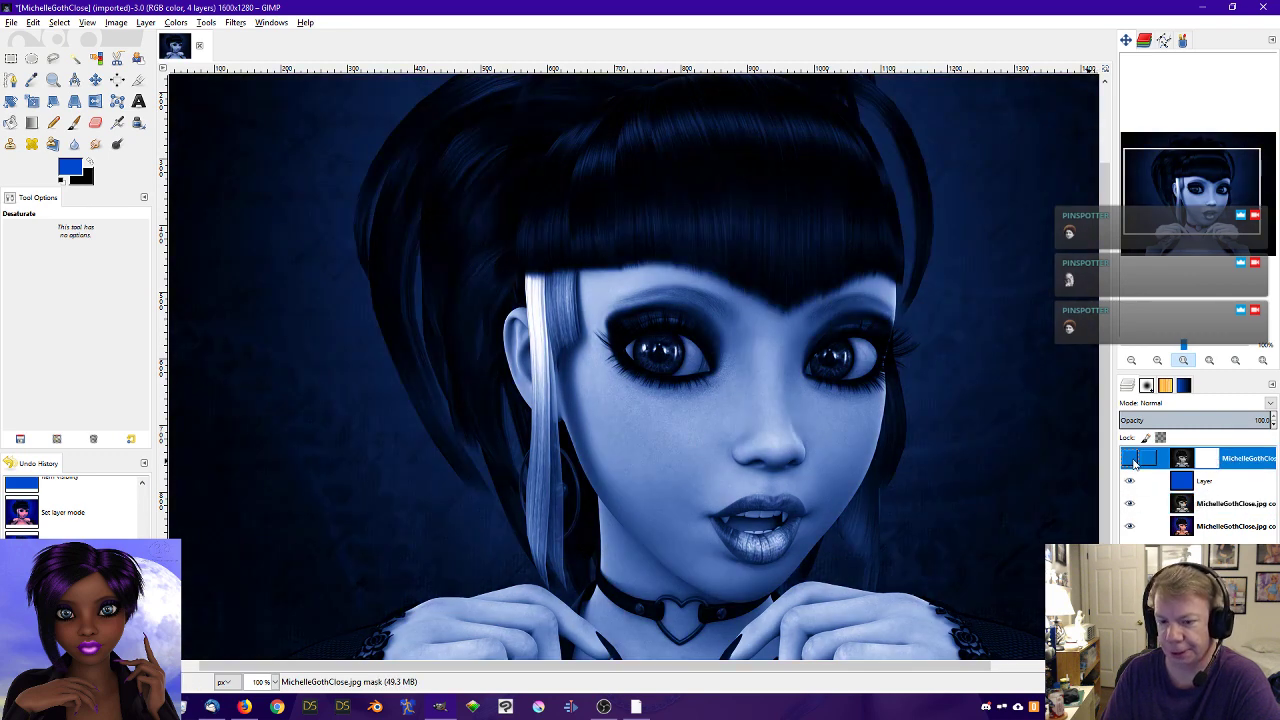
{"action": "left_click", "coordinate": [1130, 458]}
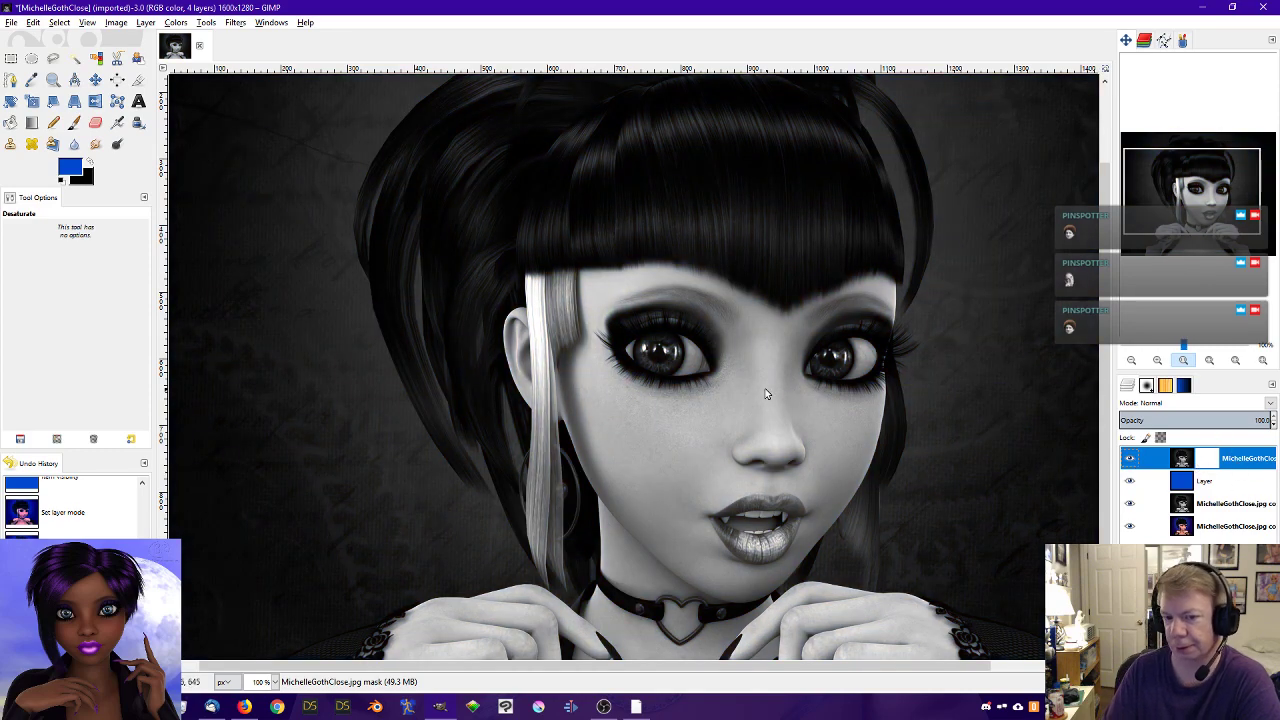
- Using the Paintbrush with default colours, paint the top layer's mask black over both irises to reveal the blue tint
{"action": "left_click", "coordinate": [1161, 364]}
{"action": "left_click", "coordinate": [1161, 364]}
{"action": "left_click", "coordinate": [1161, 364]}
{"action": "left_click", "coordinate": [1161, 364]}
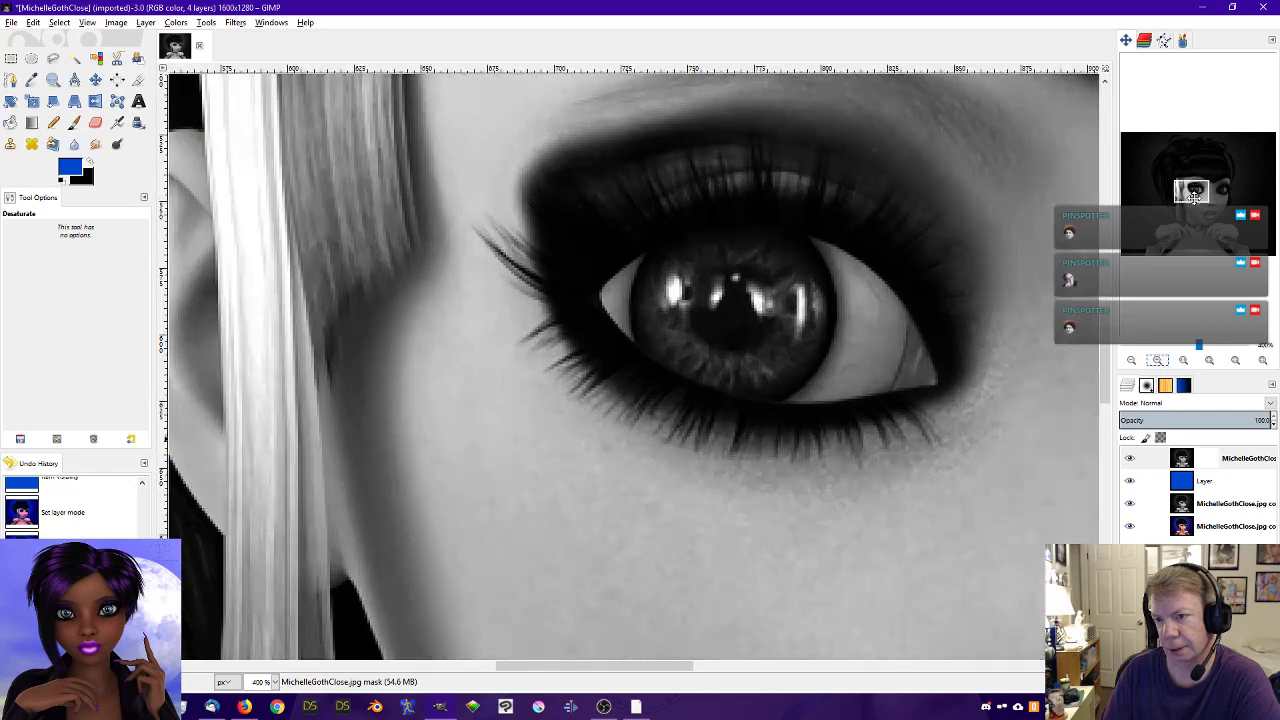
{"action": "left_click_drag", "start_coordinate": [1194, 198], "coordinate": [1198, 198]}
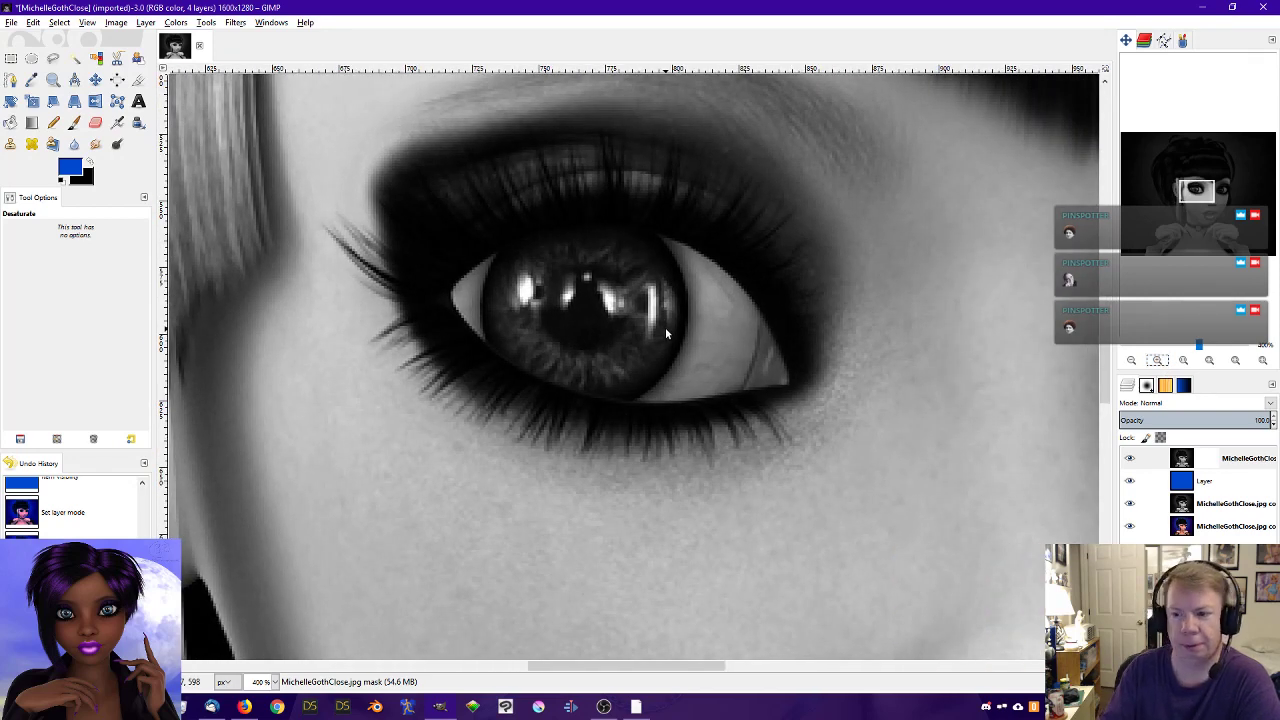
{"action": "key", "text": "p"}
{"action": "key", "text": "d"}
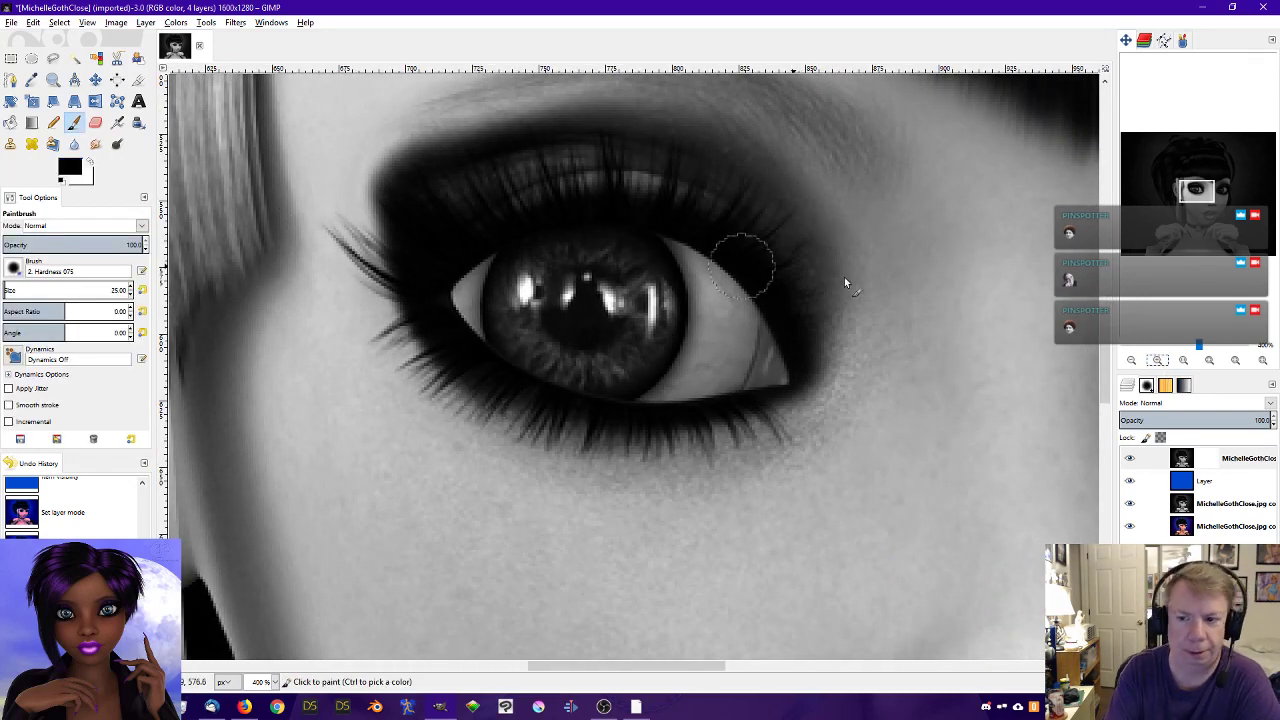
{"action": "left_click", "coordinate": [1206, 458]}
{"action": "mouse_move", "coordinate": [537, 279]}
{"action": "left_mouse_down"}
{"action": "mouse_move", "coordinate": [522, 341]}
{"action": "mouse_move", "coordinate": [558, 364]}
{"action": "mouse_move", "coordinate": [601, 367]}
{"action": "mouse_move", "coordinate": [649, 333]}
{"action": "mouse_move", "coordinate": [643, 280]}
{"action": "mouse_move", "coordinate": [585, 264]}
{"action": "mouse_move", "coordinate": [619, 256]}
{"action": "mouse_move", "coordinate": [566, 271]}
{"action": "mouse_move", "coordinate": [602, 274]}
{"action": "mouse_move", "coordinate": [610, 320]}
{"action": "mouse_move", "coordinate": [632, 309]}
{"action": "mouse_move", "coordinate": [560, 290]}
{"action": "mouse_move", "coordinate": [554, 263]}
{"action": "mouse_move", "coordinate": [520, 289]}
{"action": "mouse_move", "coordinate": [550, 257]}
{"action": "mouse_move", "coordinate": [624, 260]}
{"action": "mouse_move", "coordinate": [647, 287]}
{"action": "mouse_move", "coordinate": [564, 279]}
{"action": "mouse_move", "coordinate": [521, 291]}
{"action": "mouse_move", "coordinate": [515, 327]}
{"action": "mouse_move", "coordinate": [591, 378]}
{"action": "mouse_move", "coordinate": [634, 363]}
{"action": "mouse_move", "coordinate": [657, 306]}
{"action": "mouse_move", "coordinate": [639, 268]}
{"action": "left_mouse_up"}
{"action": "left_click_drag", "start_coordinate": [1196, 191], "coordinate": [1220, 189]}
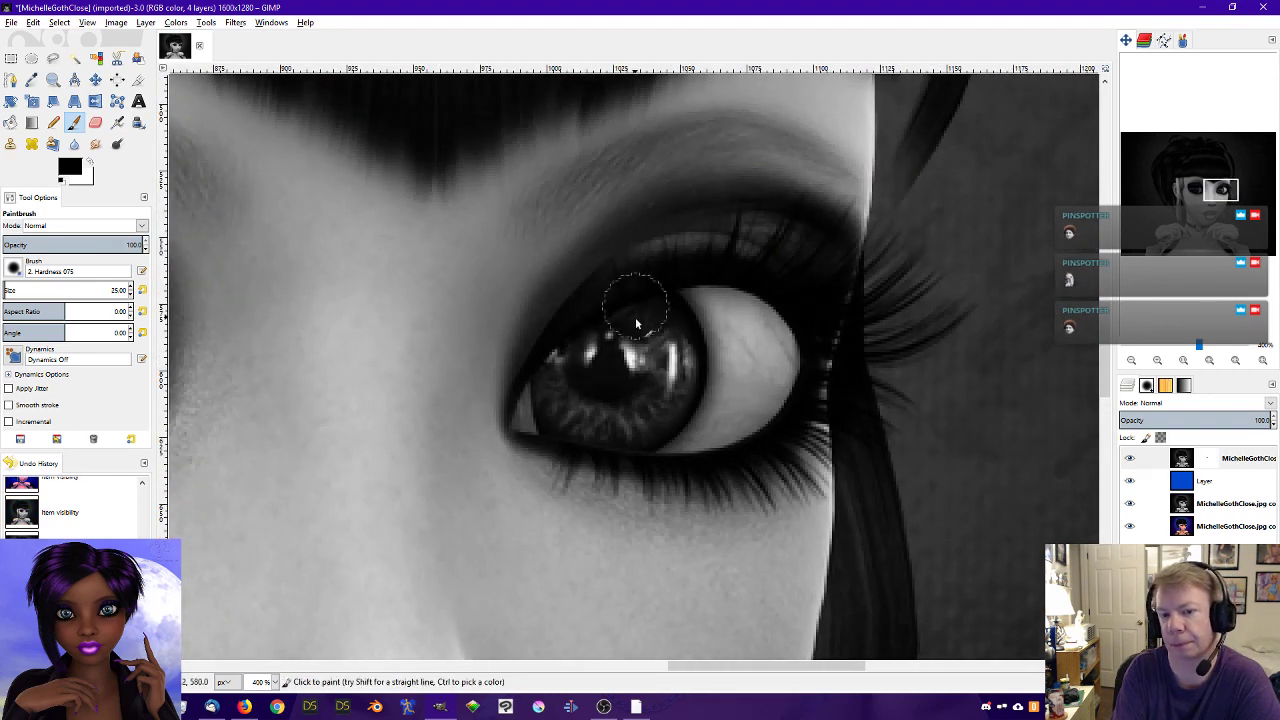
{"action": "mouse_move", "coordinate": [634, 303]}
{"action": "left_mouse_down"}
{"action": "mouse_move", "coordinate": [561, 379]}
{"action": "mouse_move", "coordinate": [567, 409]}
{"action": "mouse_move", "coordinate": [626, 419]}
{"action": "mouse_move", "coordinate": [582, 418]}
{"action": "mouse_move", "coordinate": [650, 413]}
{"action": "mouse_move", "coordinate": [673, 373]}
{"action": "mouse_move", "coordinate": [638, 356]}
{"action": "mouse_move", "coordinate": [626, 367]}
{"action": "mouse_move", "coordinate": [660, 318]}
{"action": "left_mouse_up"}
- Paint a stray black stroke on the mask beside the nose bridge, and cover it again with white
{"action": "left_click_drag", "start_coordinate": [539, 244], "coordinate": [420, 395]}
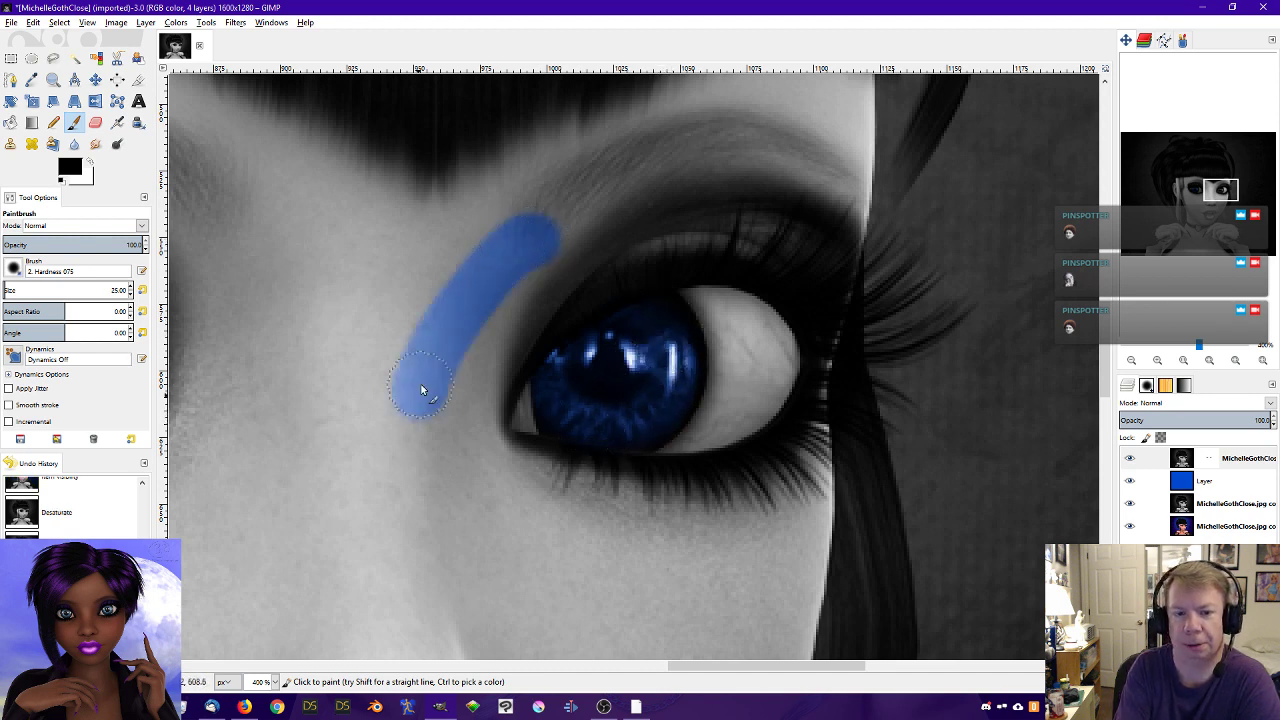
{"action": "left_click", "coordinate": [1213, 461]}
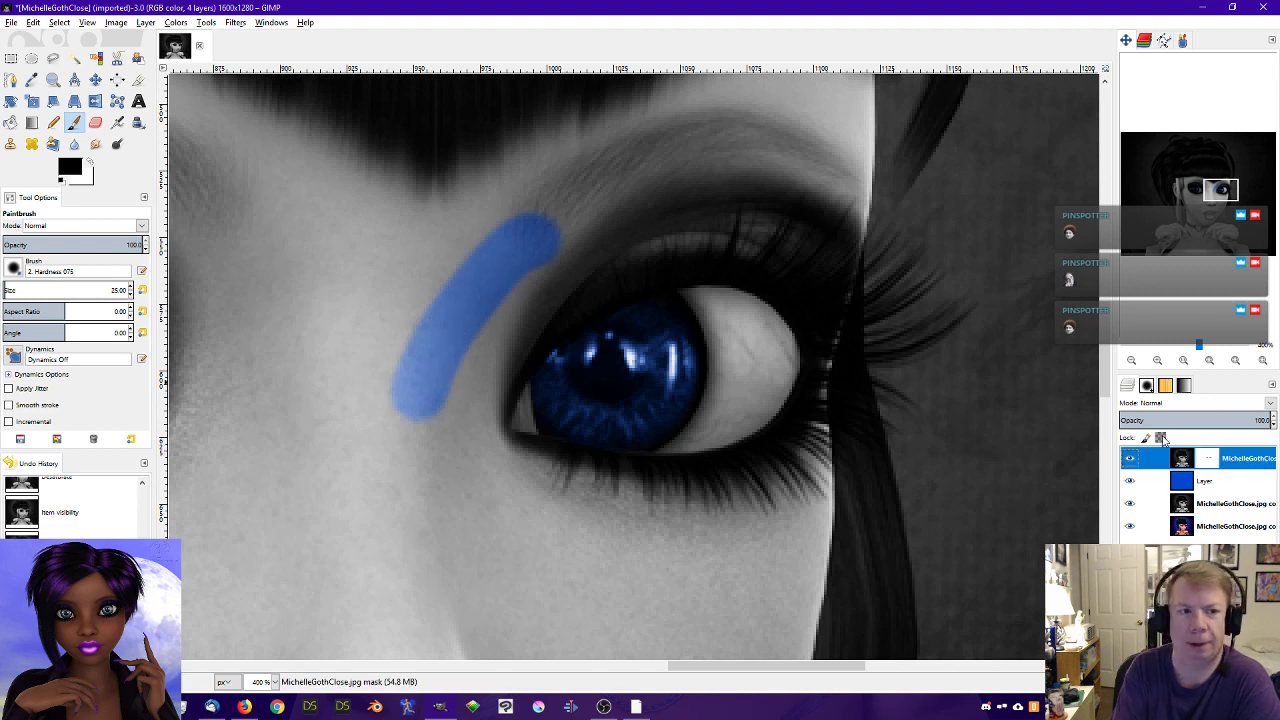
{"action": "key", "text": "x"}
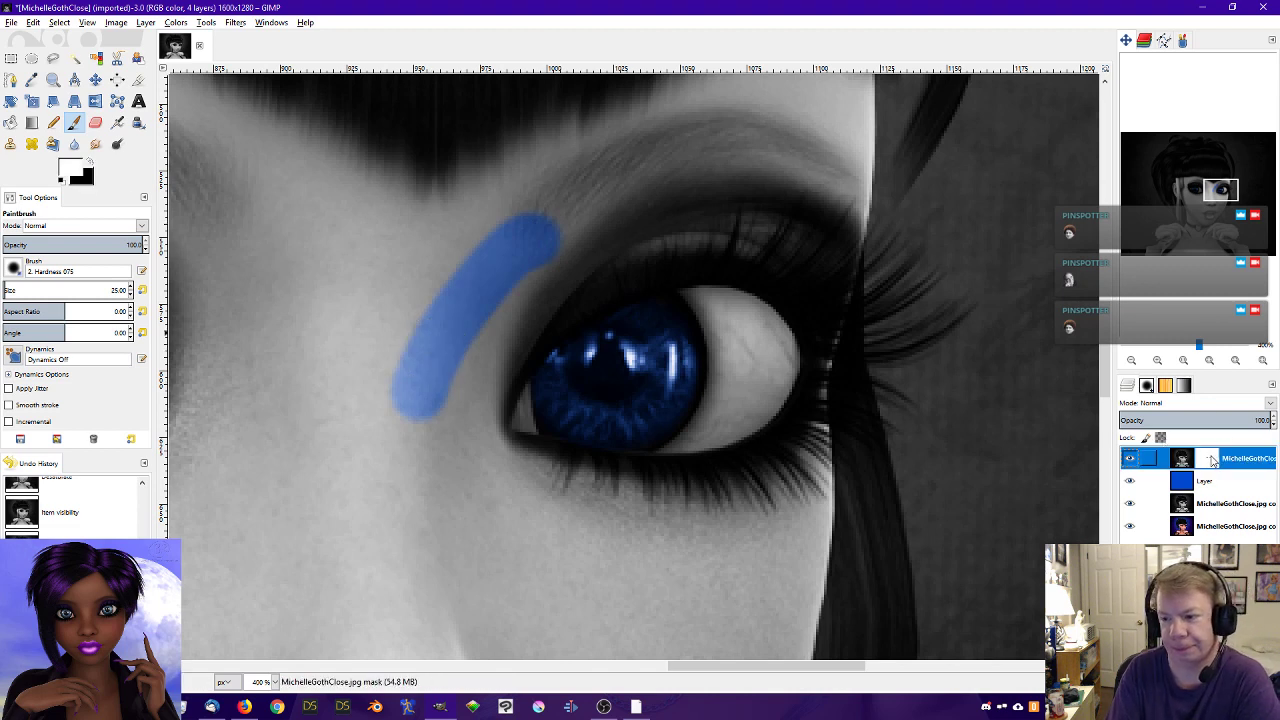
{"action": "mouse_move", "coordinate": [540, 228]}
{"action": "left_mouse_down"}
{"action": "mouse_move", "coordinate": [517, 253]}
{"action": "mouse_move", "coordinate": [557, 229]}
{"action": "mouse_move", "coordinate": [507, 270]}
{"action": "mouse_move", "coordinate": [475, 270]}
{"action": "mouse_move", "coordinate": [438, 316]}
{"action": "mouse_move", "coordinate": [408, 392]}
{"action": "mouse_move", "coordinate": [491, 313]}
{"action": "left_mouse_up"}
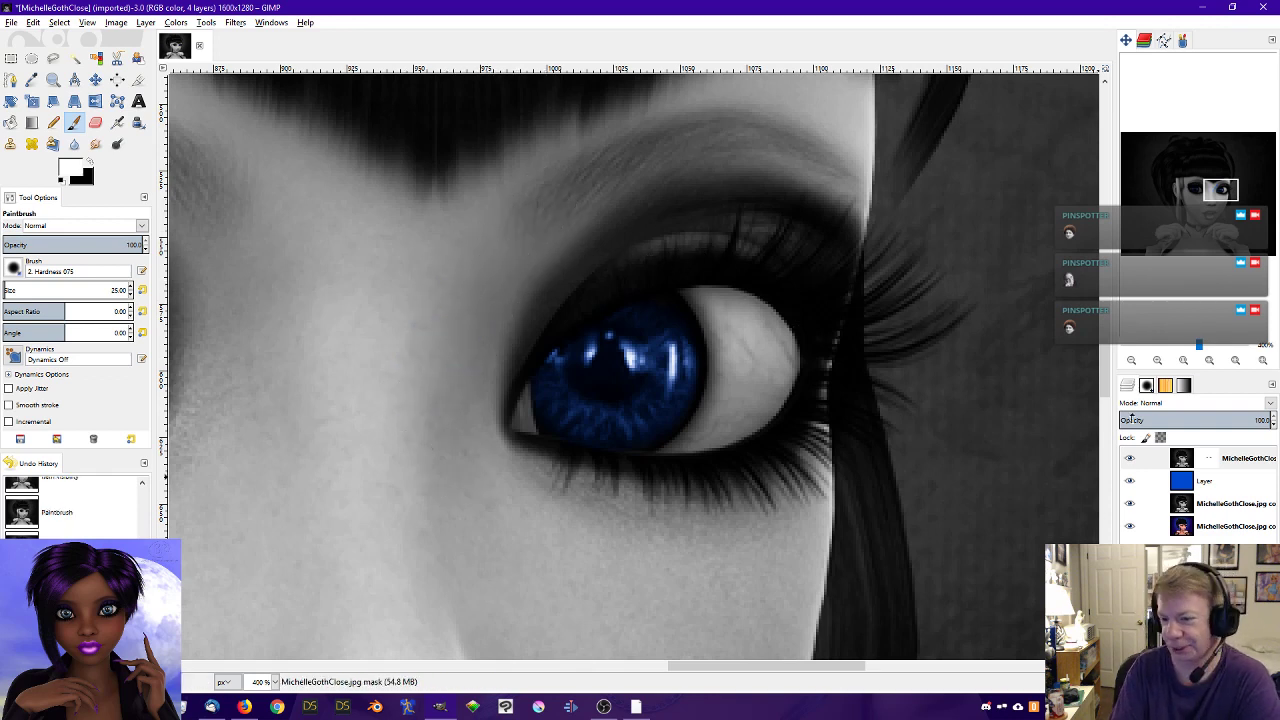
{"action": "left_click", "coordinate": [1208, 461]}
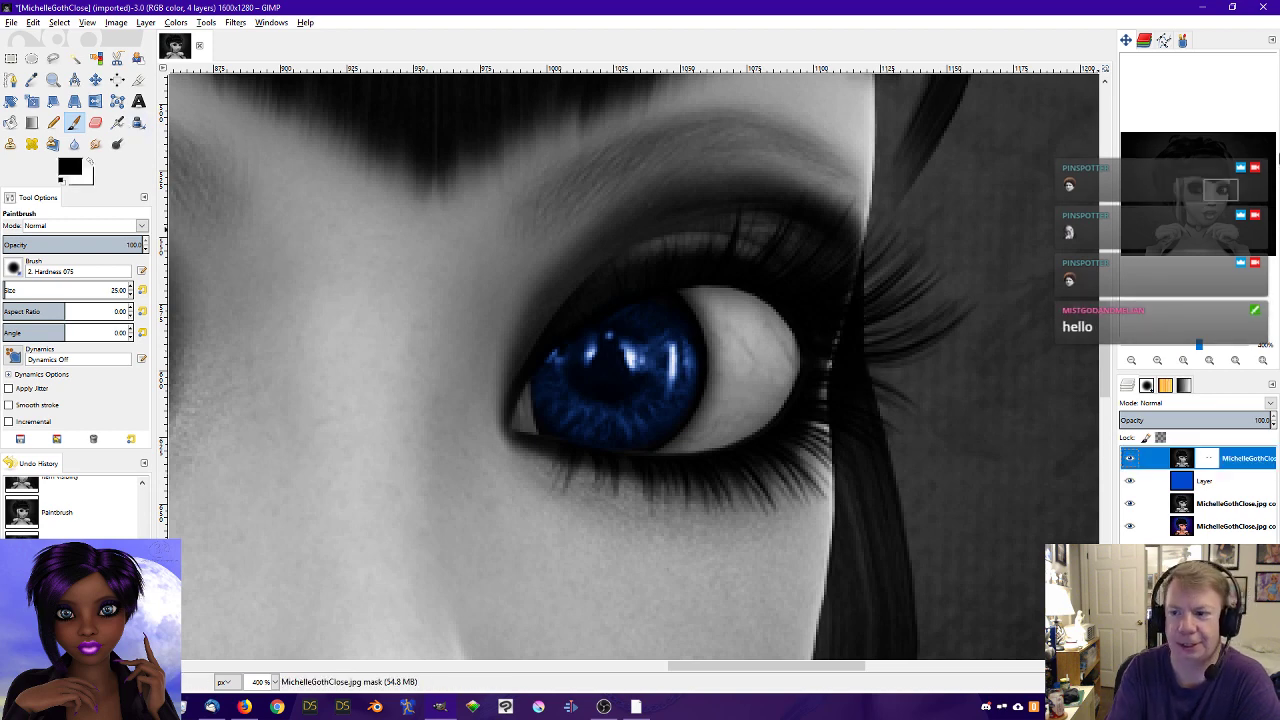
- Paint the mask black over the left side of the nose, and restore it by painting with white (ffffff)
{"action": "left_click_drag", "start_coordinate": [1220, 189], "coordinate": [1215, 205]}
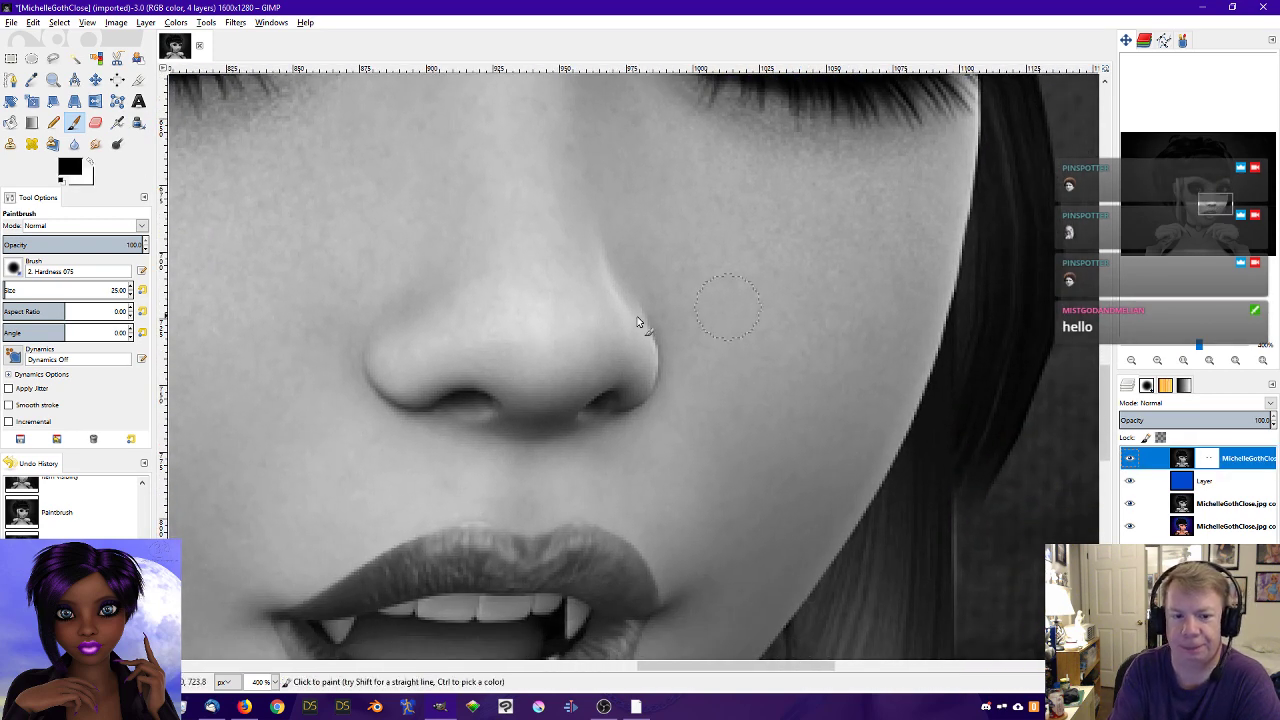
{"action": "mouse_move", "coordinate": [398, 327]}
{"action": "left_mouse_down"}
{"action": "mouse_move", "coordinate": [404, 318]}
{"action": "mouse_move", "coordinate": [407, 380]}
{"action": "left_mouse_up"}
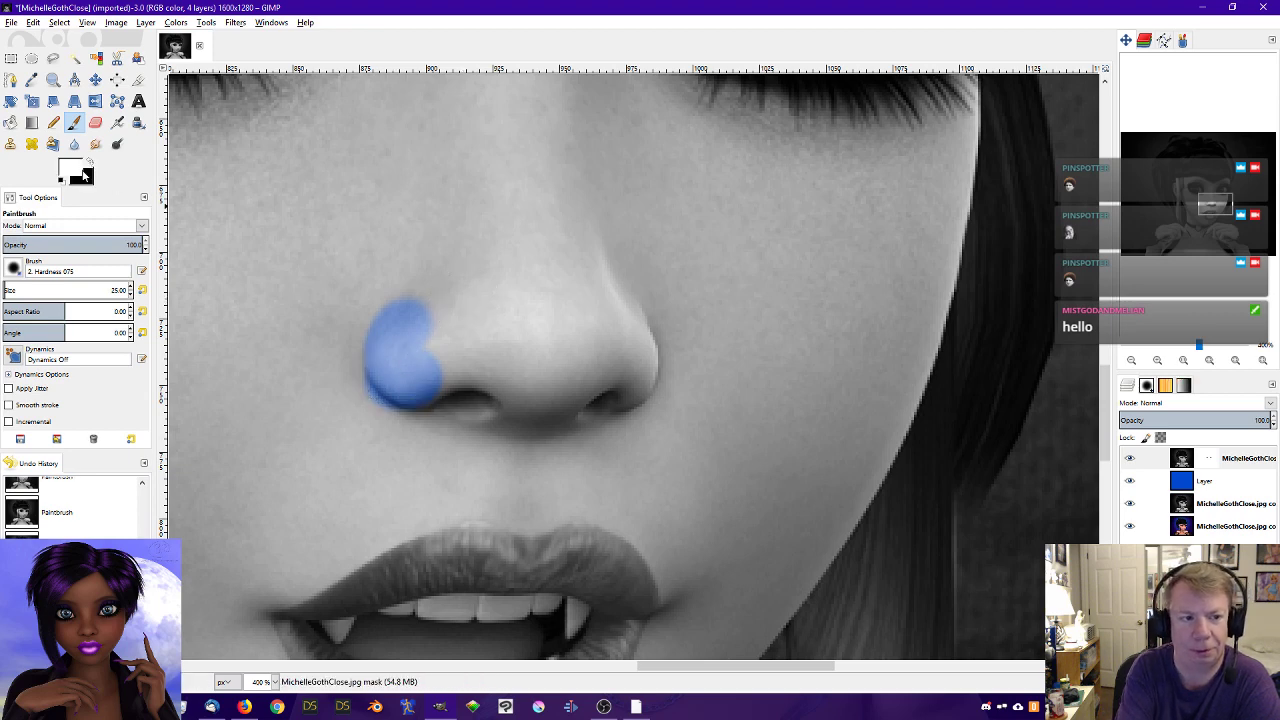
{"action": "left_click", "coordinate": [72, 168]}
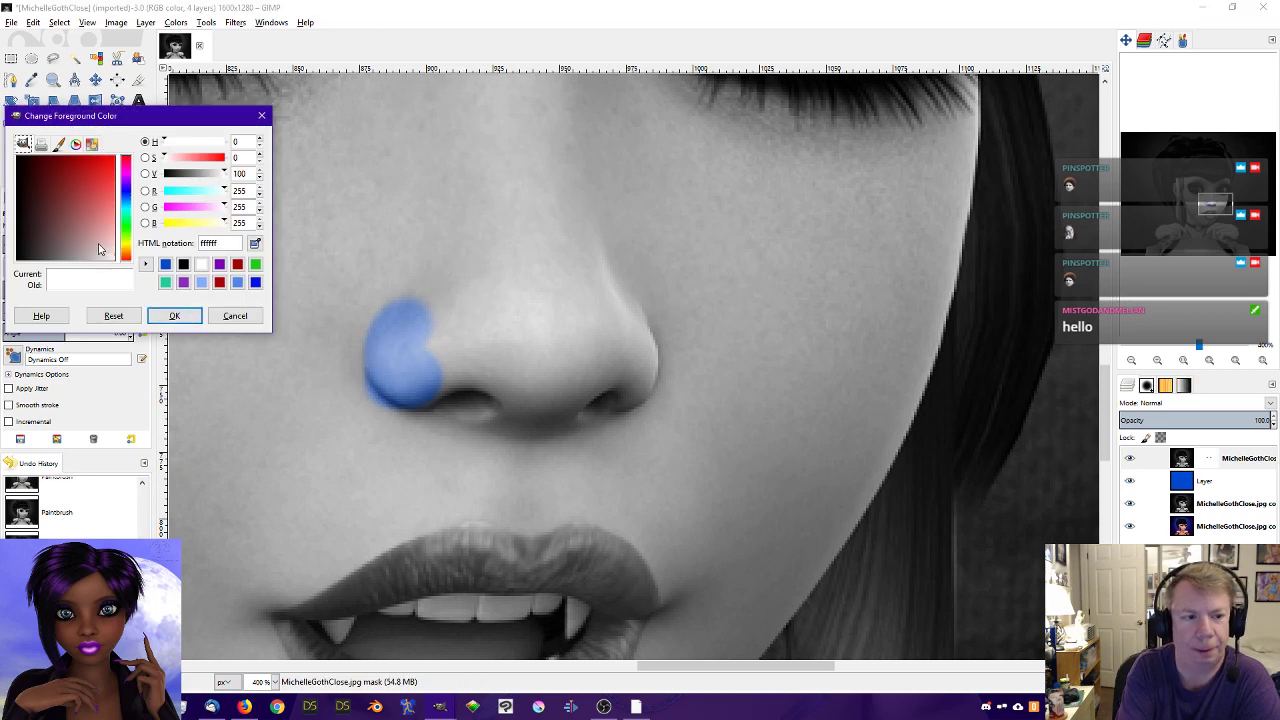
{"action": "left_click", "coordinate": [174, 315]}
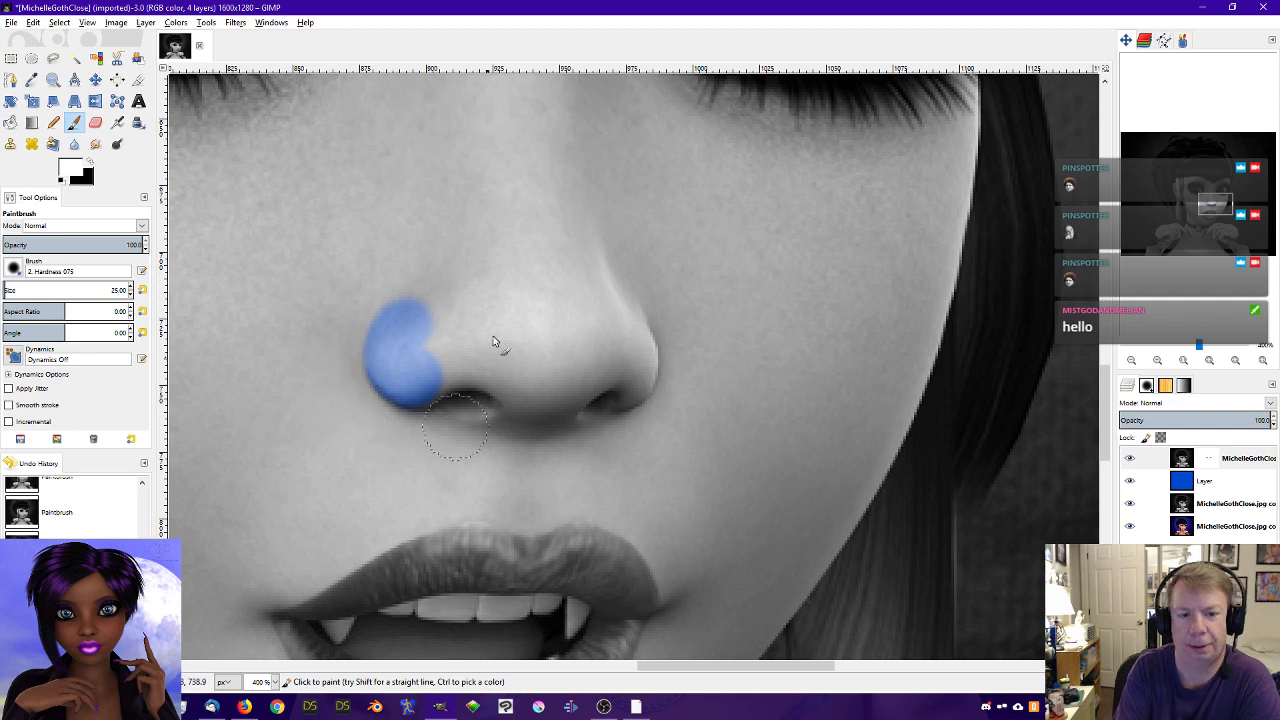
{"action": "mouse_move", "coordinate": [390, 325]}
{"action": "left_mouse_down"}
{"action": "mouse_move", "coordinate": [422, 363]}
{"action": "mouse_move", "coordinate": [410, 332]}
{"action": "mouse_move", "coordinate": [391, 382]}
{"action": "mouse_move", "coordinate": [408, 337]}
{"action": "left_mouse_up"}
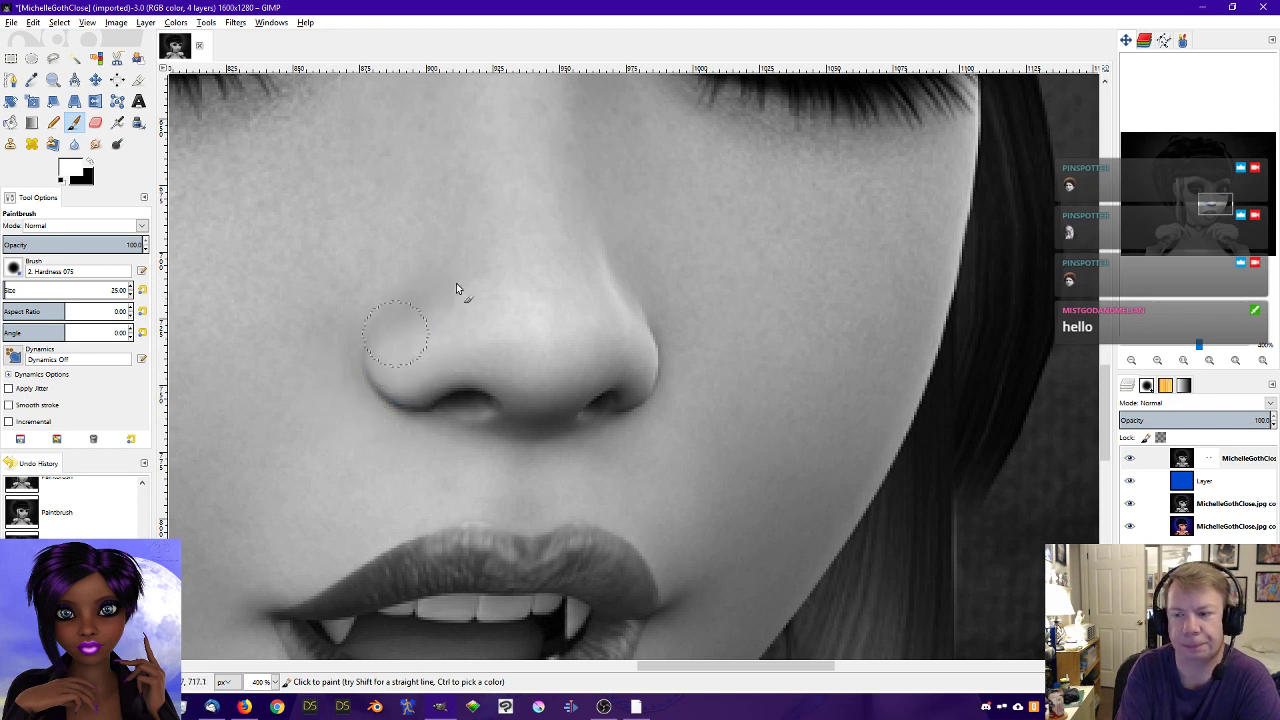
- Make the top layer's mask active, switch the foreground colour to black, and touch up the right eye's iris
{"action": "left_click_drag", "start_coordinate": [1212, 173], "coordinate": [1218, 157]}
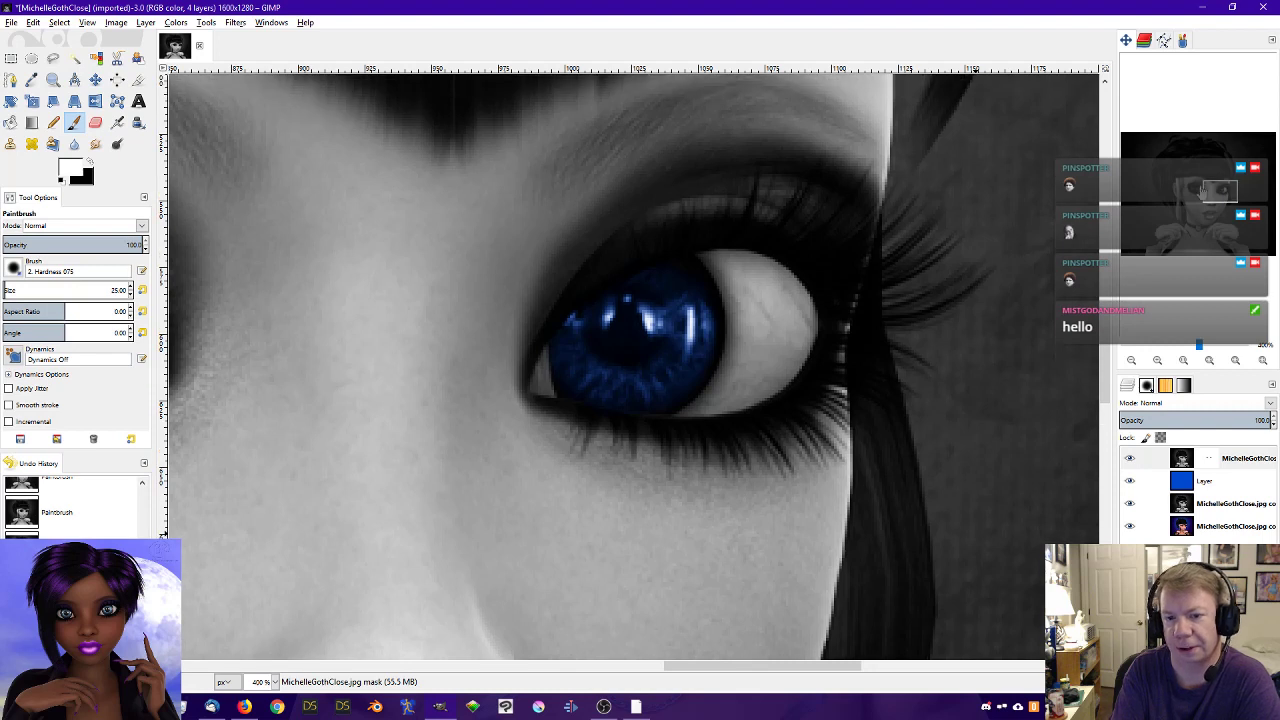
{"action": "left_click", "coordinate": [1209, 458]}
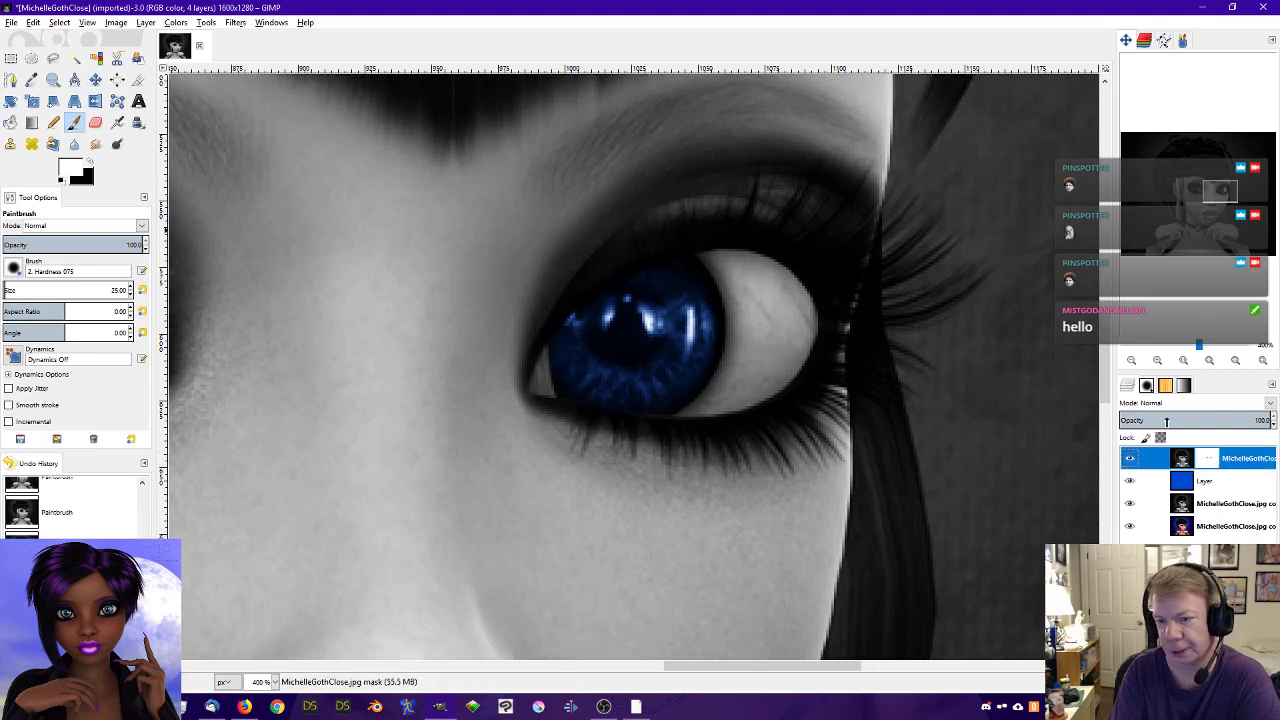
{"action": "left_click", "coordinate": [88, 165]}
{"action": "mouse_move", "coordinate": [705, 325]}
{"action": "left_mouse_down"}
{"action": "mouse_move", "coordinate": [681, 295]}
{"action": "mouse_move", "coordinate": [692, 321]}
{"action": "mouse_move", "coordinate": [672, 377]}
{"action": "left_mouse_up"}
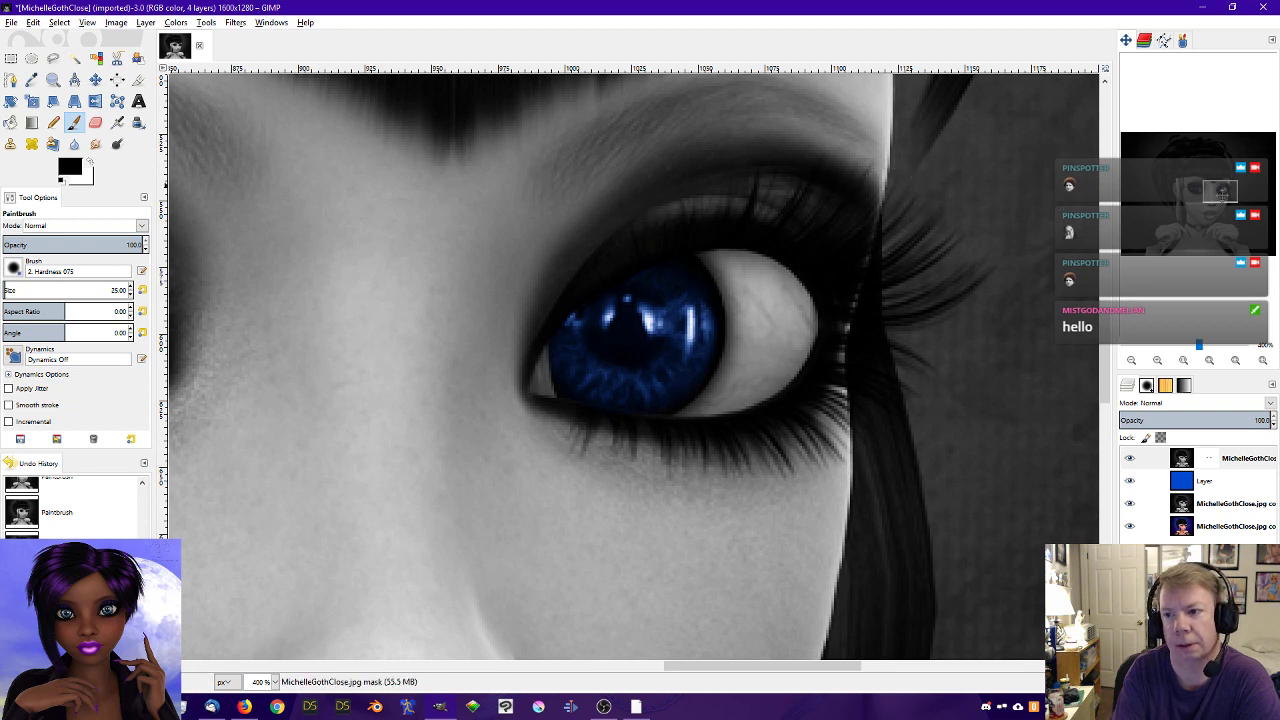
- Paint the mask black over the central part of the lower lip with the brush at size 25
{"action": "left_click_drag", "start_coordinate": [1221, 192], "coordinate": [1208, 214]}
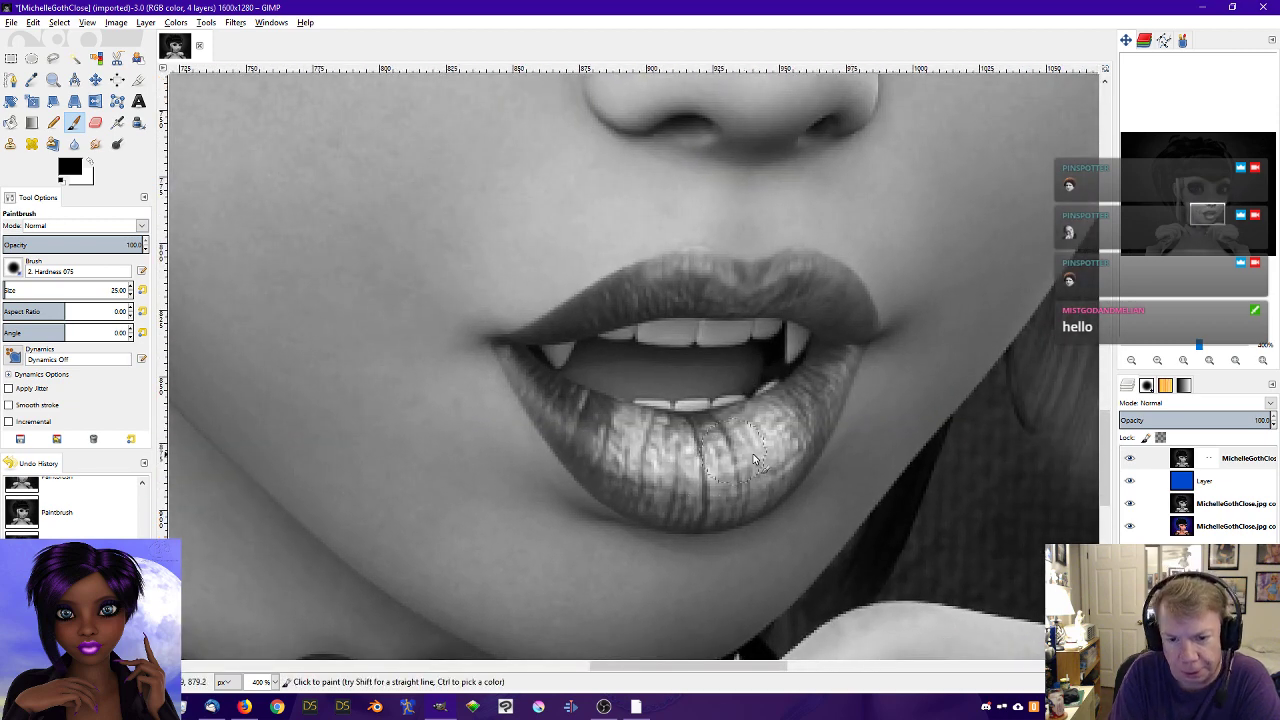
{"action": "mouse_move", "coordinate": [690, 436]}
{"action": "left_mouse_down"}
{"action": "mouse_move", "coordinate": [733, 463]}
{"action": "mouse_move", "coordinate": [705, 430]}
{"action": "mouse_move", "coordinate": [778, 432]}
{"action": "mouse_move", "coordinate": [758, 461]}
{"action": "mouse_move", "coordinate": [650, 485]}
{"action": "mouse_move", "coordinate": [625, 440]}
{"action": "mouse_move", "coordinate": [725, 455]}
{"action": "mouse_move", "coordinate": [760, 440]}
{"action": "mouse_move", "coordinate": [772, 410]}
{"action": "mouse_move", "coordinate": [768, 430]}
{"action": "left_mouse_up"}
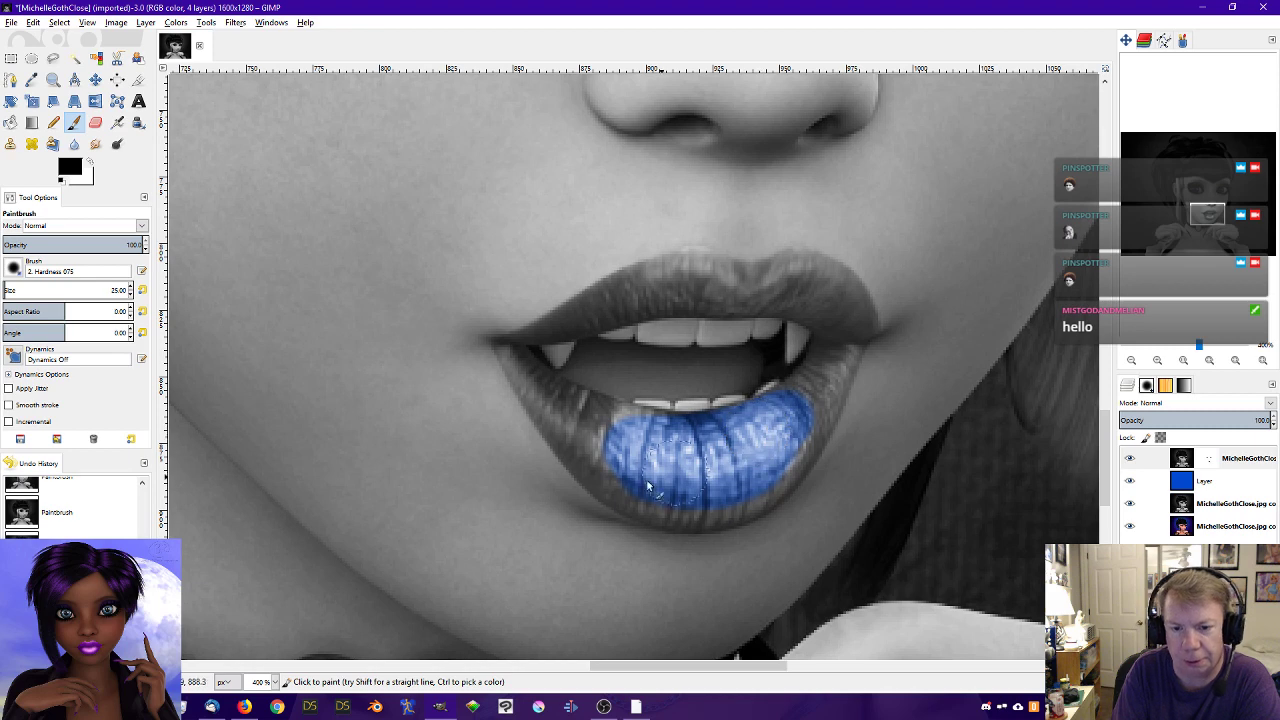
{"action": "mouse_move", "coordinate": [647, 487]}
{"action": "left_mouse_down"}
{"action": "mouse_move", "coordinate": [603, 437]}
{"action": "mouse_move", "coordinate": [654, 440]}
{"action": "mouse_move", "coordinate": [624, 460]}
{"action": "left_mouse_up"}
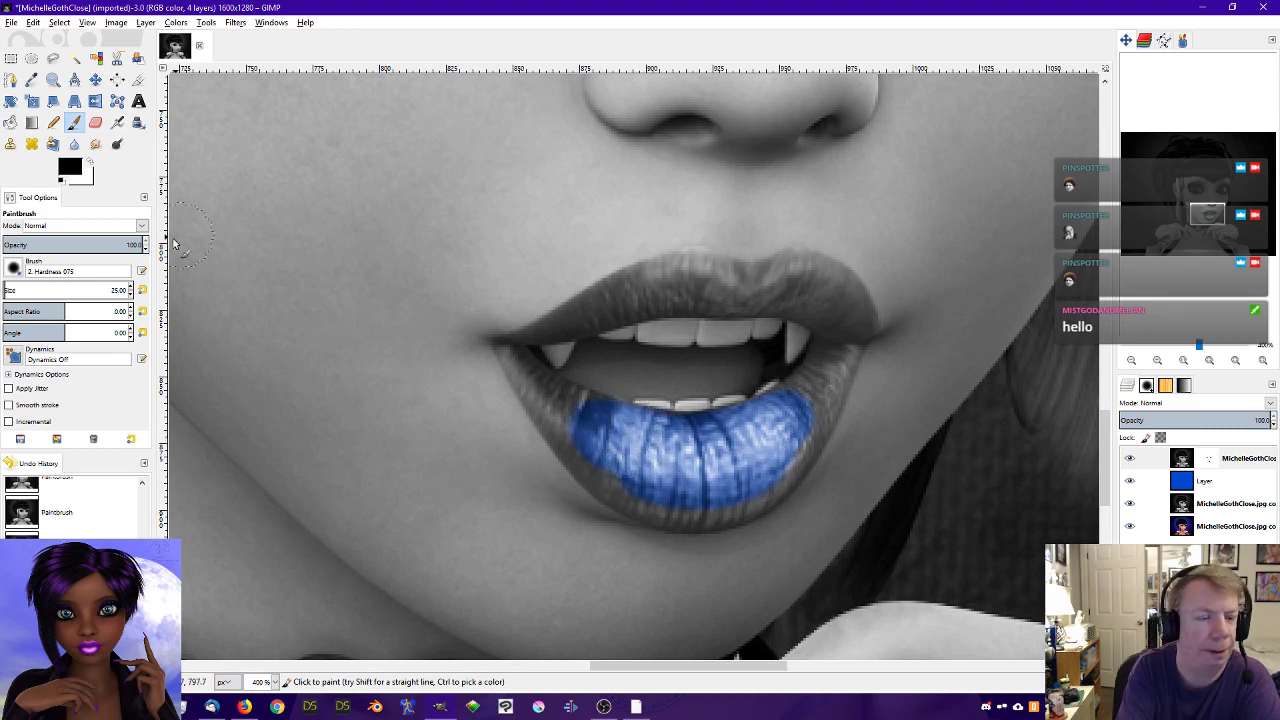
- Set the brush size to 12 and paint the mask black over the lower lip's ends and lower edge
{"action": "scroll", "coordinate": [139, 296], "scroll_direction": "down", "scroll_amount": 13}
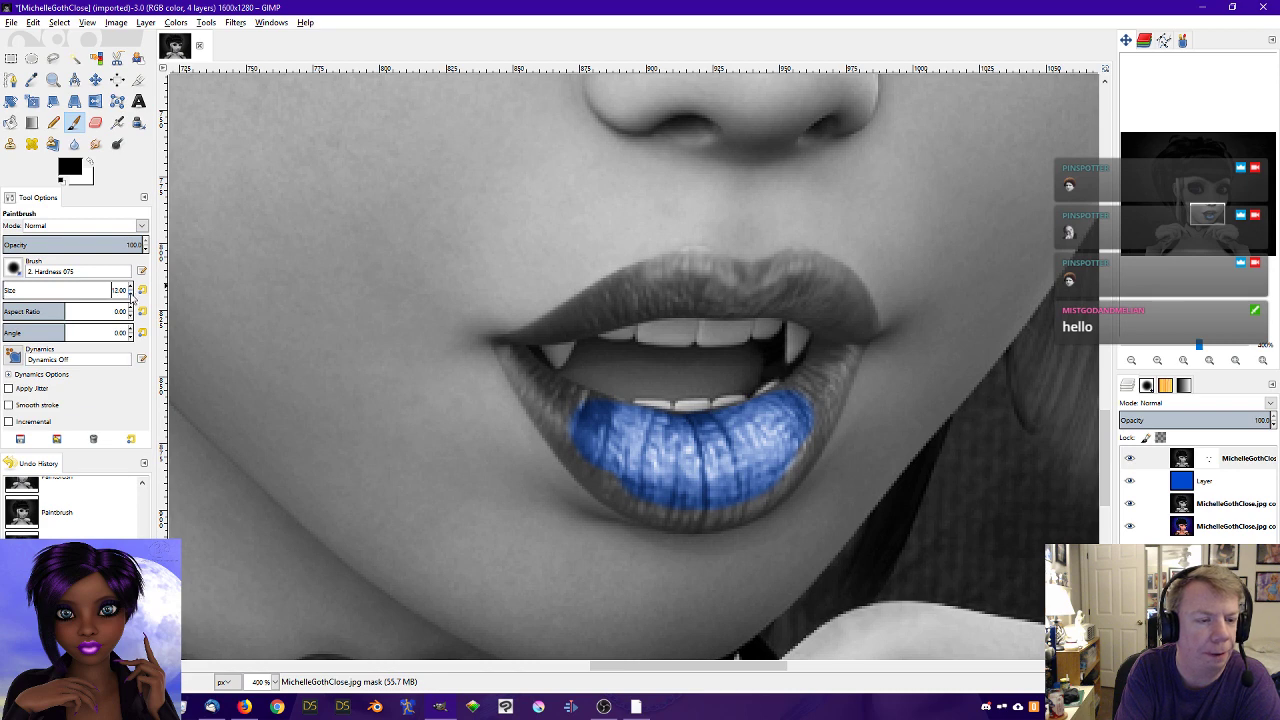
{"action": "mouse_move", "coordinate": [529, 371]}
{"action": "left_mouse_down"}
{"action": "mouse_move", "coordinate": [560, 413]}
{"action": "mouse_move", "coordinate": [580, 415]}
{"action": "mouse_move", "coordinate": [546, 386]}
{"action": "mouse_move", "coordinate": [602, 415]}
{"action": "left_mouse_up"}
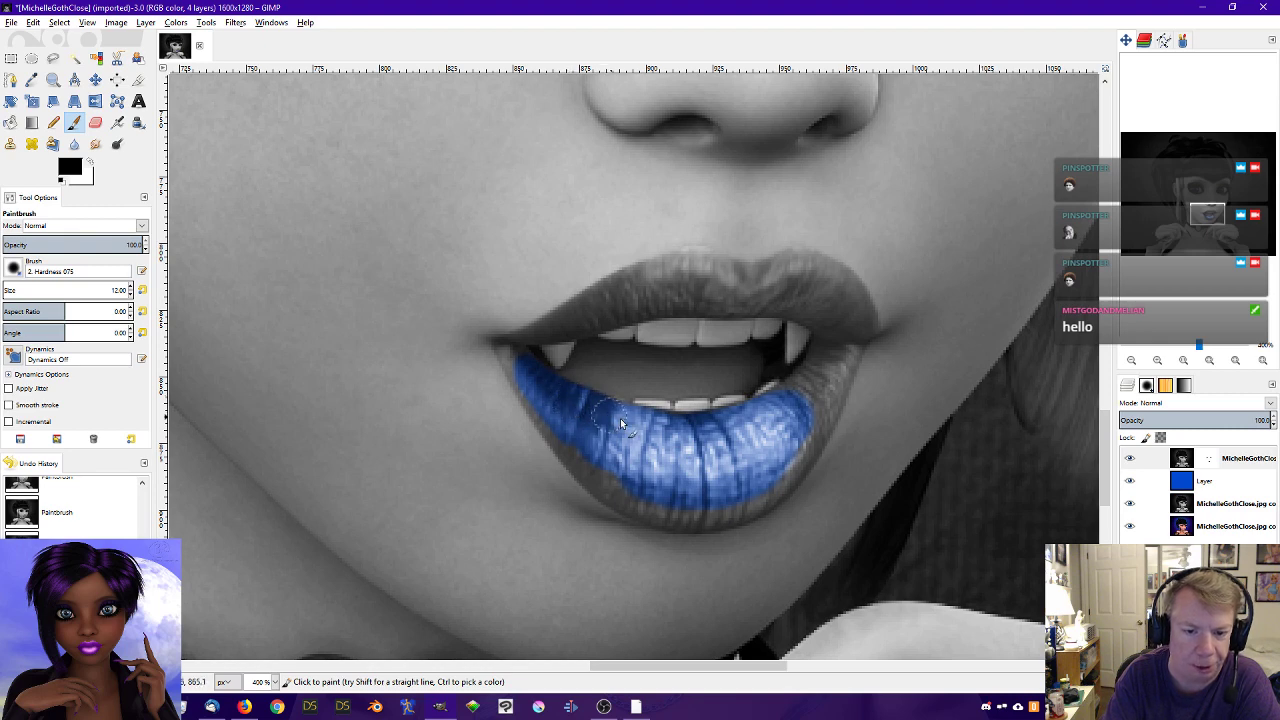
{"action": "mouse_move", "coordinate": [555, 417]}
{"action": "left_mouse_down"}
{"action": "mouse_move", "coordinate": [528, 382]}
{"action": "mouse_move", "coordinate": [554, 414]}
{"action": "left_mouse_up"}
{"action": "mouse_move", "coordinate": [591, 469]}
{"action": "left_mouse_down"}
{"action": "mouse_move", "coordinate": [576, 440]}
{"action": "mouse_move", "coordinate": [620, 493]}
{"action": "mouse_move", "coordinate": [593, 457]}
{"action": "mouse_move", "coordinate": [597, 470]}
{"action": "mouse_move", "coordinate": [641, 449]}
{"action": "left_mouse_up"}
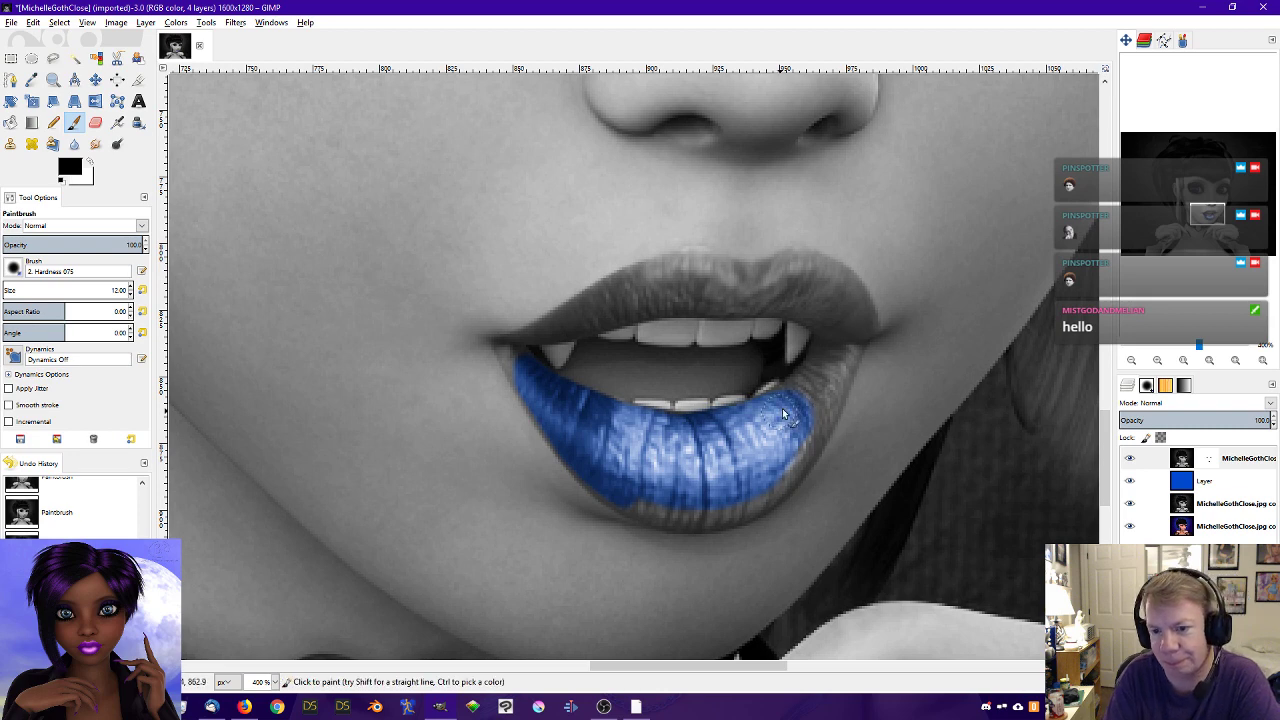
{"action": "mouse_move", "coordinate": [783, 413]}
{"action": "left_mouse_down"}
{"action": "mouse_move", "coordinate": [809, 383]}
{"action": "mouse_move", "coordinate": [754, 420]}
{"action": "mouse_move", "coordinate": [813, 383]}
{"action": "mouse_move", "coordinate": [830, 347]}
{"action": "mouse_move", "coordinate": [804, 402]}
{"action": "mouse_move", "coordinate": [849, 342]}
{"action": "mouse_move", "coordinate": [832, 382]}
{"action": "mouse_move", "coordinate": [853, 344]}
{"action": "mouse_move", "coordinate": [824, 419]}
{"action": "mouse_move", "coordinate": [791, 460]}
{"action": "left_mouse_up"}
{"action": "left_click_drag", "start_coordinate": [718, 505], "coordinate": [767, 497]}
{"action": "mouse_move", "coordinate": [750, 502]}
{"action": "left_mouse_down"}
{"action": "mouse_move", "coordinate": [778, 479]}
{"action": "mouse_move", "coordinate": [760, 499]}
{"action": "mouse_move", "coordinate": [823, 410]}
{"action": "left_mouse_up"}
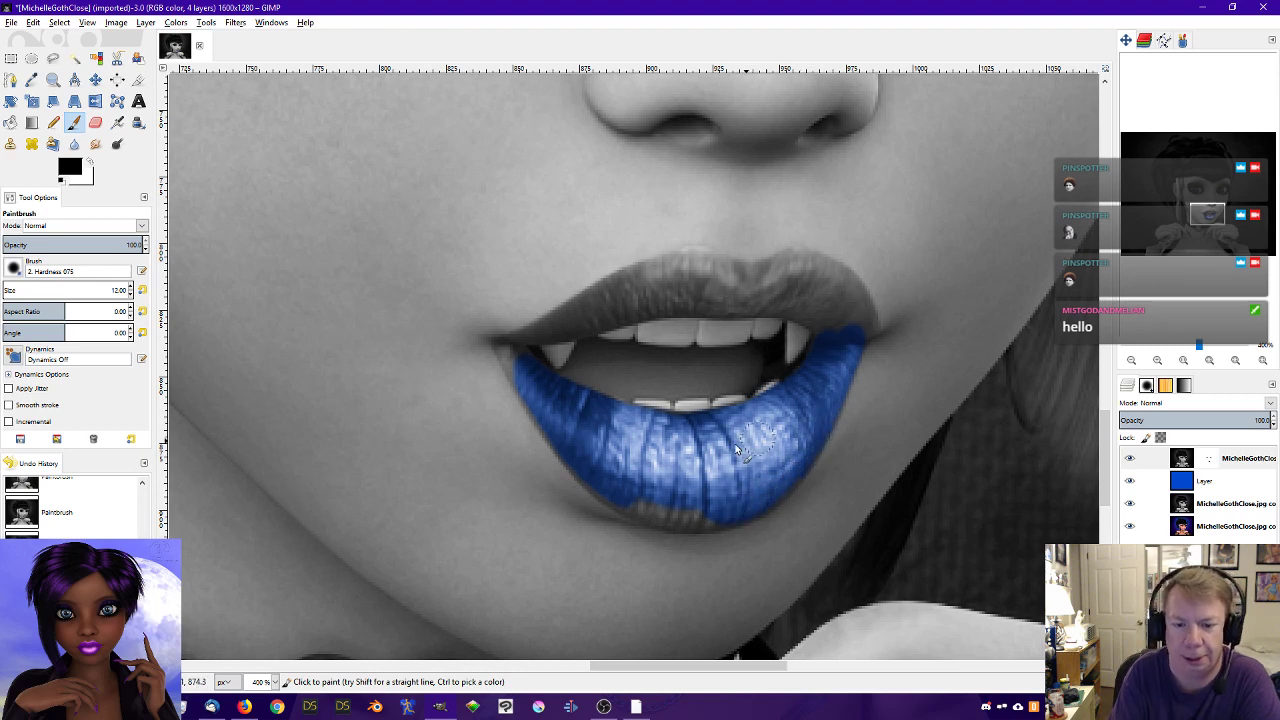
{"action": "mouse_move", "coordinate": [661, 500]}
{"action": "left_mouse_down"}
{"action": "mouse_move", "coordinate": [643, 507]}
{"action": "mouse_move", "coordinate": [724, 509]}
{"action": "left_mouse_up"}
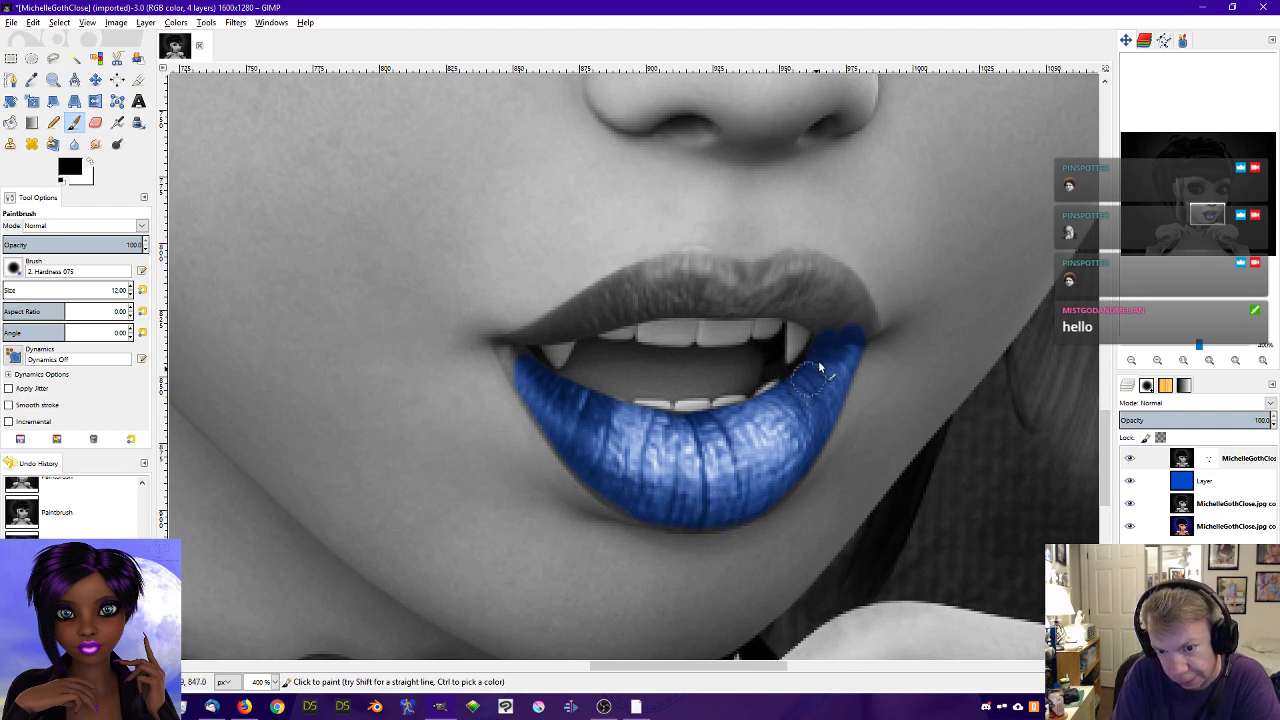
- Paint the mask black over the upper lip's right end and touch up the bottom edge of the lower lip
{"action": "left_click_drag", "start_coordinate": [829, 309], "coordinate": [825, 347]}
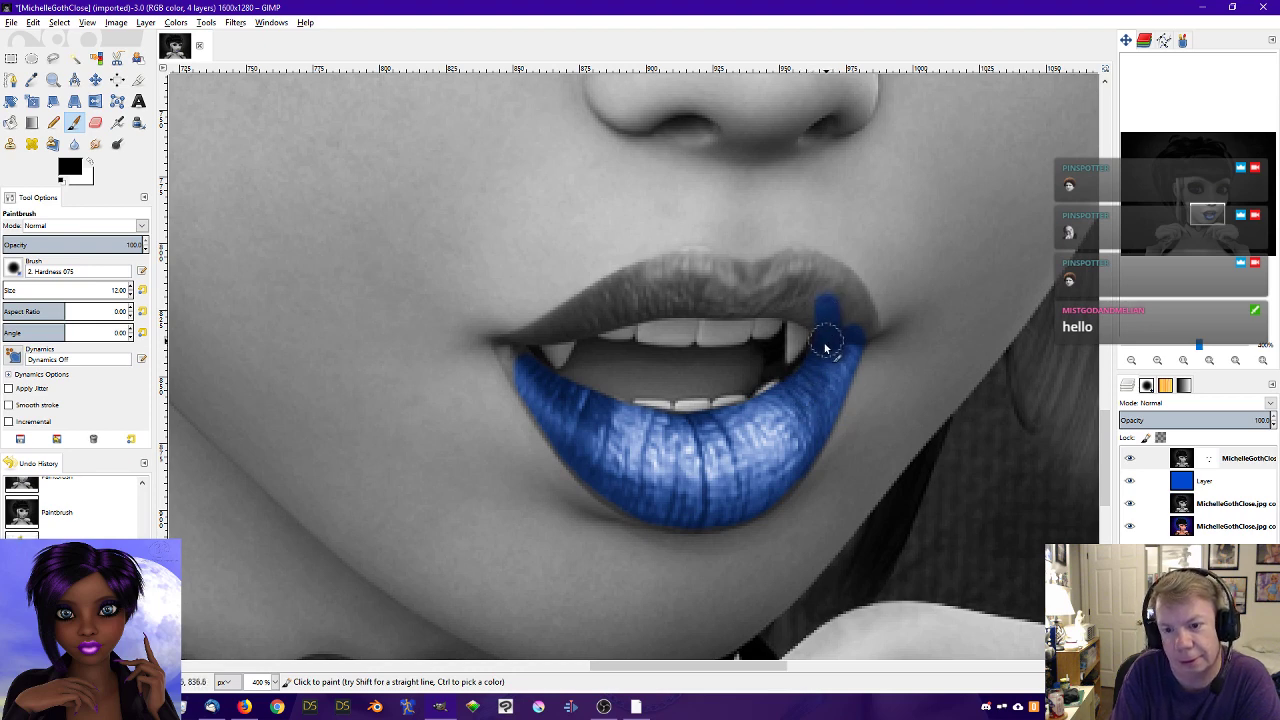
{"action": "mouse_move", "coordinate": [826, 294]}
{"action": "left_mouse_down"}
{"action": "mouse_move", "coordinate": [789, 303]}
{"action": "mouse_move", "coordinate": [805, 309]}
{"action": "mouse_move", "coordinate": [785, 300]}
{"action": "mouse_move", "coordinate": [819, 320]}
{"action": "mouse_move", "coordinate": [791, 305]}
{"action": "mouse_move", "coordinate": [829, 318]}
{"action": "mouse_move", "coordinate": [783, 278]}
{"action": "mouse_move", "coordinate": [816, 291]}
{"action": "mouse_move", "coordinate": [781, 274]}
{"action": "mouse_move", "coordinate": [848, 296]}
{"action": "left_mouse_up"}
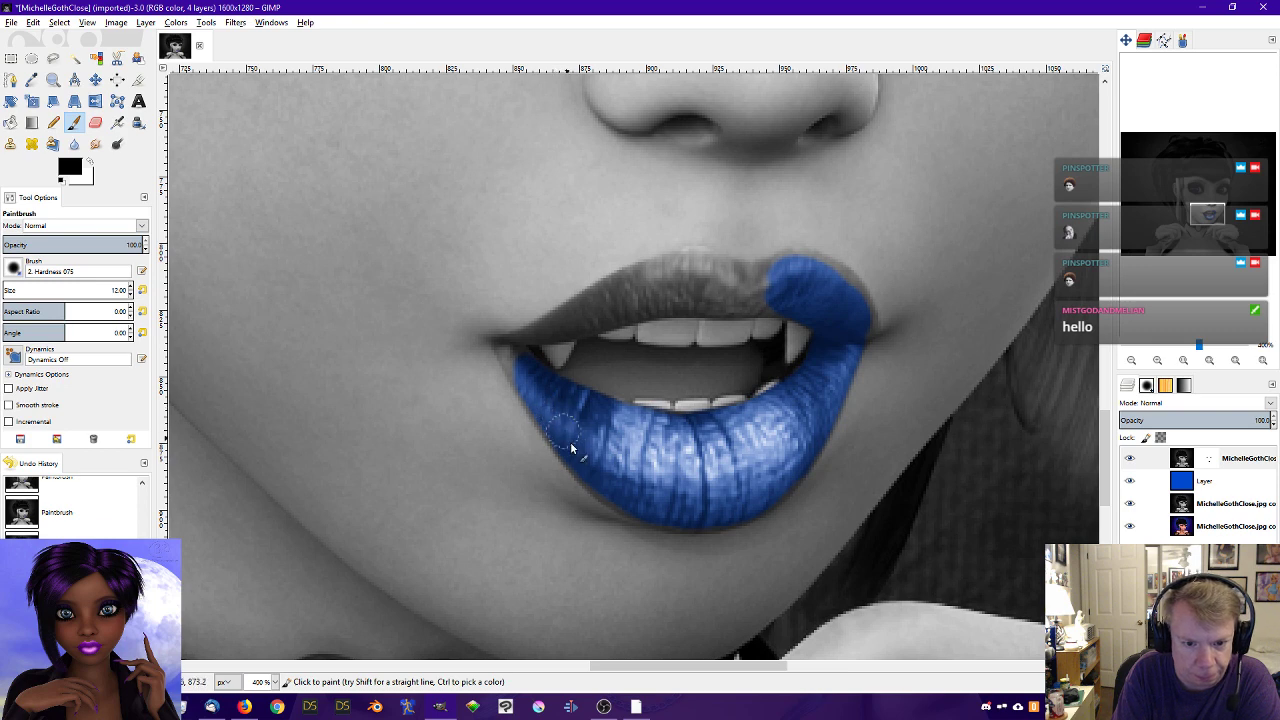
{"action": "mouse_move", "coordinate": [590, 474]}
{"action": "left_mouse_down"}
{"action": "mouse_move", "coordinate": [626, 505]}
{"action": "mouse_move", "coordinate": [589, 462]}
{"action": "mouse_move", "coordinate": [633, 509]}
{"action": "mouse_move", "coordinate": [619, 477]}
{"action": "mouse_move", "coordinate": [643, 499]}
{"action": "mouse_move", "coordinate": [624, 497]}
{"action": "mouse_move", "coordinate": [697, 519]}
{"action": "mouse_move", "coordinate": [658, 509]}
{"action": "mouse_move", "coordinate": [709, 514]}
{"action": "mouse_move", "coordinate": [742, 499]}
{"action": "mouse_move", "coordinate": [682, 514]}
{"action": "mouse_move", "coordinate": [733, 511]}
{"action": "mouse_move", "coordinate": [751, 498]}
{"action": "mouse_move", "coordinate": [687, 513]}
{"action": "mouse_move", "coordinate": [778, 482]}
{"action": "mouse_move", "coordinate": [700, 516]}
{"action": "mouse_move", "coordinate": [731, 516]}
{"action": "mouse_move", "coordinate": [787, 477]}
{"action": "mouse_move", "coordinate": [774, 491]}
{"action": "mouse_move", "coordinate": [725, 482]}
{"action": "left_mouse_up"}
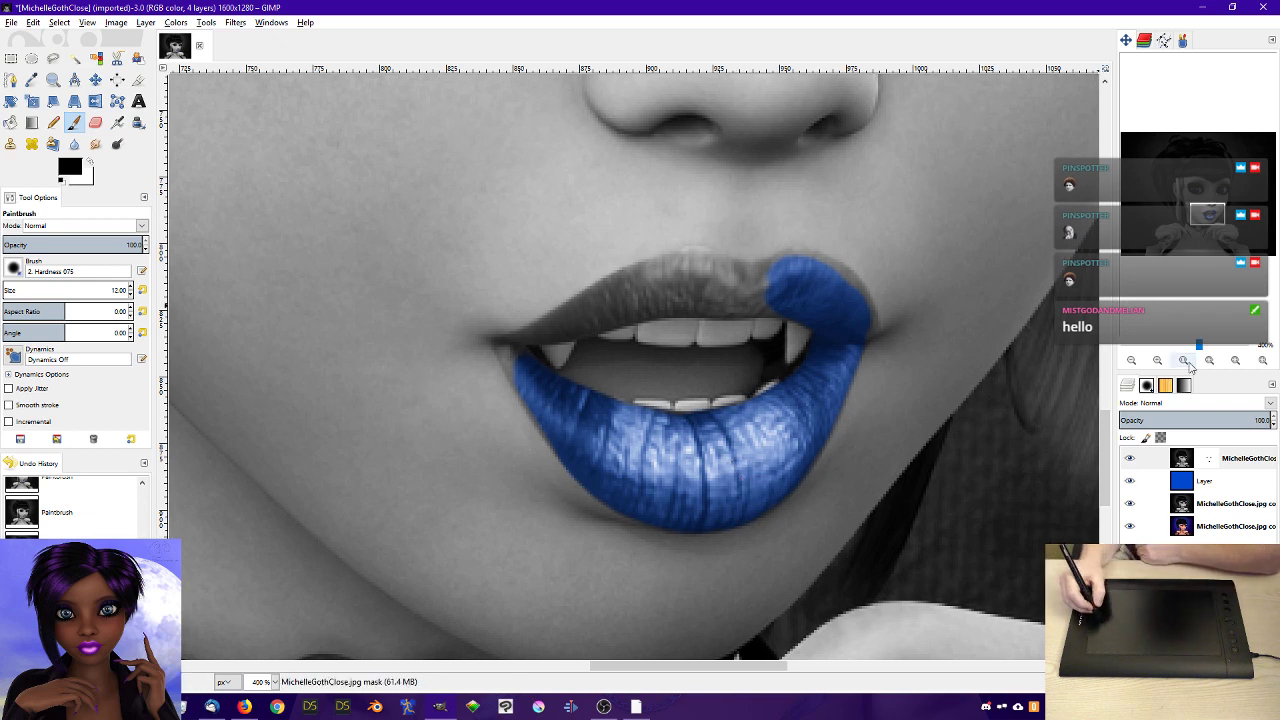
- Paint the mask black over the middle and left part of the upper lip with the size 12 brush
{"action": "left_click", "coordinate": [1158, 362]}
{"action": "left_click", "coordinate": [1158, 362]}
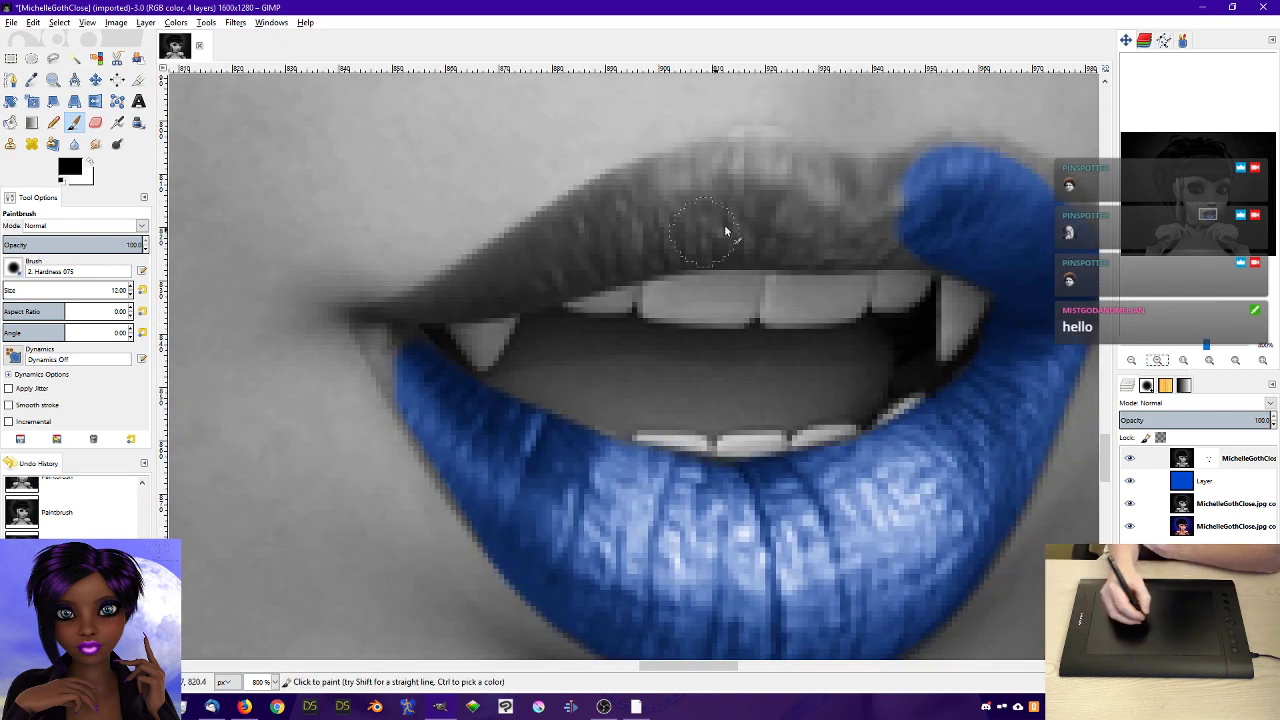
{"action": "mouse_move", "coordinate": [535, 275]}
{"action": "left_mouse_down"}
{"action": "mouse_move", "coordinate": [673, 224]}
{"action": "mouse_move", "coordinate": [539, 272]}
{"action": "mouse_move", "coordinate": [644, 224]}
{"action": "mouse_move", "coordinate": [584, 249]}
{"action": "mouse_move", "coordinate": [614, 219]}
{"action": "mouse_move", "coordinate": [659, 212]}
{"action": "mouse_move", "coordinate": [596, 236]}
{"action": "mouse_move", "coordinate": [664, 224]}
{"action": "mouse_move", "coordinate": [566, 262]}
{"action": "mouse_move", "coordinate": [791, 215]}
{"action": "mouse_move", "coordinate": [601, 244]}
{"action": "mouse_move", "coordinate": [861, 218]}
{"action": "mouse_move", "coordinate": [657, 199]}
{"action": "mouse_move", "coordinate": [814, 202]}
{"action": "mouse_move", "coordinate": [699, 177]}
{"action": "mouse_move", "coordinate": [866, 205]}
{"action": "left_mouse_up"}
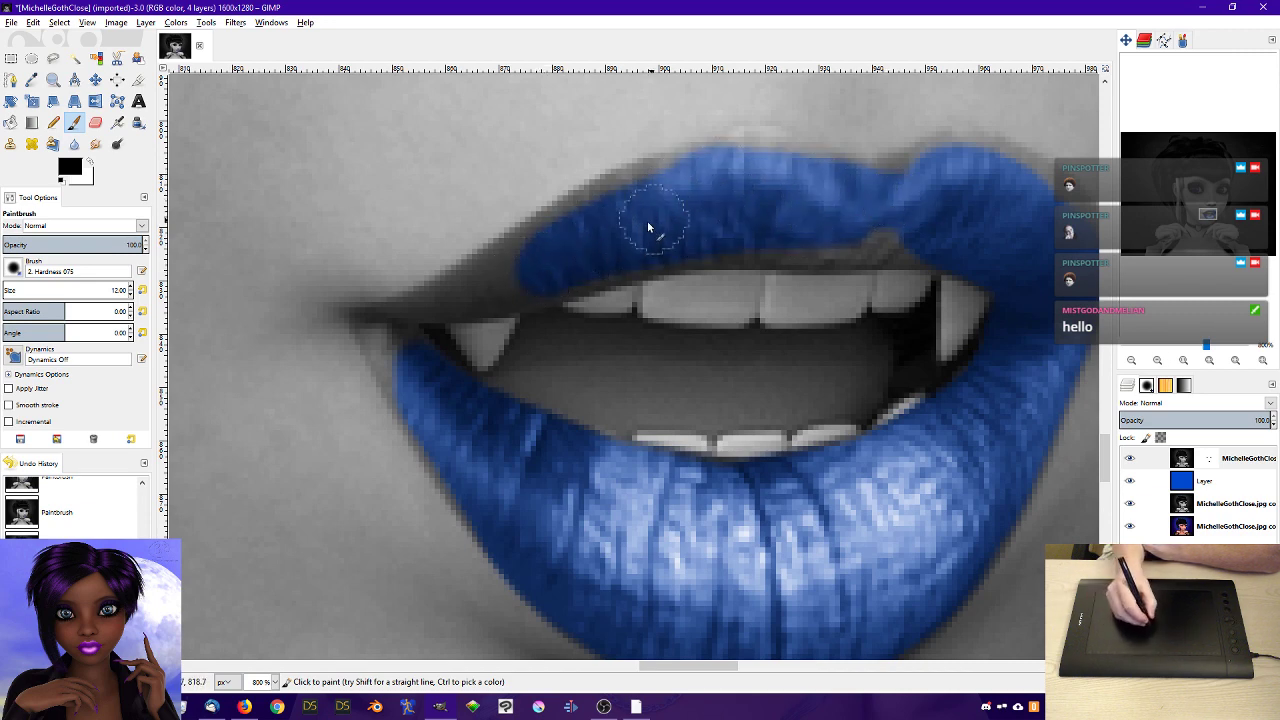
{"action": "mouse_move", "coordinate": [736, 228]}
{"action": "left_mouse_down"}
{"action": "mouse_move", "coordinate": [711, 229]}
{"action": "mouse_move", "coordinate": [858, 235]}
{"action": "left_mouse_up"}
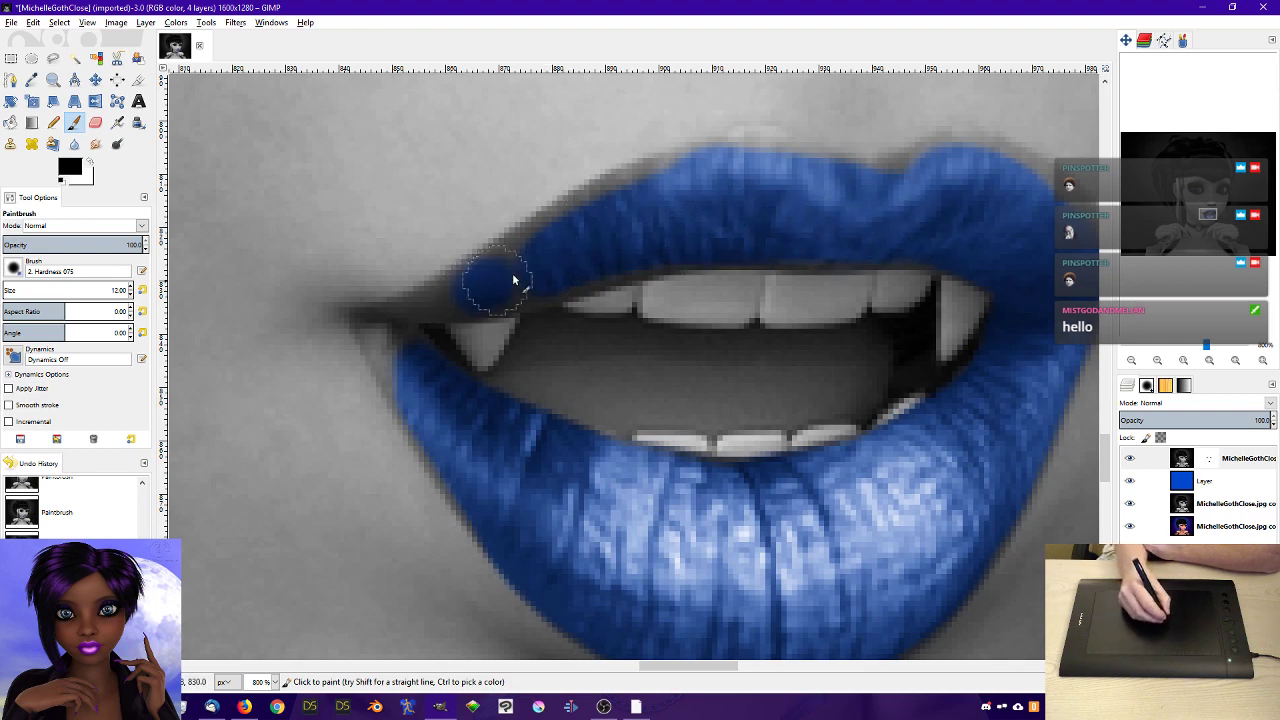
{"action": "left_click_drag", "start_coordinate": [514, 277], "coordinate": [648, 232]}
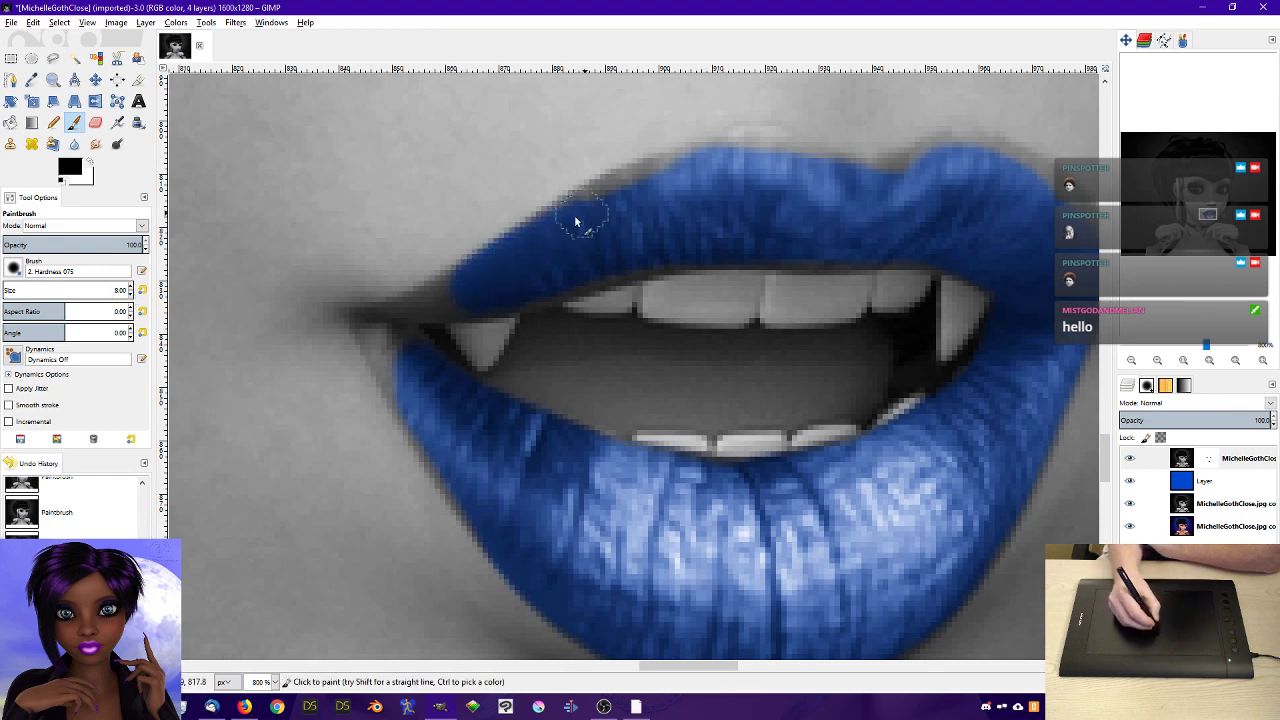
- Paint the mask black along the upper lip's top edge, including the cupid's bow, with the brush at size 8
{"action": "left_click_drag", "start_coordinate": [561, 225], "coordinate": [652, 183]}
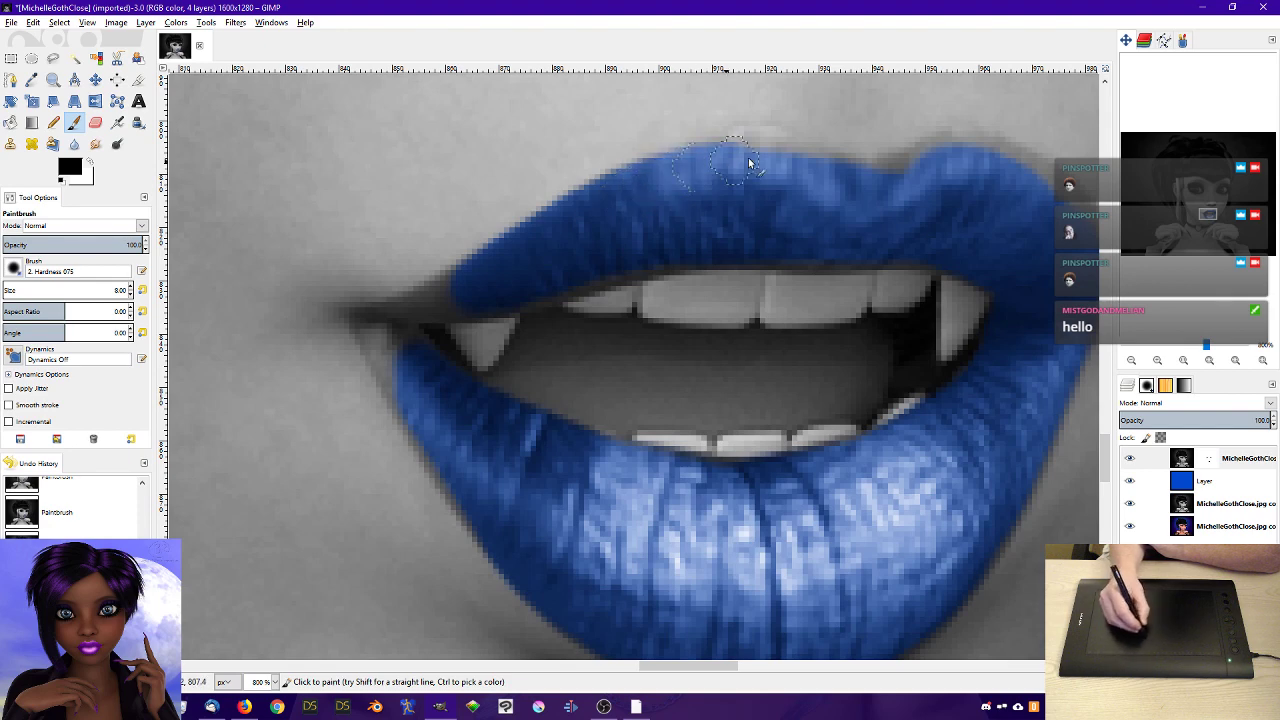
{"action": "mouse_move", "coordinate": [749, 163]}
{"action": "left_mouse_down"}
{"action": "mouse_move", "coordinate": [713, 158]}
{"action": "mouse_move", "coordinate": [793, 154]}
{"action": "mouse_move", "coordinate": [649, 181]}
{"action": "mouse_move", "coordinate": [755, 156]}
{"action": "mouse_move", "coordinate": [735, 159]}
{"action": "mouse_move", "coordinate": [839, 178]}
{"action": "mouse_move", "coordinate": [786, 153]}
{"action": "mouse_move", "coordinate": [951, 196]}
{"action": "mouse_move", "coordinate": [848, 184]}
{"action": "mouse_move", "coordinate": [971, 163]}
{"action": "left_mouse_up"}
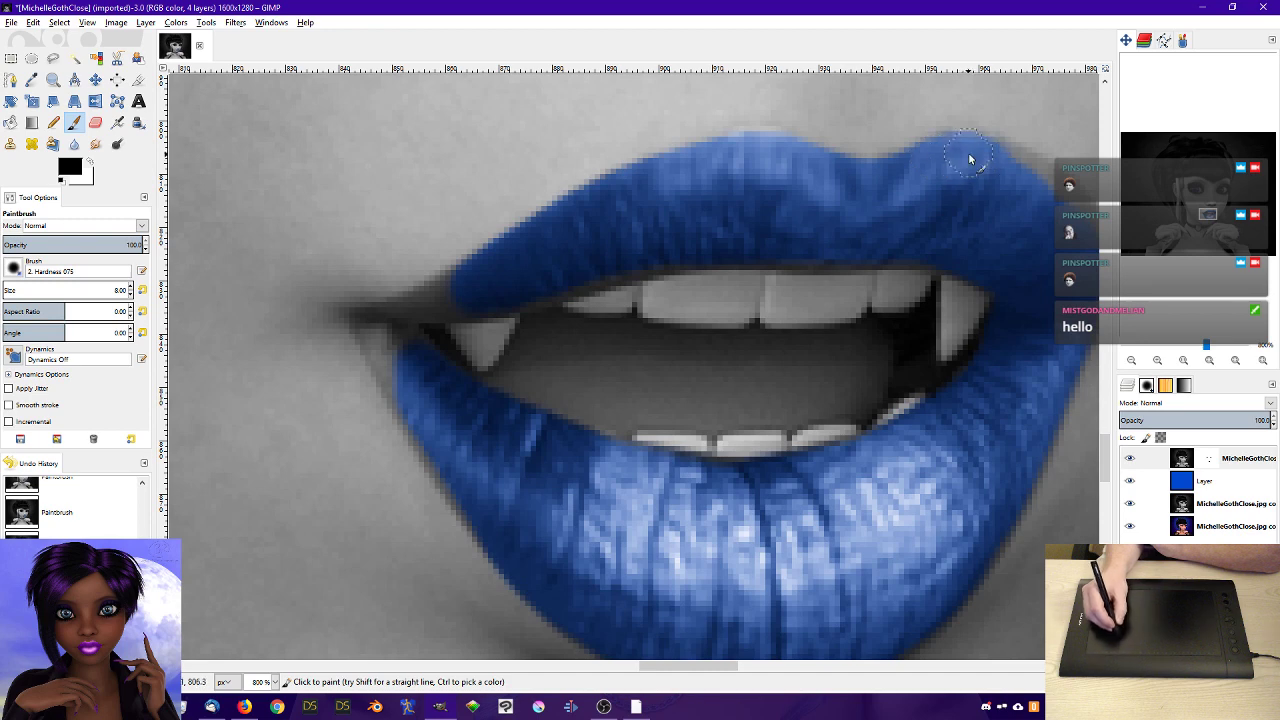
{"action": "mouse_move", "coordinate": [755, 157]}
{"action": "left_mouse_down"}
{"action": "mouse_move", "coordinate": [643, 181]}
{"action": "mouse_move", "coordinate": [736, 155]}
{"action": "mouse_move", "coordinate": [664, 177]}
{"action": "mouse_move", "coordinate": [722, 162]}
{"action": "left_mouse_up"}
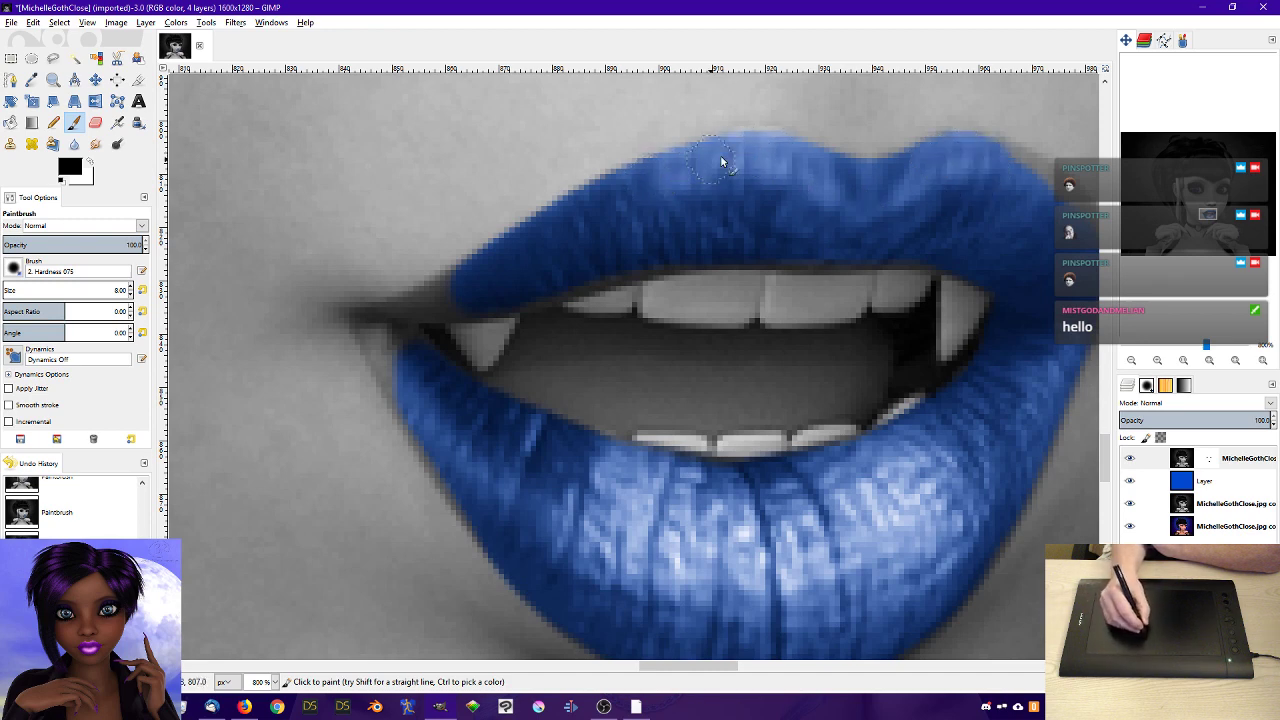
- Set the brush size to 5 and paint the mask black over the left corner of the mouth
{"action": "left_click", "coordinate": [130, 293]}
{"action": "left_click", "coordinate": [130, 293]}
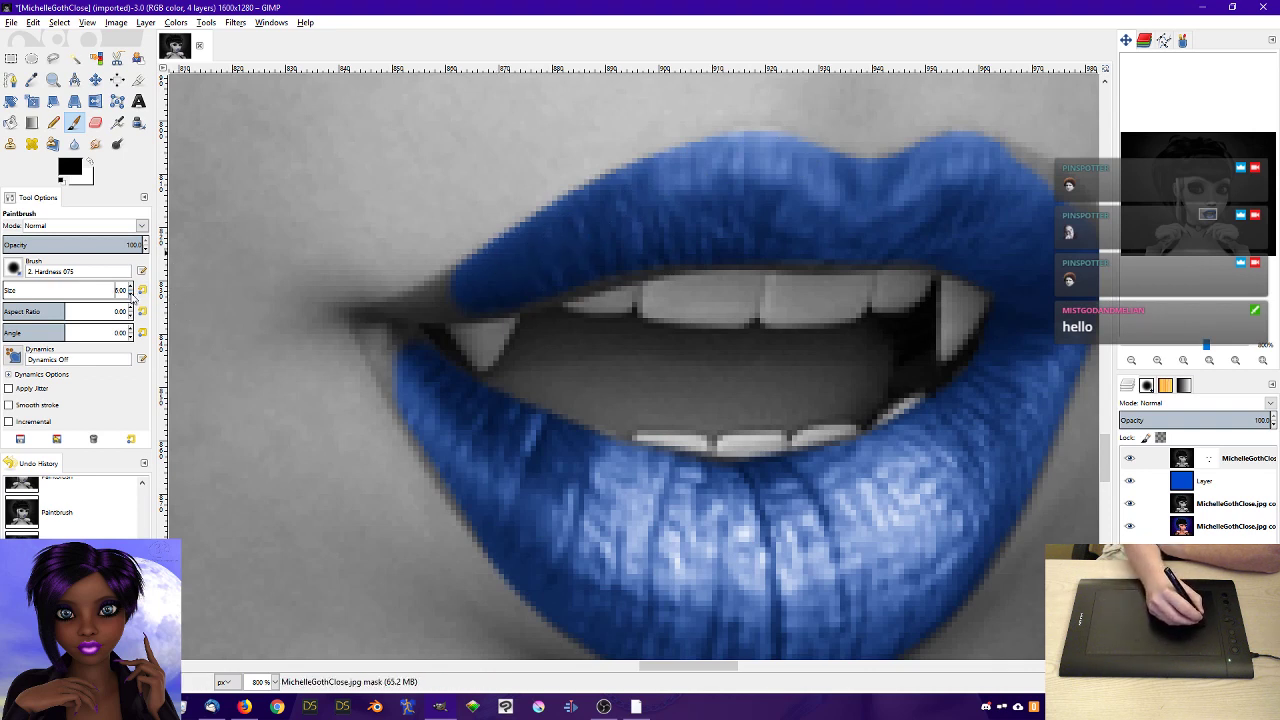
{"action": "left_click", "coordinate": [130, 293]}
{"action": "left_click_drag", "start_coordinate": [418, 313], "coordinate": [471, 275]}
{"action": "mouse_move", "coordinate": [414, 311]}
{"action": "left_mouse_down"}
{"action": "mouse_move", "coordinate": [508, 298]}
{"action": "mouse_move", "coordinate": [437, 312]}
{"action": "left_mouse_up"}
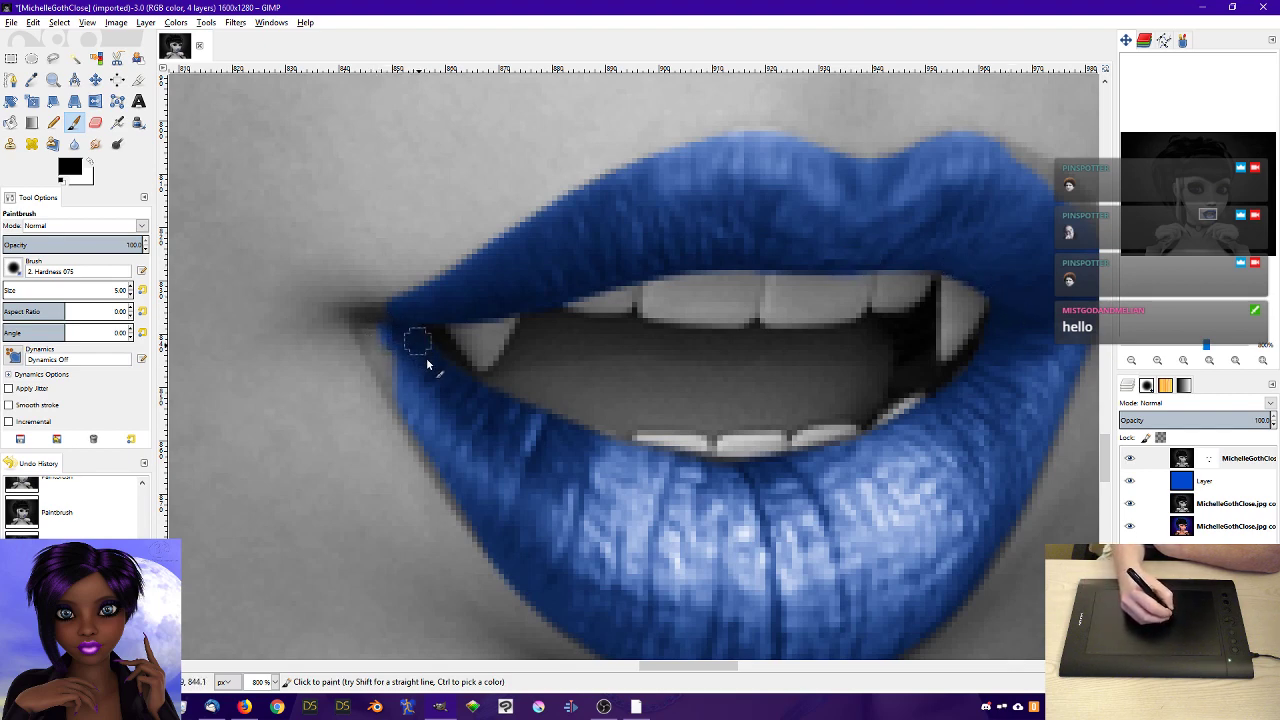
{"action": "mouse_move", "coordinate": [385, 338]}
{"action": "left_mouse_down"}
{"action": "mouse_move", "coordinate": [397, 325]}
{"action": "mouse_move", "coordinate": [368, 323]}
{"action": "mouse_move", "coordinate": [453, 300]}
{"action": "left_mouse_up"}
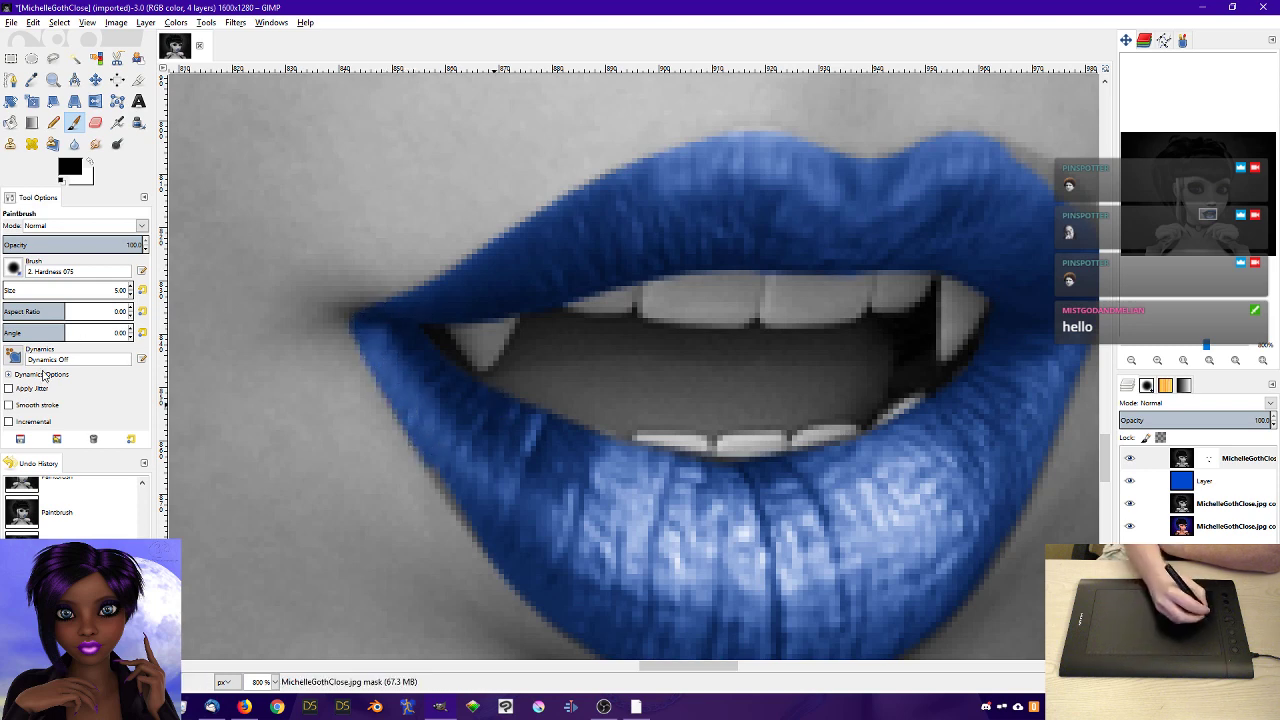
- Enable smooth stroke for the brush with quality 50 and a weight of about 165
{"action": "left_click", "coordinate": [9, 405]}
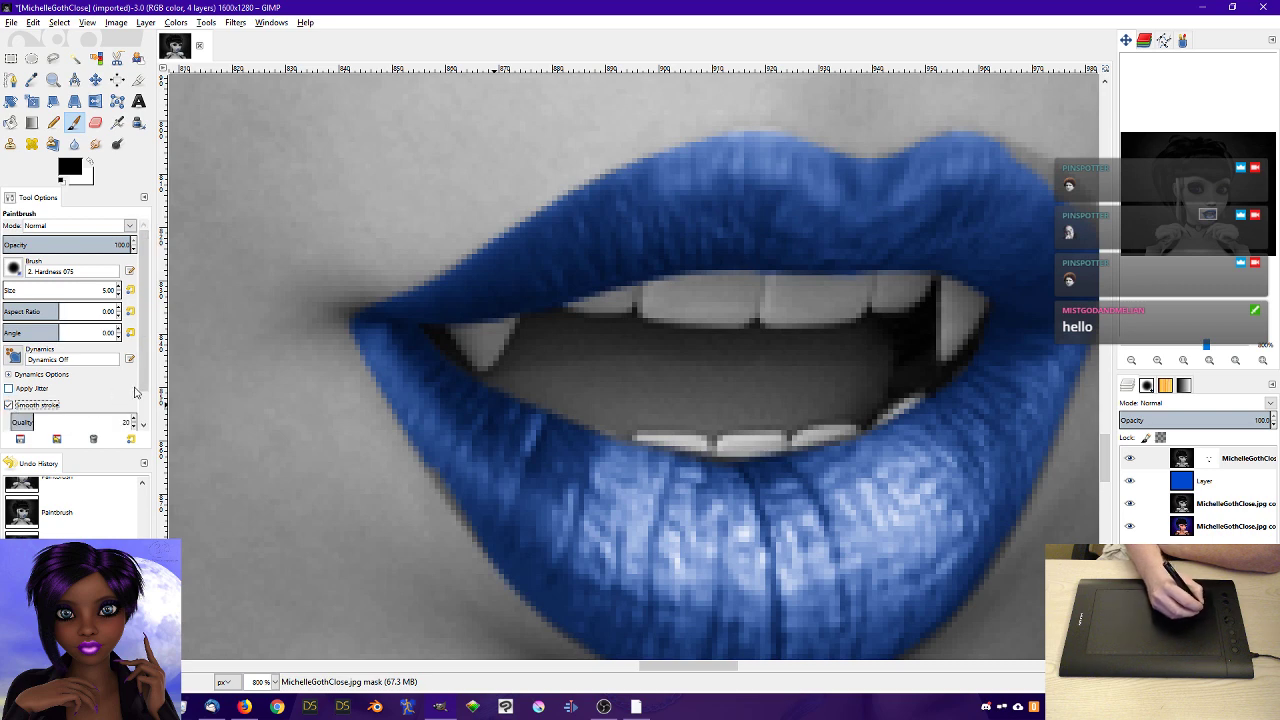
{"action": "scroll", "coordinate": [136, 393], "scroll_direction": "down", "scroll_amount": 2}
{"action": "left_click_drag", "start_coordinate": [34, 386], "coordinate": [54, 386]}
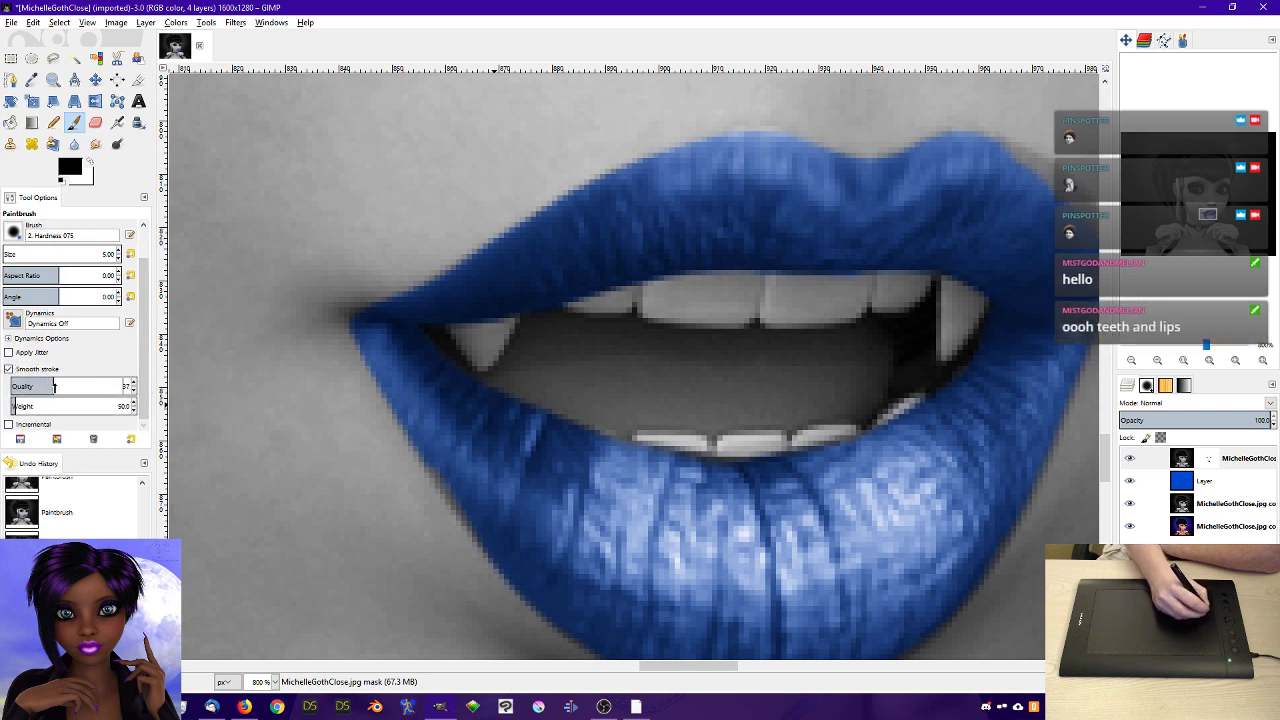
{"action": "left_click", "coordinate": [134, 383]}
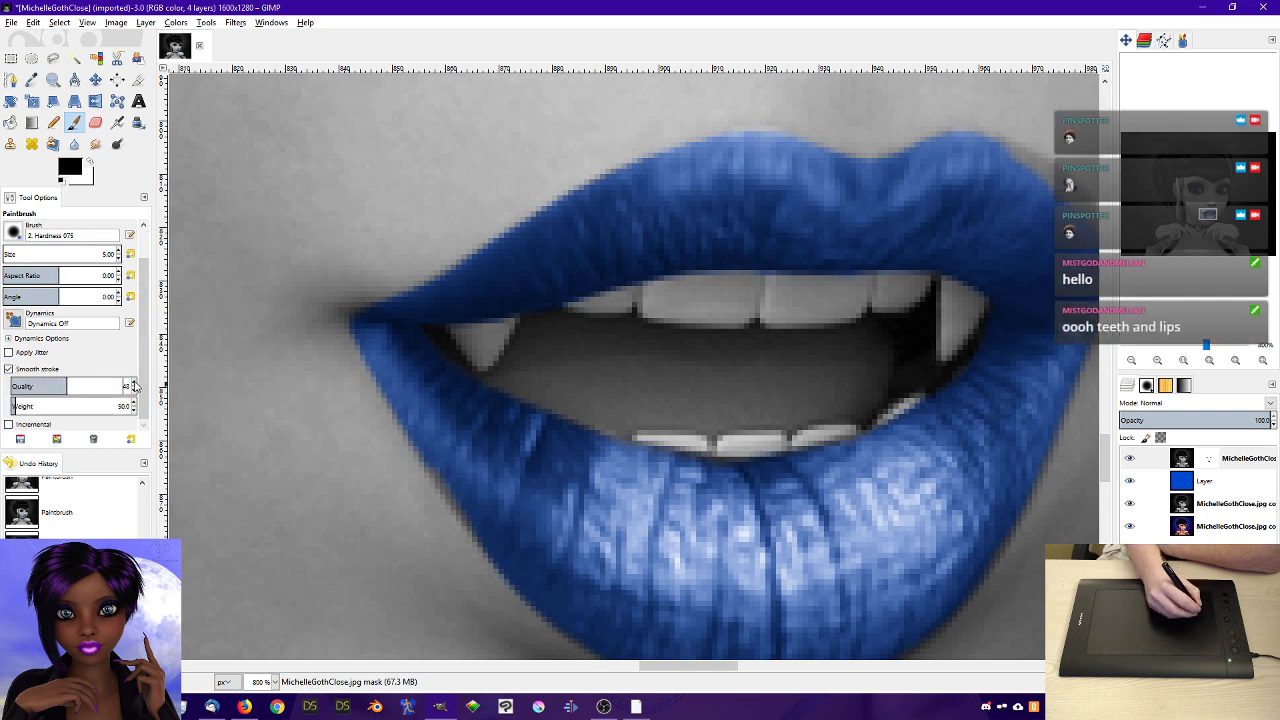
{"action": "left_click", "coordinate": [134, 383]}
{"action": "left_click", "coordinate": [134, 383]}
{"action": "left_click_drag", "start_coordinate": [38, 405], "coordinate": [34, 405]}
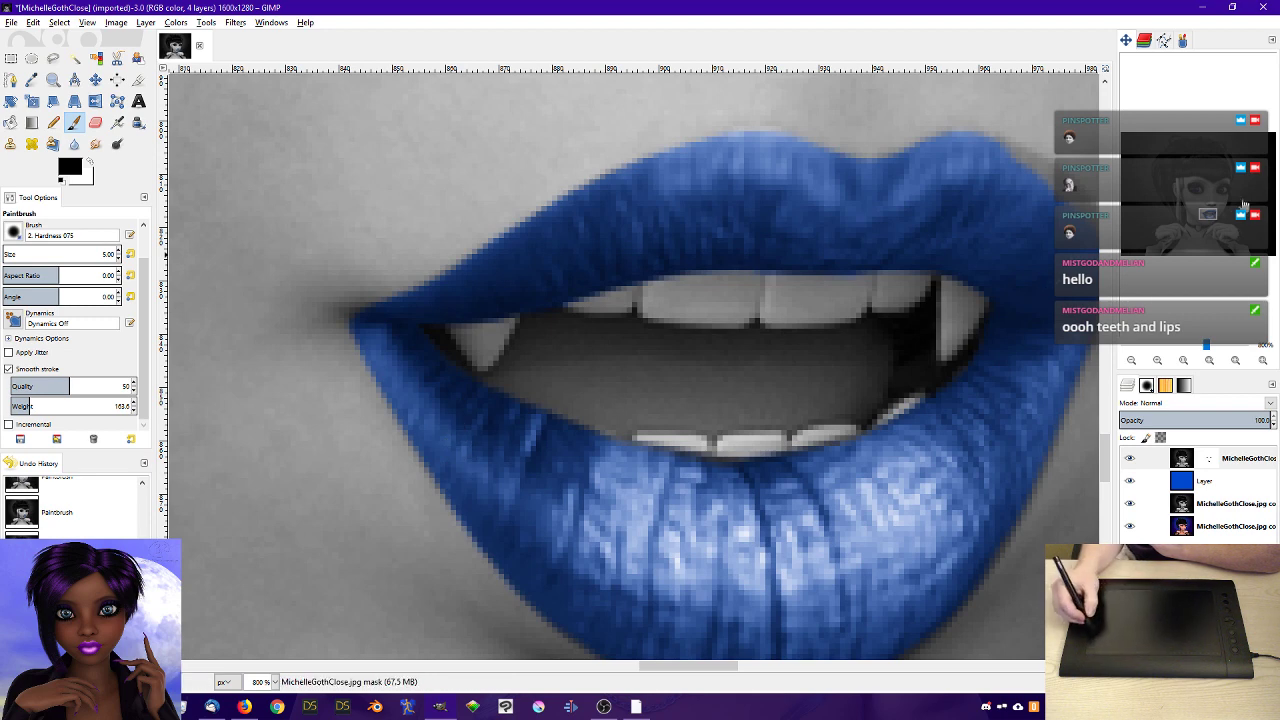
- Paint the mask black along the upper lip's right outer edge down to the corner of the mouth
{"action": "left_click_drag", "start_coordinate": [1208, 214], "coordinate": [1210, 217]}
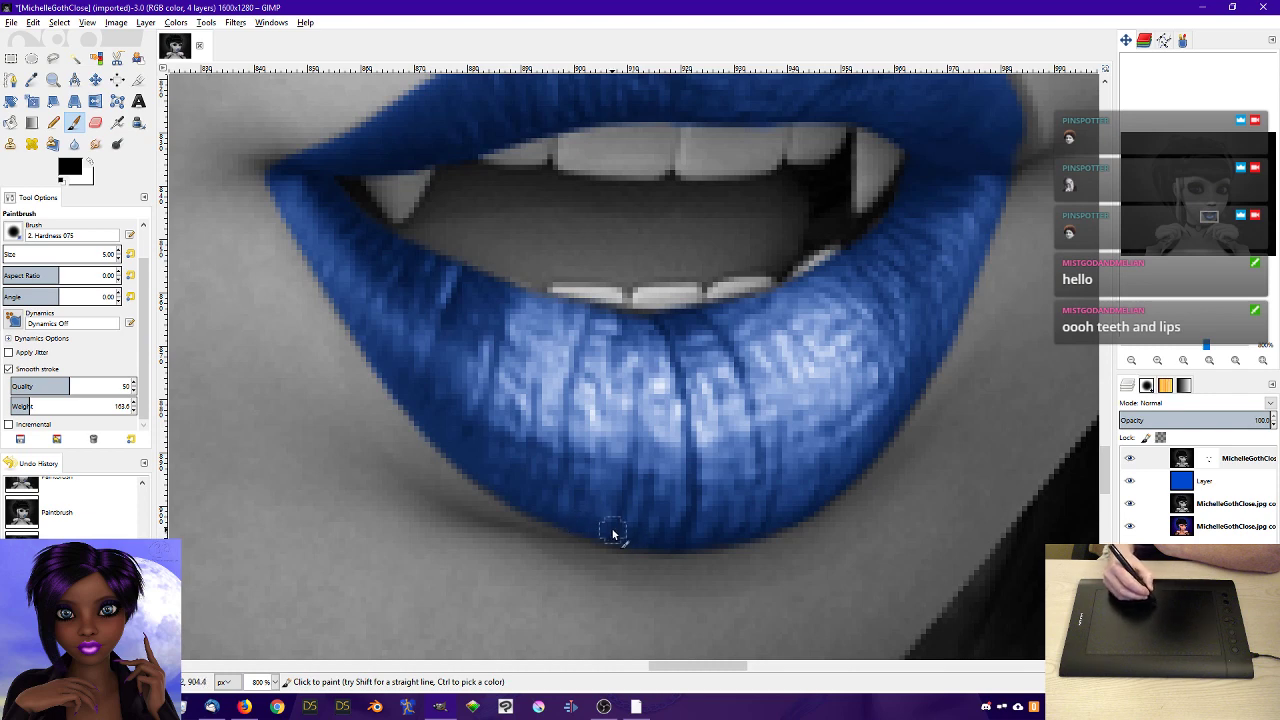
{"action": "left_click_drag", "start_coordinate": [1209, 217], "coordinate": [1214, 212]}
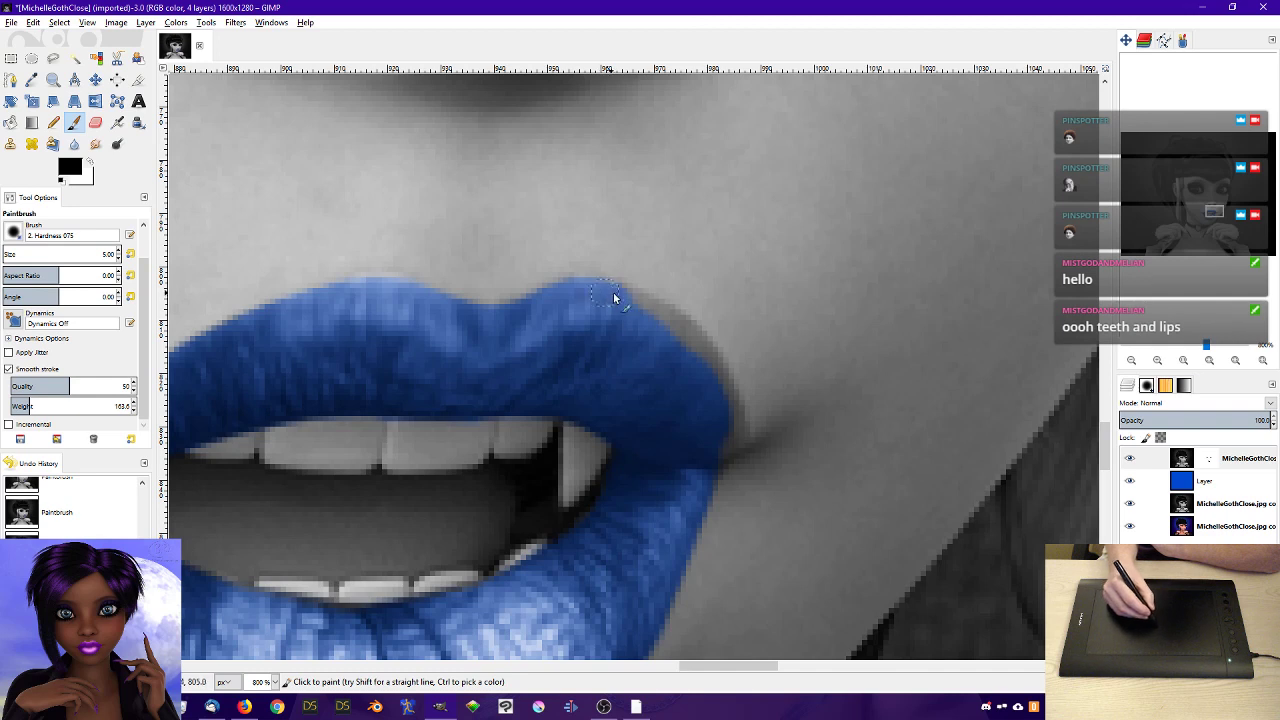
{"action": "mouse_move", "coordinate": [614, 298]}
{"action": "left_mouse_down"}
{"action": "mouse_move", "coordinate": [684, 327]}
{"action": "mouse_move", "coordinate": [619, 305]}
{"action": "mouse_move", "coordinate": [678, 323]}
{"action": "mouse_move", "coordinate": [708, 348]}
{"action": "mouse_move", "coordinate": [647, 316]}
{"action": "mouse_move", "coordinate": [696, 336]}
{"action": "mouse_move", "coordinate": [718, 368]}
{"action": "mouse_move", "coordinate": [656, 324]}
{"action": "mouse_move", "coordinate": [695, 372]}
{"action": "mouse_move", "coordinate": [670, 330]}
{"action": "mouse_move", "coordinate": [716, 378]}
{"action": "mouse_move", "coordinate": [700, 345]}
{"action": "left_mouse_up"}
{"action": "mouse_move", "coordinate": [719, 380]}
{"action": "left_mouse_down"}
{"action": "mouse_move", "coordinate": [697, 345]}
{"action": "mouse_move", "coordinate": [736, 428]}
{"action": "mouse_move", "coordinate": [716, 376]}
{"action": "mouse_move", "coordinate": [737, 441]}
{"action": "mouse_move", "coordinate": [724, 435]}
{"action": "mouse_move", "coordinate": [735, 423]}
{"action": "mouse_move", "coordinate": [714, 457]}
{"action": "mouse_move", "coordinate": [738, 439]}
{"action": "mouse_move", "coordinate": [709, 469]}
{"action": "mouse_move", "coordinate": [744, 426]}
{"action": "mouse_move", "coordinate": [726, 413]}
{"action": "mouse_move", "coordinate": [723, 449]}
{"action": "left_mouse_up"}
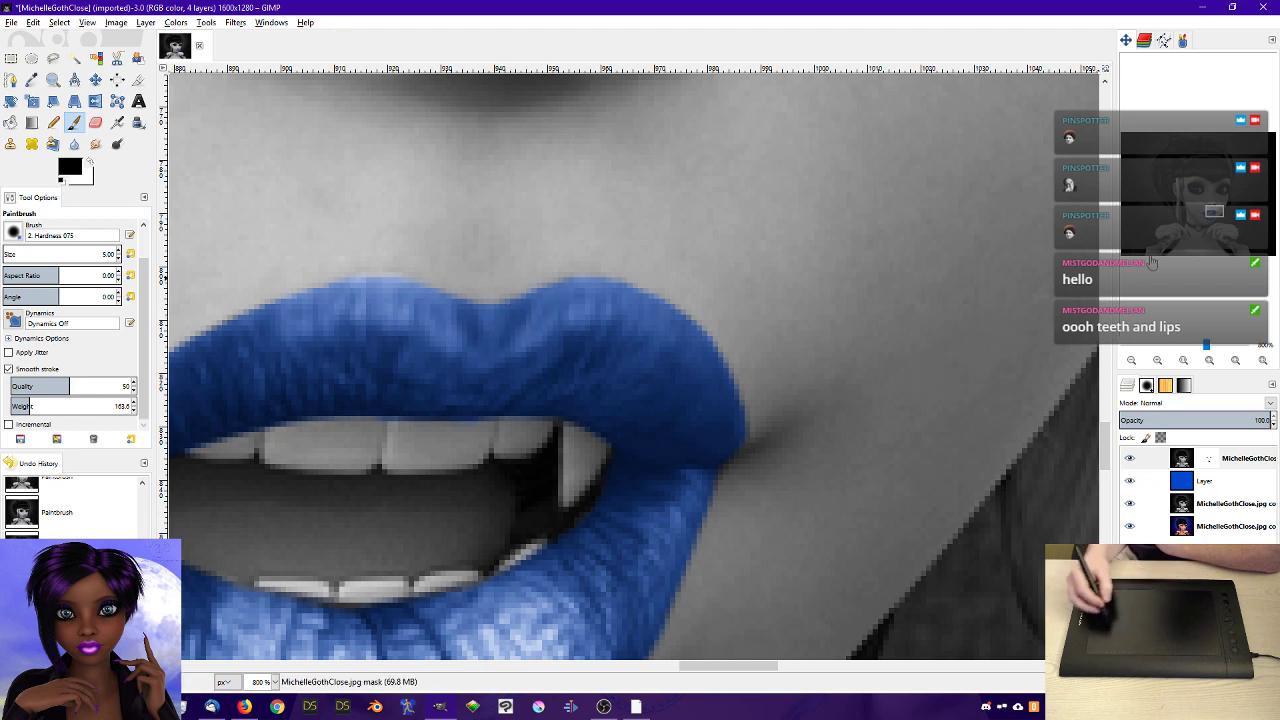
{"action": "left_click_drag", "start_coordinate": [598, 320], "coordinate": [635, 137]}
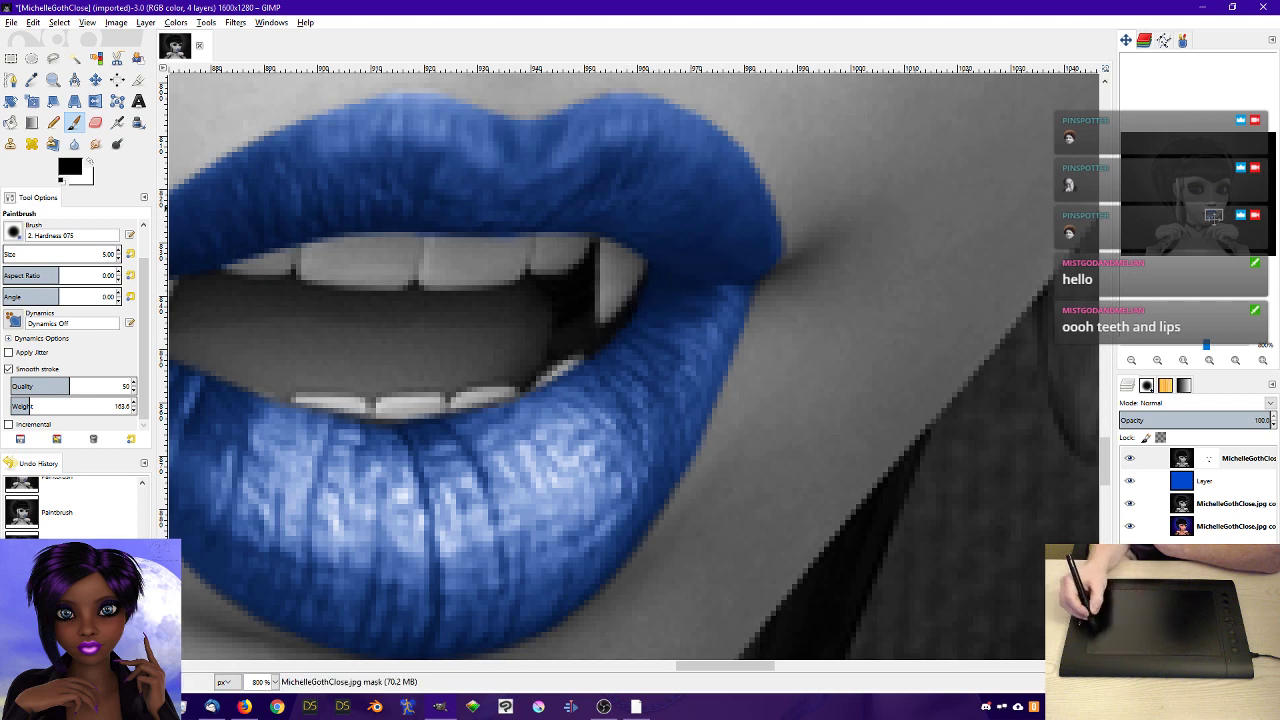
{"action": "left_click_drag", "start_coordinate": [1214, 216], "coordinate": [1211, 215]}
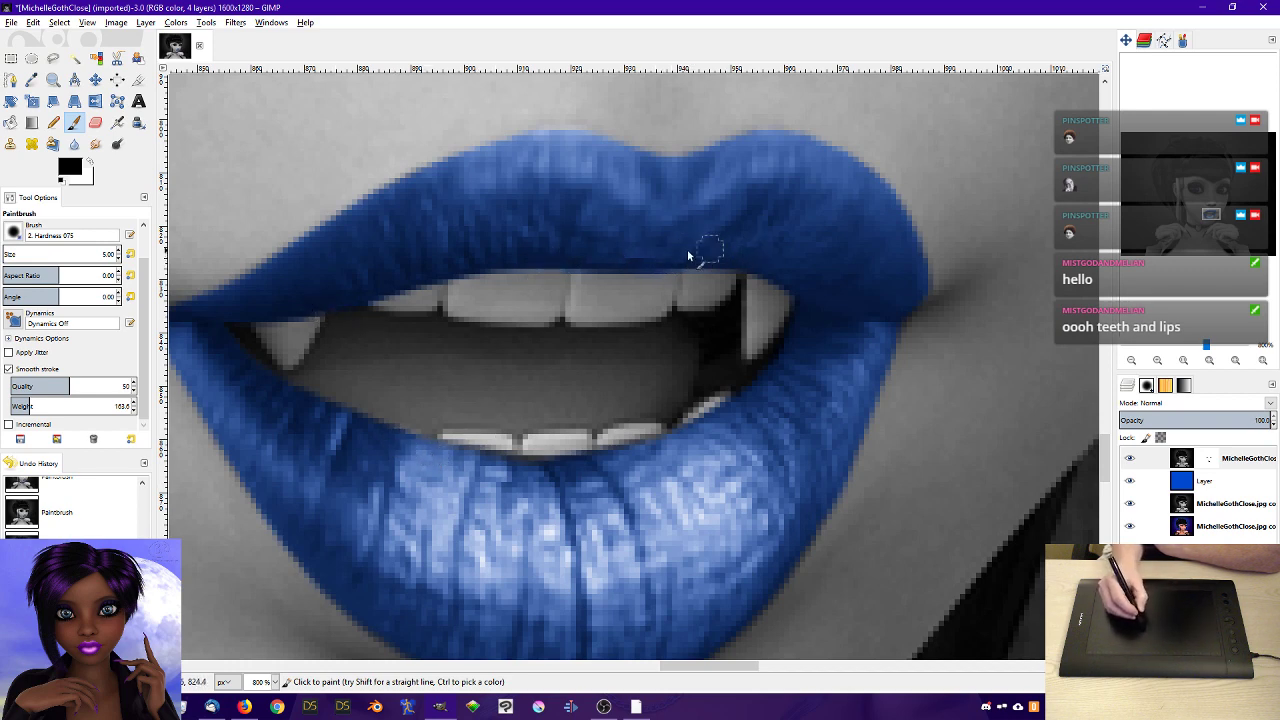
- Paint the mask black over the lower right side of the choker's heart ring with the size 5 brush
{"action": "left_click", "coordinate": [1184, 360]}
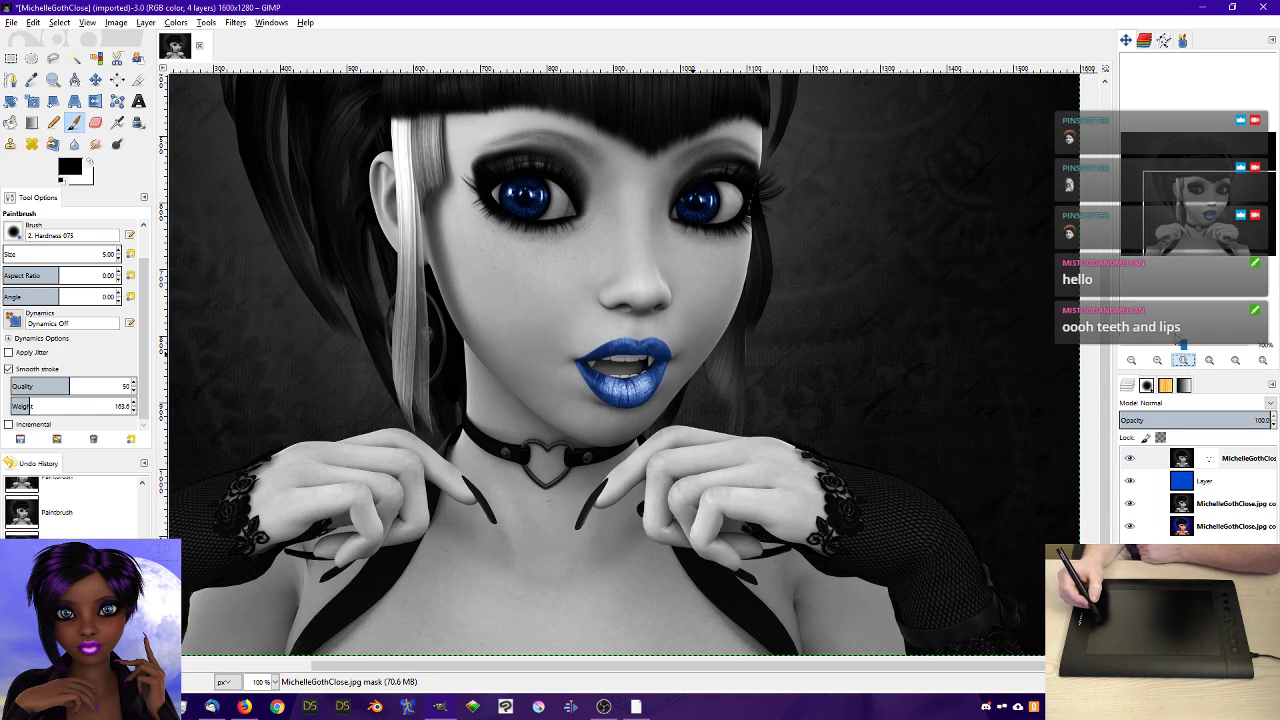
{"action": "left_click_drag", "start_coordinate": [1224, 208], "coordinate": [1218, 213]}
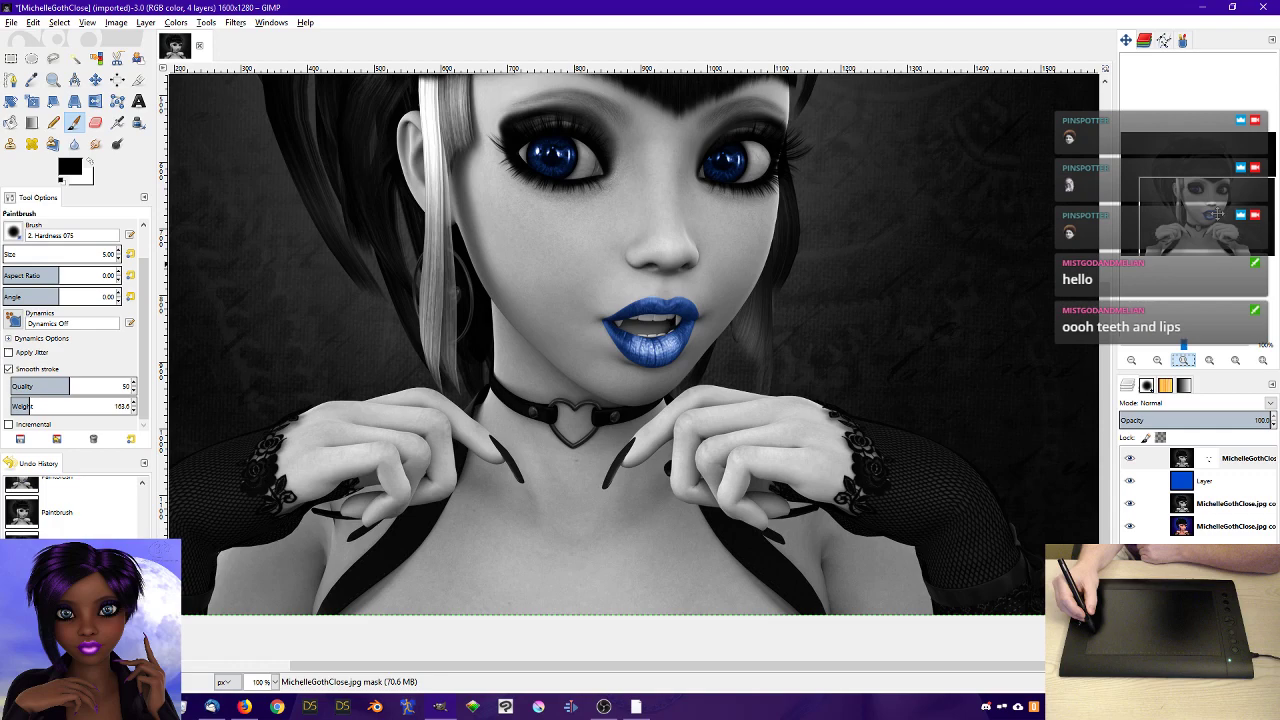
{"action": "left_click", "coordinate": [1158, 361]}
{"action": "left_click", "coordinate": [1158, 361]}
{"action": "left_click", "coordinate": [1158, 361]}
{"action": "left_click", "coordinate": [1158, 361]}
{"action": "left_click", "coordinate": [1158, 361]}
{"action": "left_click", "coordinate": [1158, 361]}
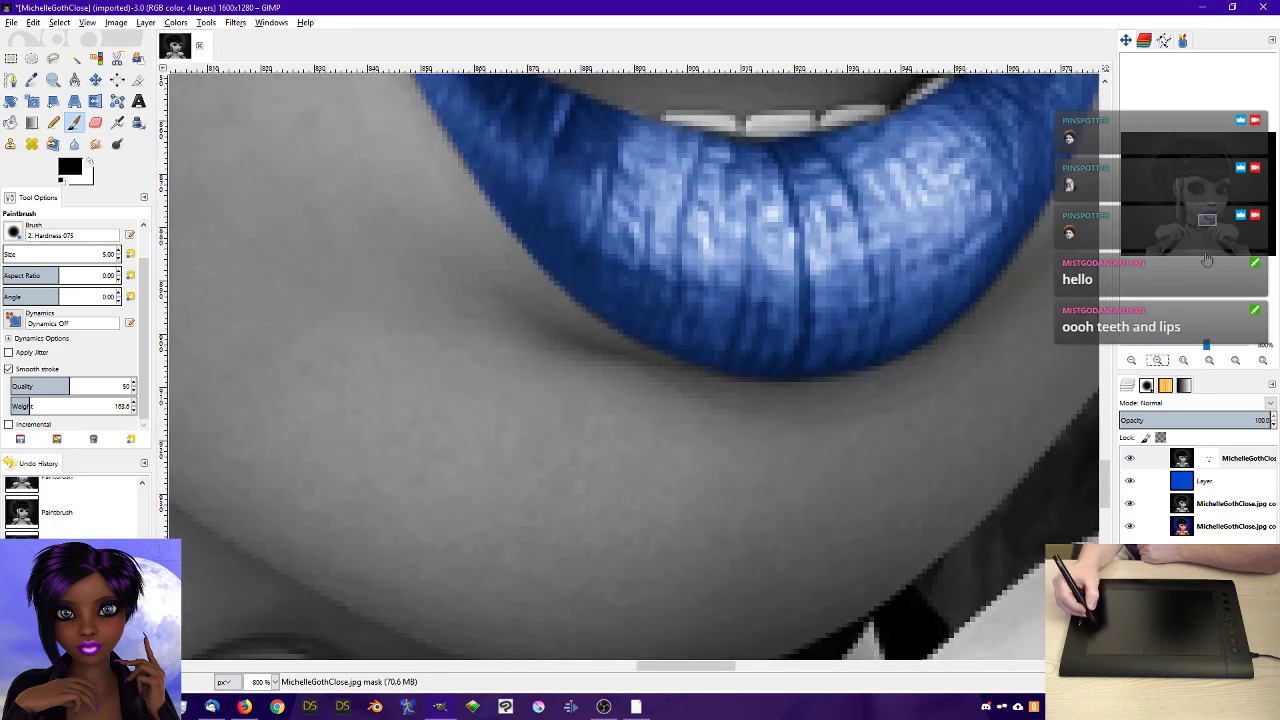
{"action": "left_click_drag", "start_coordinate": [1207, 221], "coordinate": [1199, 229]}
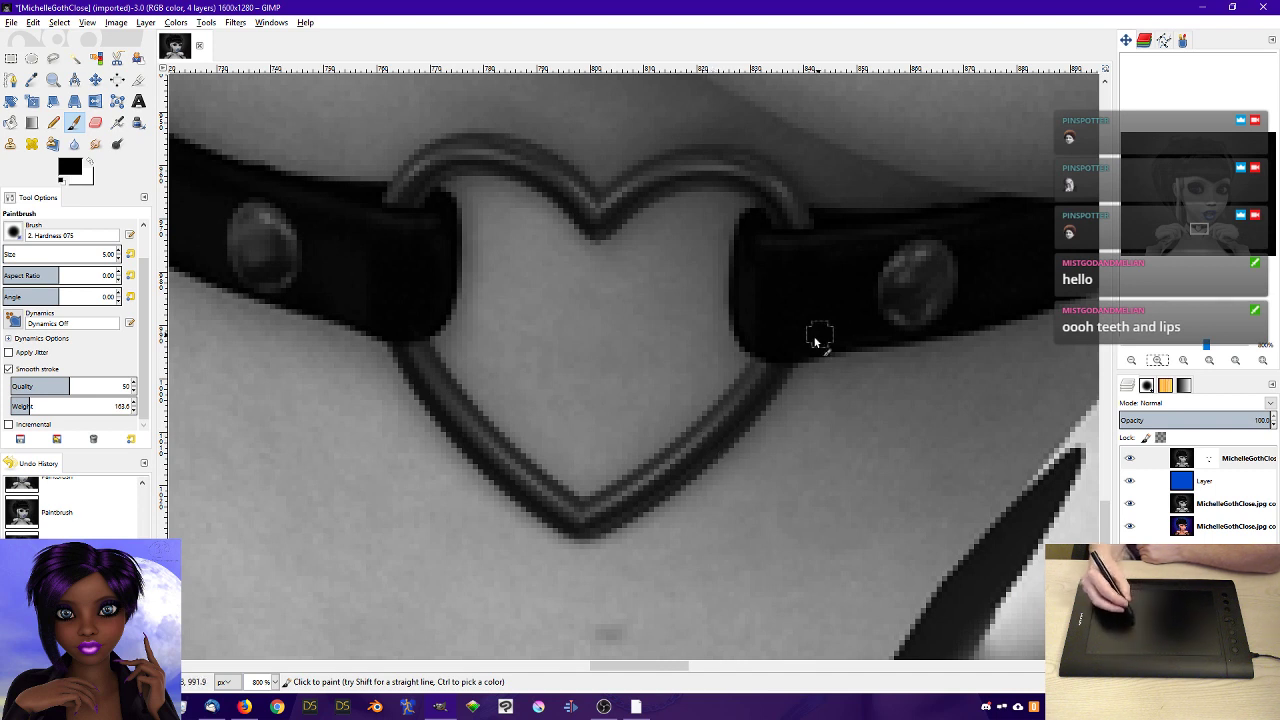
{"action": "left_click_drag", "start_coordinate": [597, 518], "coordinate": [656, 482]}
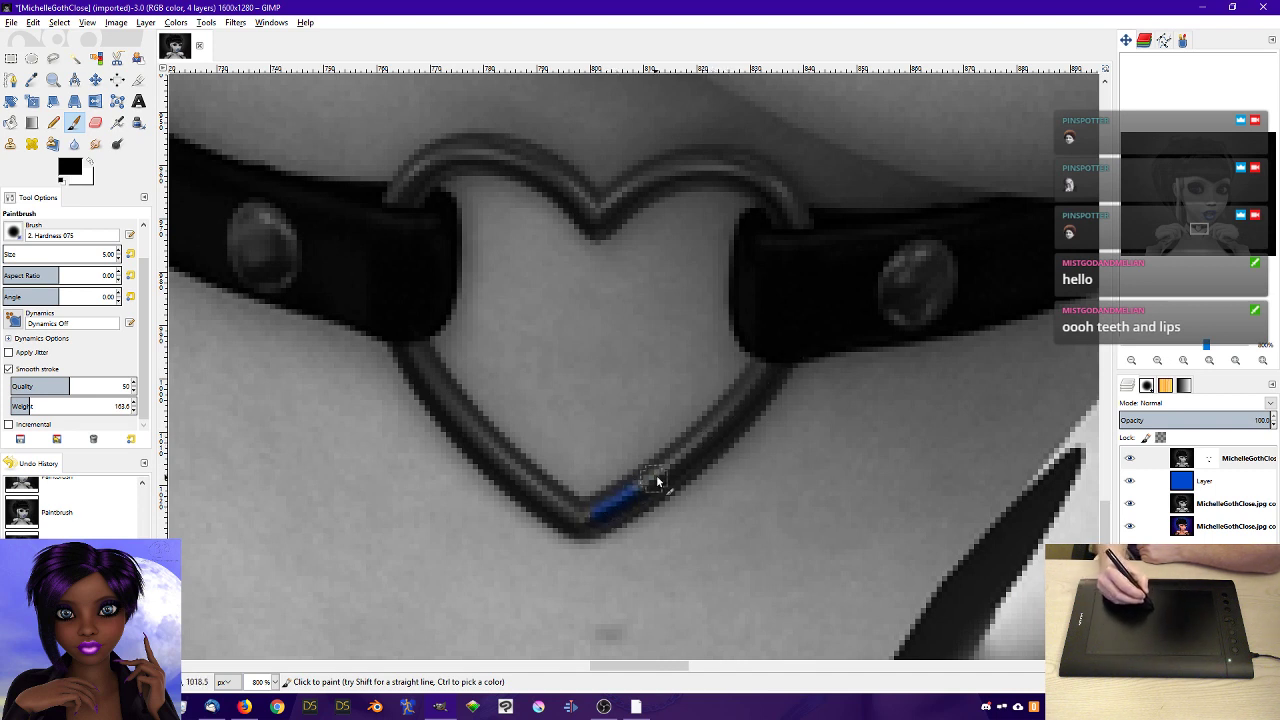
{"action": "left_click_drag", "start_coordinate": [592, 513], "coordinate": [727, 419]}
{"action": "left_click_drag", "start_coordinate": [655, 472], "coordinate": [770, 370]}
{"action": "mouse_move", "coordinate": [601, 522]}
{"action": "left_mouse_down"}
{"action": "mouse_move", "coordinate": [681, 476]}
{"action": "mouse_move", "coordinate": [635, 504]}
{"action": "mouse_move", "coordinate": [732, 423]}
{"action": "mouse_move", "coordinate": [729, 446]}
{"action": "mouse_move", "coordinate": [673, 474]}
{"action": "left_mouse_up"}
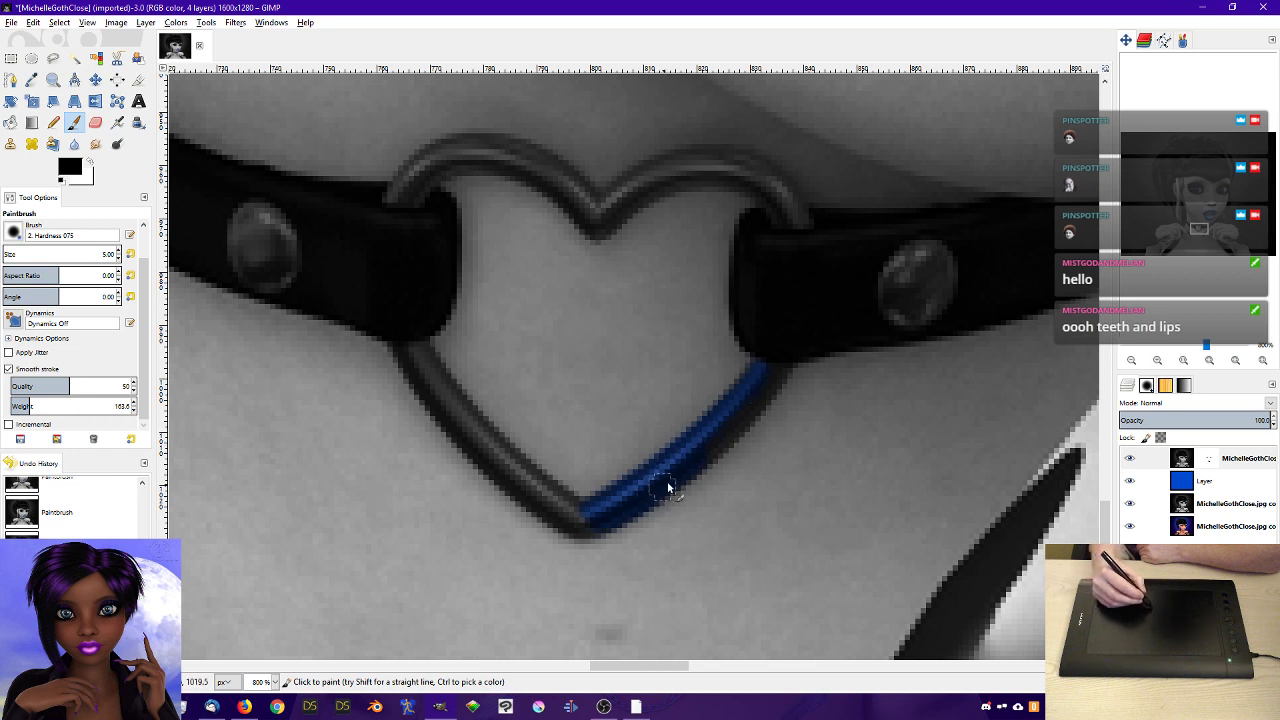
{"action": "left_click_drag", "start_coordinate": [698, 463], "coordinate": [739, 425]}
{"action": "left_click_drag", "start_coordinate": [774, 381], "coordinate": [784, 373]}
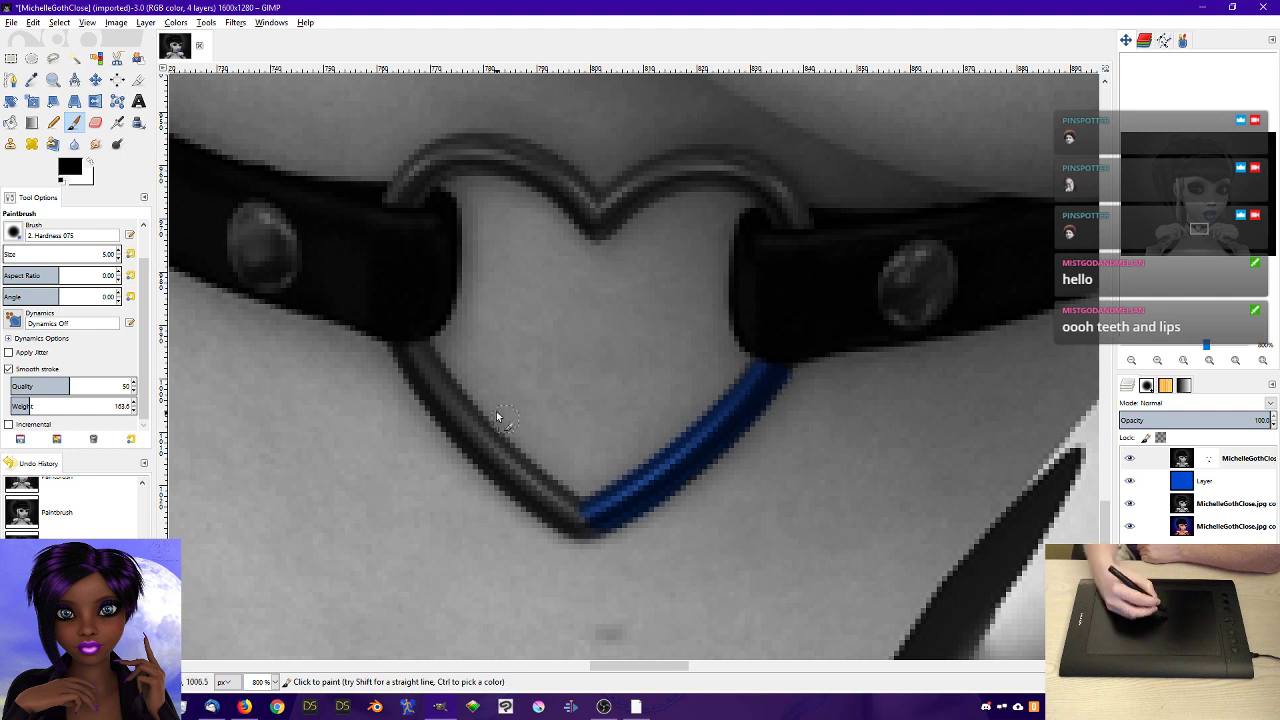
- Paint the mask black over the heart ring's lower left side and bottom tip, and touch up its lower right end
{"action": "mouse_move", "coordinate": [420, 369]}
{"action": "left_mouse_down"}
{"action": "mouse_move", "coordinate": [449, 393]}
{"action": "mouse_move", "coordinate": [403, 350]}
{"action": "mouse_move", "coordinate": [464, 437]}
{"action": "mouse_move", "coordinate": [420, 383]}
{"action": "mouse_move", "coordinate": [405, 359]}
{"action": "mouse_move", "coordinate": [486, 447]}
{"action": "mouse_move", "coordinate": [441, 379]}
{"action": "mouse_move", "coordinate": [471, 416]}
{"action": "left_mouse_up"}
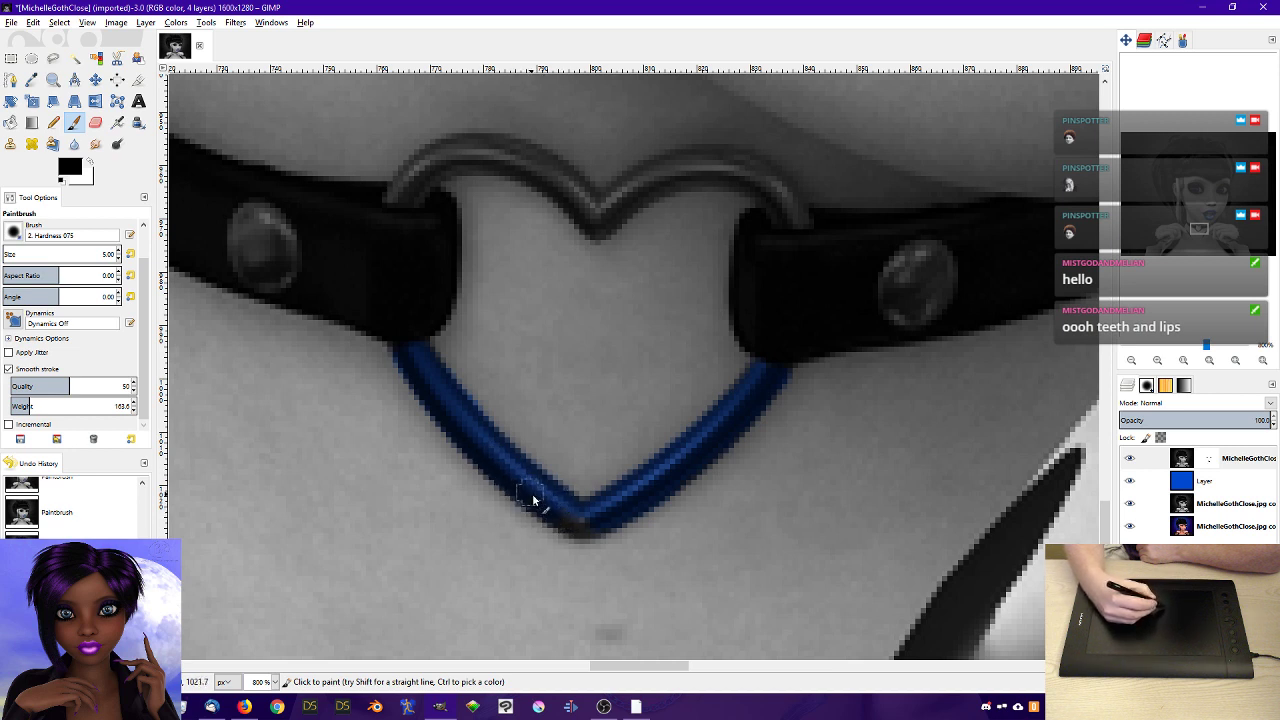
{"action": "mouse_move", "coordinate": [531, 493]}
{"action": "left_mouse_down"}
{"action": "mouse_move", "coordinate": [577, 530]}
{"action": "mouse_move", "coordinate": [605, 512]}
{"action": "left_mouse_up"}
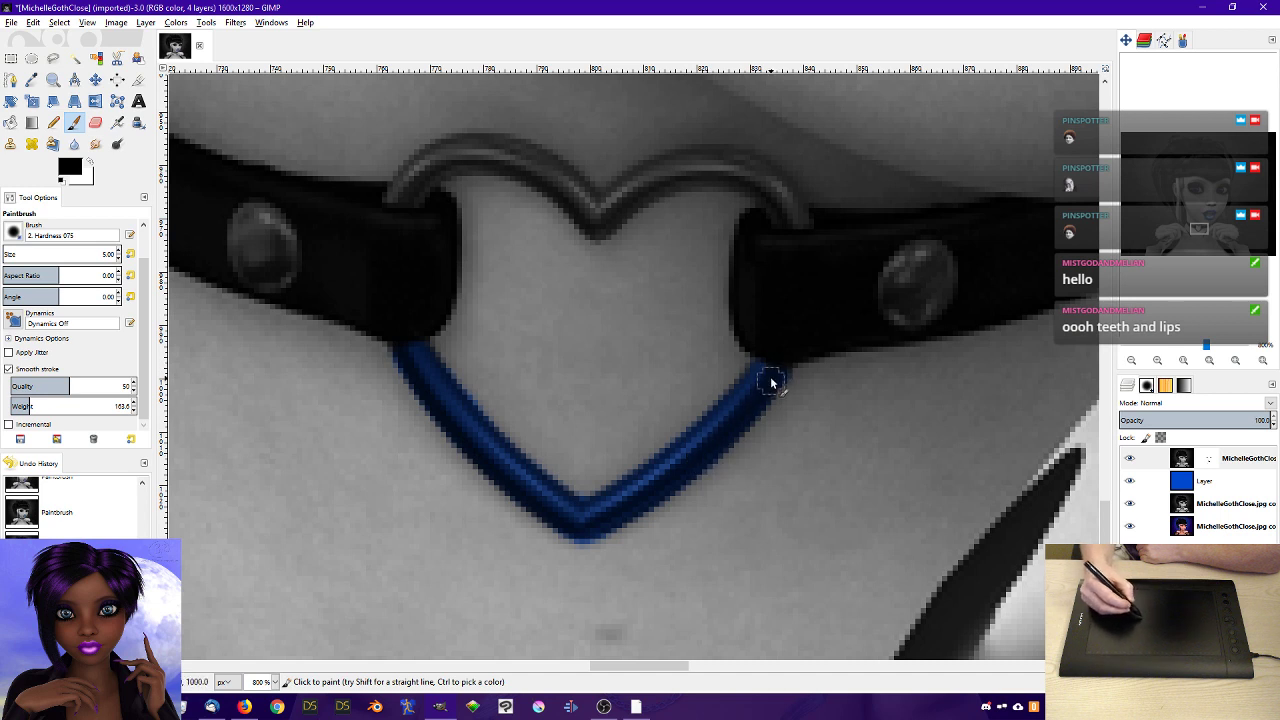
{"action": "left_click_drag", "start_coordinate": [770, 381], "coordinate": [778, 358]}
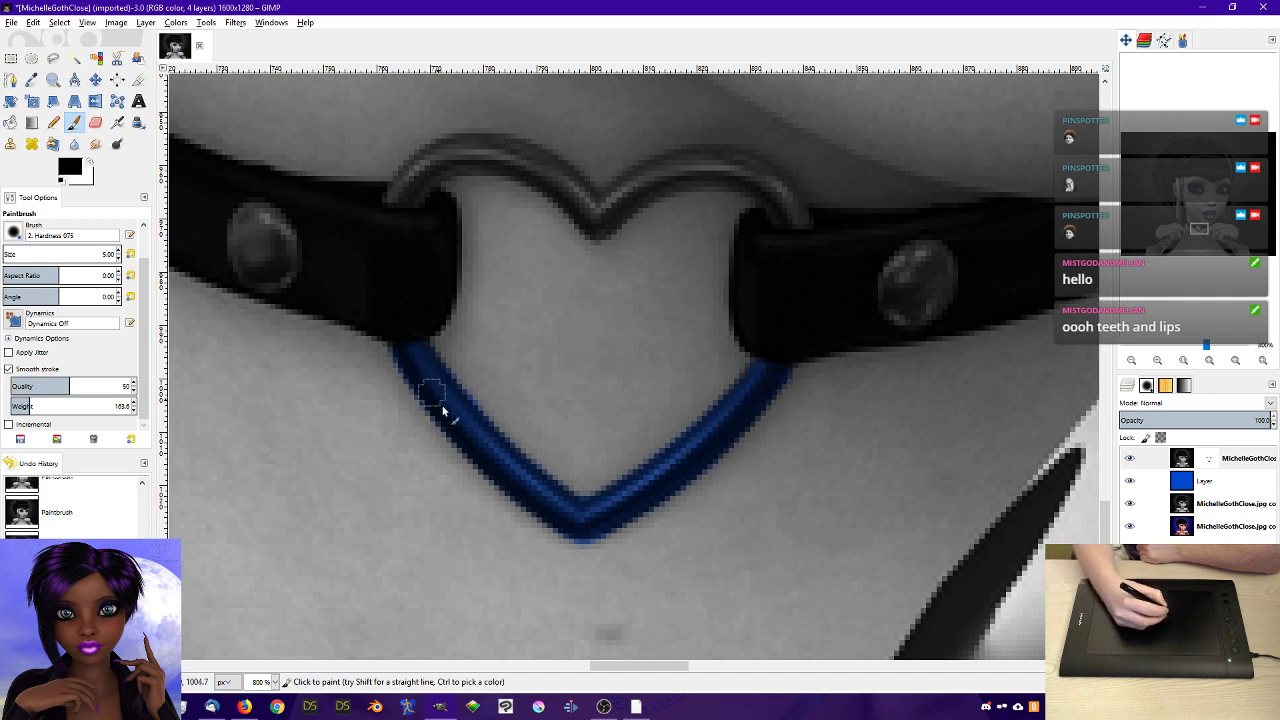
- Paint the mask black over the heart ring's upper left lobe, centre notch and the inner part of its upper right lobe
{"action": "mouse_move", "coordinate": [629, 207]}
{"action": "left_mouse_down"}
{"action": "mouse_move", "coordinate": [648, 175]}
{"action": "mouse_move", "coordinate": [611, 205]}
{"action": "mouse_move", "coordinate": [650, 172]}
{"action": "mouse_move", "coordinate": [613, 219]}
{"action": "mouse_move", "coordinate": [663, 178]}
{"action": "mouse_move", "coordinate": [675, 199]}
{"action": "mouse_move", "coordinate": [641, 193]}
{"action": "mouse_move", "coordinate": [693, 161]}
{"action": "mouse_move", "coordinate": [648, 176]}
{"action": "mouse_move", "coordinate": [714, 155]}
{"action": "mouse_move", "coordinate": [667, 168]}
{"action": "mouse_move", "coordinate": [747, 165]}
{"action": "mouse_move", "coordinate": [635, 195]}
{"action": "mouse_move", "coordinate": [676, 184]}
{"action": "left_mouse_up"}
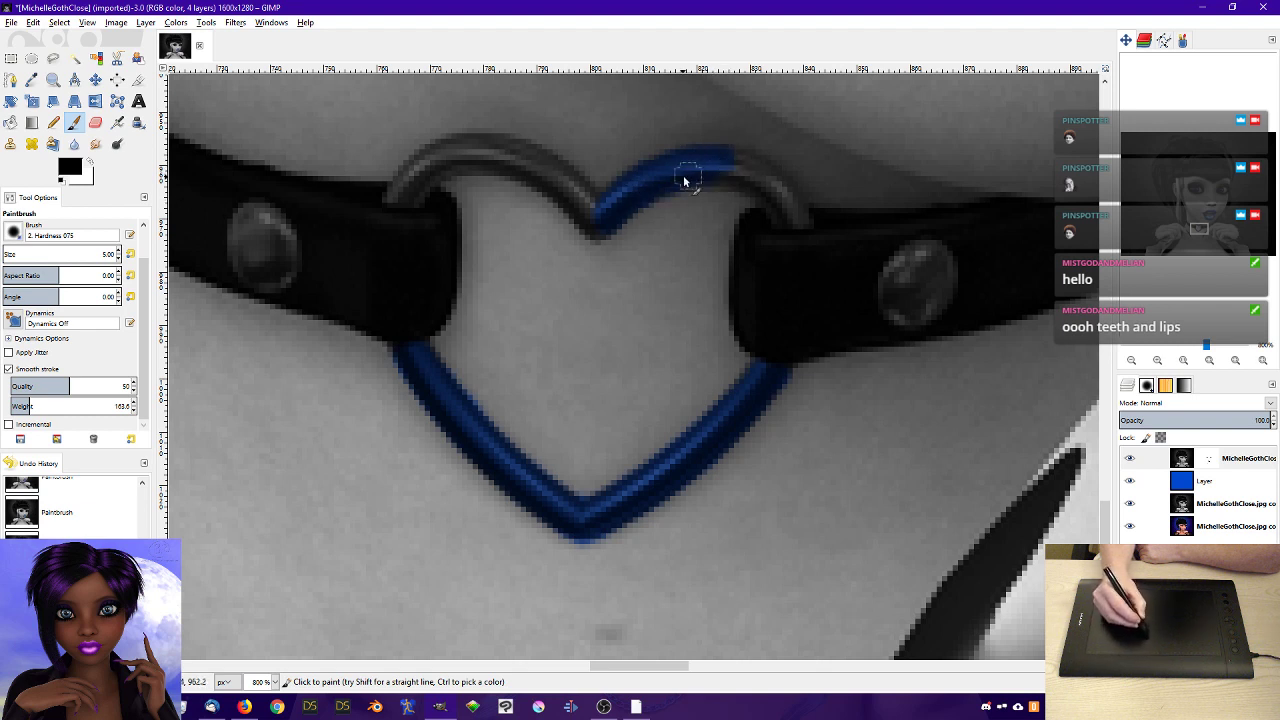
{"action": "mouse_move", "coordinate": [397, 195]}
{"action": "left_mouse_down"}
{"action": "mouse_move", "coordinate": [431, 166]}
{"action": "mouse_move", "coordinate": [400, 194]}
{"action": "mouse_move", "coordinate": [420, 198]}
{"action": "mouse_move", "coordinate": [436, 170]}
{"action": "left_mouse_up"}
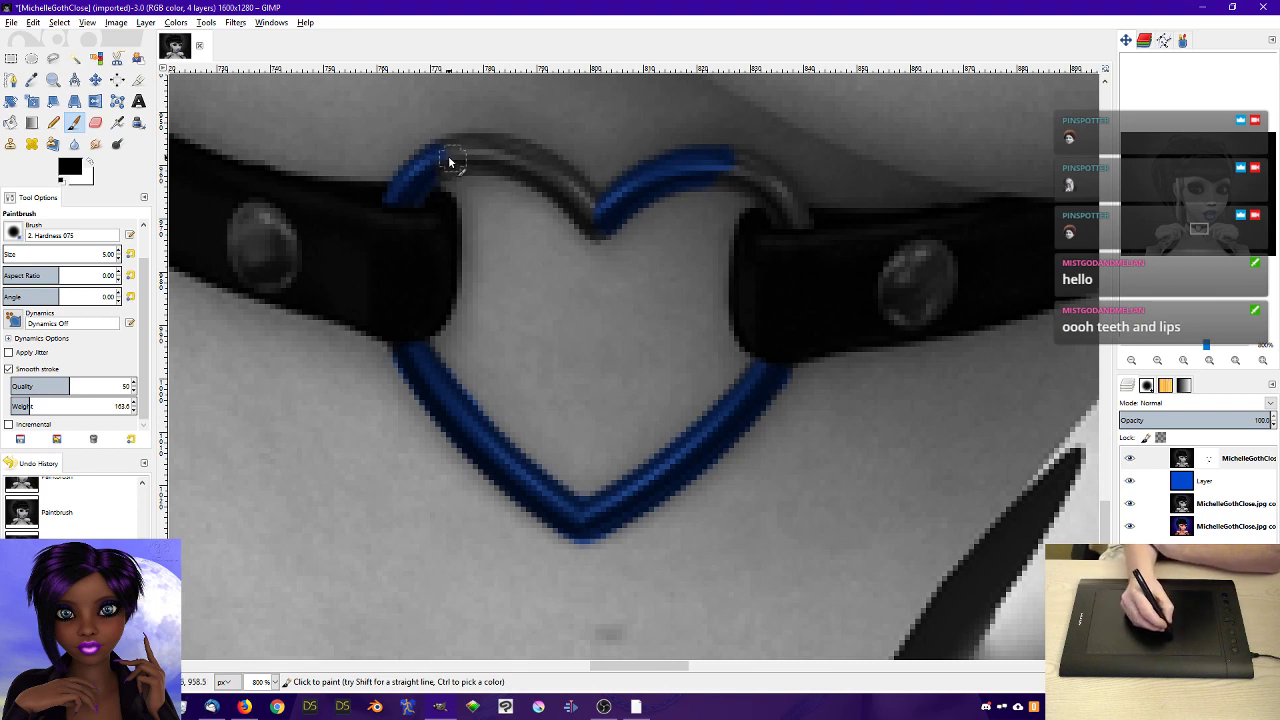
{"action": "mouse_move", "coordinate": [449, 162]}
{"action": "left_mouse_down"}
{"action": "mouse_move", "coordinate": [463, 146]}
{"action": "mouse_move", "coordinate": [513, 143]}
{"action": "left_mouse_up"}
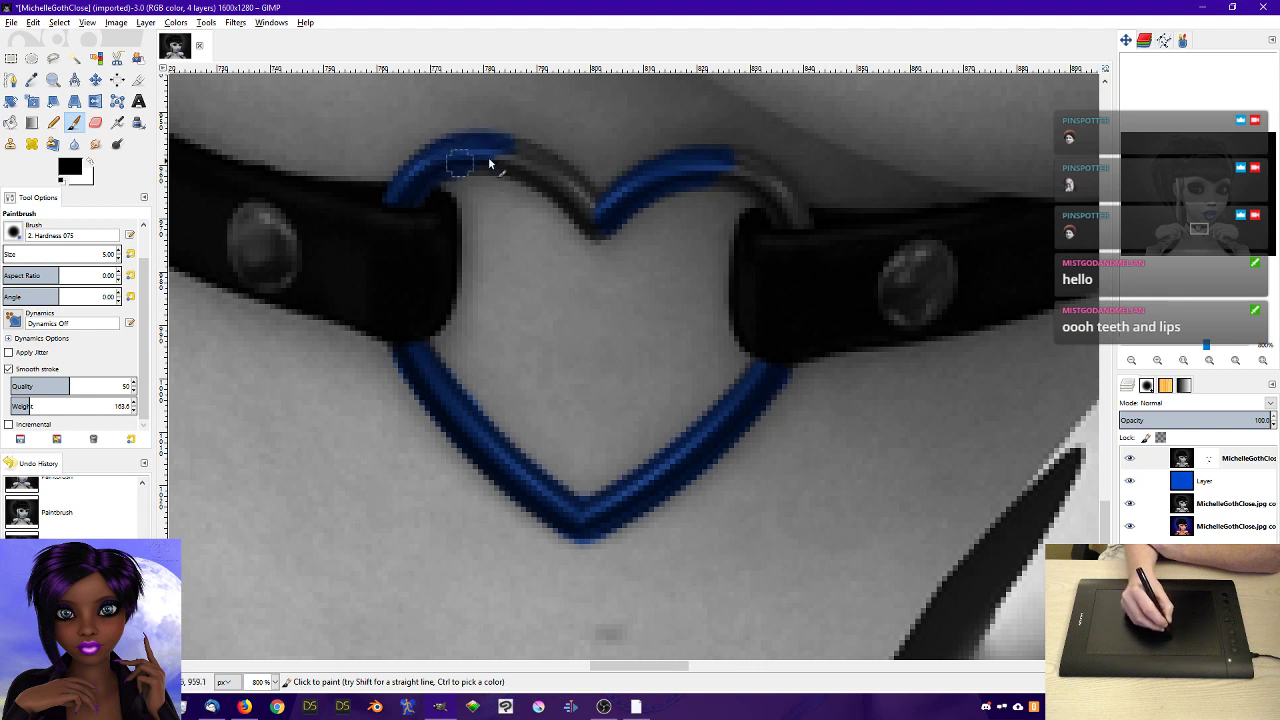
{"action": "mouse_move", "coordinate": [476, 162]}
{"action": "left_mouse_down"}
{"action": "mouse_move", "coordinate": [540, 168]}
{"action": "mouse_move", "coordinate": [510, 150]}
{"action": "mouse_move", "coordinate": [581, 200]}
{"action": "mouse_move", "coordinate": [511, 148]}
{"action": "mouse_move", "coordinate": [540, 158]}
{"action": "mouse_move", "coordinate": [563, 178]}
{"action": "mouse_move", "coordinate": [520, 150]}
{"action": "mouse_move", "coordinate": [592, 208]}
{"action": "left_mouse_up"}
{"action": "left_click_drag", "start_coordinate": [533, 156], "coordinate": [594, 206]}
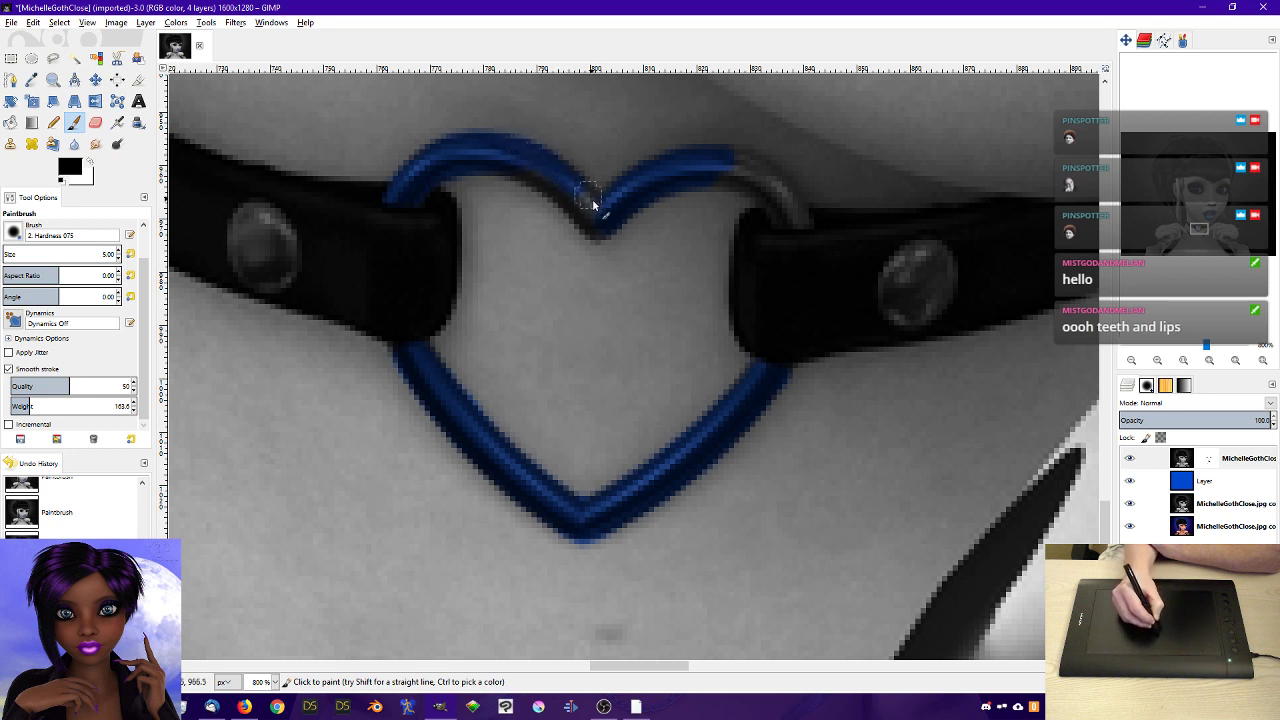
{"action": "mouse_move", "coordinate": [552, 168]}
{"action": "left_mouse_down"}
{"action": "mouse_move", "coordinate": [605, 211]}
{"action": "mouse_move", "coordinate": [565, 173]}
{"action": "mouse_move", "coordinate": [588, 208]}
{"action": "mouse_move", "coordinate": [510, 162]}
{"action": "mouse_move", "coordinate": [596, 232]}
{"action": "left_mouse_up"}
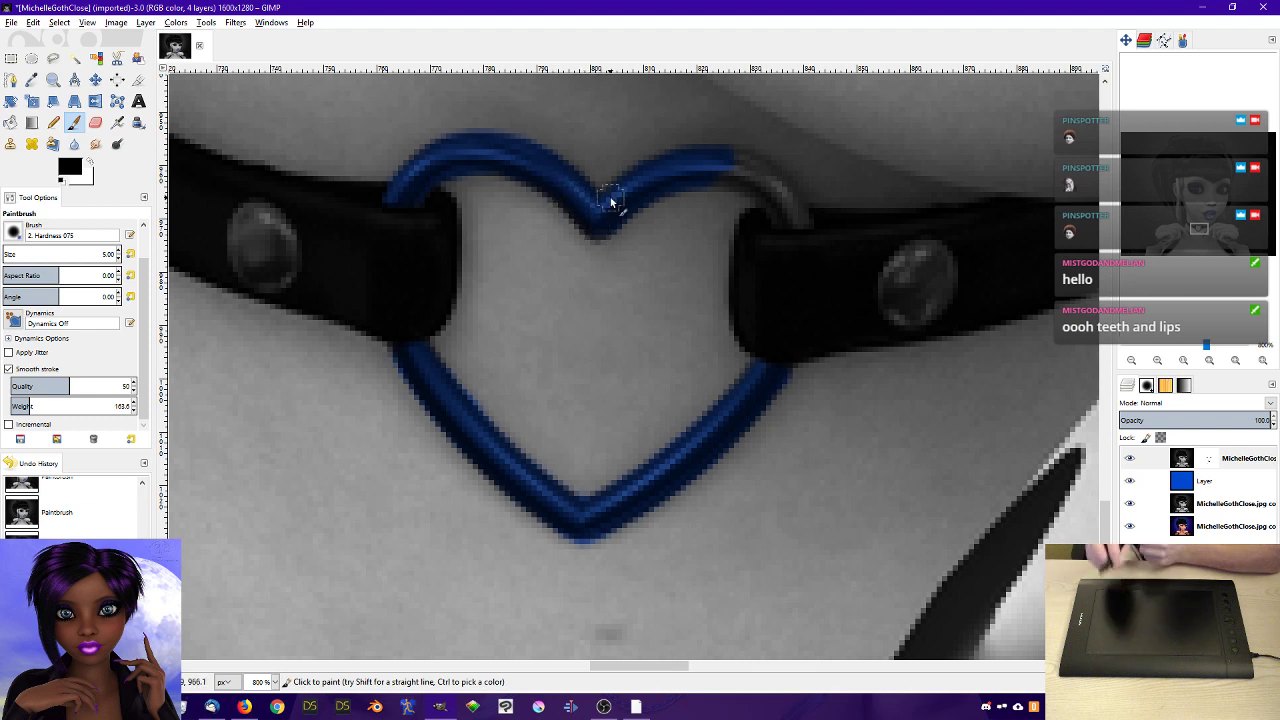
{"action": "left_click", "coordinate": [611, 202], "text": "ctrl"}
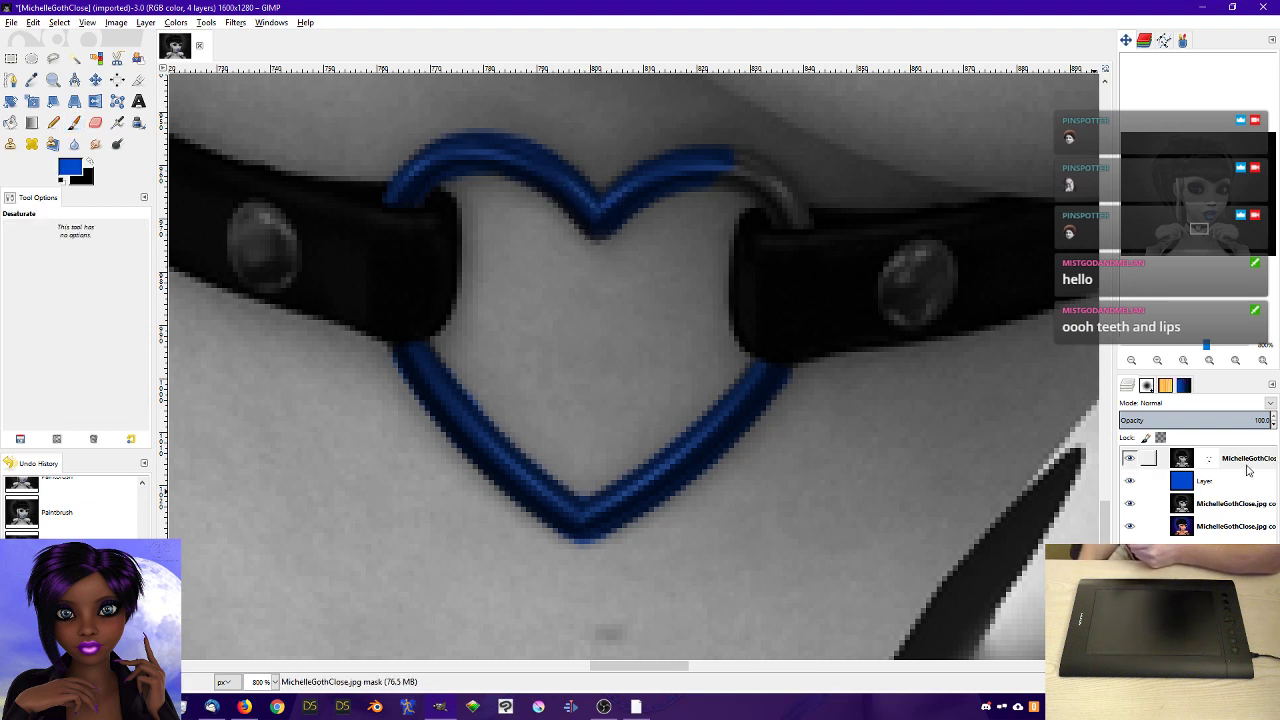
- Reset the colours to black and white and paint the mask black over the remaining outer part of the heart ring's upper right lobe
{"action": "right_click", "coordinate": [1211, 467]}
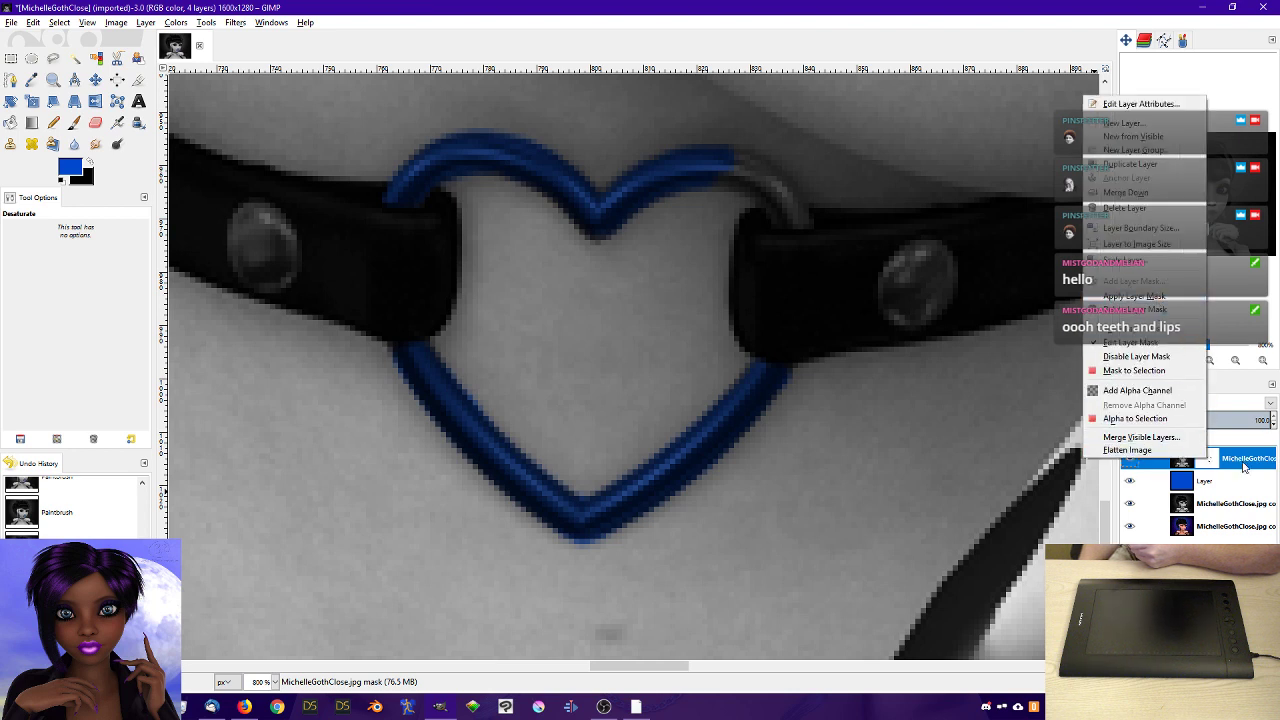
{"action": "left_click", "coordinate": [1245, 467]}
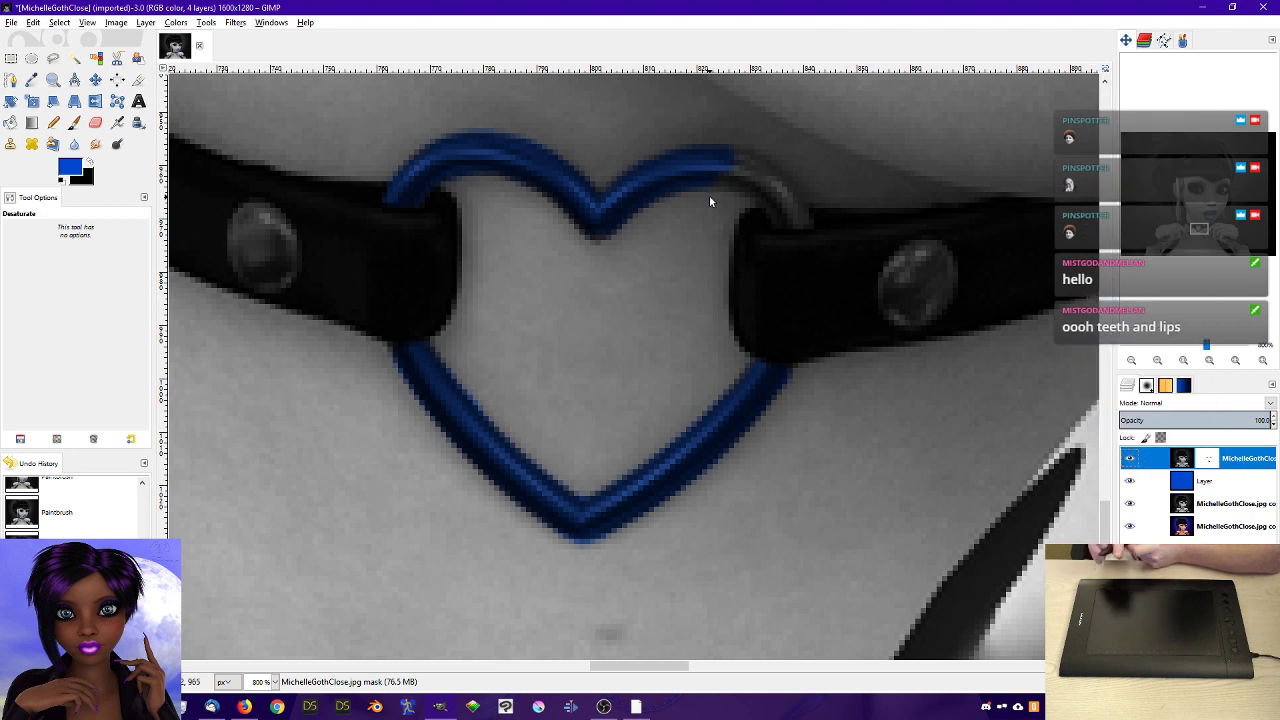
{"action": "key", "text": "p"}
{"action": "key", "text": "d"}
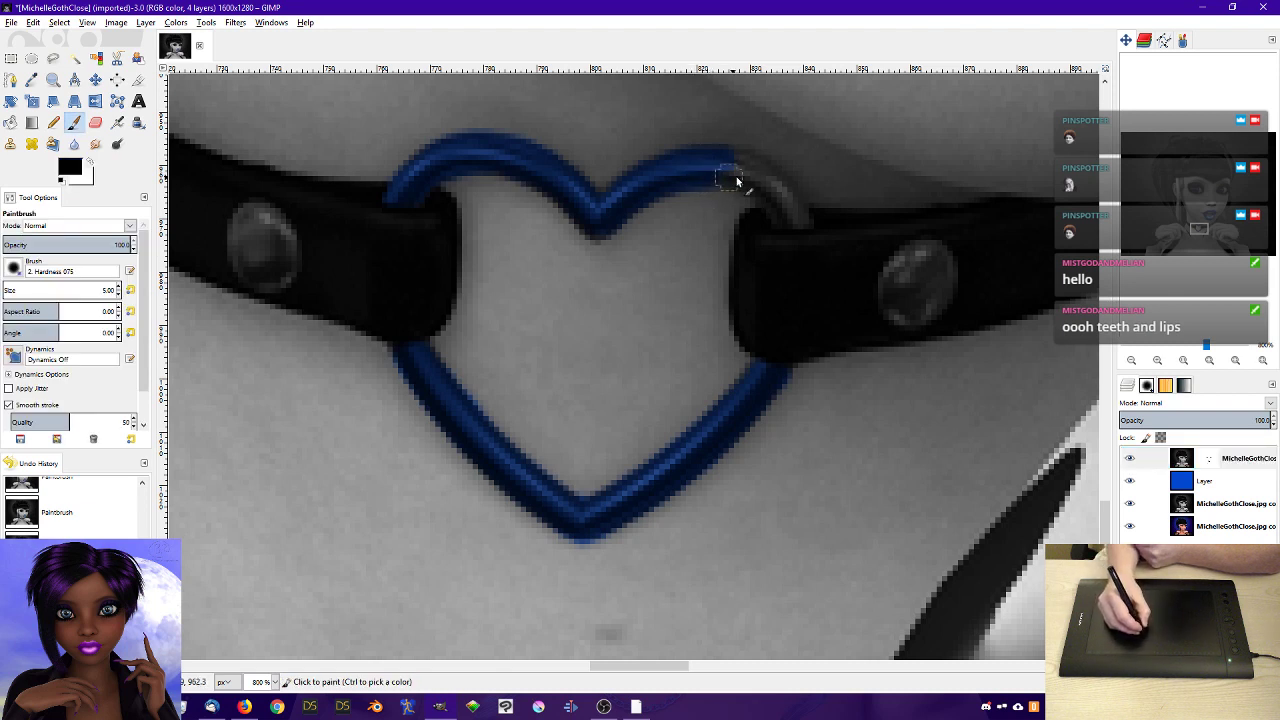
{"action": "left_click_drag", "start_coordinate": [736, 177], "coordinate": [768, 175]}
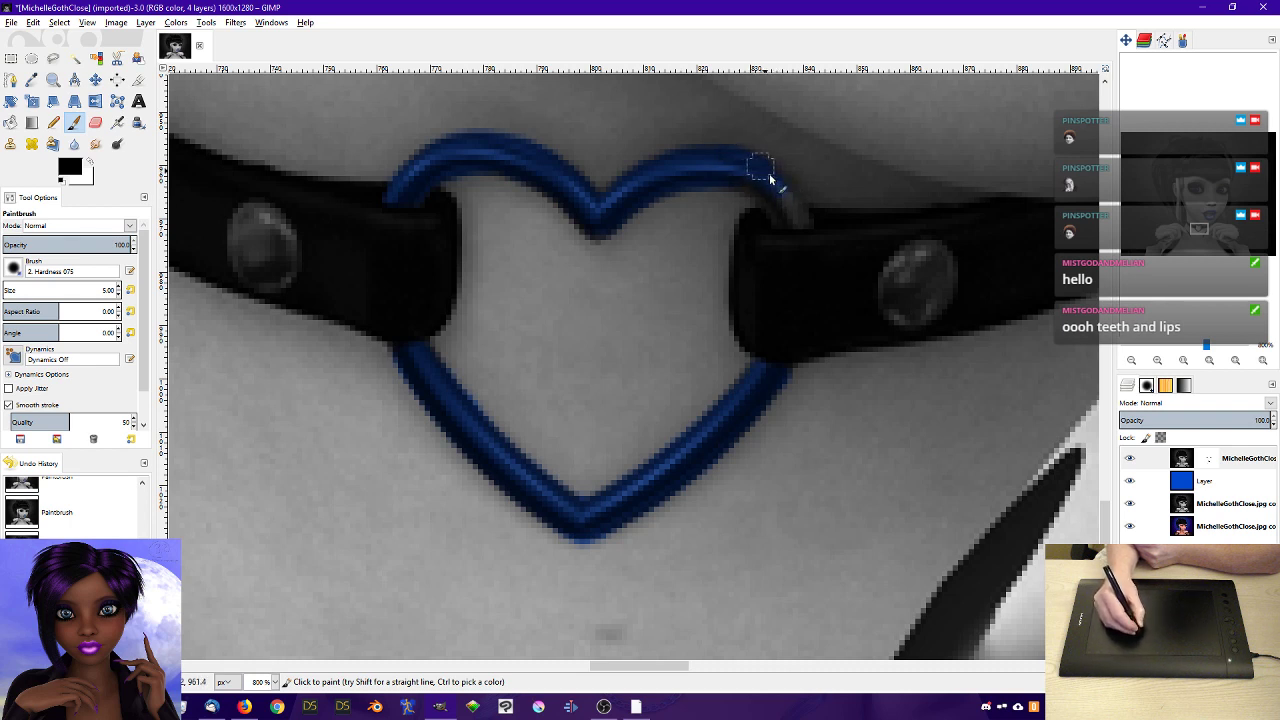
{"action": "left_click_drag", "start_coordinate": [770, 178], "coordinate": [785, 193]}
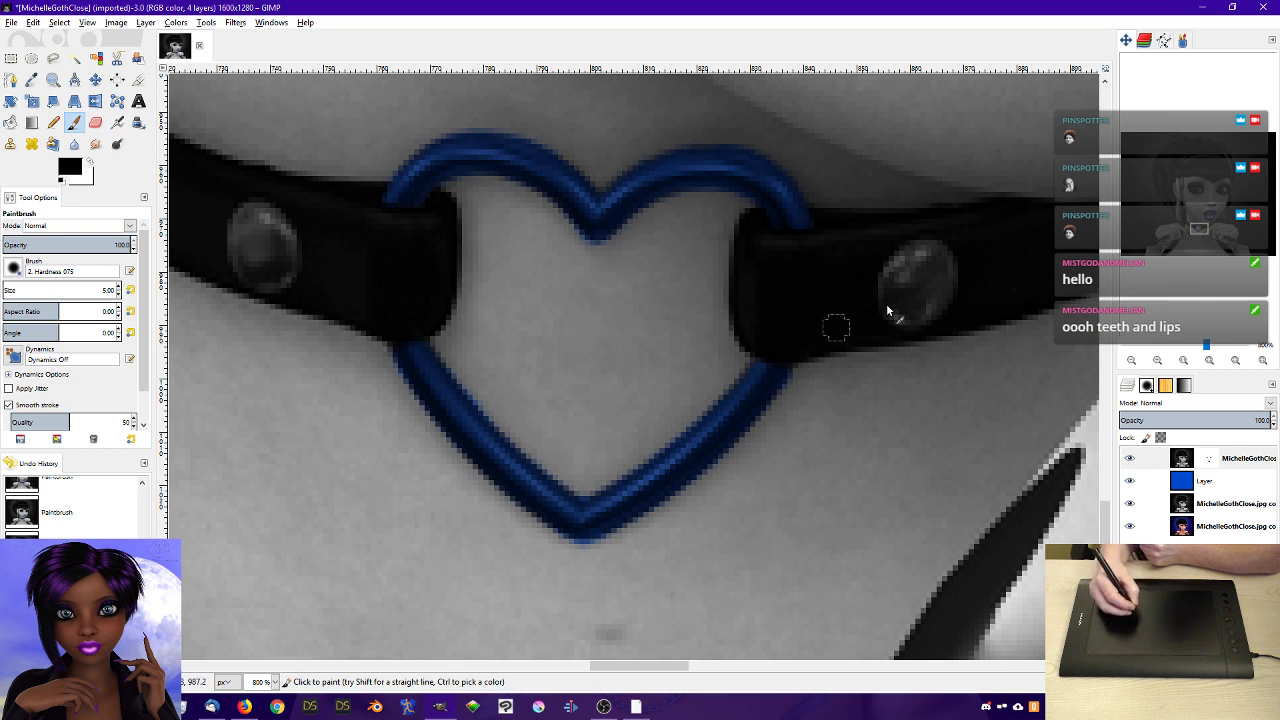
- Paint the mask black over the choker stud right of the heart ring, turning off the brush's Smooth stroke option
{"action": "mouse_move", "coordinate": [906, 289]}
{"action": "left_mouse_down"}
{"action": "mouse_move", "coordinate": [939, 256]}
{"action": "mouse_move", "coordinate": [908, 272]}
{"action": "left_mouse_up"}
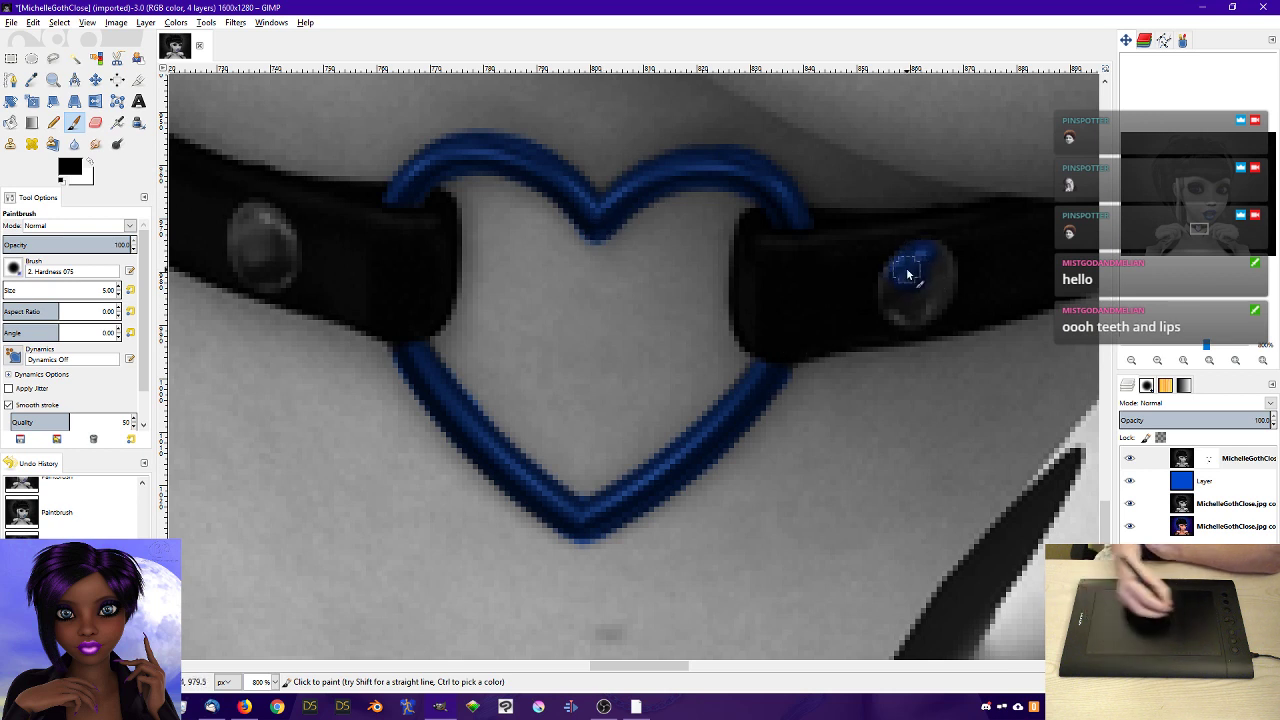
{"action": "left_click", "coordinate": [9, 405]}
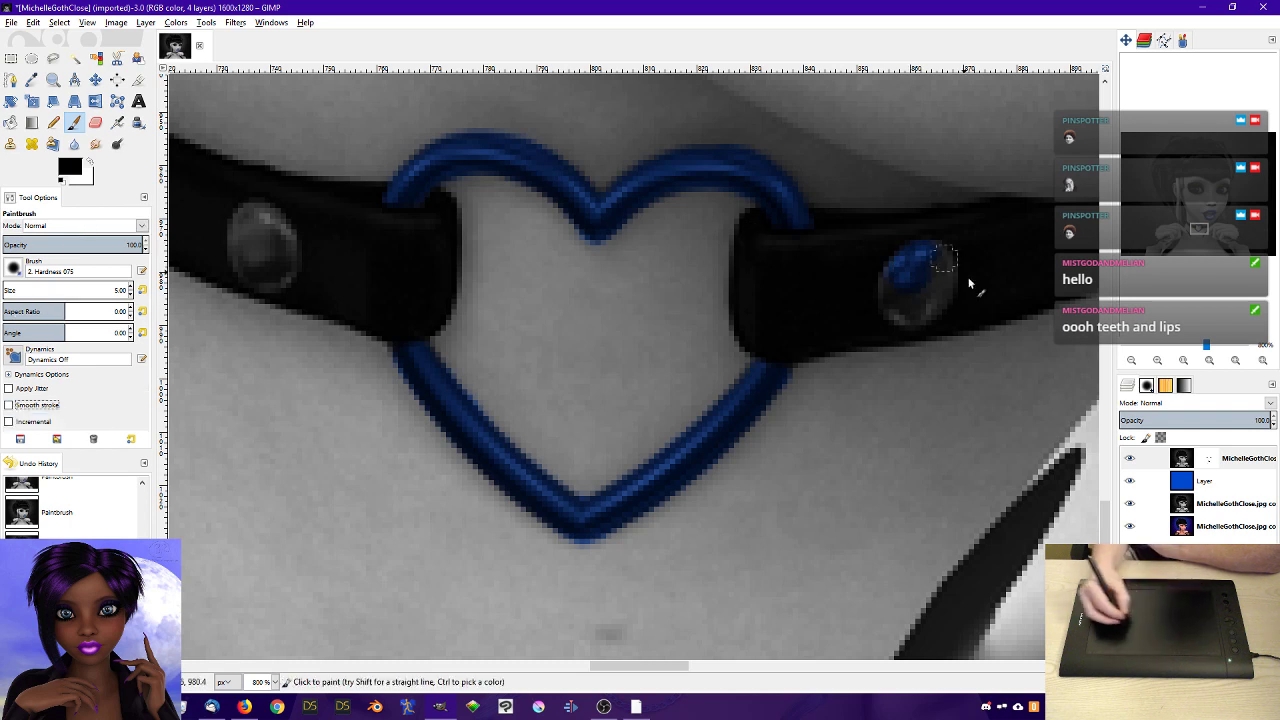
{"action": "mouse_move", "coordinate": [908, 271]}
{"action": "left_mouse_down"}
{"action": "mouse_move", "coordinate": [891, 286]}
{"action": "mouse_move", "coordinate": [903, 309]}
{"action": "mouse_move", "coordinate": [945, 268]}
{"action": "left_mouse_up"}
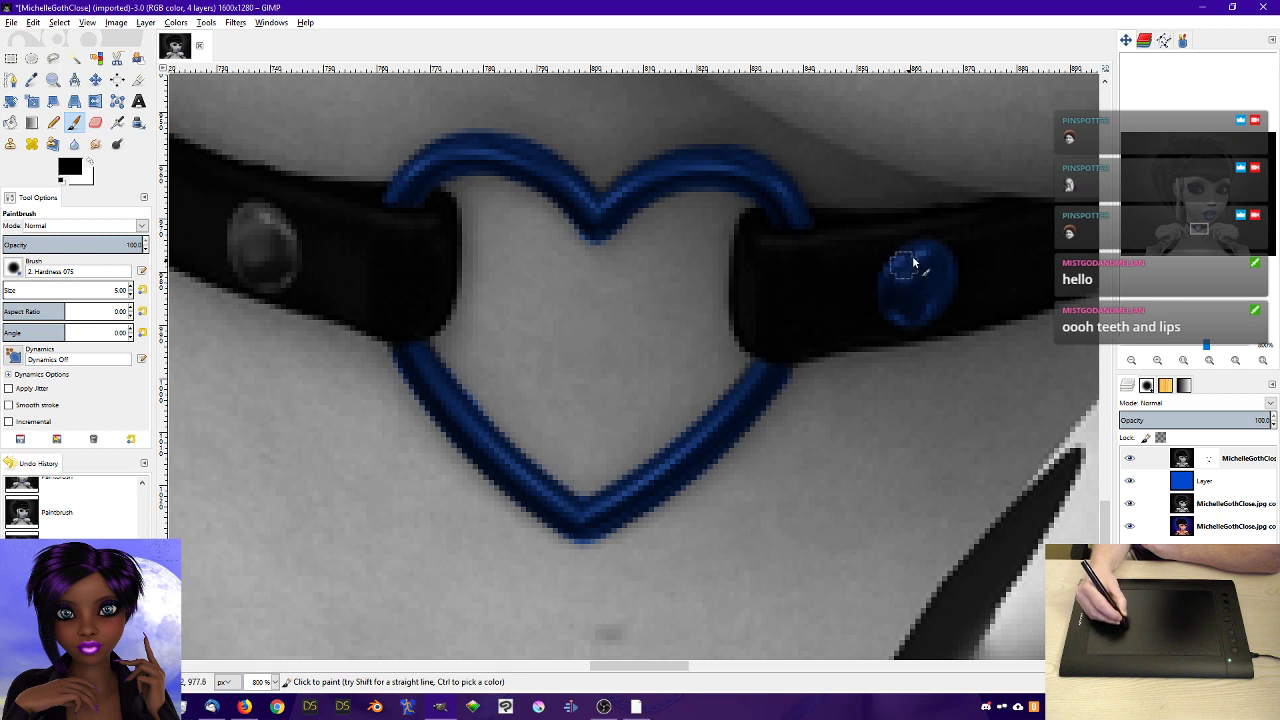
- Paint the mask black over the choker stud left of the heart ring with the size 5 brush
{"action": "left_click_drag", "start_coordinate": [1198, 231], "coordinate": [1196, 230]}
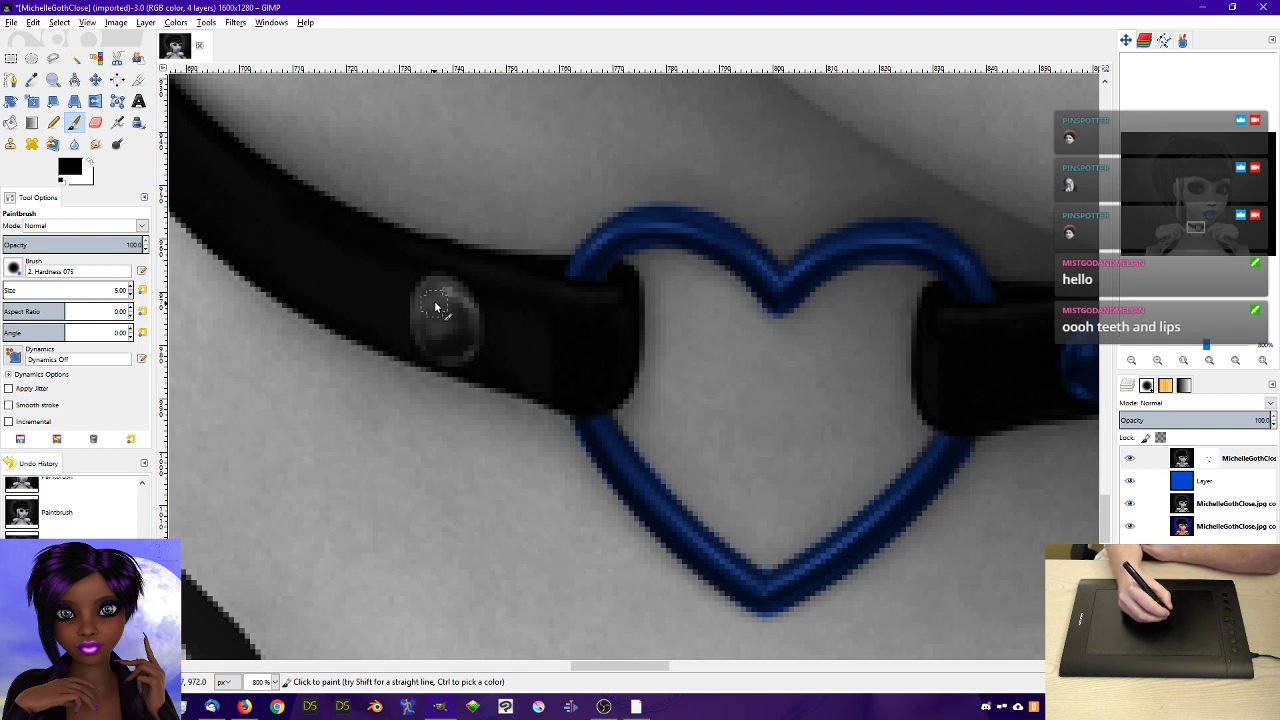
{"action": "mouse_move", "coordinate": [436, 314]}
{"action": "left_mouse_down"}
{"action": "mouse_move", "coordinate": [422, 298]}
{"action": "mouse_move", "coordinate": [444, 293]}
{"action": "left_mouse_up"}
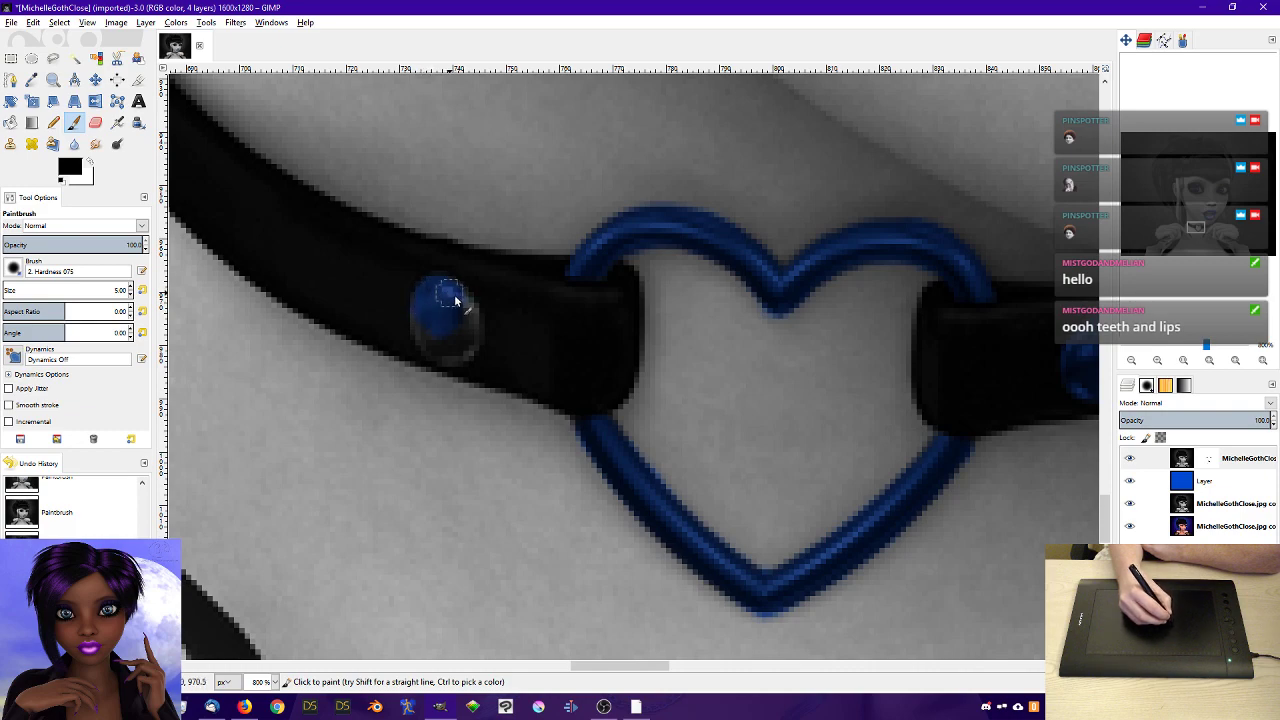
{"action": "mouse_move", "coordinate": [1200, 227]}
{"action": "left_mouse_down"}
{"action": "mouse_move", "coordinate": [1213, 216]}
{"action": "mouse_move", "coordinate": [1196, 228]}
{"action": "left_mouse_up"}
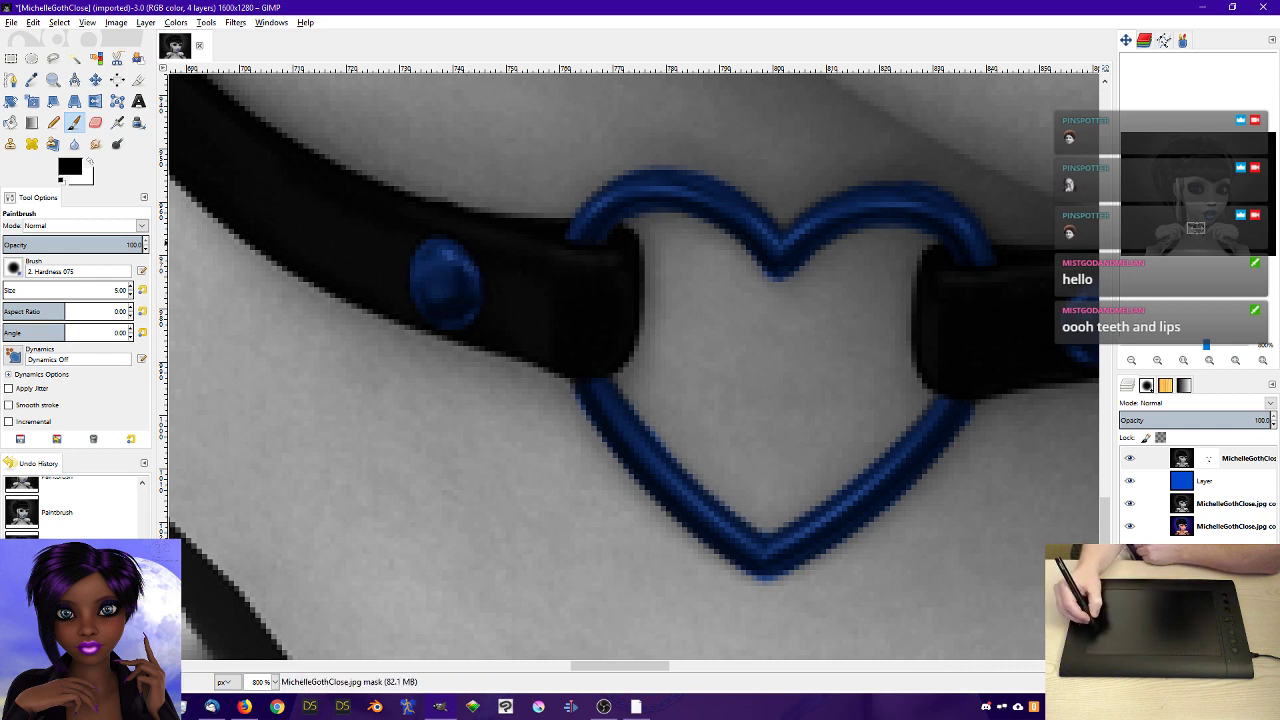
- Paint the mask black over the tip and middle of the long fingernail to the lower right of the heart ring
{"action": "mouse_move", "coordinate": [1196, 228]}
{"action": "left_mouse_down"}
{"action": "mouse_move", "coordinate": [1190, 212]}
{"action": "mouse_move", "coordinate": [1222, 211]}
{"action": "mouse_move", "coordinate": [1179, 203]}
{"action": "mouse_move", "coordinate": [1198, 206]}
{"action": "left_mouse_up"}
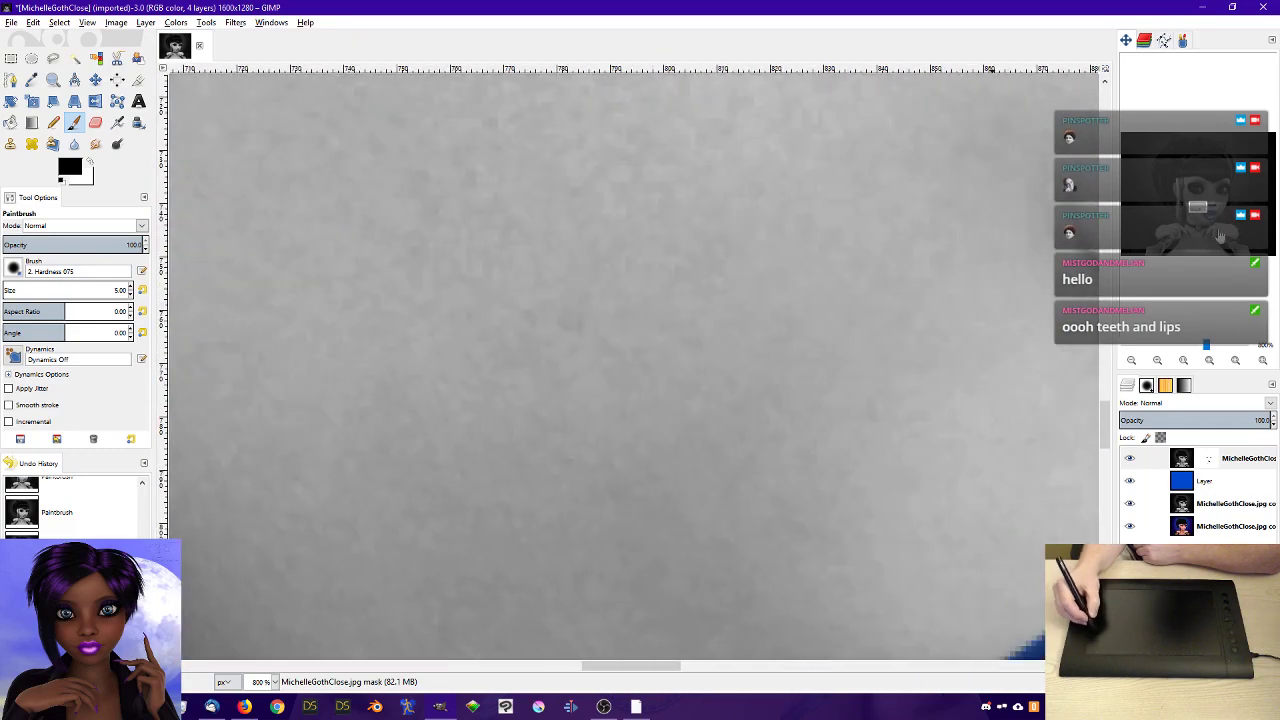
{"action": "left_click", "coordinate": [1131, 362]}
{"action": "left_click", "coordinate": [1133, 361]}
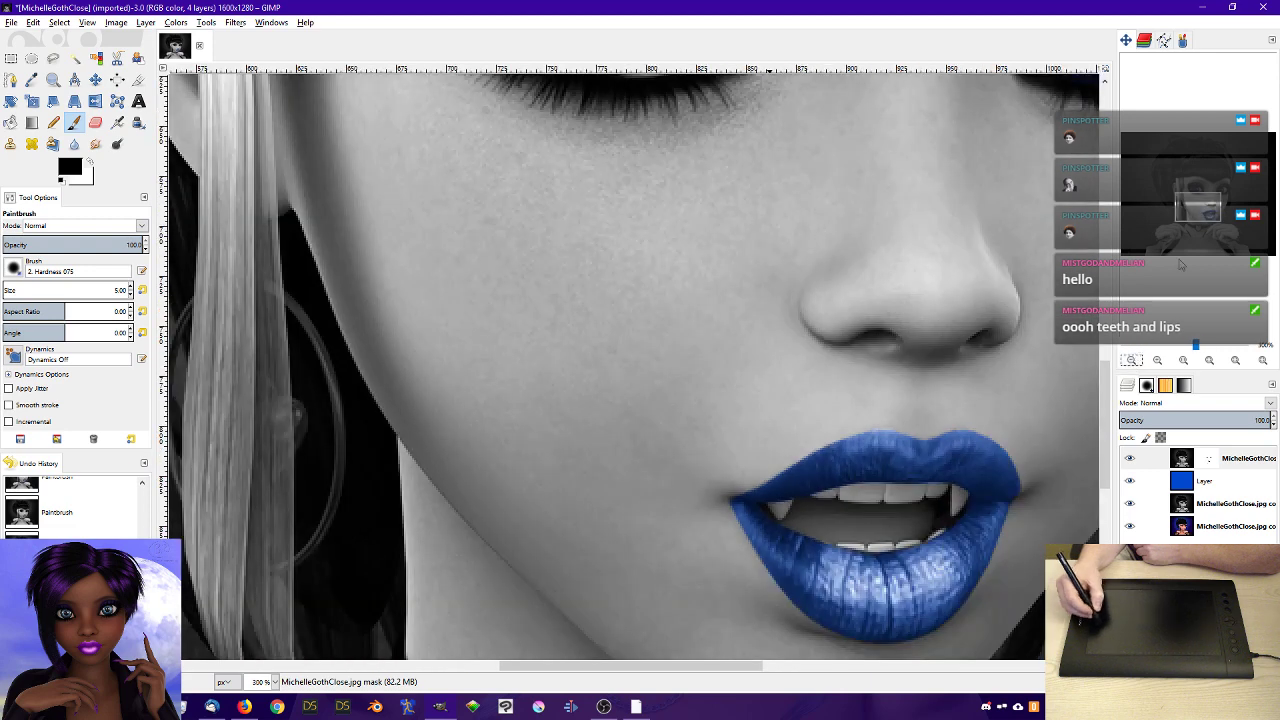
{"action": "left_click_drag", "start_coordinate": [1203, 207], "coordinate": [1187, 236]}
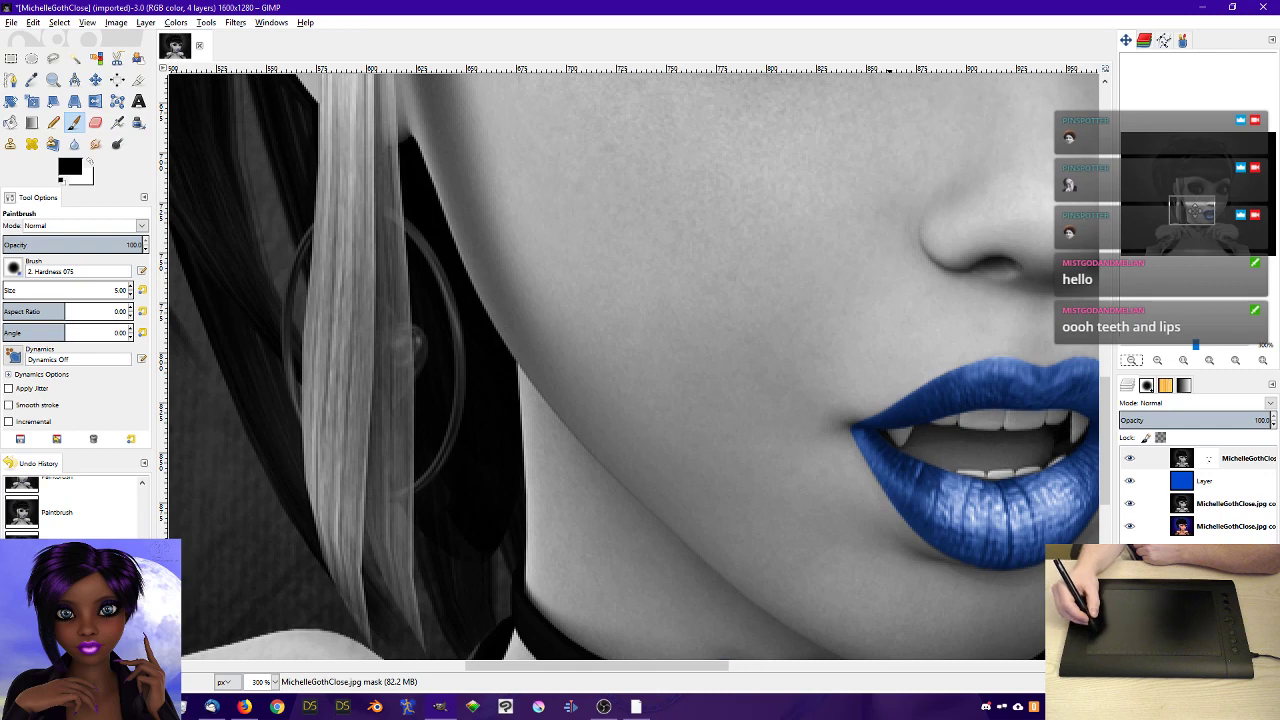
{"action": "mouse_move", "coordinate": [1196, 206]}
{"action": "left_mouse_down"}
{"action": "mouse_move", "coordinate": [1172, 237]}
{"action": "mouse_move", "coordinate": [1197, 219]}
{"action": "left_mouse_up"}
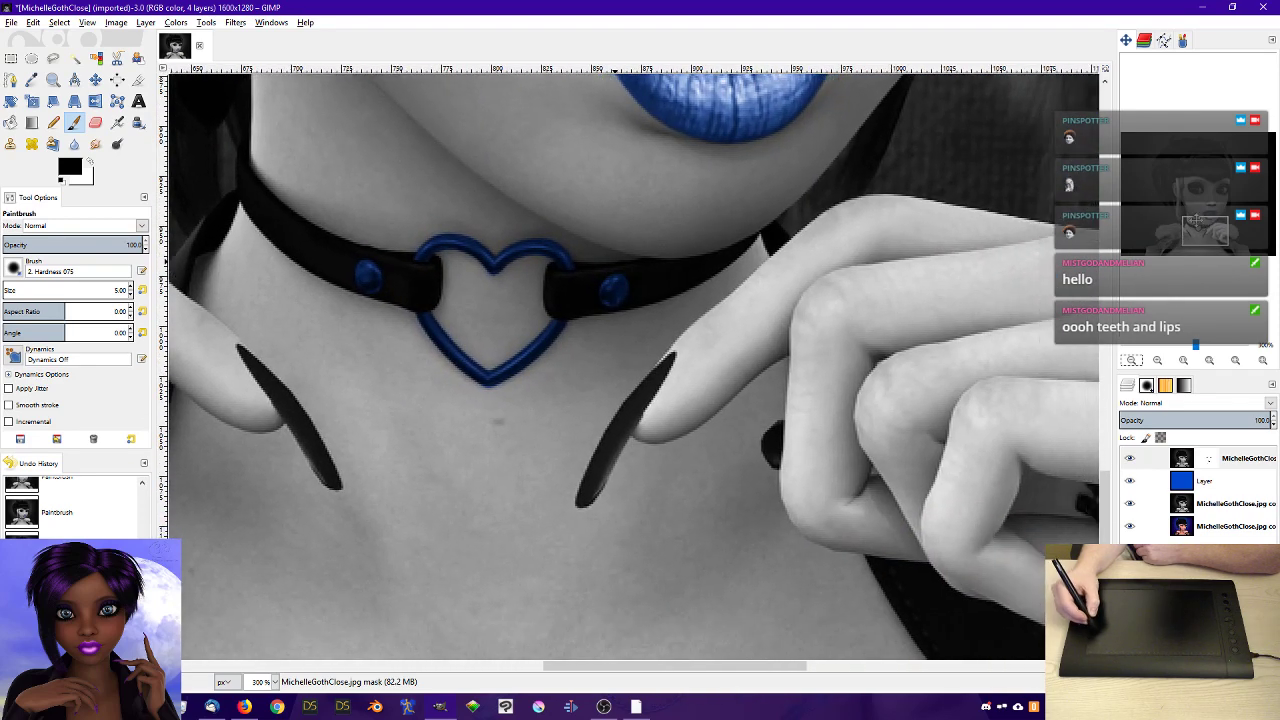
{"action": "left_click", "coordinate": [1157, 362]}
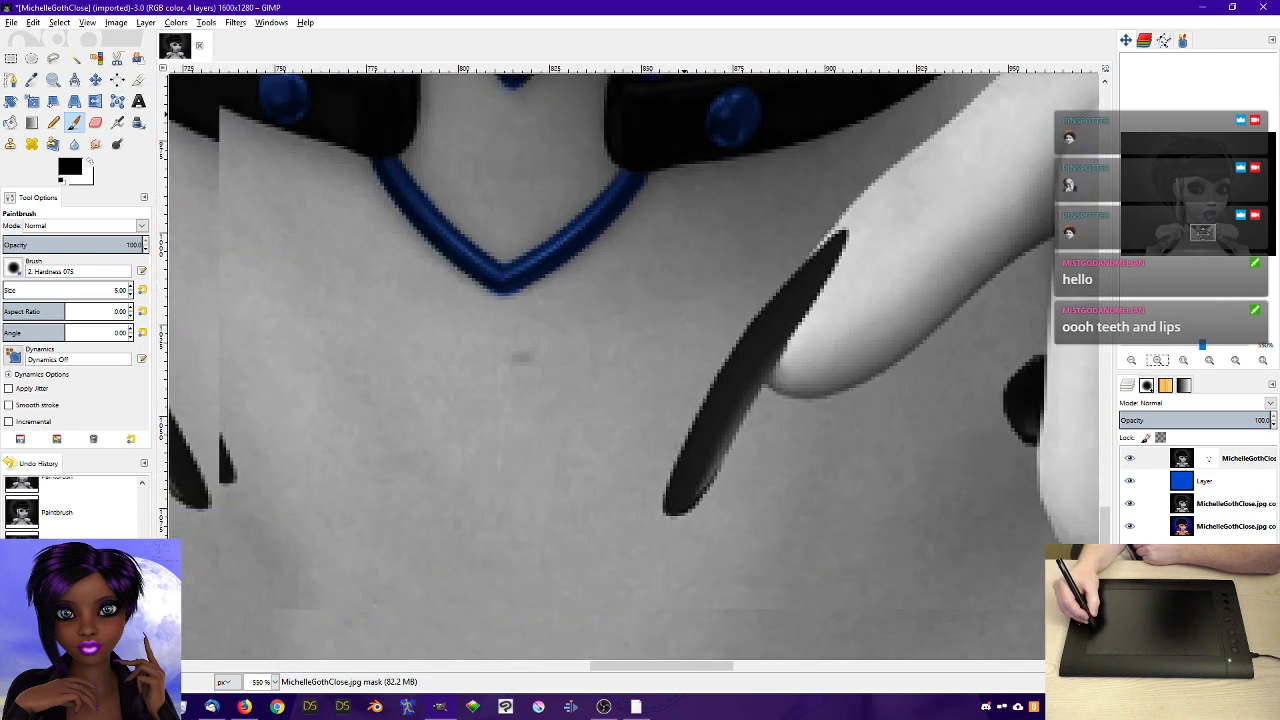
{"action": "left_click", "coordinate": [1157, 362]}
{"action": "left_click", "coordinate": [1157, 362]}
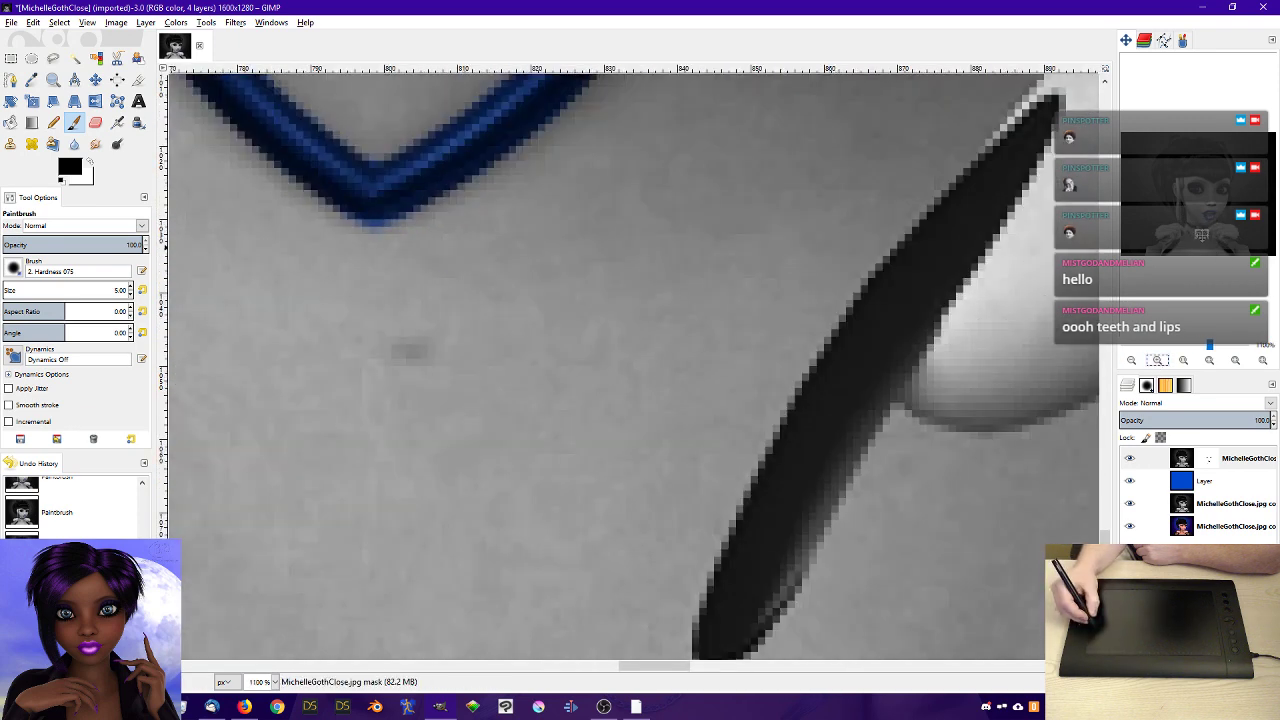
{"action": "left_click_drag", "start_coordinate": [1202, 235], "coordinate": [1203, 236]}
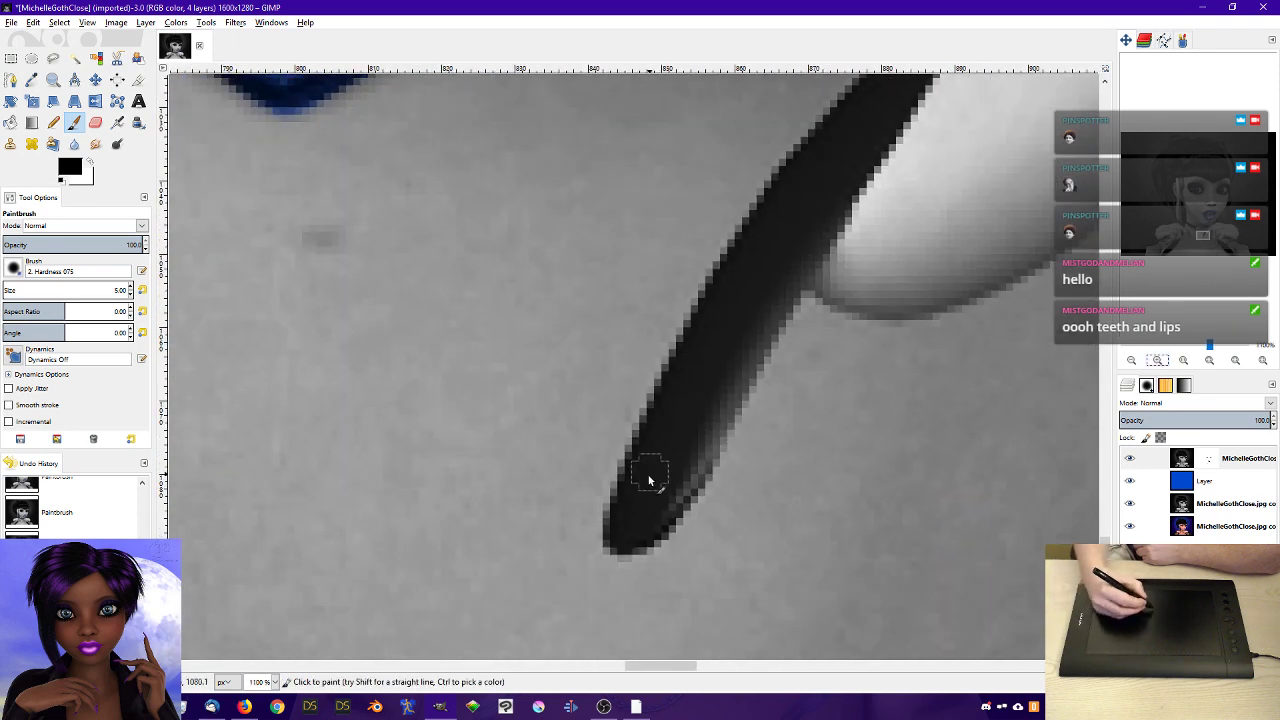
{"action": "mouse_move", "coordinate": [651, 474]}
{"action": "left_mouse_down"}
{"action": "mouse_move", "coordinate": [732, 330]}
{"action": "mouse_move", "coordinate": [651, 484]}
{"action": "left_mouse_up"}
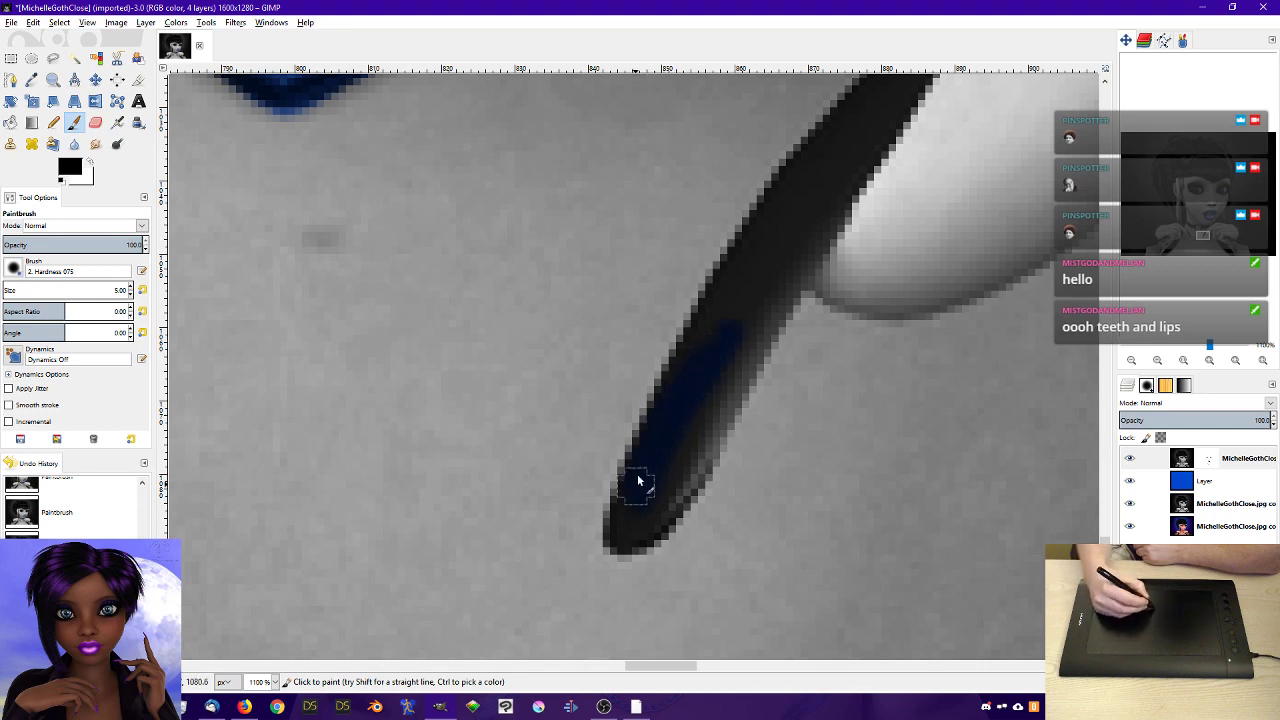
{"action": "mouse_move", "coordinate": [706, 341]}
{"action": "left_mouse_down"}
{"action": "mouse_move", "coordinate": [795, 215]}
{"action": "mouse_move", "coordinate": [759, 302]}
{"action": "mouse_move", "coordinate": [695, 386]}
{"action": "mouse_move", "coordinate": [685, 375]}
{"action": "mouse_move", "coordinate": [754, 252]}
{"action": "mouse_move", "coordinate": [820, 159]}
{"action": "mouse_move", "coordinate": [720, 343]}
{"action": "mouse_move", "coordinate": [848, 160]}
{"action": "mouse_move", "coordinate": [731, 348]}
{"action": "mouse_move", "coordinate": [788, 293]}
{"action": "mouse_move", "coordinate": [704, 424]}
{"action": "mouse_move", "coordinate": [803, 268]}
{"action": "mouse_move", "coordinate": [712, 429]}
{"action": "mouse_move", "coordinate": [745, 359]}
{"action": "mouse_move", "coordinate": [720, 431]}
{"action": "mouse_move", "coordinate": [880, 129]}
{"action": "mouse_move", "coordinate": [734, 330]}
{"action": "mouse_move", "coordinate": [626, 531]}
{"action": "mouse_move", "coordinate": [633, 483]}
{"action": "mouse_move", "coordinate": [621, 542]}
{"action": "mouse_move", "coordinate": [677, 498]}
{"action": "mouse_move", "coordinate": [637, 544]}
{"action": "mouse_move", "coordinate": [672, 511]}
{"action": "mouse_move", "coordinate": [650, 534]}
{"action": "mouse_move", "coordinate": [696, 478]}
{"action": "mouse_move", "coordinate": [681, 503]}
{"action": "mouse_move", "coordinate": [716, 441]}
{"action": "mouse_move", "coordinate": [689, 491]}
{"action": "mouse_move", "coordinate": [664, 491]}
{"action": "mouse_move", "coordinate": [685, 404]}
{"action": "mouse_move", "coordinate": [619, 506]}
{"action": "mouse_move", "coordinate": [743, 306]}
{"action": "left_mouse_up"}
{"action": "mouse_move", "coordinate": [666, 415]}
{"action": "left_mouse_down"}
{"action": "mouse_move", "coordinate": [717, 306]}
{"action": "mouse_move", "coordinate": [712, 322]}
{"action": "mouse_move", "coordinate": [789, 204]}
{"action": "left_mouse_up"}
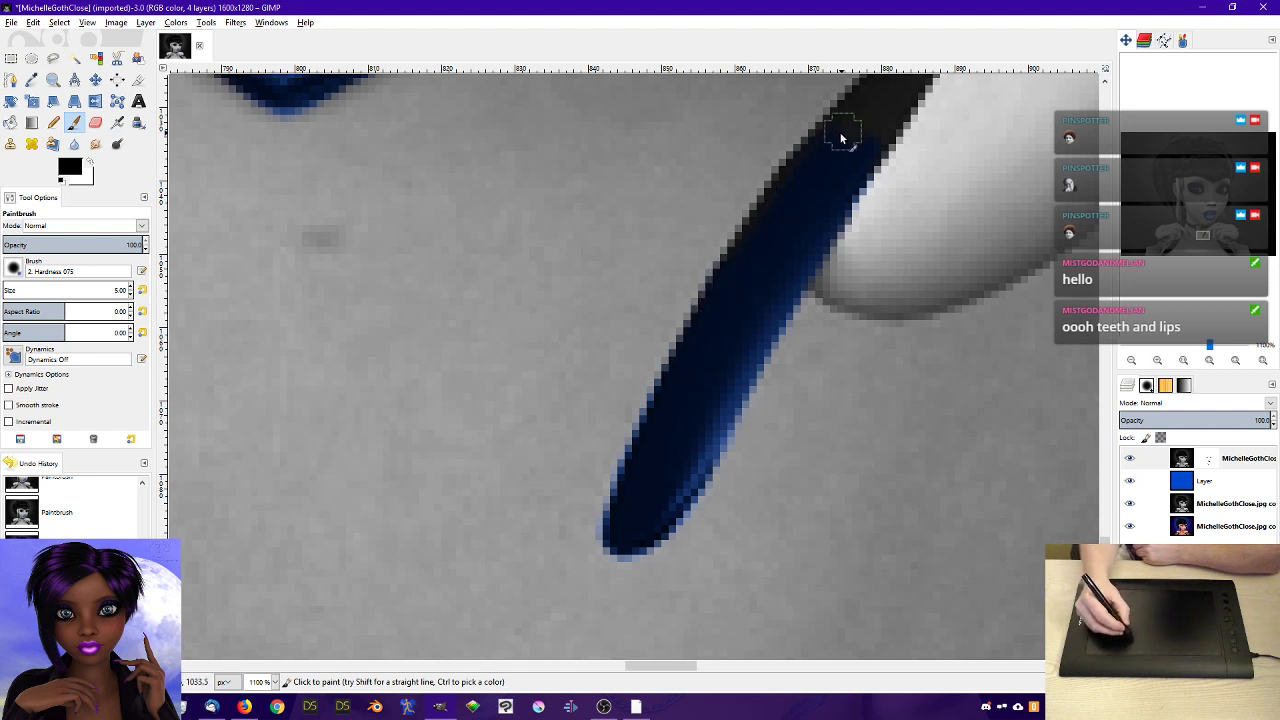
{"action": "mouse_move", "coordinate": [832, 139]}
{"action": "left_mouse_down"}
{"action": "mouse_move", "coordinate": [767, 214]}
{"action": "mouse_move", "coordinate": [790, 180]}
{"action": "mouse_move", "coordinate": [722, 302]}
{"action": "mouse_move", "coordinate": [796, 204]}
{"action": "mouse_move", "coordinate": [703, 335]}
{"action": "left_mouse_up"}
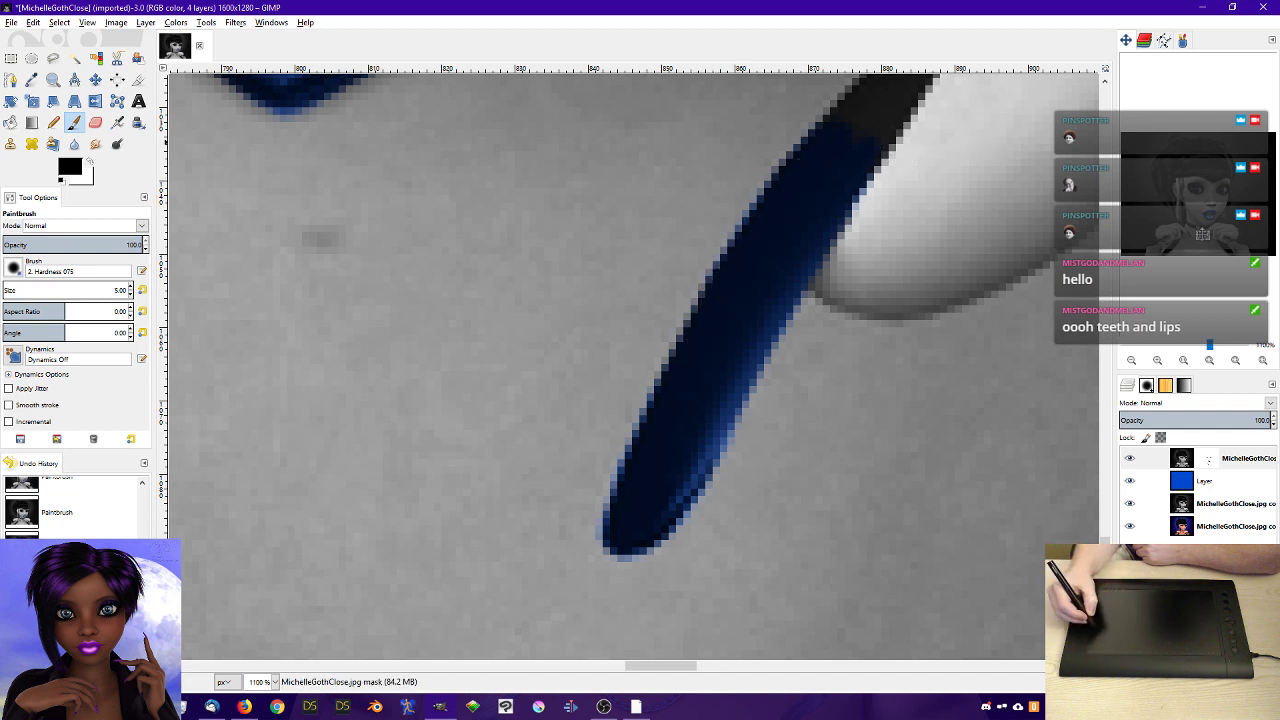
- Paint the mask black over the upper part of the same fingernail, up to its narrow point beside the finger
{"action": "left_click_drag", "start_coordinate": [1203, 234], "coordinate": [1205, 231]}
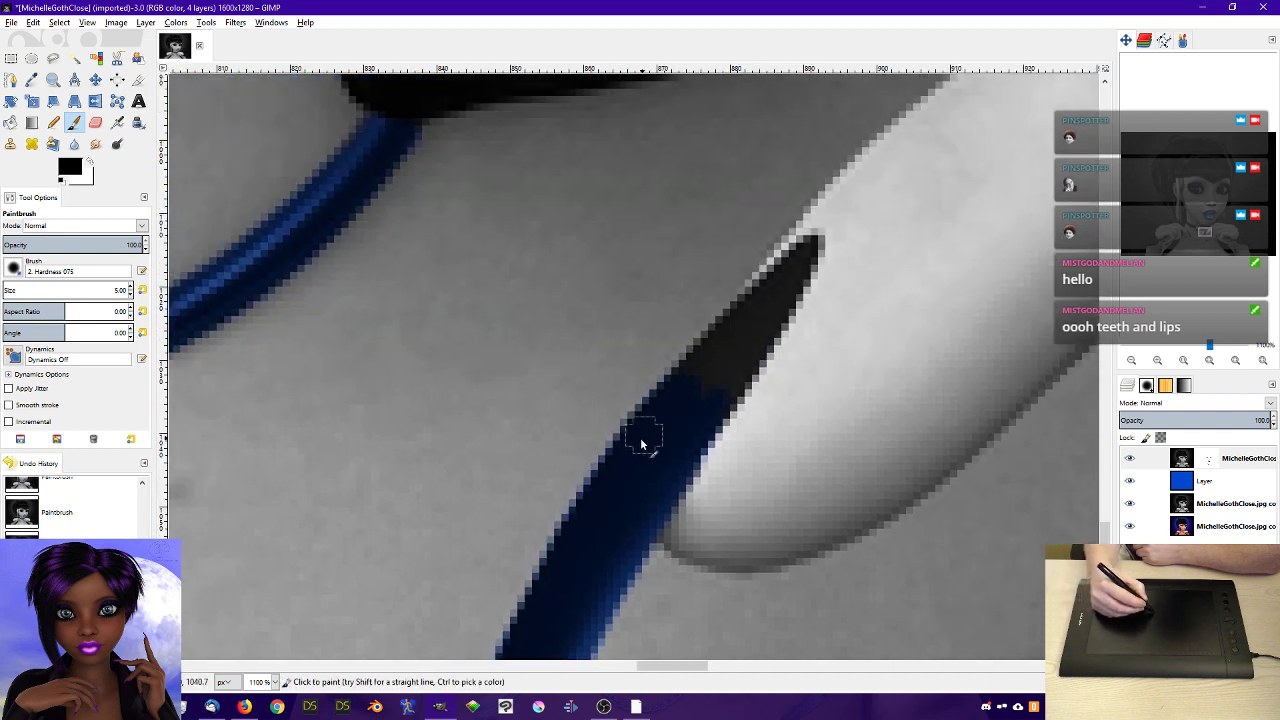
{"action": "mouse_move", "coordinate": [657, 410]}
{"action": "left_mouse_down"}
{"action": "mouse_move", "coordinate": [632, 443]}
{"action": "mouse_move", "coordinate": [778, 283]}
{"action": "mouse_move", "coordinate": [695, 414]}
{"action": "mouse_move", "coordinate": [765, 309]}
{"action": "mouse_move", "coordinate": [712, 420]}
{"action": "mouse_move", "coordinate": [775, 318]}
{"action": "left_mouse_up"}
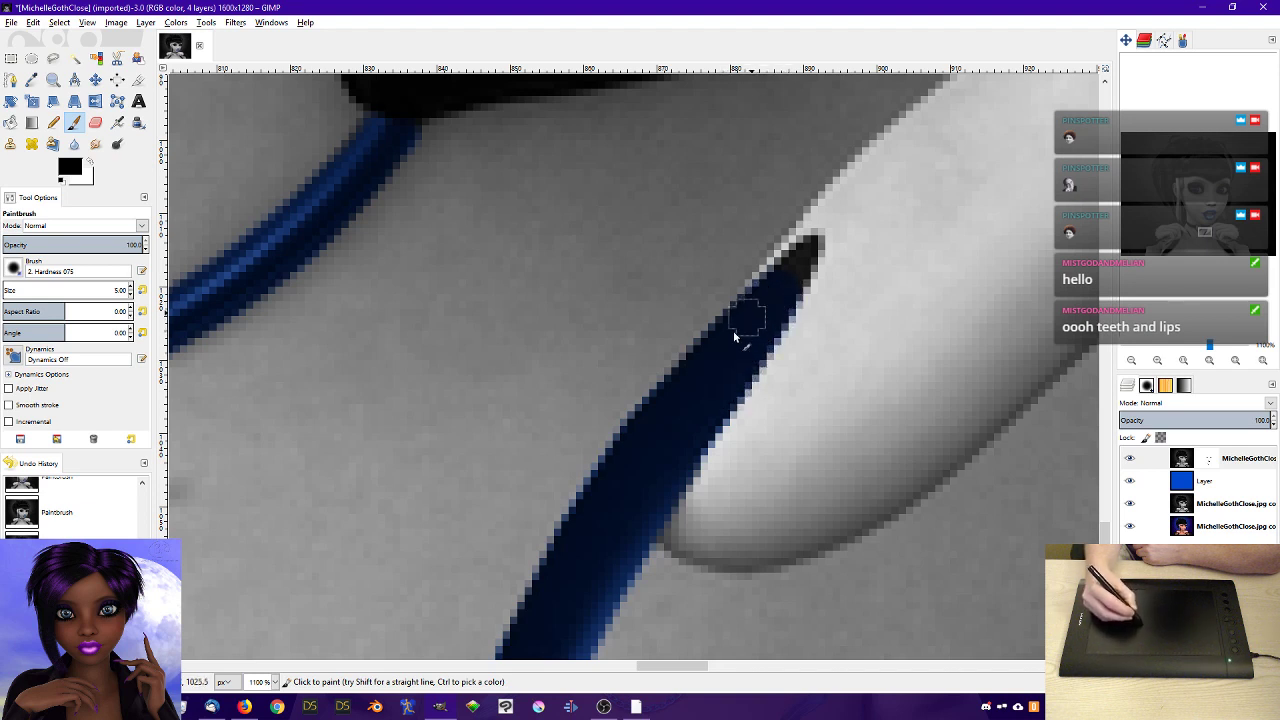
{"action": "left_click_drag", "start_coordinate": [707, 362], "coordinate": [683, 401]}
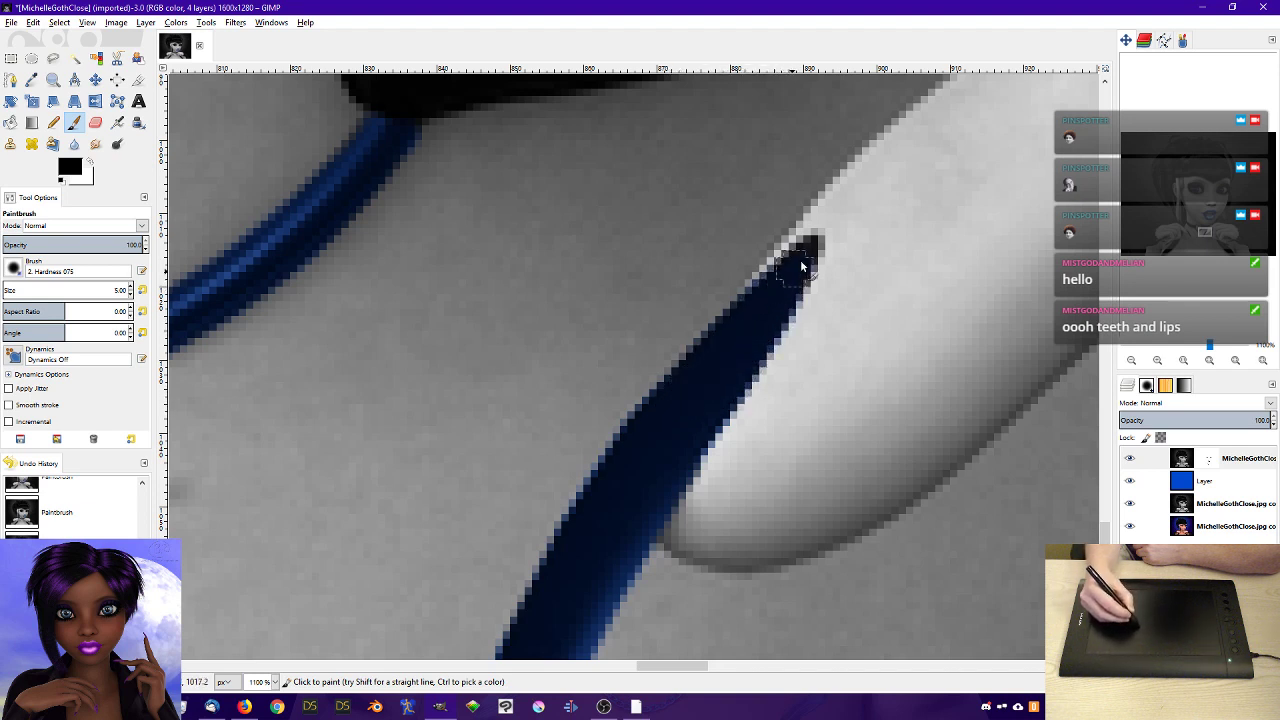
{"action": "left_click_drag", "start_coordinate": [808, 251], "coordinate": [806, 263]}
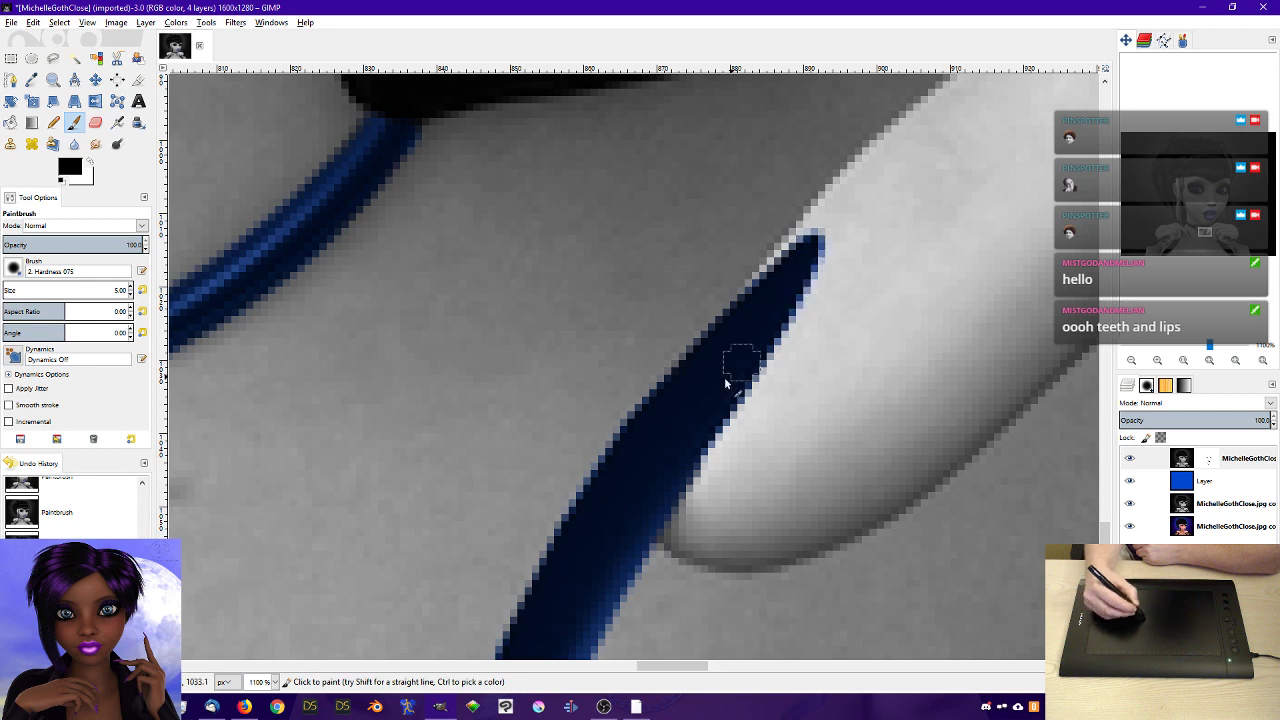
- Paint the mask black over the small, partly hidden dark fingernail beside the neighbouring bent finger
{"action": "left_click_drag", "start_coordinate": [1205, 231], "coordinate": [1212, 235]}
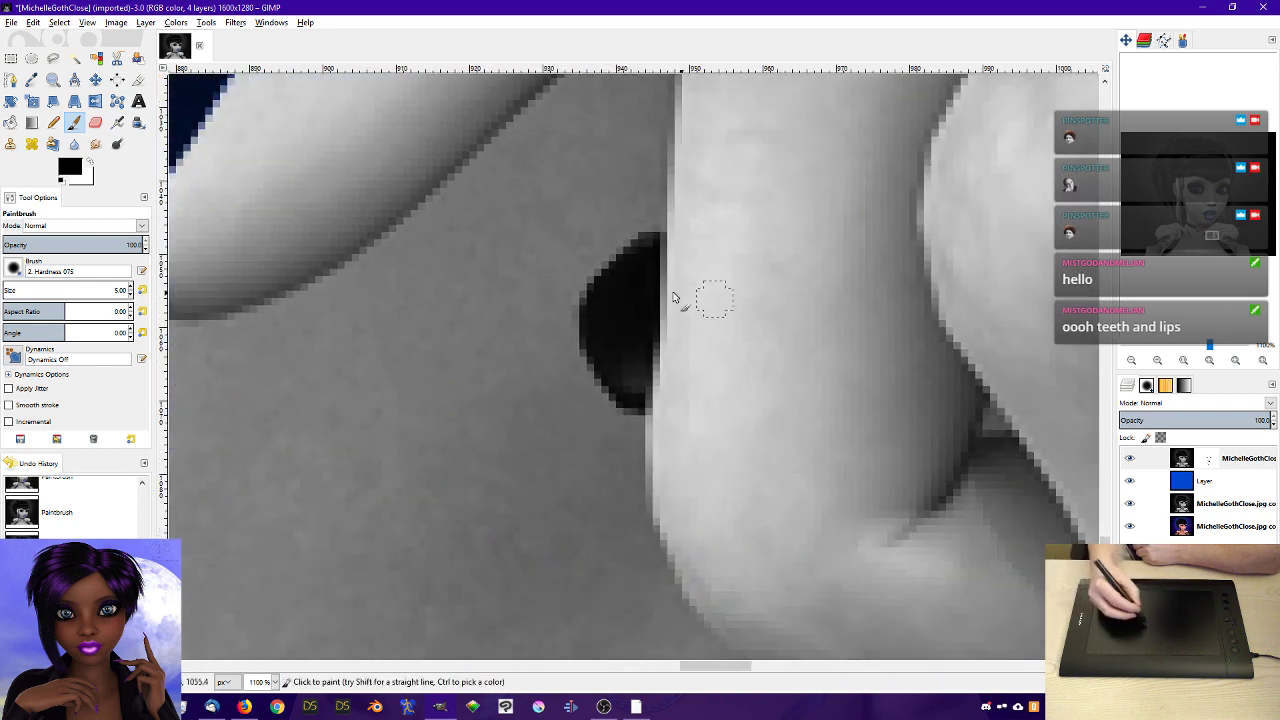
{"action": "mouse_move", "coordinate": [625, 291]}
{"action": "left_mouse_down"}
{"action": "mouse_move", "coordinate": [648, 248]}
{"action": "mouse_move", "coordinate": [601, 300]}
{"action": "mouse_move", "coordinate": [599, 322]}
{"action": "mouse_move", "coordinate": [600, 345]}
{"action": "mouse_move", "coordinate": [628, 371]}
{"action": "mouse_move", "coordinate": [643, 299]}
{"action": "mouse_move", "coordinate": [621, 313]}
{"action": "mouse_move", "coordinate": [645, 270]}
{"action": "mouse_move", "coordinate": [625, 352]}
{"action": "mouse_move", "coordinate": [604, 359]}
{"action": "mouse_move", "coordinate": [627, 394]}
{"action": "mouse_move", "coordinate": [663, 310]}
{"action": "left_mouse_up"}
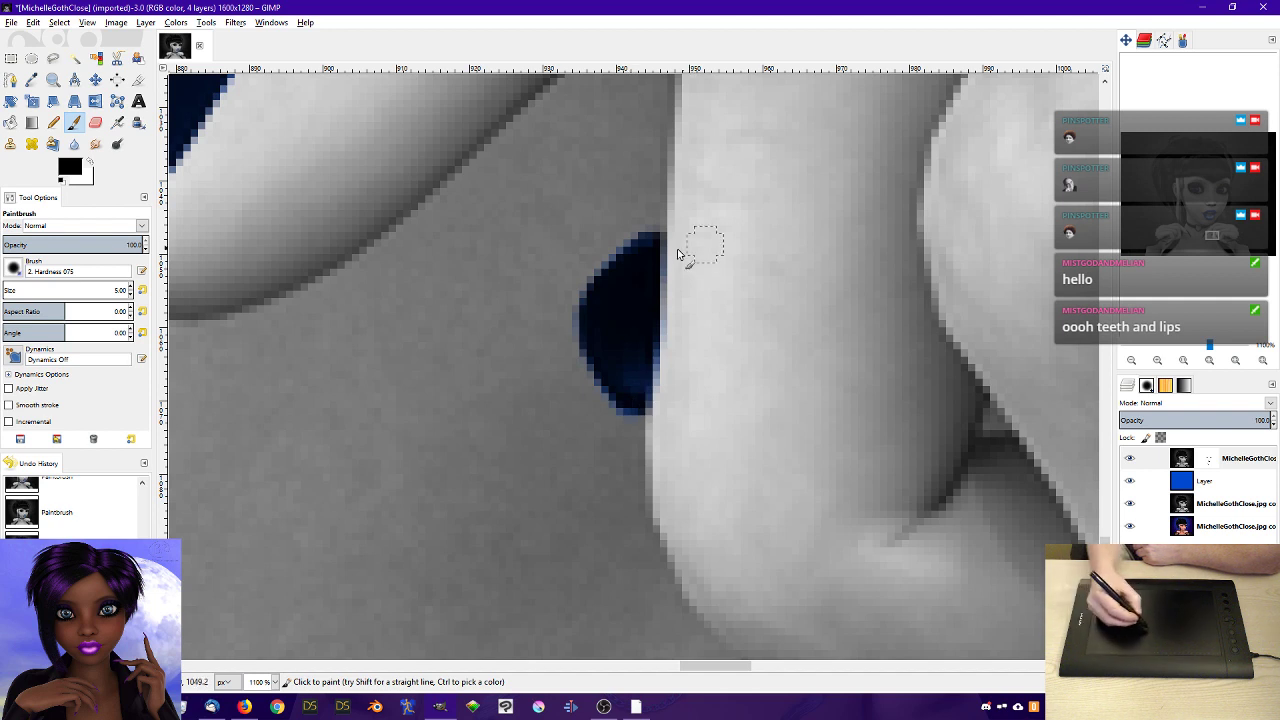
{"action": "left_click_drag", "start_coordinate": [654, 247], "coordinate": [651, 276]}
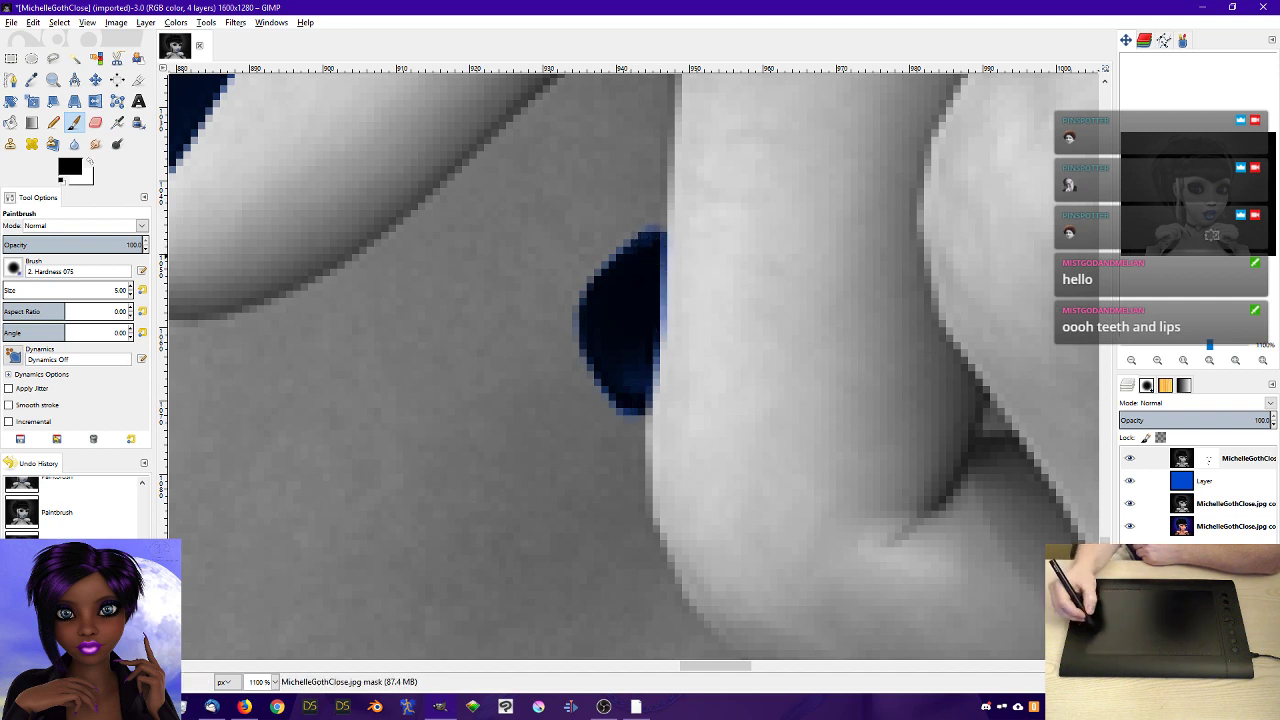
- Paint the mask black over the fingernail overlapping the dark strap, including its lower edge running up beneath the fingertip
{"action": "left_click_drag", "start_coordinate": [1212, 235], "coordinate": [1223, 242]}
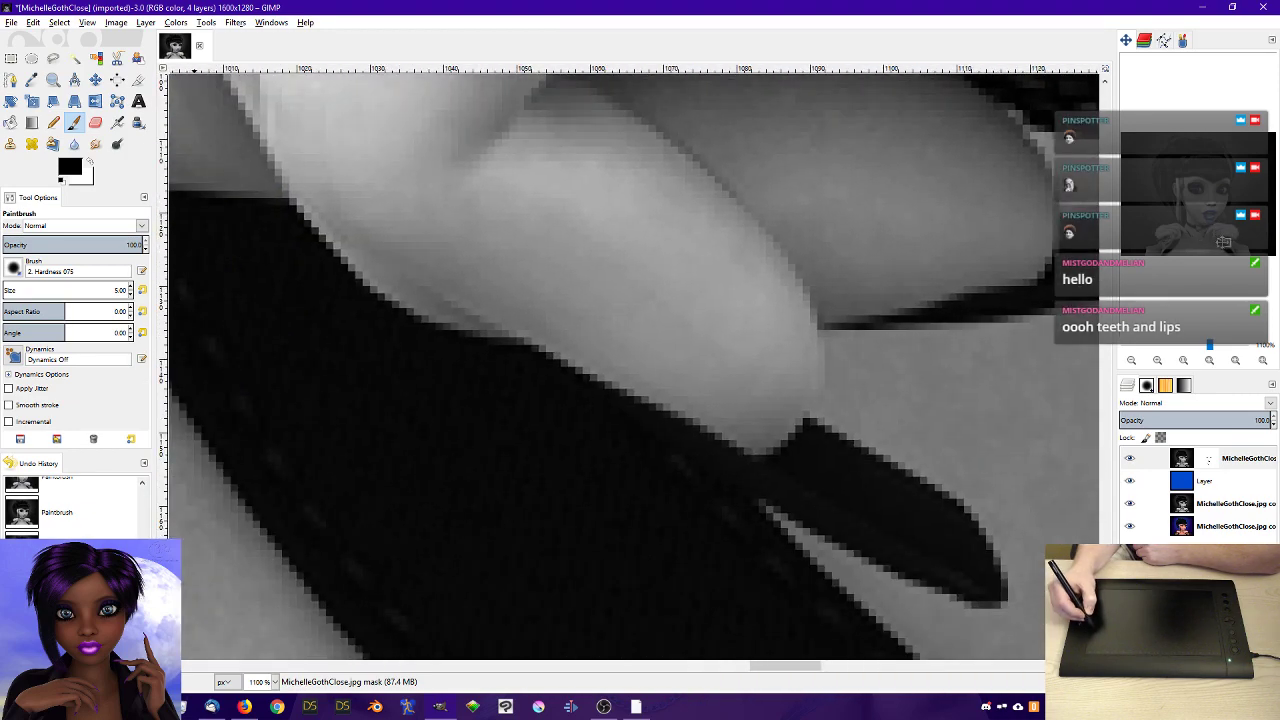
{"action": "left_click", "coordinate": [1132, 361]}
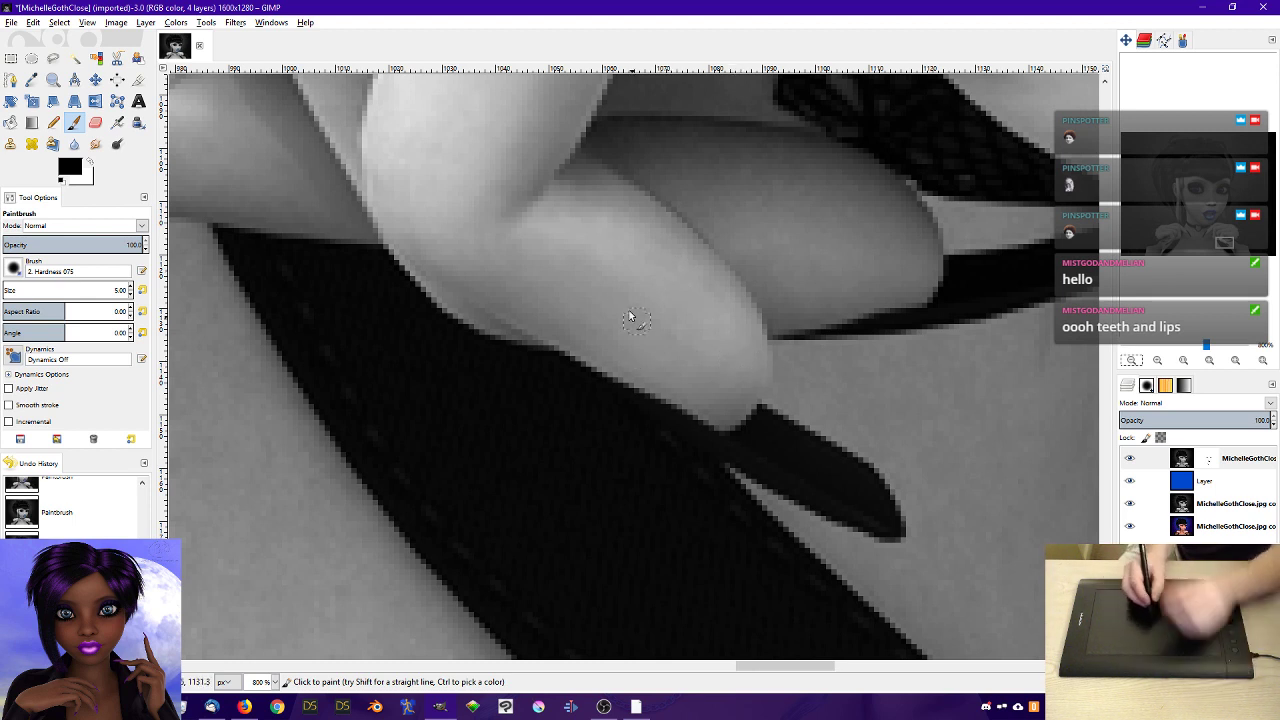
{"action": "mouse_move", "coordinate": [624, 384]}
{"action": "left_mouse_down"}
{"action": "mouse_move", "coordinate": [728, 457]}
{"action": "mouse_move", "coordinate": [786, 469]}
{"action": "mouse_move", "coordinate": [701, 433]}
{"action": "mouse_move", "coordinate": [733, 455]}
{"action": "left_mouse_up"}
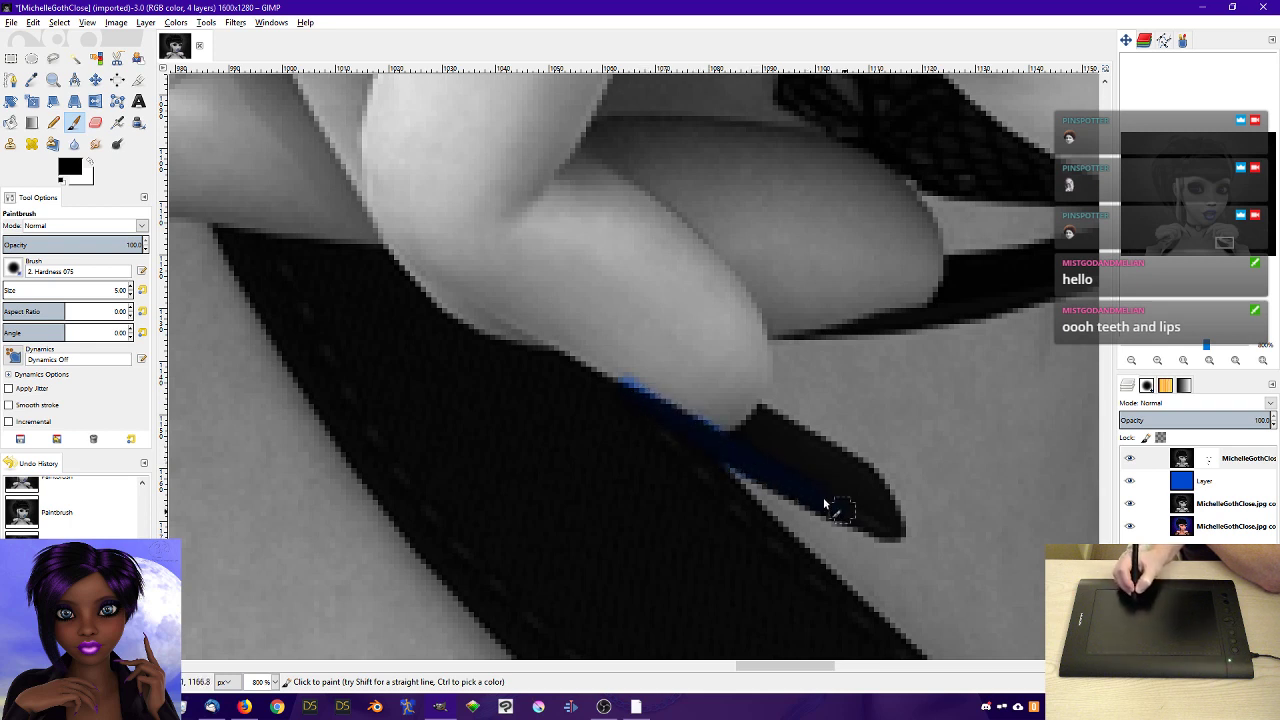
{"action": "mouse_move", "coordinate": [793, 492]}
{"action": "left_mouse_down"}
{"action": "mouse_move", "coordinate": [745, 465]}
{"action": "mouse_move", "coordinate": [880, 540]}
{"action": "mouse_move", "coordinate": [886, 523]}
{"action": "left_mouse_up"}
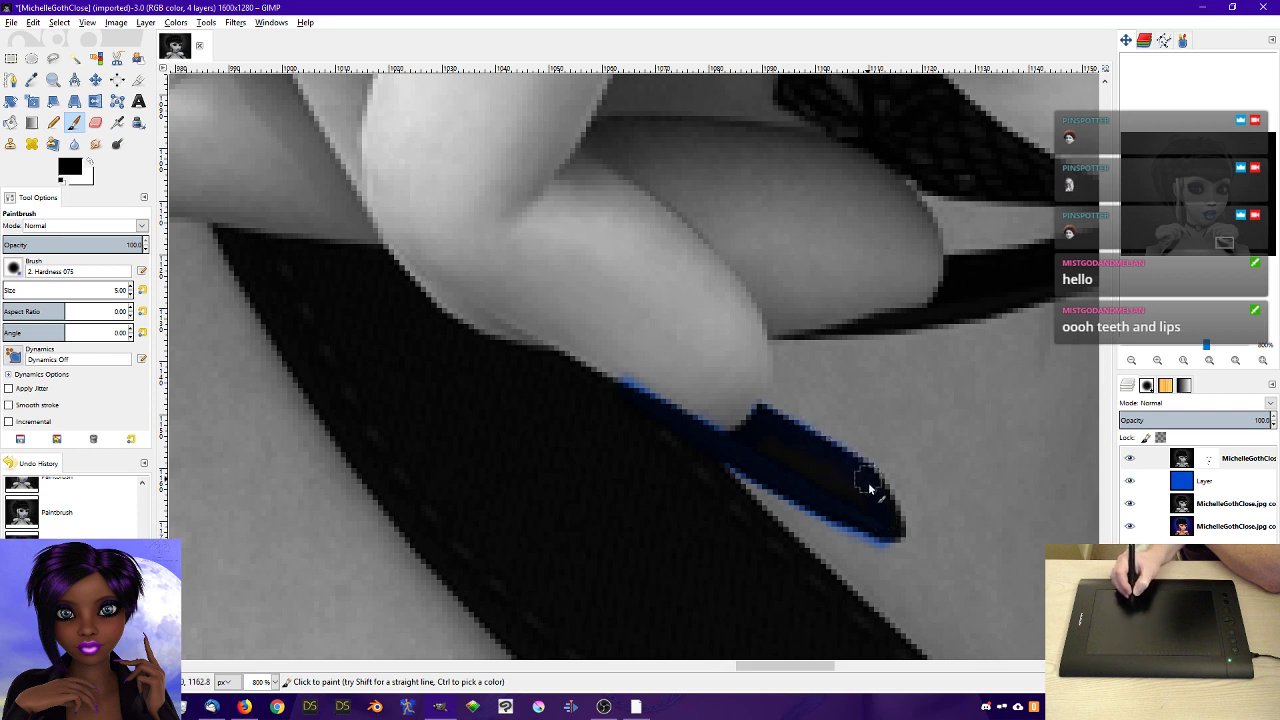
{"action": "mouse_move", "coordinate": [868, 482]}
{"action": "left_mouse_down"}
{"action": "mouse_move", "coordinate": [893, 529]}
{"action": "mouse_move", "coordinate": [860, 450]}
{"action": "mouse_move", "coordinate": [736, 438]}
{"action": "mouse_move", "coordinate": [768, 422]}
{"action": "mouse_move", "coordinate": [740, 433]}
{"action": "mouse_move", "coordinate": [753, 424]}
{"action": "mouse_move", "coordinate": [778, 456]}
{"action": "mouse_move", "coordinate": [747, 436]}
{"action": "mouse_move", "coordinate": [817, 478]}
{"action": "mouse_move", "coordinate": [795, 447]}
{"action": "mouse_move", "coordinate": [861, 498]}
{"action": "mouse_move", "coordinate": [795, 449]}
{"action": "mouse_move", "coordinate": [851, 497]}
{"action": "mouse_move", "coordinate": [809, 468]}
{"action": "left_mouse_up"}
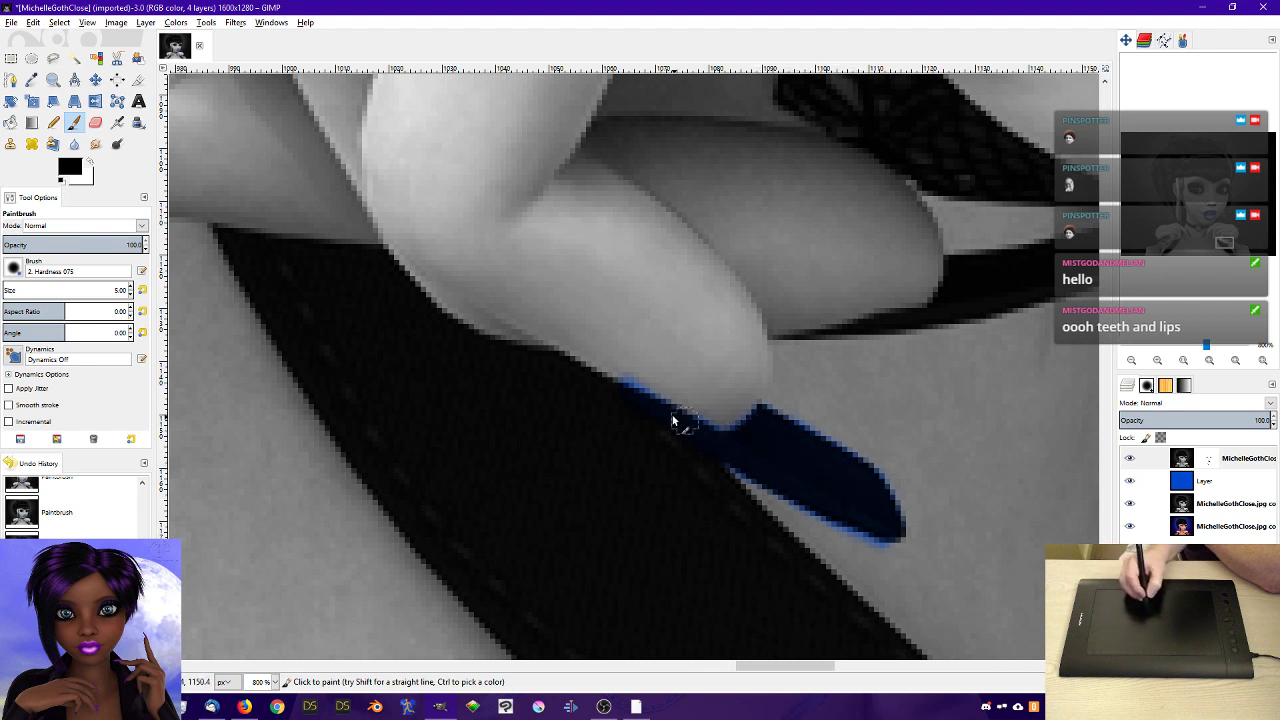
{"action": "mouse_move", "coordinate": [649, 405]}
{"action": "left_mouse_down"}
{"action": "mouse_move", "coordinate": [701, 437]}
{"action": "mouse_move", "coordinate": [674, 417]}
{"action": "left_mouse_up"}
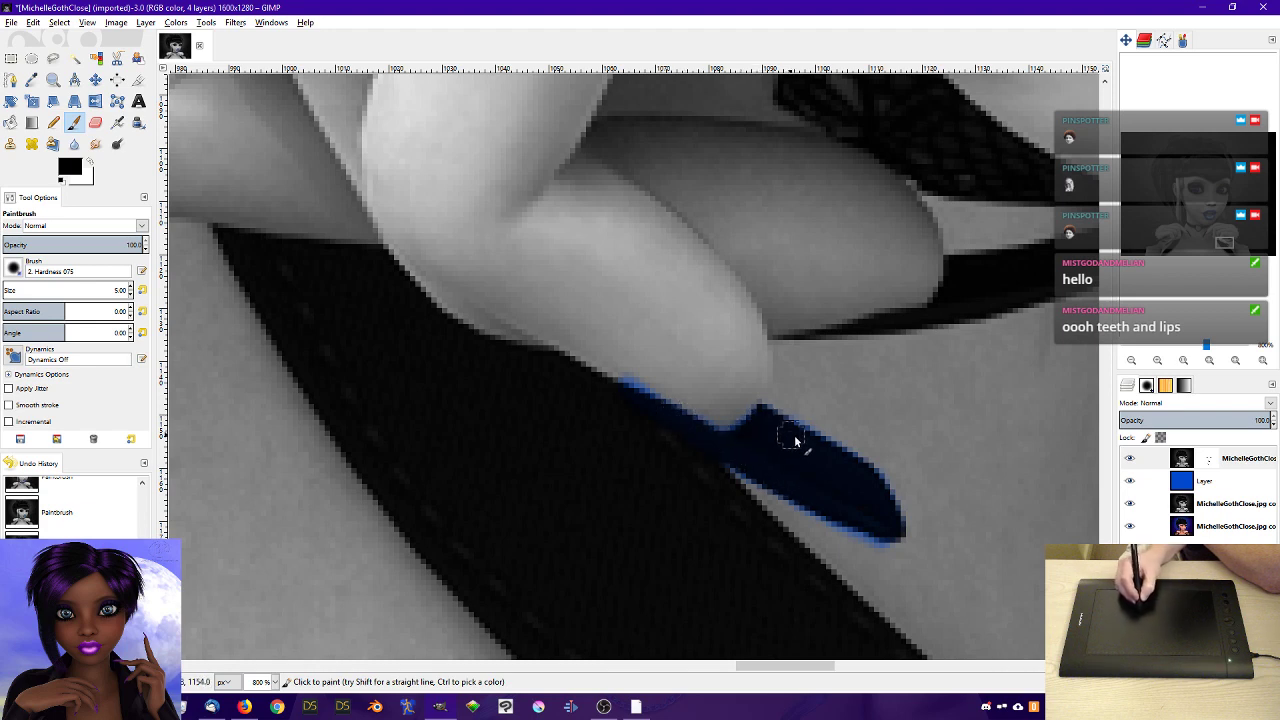
{"action": "left_click_drag", "start_coordinate": [856, 475], "coordinate": [891, 523]}
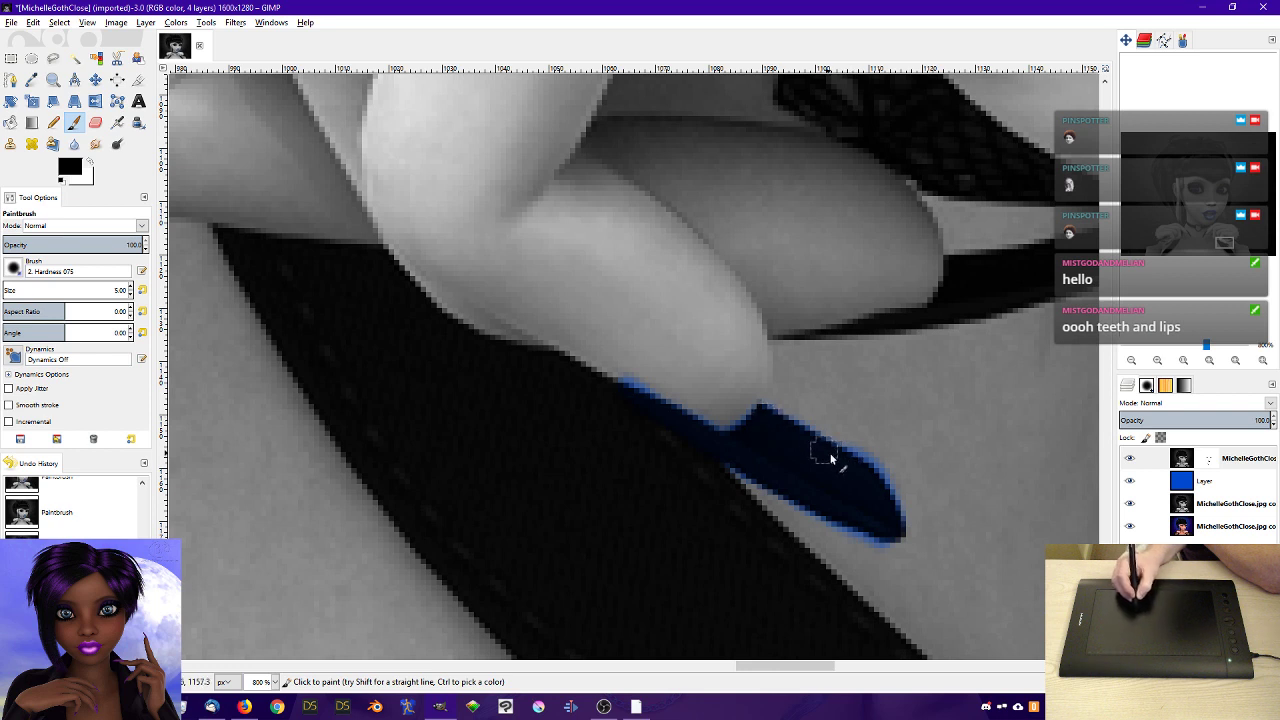
- Enable Smooth stroke and paint the mask white with a size 6 brush along the fingernail's edge to trim the blue fringe
{"action": "left_click", "coordinate": [9, 406]}
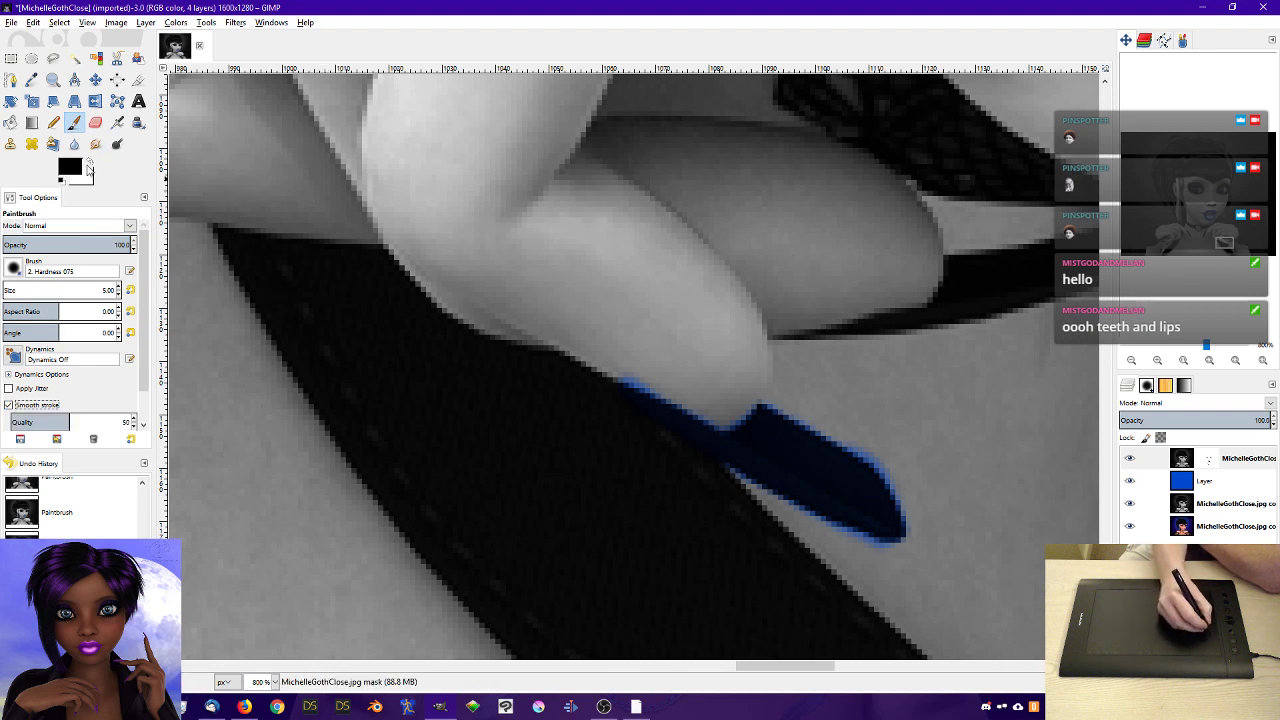
{"action": "left_click", "coordinate": [90, 166]}
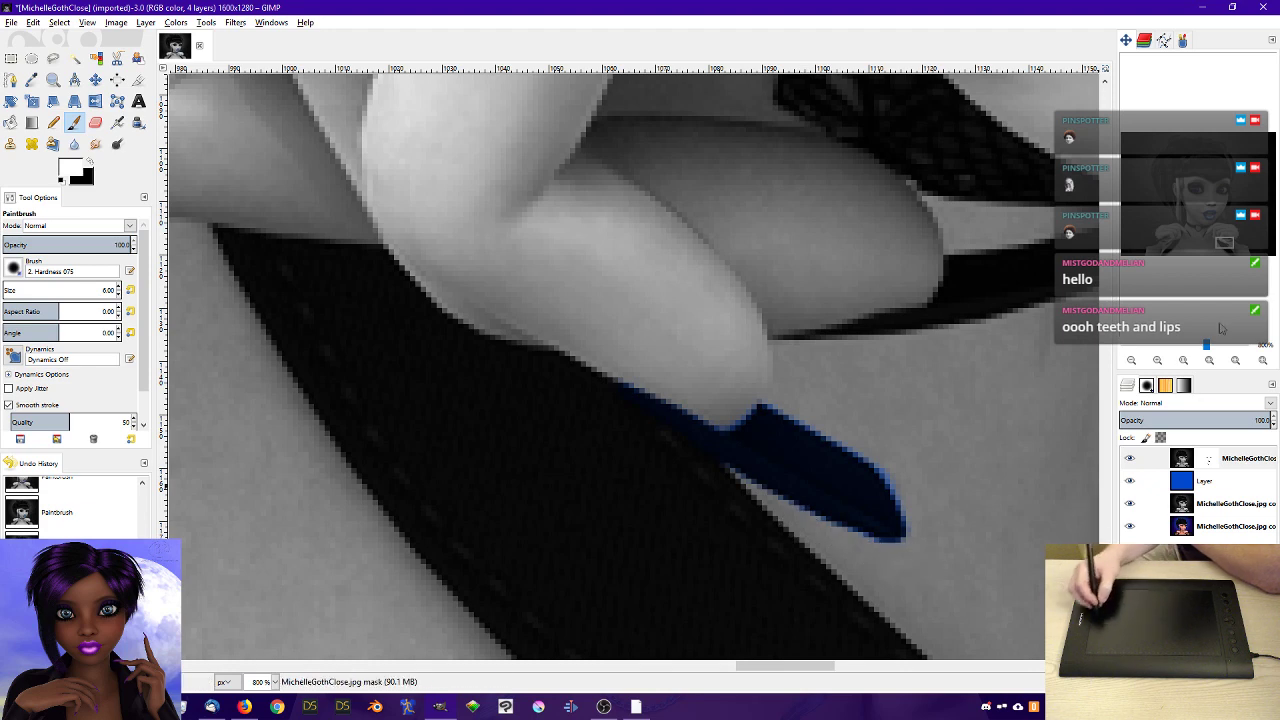
{"action": "left_click_drag", "start_coordinate": [1225, 243], "coordinate": [1231, 241]}
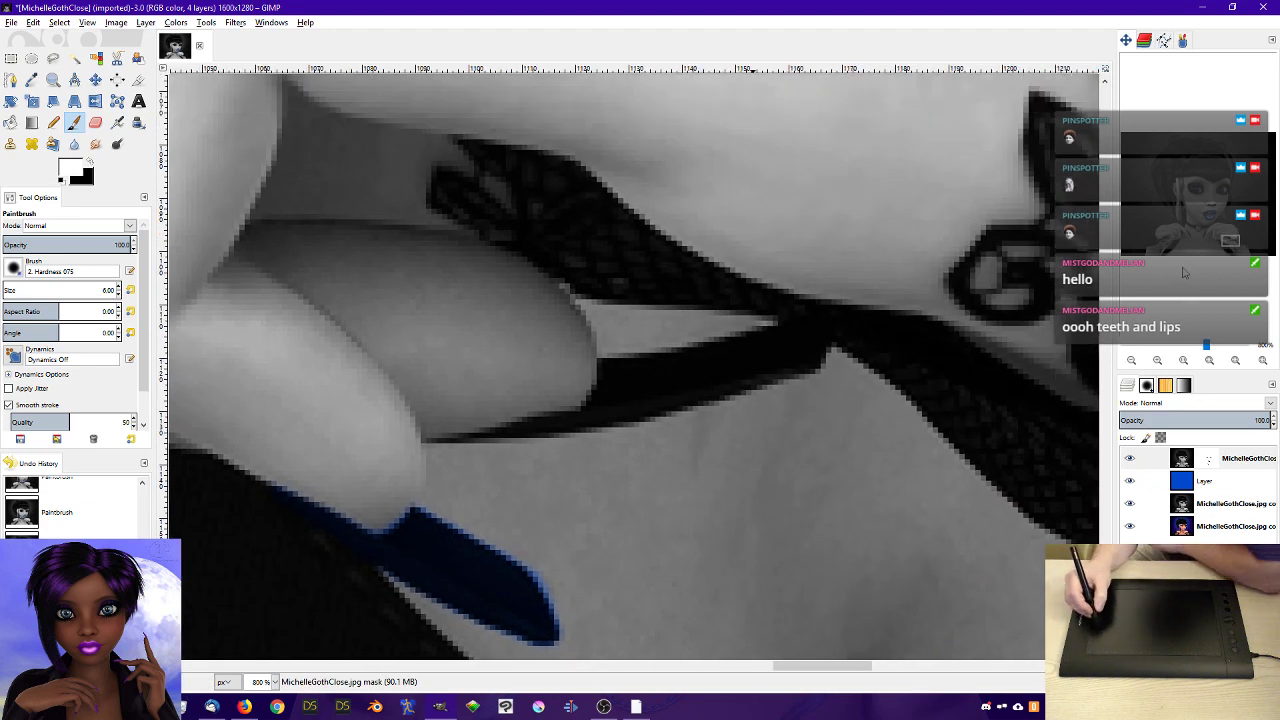
- Paint the mask black with a size 3 brush along the thin fingernail extending from the neighbouring finger towards the lace strap
{"action": "left_click", "coordinate": [91, 165]}
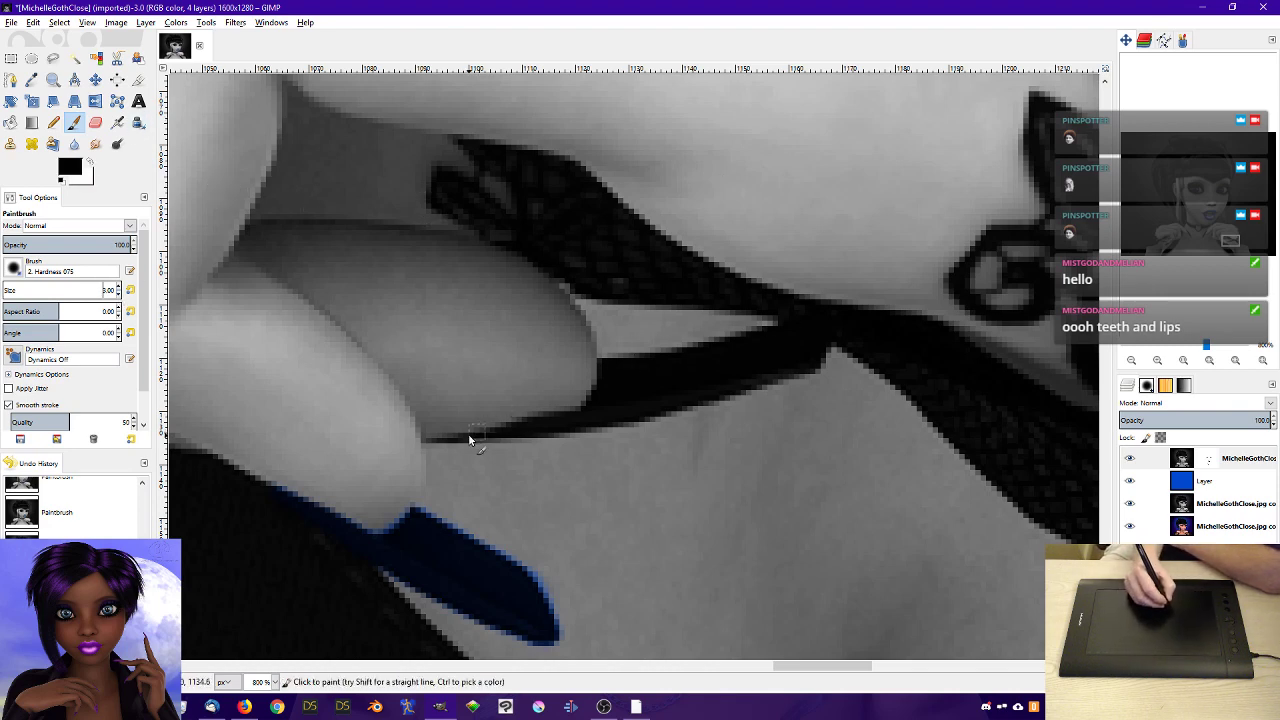
{"action": "mouse_move", "coordinate": [451, 441]}
{"action": "left_mouse_down"}
{"action": "mouse_move", "coordinate": [570, 413]}
{"action": "mouse_move", "coordinate": [521, 432]}
{"action": "mouse_move", "coordinate": [557, 427]}
{"action": "mouse_move", "coordinate": [547, 430]}
{"action": "mouse_move", "coordinate": [649, 396]}
{"action": "mouse_move", "coordinate": [541, 417]}
{"action": "mouse_move", "coordinate": [602, 396]}
{"action": "mouse_move", "coordinate": [617, 363]}
{"action": "mouse_move", "coordinate": [660, 360]}
{"action": "left_mouse_up"}
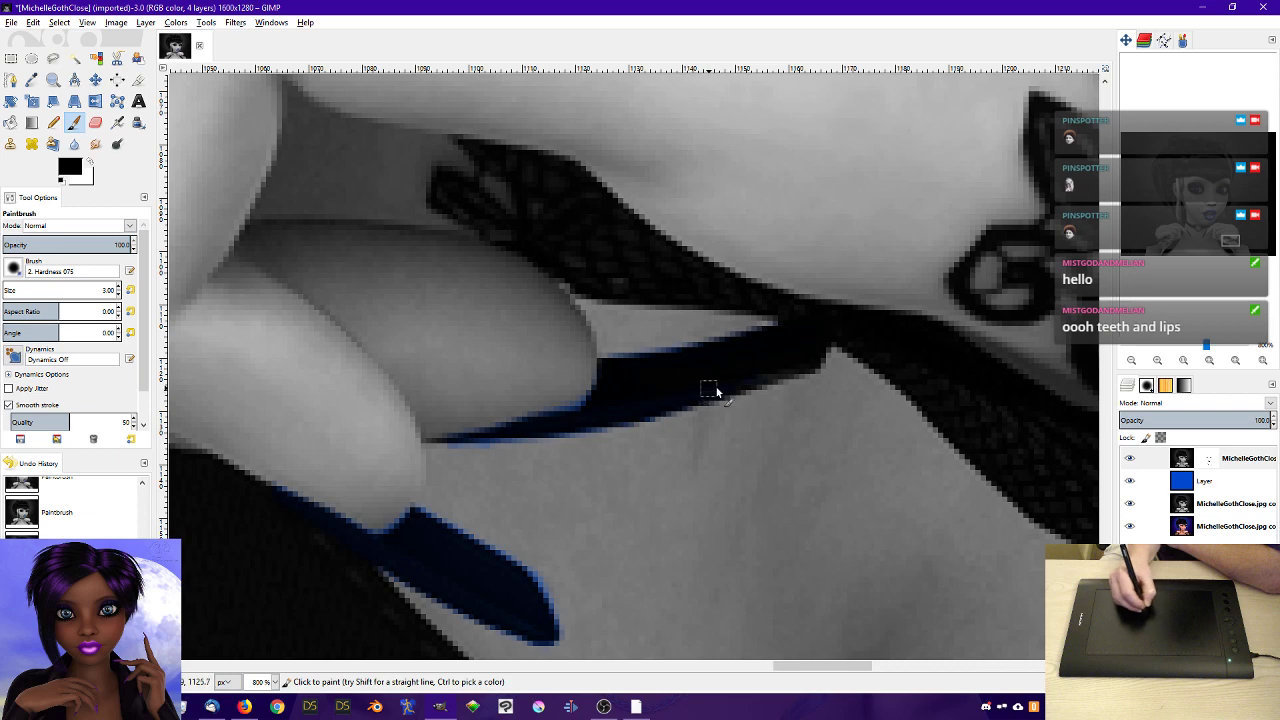
{"action": "left_click_drag", "start_coordinate": [716, 391], "coordinate": [804, 368]}
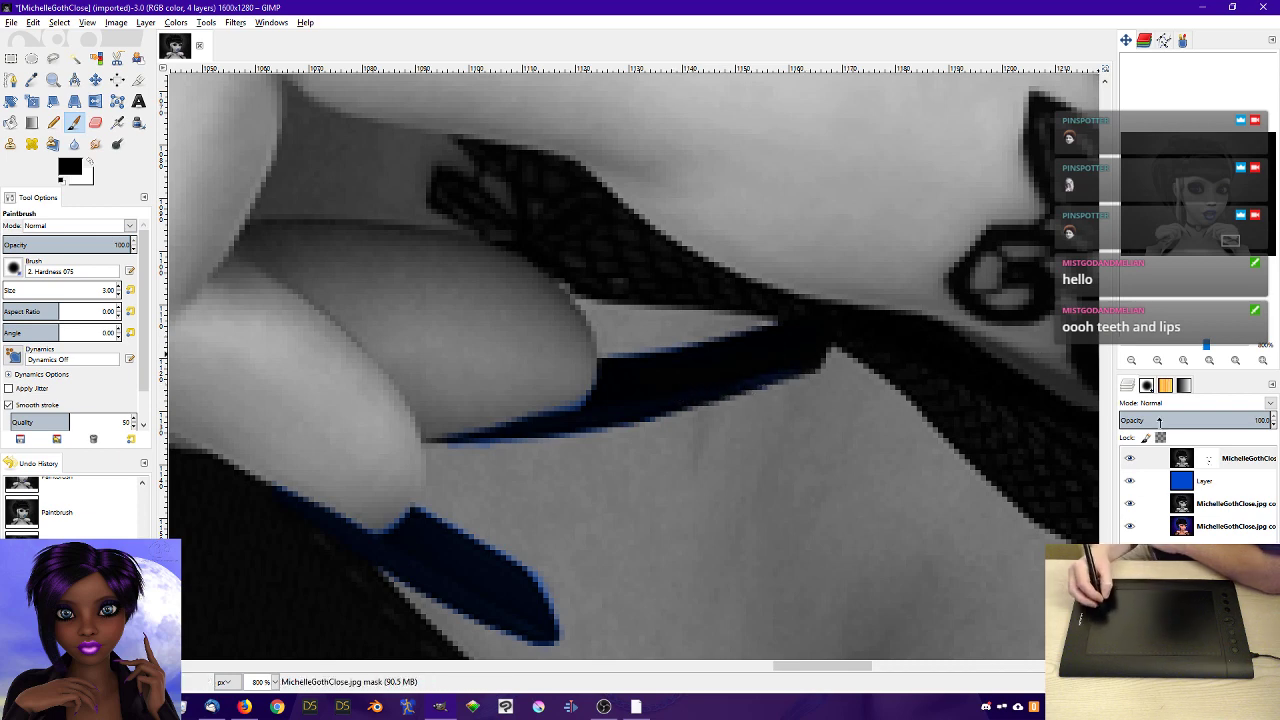
- Check the nail's outline in the original by temporarily hiding the upper layers, and paint the mask black up to the nail's tip
{"action": "left_click", "coordinate": [1129, 460]}
{"action": "left_click", "coordinate": [1129, 480]}
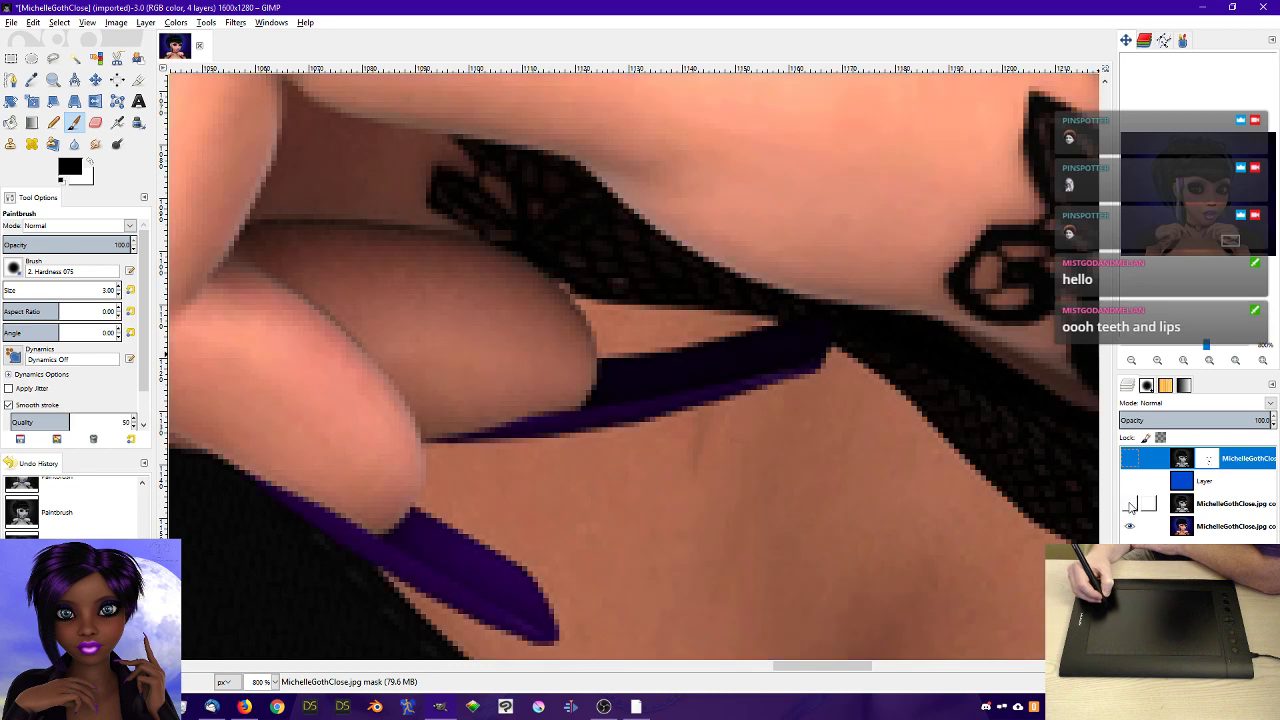
{"action": "left_click", "coordinate": [1129, 481]}
{"action": "left_click", "coordinate": [1129, 459]}
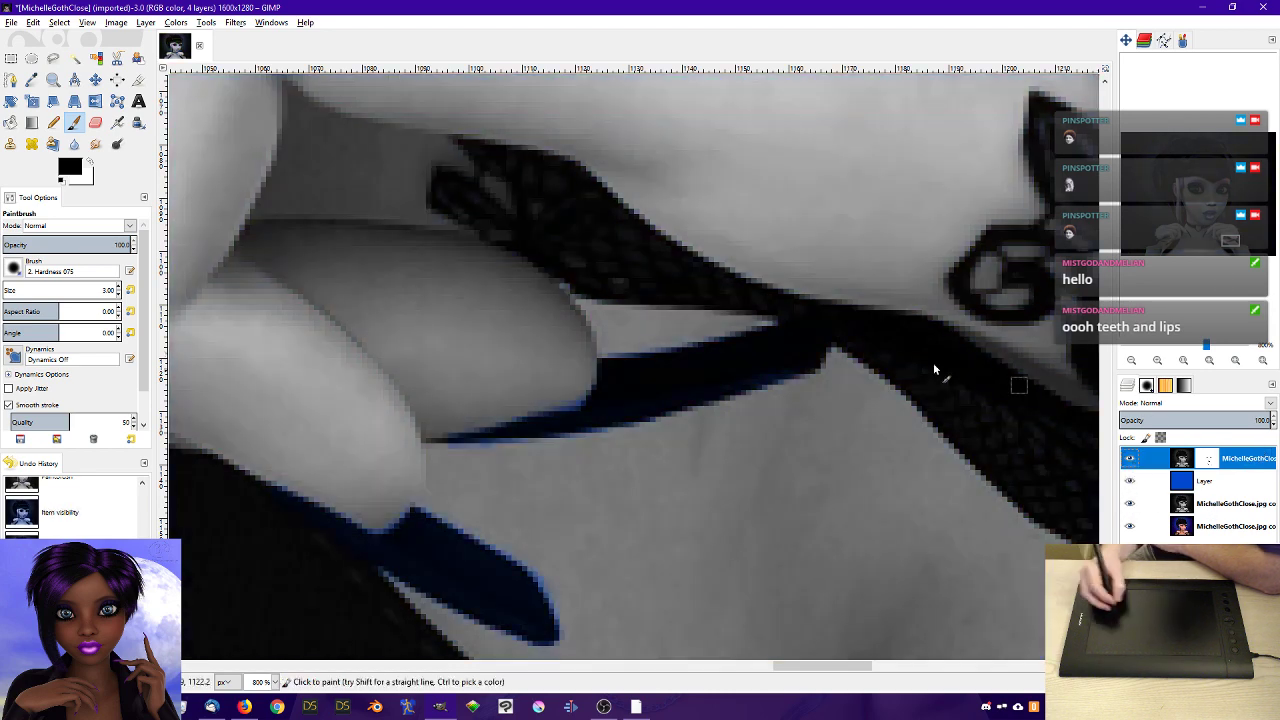
{"action": "mouse_move", "coordinate": [688, 357]}
{"action": "left_mouse_down"}
{"action": "mouse_move", "coordinate": [797, 323]}
{"action": "mouse_move", "coordinate": [823, 352]}
{"action": "left_mouse_up"}
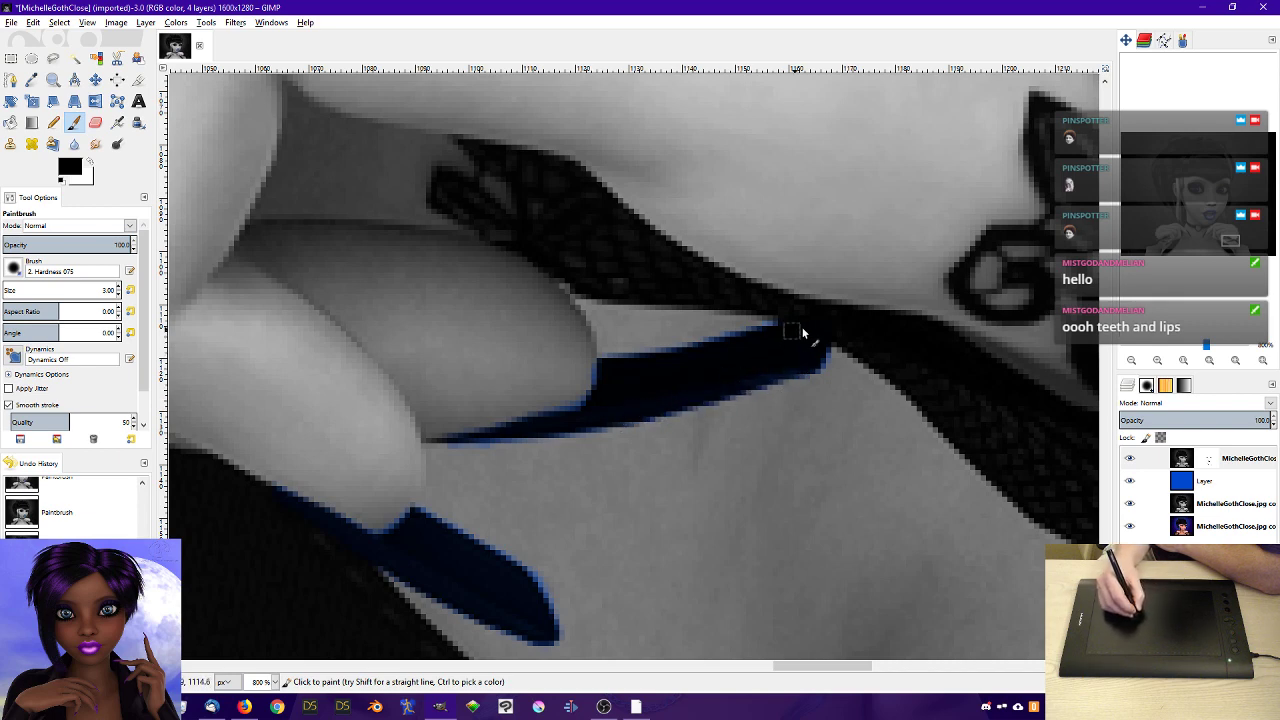
- Paint the mask white with a size 30 brush over the fingernails to remove their blue tint
{"action": "left_click", "coordinate": [1183, 360]}
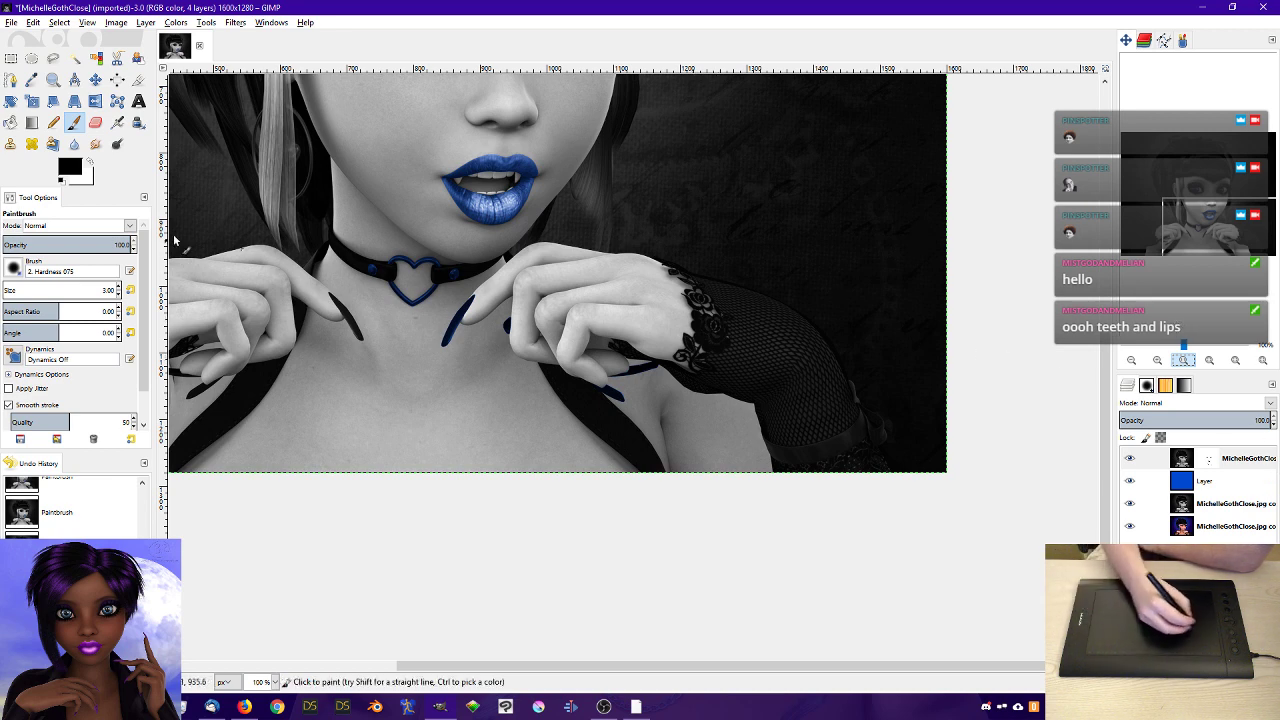
{"action": "left_click", "coordinate": [92, 162]}
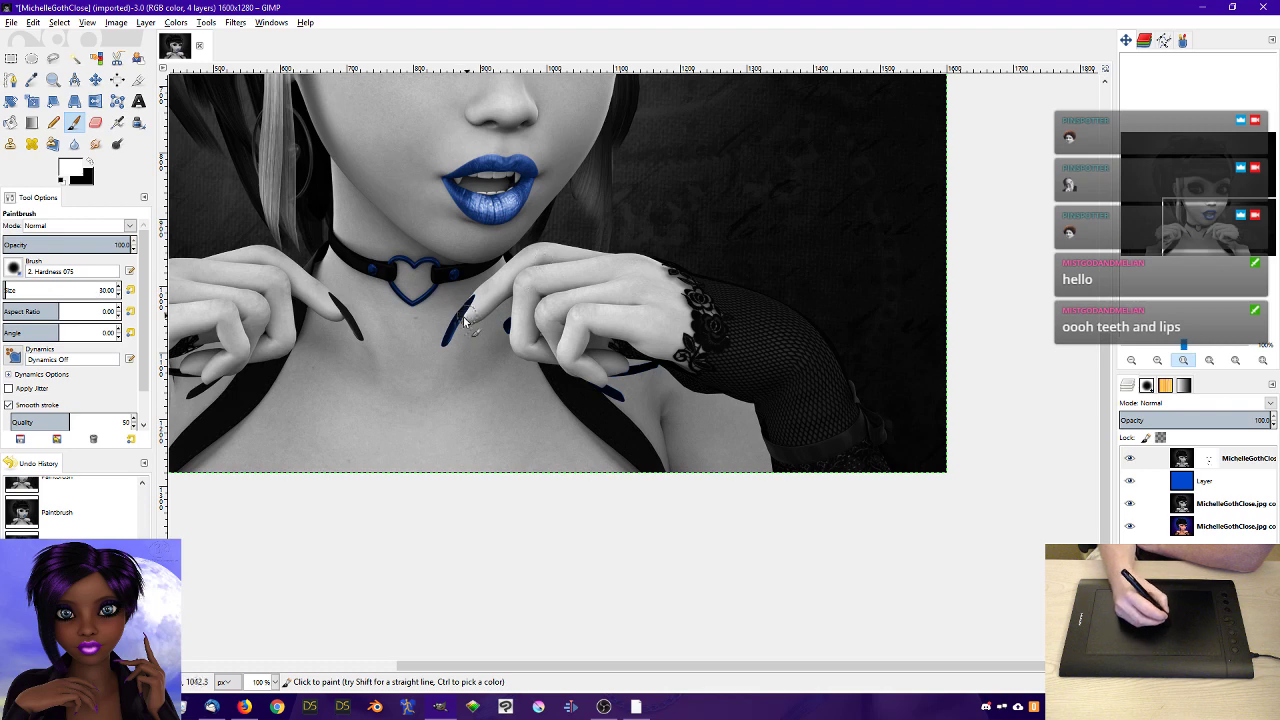
{"action": "mouse_move", "coordinate": [471, 308]}
{"action": "left_mouse_down"}
{"action": "mouse_move", "coordinate": [439, 358]}
{"action": "mouse_move", "coordinate": [476, 293]}
{"action": "mouse_move", "coordinate": [459, 324]}
{"action": "mouse_move", "coordinate": [460, 312]}
{"action": "mouse_move", "coordinate": [507, 327]}
{"action": "left_mouse_up"}
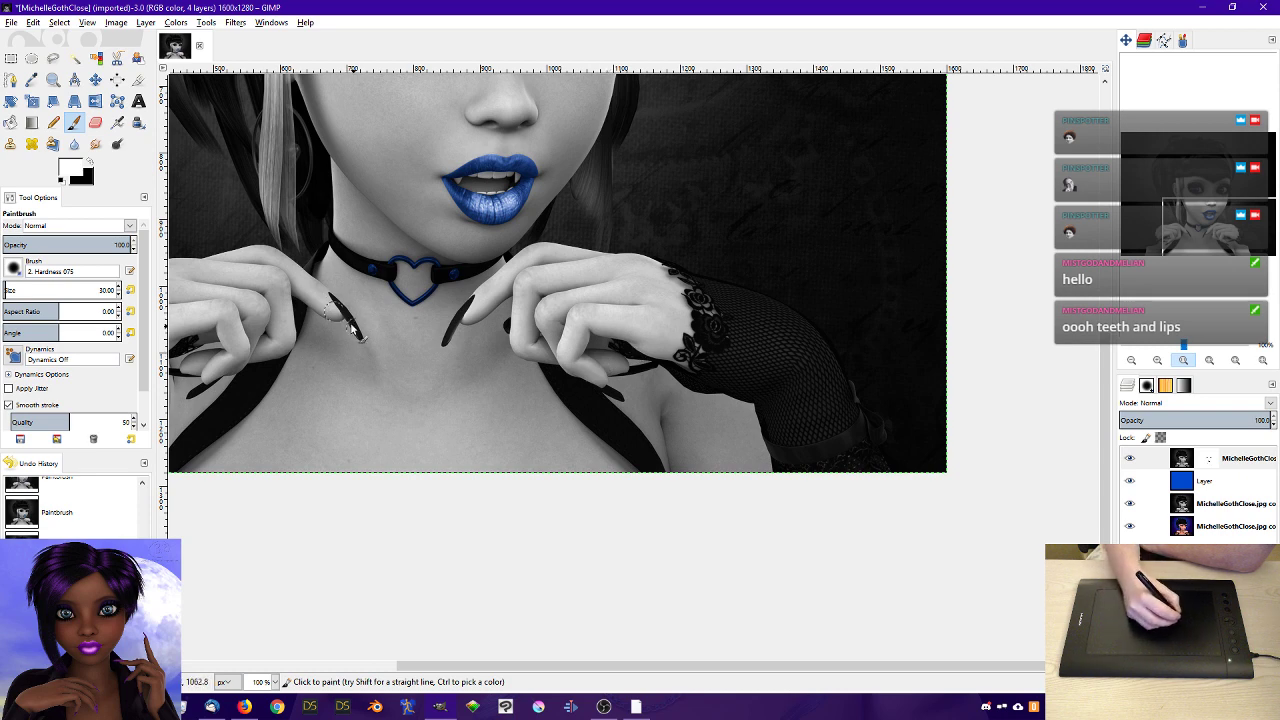
{"action": "left_click_drag", "start_coordinate": [462, 334], "coordinate": [512, 340]}
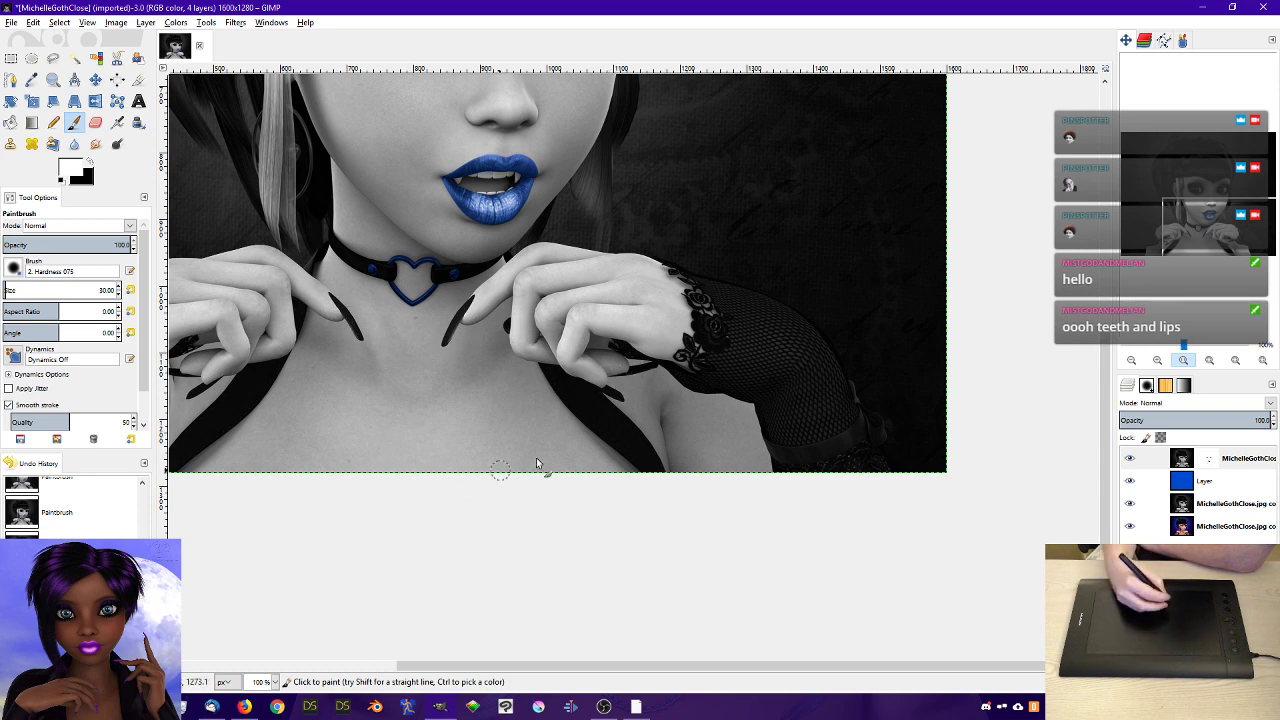
- Paint the mask black with a size 6 brush along the side of the hoop earring between the light hair strand and the cheek
{"action": "left_click_drag", "start_coordinate": [1223, 221], "coordinate": [1195, 198]}
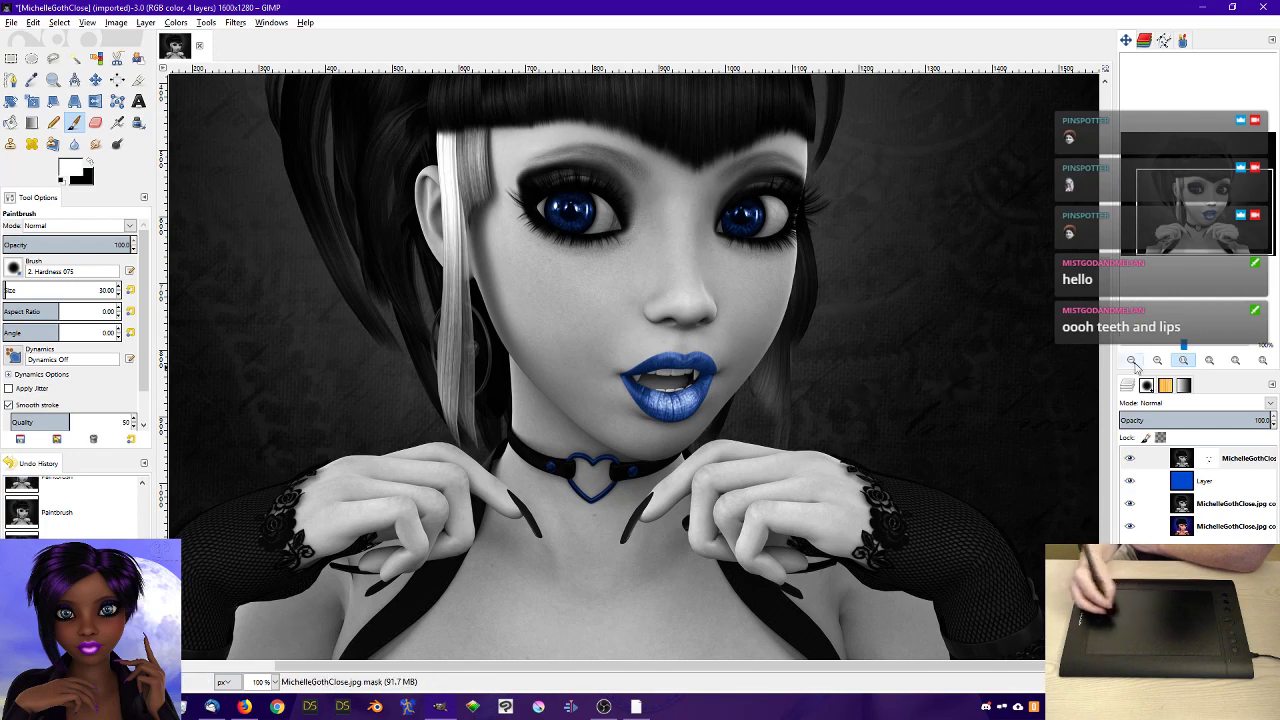
{"action": "left_click", "coordinate": [1157, 361]}
{"action": "left_click", "coordinate": [1157, 361]}
{"action": "left_click", "coordinate": [1157, 361]}
{"action": "left_click", "coordinate": [1157, 361]}
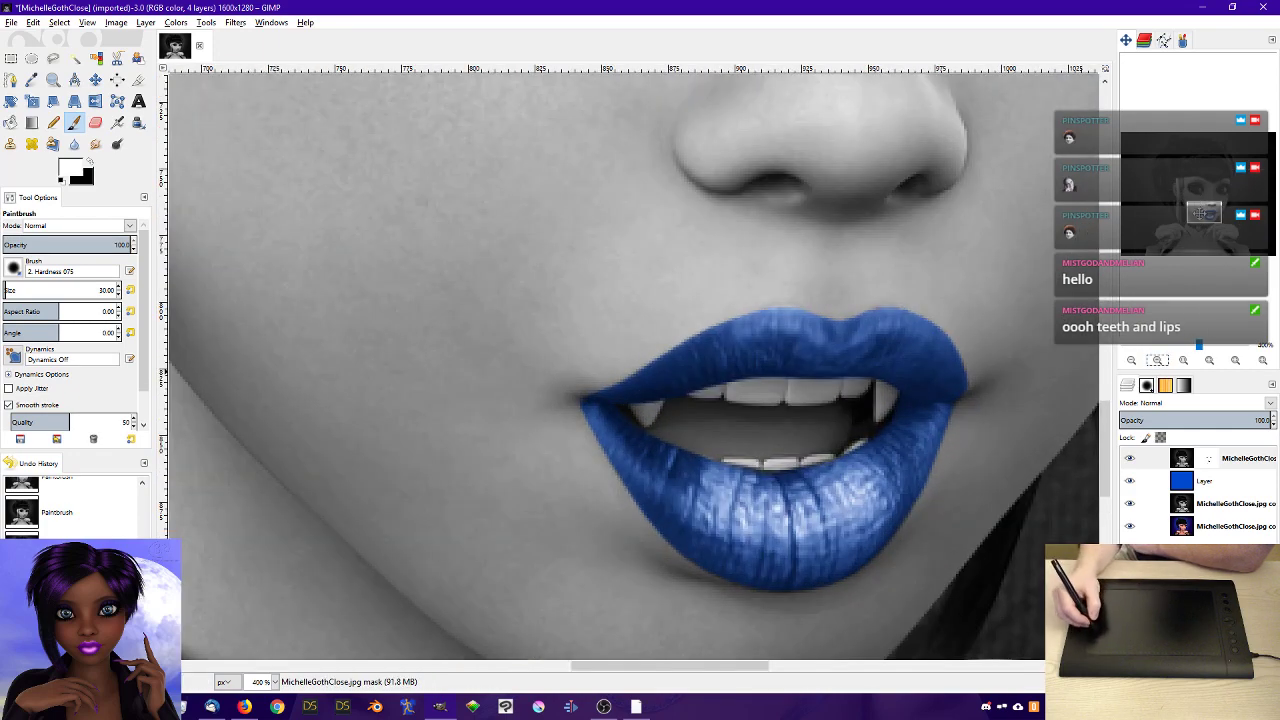
{"action": "left_click_drag", "start_coordinate": [1205, 214], "coordinate": [1179, 208]}
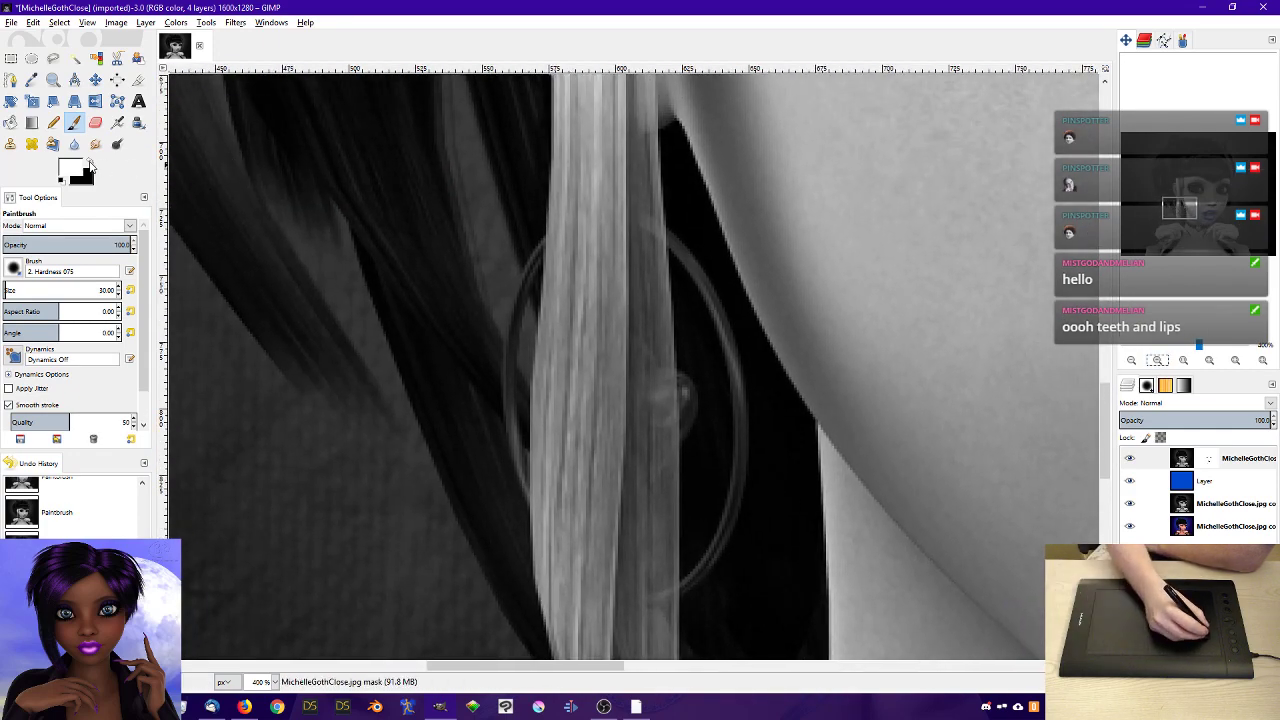
{"action": "left_click", "coordinate": [90, 162]}
{"action": "left_click", "coordinate": [118, 294]}
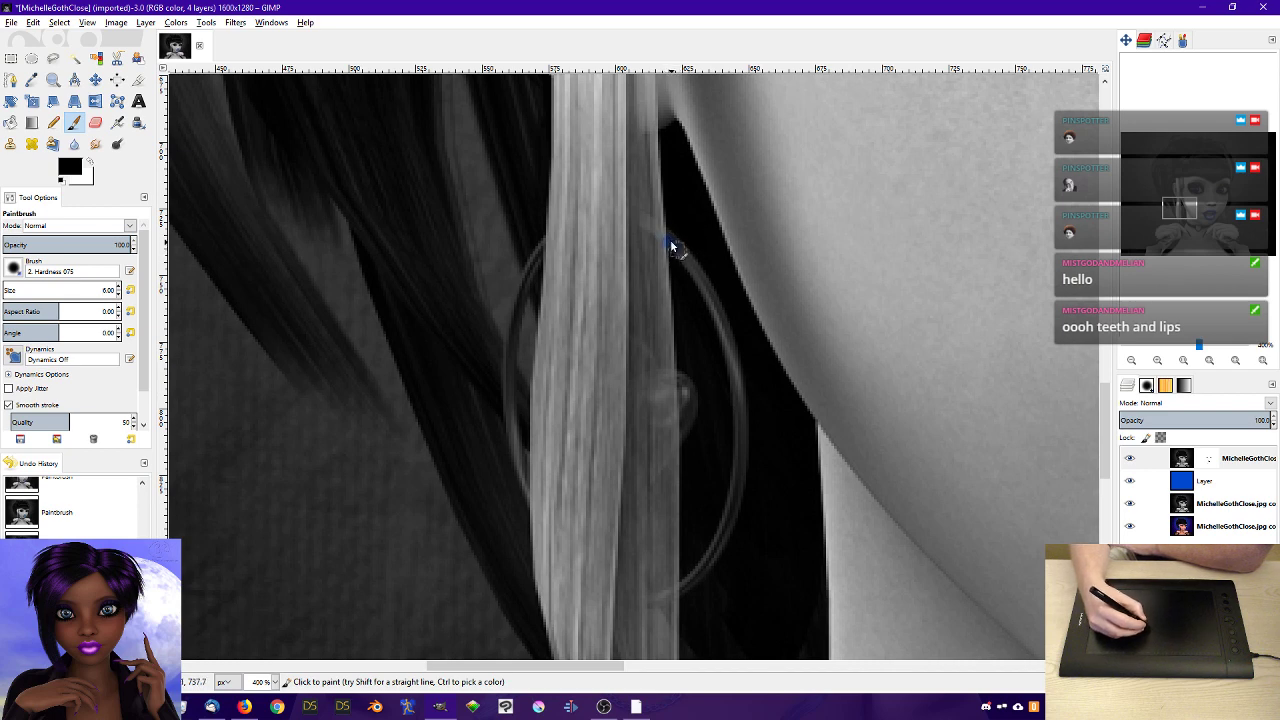
{"action": "left_click_drag", "start_coordinate": [672, 246], "coordinate": [693, 270]}
{"action": "mouse_move", "coordinate": [720, 325]}
{"action": "left_mouse_down"}
{"action": "mouse_move", "coordinate": [731, 360]}
{"action": "mouse_move", "coordinate": [654, 221]}
{"action": "mouse_move", "coordinate": [634, 216]}
{"action": "left_mouse_up"}
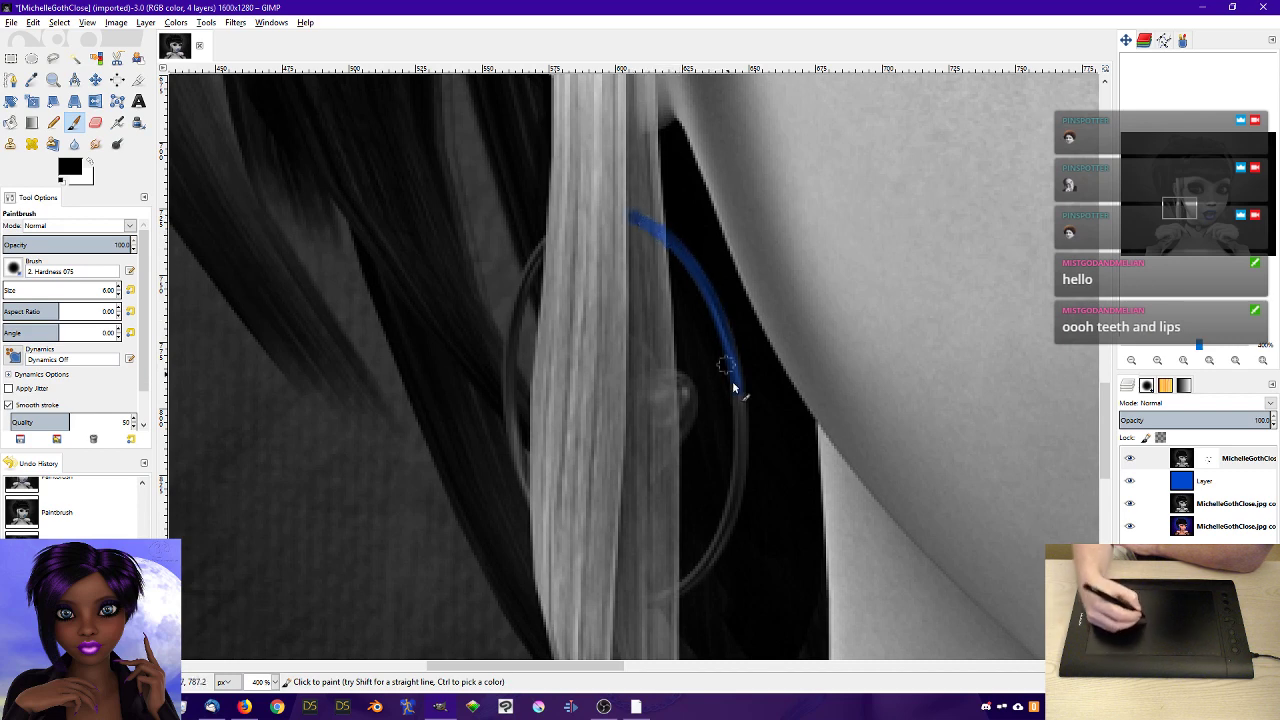
{"action": "left_click_drag", "start_coordinate": [682, 589], "coordinate": [716, 543]}
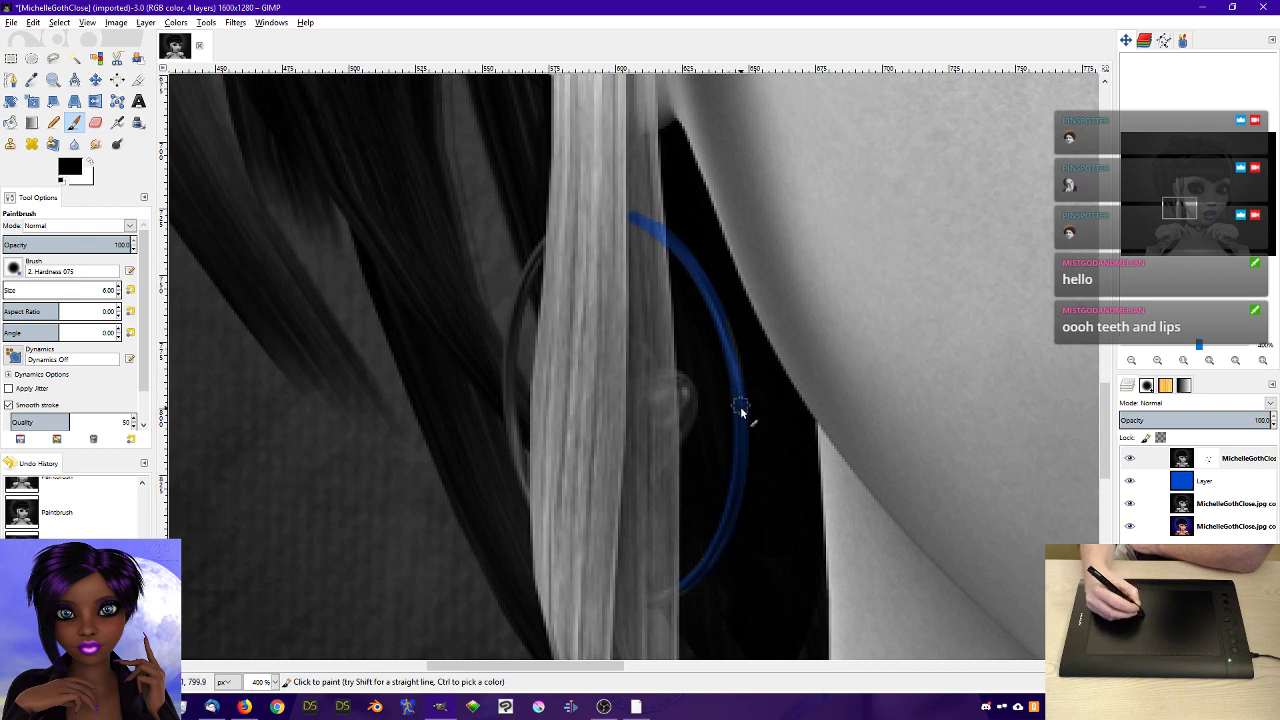
- Paint the mask black over the ornament inside the hoop earring, including the part showing through the hair strand
{"action": "left_click", "coordinate": [679, 387]}
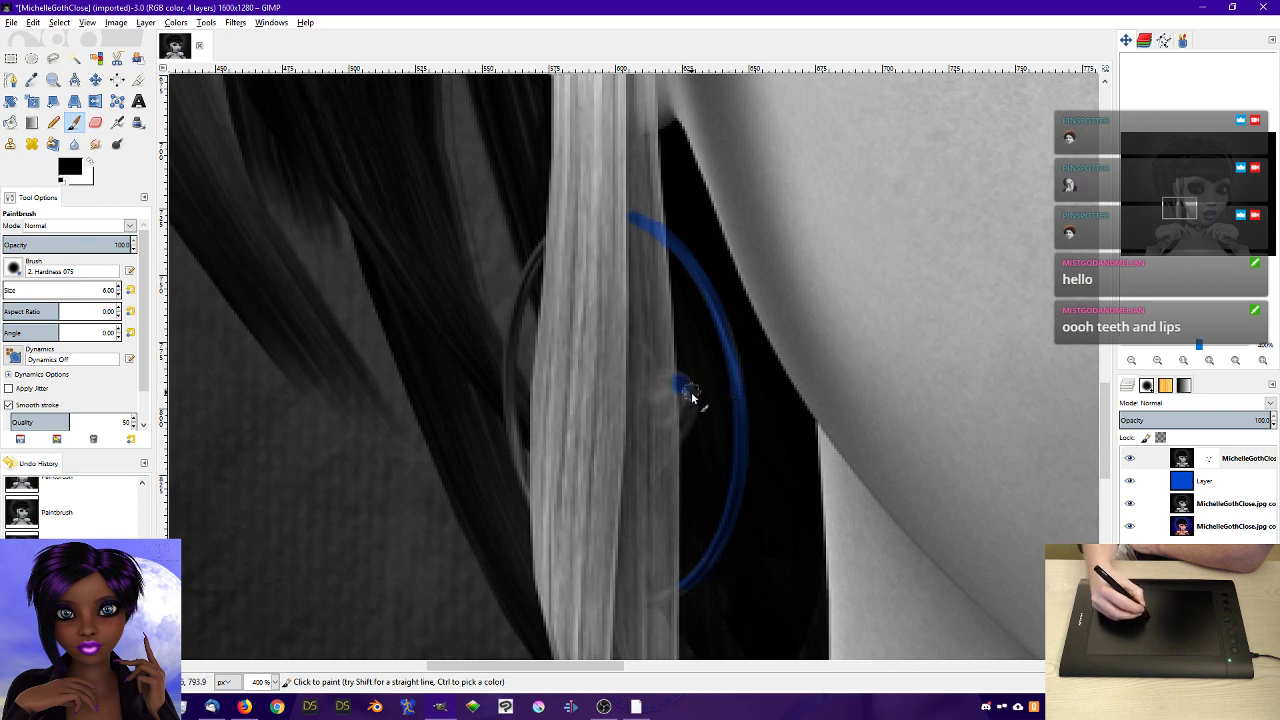
{"action": "mouse_move", "coordinate": [685, 391]}
{"action": "left_mouse_down"}
{"action": "mouse_move", "coordinate": [681, 442]}
{"action": "mouse_move", "coordinate": [690, 390]}
{"action": "left_mouse_up"}
{"action": "scroll", "coordinate": [96, 410], "scroll_direction": "down", "scroll_amount": 2}
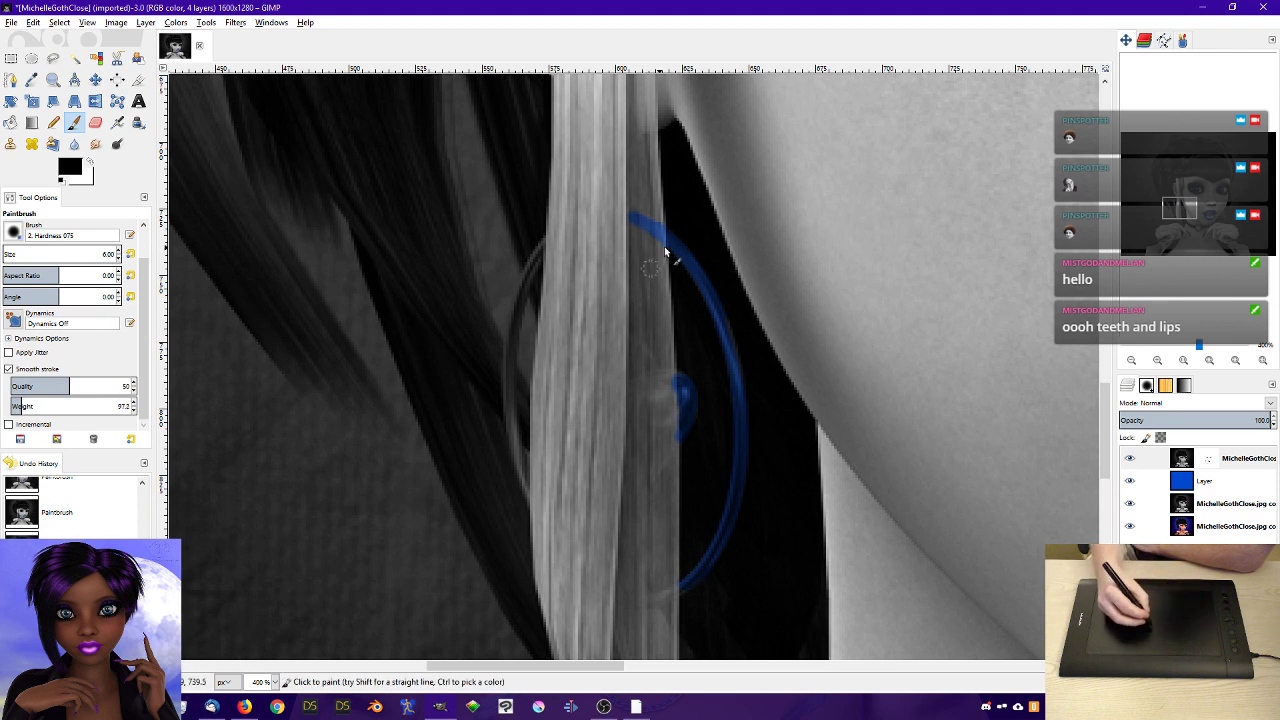
{"action": "mouse_move", "coordinate": [684, 398]}
{"action": "left_mouse_down"}
{"action": "mouse_move", "coordinate": [655, 375]}
{"action": "mouse_move", "coordinate": [680, 377]}
{"action": "mouse_move", "coordinate": [638, 392]}
{"action": "mouse_move", "coordinate": [660, 401]}
{"action": "mouse_move", "coordinate": [666, 385]}
{"action": "mouse_move", "coordinate": [656, 420]}
{"action": "mouse_move", "coordinate": [637, 416]}
{"action": "mouse_move", "coordinate": [652, 409]}
{"action": "mouse_move", "coordinate": [663, 432]}
{"action": "mouse_move", "coordinate": [674, 400]}
{"action": "mouse_move", "coordinate": [679, 423]}
{"action": "mouse_move", "coordinate": [644, 485]}
{"action": "mouse_move", "coordinate": [675, 439]}
{"action": "mouse_move", "coordinate": [642, 472]}
{"action": "mouse_move", "coordinate": [653, 428]}
{"action": "left_mouse_up"}
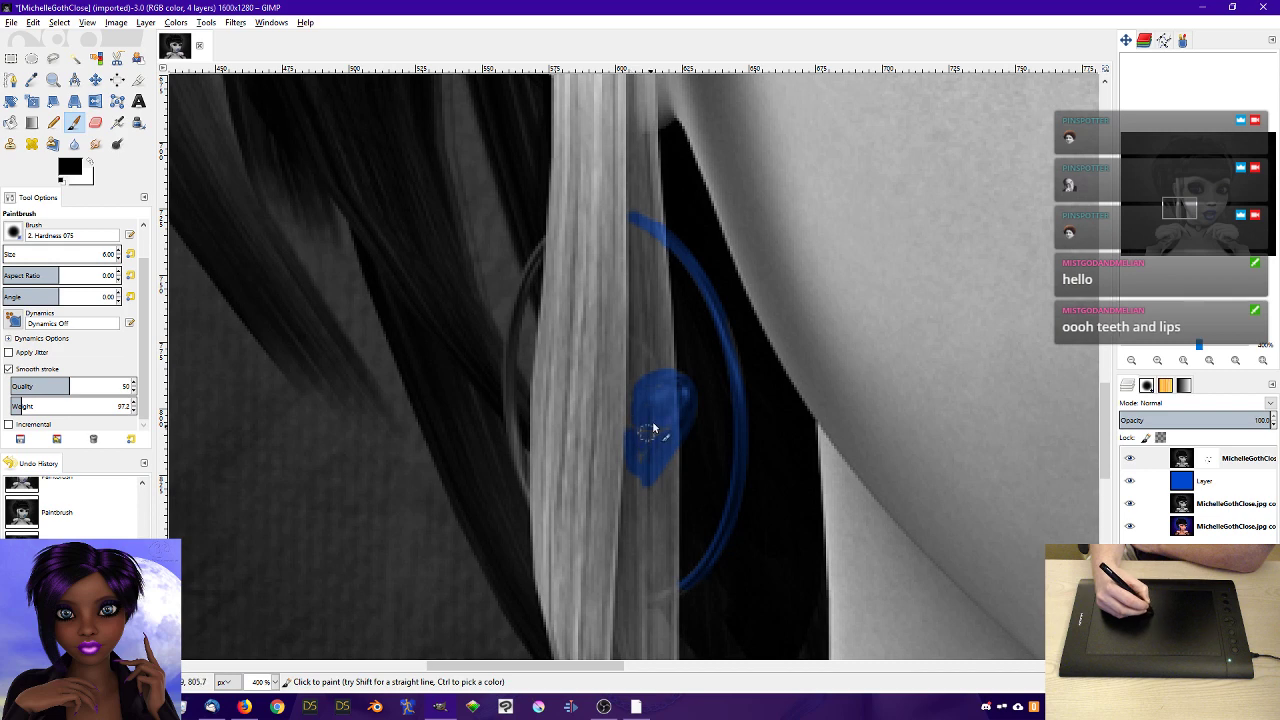
- Set the brush size to 30 and paint the mask black over the light hair strand from below the ear to the earring ornament
{"action": "left_click", "coordinate": [1184, 360]}
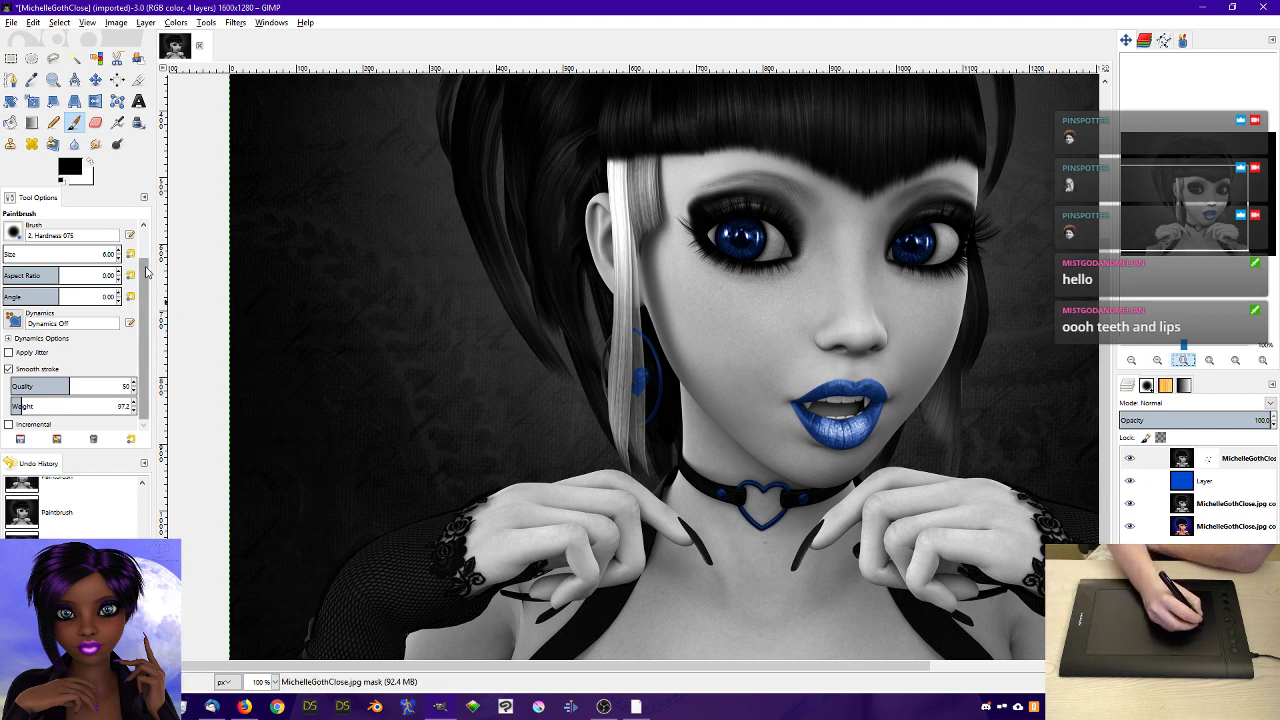
{"action": "scroll", "coordinate": [107, 289], "scroll_direction": "up", "scroll_amount": 2}
{"action": "double_click", "coordinate": [107, 289]}
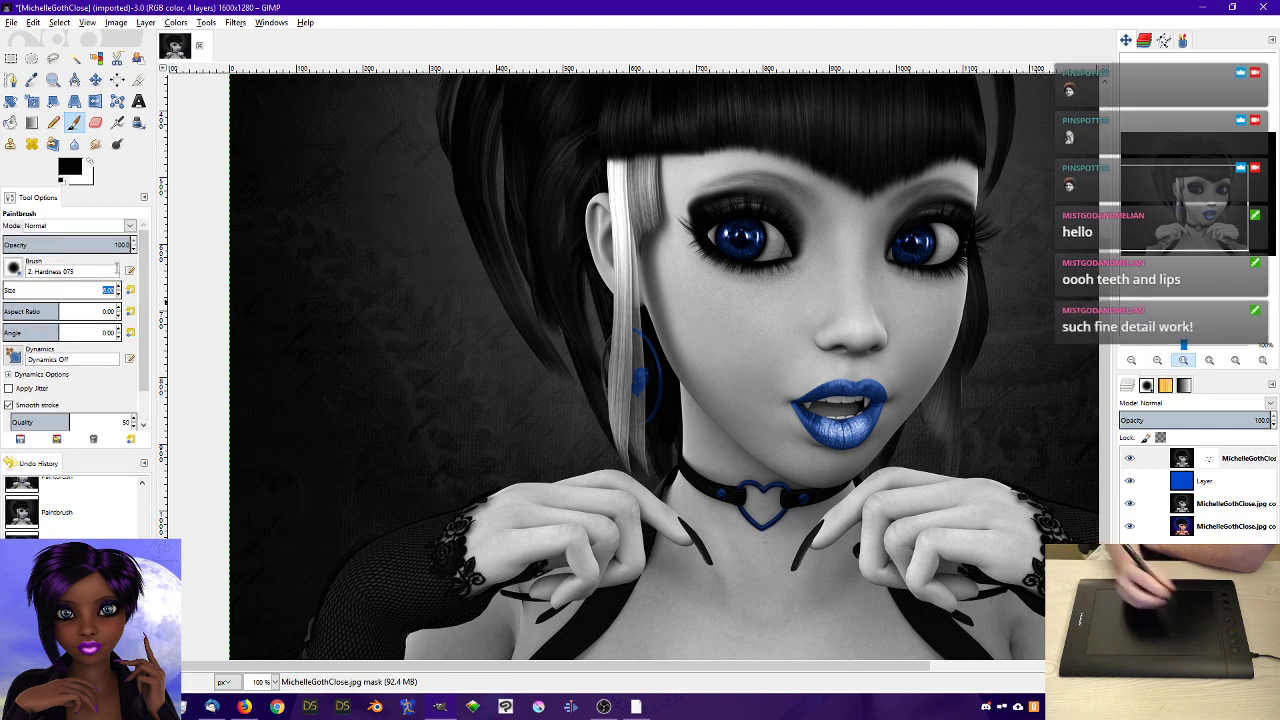
{"action": "type", "text": "30"}
{"action": "key", "text": "Return"}
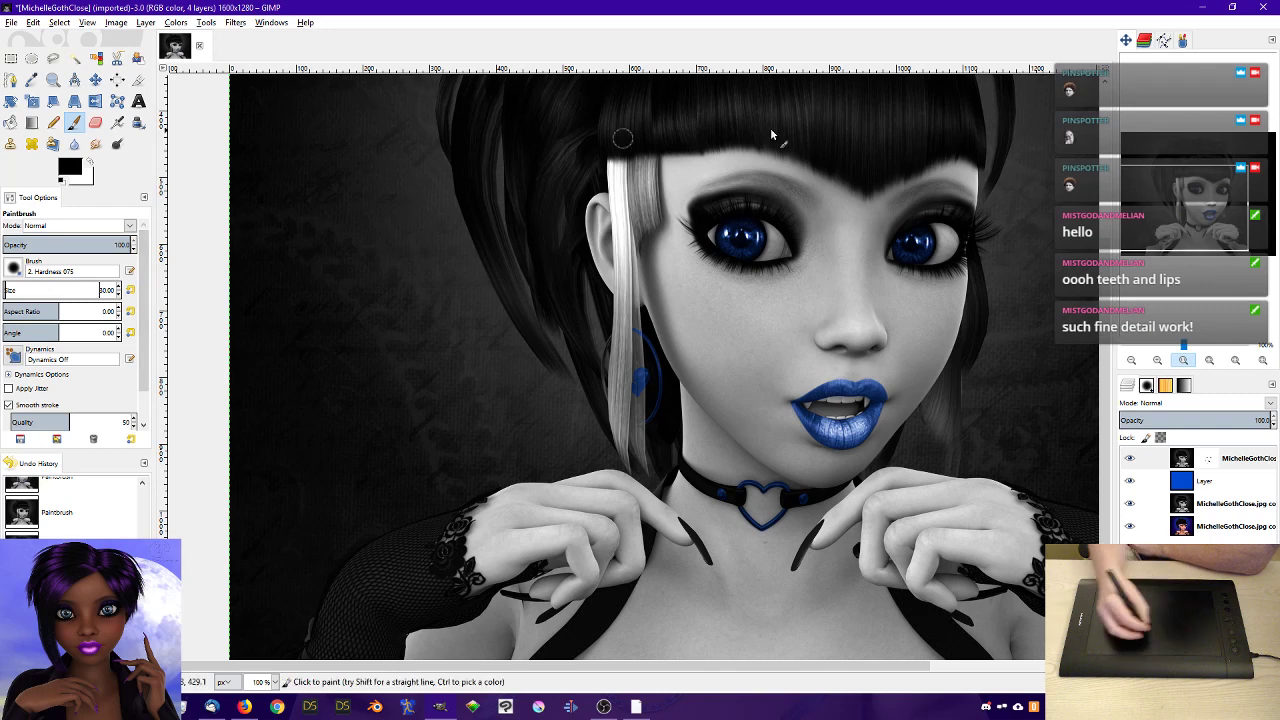
{"action": "left_click", "coordinate": [1160, 366]}
{"action": "left_click", "coordinate": [1160, 366]}
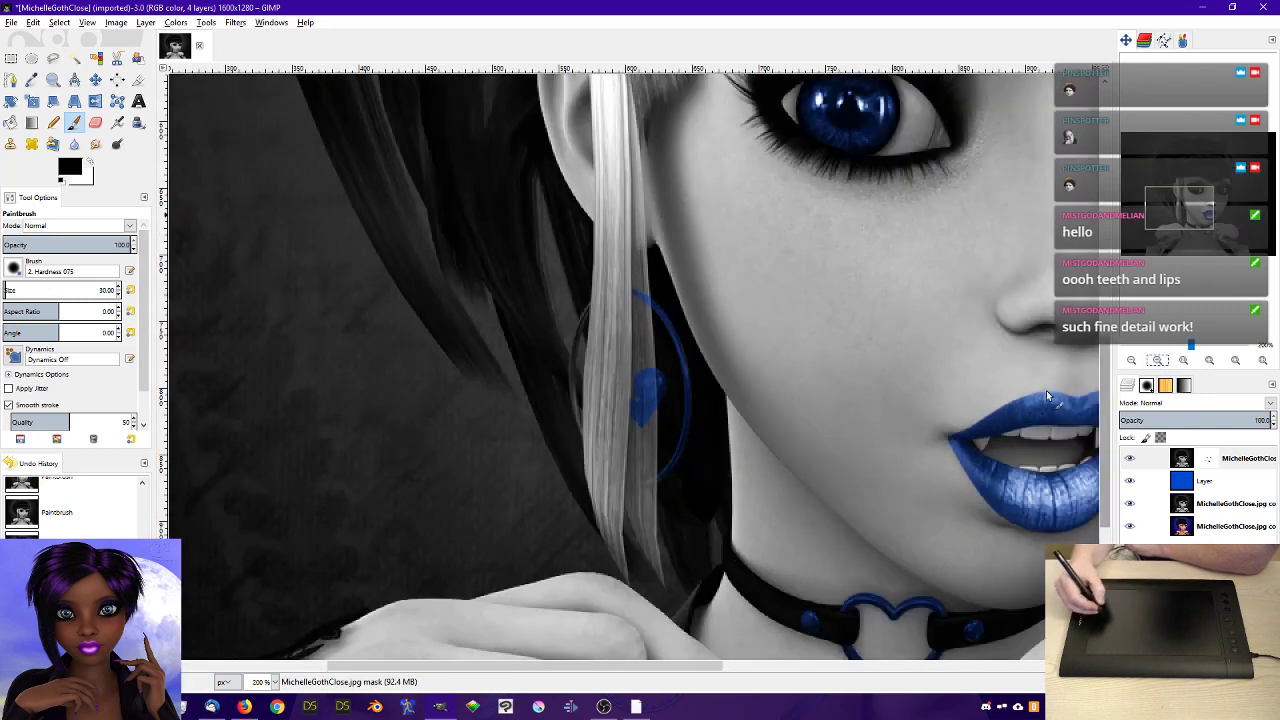
{"action": "left_click_drag", "start_coordinate": [612, 240], "coordinate": [610, 370]}
{"action": "mouse_move", "coordinate": [625, 215]}
{"action": "left_mouse_down"}
{"action": "mouse_move", "coordinate": [617, 355]}
{"action": "mouse_move", "coordinate": [624, 228]}
{"action": "mouse_move", "coordinate": [629, 343]}
{"action": "left_mouse_up"}
{"action": "left_click_drag", "start_coordinate": [633, 287], "coordinate": [643, 380]}
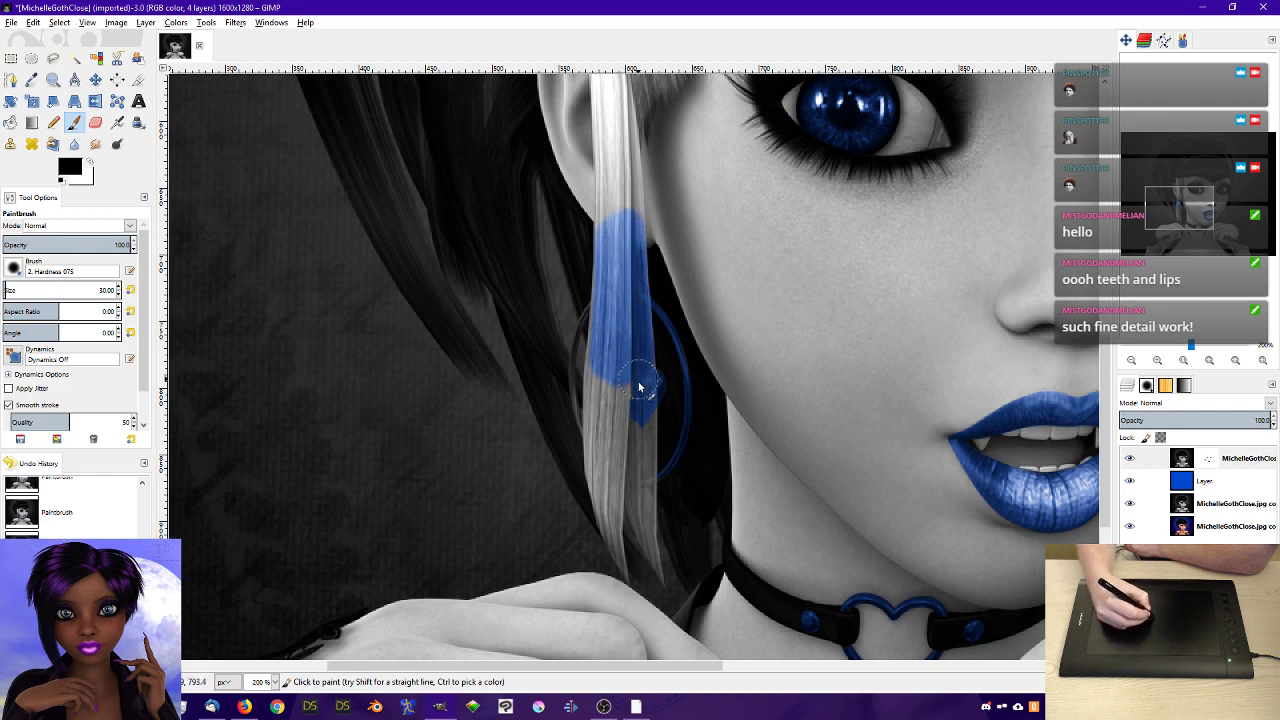
- Extend the black mask painting down the light hair strand past the hoop earring, stopping short of its pointed ends
{"action": "mouse_move", "coordinate": [634, 320]}
{"action": "left_mouse_down"}
{"action": "mouse_move", "coordinate": [639, 376]}
{"action": "mouse_move", "coordinate": [620, 227]}
{"action": "mouse_move", "coordinate": [612, 450]}
{"action": "left_mouse_up"}
{"action": "mouse_move", "coordinate": [628, 388]}
{"action": "left_mouse_down"}
{"action": "mouse_move", "coordinate": [620, 439]}
{"action": "mouse_move", "coordinate": [626, 346]}
{"action": "mouse_move", "coordinate": [638, 467]}
{"action": "mouse_move", "coordinate": [639, 373]}
{"action": "mouse_move", "coordinate": [640, 417]}
{"action": "left_mouse_up"}
{"action": "mouse_move", "coordinate": [634, 446]}
{"action": "left_mouse_down"}
{"action": "mouse_move", "coordinate": [637, 375]}
{"action": "mouse_move", "coordinate": [621, 460]}
{"action": "mouse_move", "coordinate": [614, 362]}
{"action": "mouse_move", "coordinate": [614, 472]}
{"action": "mouse_move", "coordinate": [616, 386]}
{"action": "left_mouse_up"}
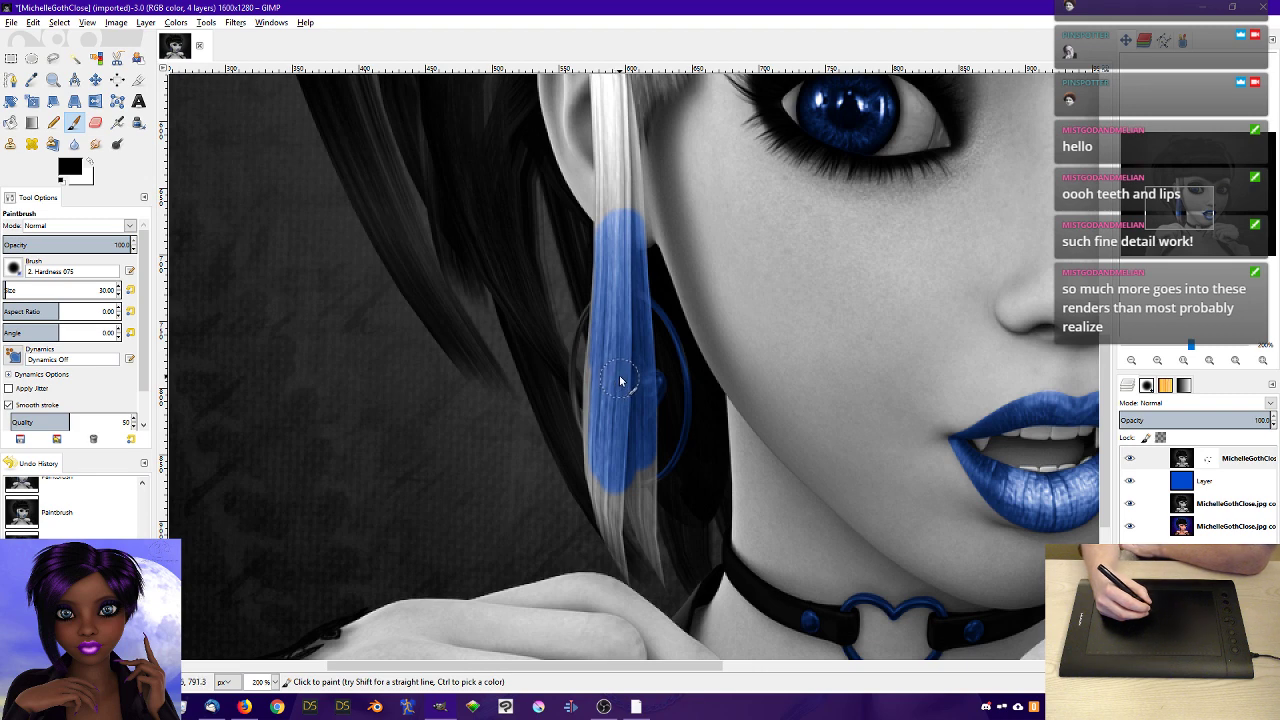
{"action": "mouse_move", "coordinate": [618, 382]}
{"action": "left_mouse_down"}
{"action": "mouse_move", "coordinate": [655, 400]}
{"action": "mouse_move", "coordinate": [632, 458]}
{"action": "mouse_move", "coordinate": [632, 490]}
{"action": "mouse_move", "coordinate": [640, 441]}
{"action": "mouse_move", "coordinate": [640, 529]}
{"action": "mouse_move", "coordinate": [616, 450]}
{"action": "left_mouse_up"}
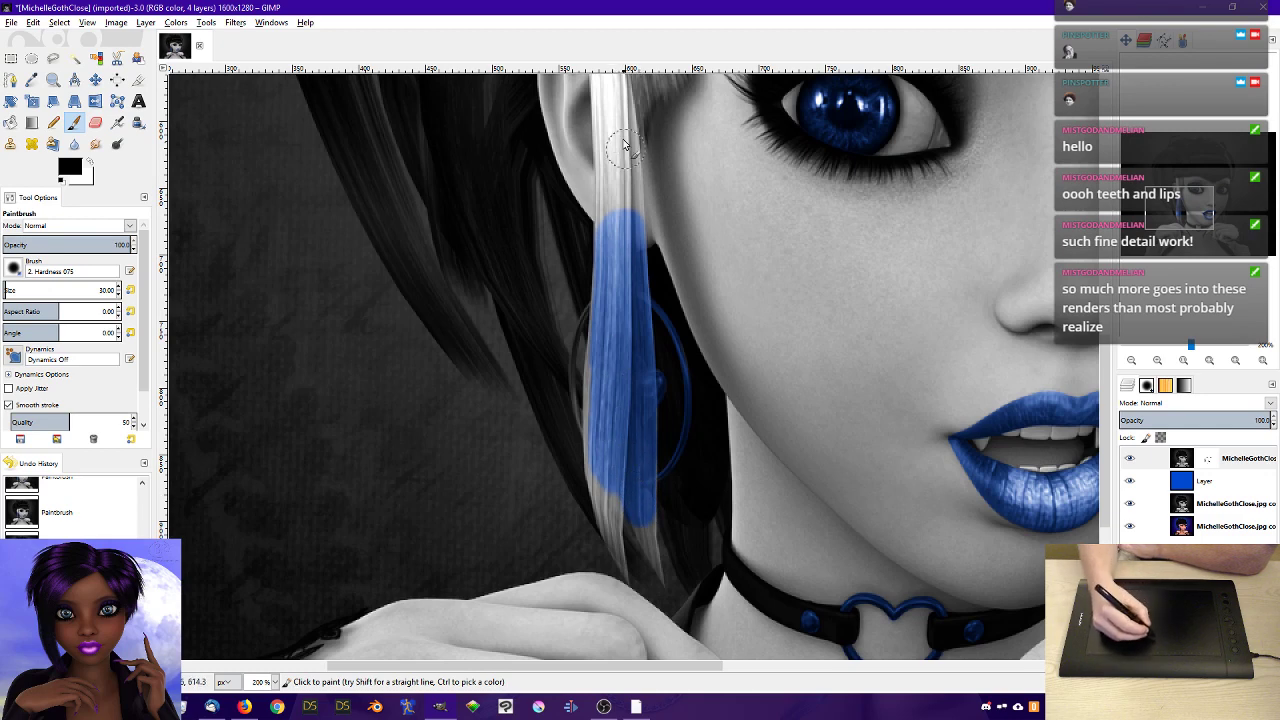
- Paint the mask black over the upper part of the light hair strand, in front of the ear
{"action": "left_click_drag", "start_coordinate": [614, 162], "coordinate": [614, 263]}
{"action": "left_click_drag", "start_coordinate": [618, 130], "coordinate": [624, 196]}
{"action": "left_click_drag", "start_coordinate": [619, 139], "coordinate": [629, 232]}
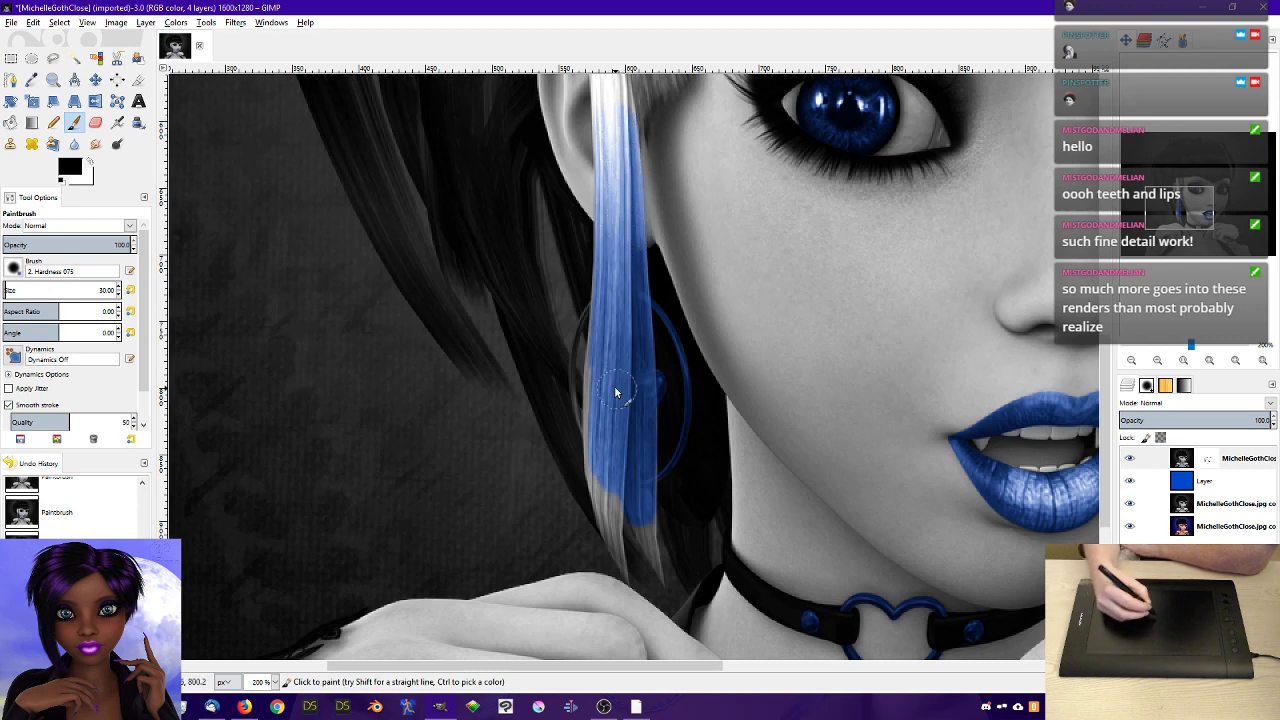
- Fill in the remaining grey parts of the strand's lower section with black on the mask and reduce the brush size to 10
{"action": "mouse_move", "coordinate": [600, 463]}
{"action": "left_mouse_down"}
{"action": "mouse_move", "coordinate": [606, 480]}
{"action": "mouse_move", "coordinate": [610, 264]}
{"action": "mouse_move", "coordinate": [622, 272]}
{"action": "left_mouse_up"}
{"action": "mouse_move", "coordinate": [617, 468]}
{"action": "left_mouse_down"}
{"action": "mouse_move", "coordinate": [612, 507]}
{"action": "mouse_move", "coordinate": [625, 509]}
{"action": "mouse_move", "coordinate": [638, 395]}
{"action": "mouse_move", "coordinate": [639, 490]}
{"action": "left_mouse_up"}
{"action": "left_click", "coordinate": [119, 293]}
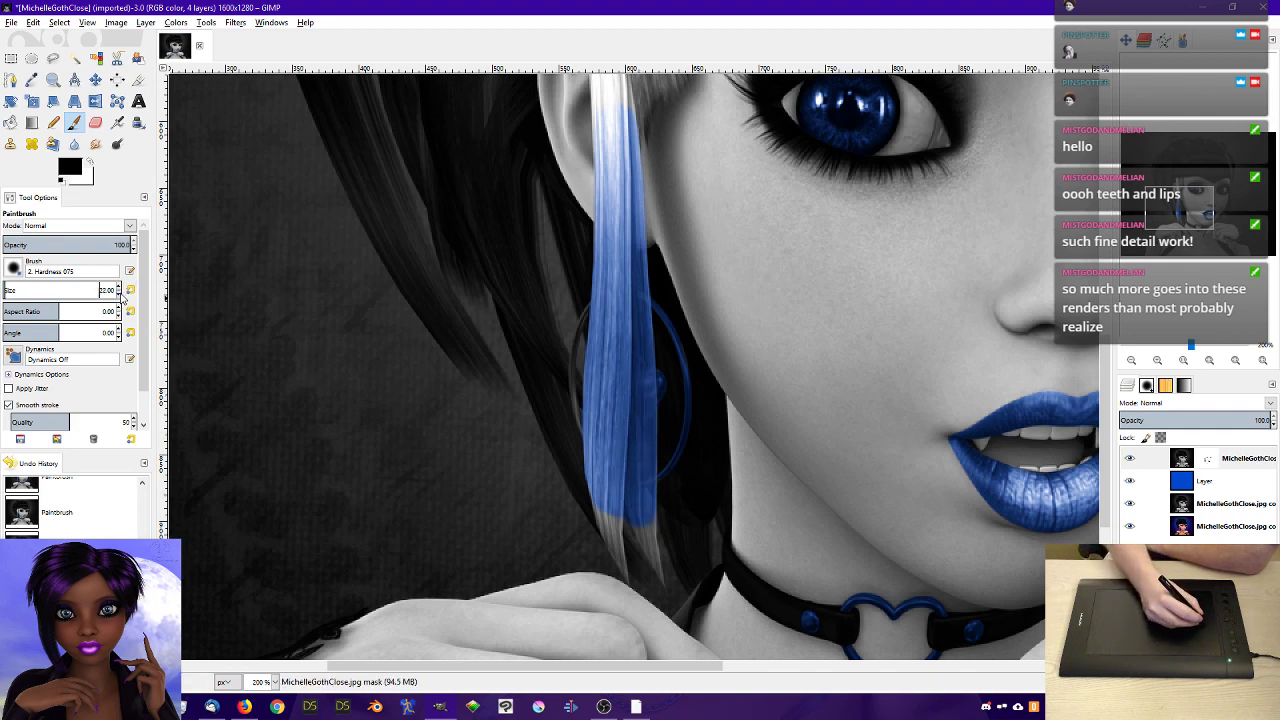
{"action": "left_click", "coordinate": [119, 294]}
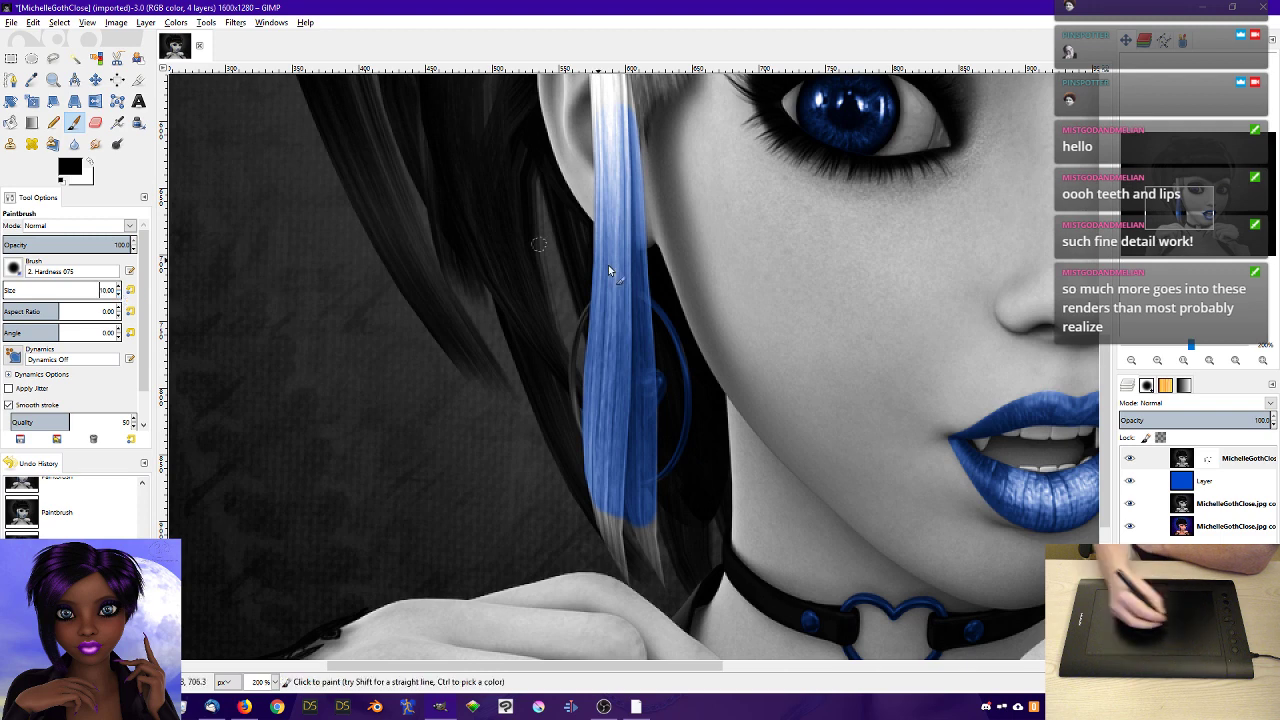
- Temporarily hide the top three layers to examine the hair strand and earring in the original colours, and show the layers again
{"action": "left_click", "coordinate": [1133, 460]}
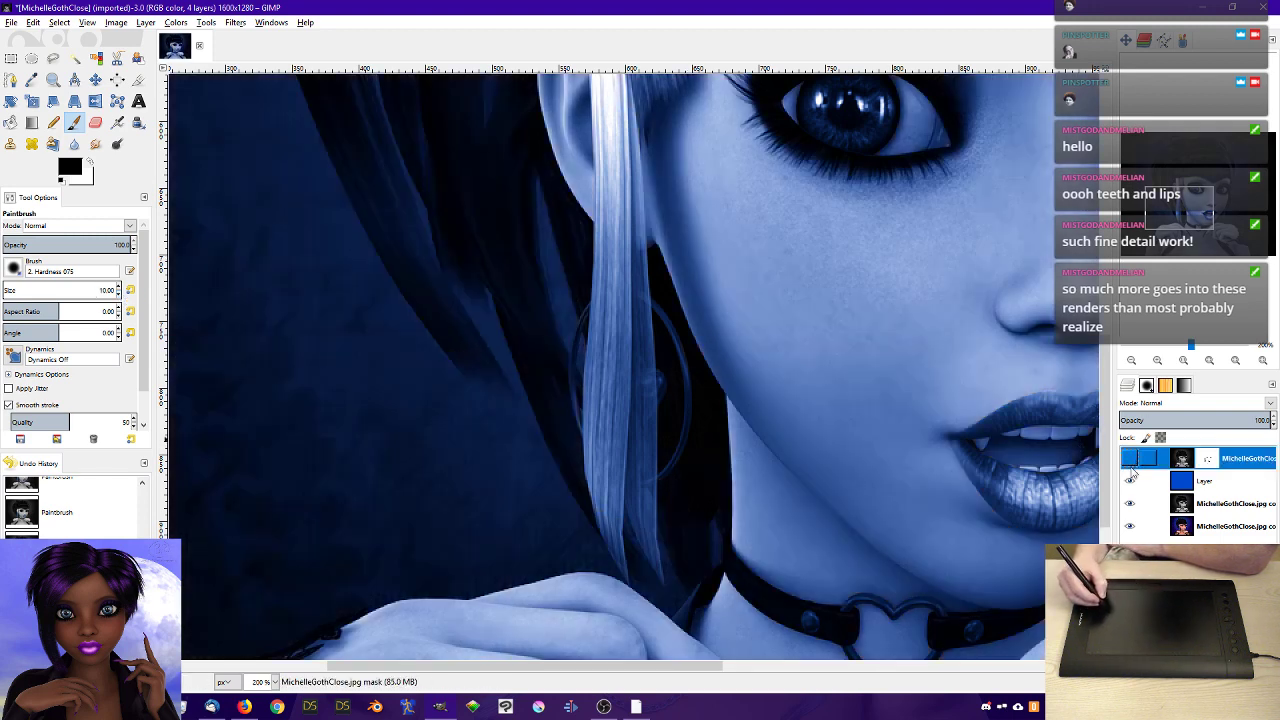
{"action": "left_click", "coordinate": [1131, 481]}
{"action": "left_click", "coordinate": [1131, 504]}
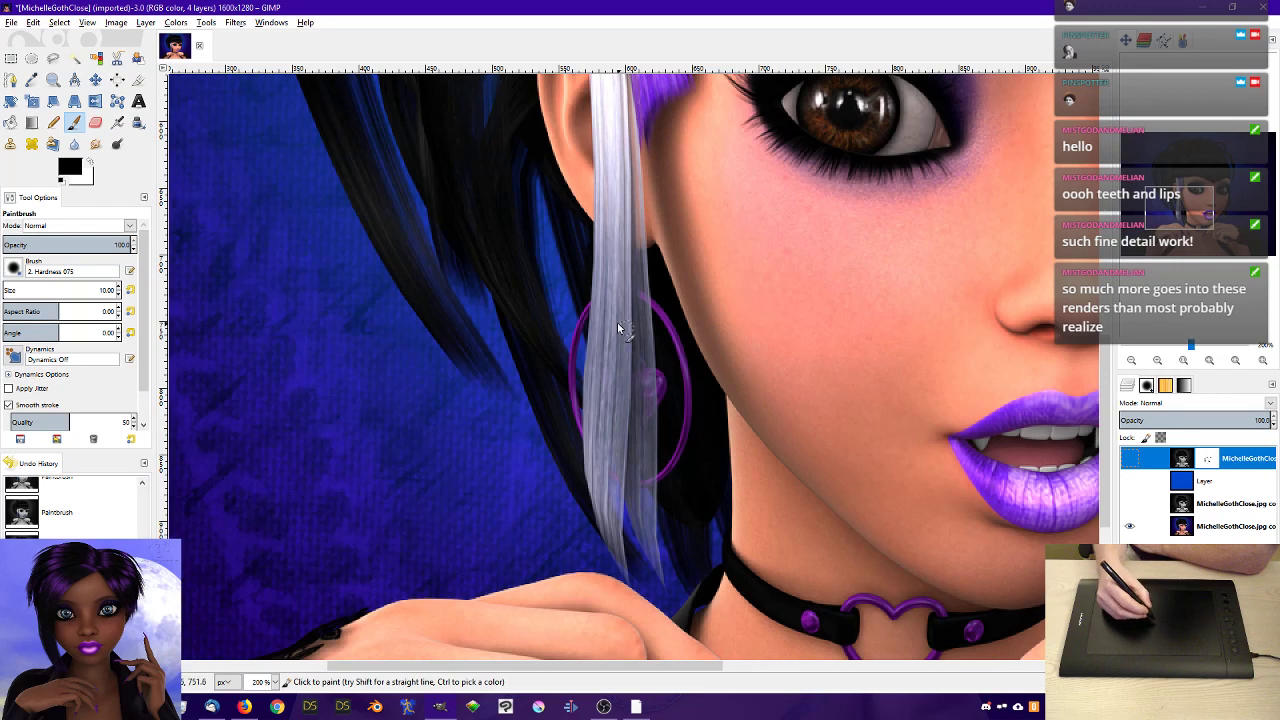
{"action": "left_click", "coordinate": [1130, 503]}
{"action": "left_click", "coordinate": [1130, 481]}
{"action": "left_click", "coordinate": [1130, 458]}
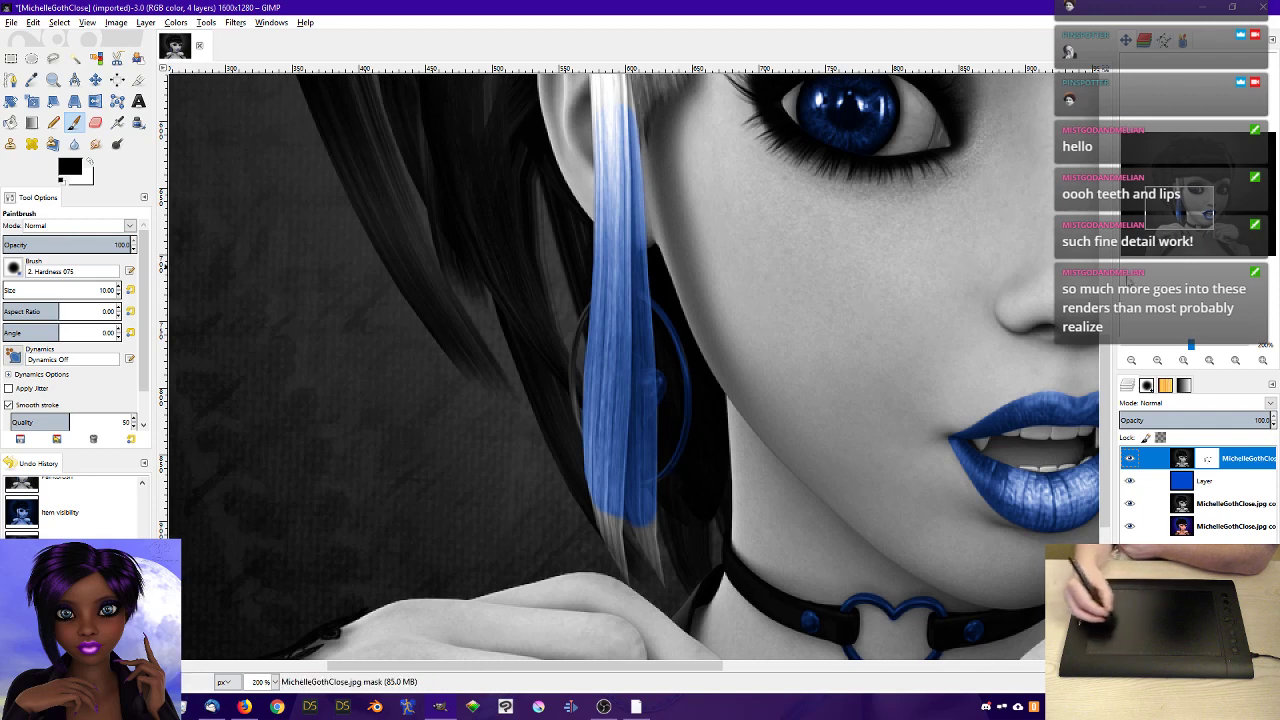
- Extend the black mask painting down the strand's inner lock, below the hoop earring, towards its pointed end with the size 10 brush
{"action": "left_click", "coordinate": [1158, 361]}
{"action": "left_click", "coordinate": [1158, 361]}
{"action": "left_click", "coordinate": [1158, 361]}
{"action": "left_click_drag", "start_coordinate": [1180, 207], "coordinate": [1184, 217]}
{"action": "mouse_move", "coordinate": [388, 342]}
{"action": "left_mouse_down"}
{"action": "mouse_move", "coordinate": [396, 433]}
{"action": "mouse_move", "coordinate": [365, 302]}
{"action": "mouse_move", "coordinate": [410, 470]}
{"action": "mouse_move", "coordinate": [409, 386]}
{"action": "mouse_move", "coordinate": [424, 453]}
{"action": "mouse_move", "coordinate": [433, 405]}
{"action": "mouse_move", "coordinate": [432, 468]}
{"action": "mouse_move", "coordinate": [420, 426]}
{"action": "mouse_move", "coordinate": [419, 466]}
{"action": "mouse_move", "coordinate": [395, 421]}
{"action": "mouse_move", "coordinate": [433, 497]}
{"action": "mouse_move", "coordinate": [397, 343]}
{"action": "left_mouse_up"}
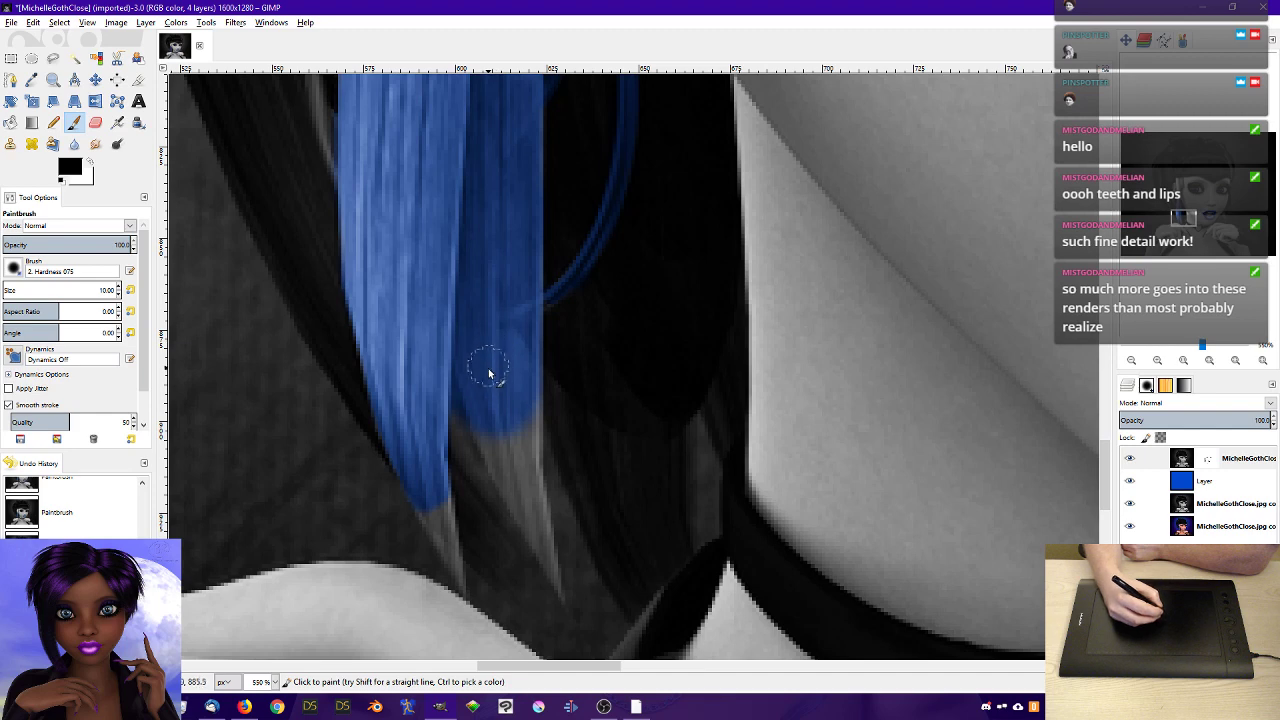
{"action": "mouse_move", "coordinate": [483, 355]}
{"action": "left_mouse_down"}
{"action": "mouse_move", "coordinate": [506, 476]}
{"action": "mouse_move", "coordinate": [493, 413]}
{"action": "mouse_move", "coordinate": [519, 463]}
{"action": "mouse_move", "coordinate": [521, 375]}
{"action": "mouse_move", "coordinate": [526, 461]}
{"action": "mouse_move", "coordinate": [520, 360]}
{"action": "left_mouse_up"}
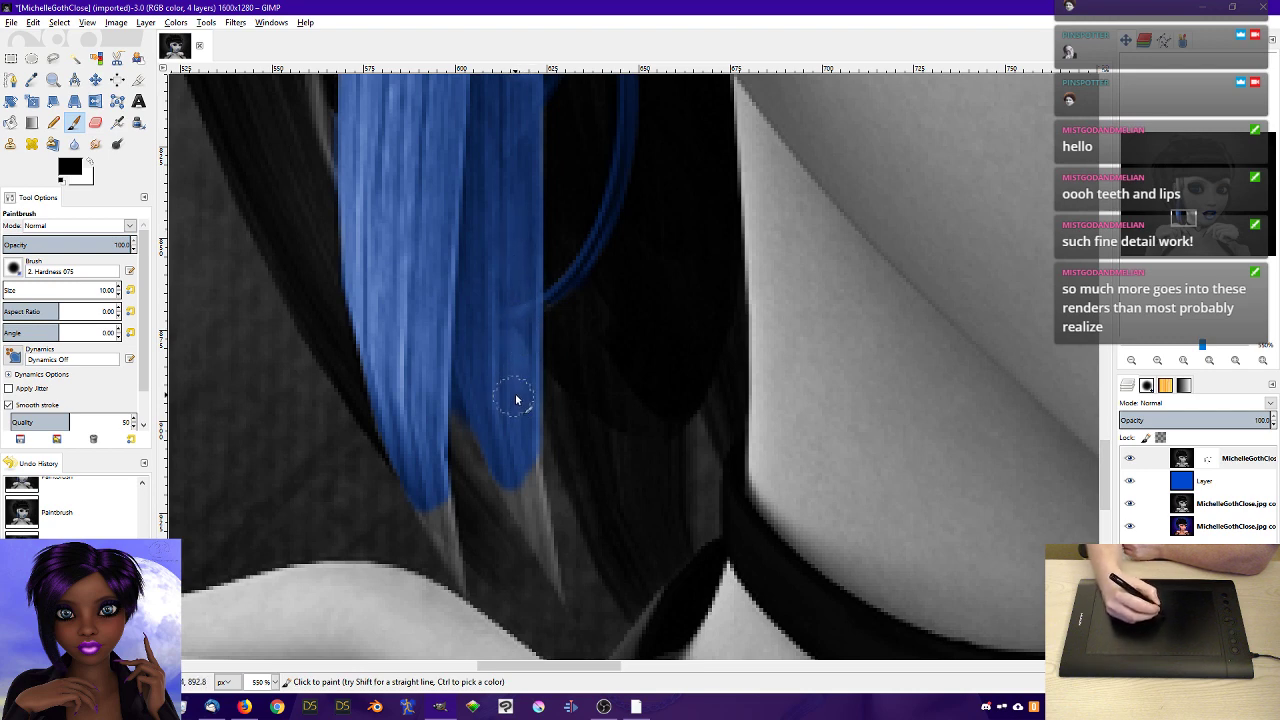
{"action": "left_click_drag", "start_coordinate": [525, 495], "coordinate": [529, 508]}
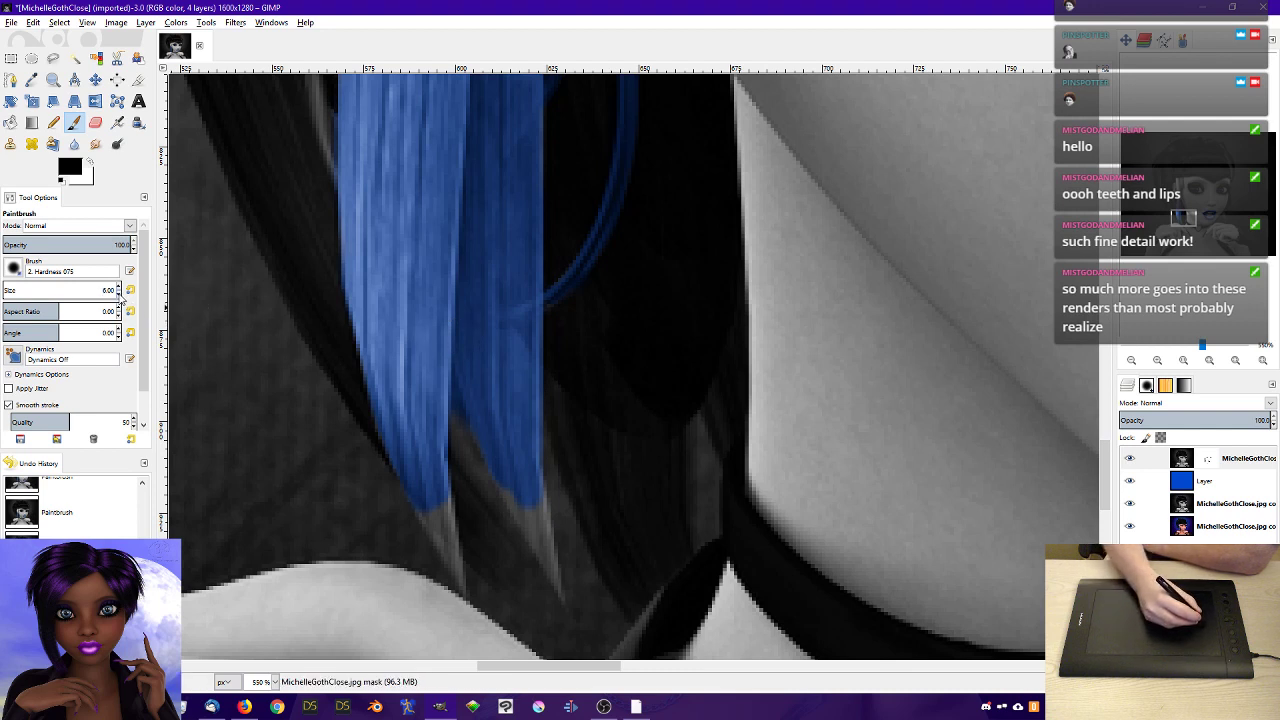
- Reduce the brush size to 4 and paint the mask black down to the strand's pointed tips
{"action": "left_click", "coordinate": [118, 294]}
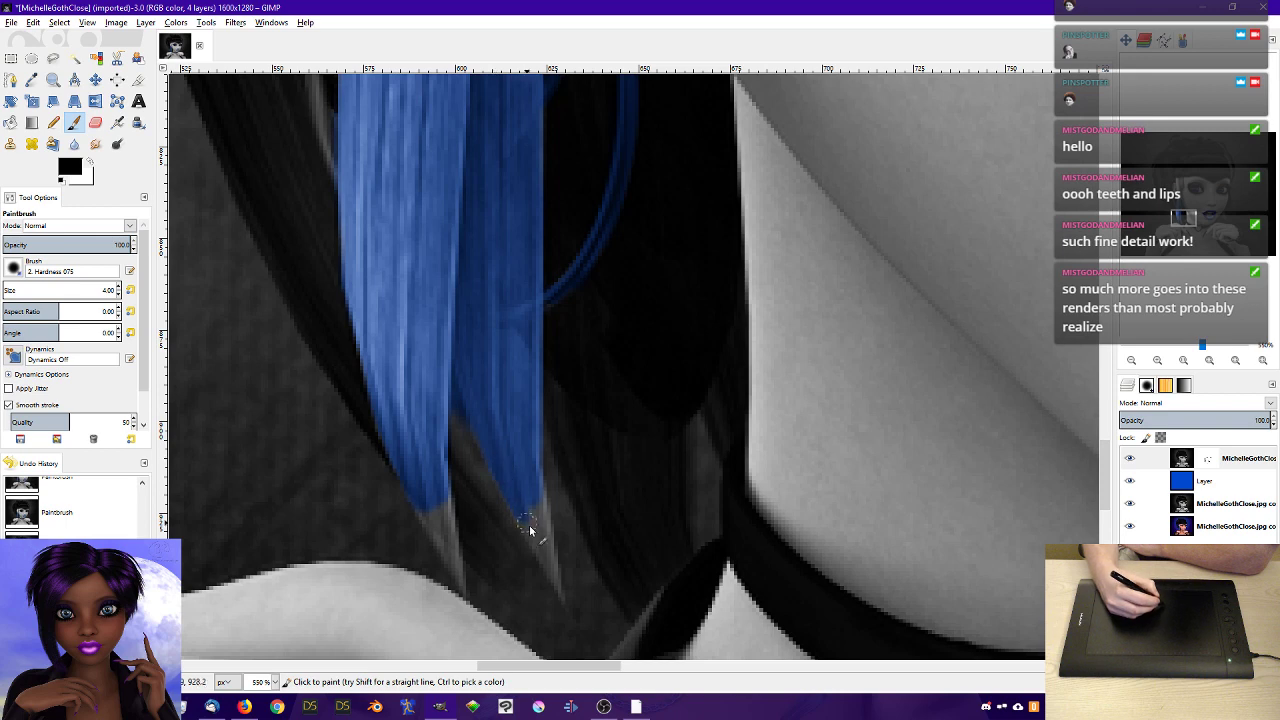
{"action": "left_click_drag", "start_coordinate": [531, 518], "coordinate": [544, 543]}
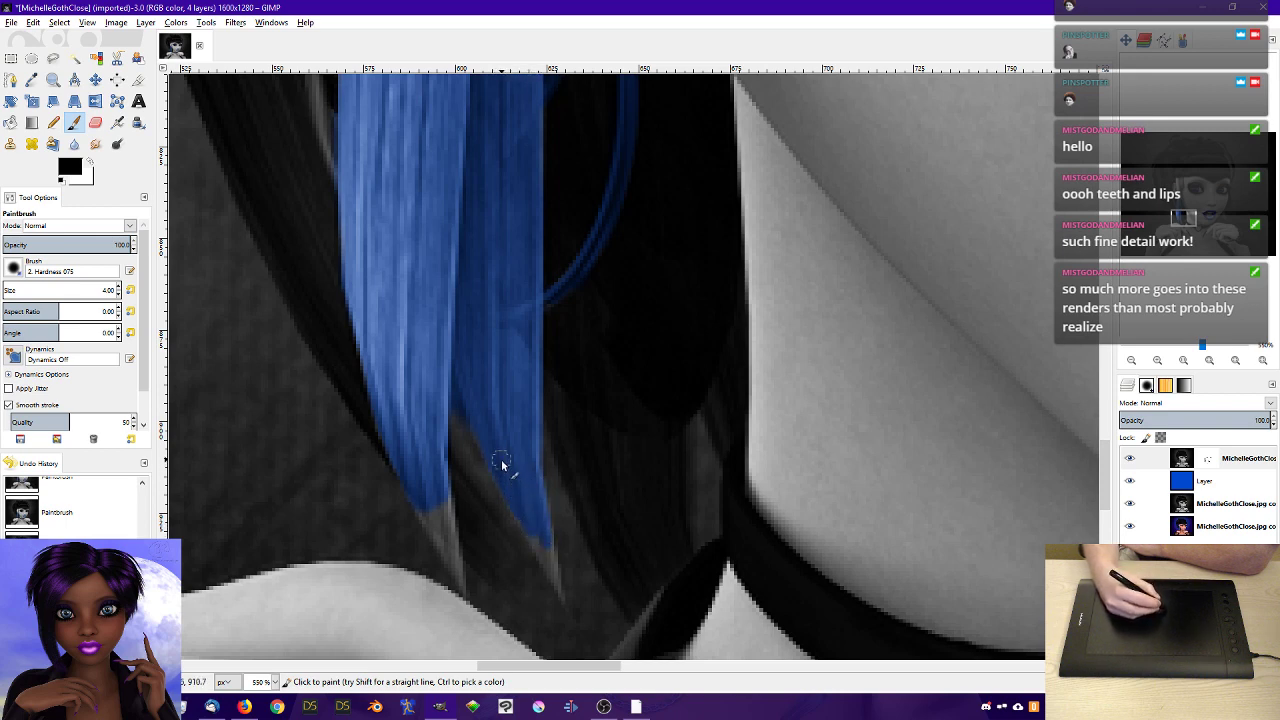
{"action": "mouse_move", "coordinate": [521, 512]}
{"action": "left_mouse_down"}
{"action": "mouse_move", "coordinate": [549, 566]}
{"action": "mouse_move", "coordinate": [546, 533]}
{"action": "mouse_move", "coordinate": [556, 578]}
{"action": "left_mouse_up"}
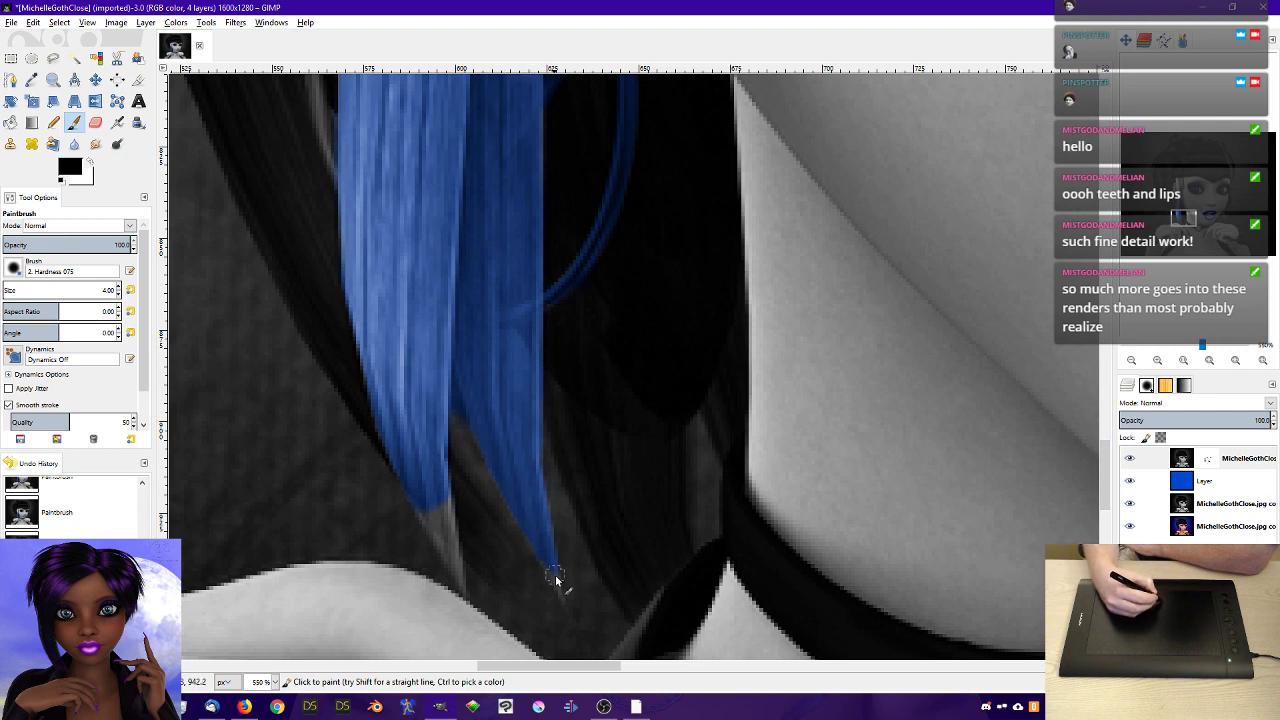
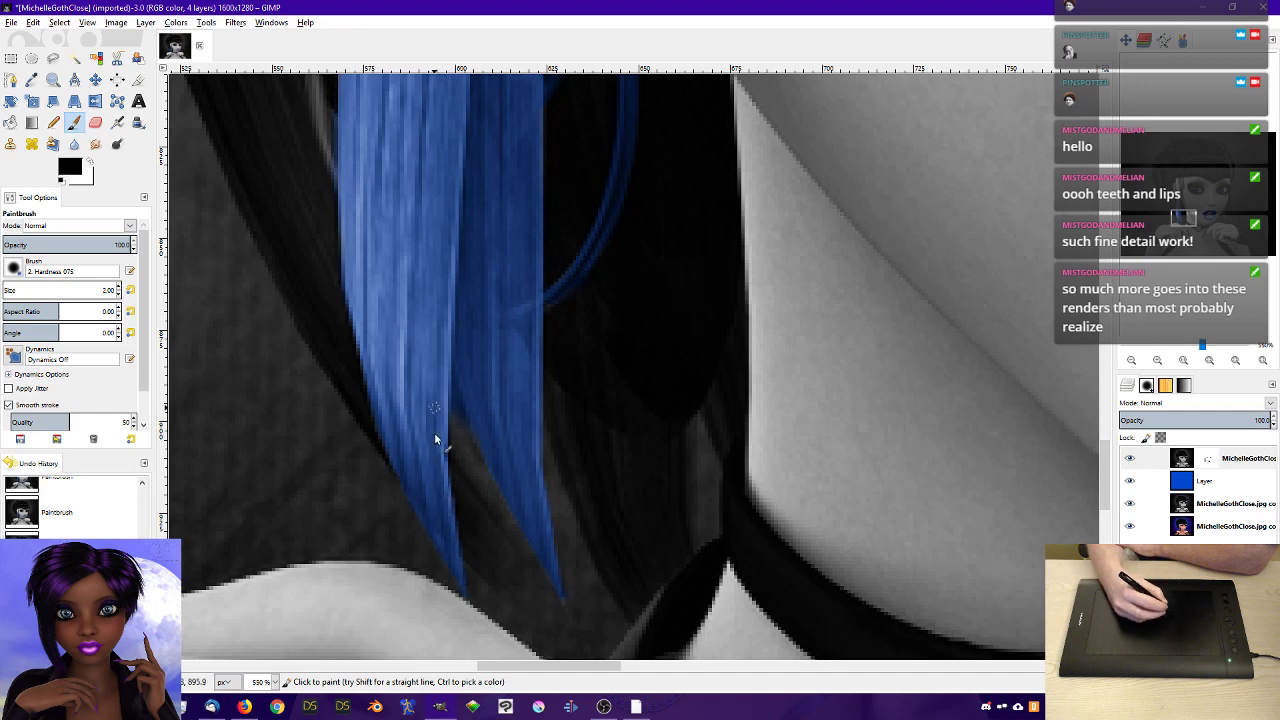
- Paint the mask black along the grey outer side of the hoop earring, reducing the brush size from 6 to 4 for the thin ring
{"action": "left_click_drag", "start_coordinate": [1186, 218], "coordinate": [1185, 208]}
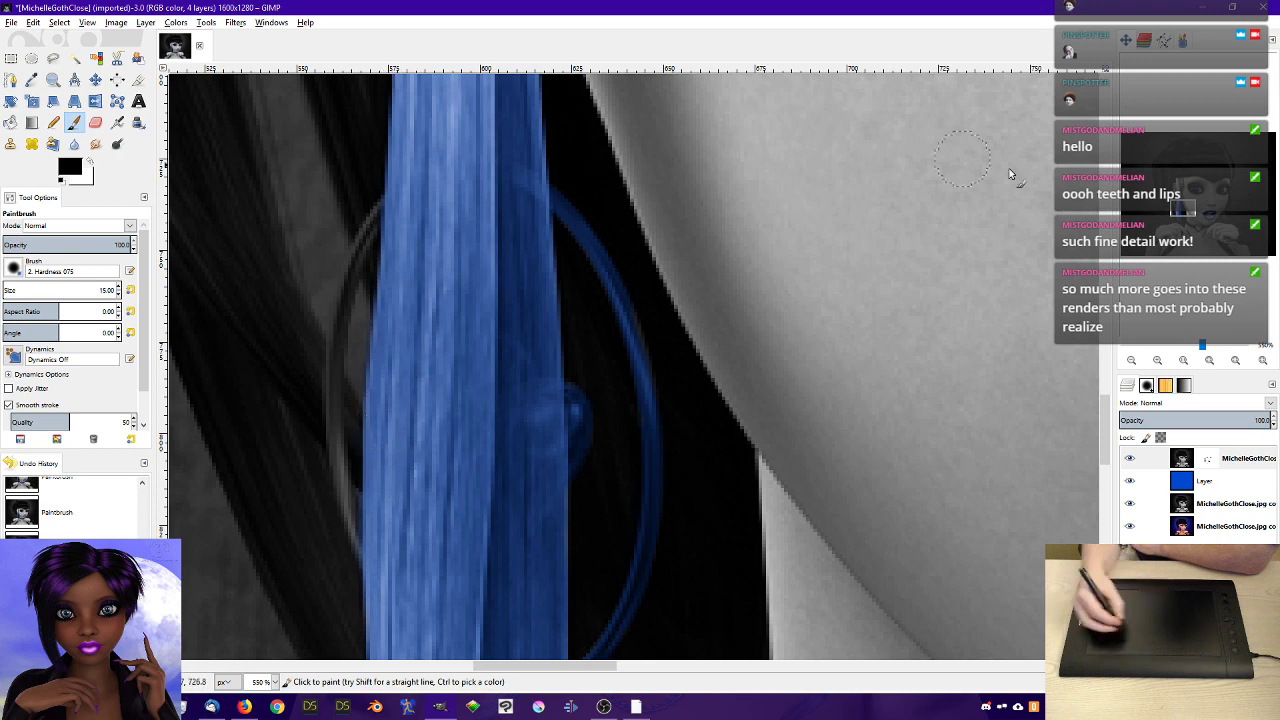
{"action": "left_click_drag", "start_coordinate": [1185, 211], "coordinate": [1180, 205]}
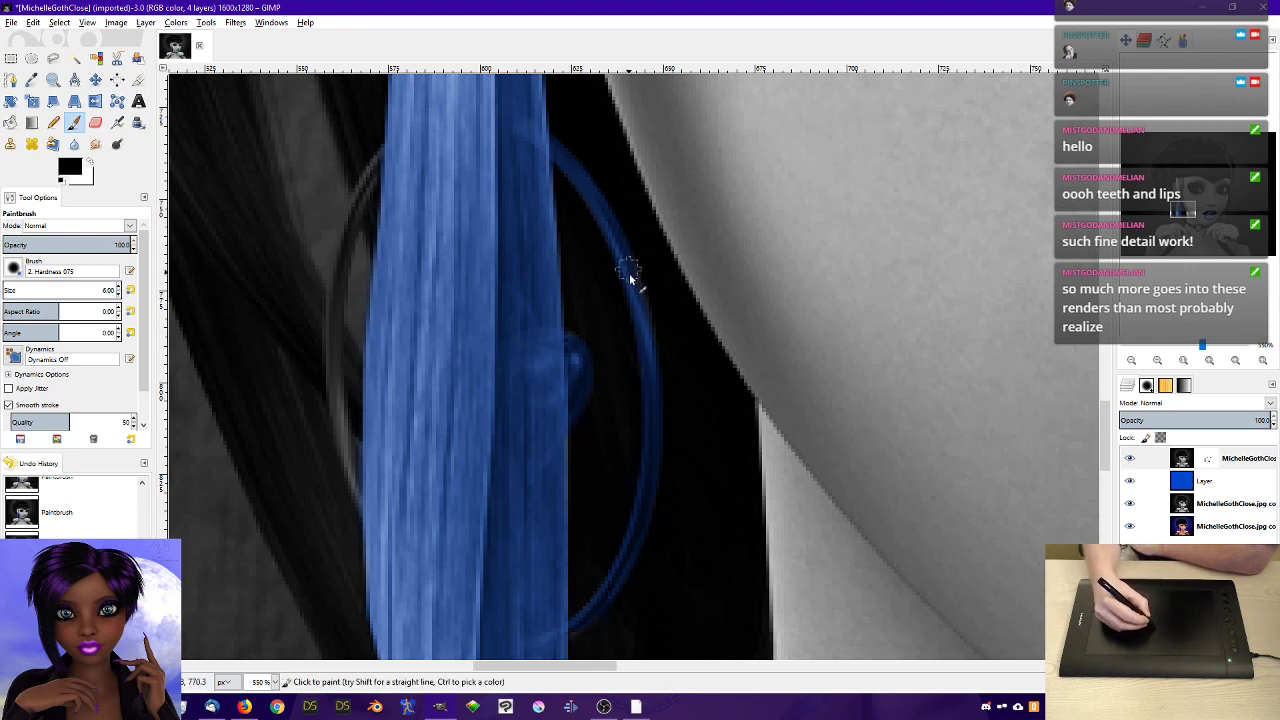
{"action": "right_click", "coordinate": [640, 340]}
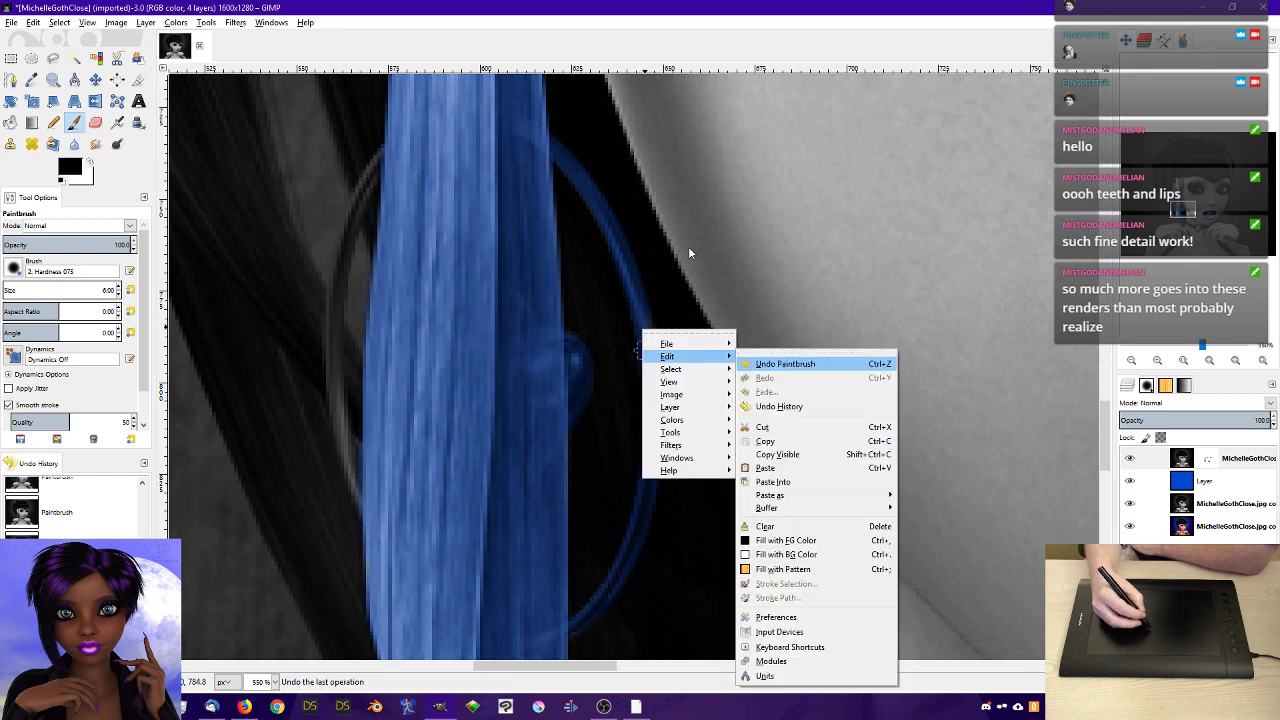
{"action": "left_click", "coordinate": [766, 38]}
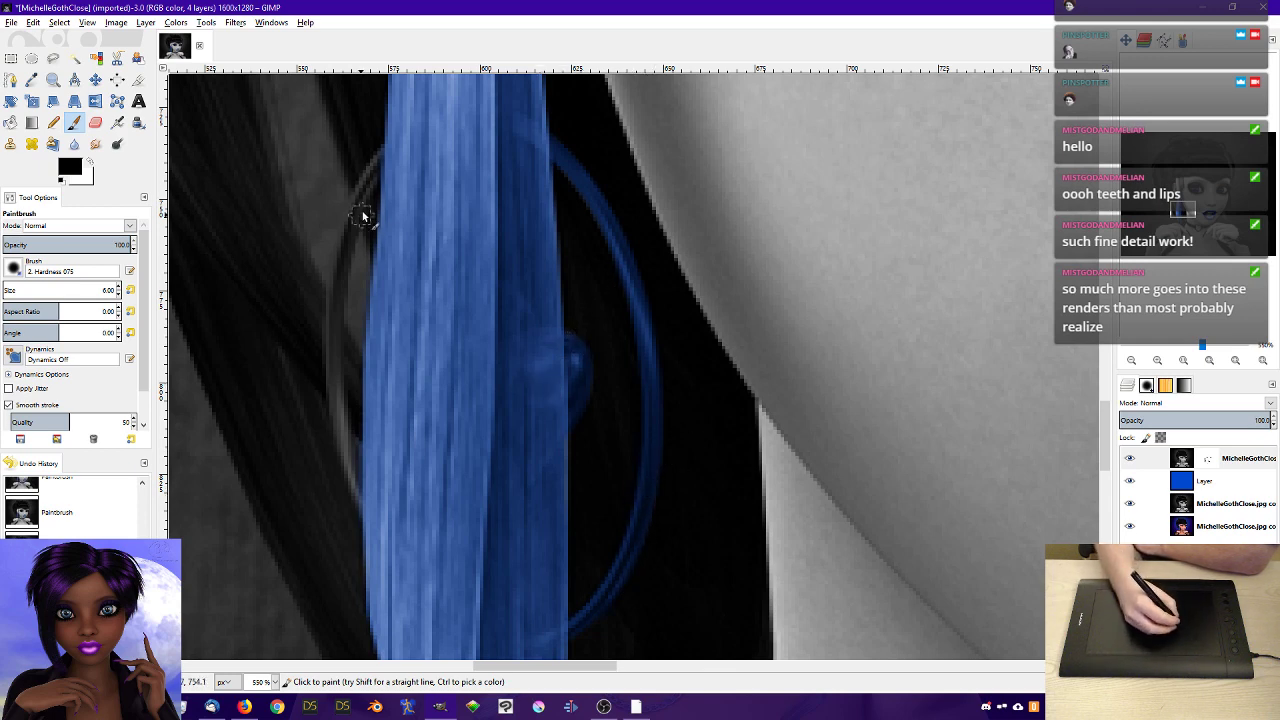
{"action": "mouse_move", "coordinate": [335, 320]}
{"action": "left_mouse_down"}
{"action": "mouse_move", "coordinate": [334, 306]}
{"action": "mouse_move", "coordinate": [338, 390]}
{"action": "left_mouse_up"}
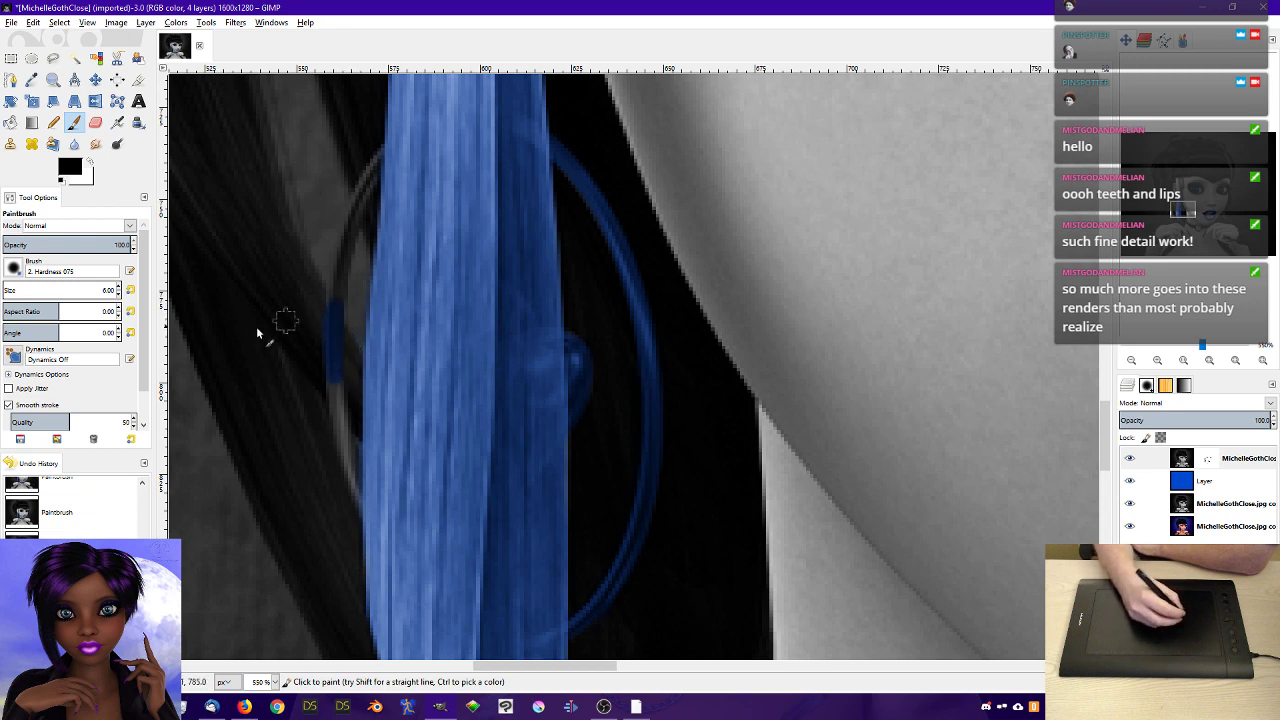
{"action": "left_click", "coordinate": [118, 294]}
{"action": "left_click", "coordinate": [118, 294]}
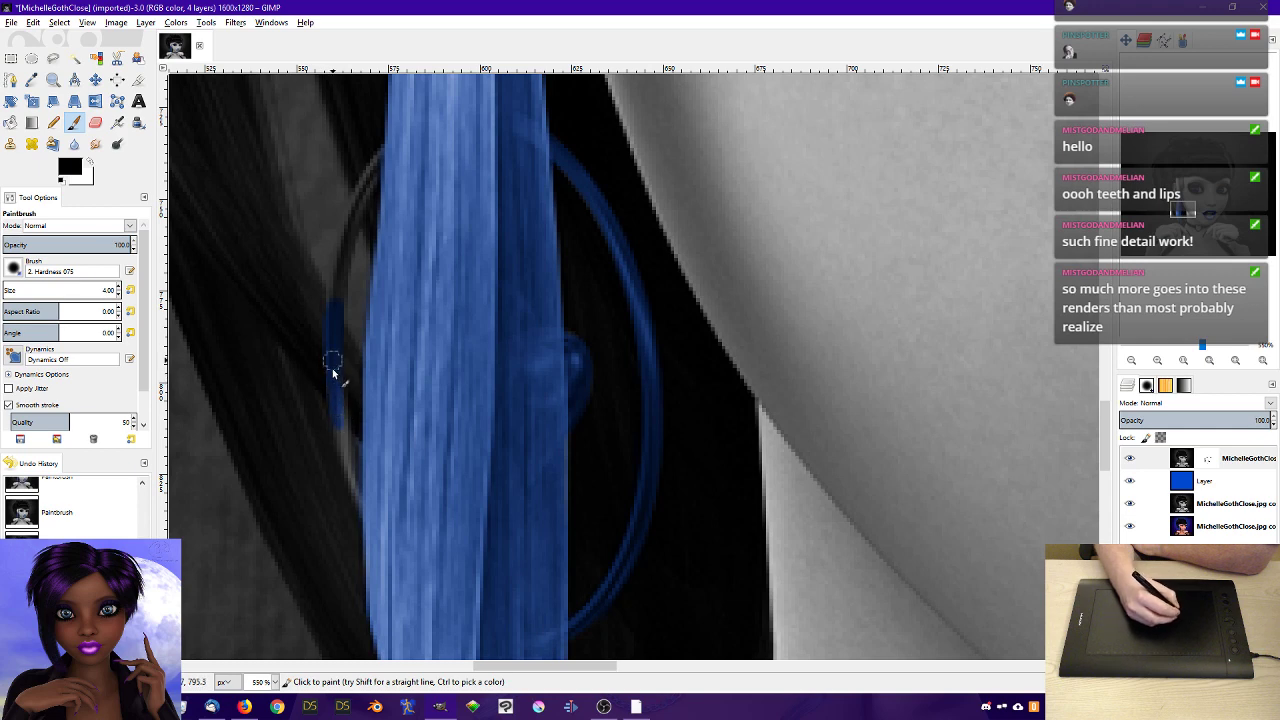
{"action": "left_click_drag", "start_coordinate": [340, 415], "coordinate": [349, 471]}
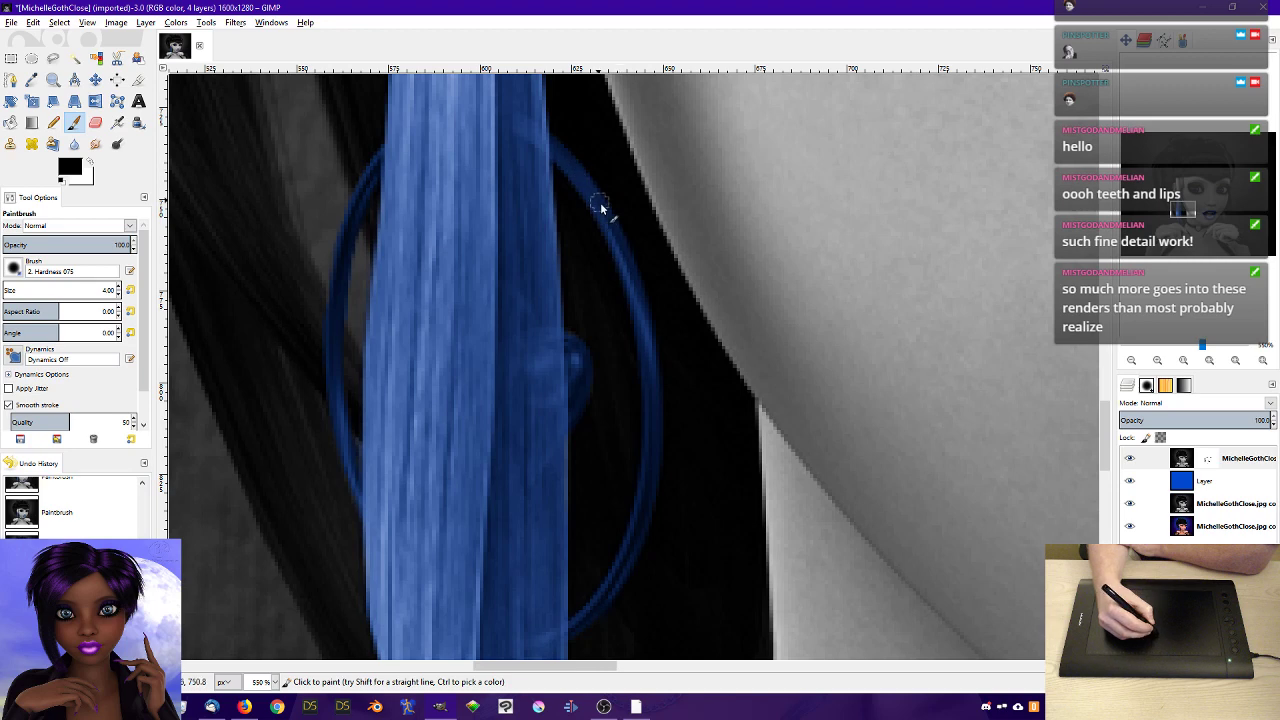
- Set the brush size to 15 and paint the mask black over the top of the light hair strand, just below the fringe
{"action": "left_click", "coordinate": [1184, 361]}
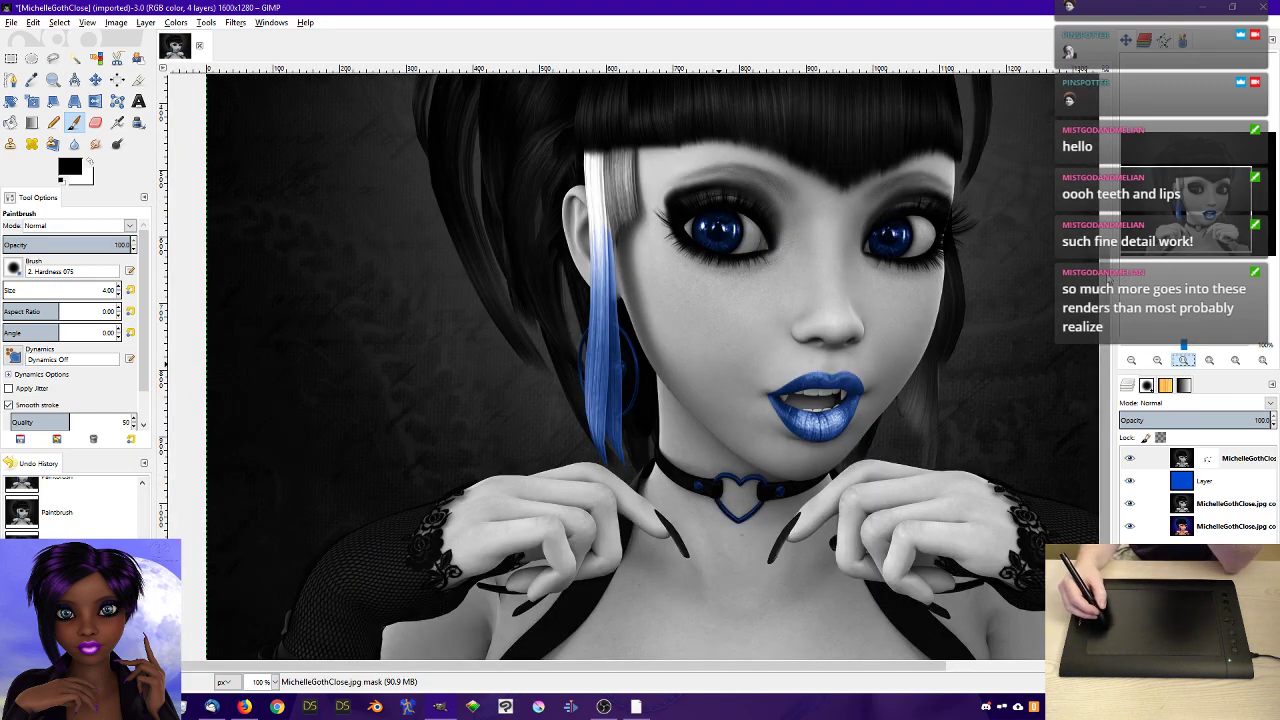
{"action": "left_click_drag", "start_coordinate": [1194, 210], "coordinate": [1194, 200]}
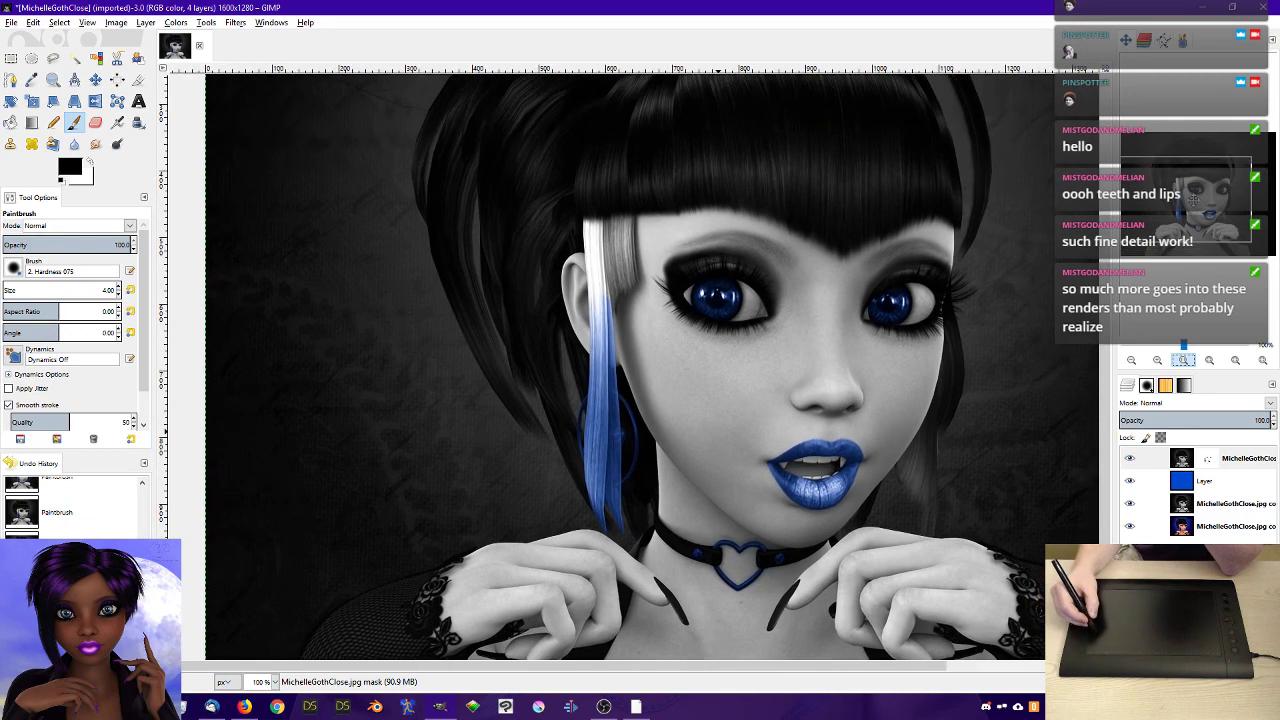
{"action": "left_click", "coordinate": [1158, 361]}
{"action": "left_click", "coordinate": [1158, 361]}
{"action": "left_click", "coordinate": [1158, 361]}
{"action": "left_click", "coordinate": [1158, 361]}
{"action": "left_click_drag", "start_coordinate": [1183, 198], "coordinate": [1180, 188]}
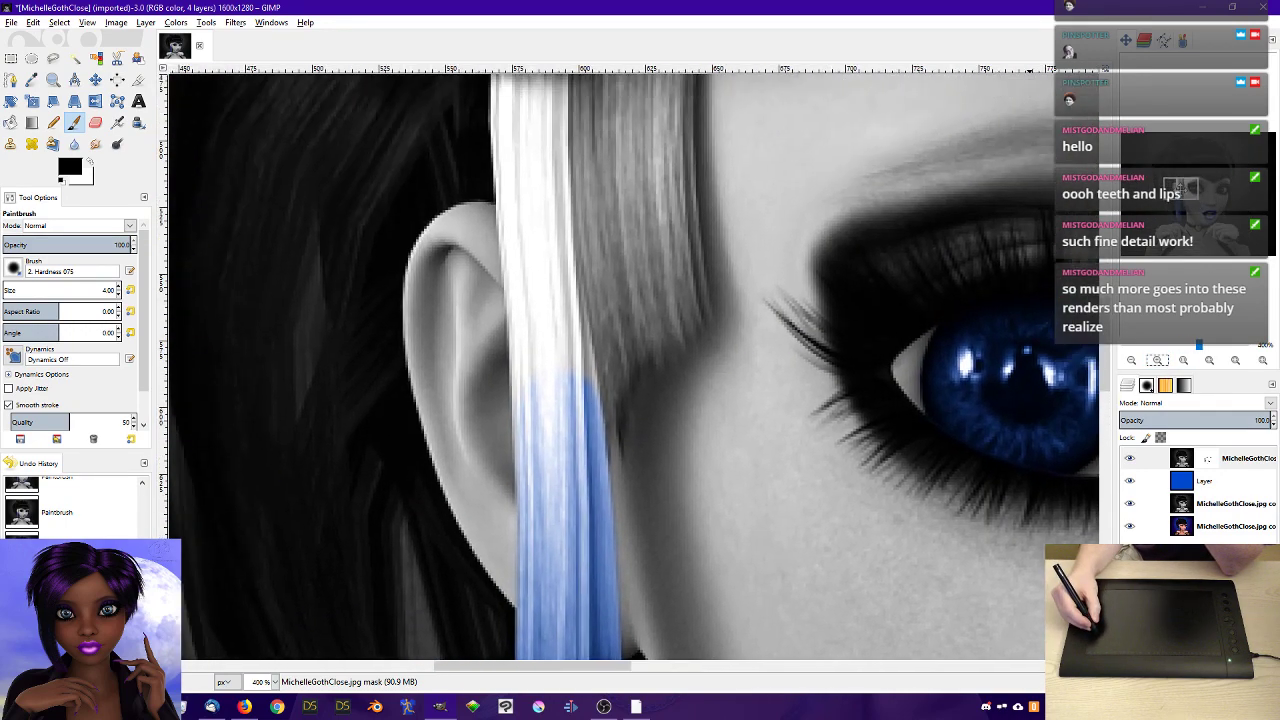
{"action": "left_click", "coordinate": [1130, 361]}
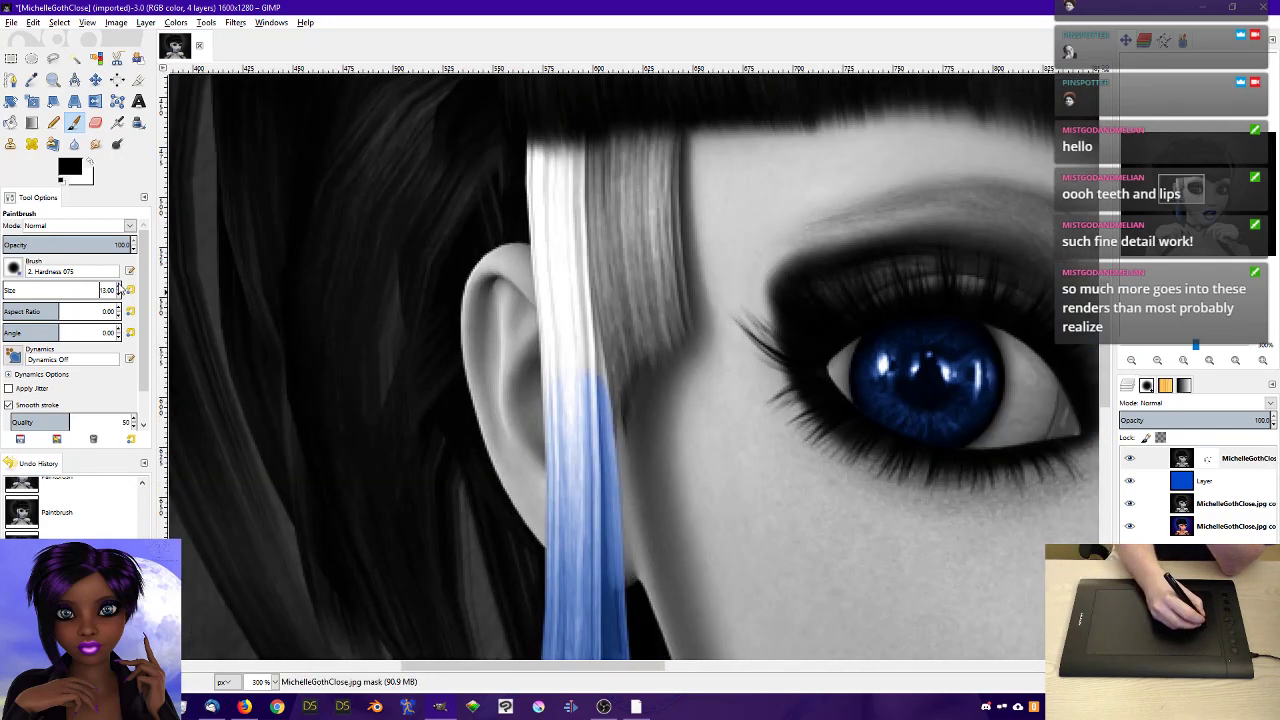
{"action": "left_click", "coordinate": [118, 286]}
{"action": "left_click", "coordinate": [118, 286]}
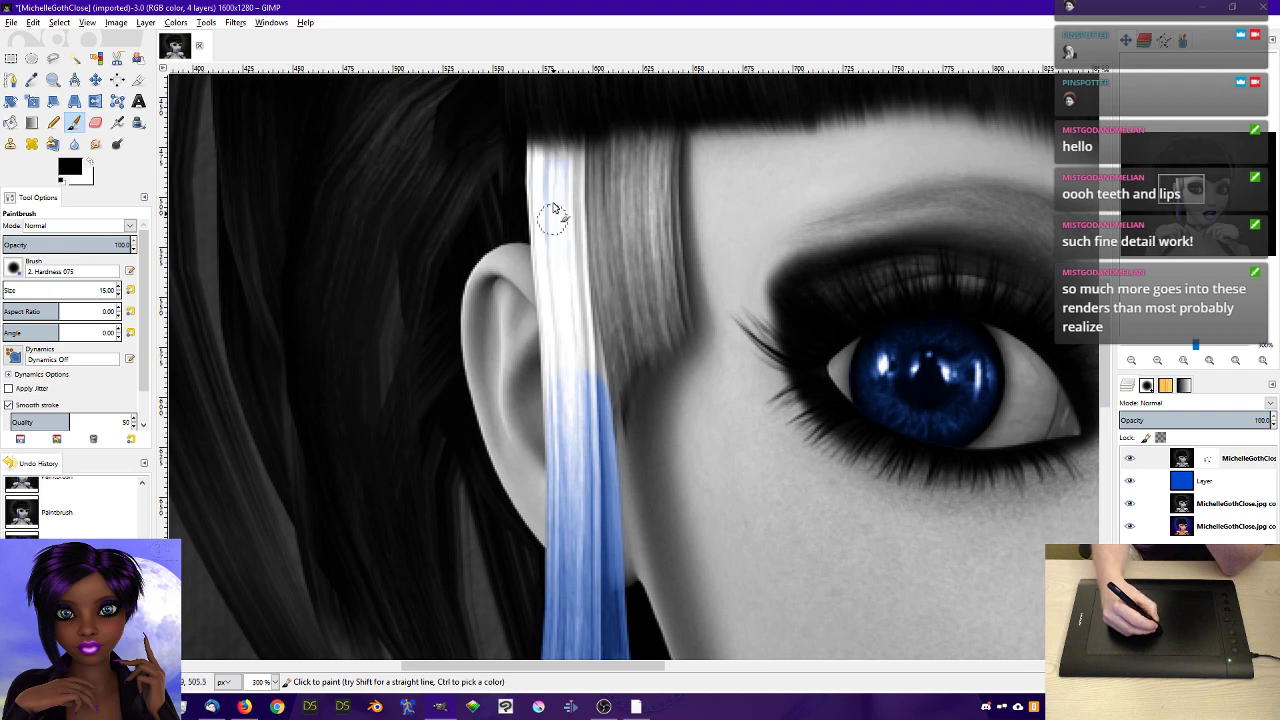
{"action": "mouse_move", "coordinate": [556, 131]}
{"action": "left_mouse_down"}
{"action": "mouse_move", "coordinate": [557, 217]}
{"action": "mouse_move", "coordinate": [566, 121]}
{"action": "mouse_move", "coordinate": [567, 219]}
{"action": "mouse_move", "coordinate": [576, 135]}
{"action": "mouse_move", "coordinate": [572, 186]}
{"action": "mouse_move", "coordinate": [566, 200]}
{"action": "mouse_move", "coordinate": [548, 139]}
{"action": "mouse_move", "coordinate": [544, 200]}
{"action": "mouse_move", "coordinate": [540, 128]}
{"action": "mouse_move", "coordinate": [545, 243]}
{"action": "left_mouse_up"}
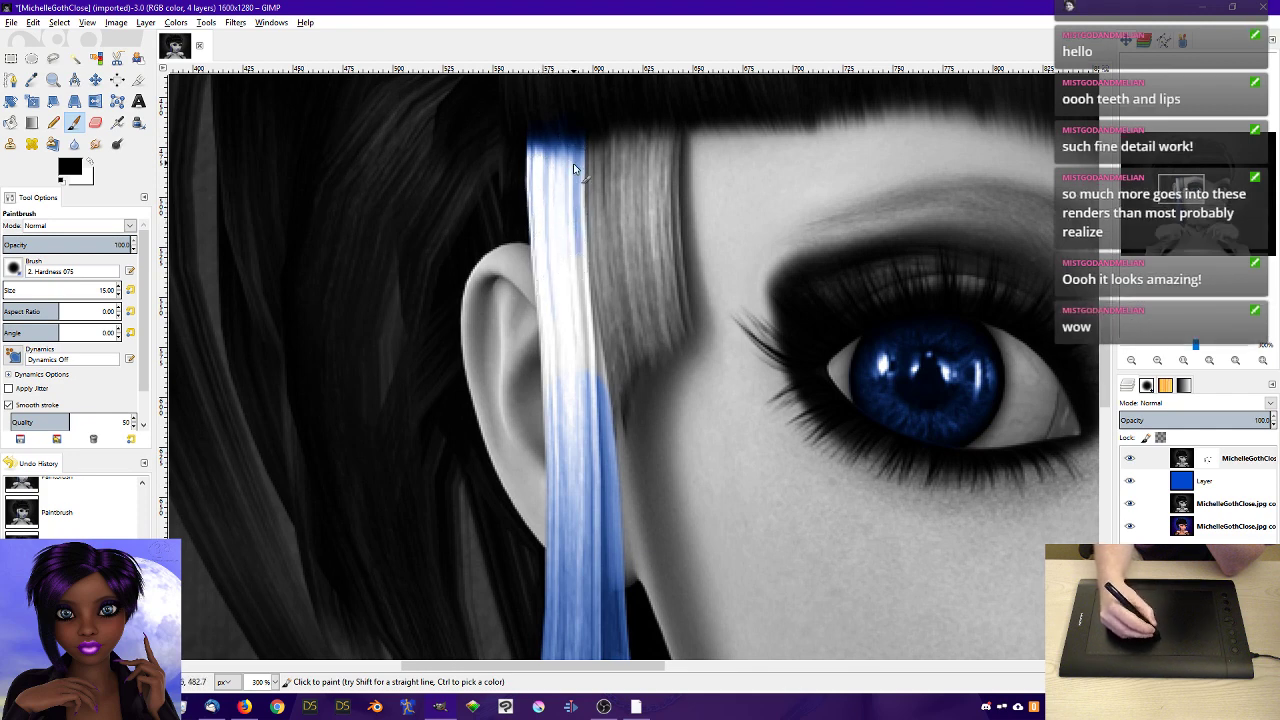
- Fill in the remaining white parts of the upper strand with black on the mask, joining it to the tinted section beside the ear
{"action": "left_click_drag", "start_coordinate": [575, 261], "coordinate": [571, 183]}
{"action": "left_click_drag", "start_coordinate": [563, 316], "coordinate": [573, 210]}
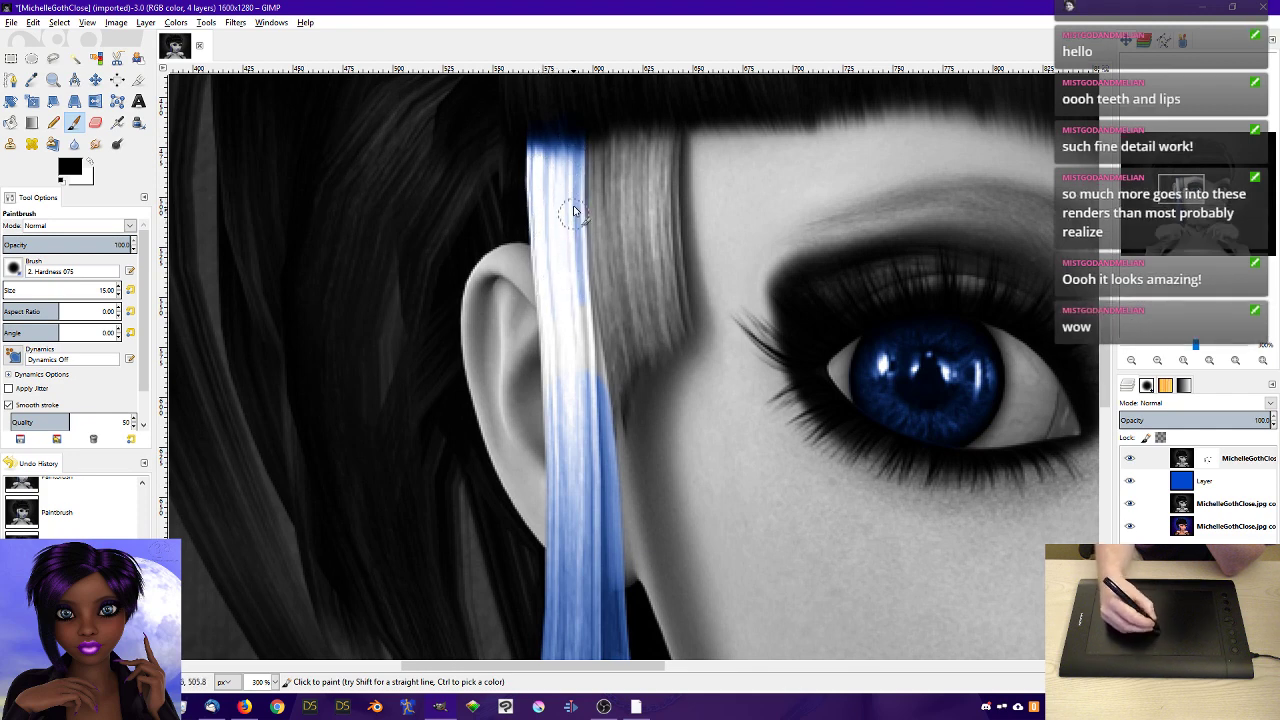
{"action": "left_click_drag", "start_coordinate": [576, 254], "coordinate": [592, 362]}
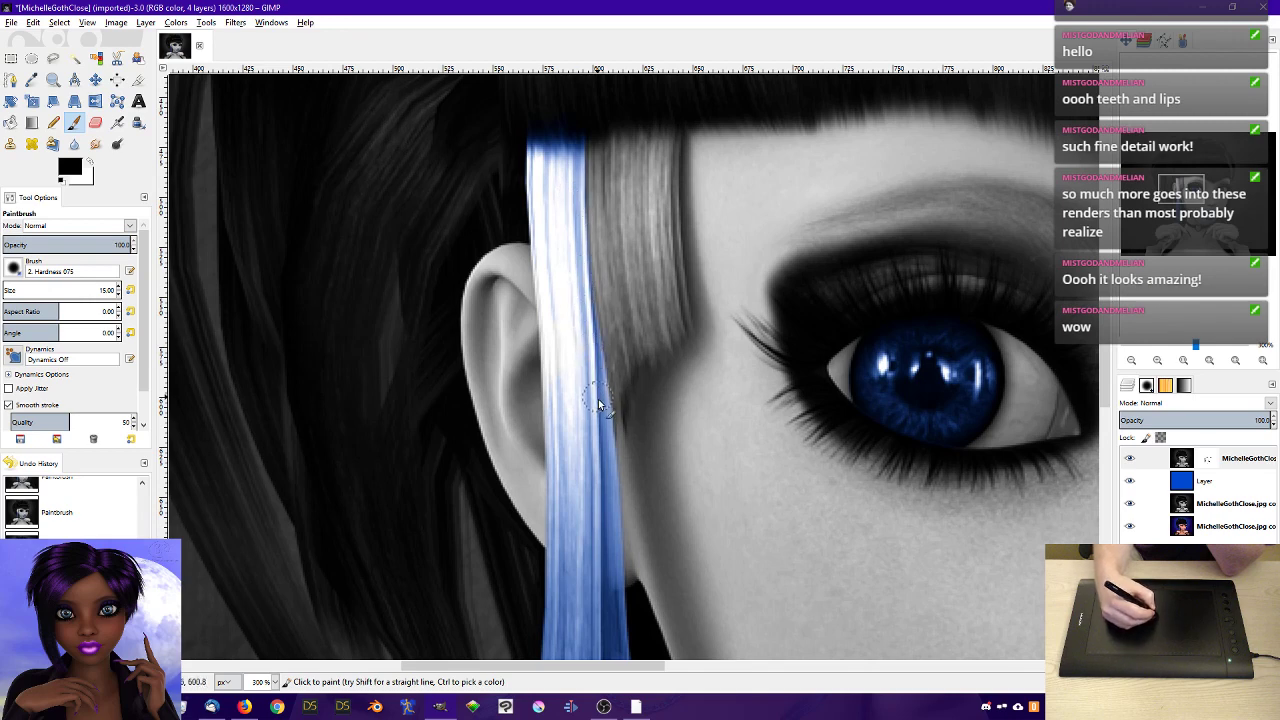
{"action": "mouse_move", "coordinate": [550, 206]}
{"action": "left_mouse_down"}
{"action": "mouse_move", "coordinate": [549, 276]}
{"action": "mouse_move", "coordinate": [545, 252]}
{"action": "left_mouse_up"}
{"action": "left_click_drag", "start_coordinate": [552, 330], "coordinate": [555, 362]}
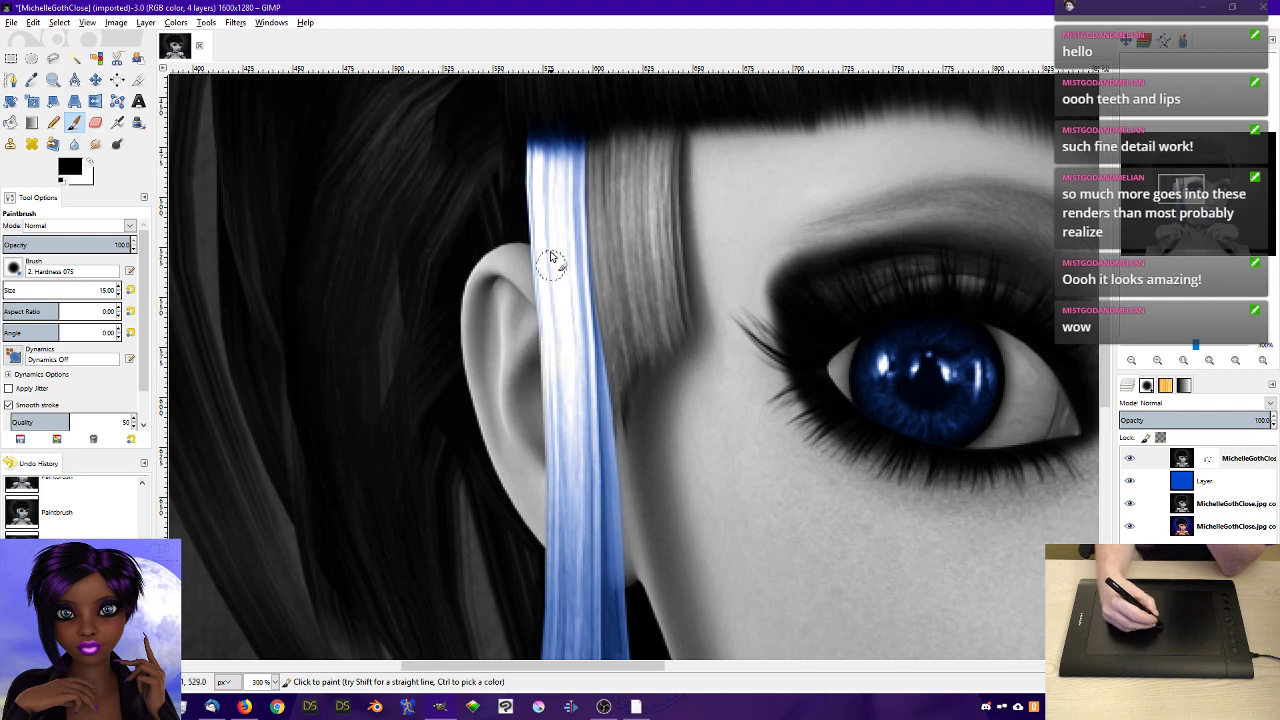
{"action": "left_click_drag", "start_coordinate": [545, 225], "coordinate": [546, 257]}
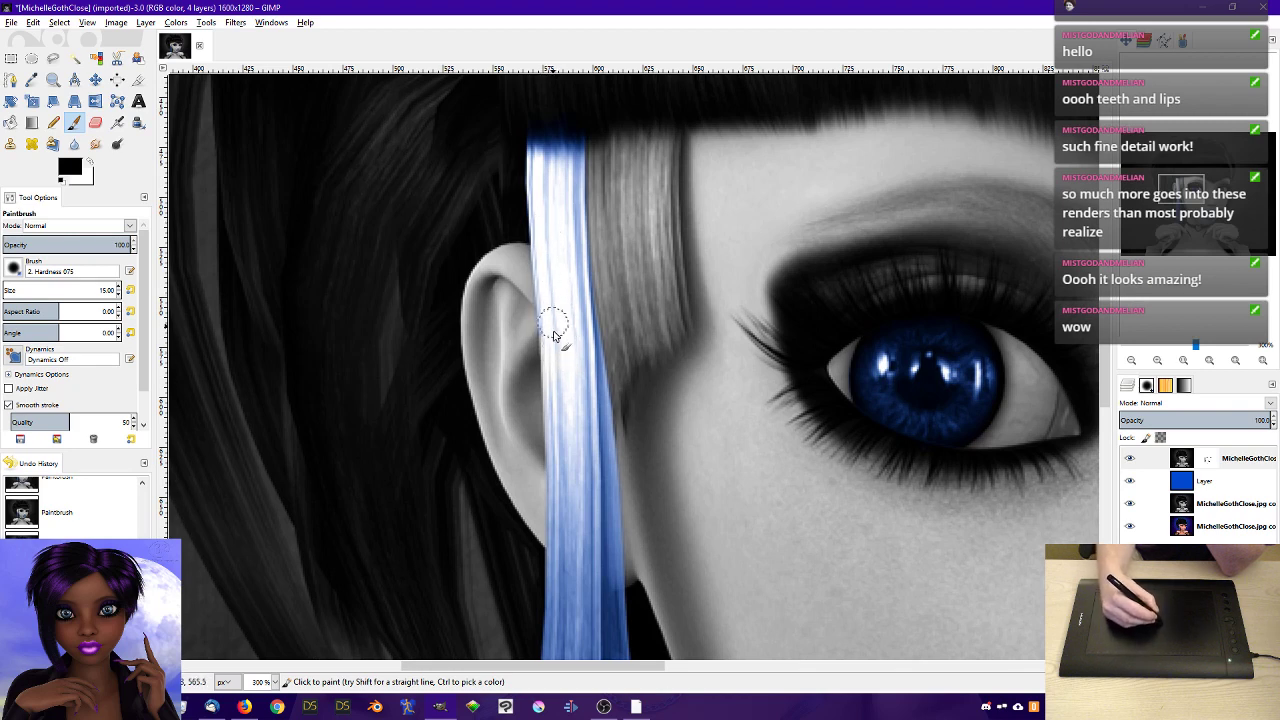
{"action": "left_click_drag", "start_coordinate": [556, 382], "coordinate": [558, 450]}
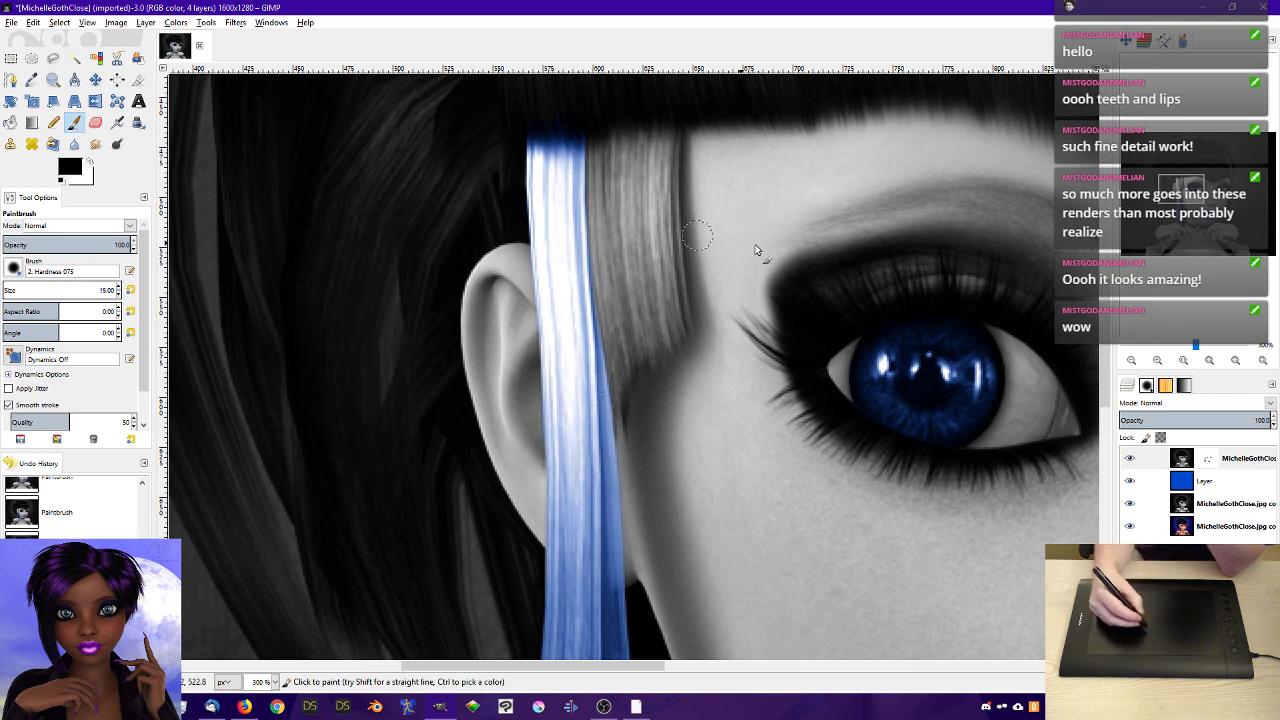
- Examine the whole portrait at 100% zoom for light areas that still lack the blue tint
{"action": "left_click", "coordinate": [1184, 361]}
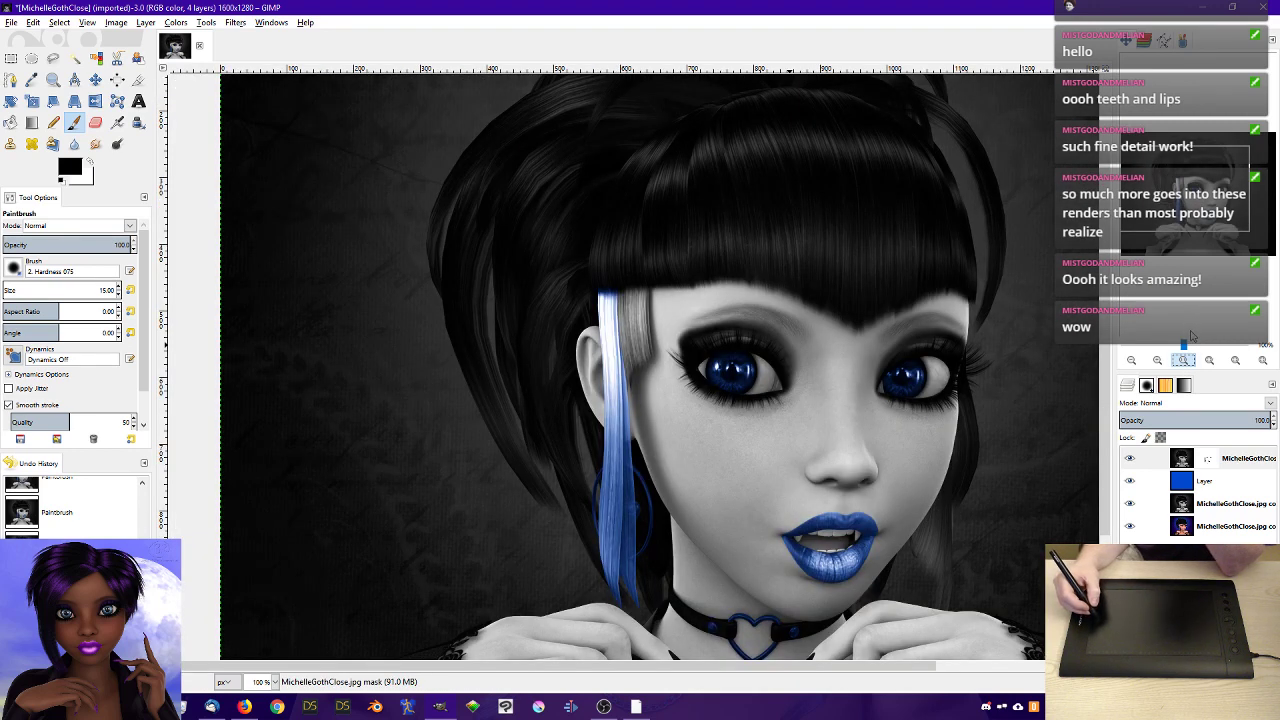
{"action": "left_click_drag", "start_coordinate": [1207, 180], "coordinate": [1220, 189]}
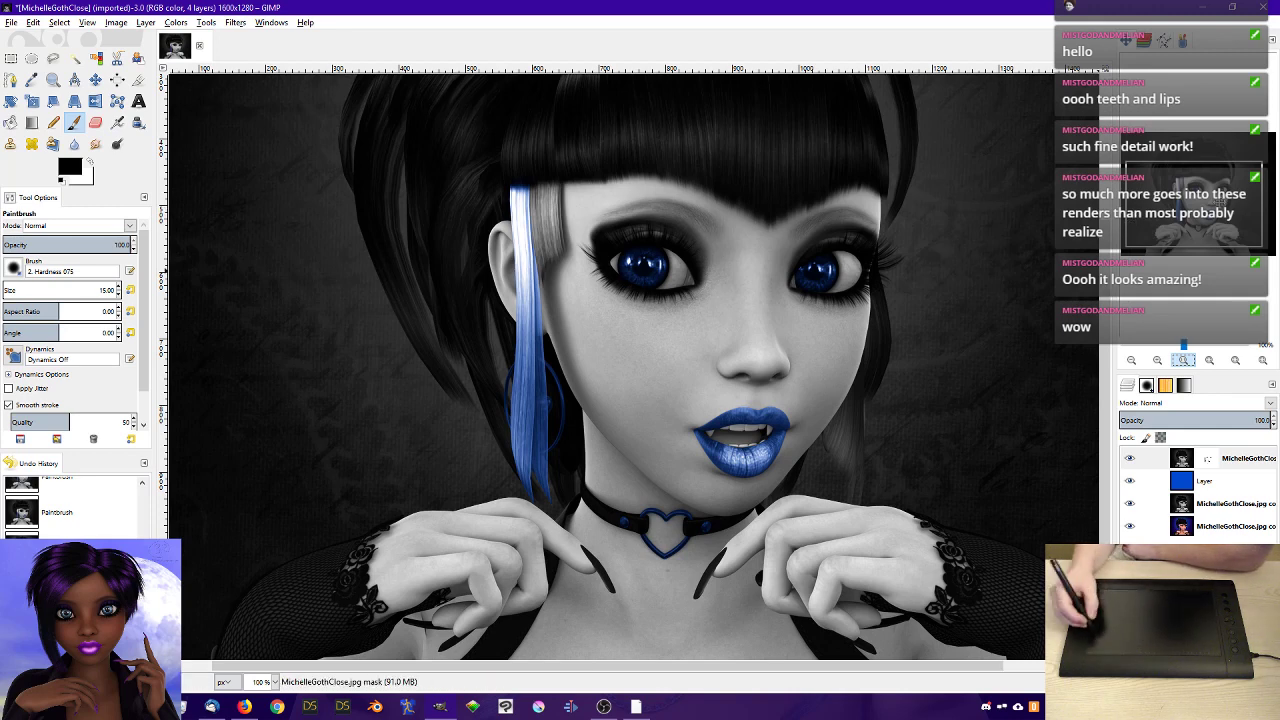
{"action": "scroll", "coordinate": [600, 370], "scroll_direction": "down", "scroll_amount": 2}
{"action": "left_click_drag", "start_coordinate": [1211, 208], "coordinate": [1209, 205]}
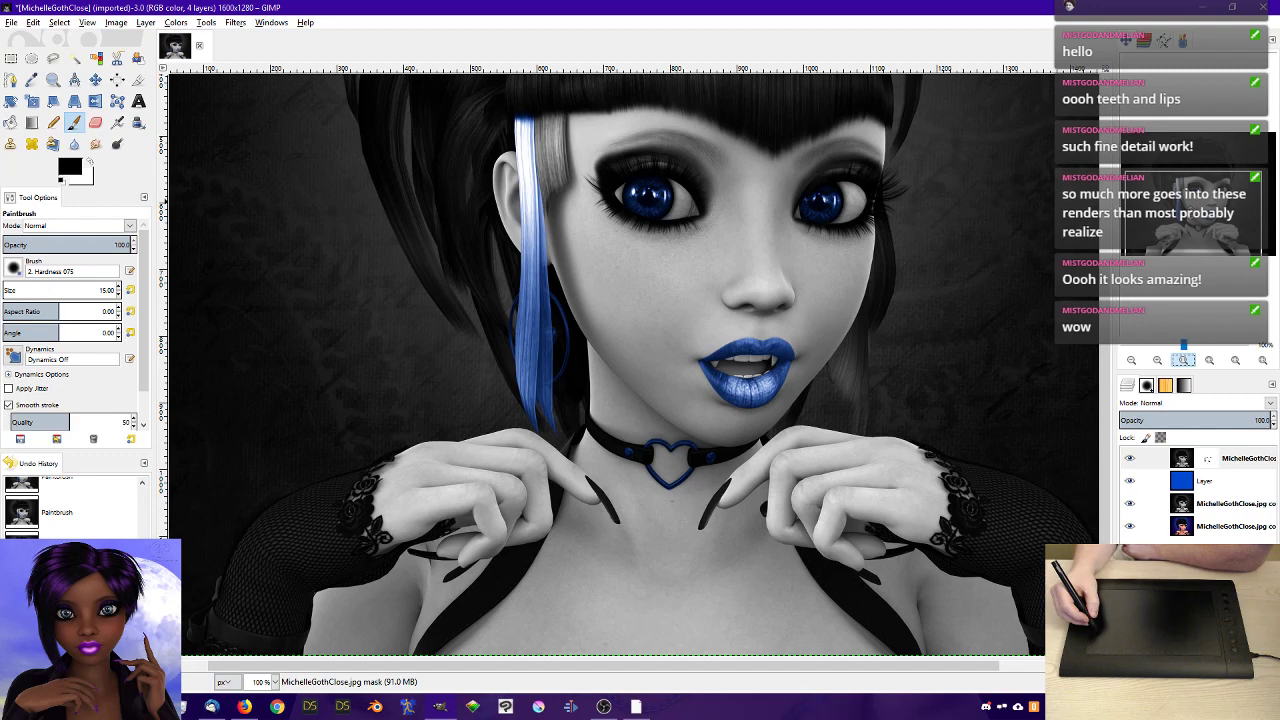
{"action": "scroll", "coordinate": [613, 368], "scroll_direction": "up", "scroll_amount": 3}
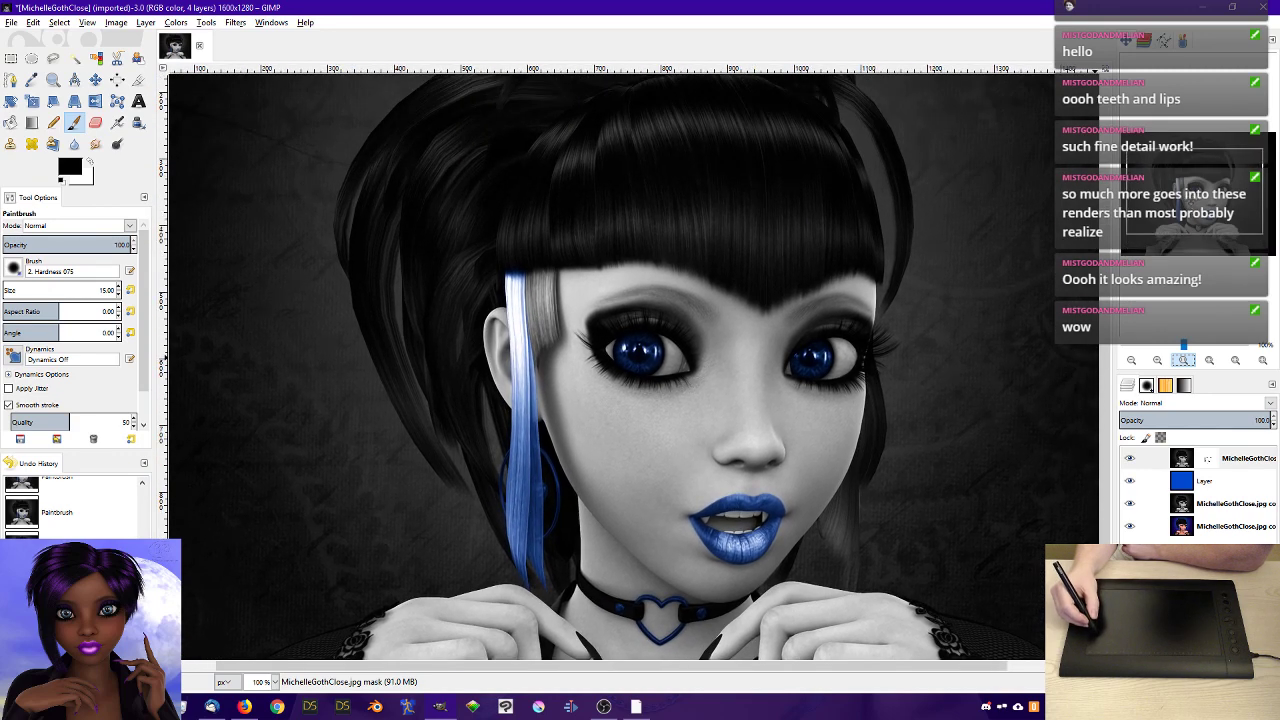
{"action": "left_click_drag", "start_coordinate": [1195, 192], "coordinate": [1201, 203]}
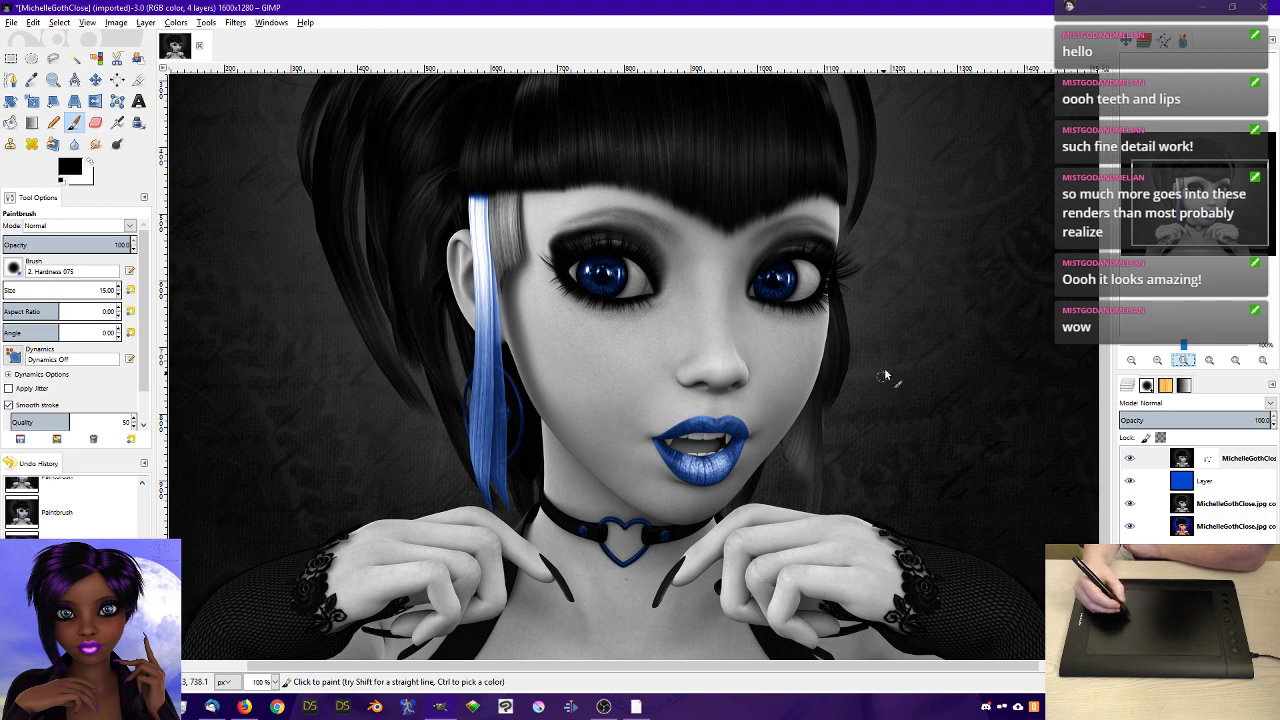
- Paint the mask black with the size 15 brush over the faint light hair beside the jaw, opposite the hoop earring
{"action": "left_click", "coordinate": [1160, 362]}
{"action": "left_click", "coordinate": [1160, 362]}
{"action": "left_click", "coordinate": [1160, 362]}
{"action": "left_click", "coordinate": [1160, 362]}
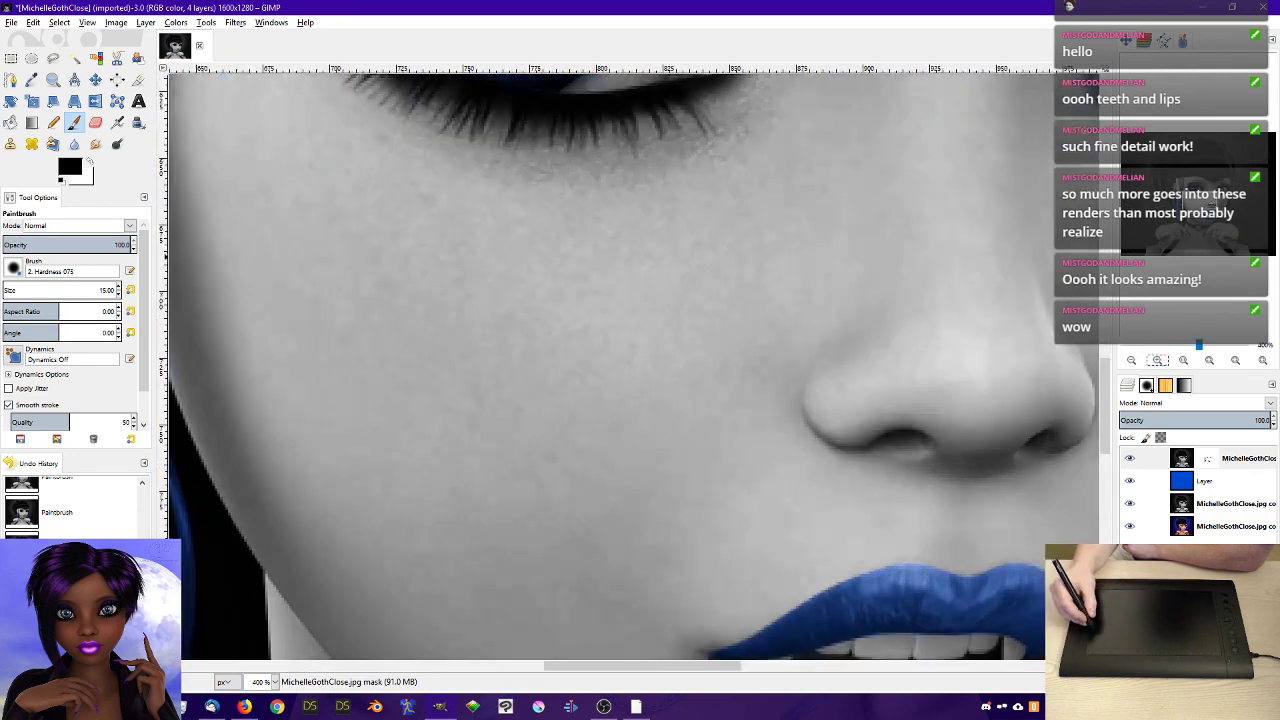
{"action": "left_click_drag", "start_coordinate": [1200, 203], "coordinate": [1222, 212]}
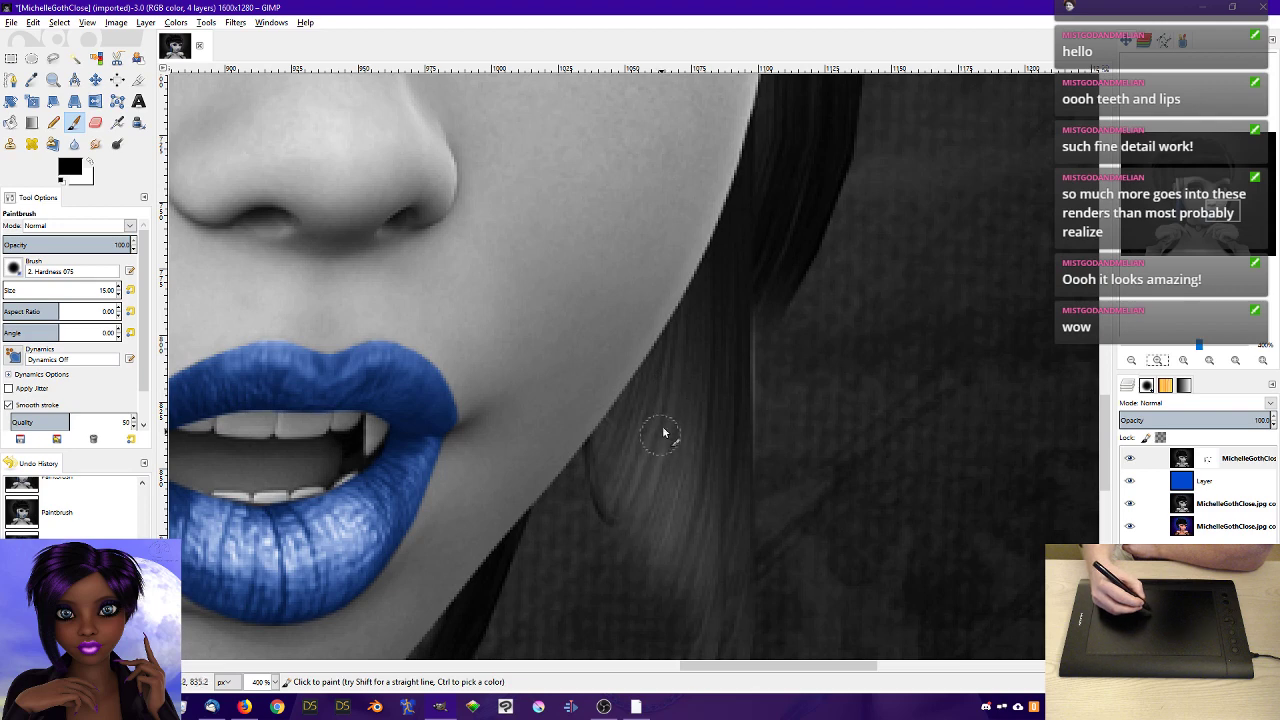
{"action": "mouse_move", "coordinate": [608, 466]}
{"action": "left_mouse_down"}
{"action": "mouse_move", "coordinate": [611, 498]}
{"action": "mouse_move", "coordinate": [634, 449]}
{"action": "mouse_move", "coordinate": [623, 449]}
{"action": "left_mouse_up"}
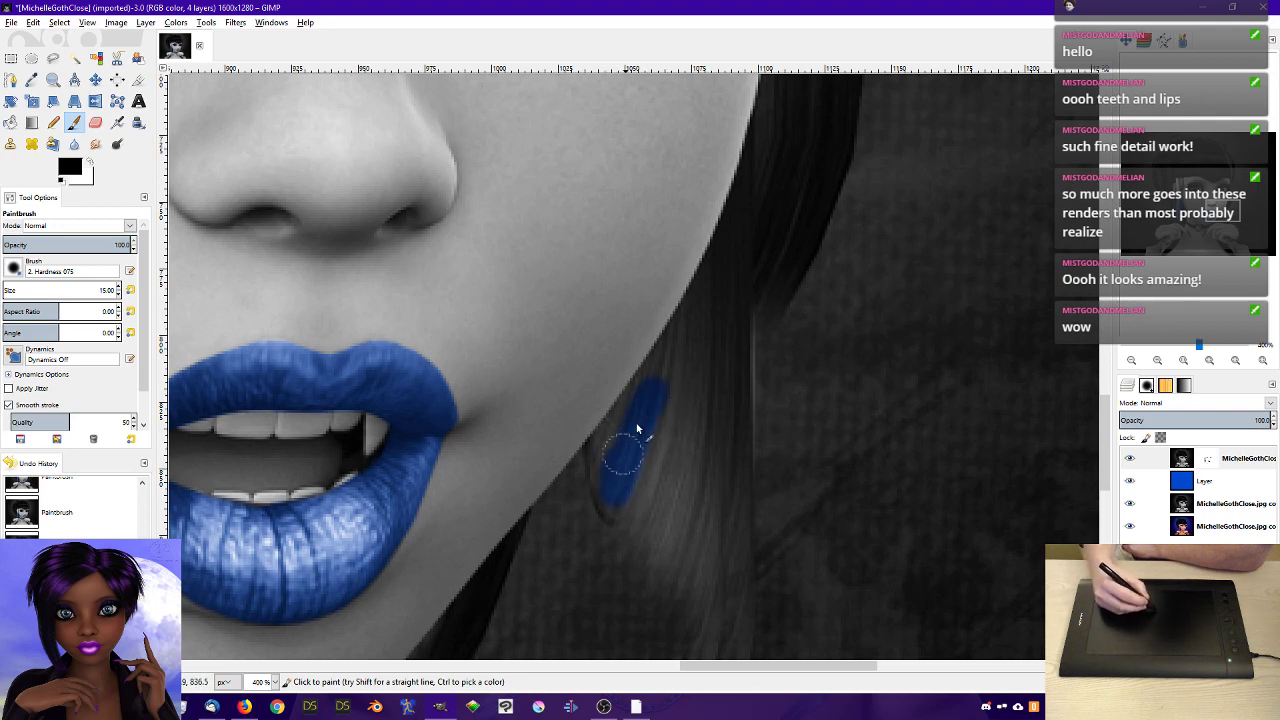
{"action": "mouse_move", "coordinate": [626, 508]}
{"action": "left_mouse_down"}
{"action": "mouse_move", "coordinate": [658, 407]}
{"action": "mouse_move", "coordinate": [646, 499]}
{"action": "mouse_move", "coordinate": [687, 368]}
{"action": "mouse_move", "coordinate": [645, 506]}
{"action": "mouse_move", "coordinate": [676, 441]}
{"action": "mouse_move", "coordinate": [655, 527]}
{"action": "mouse_move", "coordinate": [674, 489]}
{"action": "mouse_move", "coordinate": [668, 553]}
{"action": "mouse_move", "coordinate": [708, 354]}
{"action": "mouse_move", "coordinate": [704, 480]}
{"action": "mouse_move", "coordinate": [731, 401]}
{"action": "mouse_move", "coordinate": [724, 354]}
{"action": "mouse_move", "coordinate": [728, 495]}
{"action": "mouse_move", "coordinate": [736, 332]}
{"action": "mouse_move", "coordinate": [735, 591]}
{"action": "mouse_move", "coordinate": [754, 394]}
{"action": "mouse_move", "coordinate": [721, 401]}
{"action": "mouse_move", "coordinate": [736, 362]}
{"action": "mouse_move", "coordinate": [713, 560]}
{"action": "mouse_move", "coordinate": [711, 495]}
{"action": "mouse_move", "coordinate": [696, 592]}
{"action": "mouse_move", "coordinate": [715, 534]}
{"action": "mouse_move", "coordinate": [704, 596]}
{"action": "mouse_move", "coordinate": [722, 555]}
{"action": "mouse_move", "coordinate": [718, 589]}
{"action": "left_mouse_up"}
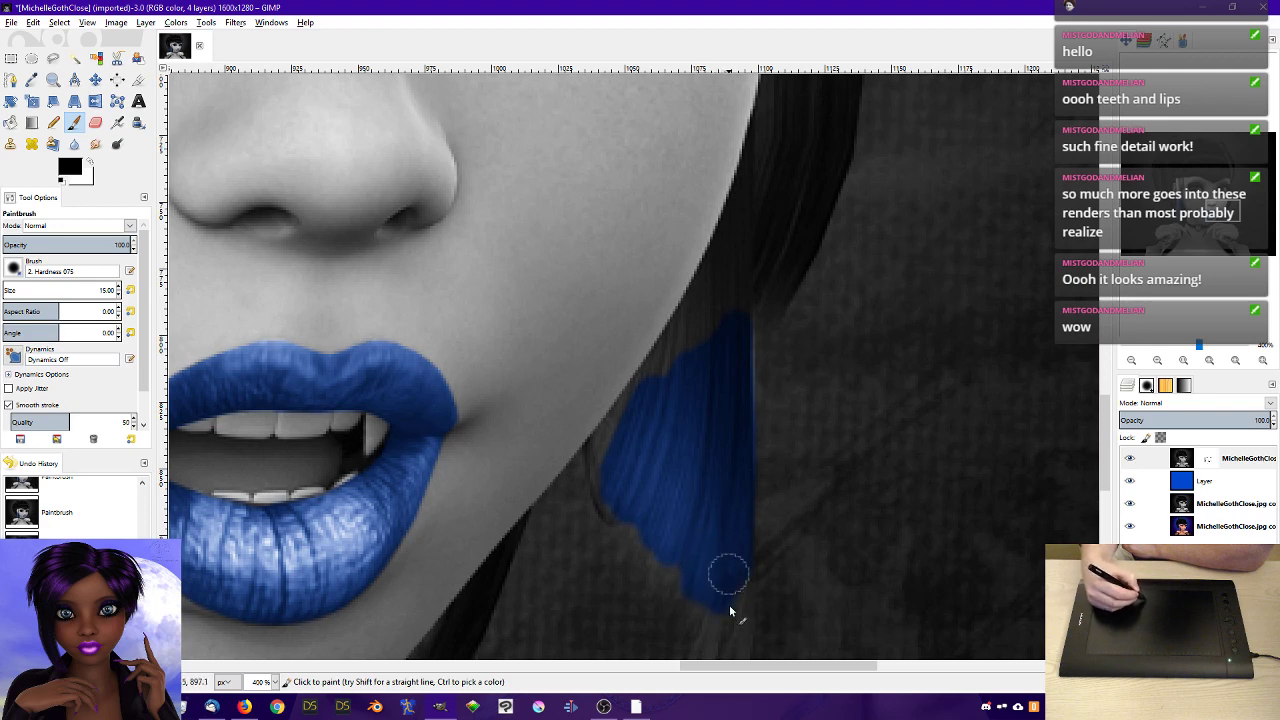
{"action": "left_click_drag", "start_coordinate": [1207, 221], "coordinate": [1205, 227]}
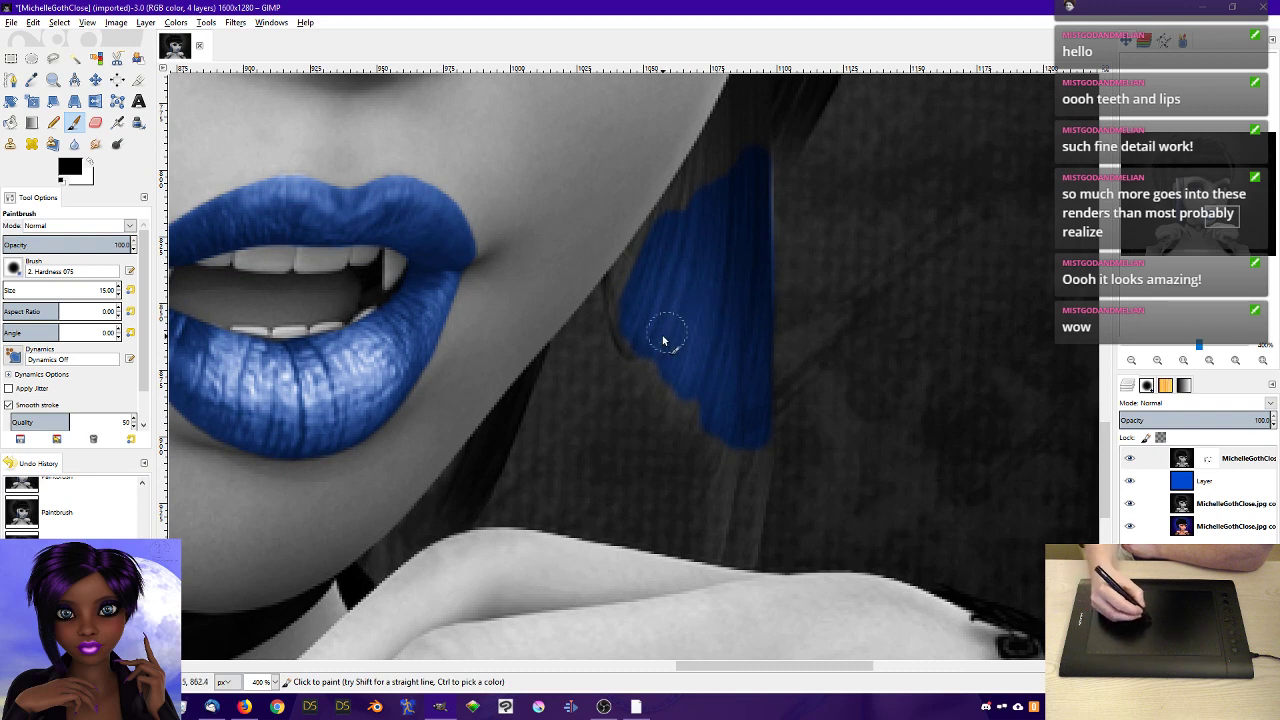
{"action": "mouse_move", "coordinate": [640, 328]}
{"action": "left_mouse_down"}
{"action": "mouse_move", "coordinate": [668, 364]}
{"action": "mouse_move", "coordinate": [639, 325]}
{"action": "mouse_move", "coordinate": [742, 453]}
{"action": "mouse_move", "coordinate": [726, 384]}
{"action": "left_mouse_up"}
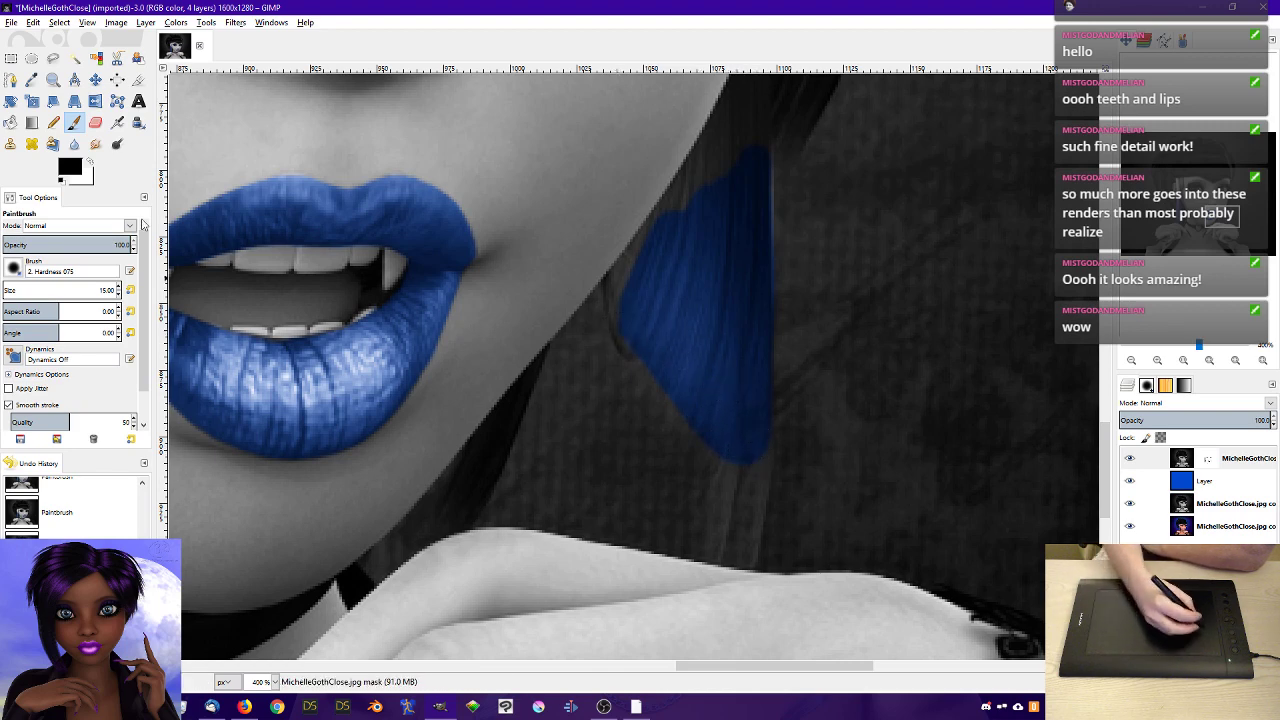
- Try the Basic Dynamics preset with expanded dynamics options, making test strokes beside the tinted hair and undoing them
{"action": "left_click", "coordinate": [16, 355]}
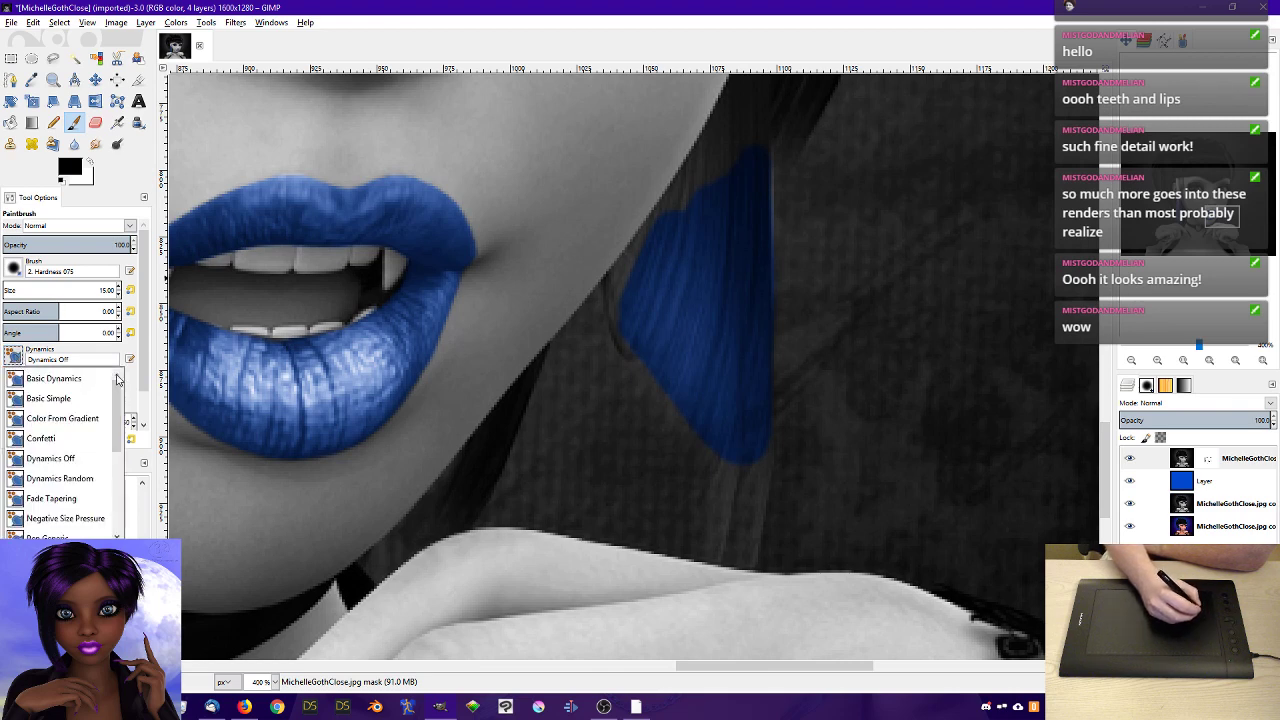
{"action": "left_click", "coordinate": [76, 379]}
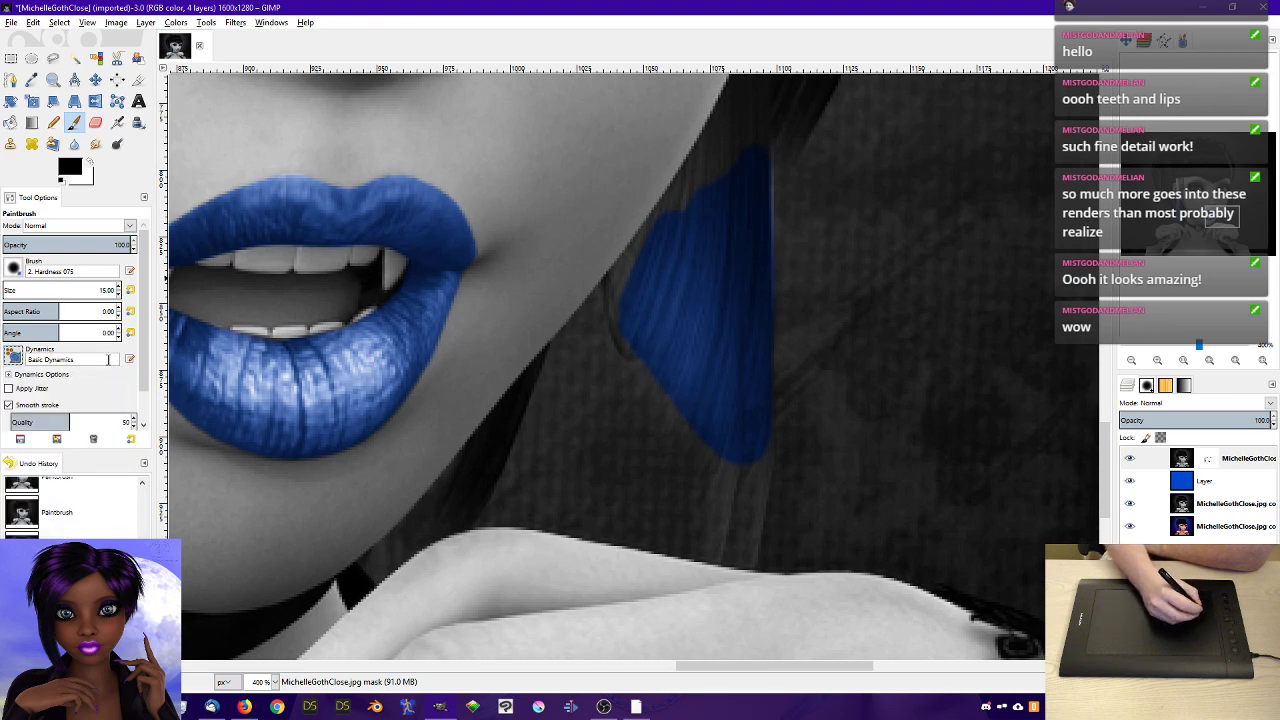
{"action": "left_click", "coordinate": [9, 374]}
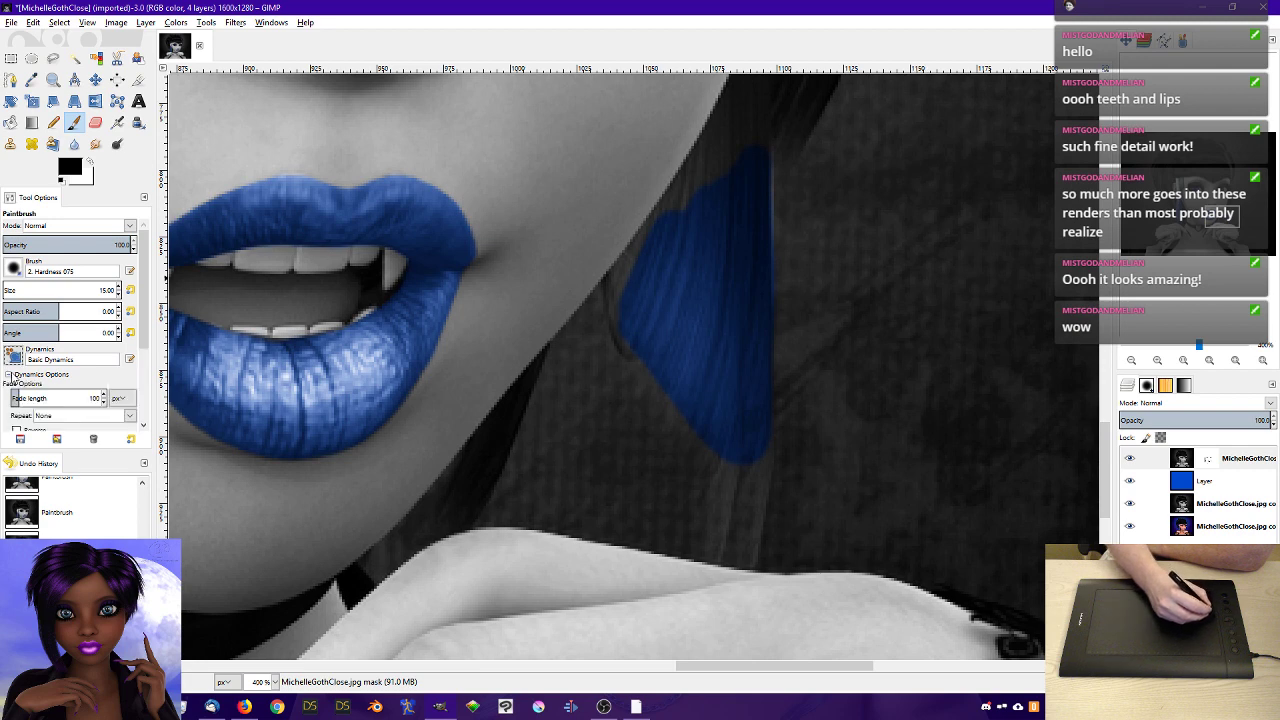
{"action": "left_click_drag", "start_coordinate": [146, 344], "coordinate": [146, 381]}
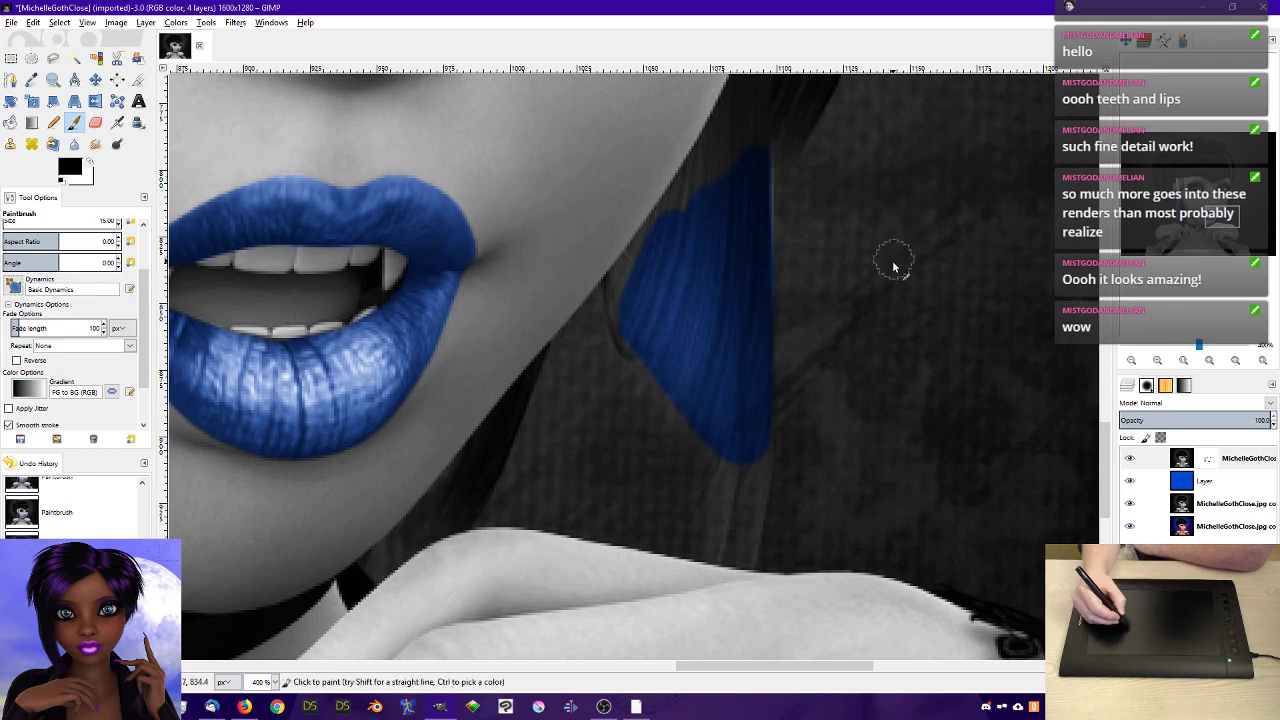
{"action": "left_click_drag", "start_coordinate": [890, 275], "coordinate": [974, 119]}
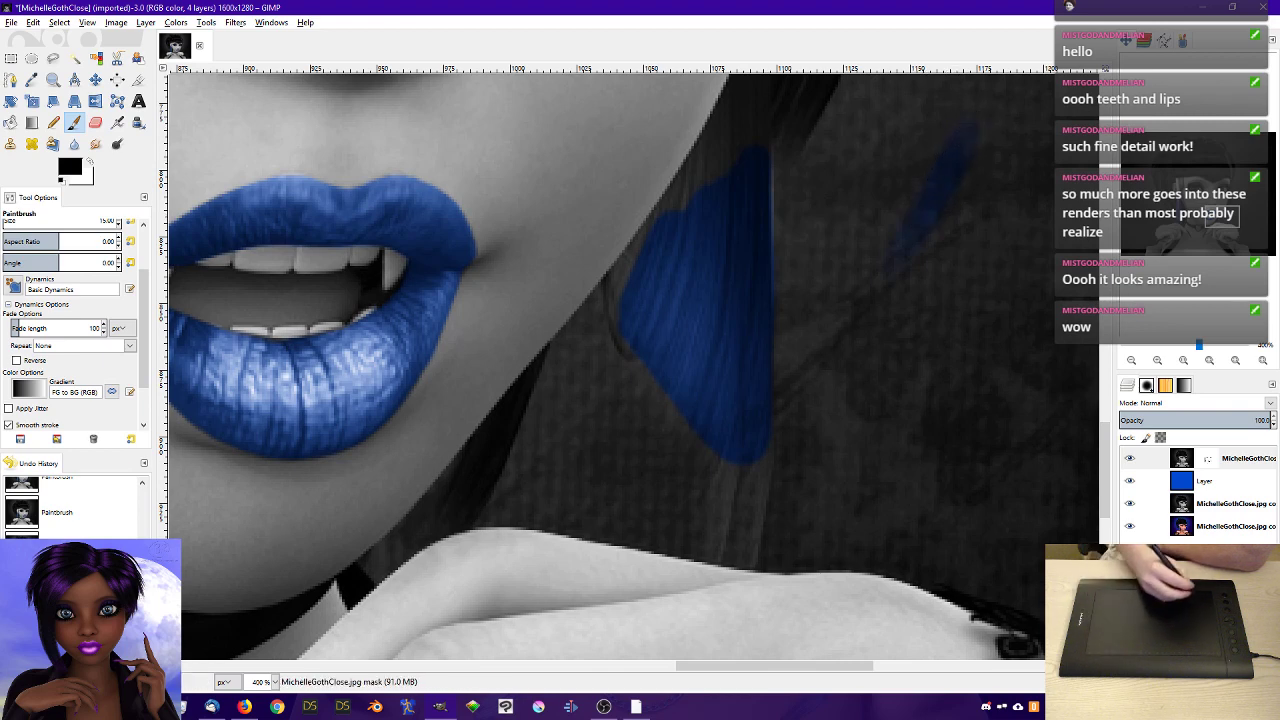
{"action": "key", "text": "ctrl+z"}
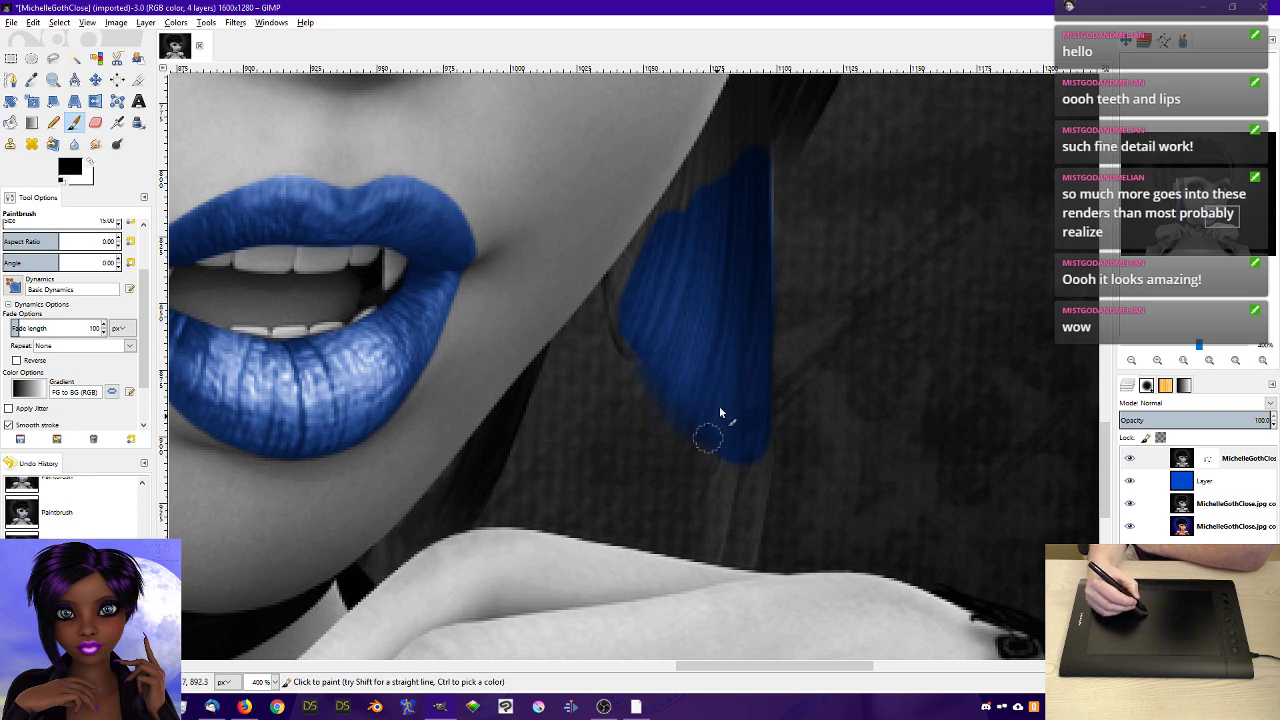
{"action": "mouse_move", "coordinate": [937, 223]}
{"action": "left_mouse_down"}
{"action": "mouse_move", "coordinate": [863, 429]}
{"action": "mouse_move", "coordinate": [826, 488]}
{"action": "left_mouse_up"}
{"action": "key", "text": "ctrl+z"}
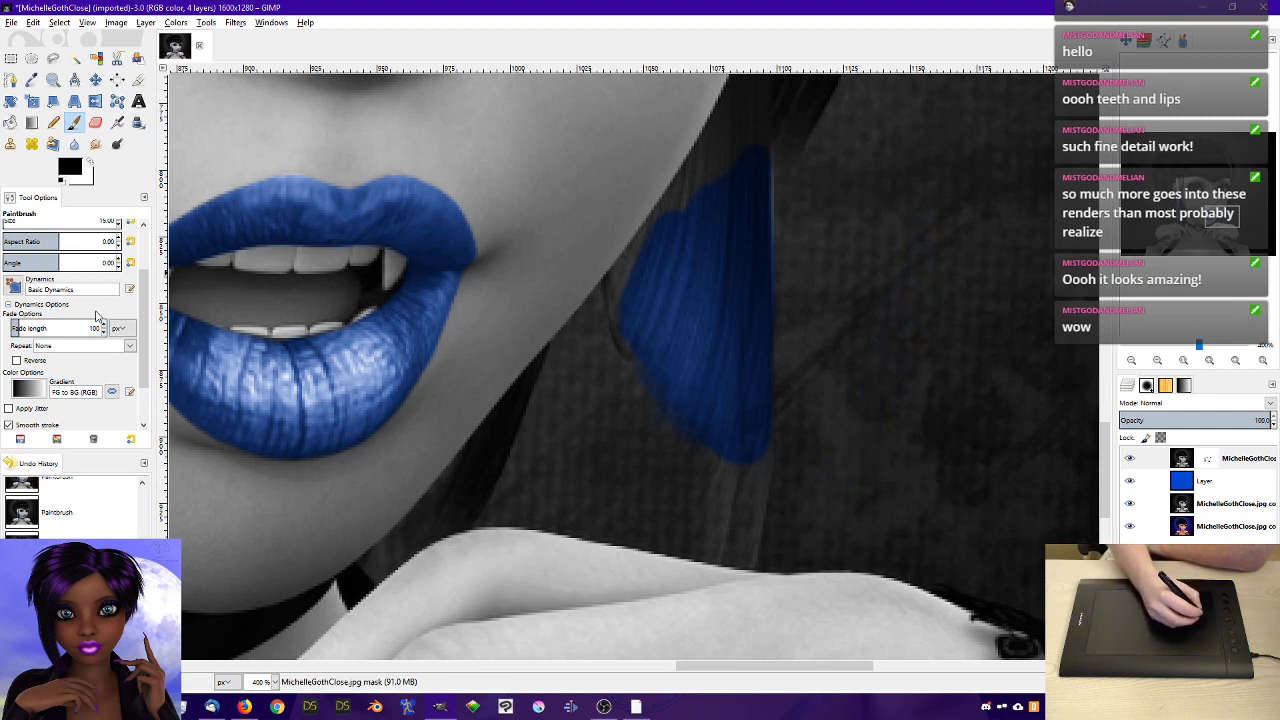
- Set the brush dynamics to Pressure Opacity and test it with strokes on the background and the hand, undoing each one
{"action": "left_click", "coordinate": [15, 287]}
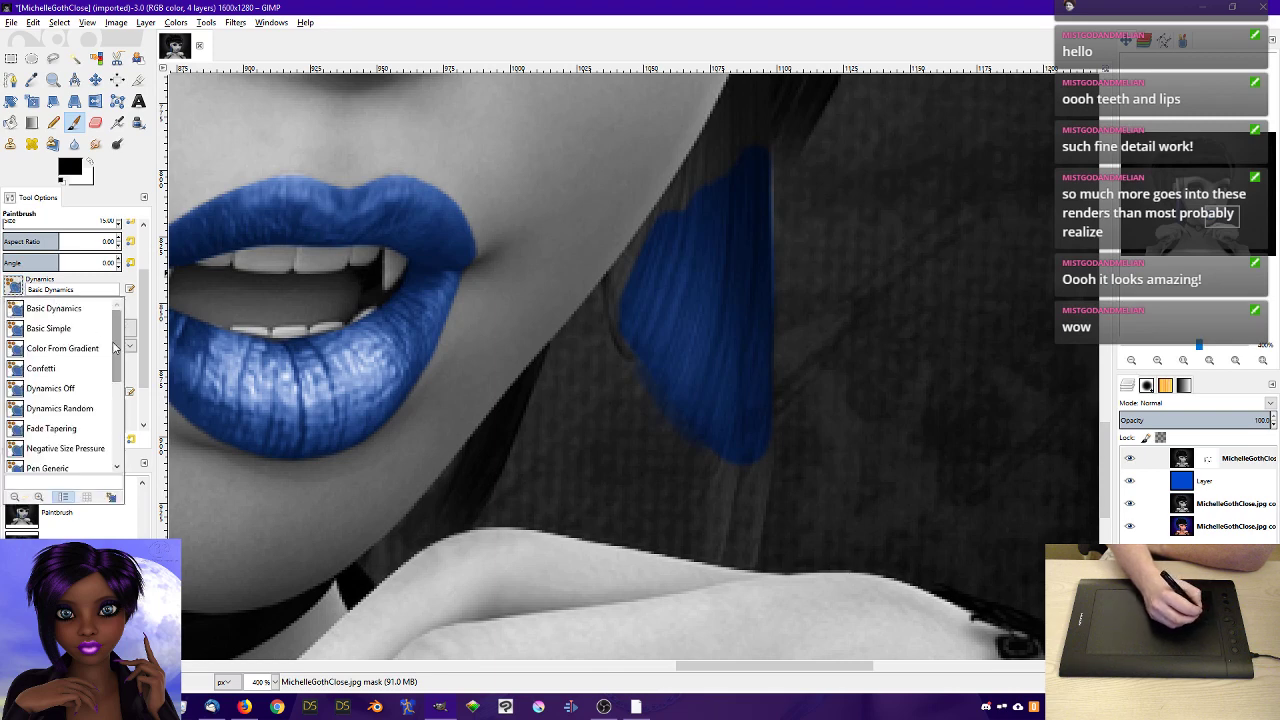
{"action": "scroll", "coordinate": [80, 400], "scroll_direction": "down", "scroll_amount": 5}
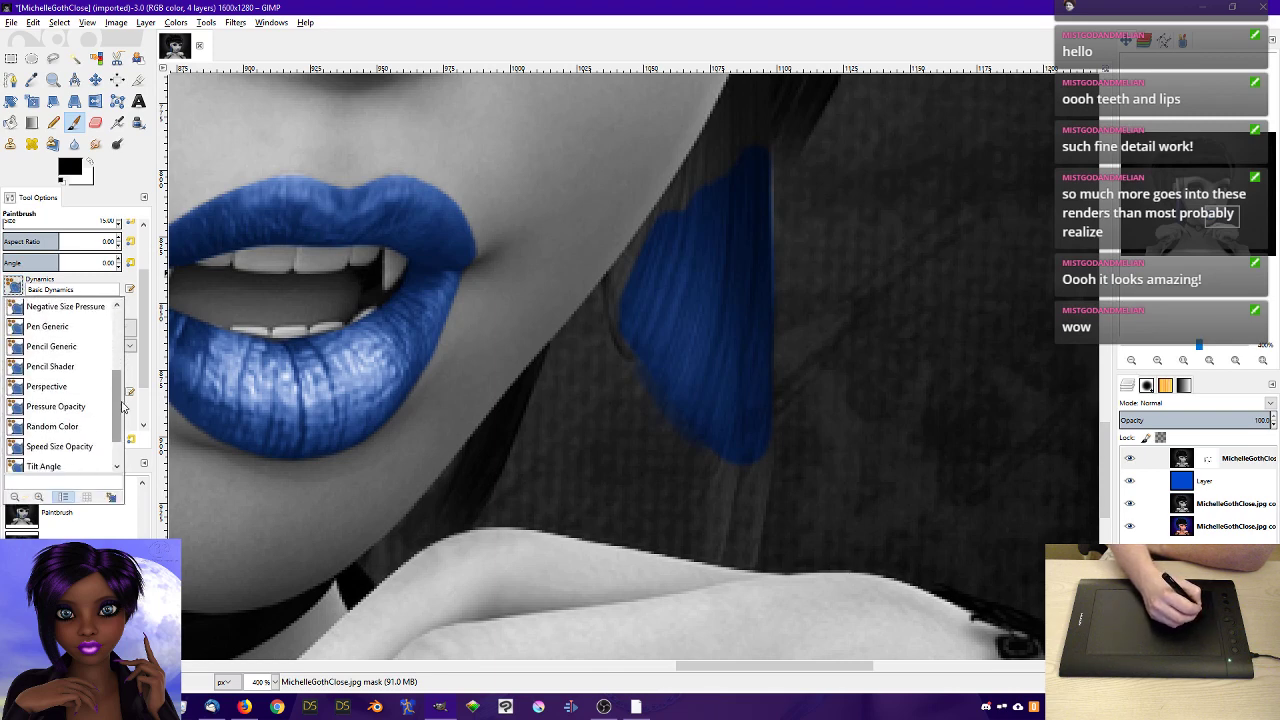
{"action": "left_click", "coordinate": [65, 381]}
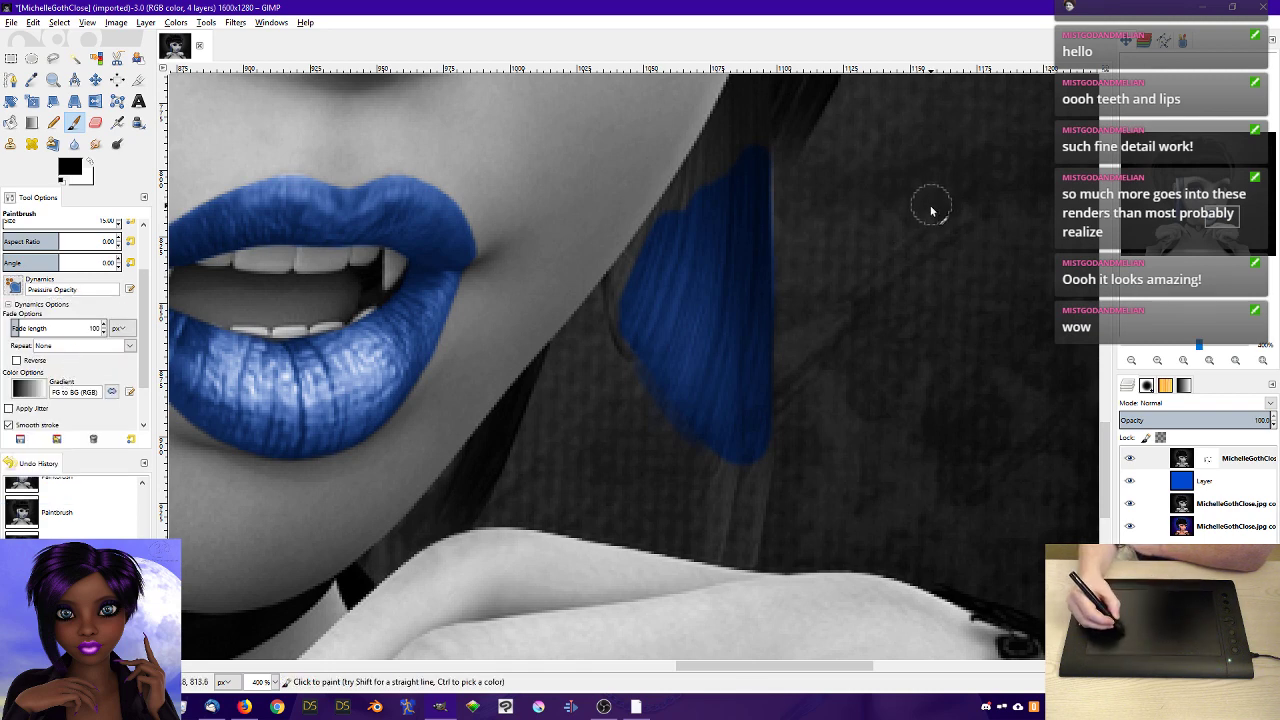
{"action": "mouse_move", "coordinate": [930, 210]}
{"action": "left_mouse_down"}
{"action": "mouse_move", "coordinate": [909, 271]}
{"action": "mouse_move", "coordinate": [838, 371]}
{"action": "left_mouse_up"}
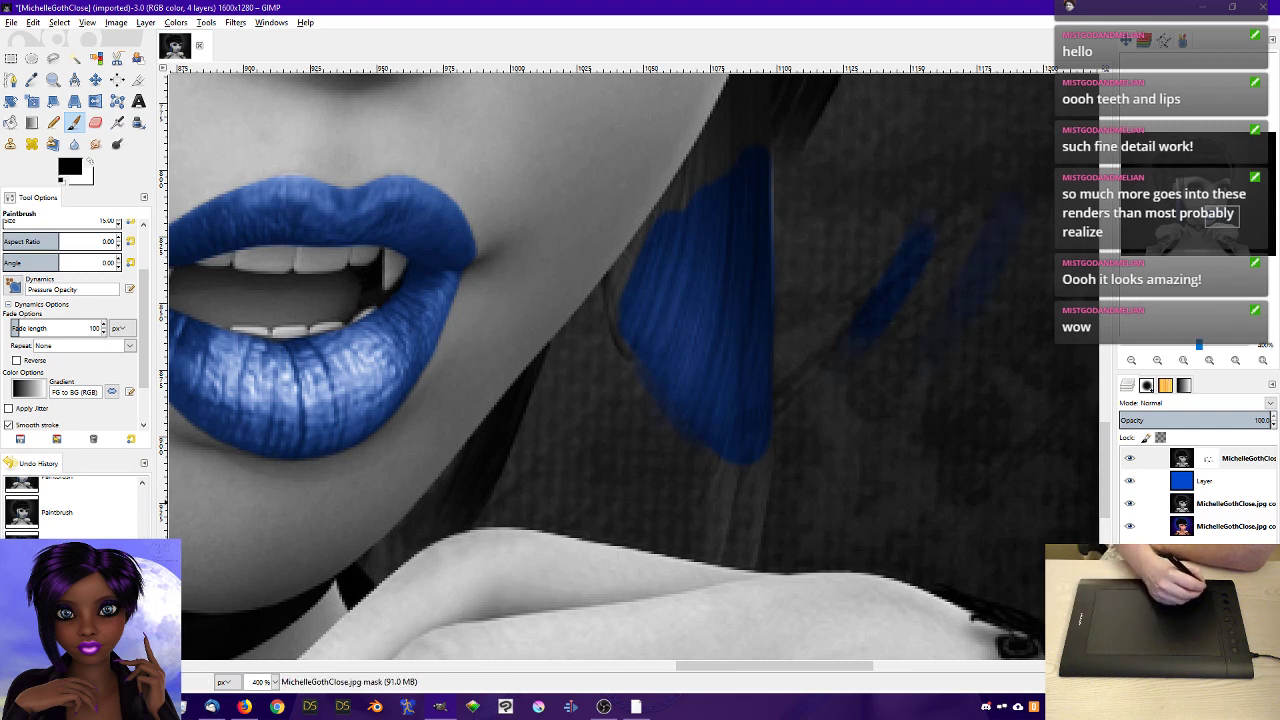
{"action": "key", "text": "ctrl+z"}
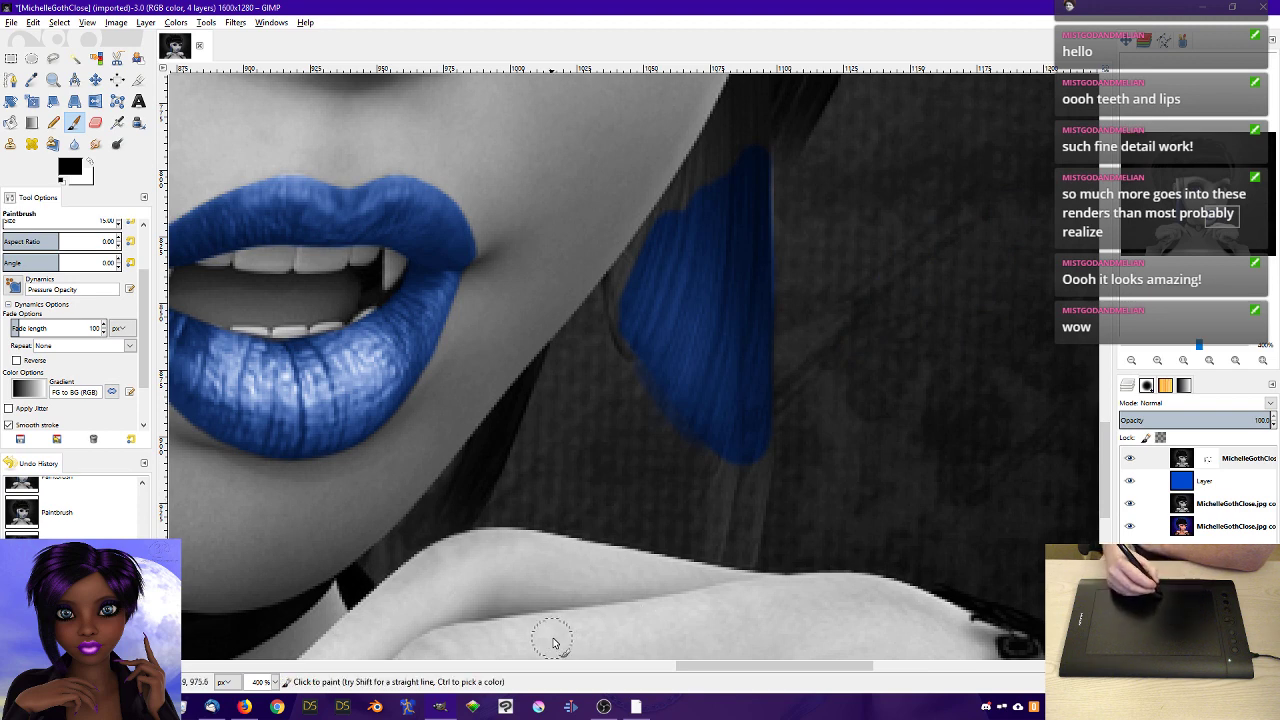
{"action": "left_click_drag", "start_coordinate": [679, 632], "coordinate": [925, 634]}
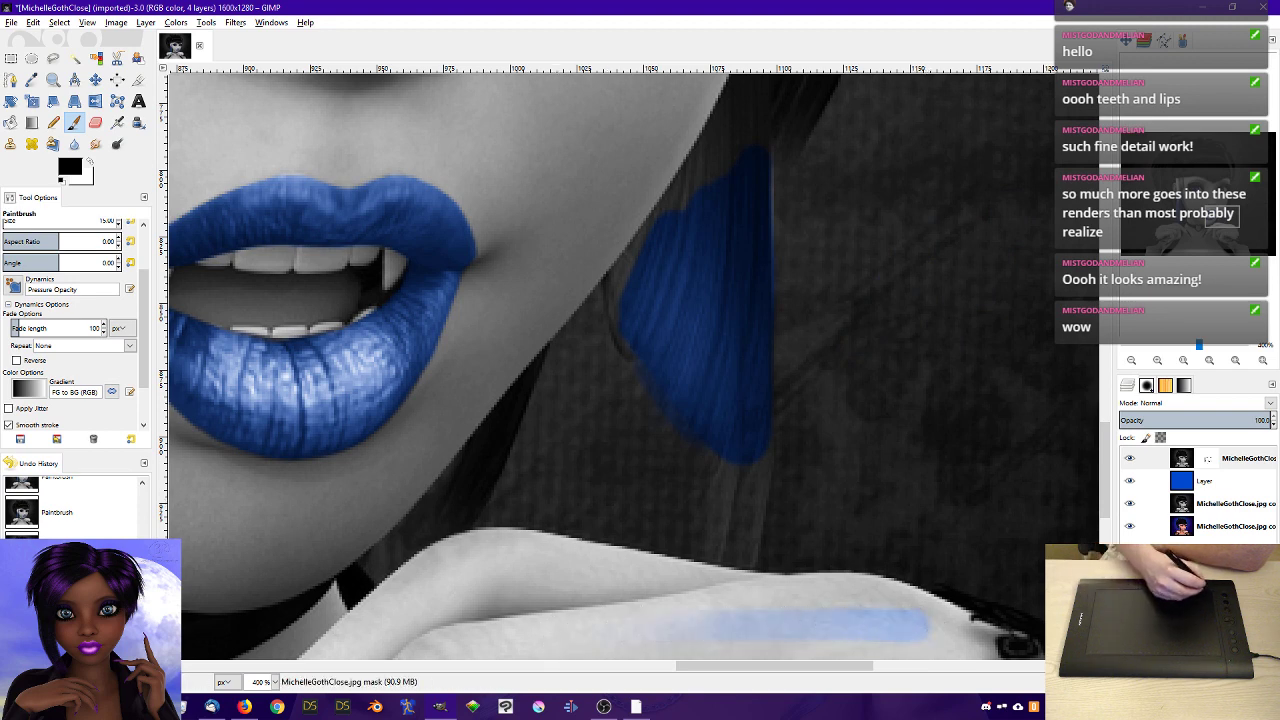
{"action": "key", "text": "ctrl+z"}
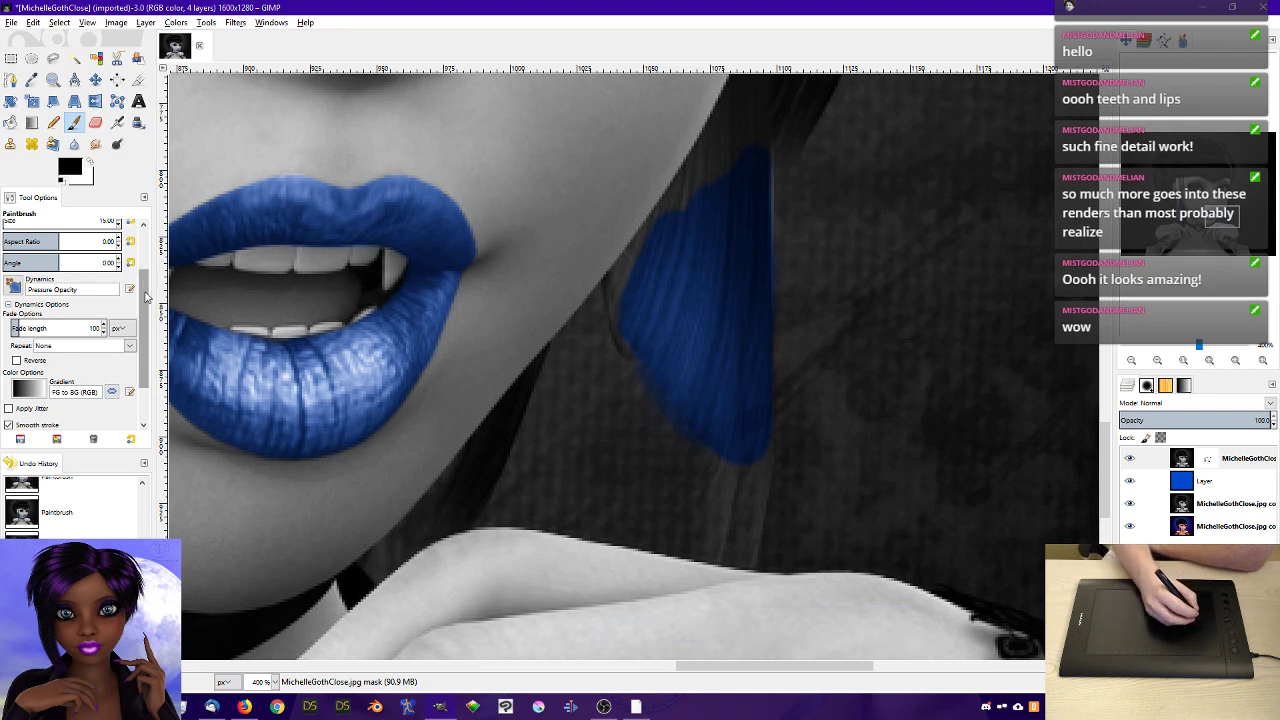
- Look at the mapping matrix of the Pressure Opacity dynamics and return to the image navigation preview
{"action": "mouse_move", "coordinate": [145, 298]}
{"action": "left_mouse_down"}
{"action": "mouse_move", "coordinate": [145, 318]}
{"action": "mouse_move", "coordinate": [144, 303]}
{"action": "left_mouse_up"}
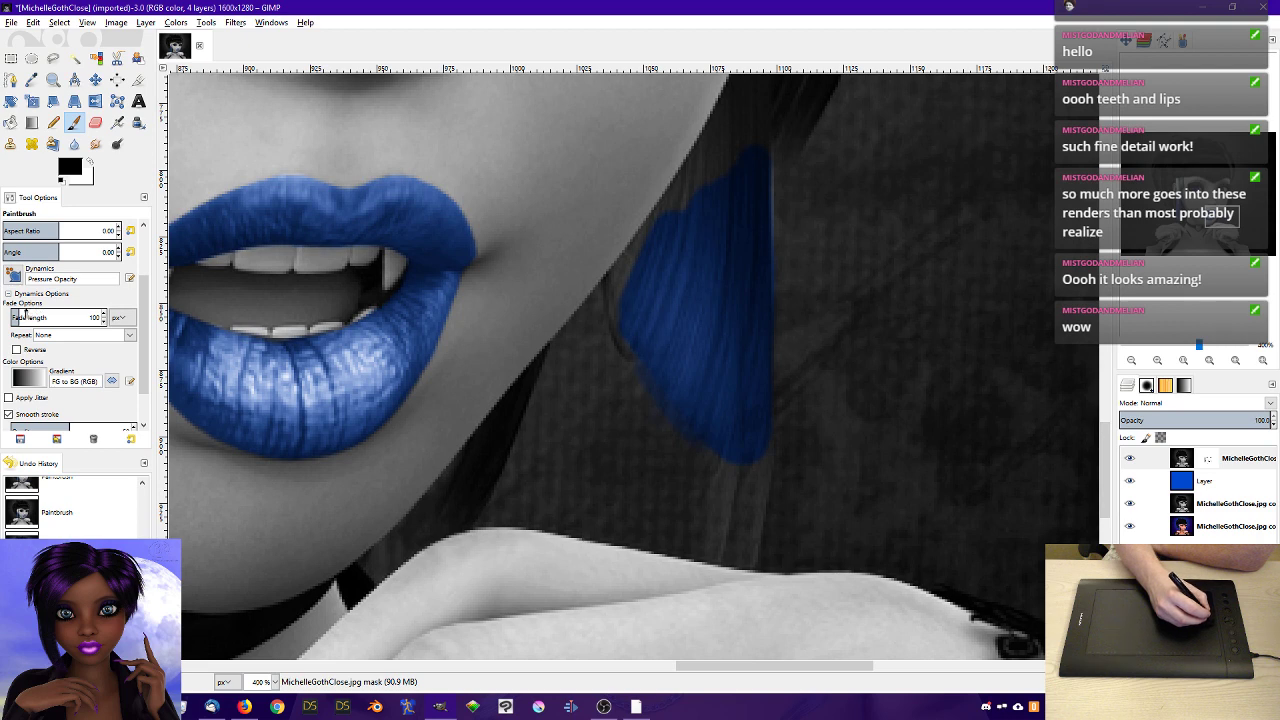
{"action": "left_click", "coordinate": [129, 283]}
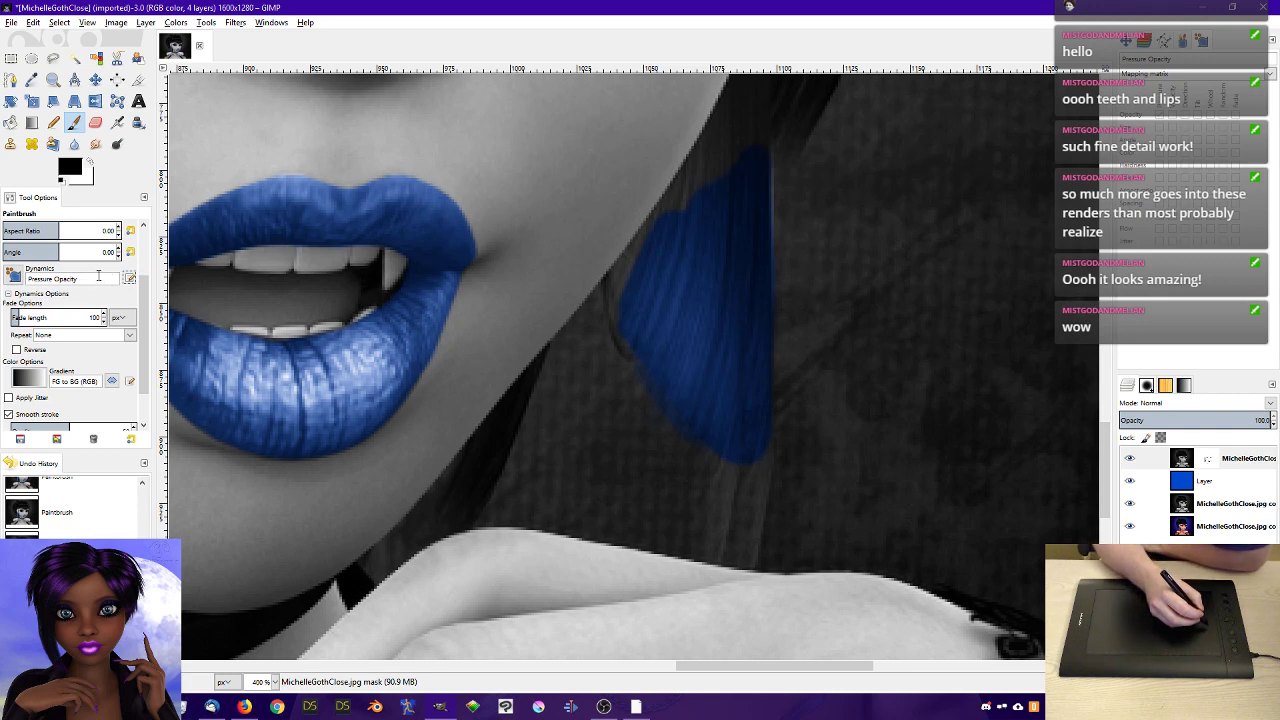
{"action": "left_click", "coordinate": [132, 281]}
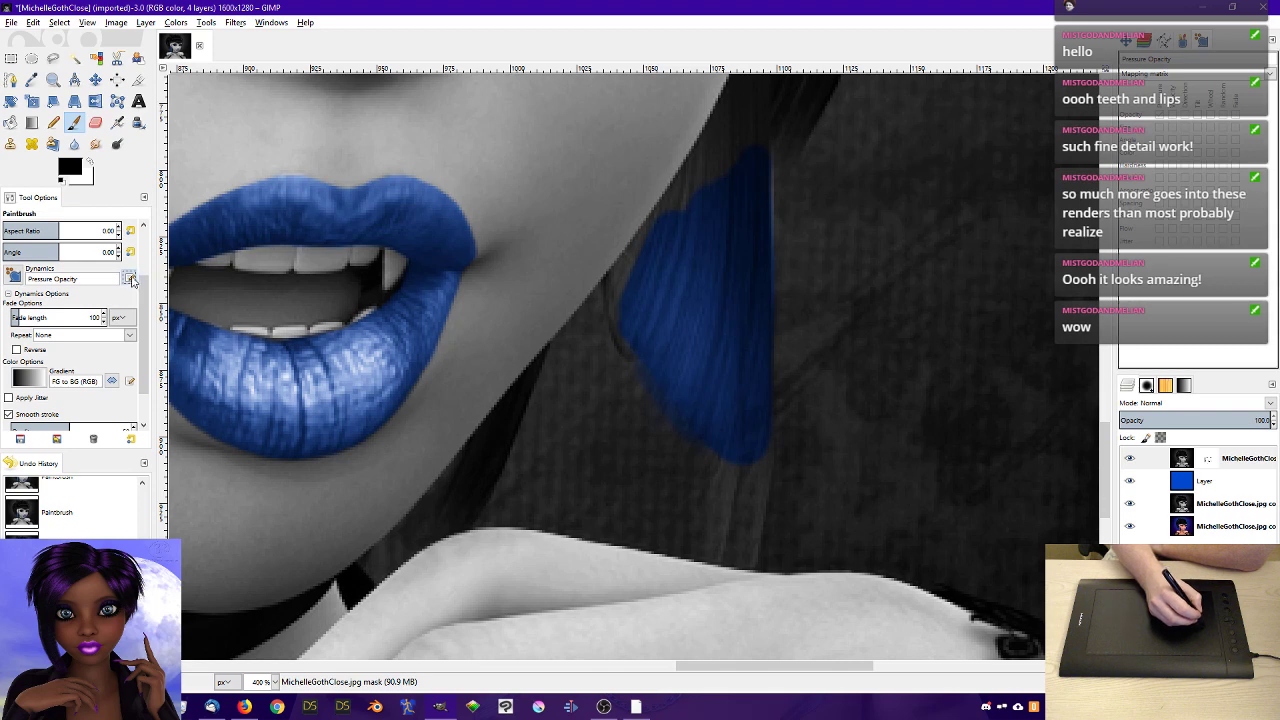
{"action": "left_click", "coordinate": [1143, 42]}
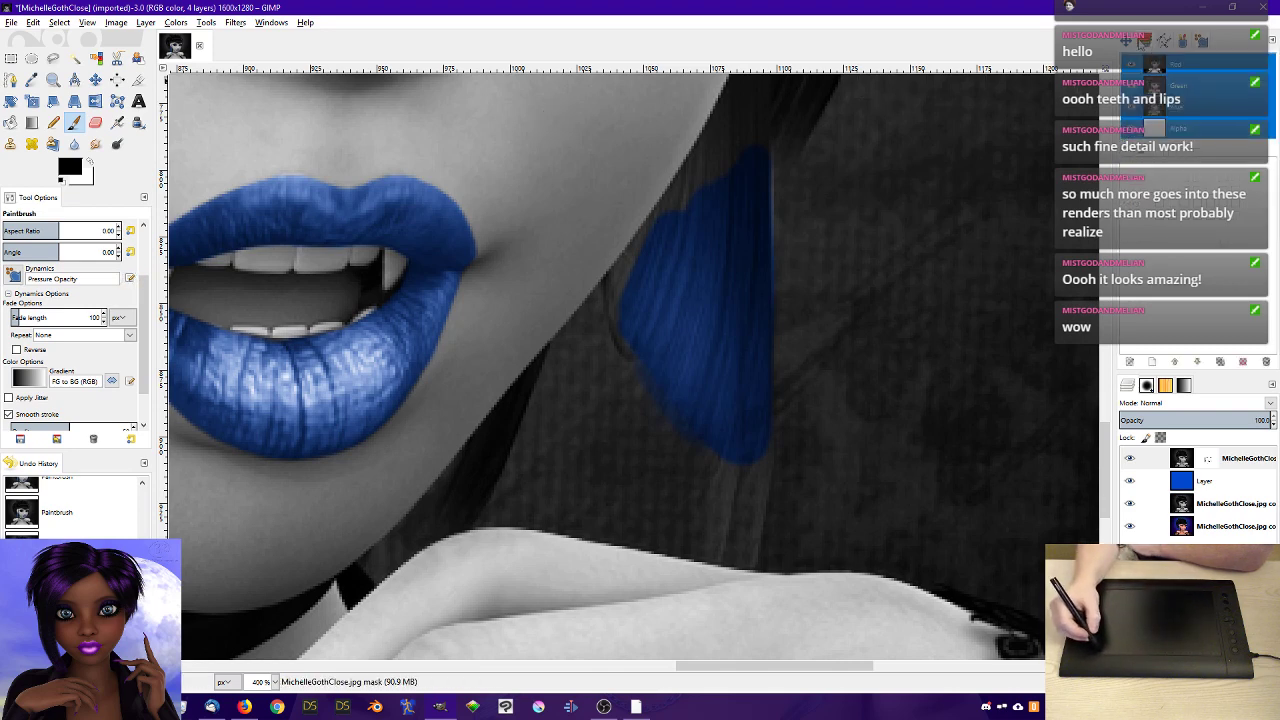
{"action": "left_click", "coordinate": [1127, 42]}
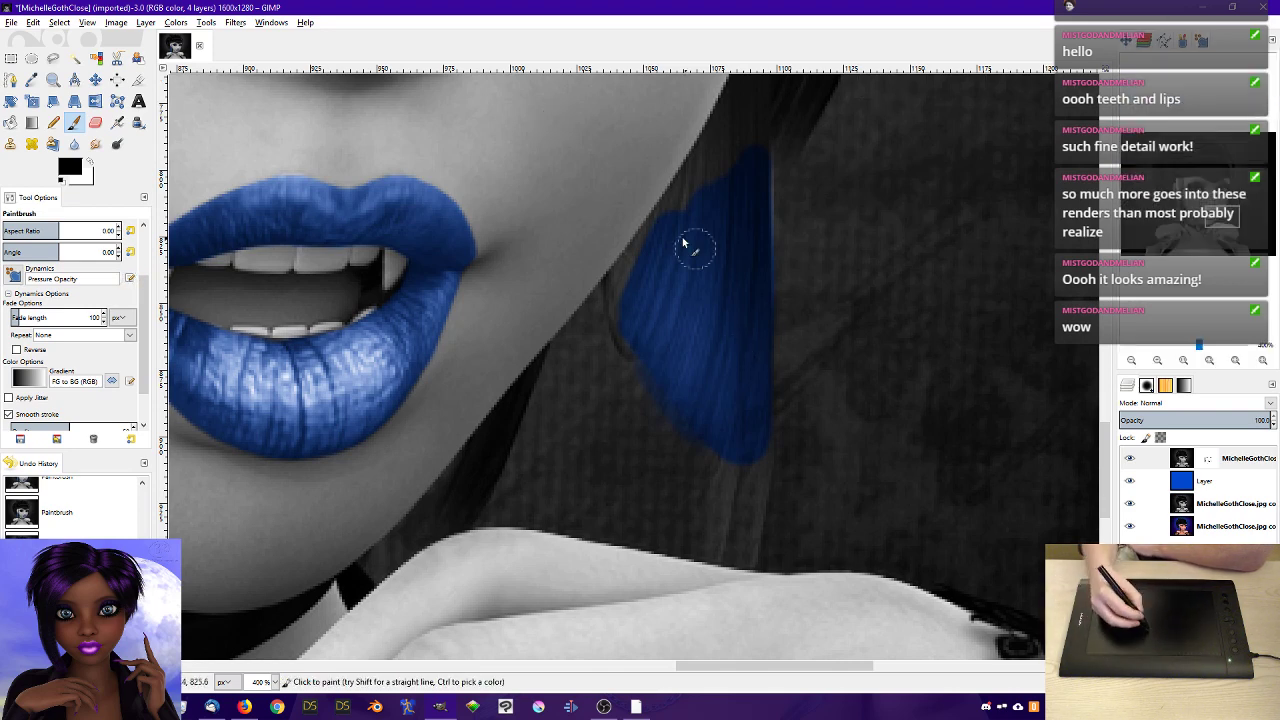
- Paint soft black strokes on the mask along the lower jaw-side edge of the tinted hair to feather the blue
{"action": "mouse_move", "coordinate": [684, 242]}
{"action": "left_mouse_down"}
{"action": "mouse_move", "coordinate": [648, 322]}
{"action": "mouse_move", "coordinate": [660, 267]}
{"action": "mouse_move", "coordinate": [628, 361]}
{"action": "mouse_move", "coordinate": [670, 285]}
{"action": "left_mouse_up"}
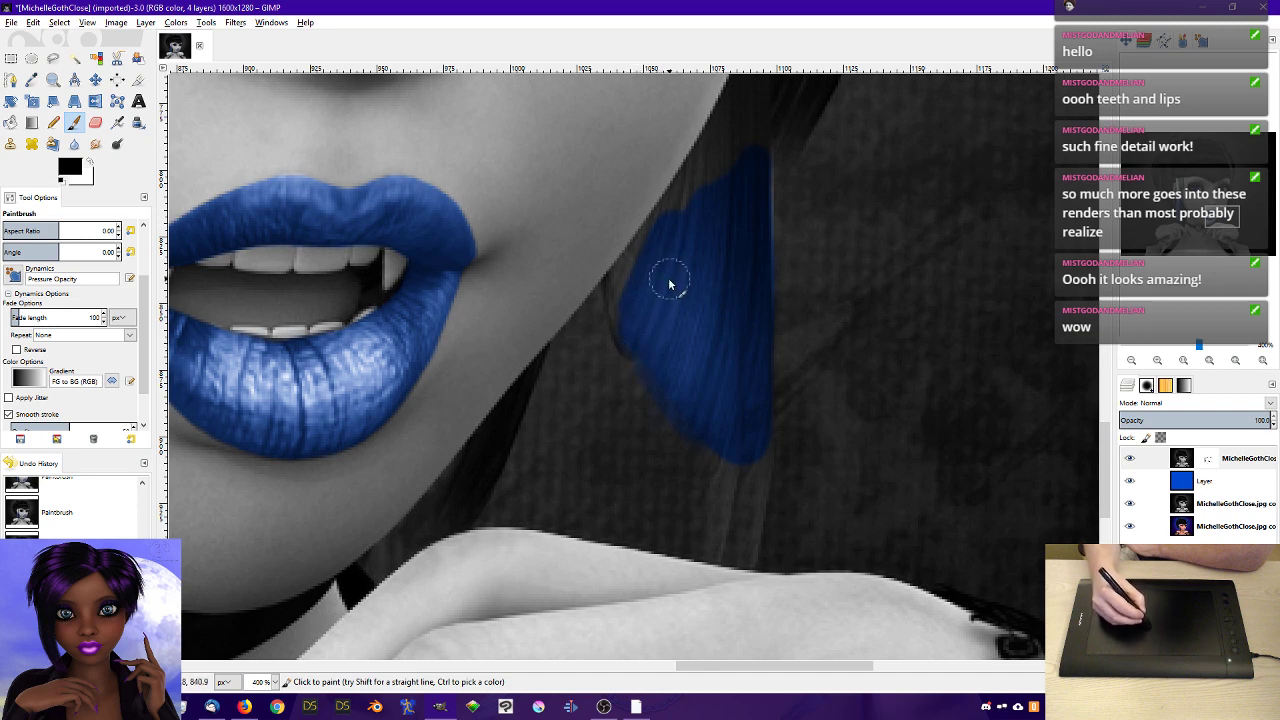
{"action": "left_click_drag", "start_coordinate": [641, 359], "coordinate": [672, 298]}
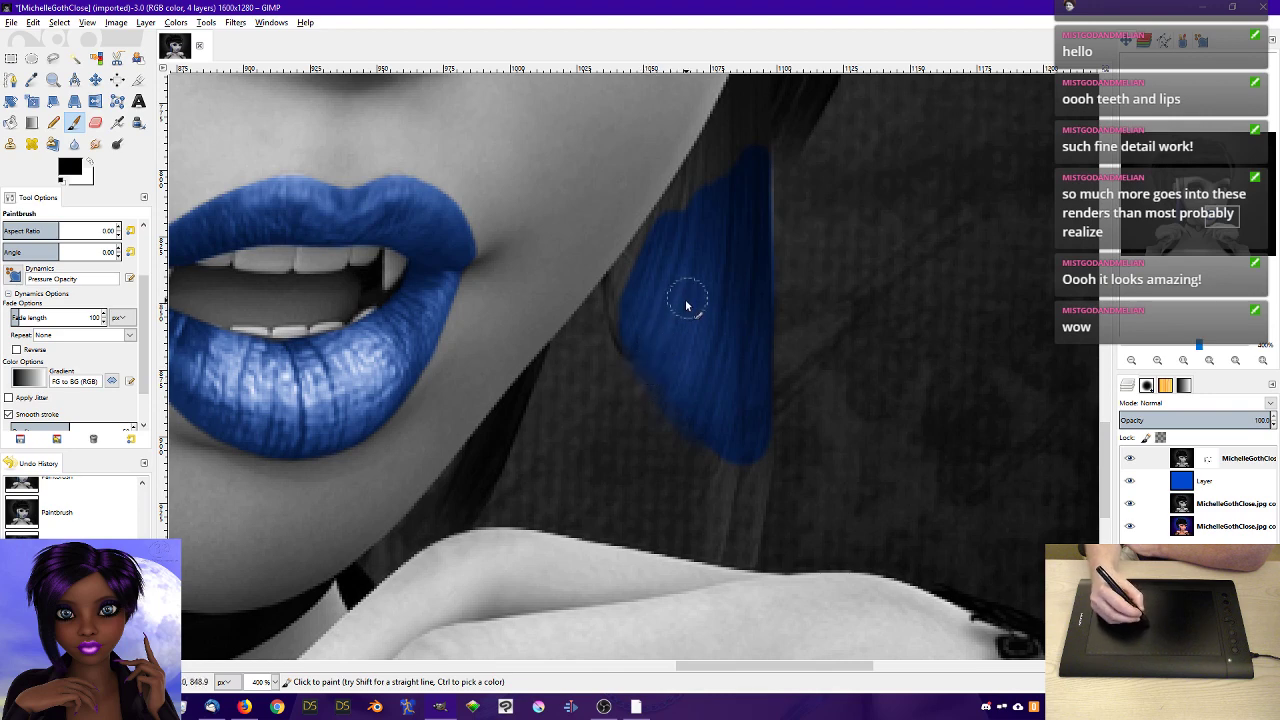
{"action": "left_click_drag", "start_coordinate": [650, 391], "coordinate": [692, 313]}
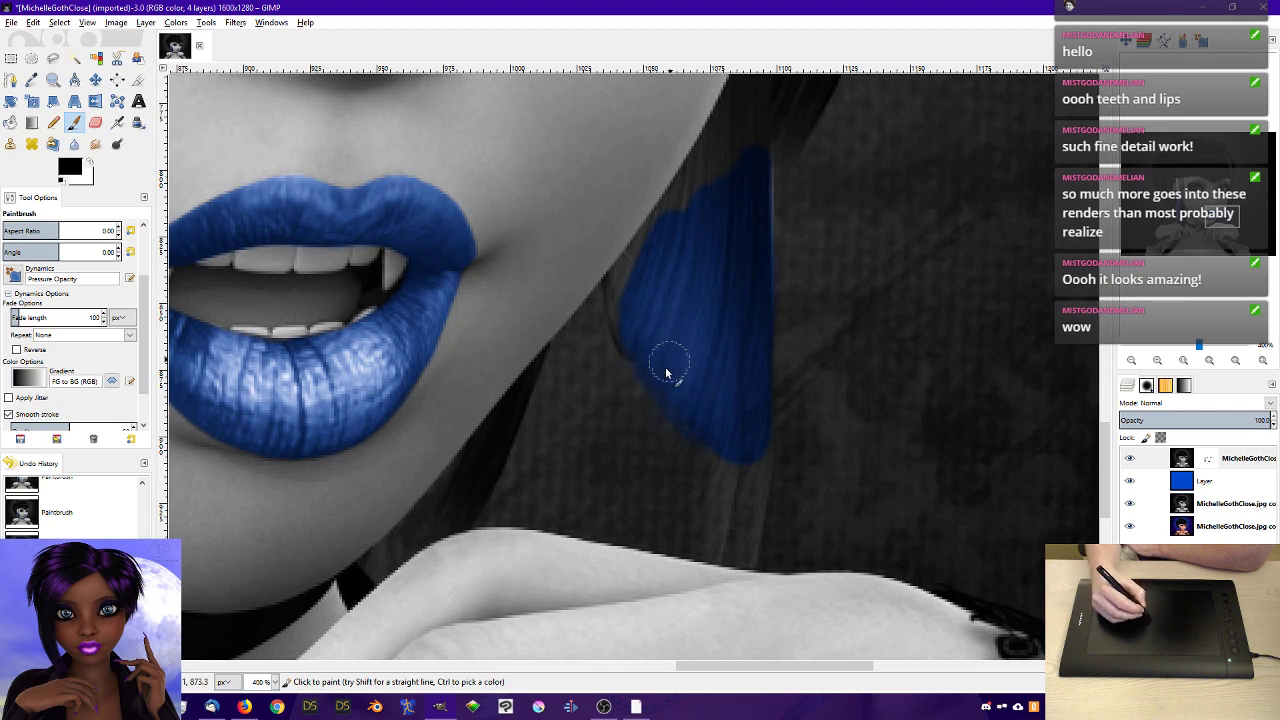
{"action": "left_click_drag", "start_coordinate": [652, 403], "coordinate": [688, 337]}
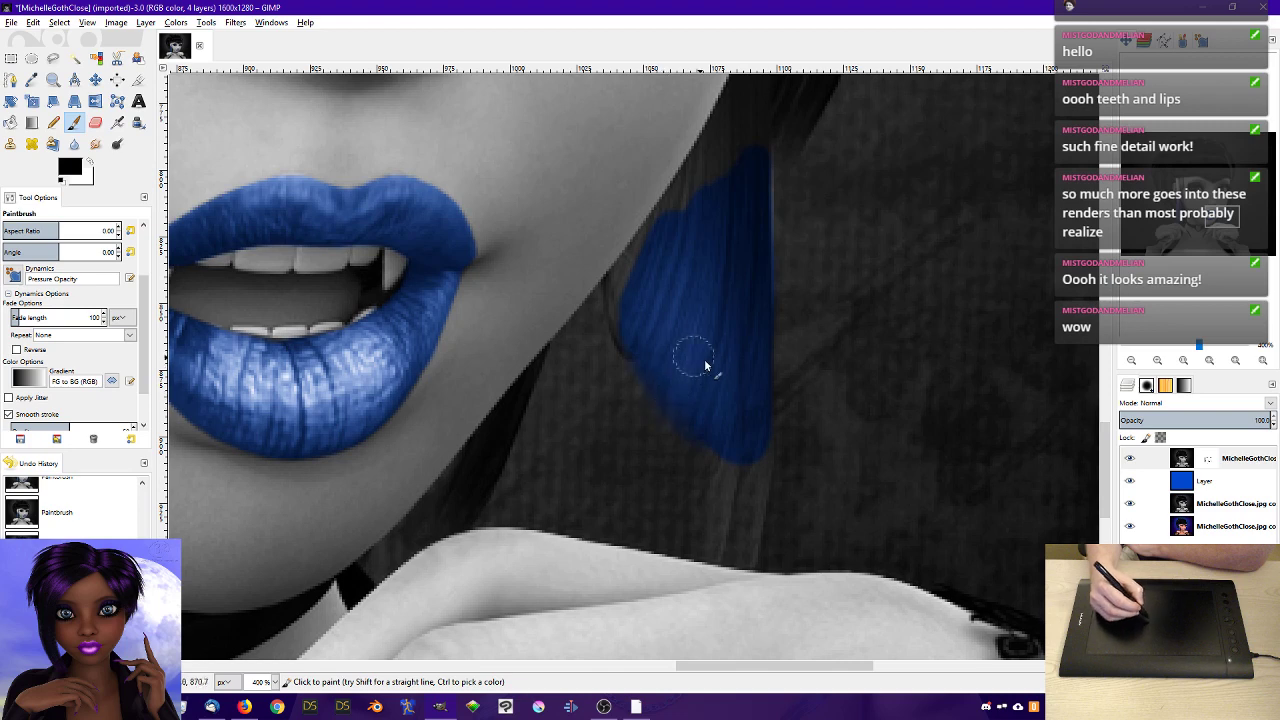
{"action": "mouse_move", "coordinate": [681, 401]}
{"action": "left_mouse_down"}
{"action": "mouse_move", "coordinate": [701, 378]}
{"action": "mouse_move", "coordinate": [709, 396]}
{"action": "left_mouse_up"}
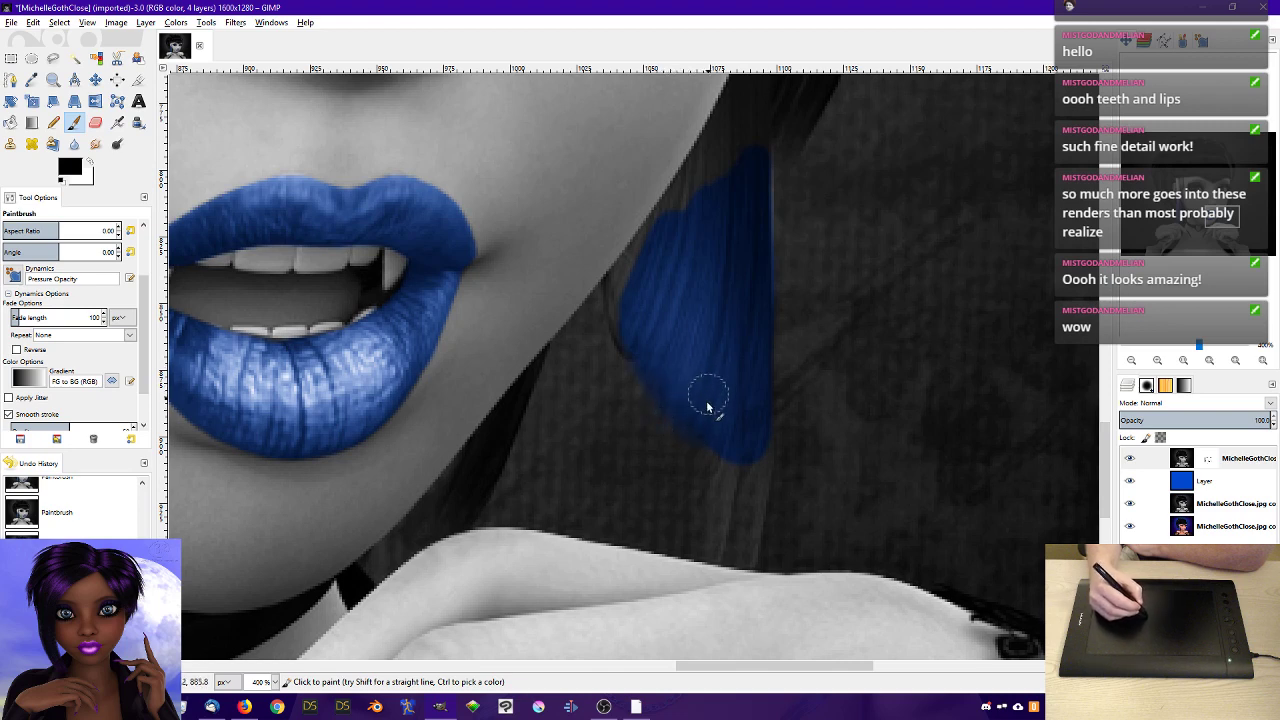
{"action": "mouse_move", "coordinate": [697, 442]}
{"action": "left_mouse_down"}
{"action": "mouse_move", "coordinate": [713, 392]}
{"action": "mouse_move", "coordinate": [711, 457]}
{"action": "mouse_move", "coordinate": [726, 412]}
{"action": "mouse_move", "coordinate": [713, 449]}
{"action": "mouse_move", "coordinate": [698, 422]}
{"action": "mouse_move", "coordinate": [726, 452]}
{"action": "mouse_move", "coordinate": [701, 438]}
{"action": "mouse_move", "coordinate": [741, 446]}
{"action": "mouse_move", "coordinate": [750, 310]}
{"action": "mouse_move", "coordinate": [730, 382]}
{"action": "mouse_move", "coordinate": [734, 433]}
{"action": "mouse_move", "coordinate": [718, 417]}
{"action": "mouse_move", "coordinate": [714, 471]}
{"action": "mouse_move", "coordinate": [744, 418]}
{"action": "mouse_move", "coordinate": [716, 456]}
{"action": "mouse_move", "coordinate": [714, 438]}
{"action": "mouse_move", "coordinate": [723, 459]}
{"action": "mouse_move", "coordinate": [745, 435]}
{"action": "mouse_move", "coordinate": [699, 450]}
{"action": "mouse_move", "coordinate": [718, 412]}
{"action": "mouse_move", "coordinate": [714, 456]}
{"action": "mouse_move", "coordinate": [737, 443]}
{"action": "mouse_move", "coordinate": [734, 460]}
{"action": "mouse_move", "coordinate": [754, 433]}
{"action": "mouse_move", "coordinate": [731, 464]}
{"action": "mouse_move", "coordinate": [736, 423]}
{"action": "mouse_move", "coordinate": [725, 458]}
{"action": "mouse_move", "coordinate": [750, 431]}
{"action": "mouse_move", "coordinate": [714, 461]}
{"action": "mouse_move", "coordinate": [707, 425]}
{"action": "mouse_move", "coordinate": [680, 436]}
{"action": "mouse_move", "coordinate": [647, 396]}
{"action": "mouse_move", "coordinate": [649, 367]}
{"action": "mouse_move", "coordinate": [632, 365]}
{"action": "mouse_move", "coordinate": [640, 319]}
{"action": "mouse_move", "coordinate": [646, 374]}
{"action": "left_mouse_up"}
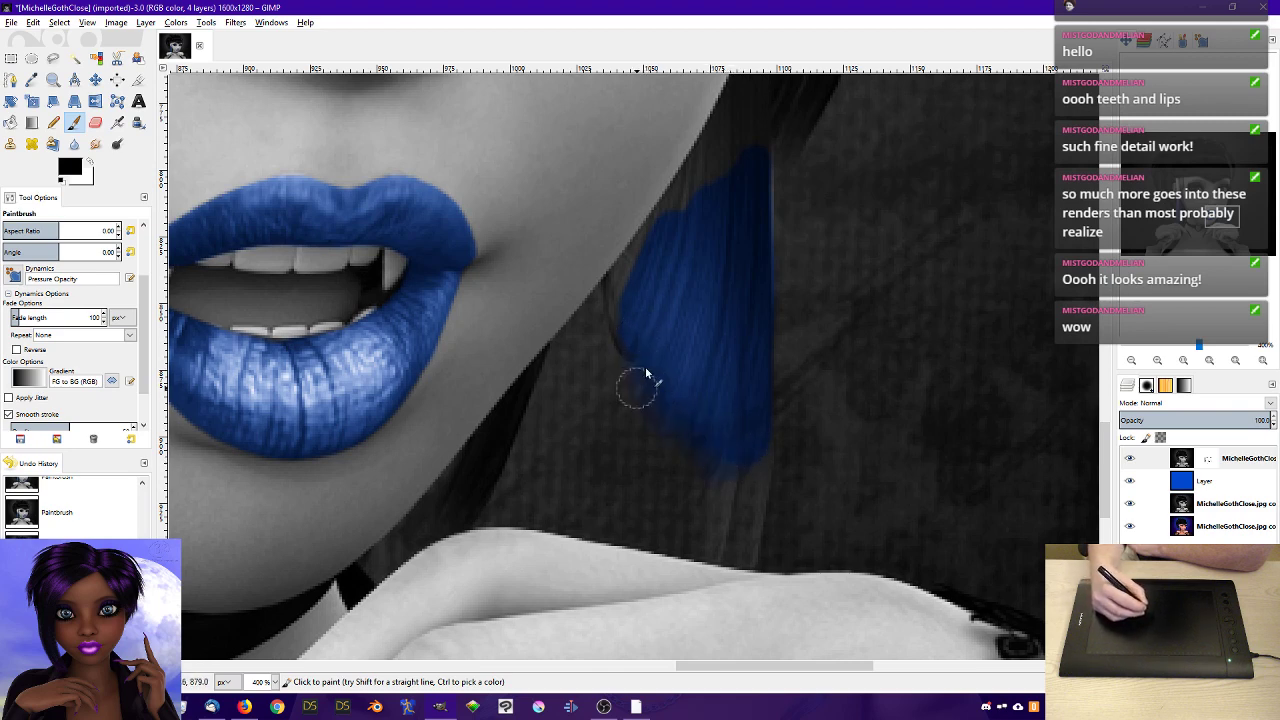
{"action": "mouse_move", "coordinate": [701, 438]}
{"action": "left_mouse_down"}
{"action": "mouse_move", "coordinate": [747, 454]}
{"action": "mouse_move", "coordinate": [742, 412]}
{"action": "mouse_move", "coordinate": [712, 418]}
{"action": "left_mouse_up"}
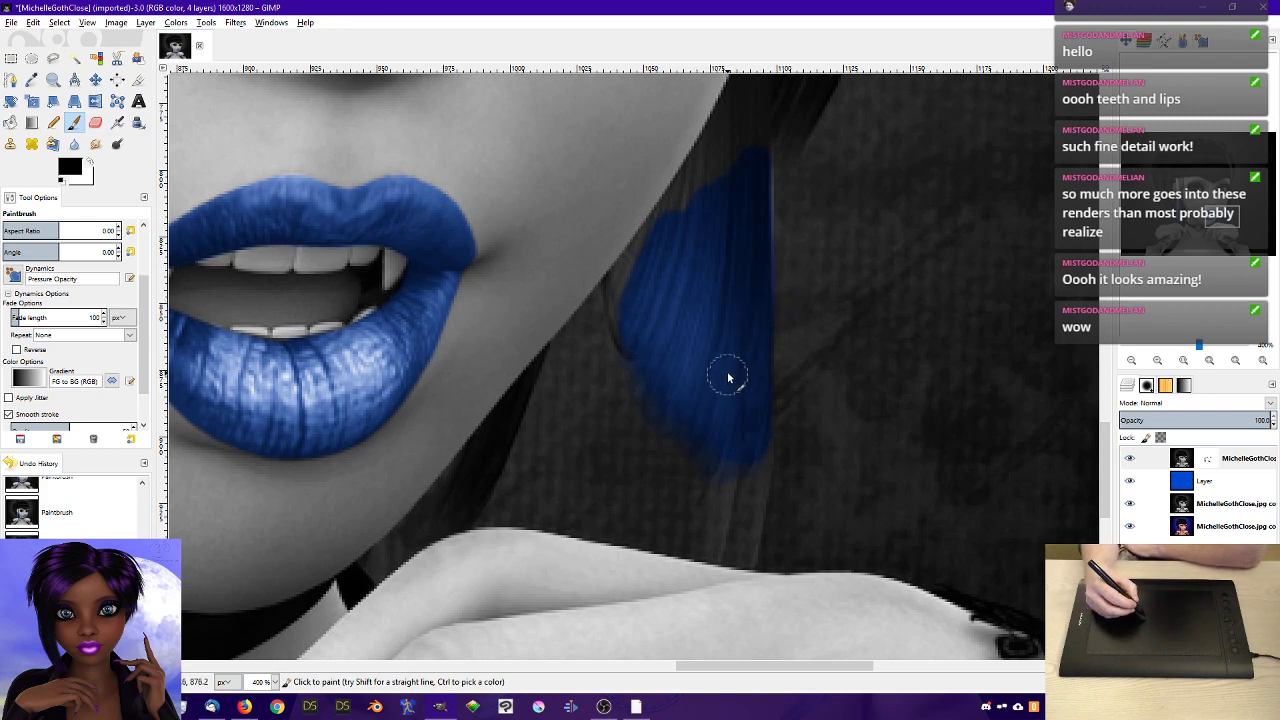
- Paint the mask white over the lower edge of the tinted hair, and rebuild that edge with soft black strokes
{"action": "left_click", "coordinate": [1209, 459]}
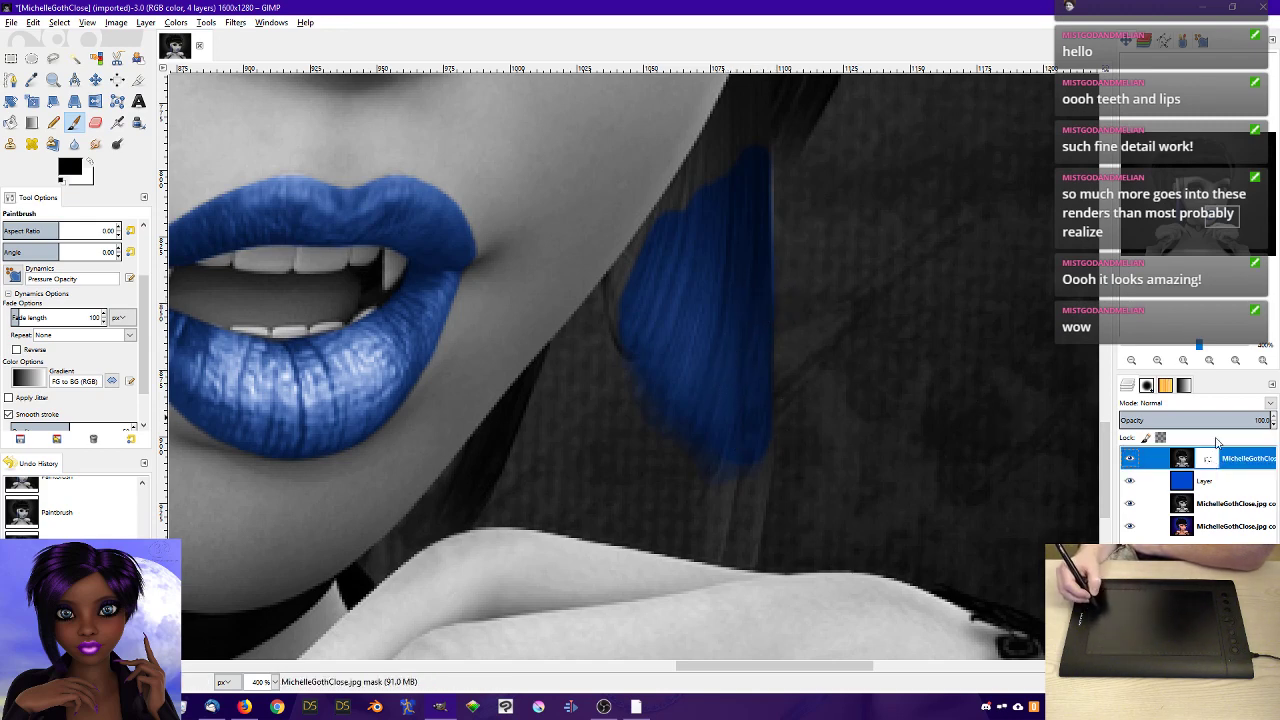
{"action": "left_click", "coordinate": [91, 163]}
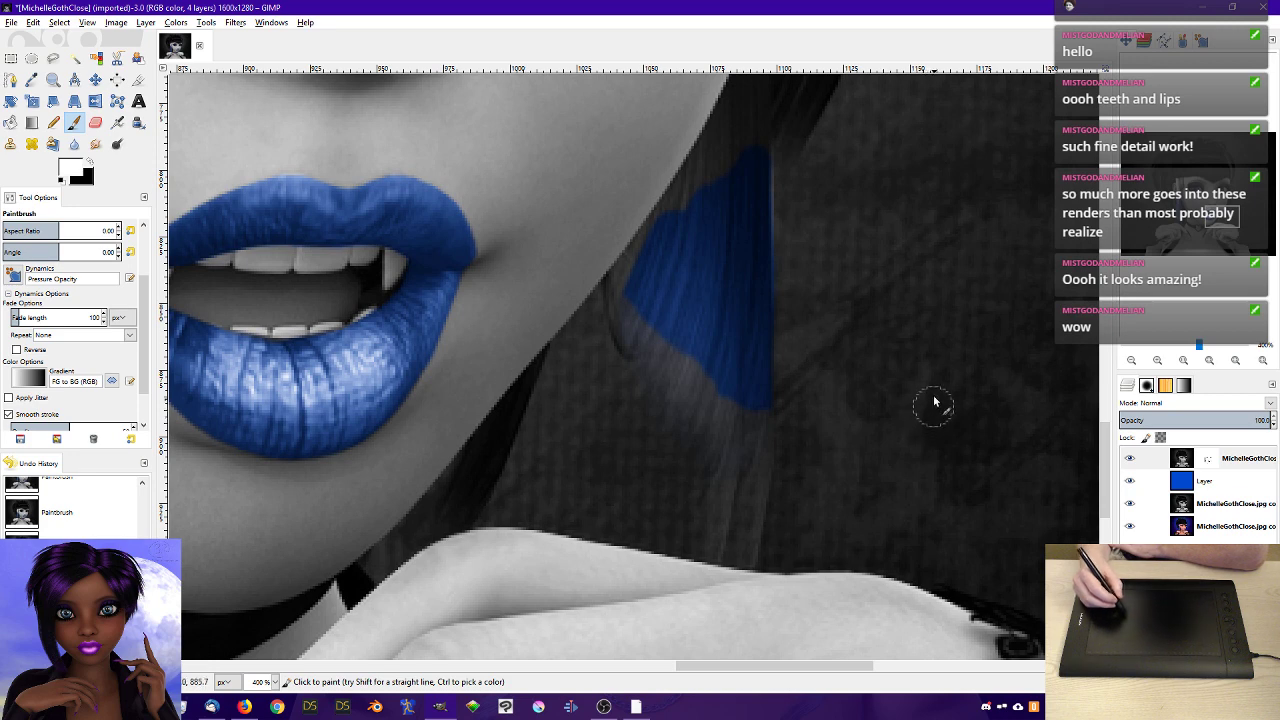
{"action": "left_click", "coordinate": [91, 162]}
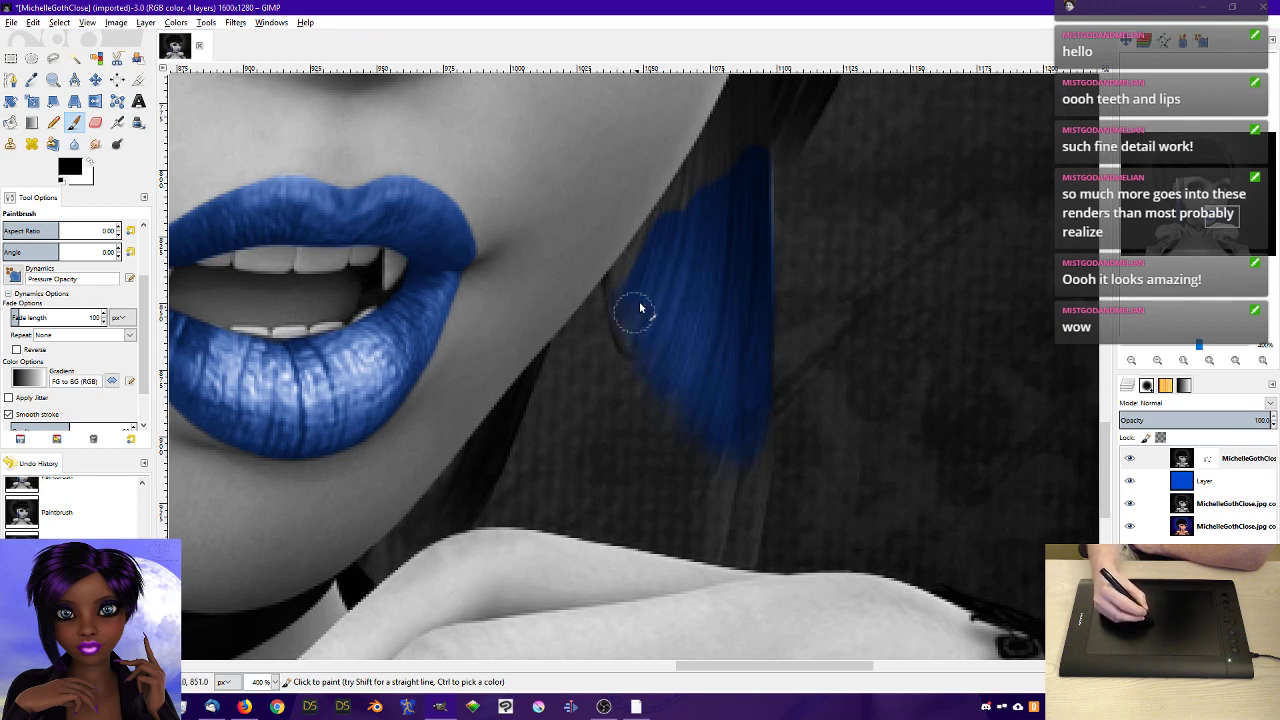
- Brush upward black strokes on the mask from the jaw-side and bottom edges into the tinted hair to even out its blue
{"action": "mouse_move", "coordinate": [640, 308]}
{"action": "left_mouse_down"}
{"action": "mouse_move", "coordinate": [655, 246]}
{"action": "mouse_move", "coordinate": [617, 324]}
{"action": "mouse_move", "coordinate": [646, 256]}
{"action": "mouse_move", "coordinate": [707, 185]}
{"action": "left_mouse_up"}
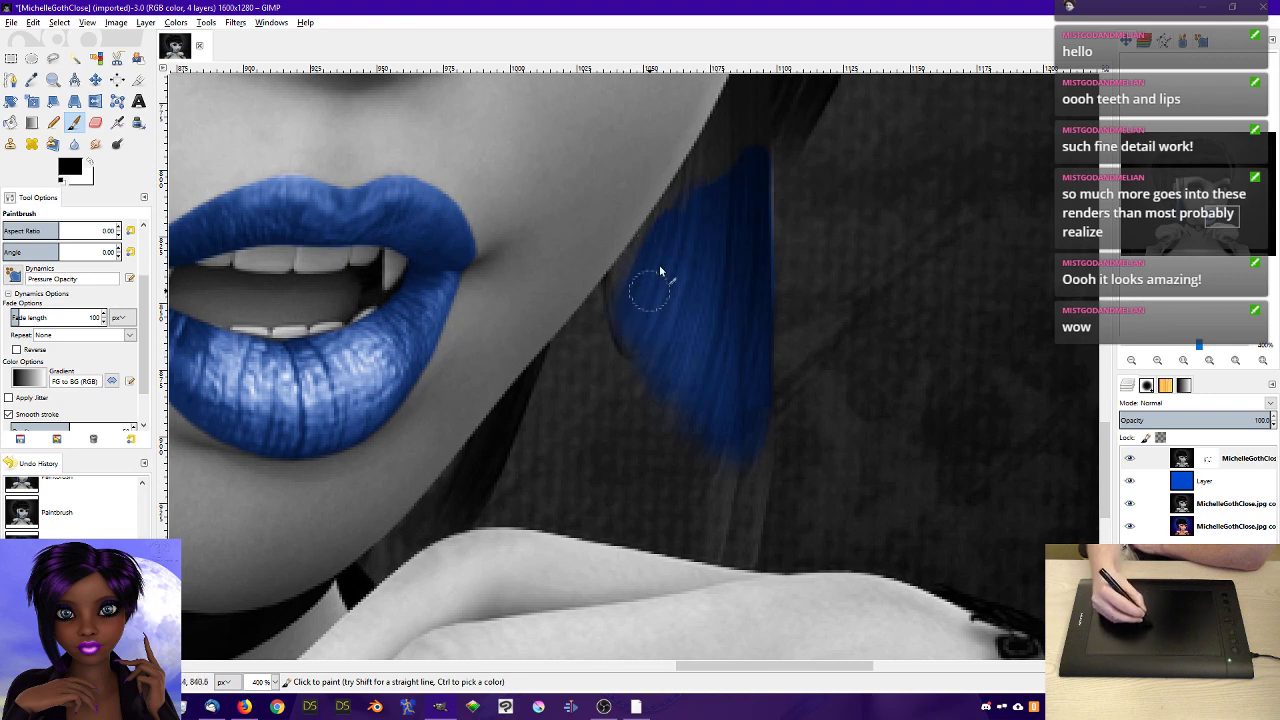
{"action": "left_click_drag", "start_coordinate": [660, 270], "coordinate": [684, 230]}
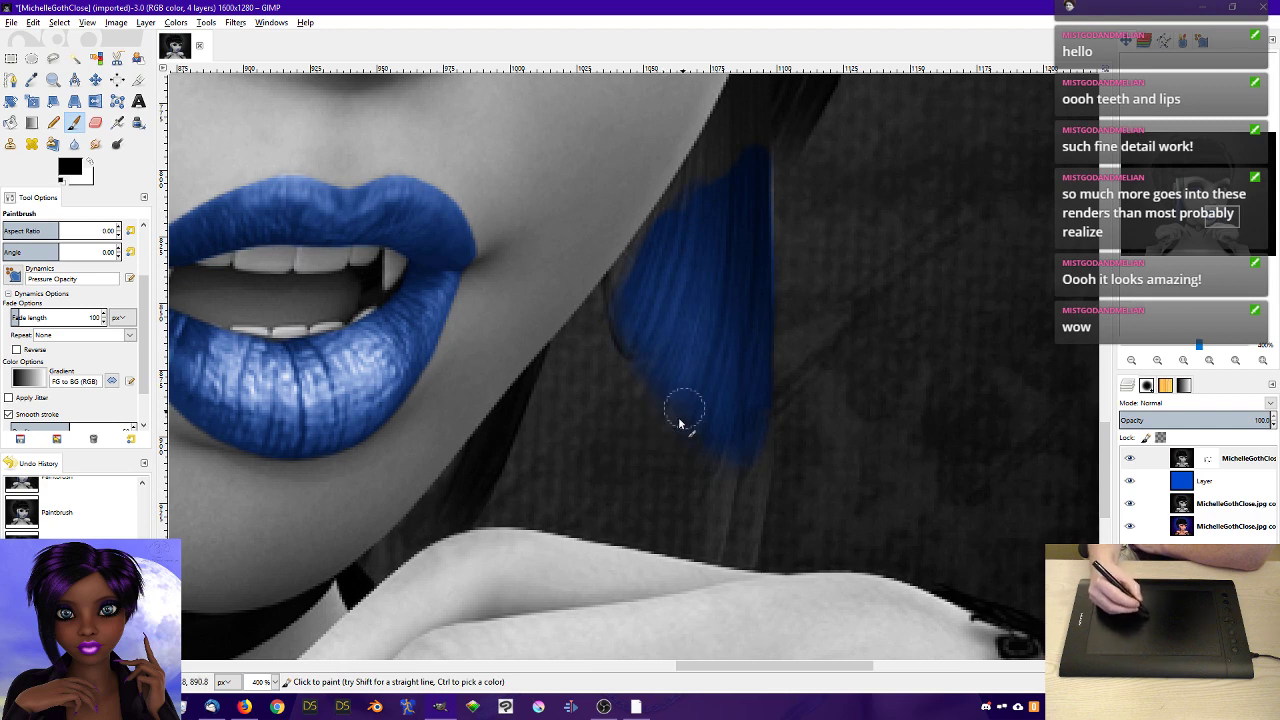
{"action": "mouse_move", "coordinate": [684, 403]}
{"action": "left_mouse_down"}
{"action": "mouse_move", "coordinate": [706, 346]}
{"action": "mouse_move", "coordinate": [644, 332]}
{"action": "mouse_move", "coordinate": [738, 254]}
{"action": "left_mouse_up"}
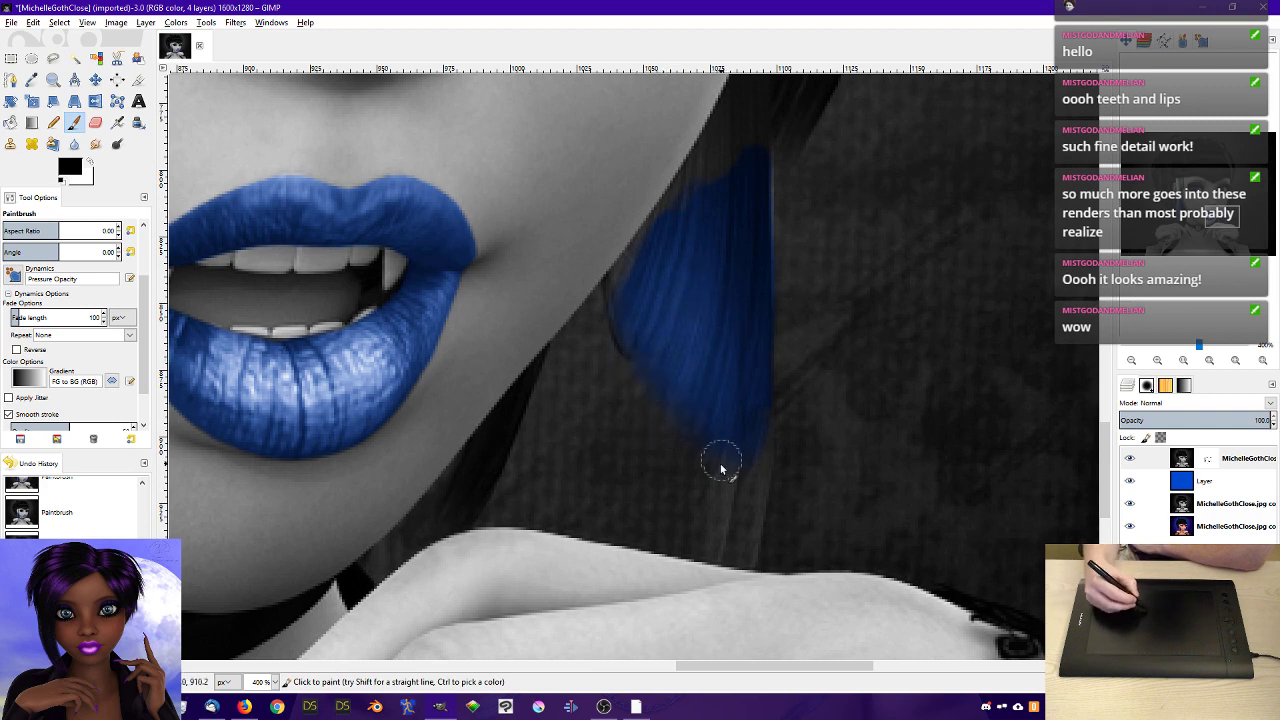
{"action": "left_click_drag", "start_coordinate": [721, 466], "coordinate": [754, 369]}
{"action": "mouse_move", "coordinate": [721, 472]}
{"action": "left_mouse_down"}
{"action": "mouse_move", "coordinate": [756, 377]}
{"action": "mouse_move", "coordinate": [736, 450]}
{"action": "mouse_move", "coordinate": [735, 409]}
{"action": "mouse_move", "coordinate": [717, 427]}
{"action": "mouse_move", "coordinate": [776, 375]}
{"action": "mouse_move", "coordinate": [771, 322]}
{"action": "left_mouse_up"}
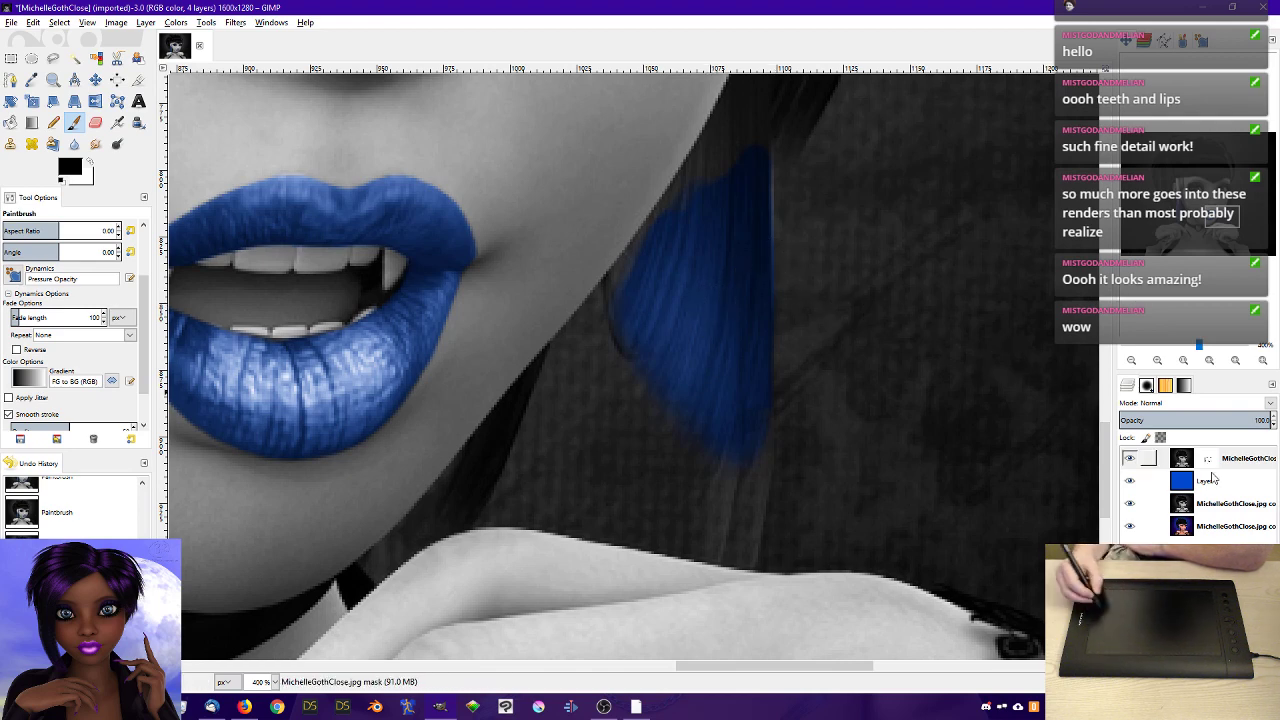
- Set the brush dynamics to Dynamics Off and blur the mask along the lower edge of the tinted hair with the Blur tool
{"action": "left_click", "coordinate": [1210, 459]}
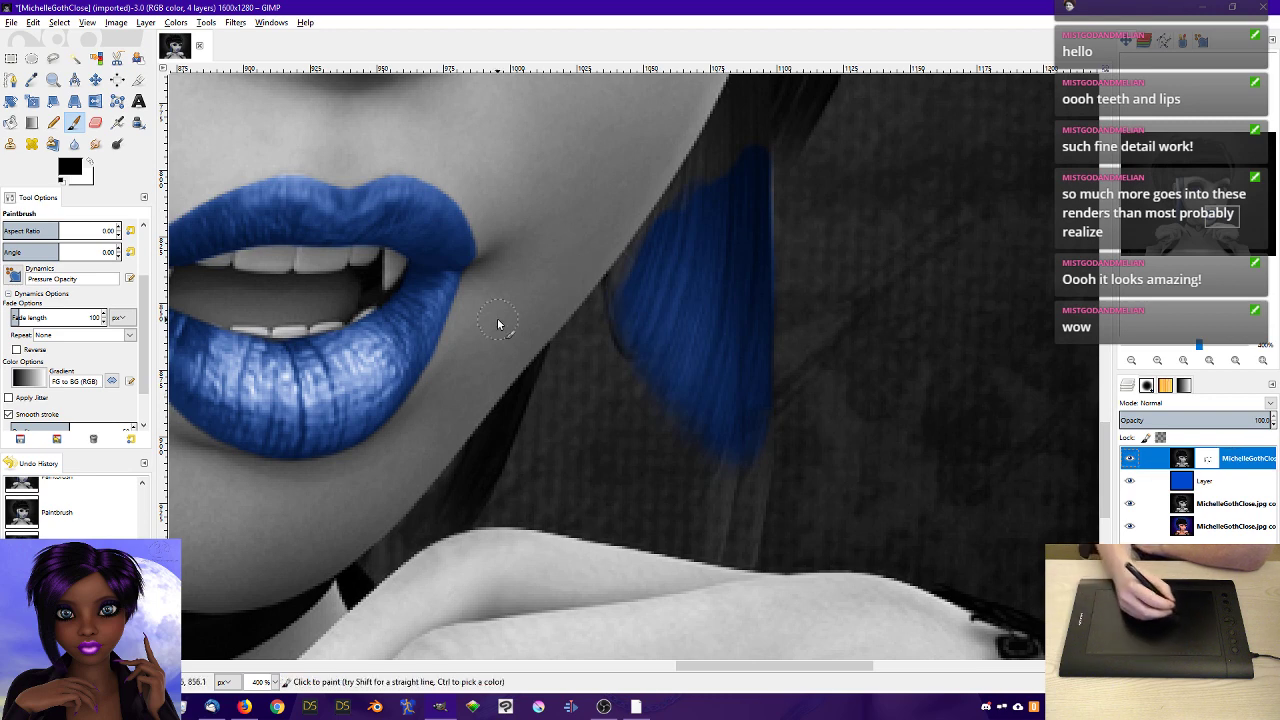
{"action": "scroll", "coordinate": [27, 330], "scroll_direction": "up", "scroll_amount": 3}
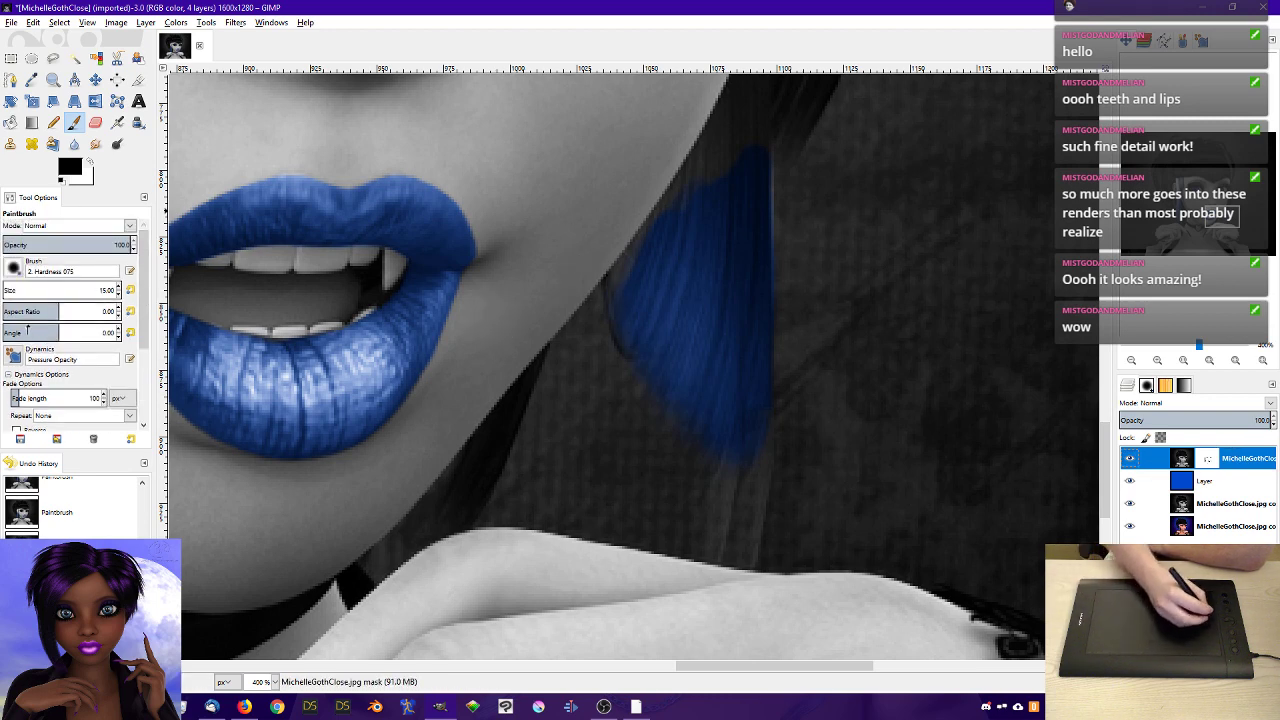
{"action": "left_click", "coordinate": [14, 356]}
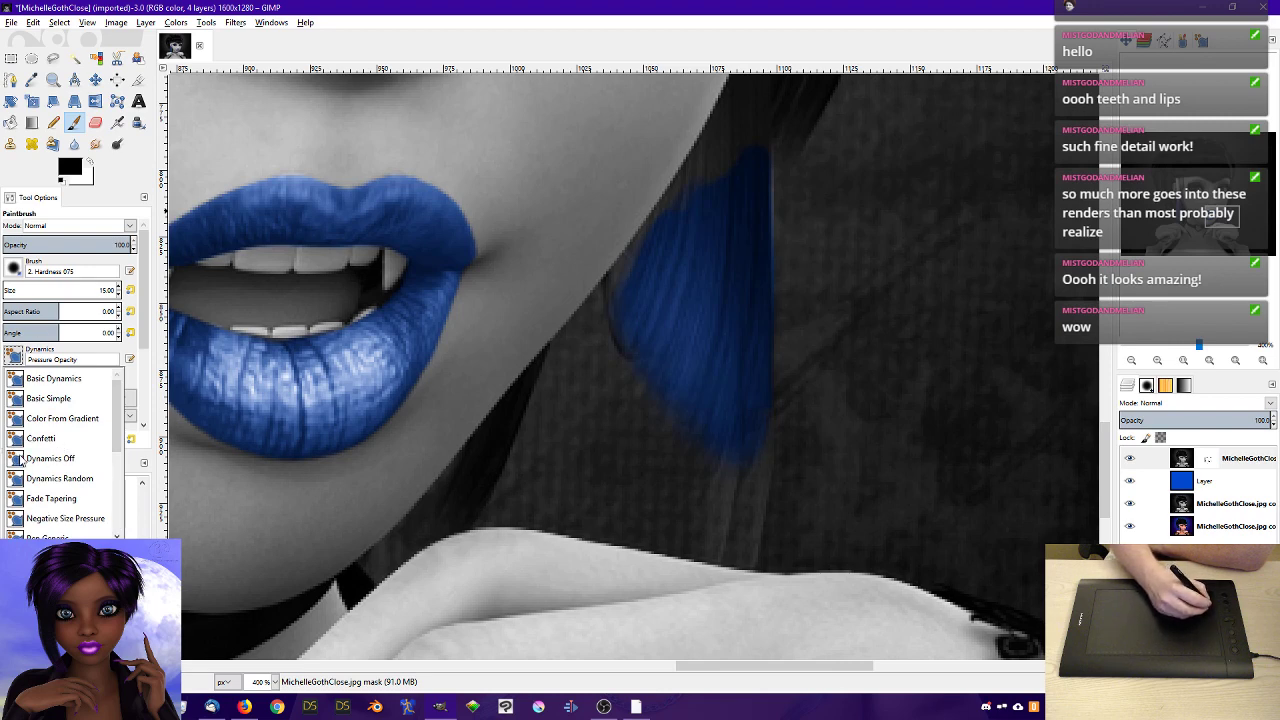
{"action": "left_click", "coordinate": [20, 458]}
{"action": "left_click", "coordinate": [74, 145]}
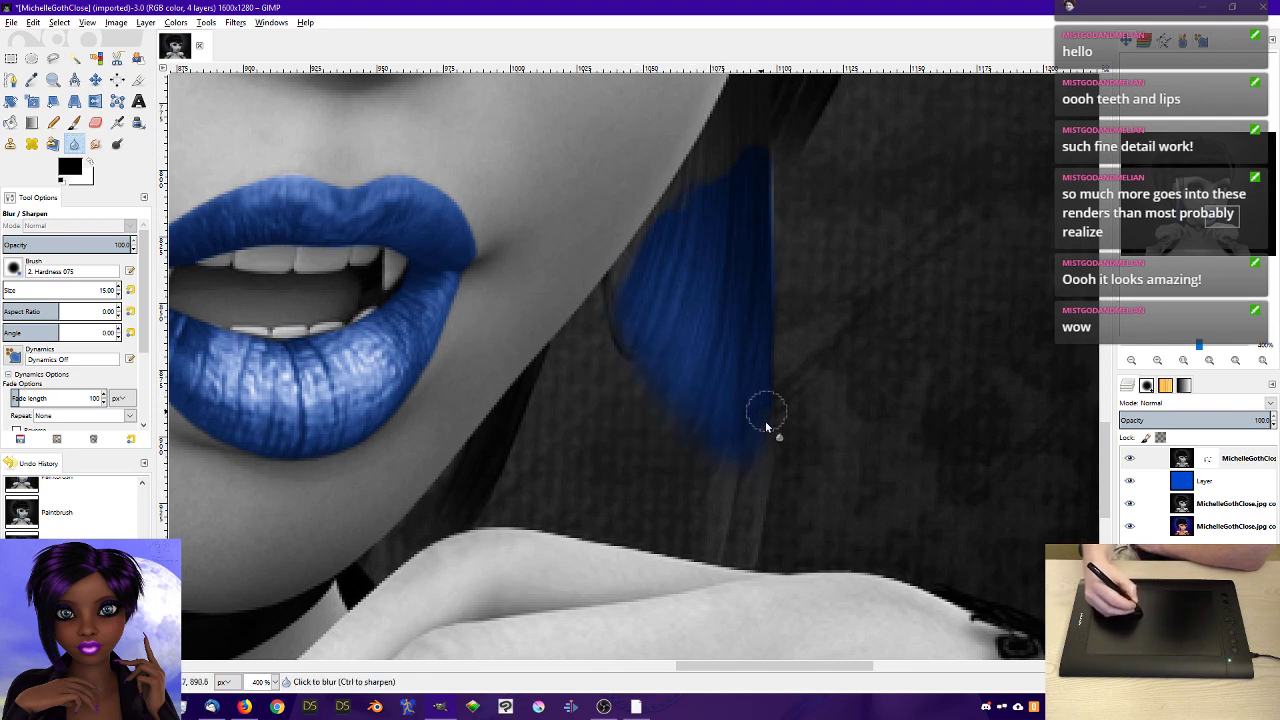
{"action": "mouse_move", "coordinate": [766, 418]}
{"action": "left_mouse_down"}
{"action": "mouse_move", "coordinate": [727, 469]}
{"action": "mouse_move", "coordinate": [654, 412]}
{"action": "mouse_move", "coordinate": [665, 428]}
{"action": "mouse_move", "coordinate": [695, 428]}
{"action": "mouse_move", "coordinate": [679, 433]}
{"action": "mouse_move", "coordinate": [649, 404]}
{"action": "left_mouse_up"}
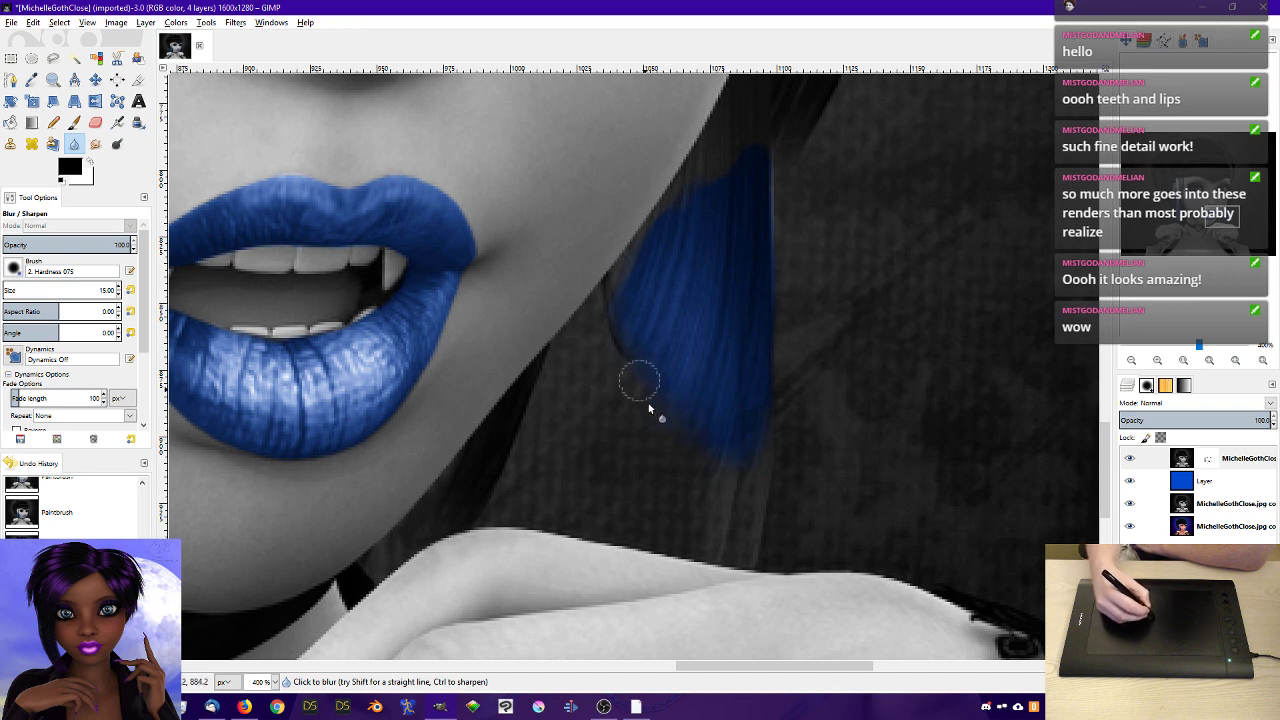
{"action": "left_click_drag", "start_coordinate": [714, 461], "coordinate": [731, 478]}
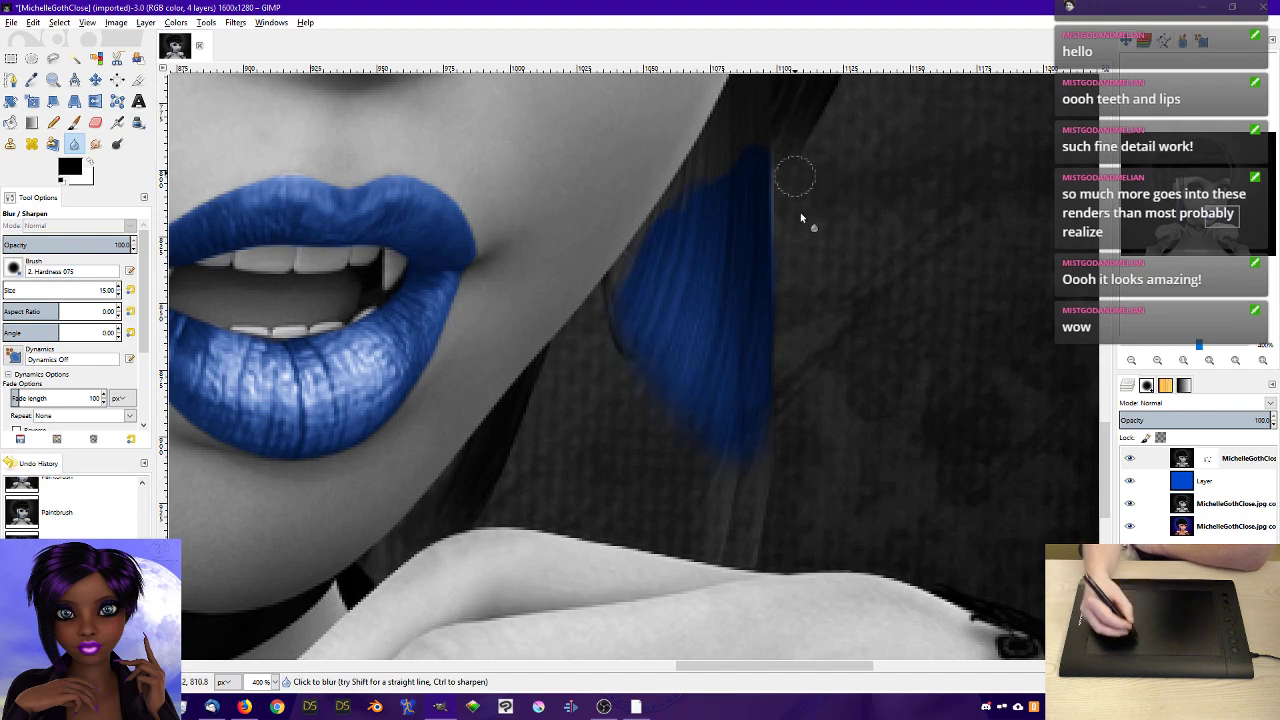
- Paint the mask black over the upper hair beside the jaw, and use a size 4 brush for the thin edges and earring sliver
{"action": "left_click", "coordinate": [74, 122]}
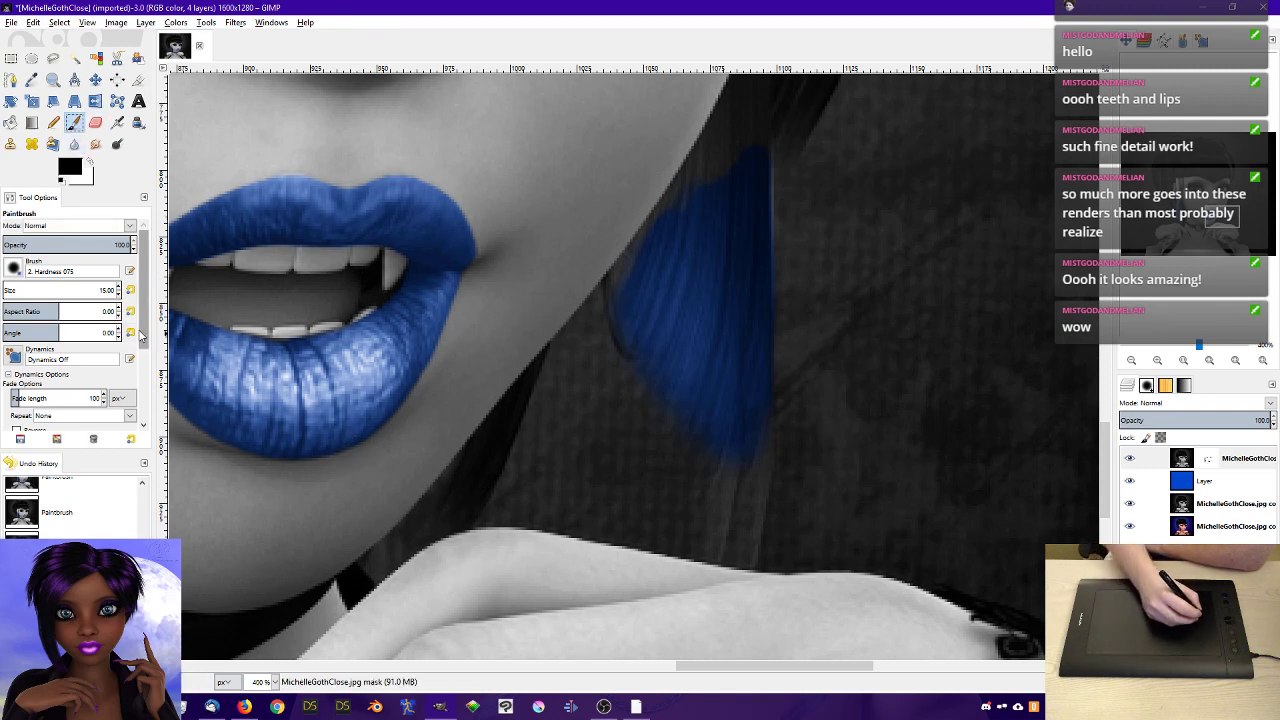
{"action": "scroll", "coordinate": [142, 345], "scroll_direction": "down", "scroll_amount": 1}
{"action": "left_click_drag", "start_coordinate": [142, 345], "coordinate": [148, 410]}
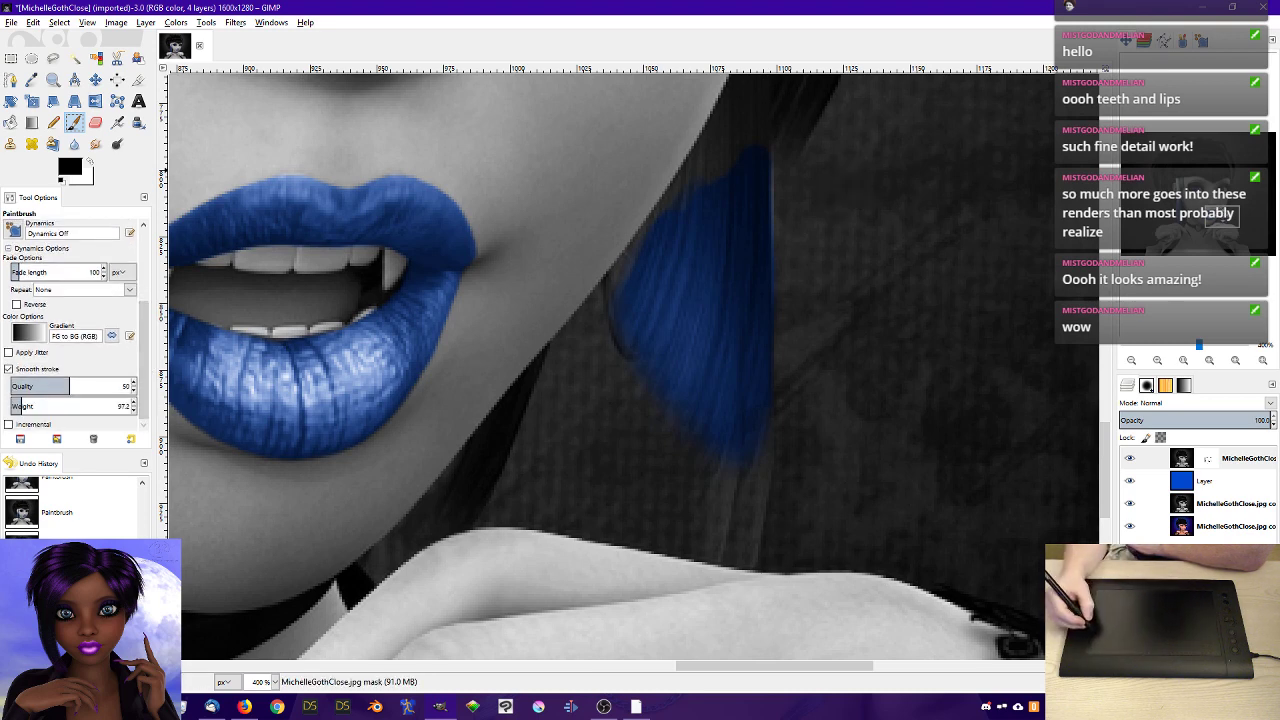
{"action": "left_click_drag", "start_coordinate": [1222, 216], "coordinate": [1229, 209]}
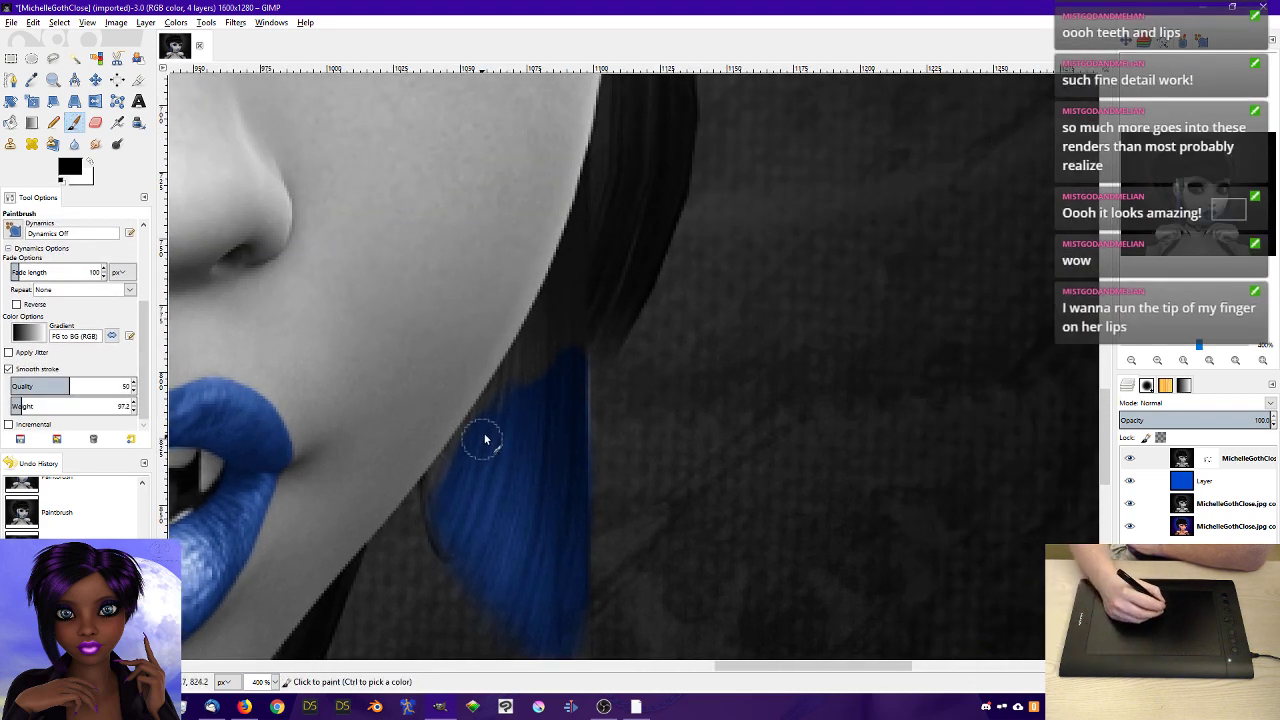
{"action": "mouse_move", "coordinate": [527, 365]}
{"action": "left_mouse_down"}
{"action": "mouse_move", "coordinate": [481, 433]}
{"action": "mouse_move", "coordinate": [553, 283]}
{"action": "mouse_move", "coordinate": [543, 373]}
{"action": "mouse_move", "coordinate": [559, 282]}
{"action": "mouse_move", "coordinate": [562, 341]}
{"action": "mouse_move", "coordinate": [567, 282]}
{"action": "mouse_move", "coordinate": [572, 466]}
{"action": "mouse_move", "coordinate": [573, 333]}
{"action": "mouse_move", "coordinate": [544, 350]}
{"action": "mouse_move", "coordinate": [442, 493]}
{"action": "mouse_move", "coordinate": [524, 355]}
{"action": "left_mouse_up"}
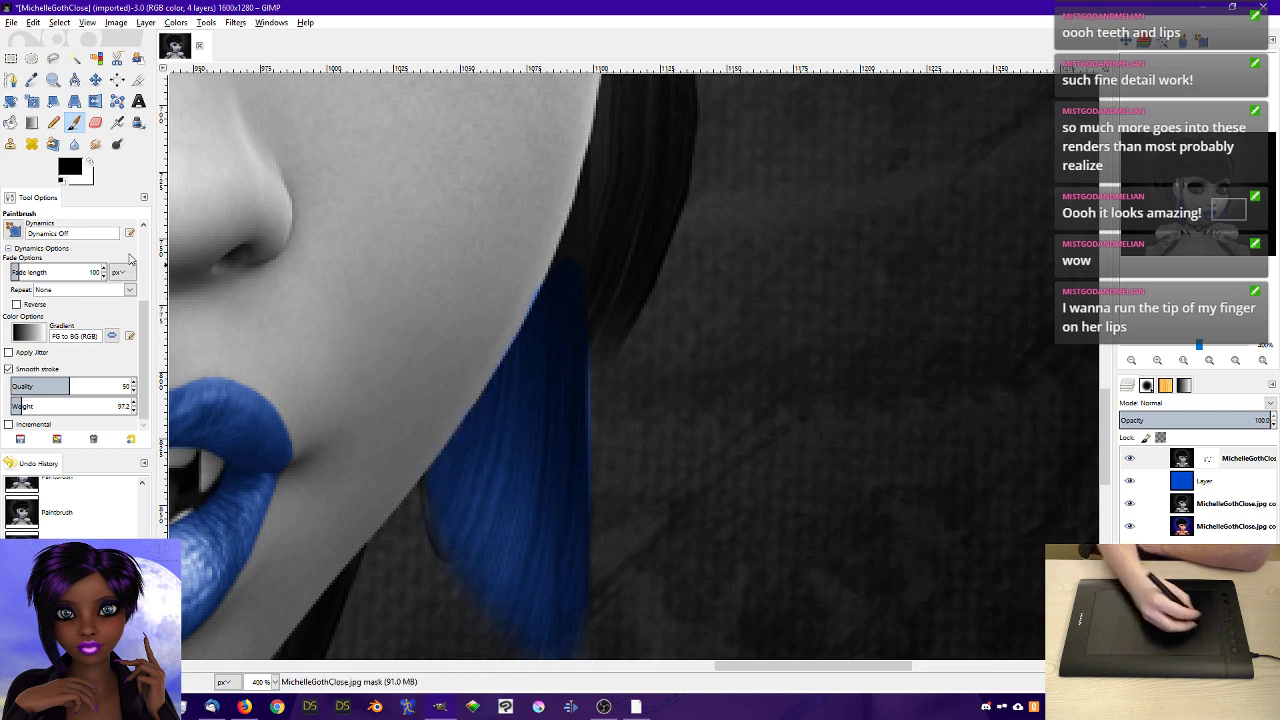
{"action": "scroll", "coordinate": [142, 312], "scroll_direction": "up", "scroll_amount": 3}
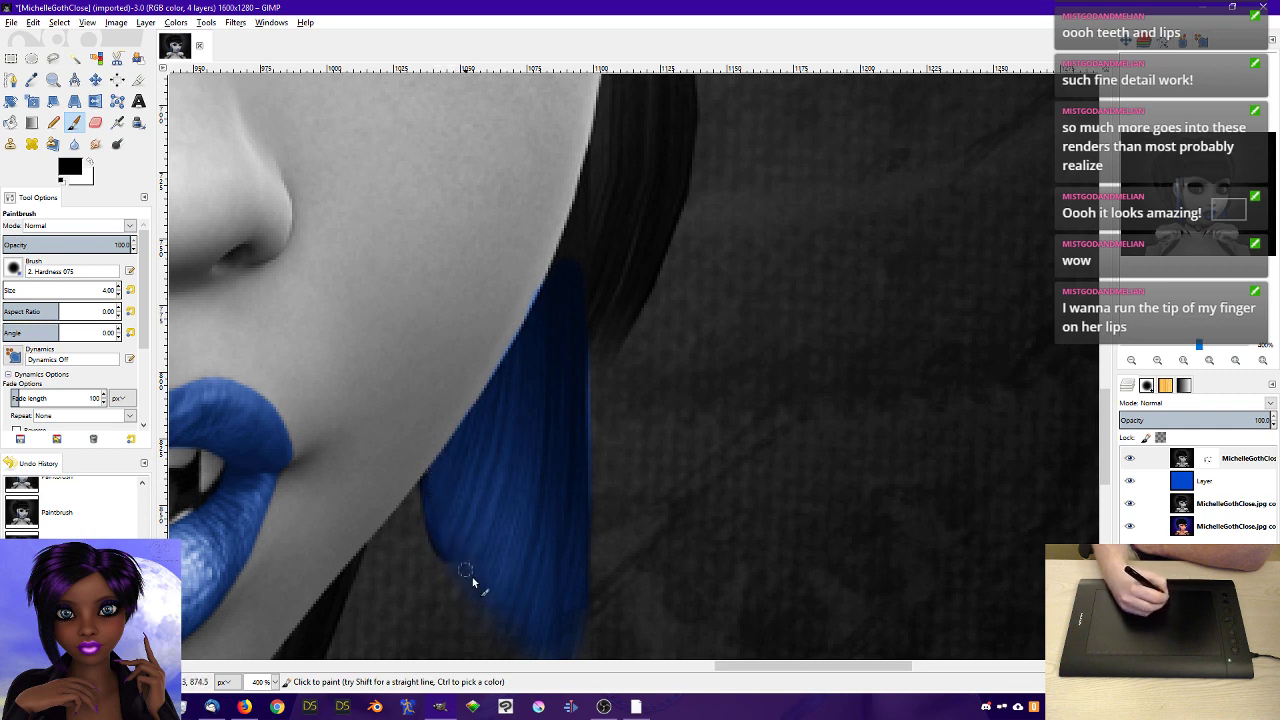
- Hide the top three layers to examine the hair and earring in the original colour image, and show the layers again
{"action": "left_click", "coordinate": [1130, 459]}
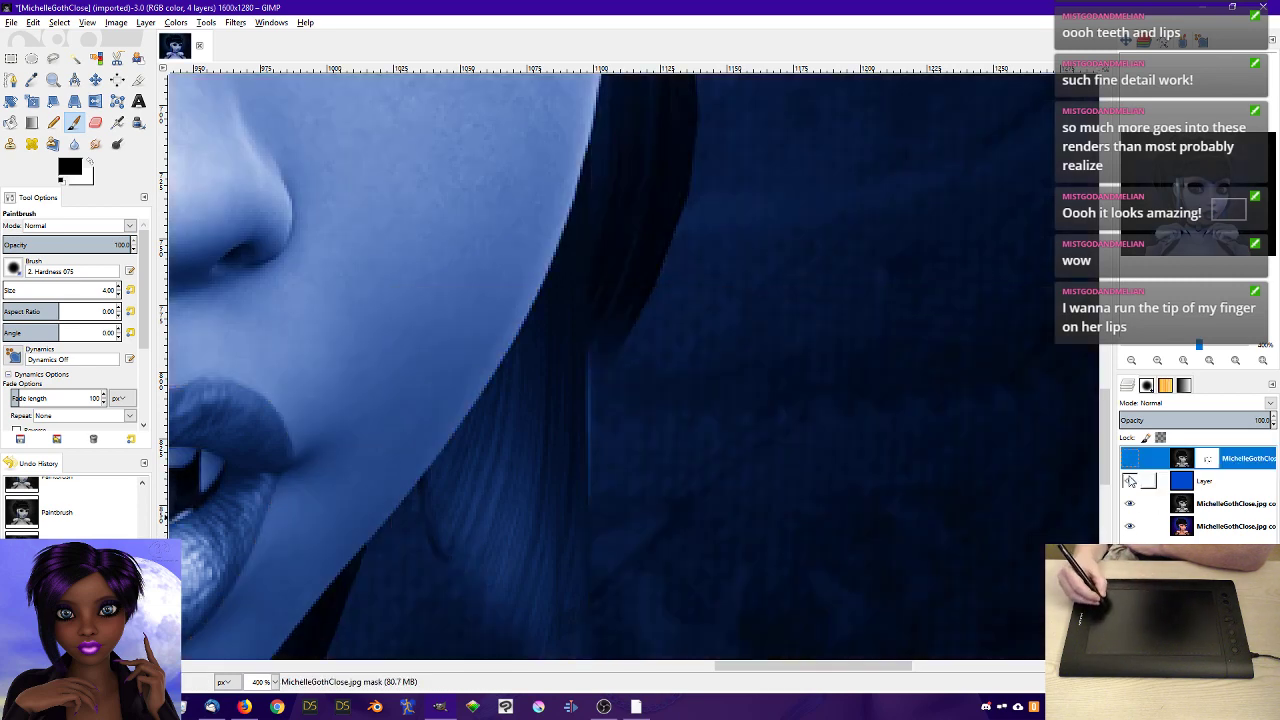
{"action": "left_click", "coordinate": [1130, 481]}
{"action": "left_click", "coordinate": [1131, 503]}
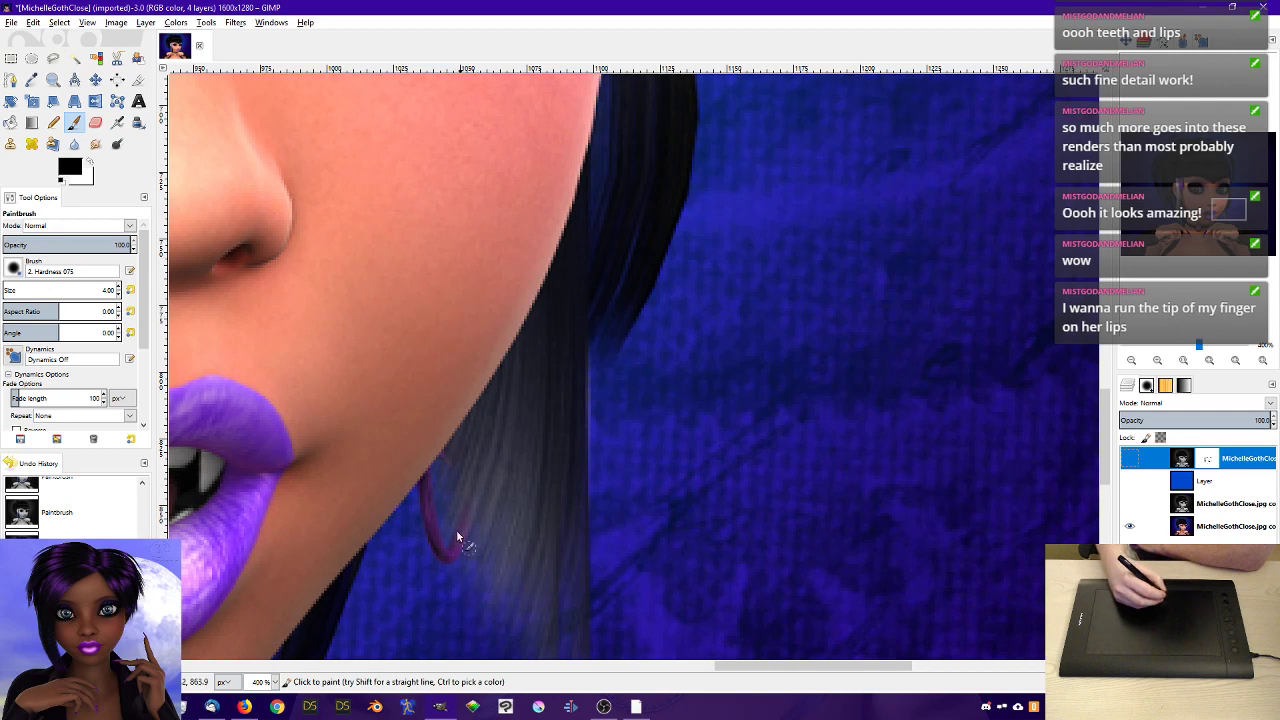
{"action": "left_click", "coordinate": [1130, 503]}
{"action": "left_click", "coordinate": [1130, 481]}
{"action": "left_click", "coordinate": [1130, 458]}
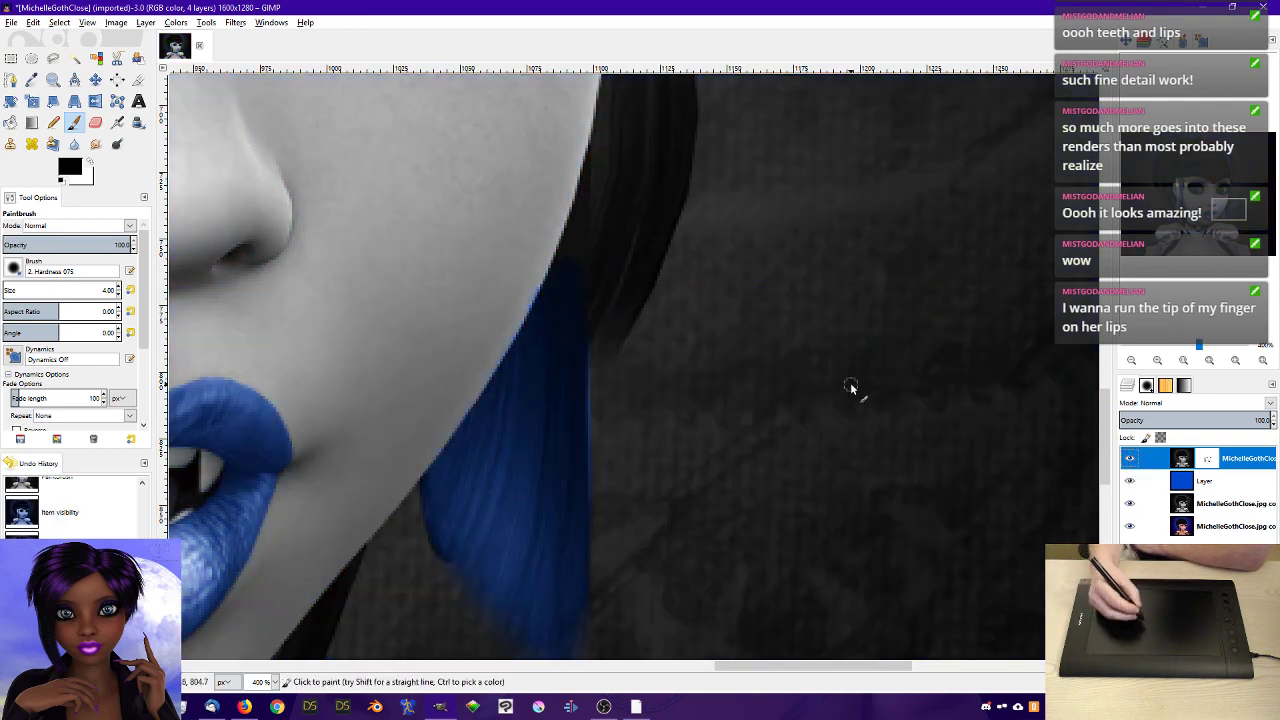
- Paint the mask black with the size 4 brush to extend the tinted hair upward along the cheek edge
{"action": "left_click_drag", "start_coordinate": [1229, 209], "coordinate": [1228, 203]}
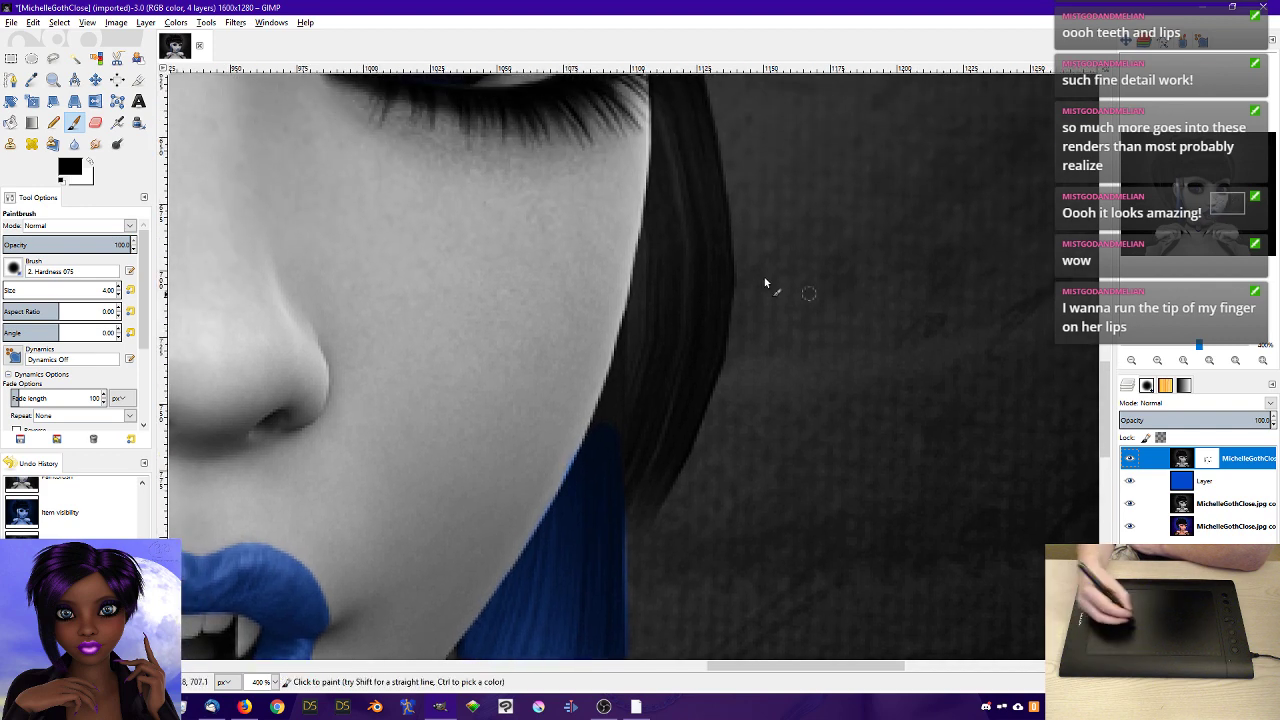
{"action": "left_click_drag", "start_coordinate": [594, 440], "coordinate": [580, 460]}
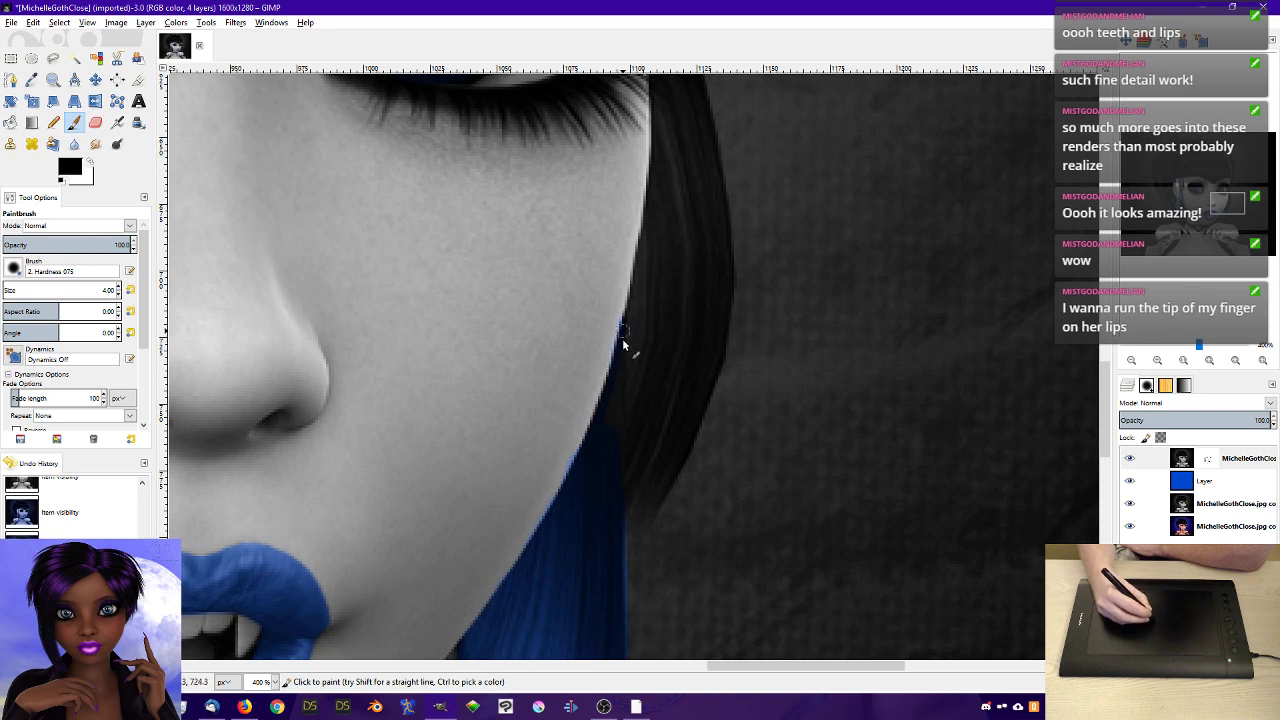
{"action": "left_click_drag", "start_coordinate": [622, 345], "coordinate": [620, 364]}
{"action": "left_click_drag", "start_coordinate": [617, 426], "coordinate": [612, 368]}
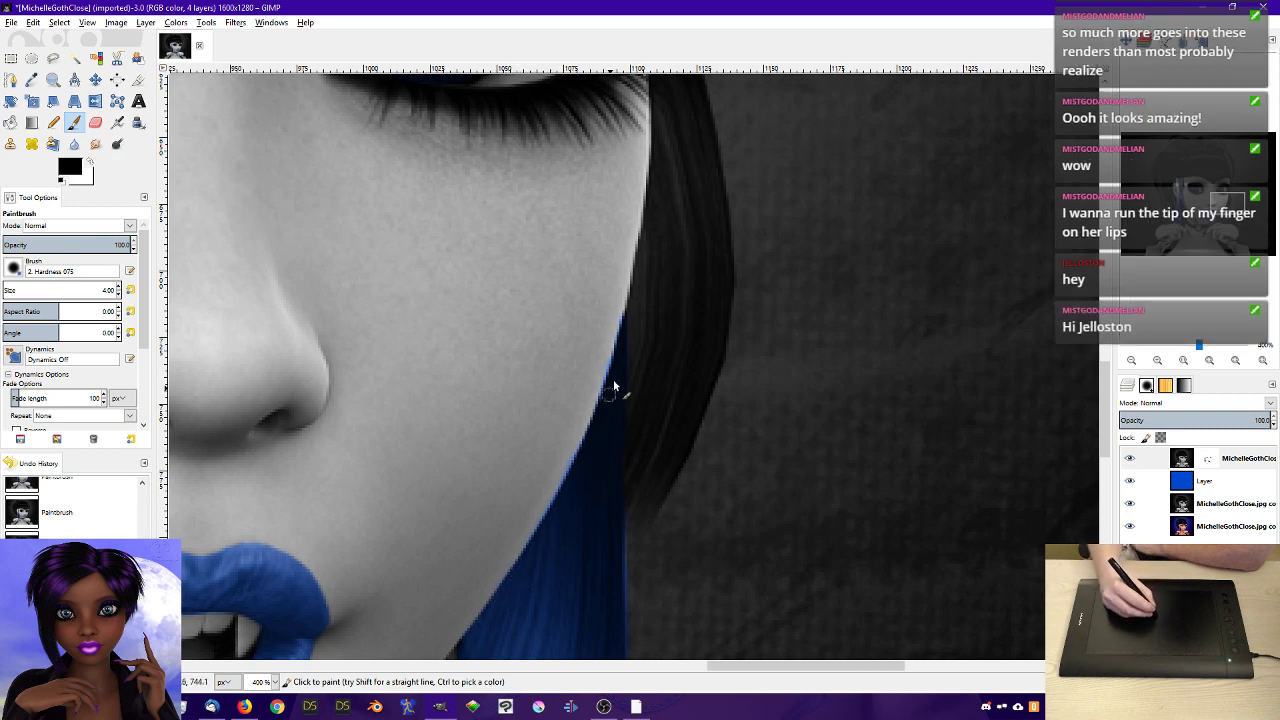
- Paint the mask white along the cheek edge to clear the blue fringe from the skin, raising the brush size to 12
{"action": "left_click", "coordinate": [1212, 458]}
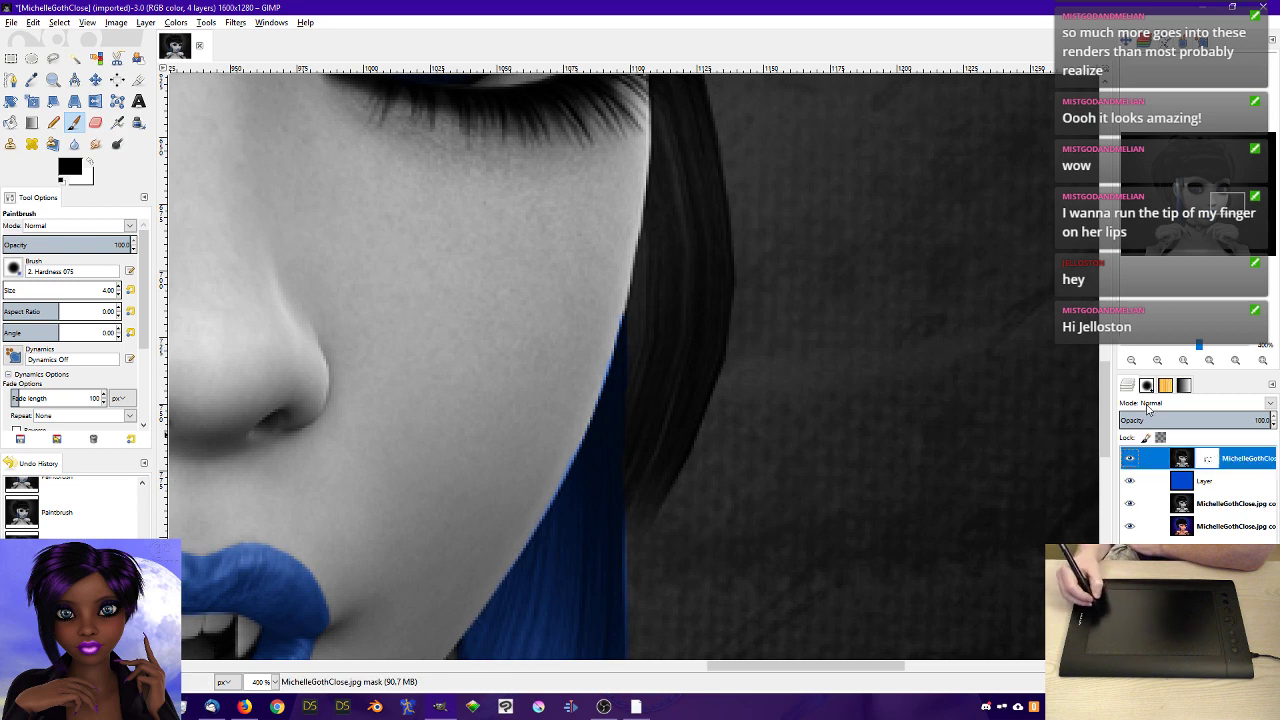
{"action": "left_click", "coordinate": [92, 163]}
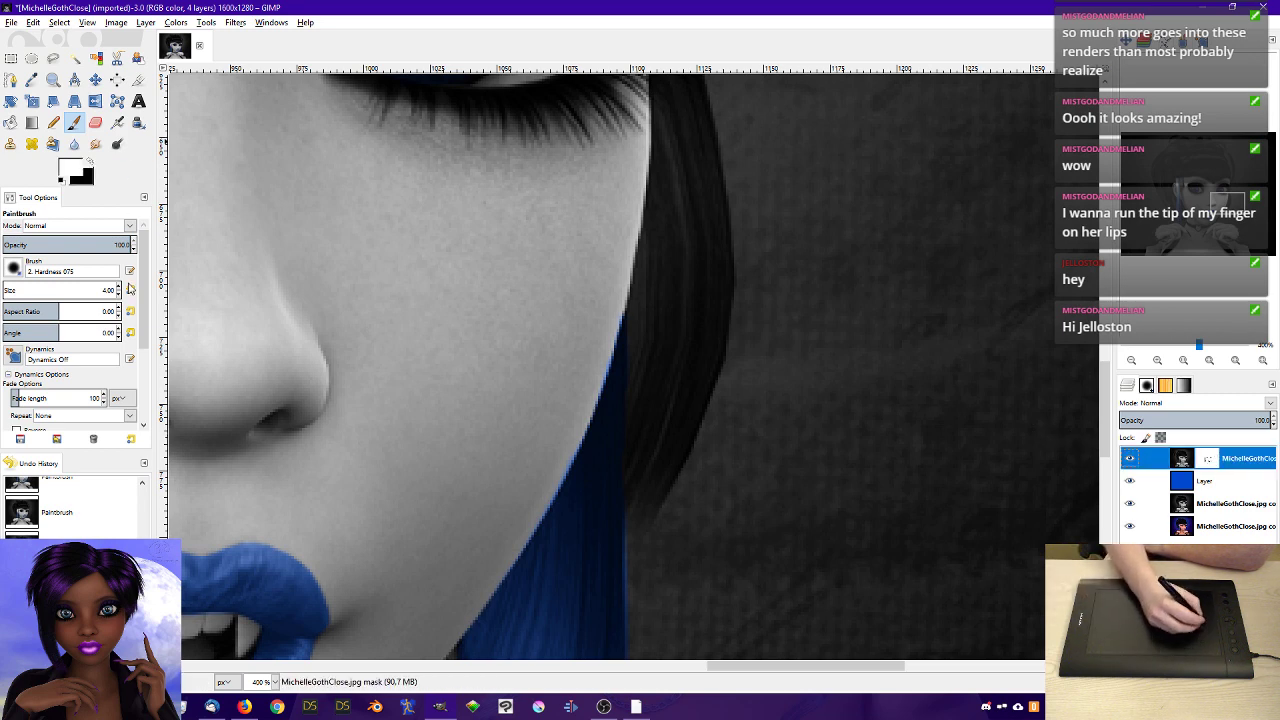
{"action": "left_click", "coordinate": [117, 286]}
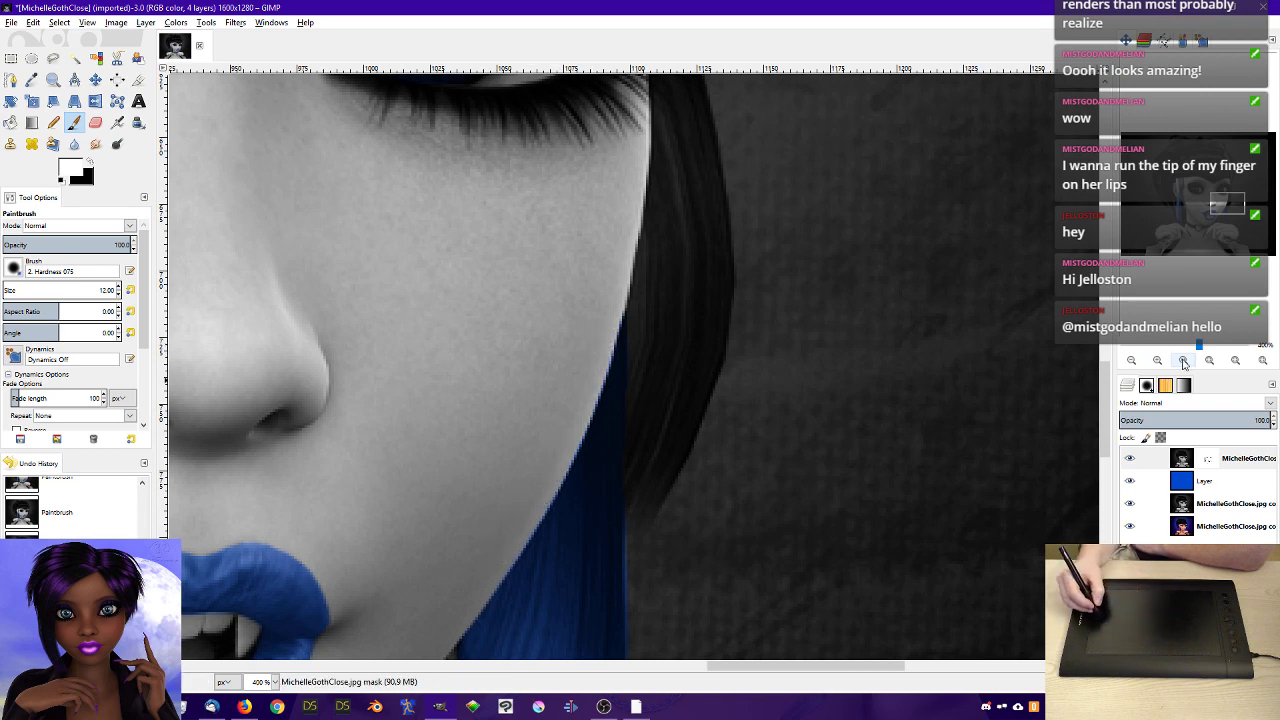
- View the whole portrait at 100% and compare the blue tint with the layers below by toggling layer visibility
{"action": "left_click", "coordinate": [1183, 360]}
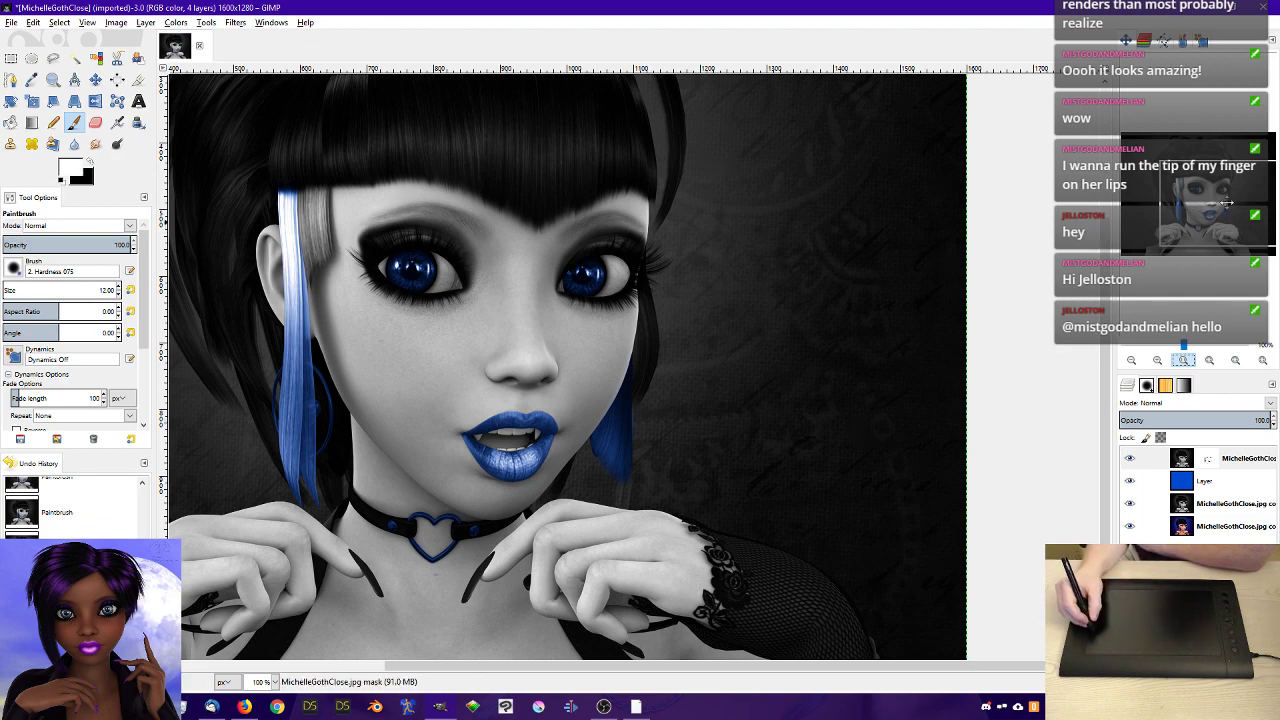
{"action": "left_click_drag", "start_coordinate": [1226, 203], "coordinate": [1183, 214]}
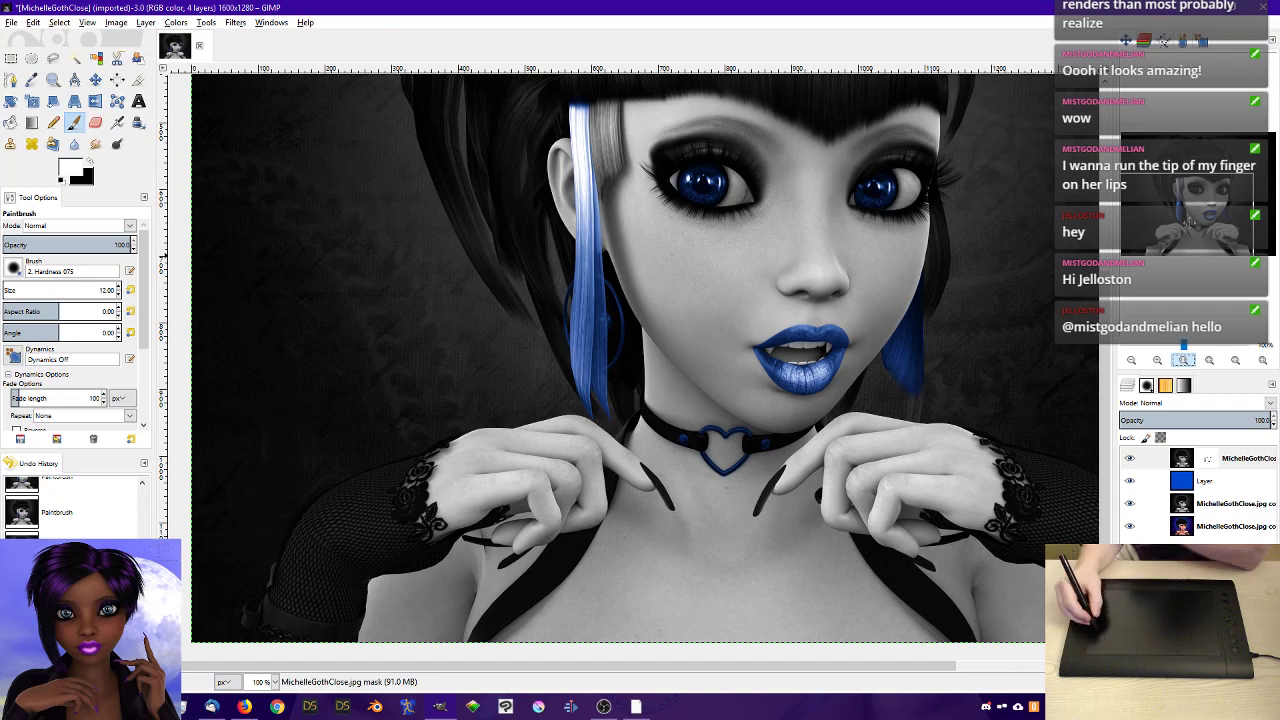
{"action": "left_click_drag", "start_coordinate": [1190, 221], "coordinate": [1220, 226]}
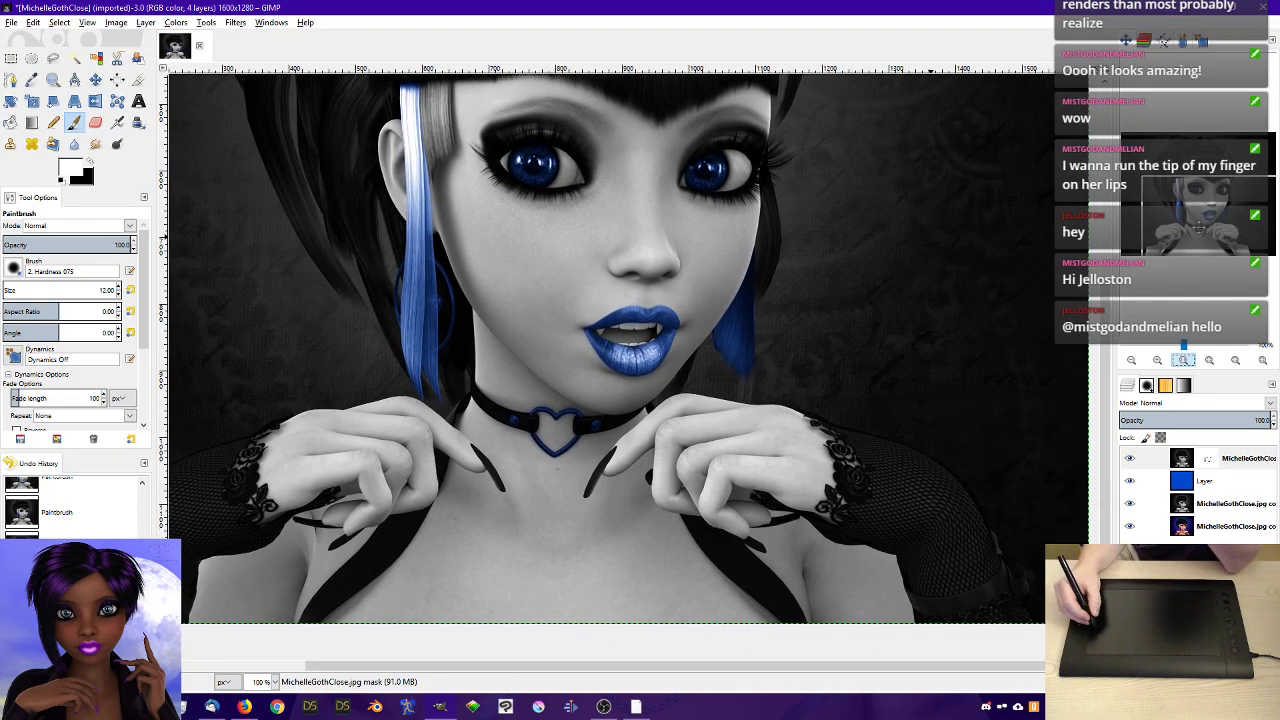
{"action": "left_click_drag", "start_coordinate": [1130, 458], "coordinate": [1128, 503]}
{"action": "left_click", "coordinate": [1129, 505]}
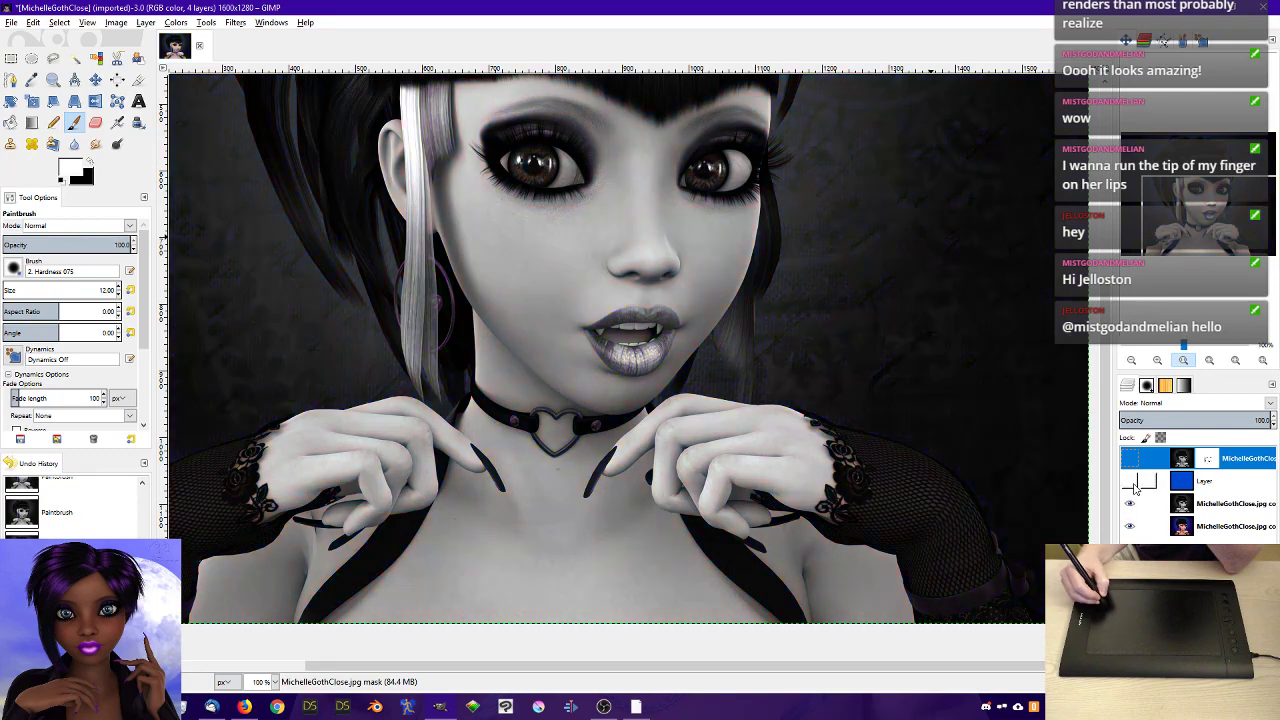
{"action": "left_click", "coordinate": [1130, 482]}
{"action": "left_click", "coordinate": [1130, 459]}
- Paint the mask black with the size 12 brush over the part of the armband nearest the bow, below the fishnet sleeve
{"action": "left_click_drag", "start_coordinate": [1230, 211], "coordinate": [1258, 247]}
{"action": "left_click", "coordinate": [1157, 361]}
{"action": "left_click", "coordinate": [1157, 361]}
{"action": "left_click", "coordinate": [1157, 361]}
{"action": "left_click", "coordinate": [1157, 361]}
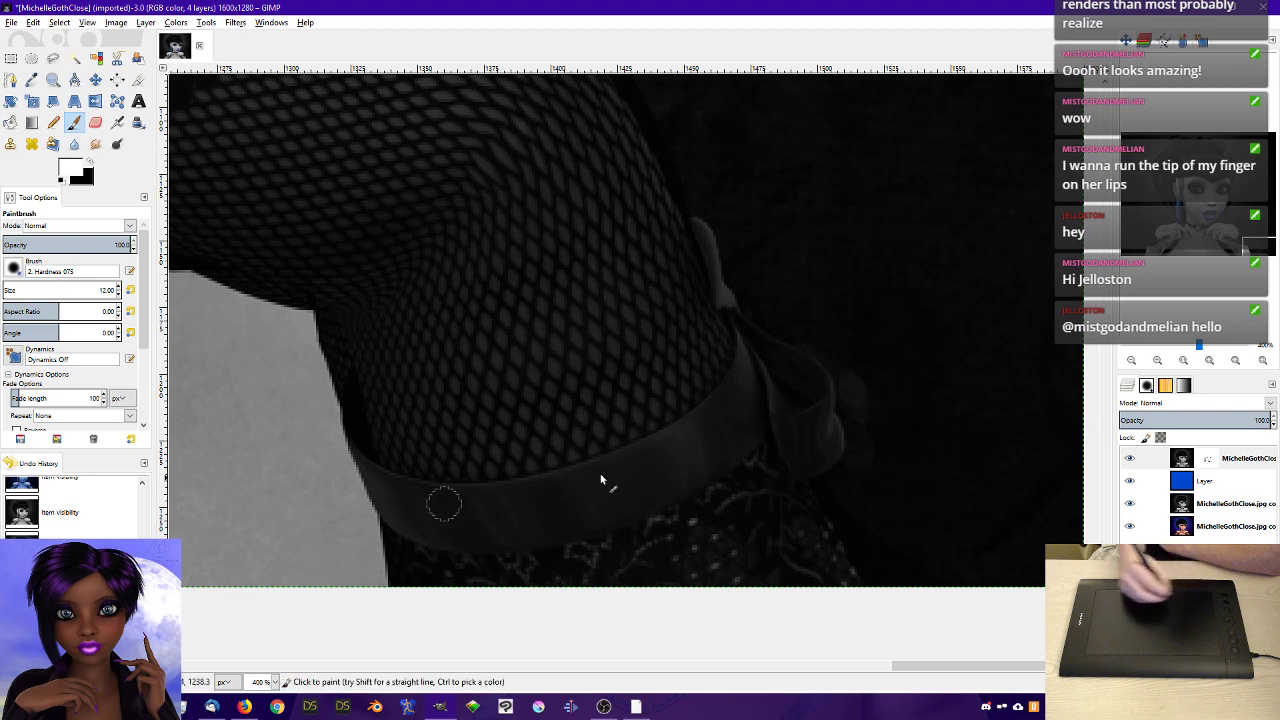
{"action": "left_click", "coordinate": [1208, 462]}
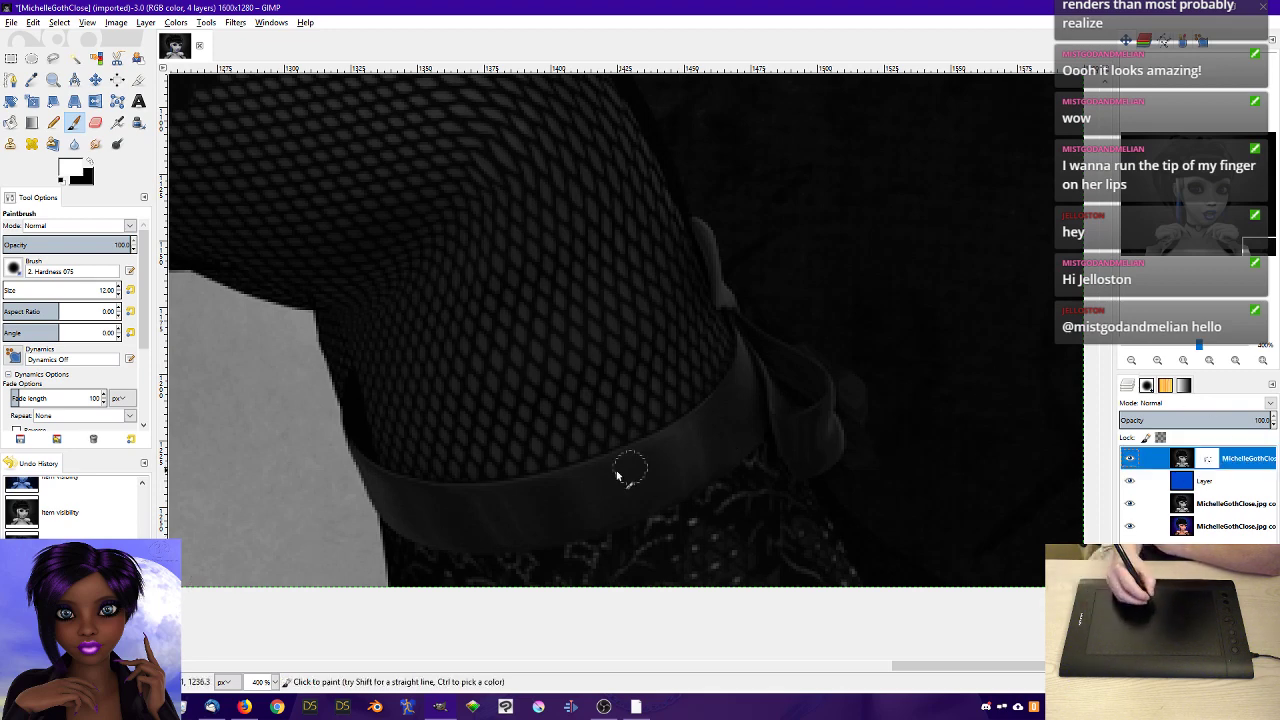
{"action": "mouse_move", "coordinate": [556, 497]}
{"action": "left_mouse_down"}
{"action": "mouse_move", "coordinate": [540, 501]}
{"action": "mouse_move", "coordinate": [652, 469]}
{"action": "mouse_move", "coordinate": [599, 487]}
{"action": "left_mouse_up"}
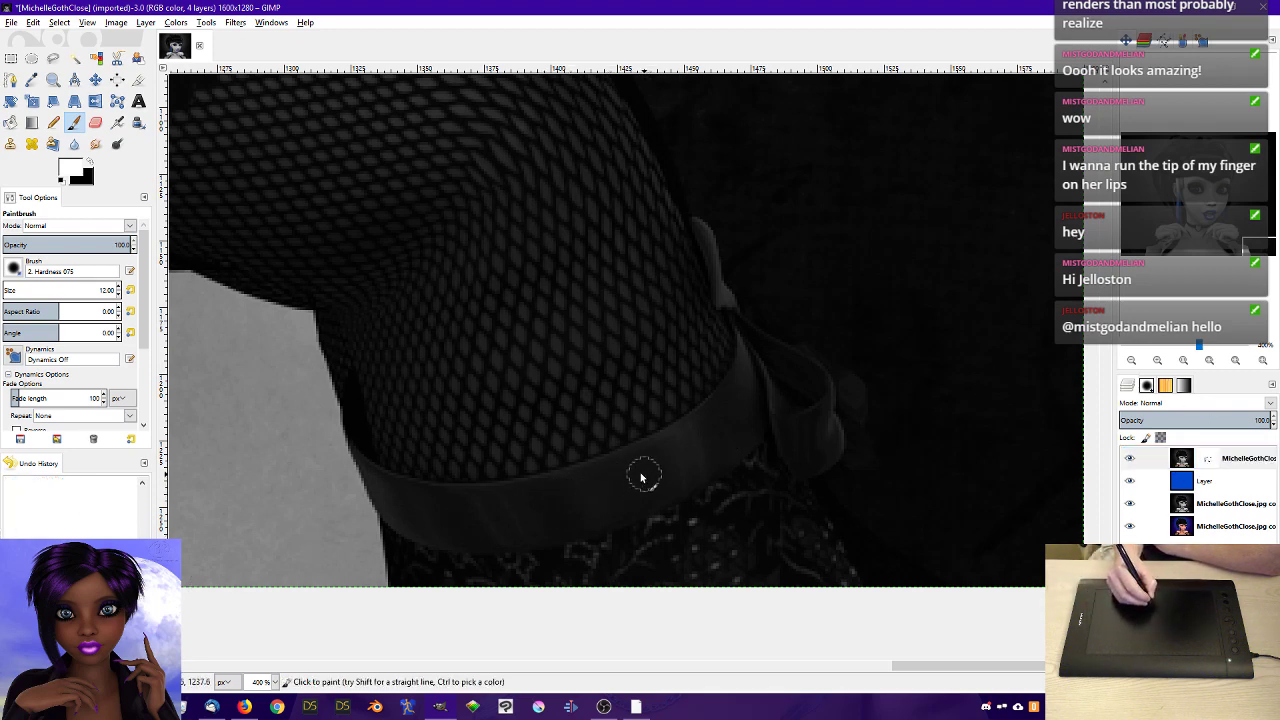
{"action": "left_click", "coordinate": [92, 162]}
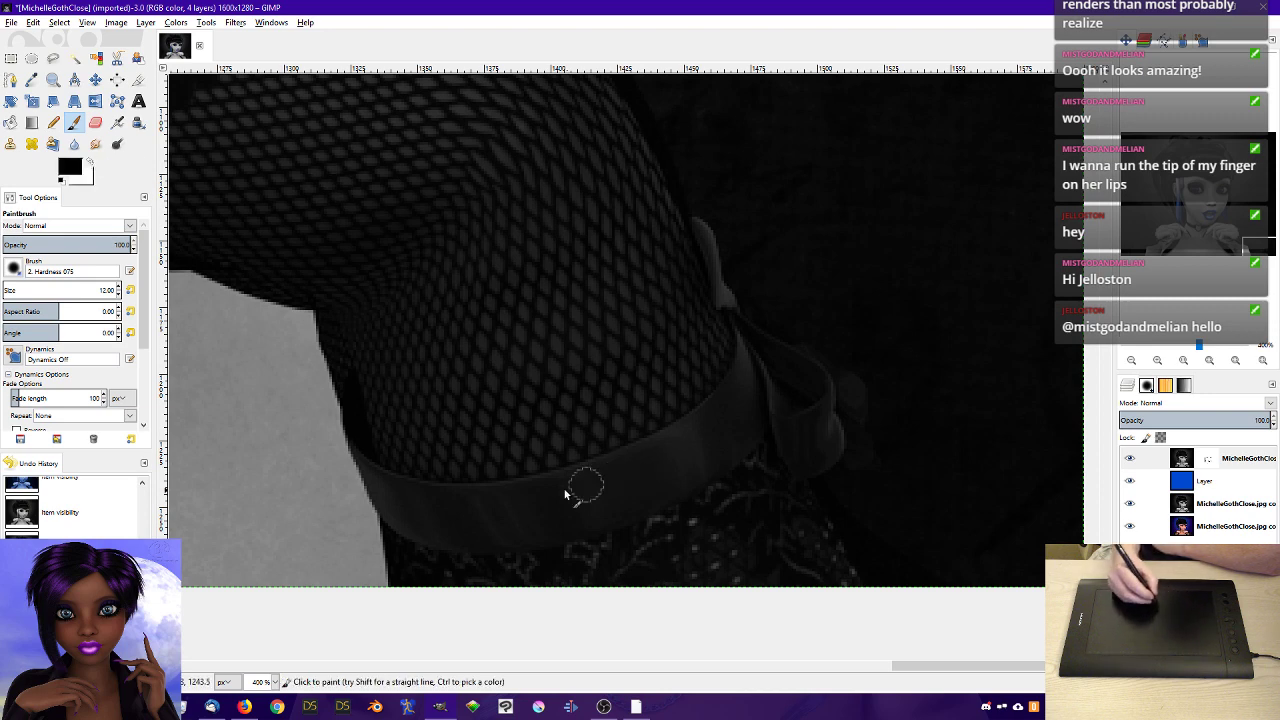
{"action": "mouse_move", "coordinate": [571, 491]}
{"action": "left_mouse_down"}
{"action": "mouse_move", "coordinate": [641, 469]}
{"action": "mouse_move", "coordinate": [473, 503]}
{"action": "mouse_move", "coordinate": [615, 470]}
{"action": "mouse_move", "coordinate": [629, 461]}
{"action": "mouse_move", "coordinate": [547, 489]}
{"action": "mouse_move", "coordinate": [719, 412]}
{"action": "mouse_move", "coordinate": [654, 453]}
{"action": "mouse_move", "coordinate": [728, 442]}
{"action": "mouse_move", "coordinate": [506, 534]}
{"action": "mouse_move", "coordinate": [634, 502]}
{"action": "mouse_move", "coordinate": [536, 513]}
{"action": "mouse_move", "coordinate": [633, 469]}
{"action": "mouse_move", "coordinate": [643, 487]}
{"action": "mouse_move", "coordinate": [583, 518]}
{"action": "mouse_move", "coordinate": [668, 481]}
{"action": "mouse_move", "coordinate": [581, 523]}
{"action": "mouse_move", "coordinate": [646, 498]}
{"action": "mouse_move", "coordinate": [718, 457]}
{"action": "mouse_move", "coordinate": [654, 489]}
{"action": "mouse_move", "coordinate": [721, 441]}
{"action": "mouse_move", "coordinate": [665, 467]}
{"action": "mouse_move", "coordinate": [670, 457]}
{"action": "mouse_move", "coordinate": [589, 522]}
{"action": "mouse_move", "coordinate": [713, 455]}
{"action": "left_mouse_up"}
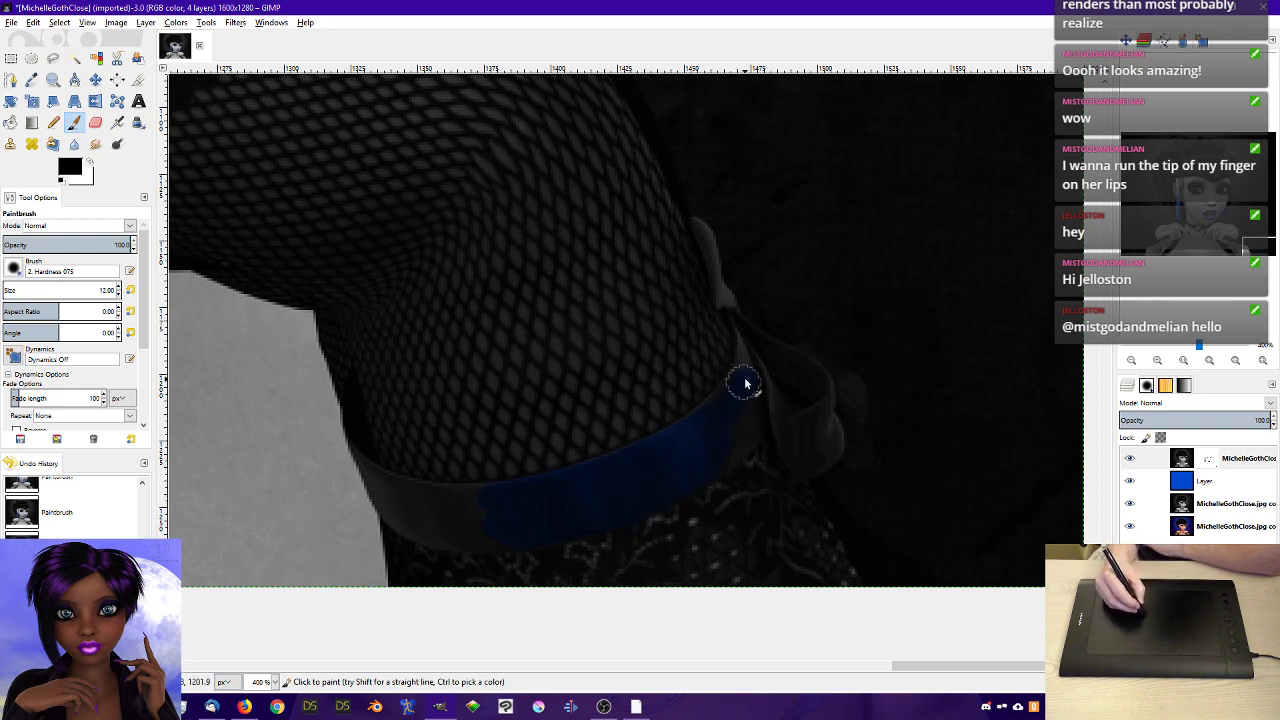
{"action": "mouse_move", "coordinate": [743, 380]}
{"action": "left_mouse_down"}
{"action": "mouse_move", "coordinate": [669, 451]}
{"action": "mouse_move", "coordinate": [738, 401]}
{"action": "mouse_move", "coordinate": [730, 409]}
{"action": "mouse_move", "coordinate": [661, 454]}
{"action": "mouse_move", "coordinate": [751, 381]}
{"action": "mouse_move", "coordinate": [710, 445]}
{"action": "mouse_move", "coordinate": [752, 413]}
{"action": "mouse_move", "coordinate": [725, 449]}
{"action": "mouse_move", "coordinate": [760, 418]}
{"action": "mouse_move", "coordinate": [732, 447]}
{"action": "mouse_move", "coordinate": [751, 432]}
{"action": "mouse_move", "coordinate": [647, 501]}
{"action": "mouse_move", "coordinate": [753, 425]}
{"action": "mouse_move", "coordinate": [720, 454]}
{"action": "mouse_move", "coordinate": [747, 423]}
{"action": "mouse_move", "coordinate": [702, 414]}
{"action": "left_mouse_up"}
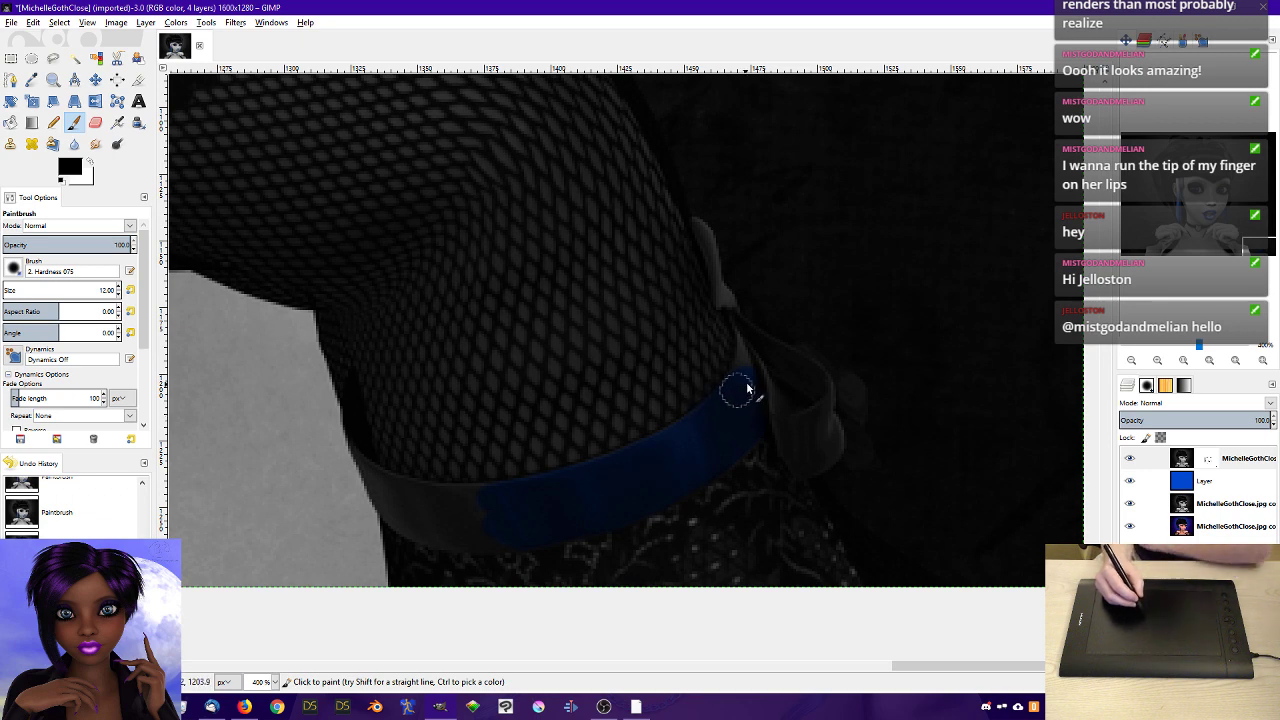
- Zoom out from the armband to examine the tinted lips, choker and hair together at 200%
{"action": "left_click_drag", "start_coordinate": [1259, 246], "coordinate": [1215, 214]}
{"action": "left_click", "coordinate": [1131, 360]}
{"action": "left_click", "coordinate": [1131, 360]}
{"action": "left_click", "coordinate": [1131, 360]}
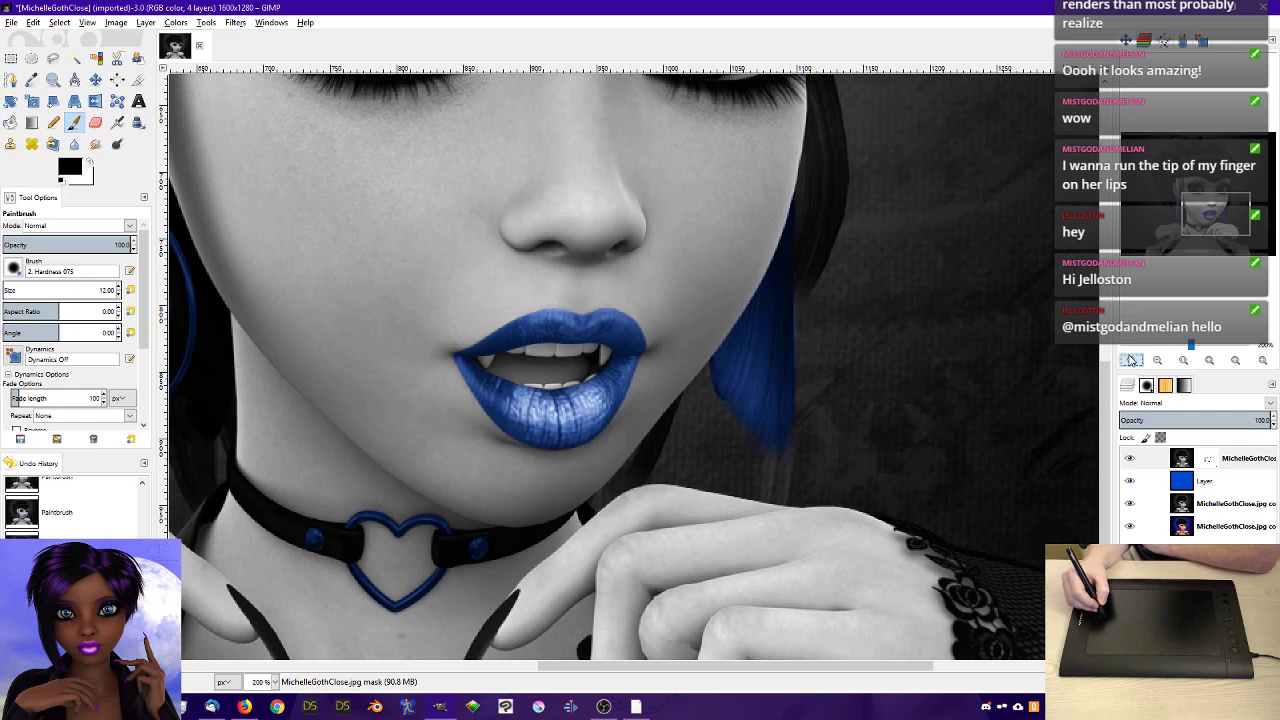
- Paint the mask black with the size 12 brush over the remaining grey part of the armband, extending the blue to its inner-arm end
{"action": "left_click", "coordinate": [1131, 360]}
{"action": "left_click", "coordinate": [1183, 360]}
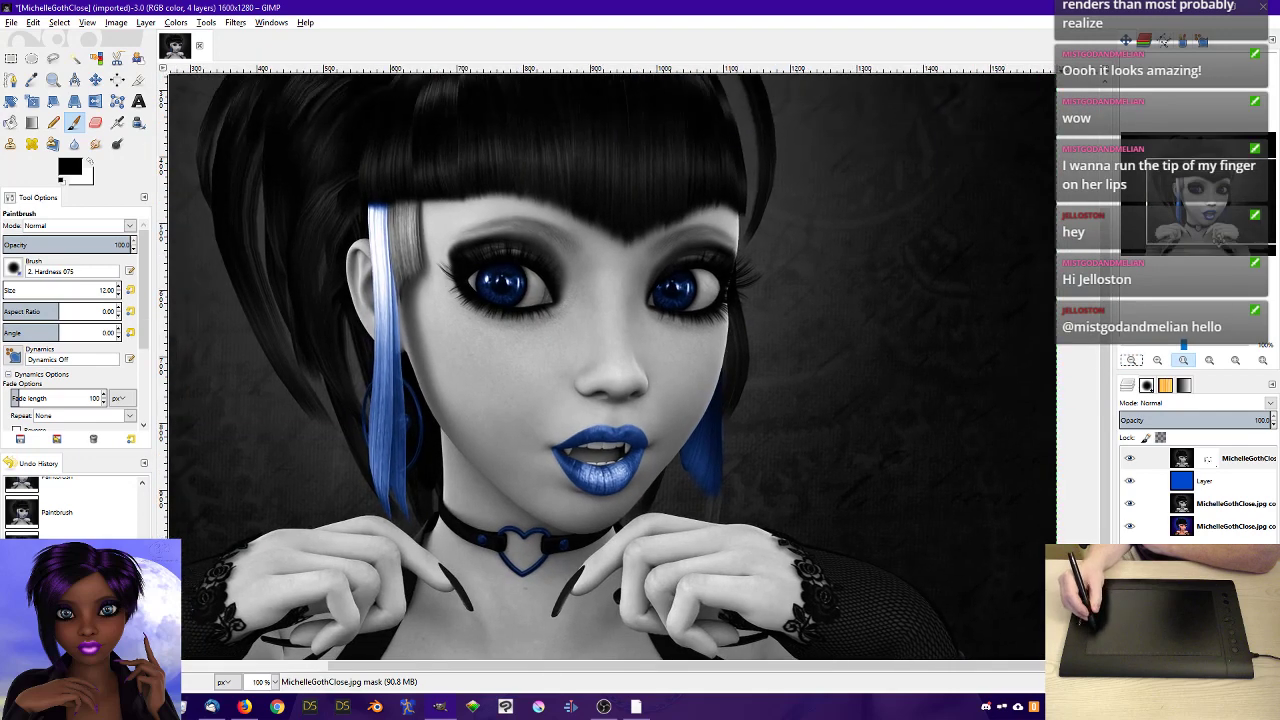
{"action": "left_click_drag", "start_coordinate": [1208, 232], "coordinate": [1213, 242]}
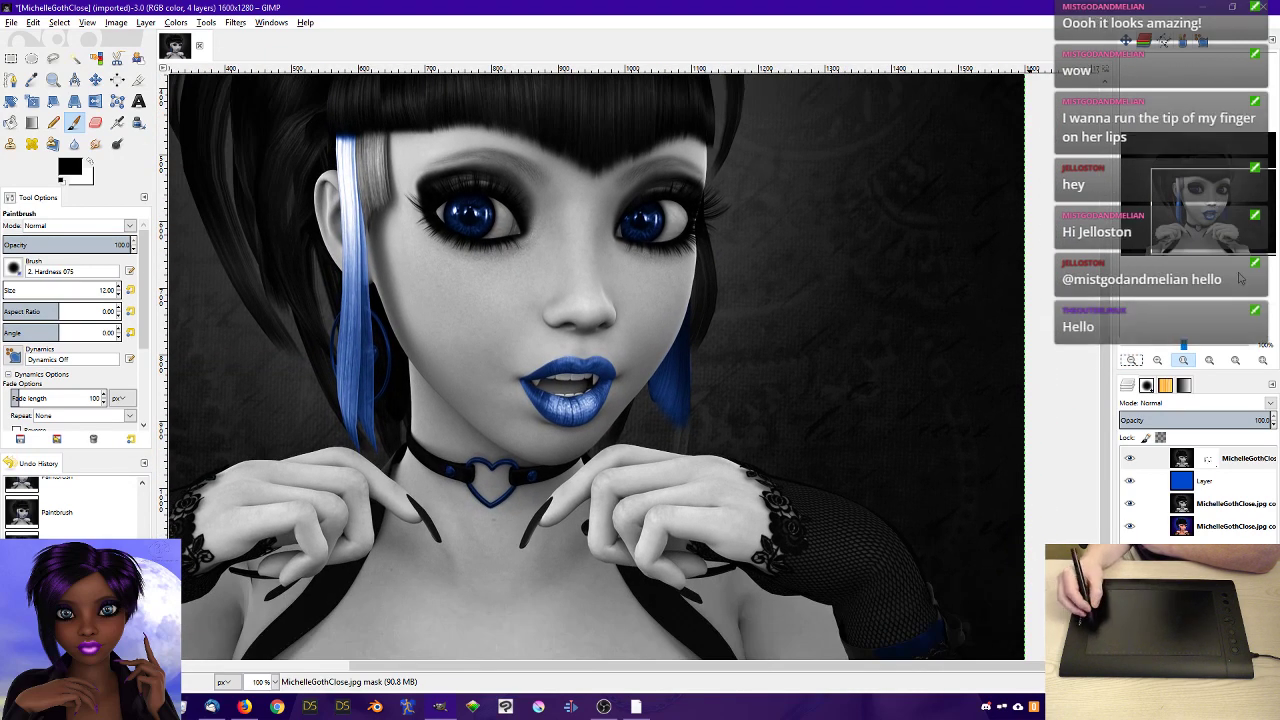
{"action": "left_click", "coordinate": [1157, 360]}
{"action": "left_click", "coordinate": [1157, 360]}
{"action": "left_click", "coordinate": [1157, 360]}
{"action": "left_click", "coordinate": [1157, 360]}
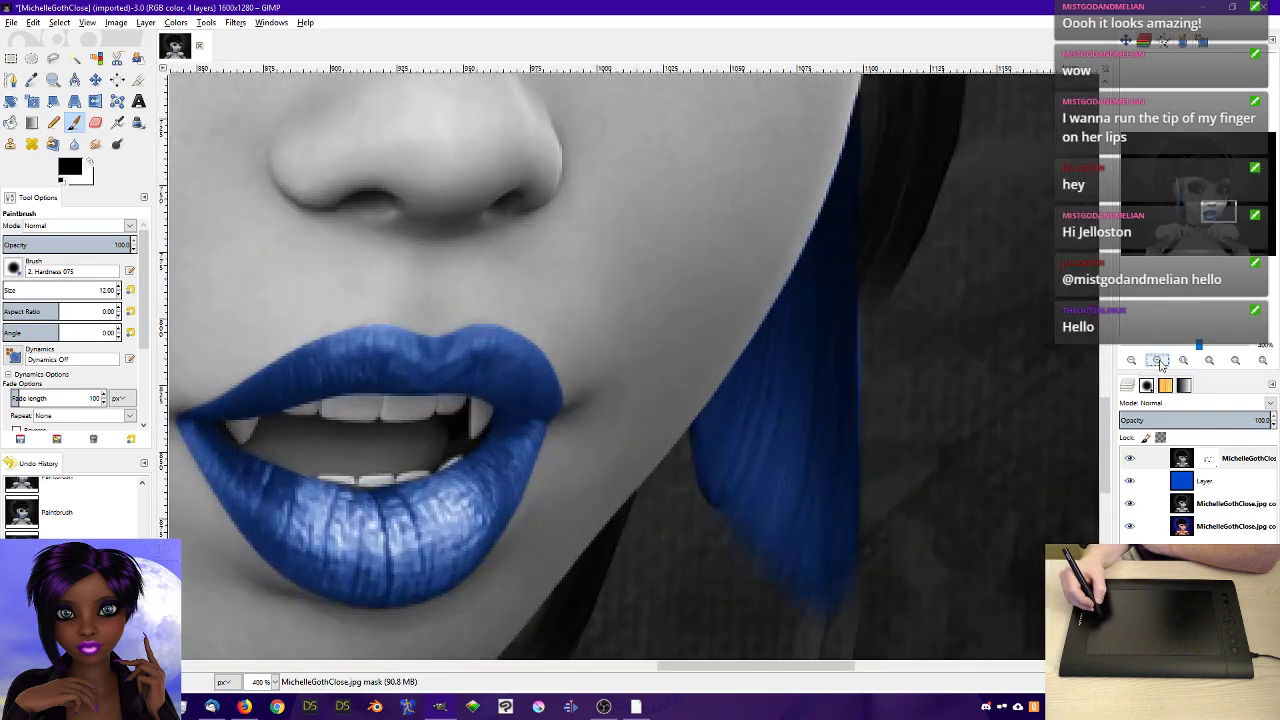
{"action": "left_click", "coordinate": [1157, 360]}
{"action": "left_click_drag", "start_coordinate": [1220, 213], "coordinate": [1257, 248]}
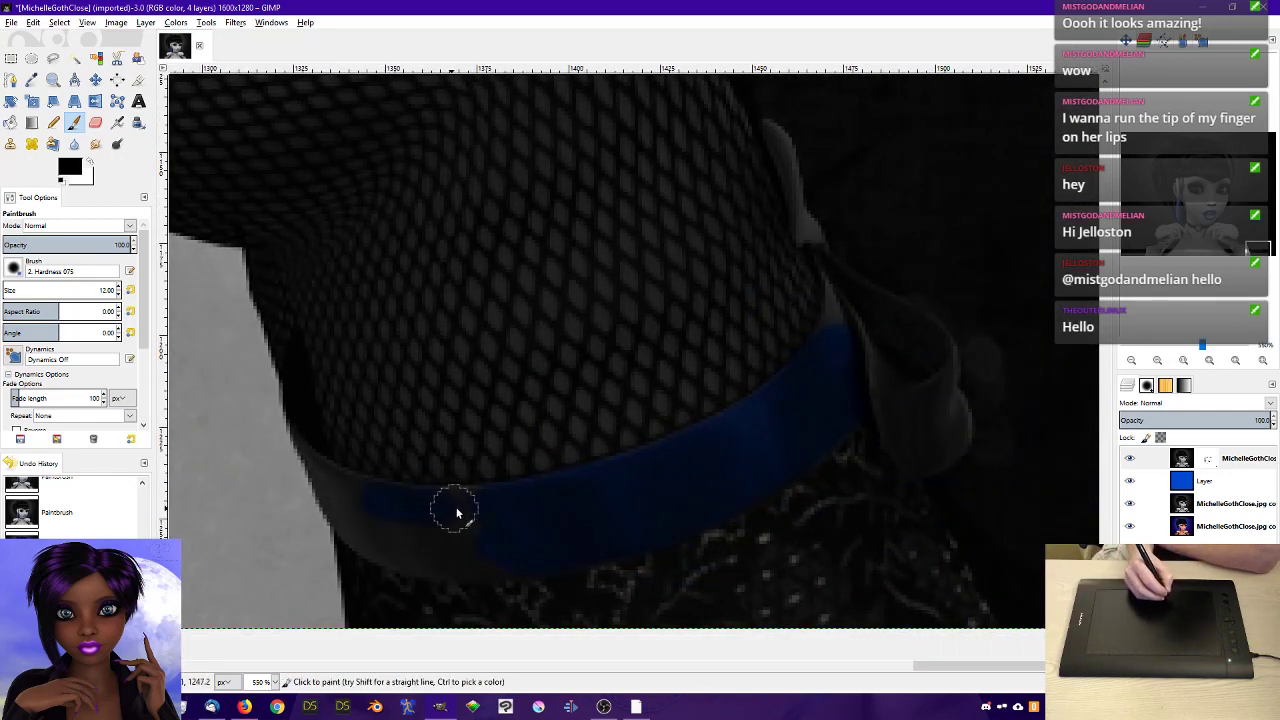
{"action": "left_click_drag", "start_coordinate": [377, 503], "coordinate": [561, 492]}
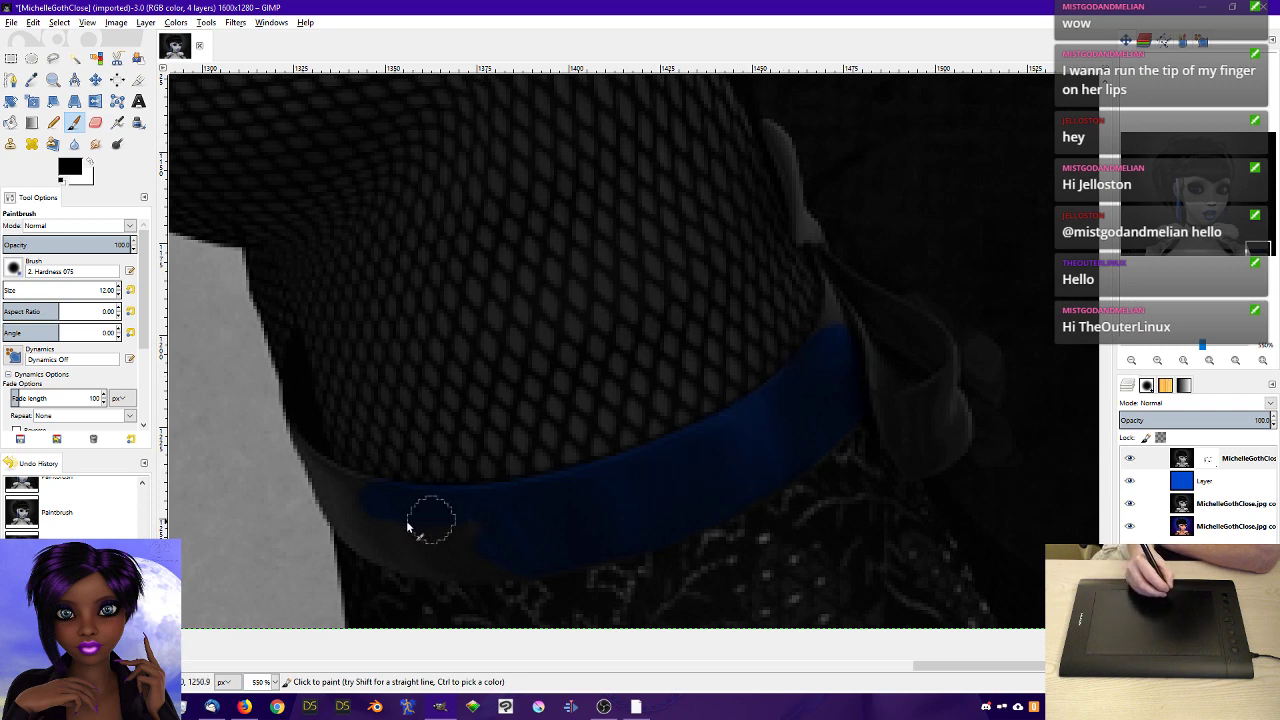
{"action": "left_click_drag", "start_coordinate": [370, 521], "coordinate": [450, 532]}
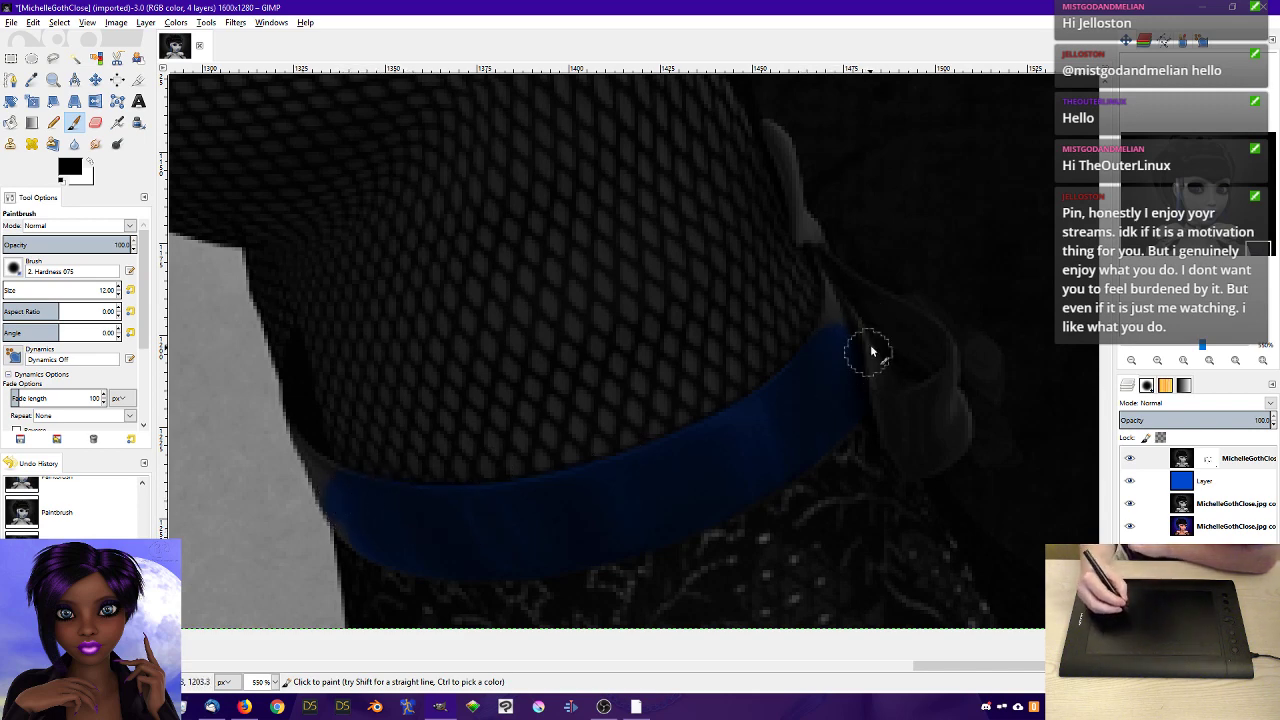
- Paint the mask black over the armband's bow, its small ribbon tip with brush size 5, and the band's skin-side edge with size 2
{"action": "mouse_move", "coordinate": [845, 335]}
{"action": "left_mouse_down"}
{"action": "mouse_move", "coordinate": [844, 296]}
{"action": "mouse_move", "coordinate": [832, 367]}
{"action": "mouse_move", "coordinate": [911, 373]}
{"action": "mouse_move", "coordinate": [865, 326]}
{"action": "mouse_move", "coordinate": [887, 399]}
{"action": "mouse_move", "coordinate": [916, 389]}
{"action": "mouse_move", "coordinate": [873, 314]}
{"action": "mouse_move", "coordinate": [939, 364]}
{"action": "mouse_move", "coordinate": [871, 438]}
{"action": "mouse_move", "coordinate": [959, 384]}
{"action": "mouse_move", "coordinate": [919, 365]}
{"action": "mouse_move", "coordinate": [953, 427]}
{"action": "mouse_move", "coordinate": [944, 438]}
{"action": "mouse_move", "coordinate": [925, 403]}
{"action": "mouse_move", "coordinate": [916, 424]}
{"action": "mouse_move", "coordinate": [896, 400]}
{"action": "mouse_move", "coordinate": [901, 440]}
{"action": "mouse_move", "coordinate": [899, 412]}
{"action": "mouse_move", "coordinate": [893, 424]}
{"action": "mouse_move", "coordinate": [900, 443]}
{"action": "mouse_move", "coordinate": [894, 412]}
{"action": "mouse_move", "coordinate": [911, 453]}
{"action": "mouse_move", "coordinate": [928, 447]}
{"action": "mouse_move", "coordinate": [905, 444]}
{"action": "mouse_move", "coordinate": [937, 439]}
{"action": "mouse_move", "coordinate": [909, 449]}
{"action": "mouse_move", "coordinate": [933, 449]}
{"action": "mouse_move", "coordinate": [917, 460]}
{"action": "mouse_move", "coordinate": [955, 437]}
{"action": "mouse_move", "coordinate": [918, 462]}
{"action": "mouse_move", "coordinate": [955, 434]}
{"action": "mouse_move", "coordinate": [937, 452]}
{"action": "mouse_move", "coordinate": [911, 465]}
{"action": "mouse_move", "coordinate": [954, 417]}
{"action": "mouse_move", "coordinate": [939, 436]}
{"action": "mouse_move", "coordinate": [940, 367]}
{"action": "mouse_move", "coordinate": [973, 355]}
{"action": "mouse_move", "coordinate": [990, 387]}
{"action": "mouse_move", "coordinate": [981, 400]}
{"action": "mouse_move", "coordinate": [967, 386]}
{"action": "mouse_move", "coordinate": [977, 437]}
{"action": "mouse_move", "coordinate": [1000, 437]}
{"action": "mouse_move", "coordinate": [956, 425]}
{"action": "mouse_move", "coordinate": [974, 397]}
{"action": "mouse_move", "coordinate": [894, 346]}
{"action": "mouse_move", "coordinate": [923, 320]}
{"action": "mouse_move", "coordinate": [971, 354]}
{"action": "mouse_move", "coordinate": [876, 335]}
{"action": "mouse_move", "coordinate": [851, 314]}
{"action": "mouse_move", "coordinate": [871, 309]}
{"action": "mouse_move", "coordinate": [823, 343]}
{"action": "left_mouse_up"}
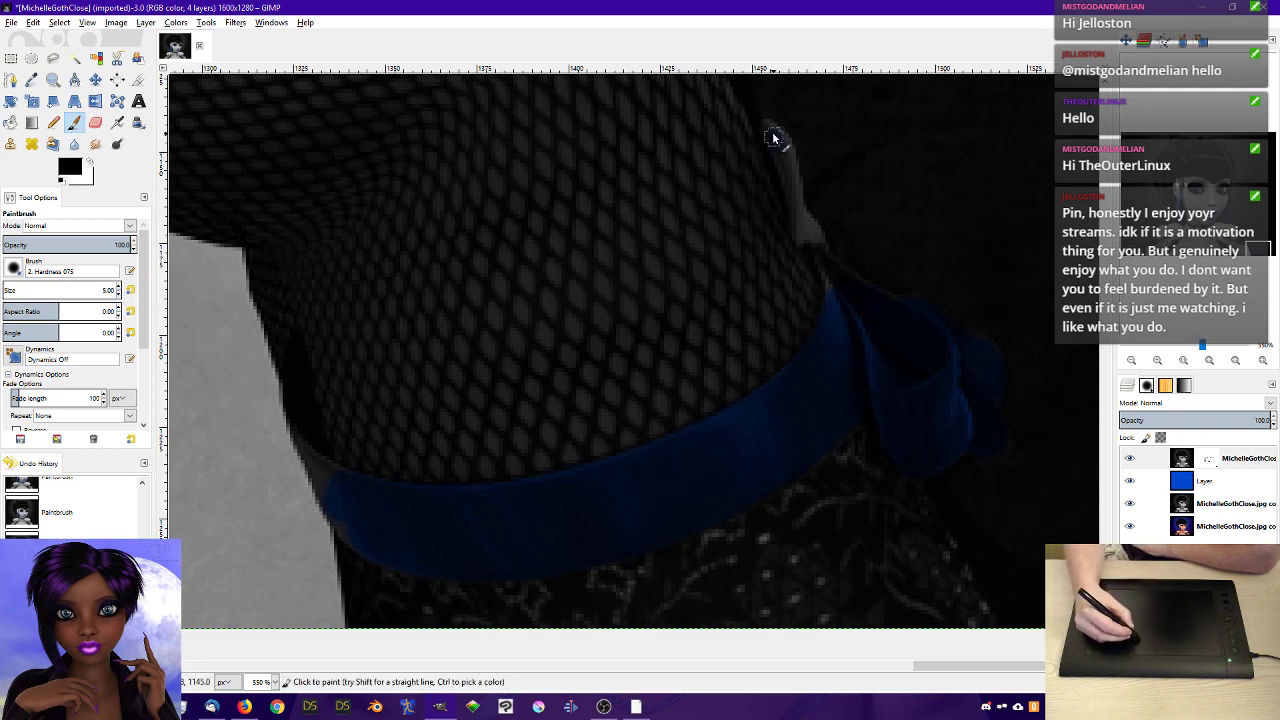
{"action": "mouse_move", "coordinate": [786, 148]}
{"action": "left_mouse_down"}
{"action": "mouse_move", "coordinate": [780, 136]}
{"action": "mouse_move", "coordinate": [796, 195]}
{"action": "mouse_move", "coordinate": [779, 138]}
{"action": "left_mouse_up"}
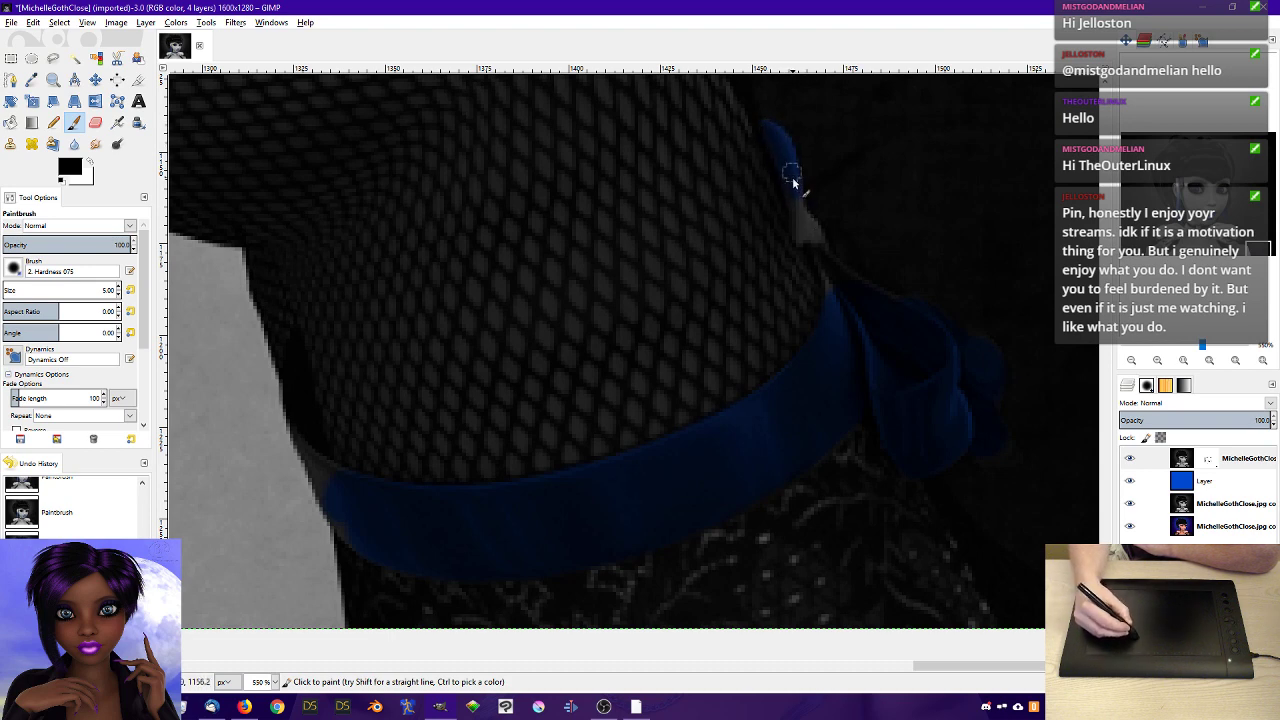
{"action": "mouse_move", "coordinate": [793, 183]}
{"action": "left_mouse_down"}
{"action": "mouse_move", "coordinate": [817, 241]}
{"action": "mouse_move", "coordinate": [796, 196]}
{"action": "left_mouse_up"}
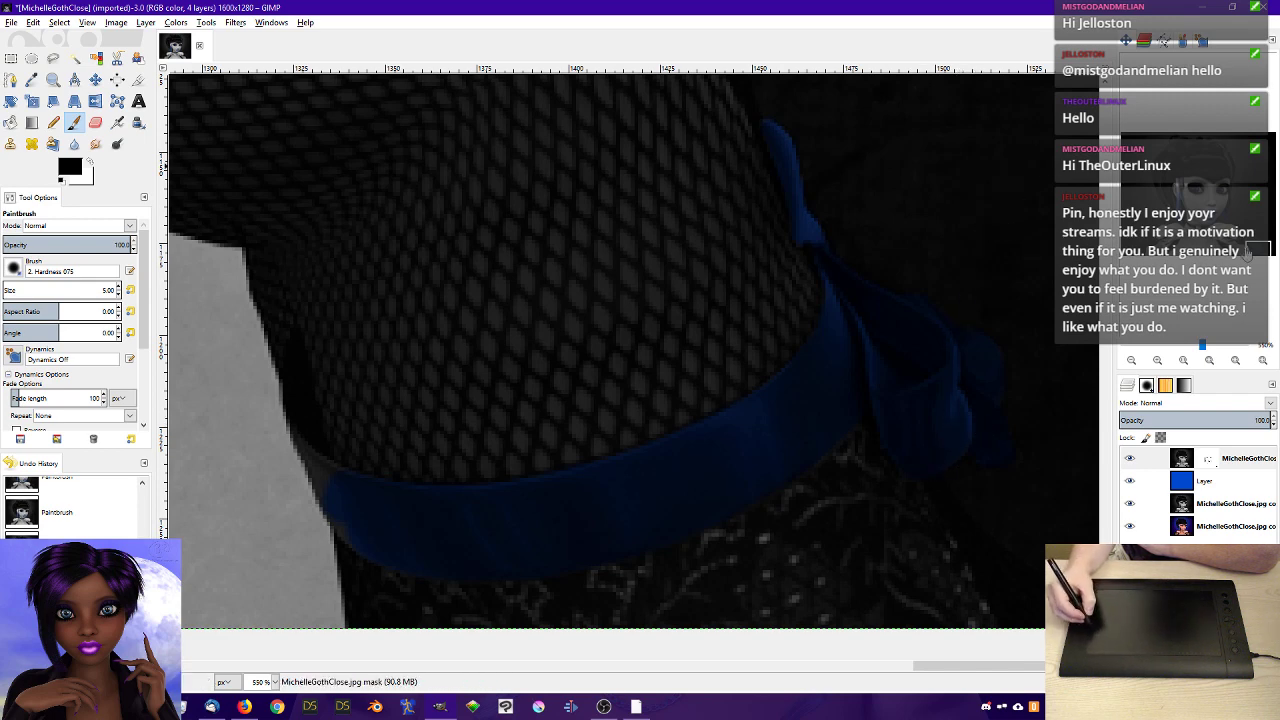
{"action": "left_click_drag", "start_coordinate": [1260, 246], "coordinate": [1259, 248]}
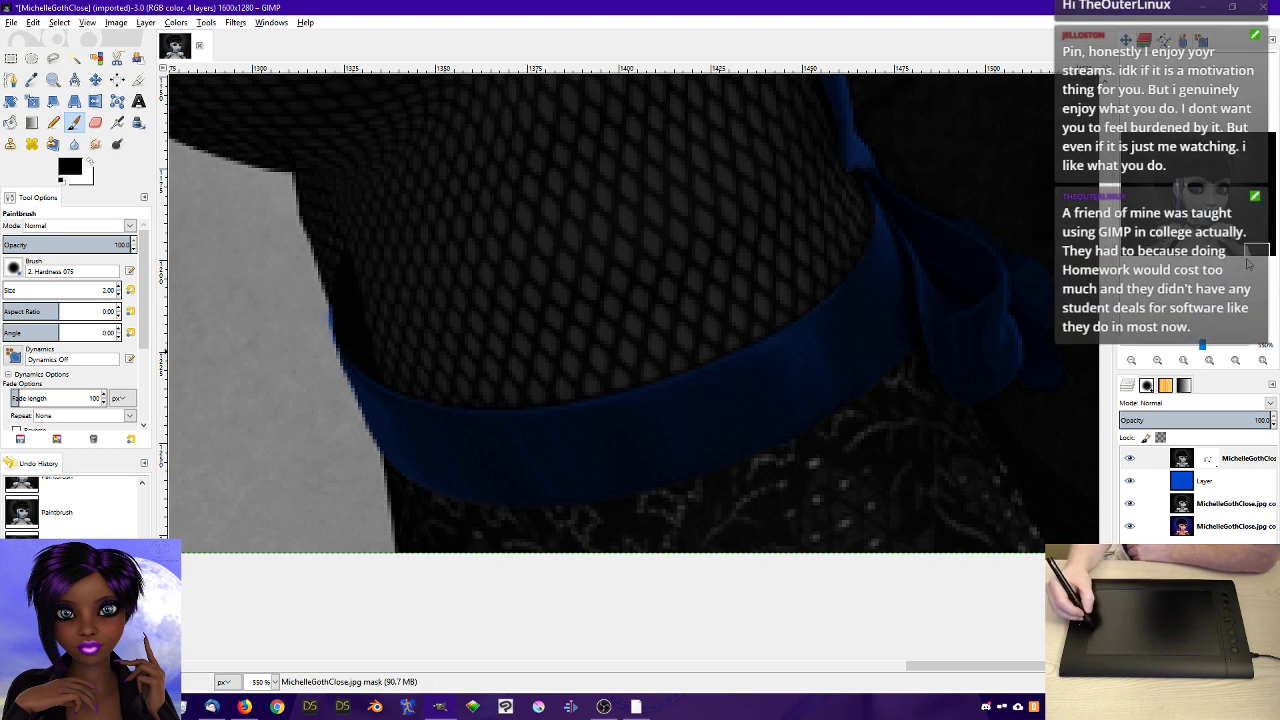
{"action": "left_click_drag", "start_coordinate": [1259, 250], "coordinate": [1263, 242]}
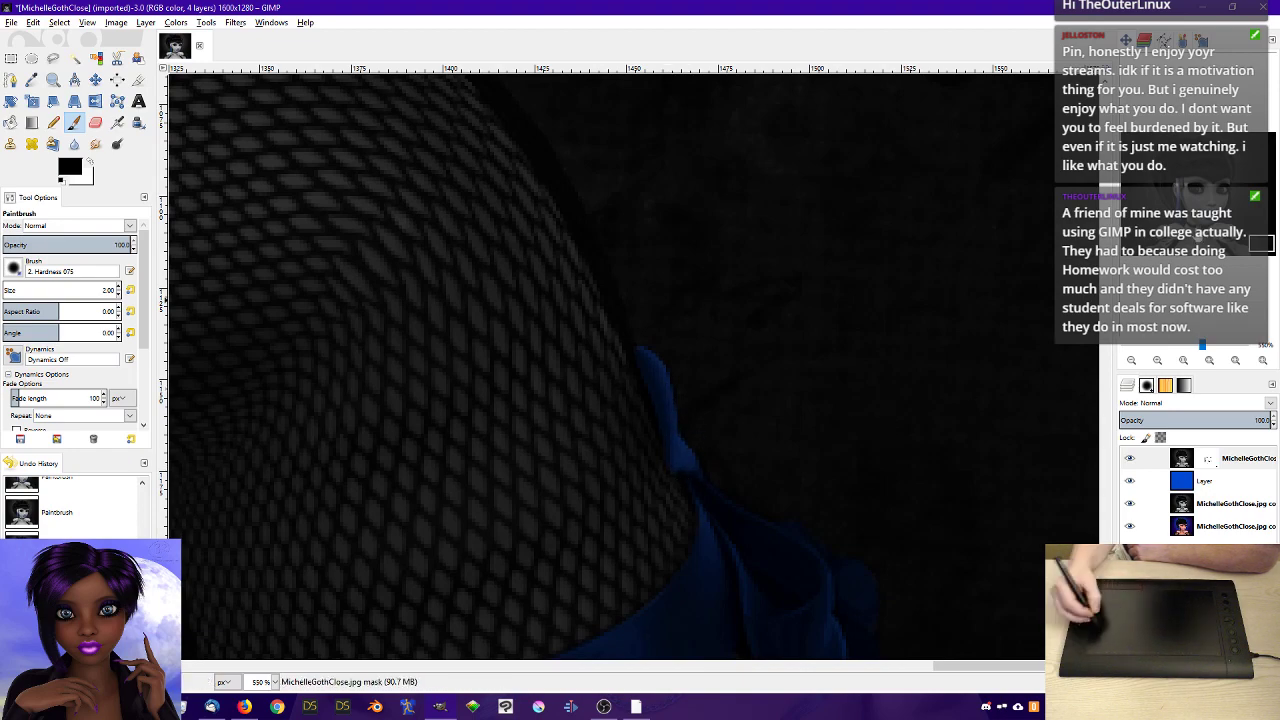
- Set the brush size to 10 and paint the mask black along the band of the other arm's armband, up to its bow
{"action": "mouse_move", "coordinate": [1259, 240]}
{"action": "left_mouse_down"}
{"action": "mouse_move", "coordinate": [1157, 233]}
{"action": "mouse_move", "coordinate": [1143, 247]}
{"action": "left_mouse_up"}
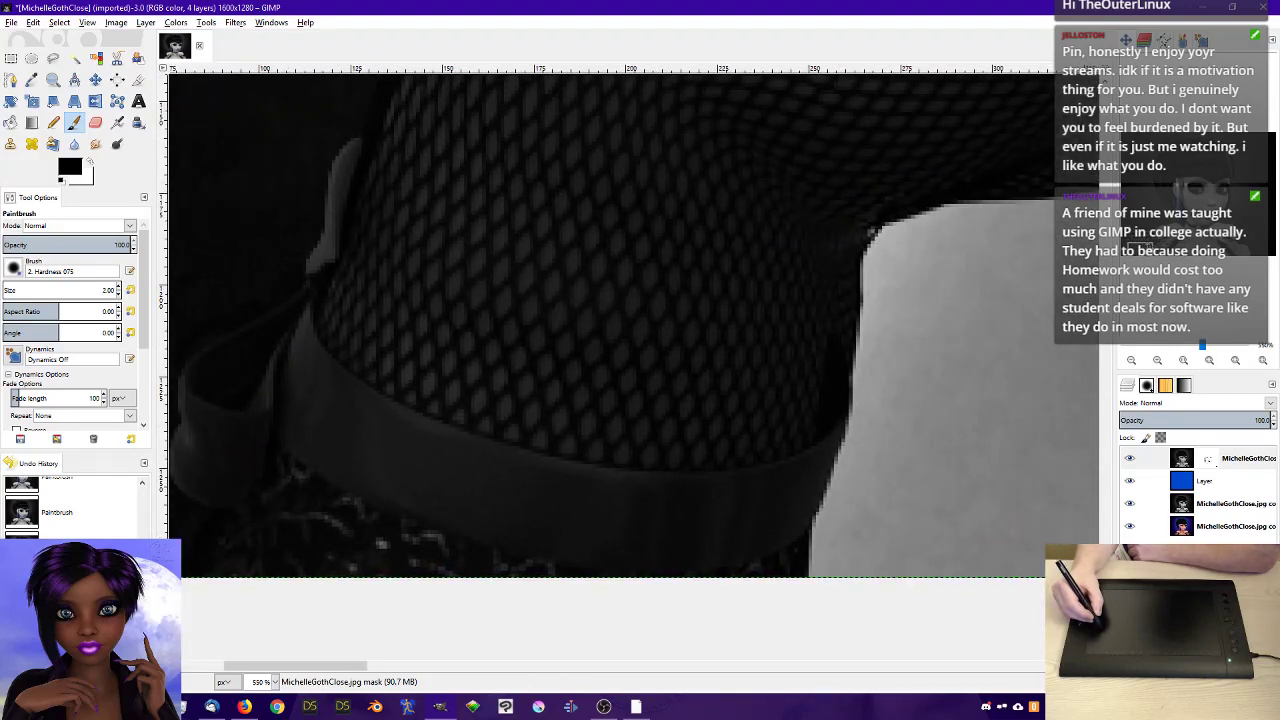
{"action": "left_click", "coordinate": [119, 287]}
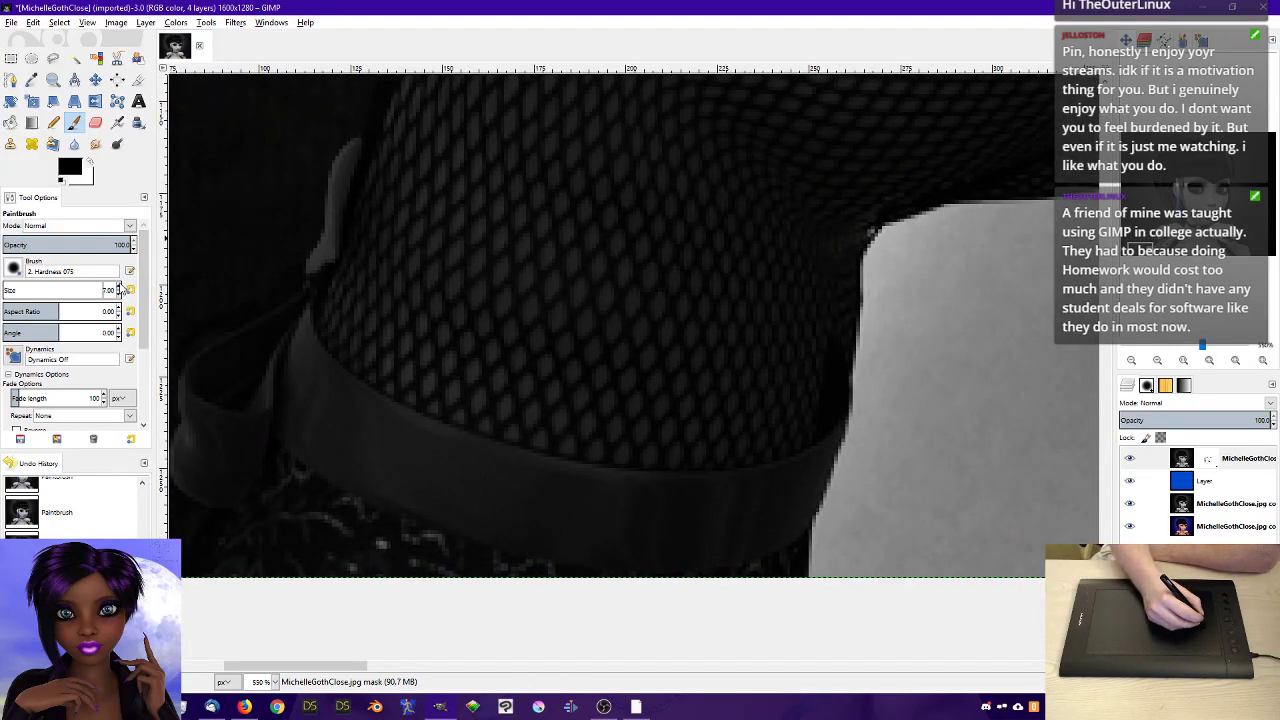
{"action": "left_click", "coordinate": [119, 287]}
{"action": "left_click", "coordinate": [119, 287]}
{"action": "left_click", "coordinate": [119, 287]}
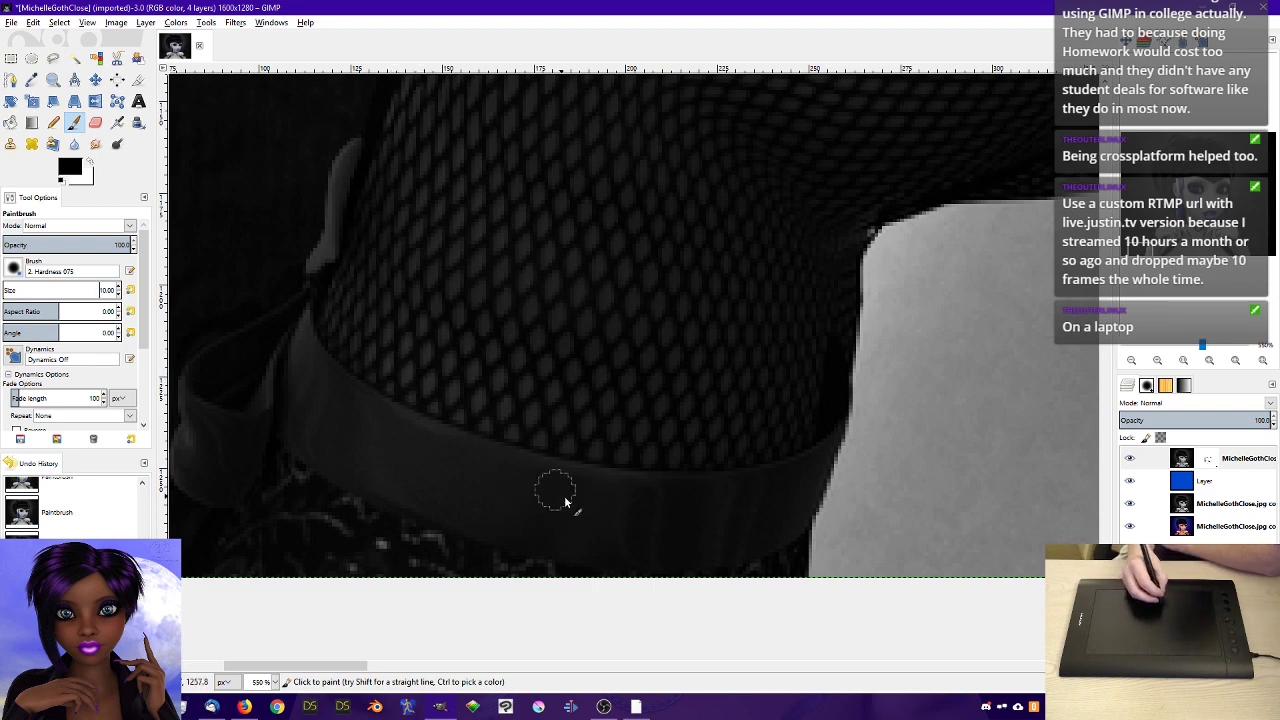
{"action": "mouse_move", "coordinate": [374, 440]}
{"action": "left_mouse_down"}
{"action": "mouse_move", "coordinate": [503, 491]}
{"action": "mouse_move", "coordinate": [382, 425]}
{"action": "mouse_move", "coordinate": [518, 490]}
{"action": "mouse_move", "coordinate": [410, 437]}
{"action": "mouse_move", "coordinate": [677, 522]}
{"action": "mouse_move", "coordinate": [623, 514]}
{"action": "mouse_move", "coordinate": [666, 503]}
{"action": "mouse_move", "coordinate": [580, 491]}
{"action": "mouse_move", "coordinate": [677, 500]}
{"action": "mouse_move", "coordinate": [568, 481]}
{"action": "mouse_move", "coordinate": [737, 493]}
{"action": "mouse_move", "coordinate": [556, 481]}
{"action": "mouse_move", "coordinate": [640, 497]}
{"action": "mouse_move", "coordinate": [609, 489]}
{"action": "mouse_move", "coordinate": [755, 494]}
{"action": "left_mouse_up"}
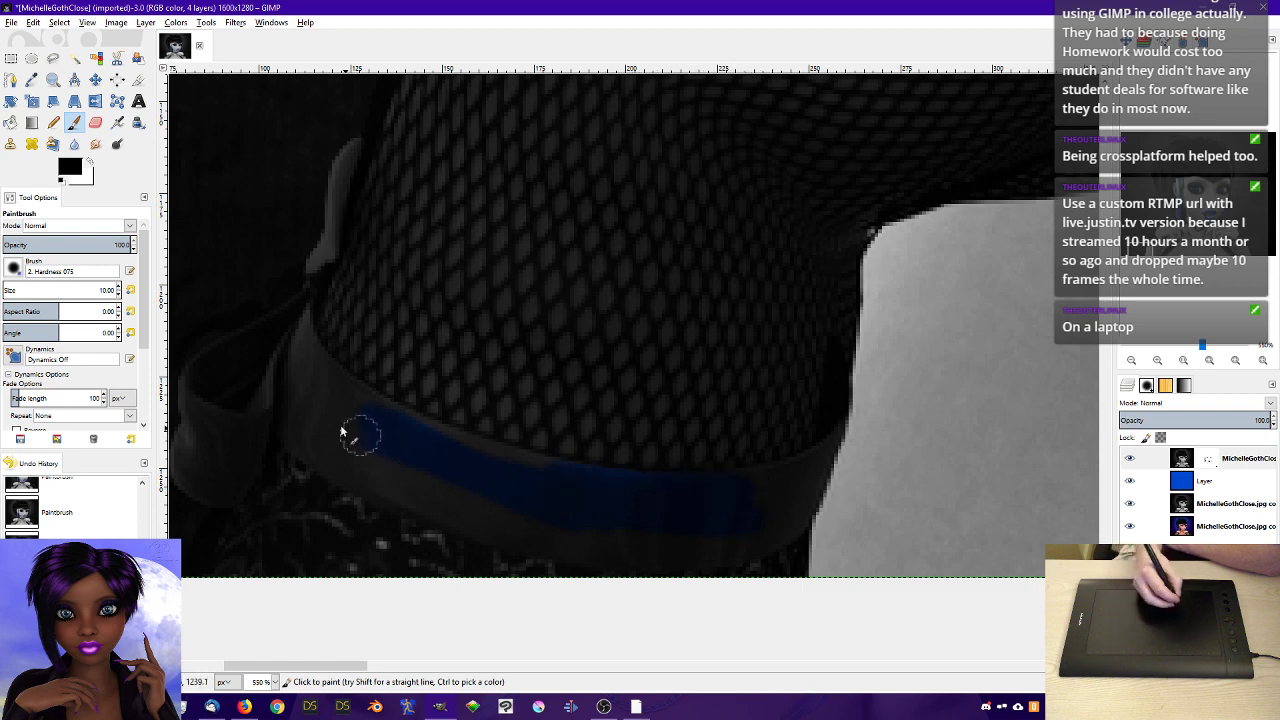
{"action": "mouse_move", "coordinate": [330, 391]}
{"action": "left_mouse_down"}
{"action": "mouse_move", "coordinate": [377, 413]}
{"action": "mouse_move", "coordinate": [411, 405]}
{"action": "mouse_move", "coordinate": [474, 450]}
{"action": "mouse_move", "coordinate": [573, 476]}
{"action": "left_mouse_up"}
{"action": "mouse_move", "coordinate": [346, 421]}
{"action": "left_mouse_down"}
{"action": "mouse_move", "coordinate": [511, 513]}
{"action": "mouse_move", "coordinate": [354, 463]}
{"action": "mouse_move", "coordinate": [435, 499]}
{"action": "mouse_move", "coordinate": [367, 482]}
{"action": "mouse_move", "coordinate": [435, 502]}
{"action": "mouse_move", "coordinate": [403, 484]}
{"action": "mouse_move", "coordinate": [481, 525]}
{"action": "mouse_move", "coordinate": [553, 543]}
{"action": "mouse_move", "coordinate": [556, 532]}
{"action": "mouse_move", "coordinate": [468, 503]}
{"action": "mouse_move", "coordinate": [613, 537]}
{"action": "mouse_move", "coordinate": [506, 517]}
{"action": "mouse_move", "coordinate": [611, 541]}
{"action": "mouse_move", "coordinate": [523, 527]}
{"action": "mouse_move", "coordinate": [564, 542]}
{"action": "mouse_move", "coordinate": [673, 560]}
{"action": "mouse_move", "coordinate": [593, 529]}
{"action": "mouse_move", "coordinate": [653, 542]}
{"action": "mouse_move", "coordinate": [639, 530]}
{"action": "mouse_move", "coordinate": [461, 509]}
{"action": "mouse_move", "coordinate": [637, 562]}
{"action": "mouse_move", "coordinate": [685, 527]}
{"action": "mouse_move", "coordinate": [616, 553]}
{"action": "mouse_move", "coordinate": [659, 558]}
{"action": "mouse_move", "coordinate": [695, 550]}
{"action": "mouse_move", "coordinate": [687, 532]}
{"action": "mouse_move", "coordinate": [767, 524]}
{"action": "mouse_move", "coordinate": [725, 515]}
{"action": "mouse_move", "coordinate": [772, 497]}
{"action": "mouse_move", "coordinate": [721, 500]}
{"action": "mouse_move", "coordinate": [772, 481]}
{"action": "mouse_move", "coordinate": [654, 497]}
{"action": "mouse_move", "coordinate": [779, 483]}
{"action": "left_mouse_up"}
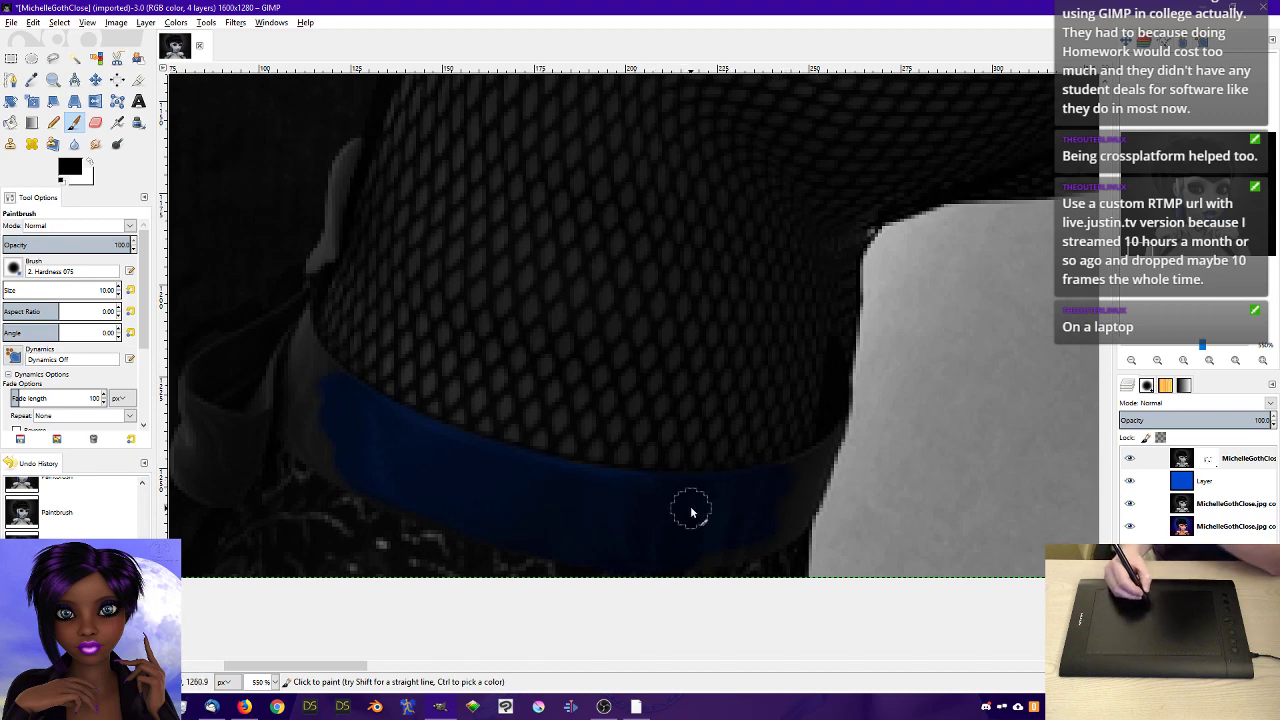
{"action": "mouse_move", "coordinate": [297, 372]}
{"action": "left_mouse_down"}
{"action": "mouse_move", "coordinate": [301, 340]}
{"action": "mouse_move", "coordinate": [341, 411]}
{"action": "mouse_move", "coordinate": [289, 353]}
{"action": "mouse_move", "coordinate": [254, 398]}
{"action": "mouse_move", "coordinate": [213, 402]}
{"action": "mouse_move", "coordinate": [195, 388]}
{"action": "mouse_move", "coordinate": [283, 324]}
{"action": "mouse_move", "coordinate": [211, 359]}
{"action": "mouse_move", "coordinate": [197, 414]}
{"action": "mouse_move", "coordinate": [197, 386]}
{"action": "mouse_move", "coordinate": [205, 436]}
{"action": "mouse_move", "coordinate": [231, 393]}
{"action": "mouse_move", "coordinate": [226, 425]}
{"action": "mouse_move", "coordinate": [284, 395]}
{"action": "mouse_move", "coordinate": [285, 407]}
{"action": "mouse_move", "coordinate": [299, 355]}
{"action": "mouse_move", "coordinate": [296, 418]}
{"action": "mouse_move", "coordinate": [314, 381]}
{"action": "mouse_move", "coordinate": [320, 407]}
{"action": "mouse_move", "coordinate": [283, 410]}
{"action": "mouse_move", "coordinate": [367, 488]}
{"action": "left_mouse_up"}
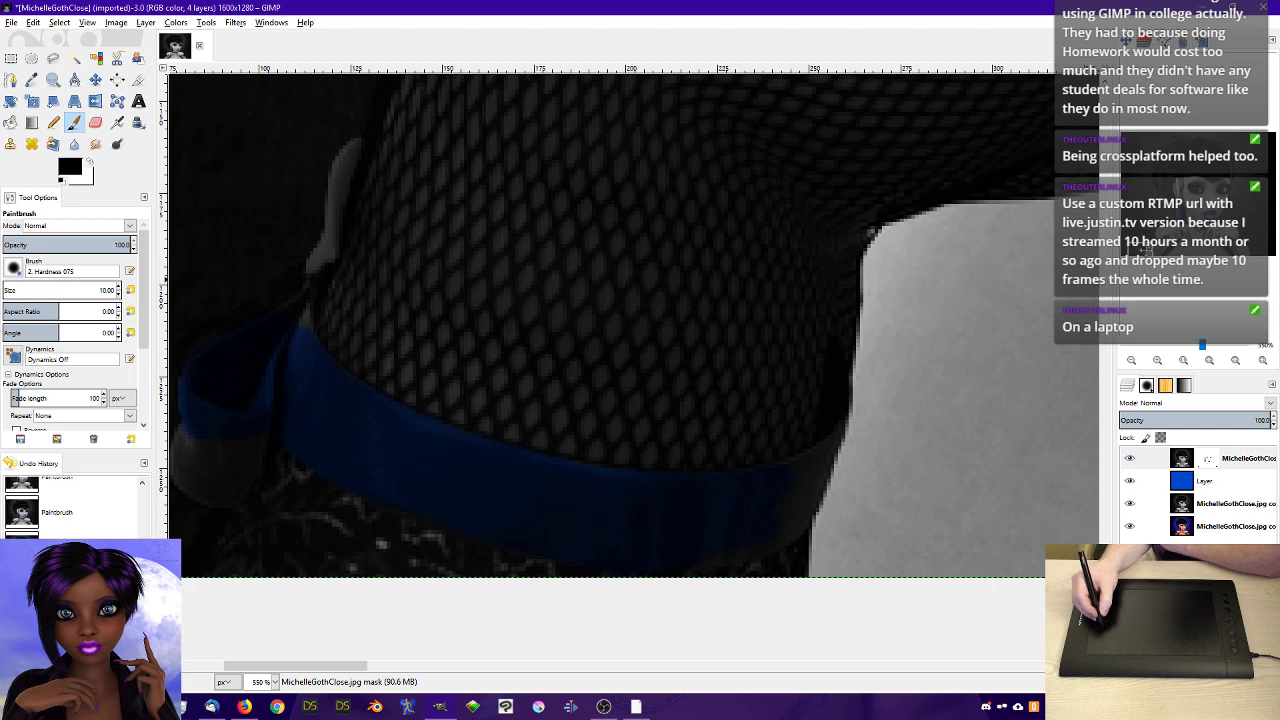
- Paint the mask black over the second armband's bow loop, knot and upper ribbon tip, using brush size 6 for the knot and tip
{"action": "left_click_drag", "start_coordinate": [1143, 250], "coordinate": [1139, 249]}
{"action": "mouse_move", "coordinate": [336, 421]}
{"action": "left_mouse_down"}
{"action": "mouse_move", "coordinate": [335, 498]}
{"action": "mouse_move", "coordinate": [359, 459]}
{"action": "mouse_move", "coordinate": [348, 495]}
{"action": "mouse_move", "coordinate": [381, 466]}
{"action": "mouse_move", "coordinate": [377, 490]}
{"action": "mouse_move", "coordinate": [398, 459]}
{"action": "mouse_move", "coordinate": [348, 510]}
{"action": "left_mouse_up"}
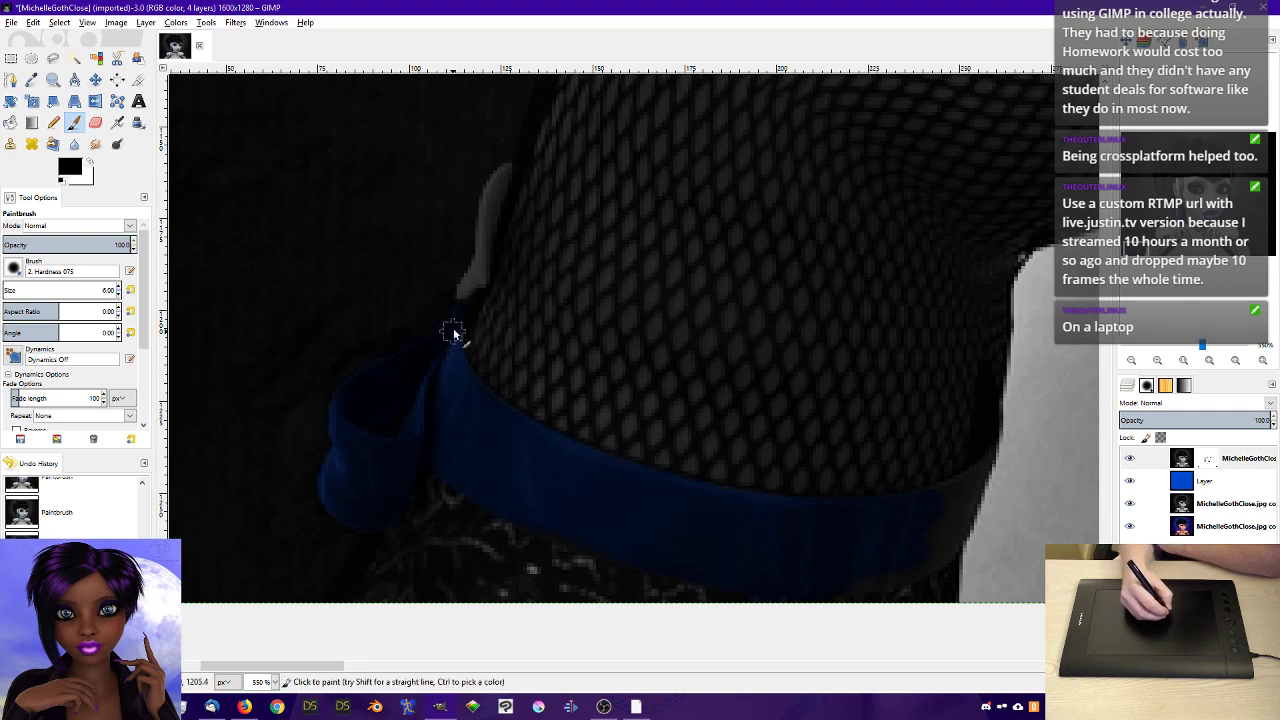
{"action": "left_click_drag", "start_coordinate": [460, 297], "coordinate": [475, 273]}
{"action": "mouse_move", "coordinate": [488, 204]}
{"action": "left_mouse_down"}
{"action": "mouse_move", "coordinate": [508, 169]}
{"action": "mouse_move", "coordinate": [480, 237]}
{"action": "mouse_move", "coordinate": [497, 207]}
{"action": "mouse_move", "coordinate": [480, 286]}
{"action": "left_mouse_up"}
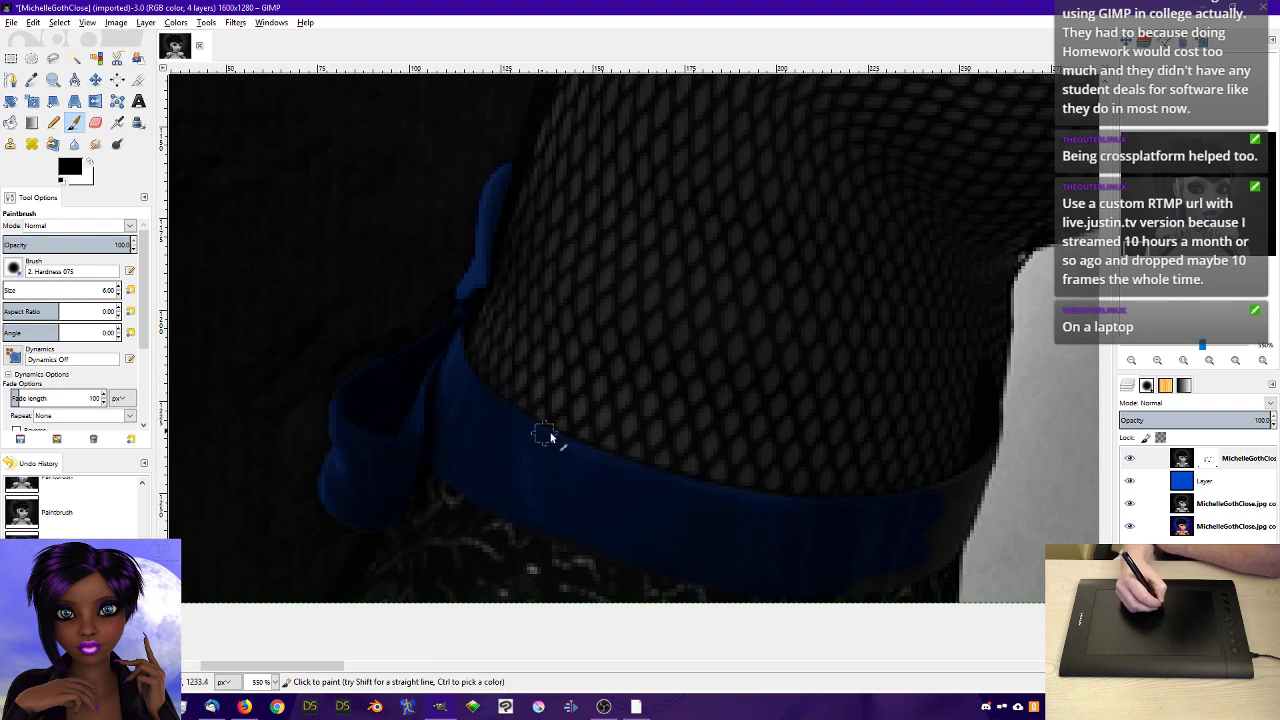
- Set the paintbrush size to 2 and toggle the masked top layer's visibility to compare the colouring across the portrait
{"action": "left_click_drag", "start_coordinate": [1142, 246], "coordinate": [1149, 249]}
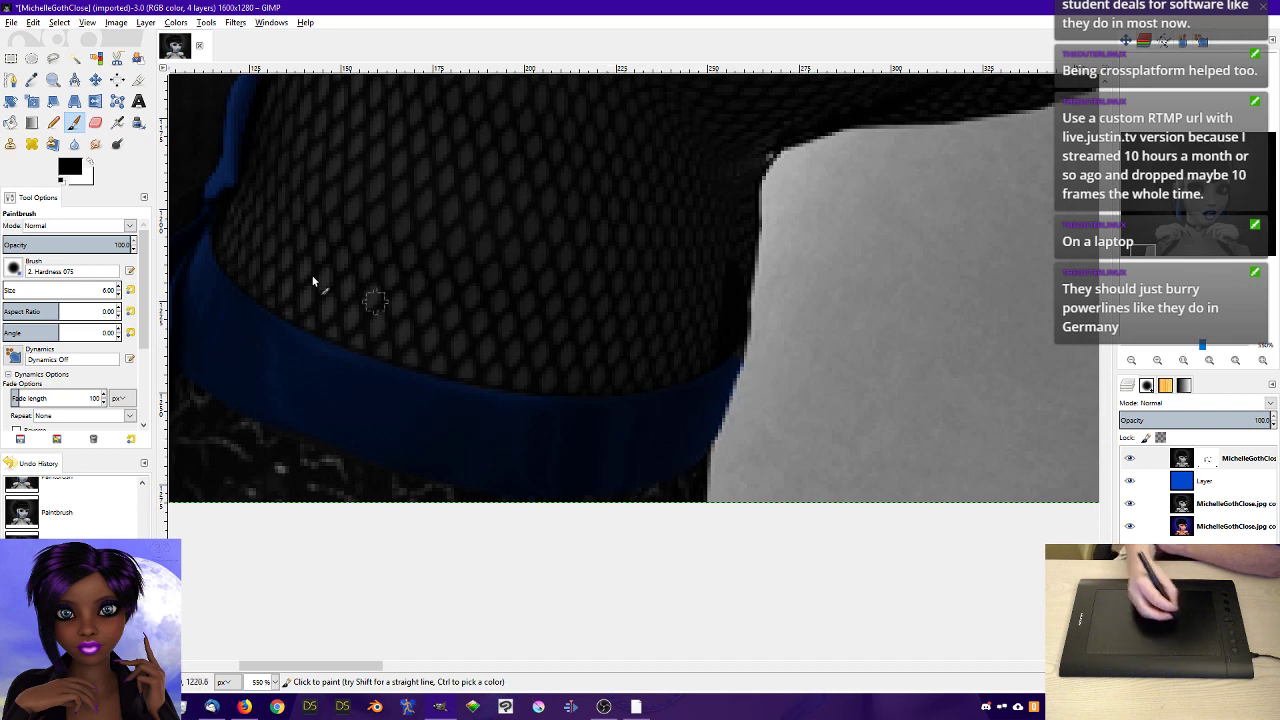
{"action": "left_click", "coordinate": [118, 294]}
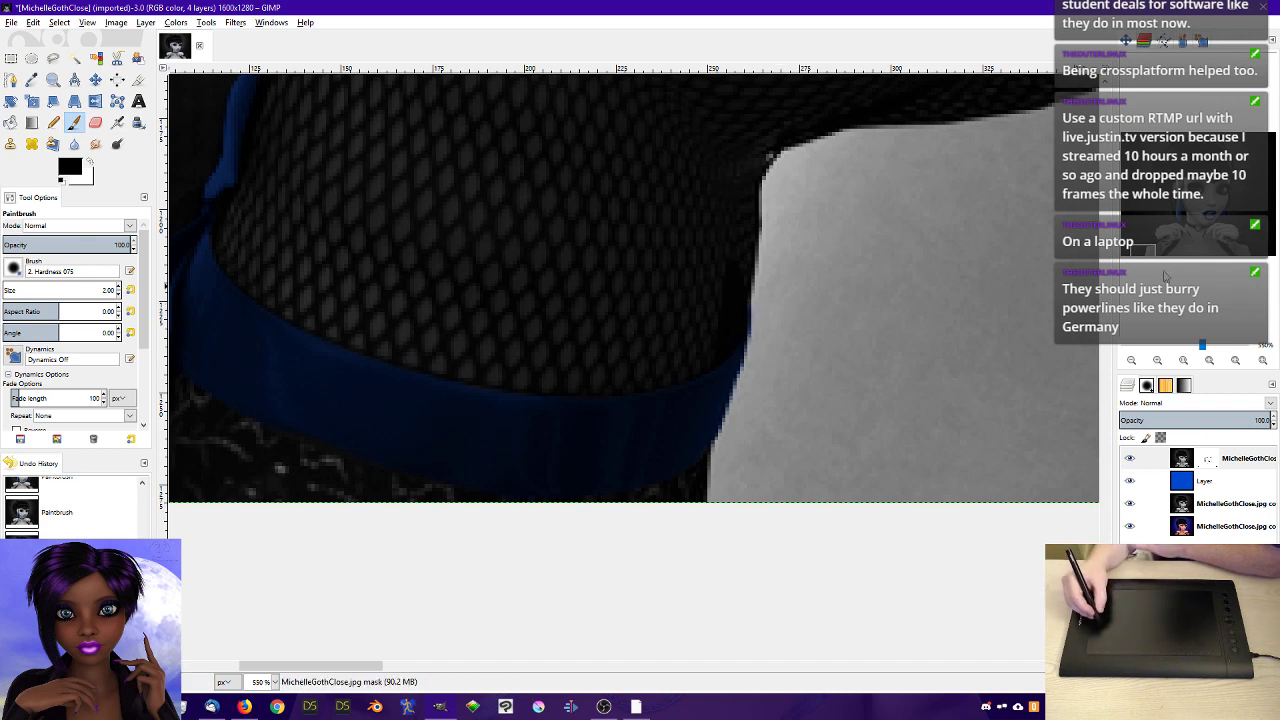
{"action": "left_click_drag", "start_coordinate": [1144, 250], "coordinate": [1205, 228]}
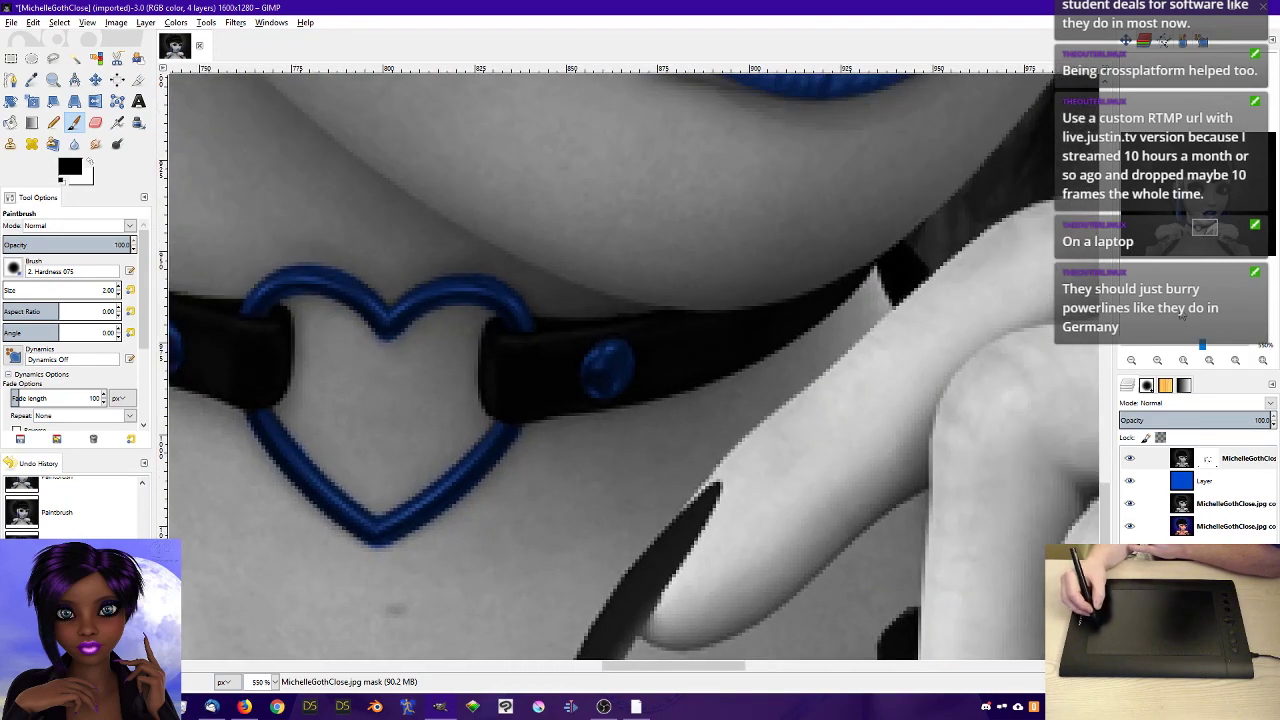
{"action": "left_click", "coordinate": [1180, 361]}
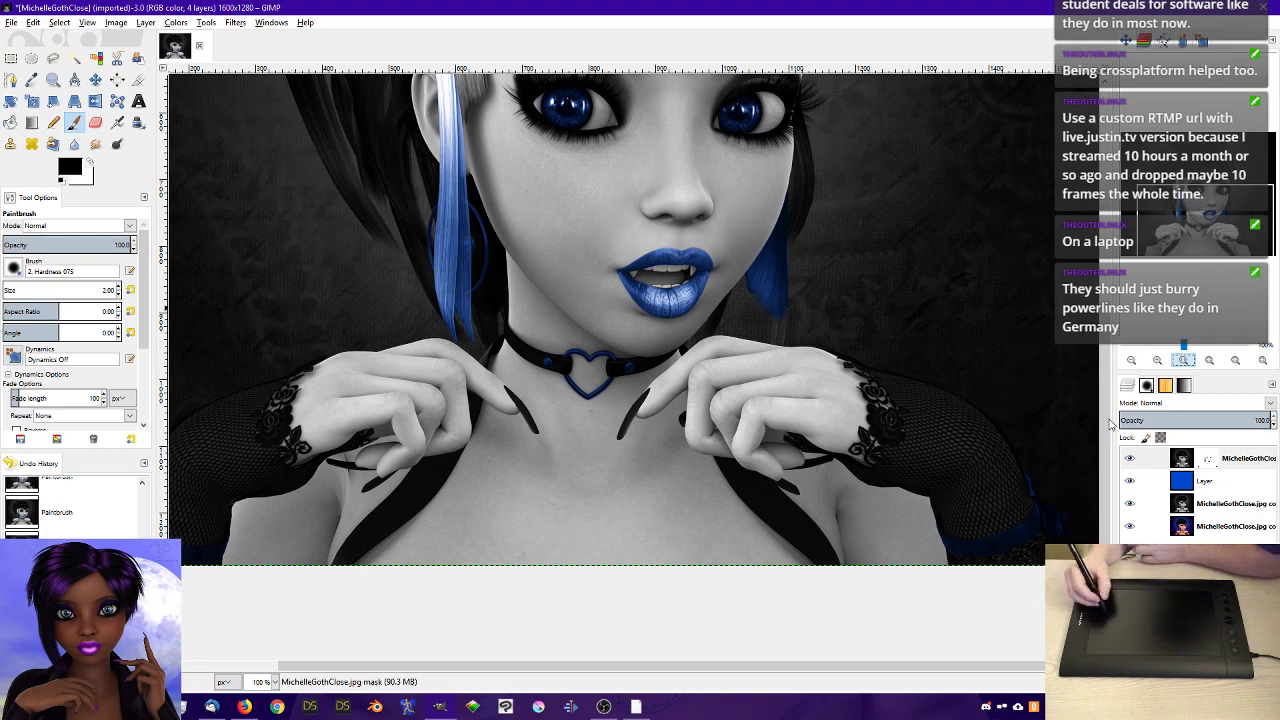
{"action": "left_click_drag", "start_coordinate": [1129, 459], "coordinate": [1103, 413]}
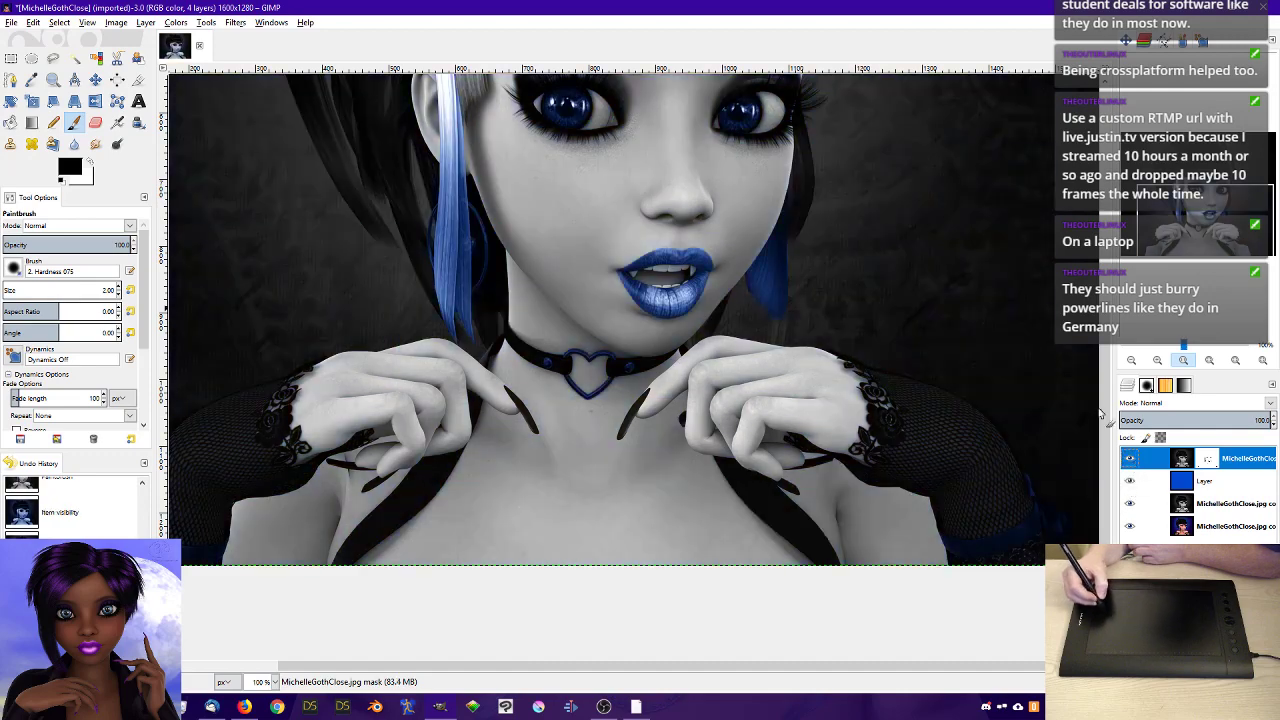
- Paint white on the top layer's mask to remove the blue from the gap between the two hair strand tips
{"action": "left_click", "coordinate": [1158, 363]}
{"action": "left_click", "coordinate": [1158, 362]}
{"action": "left_click", "coordinate": [1158, 362]}
{"action": "left_click", "coordinate": [1158, 362]}
{"action": "left_click_drag", "start_coordinate": [1204, 227], "coordinate": [1180, 218]}
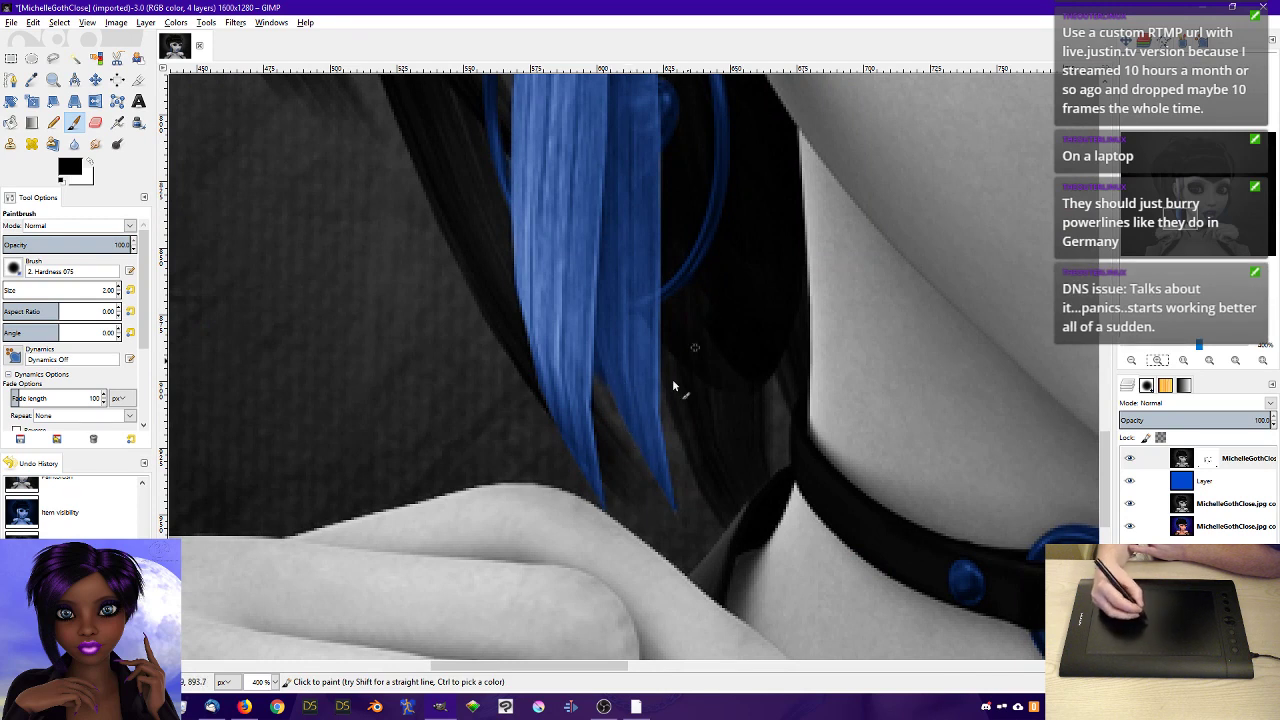
{"action": "left_click", "coordinate": [1208, 458]}
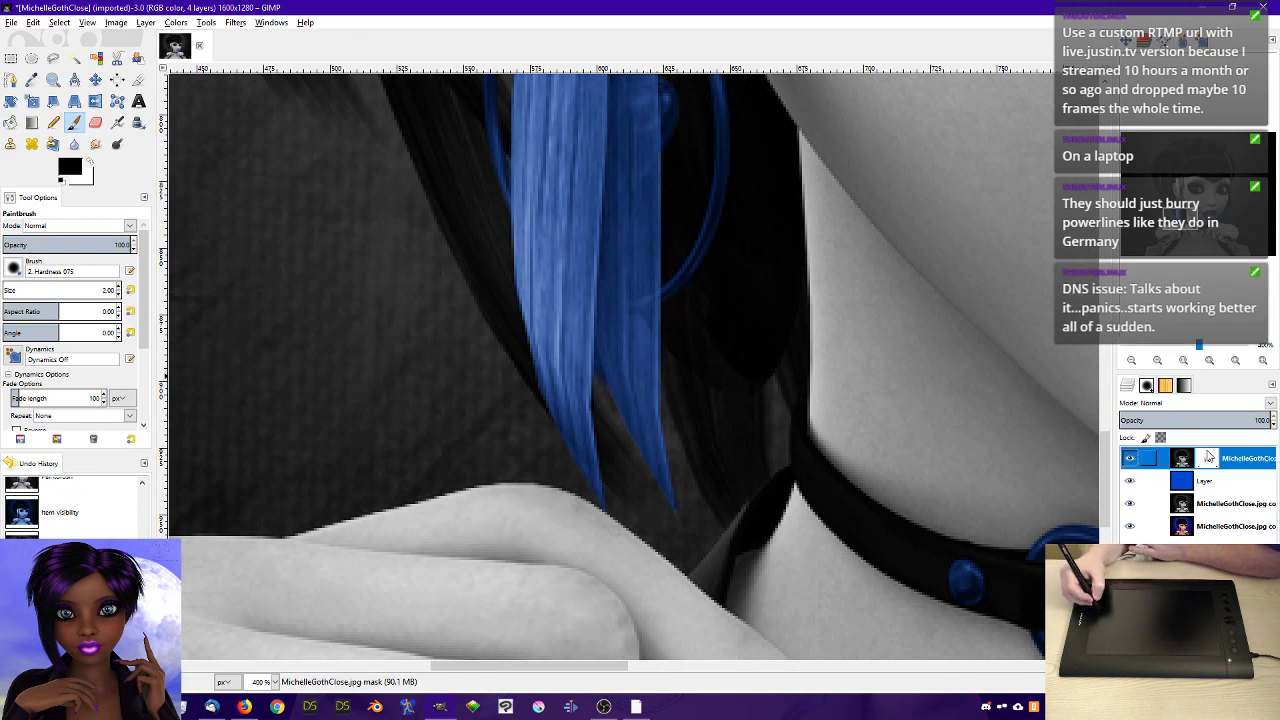
{"action": "key", "text": "x"}
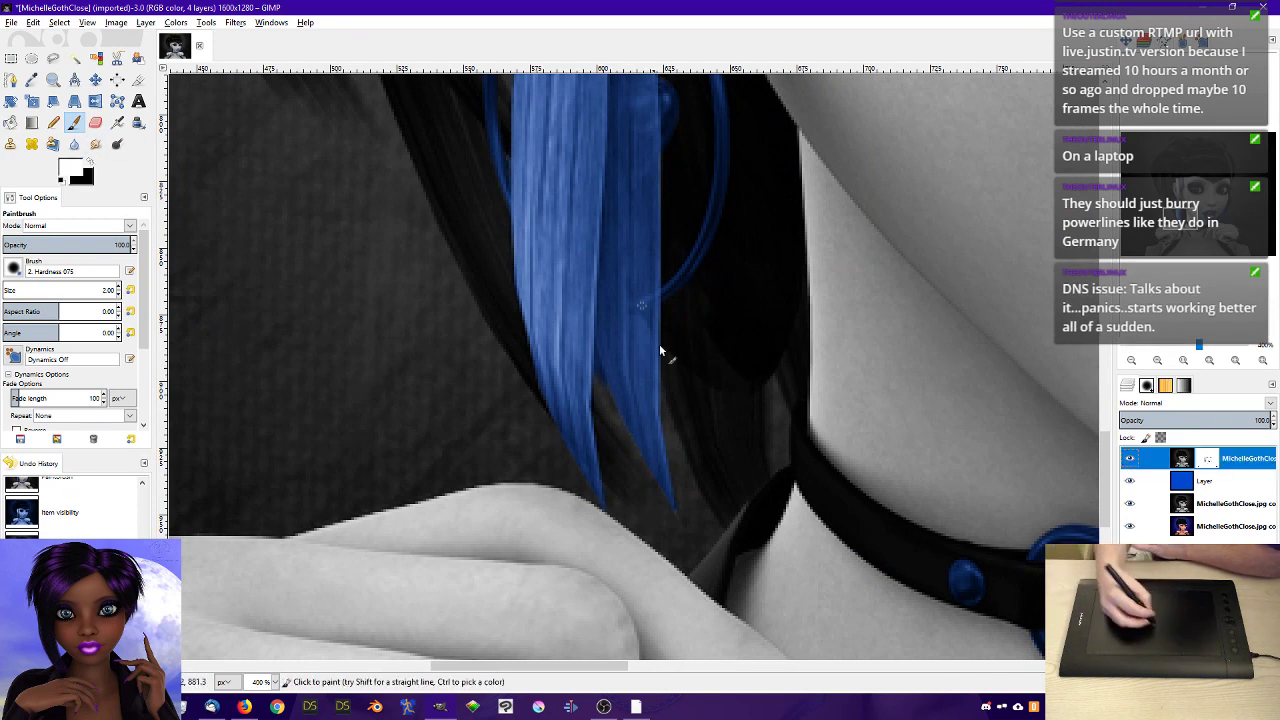
{"action": "scroll", "coordinate": [678, 366], "scroll_direction": "up", "scroll_amount": 1}
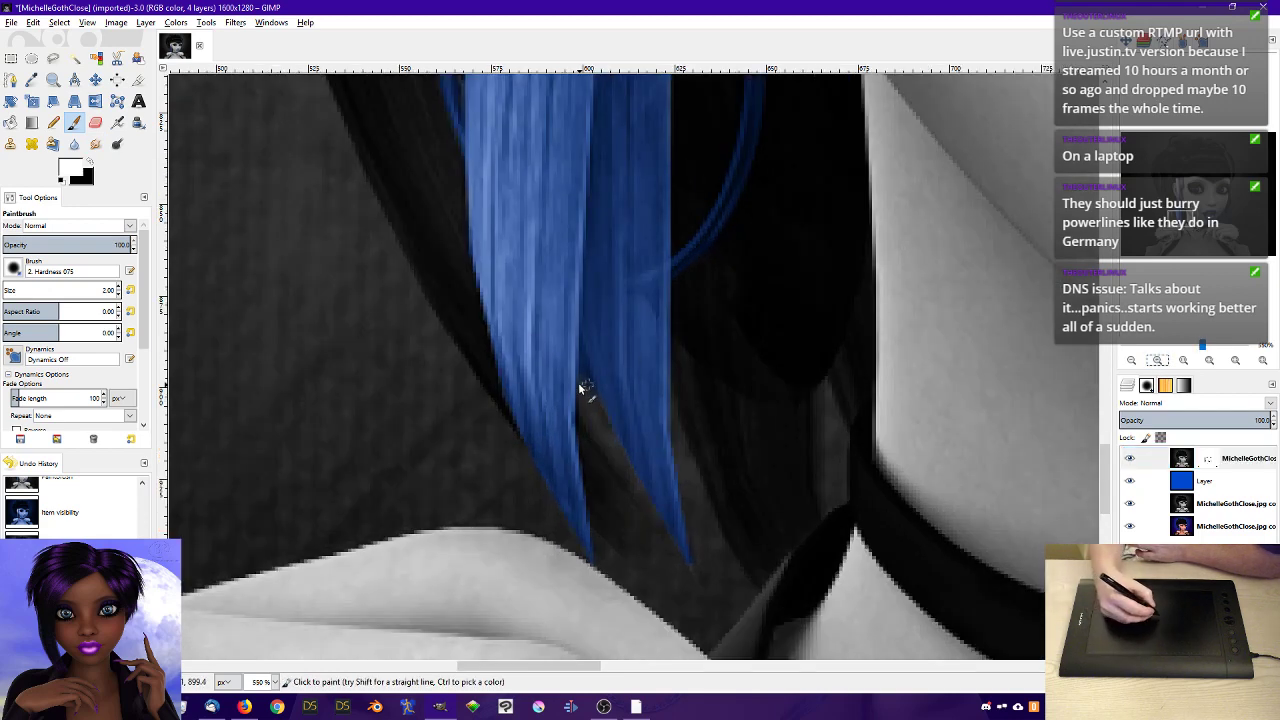
{"action": "left_click_drag", "start_coordinate": [583, 377], "coordinate": [600, 408]}
{"action": "left_click_drag", "start_coordinate": [581, 348], "coordinate": [587, 376]}
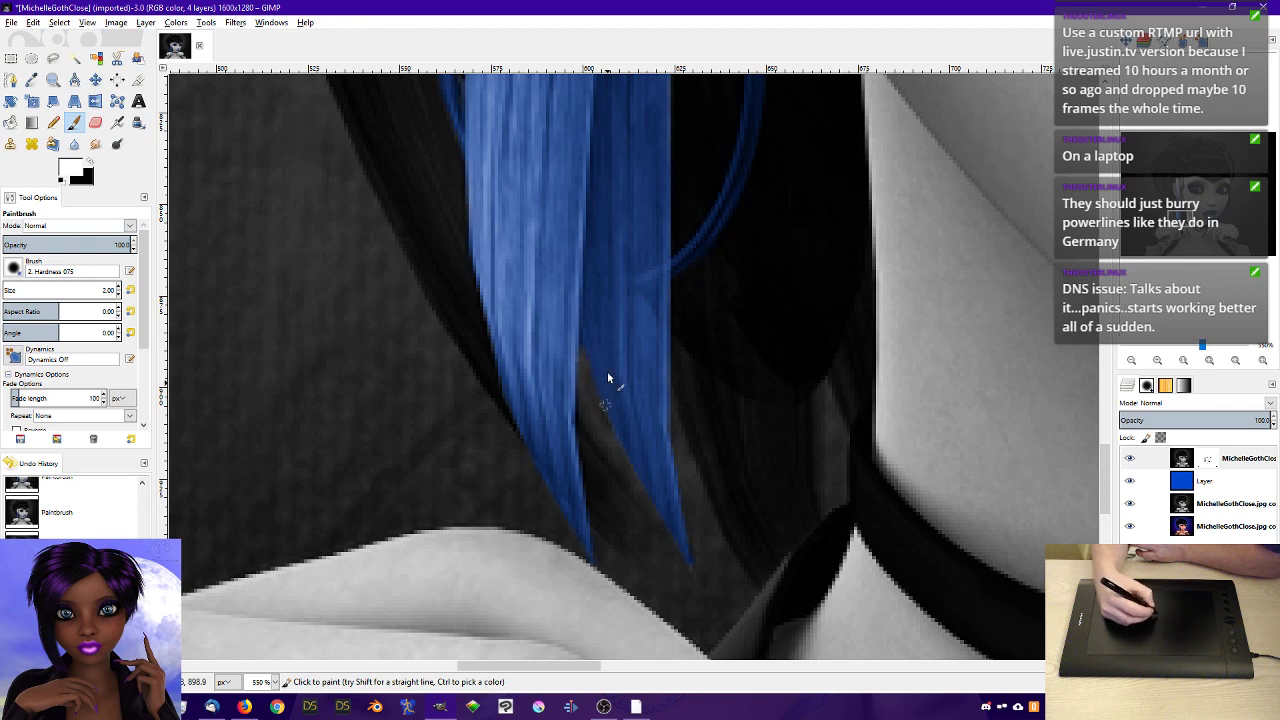
- Soften the mask edges around the gap between the strand tips using the Blur tool at size 6
{"action": "left_click", "coordinate": [1215, 460]}
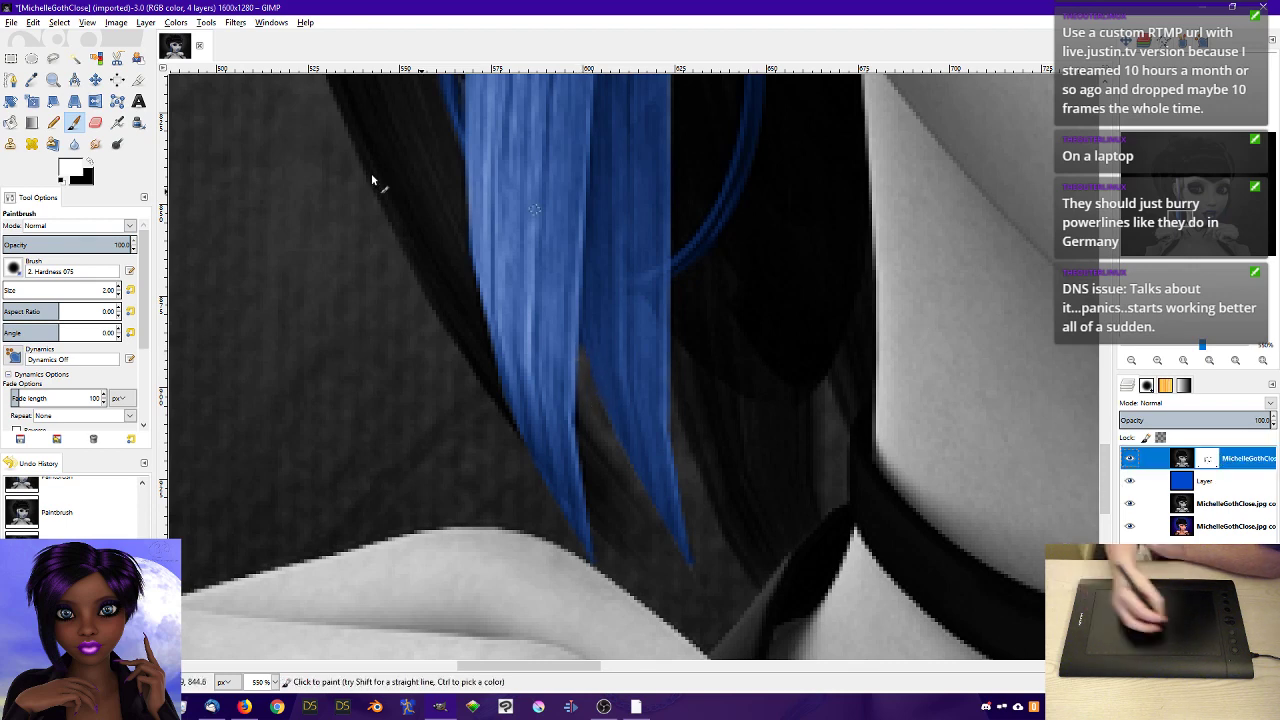
{"action": "left_click", "coordinate": [74, 144]}
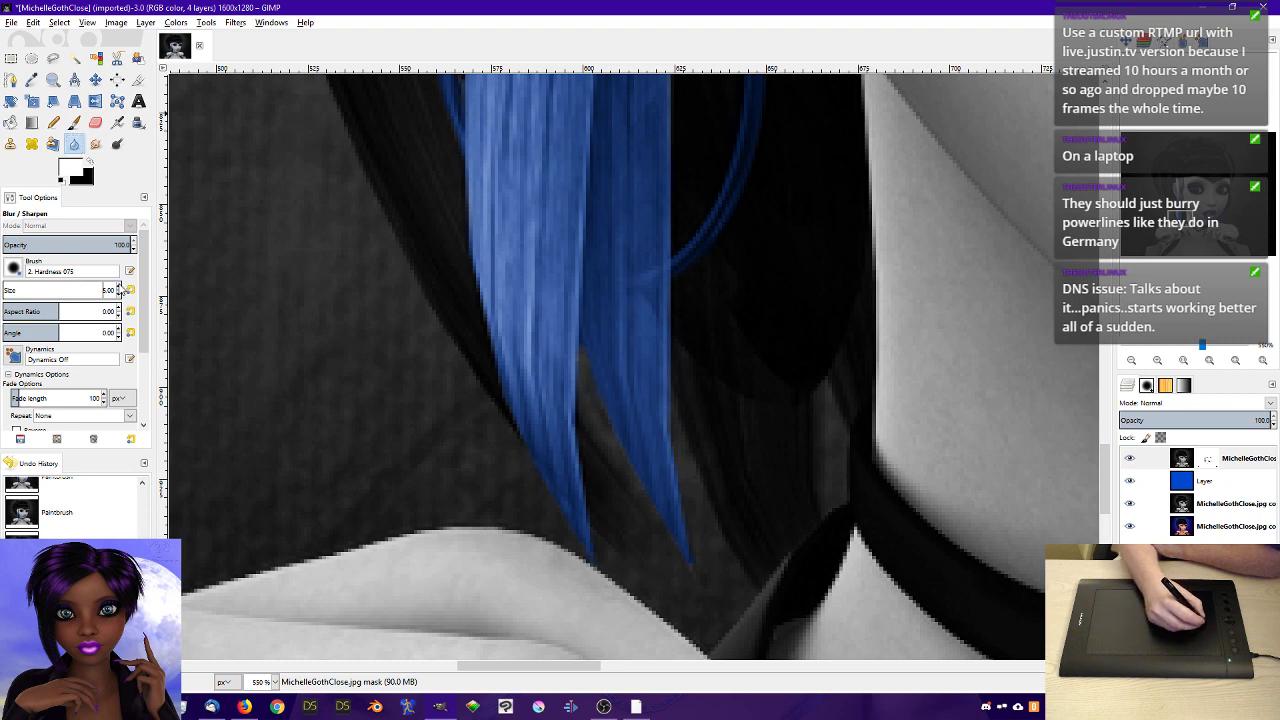
{"action": "left_click", "coordinate": [118, 286]}
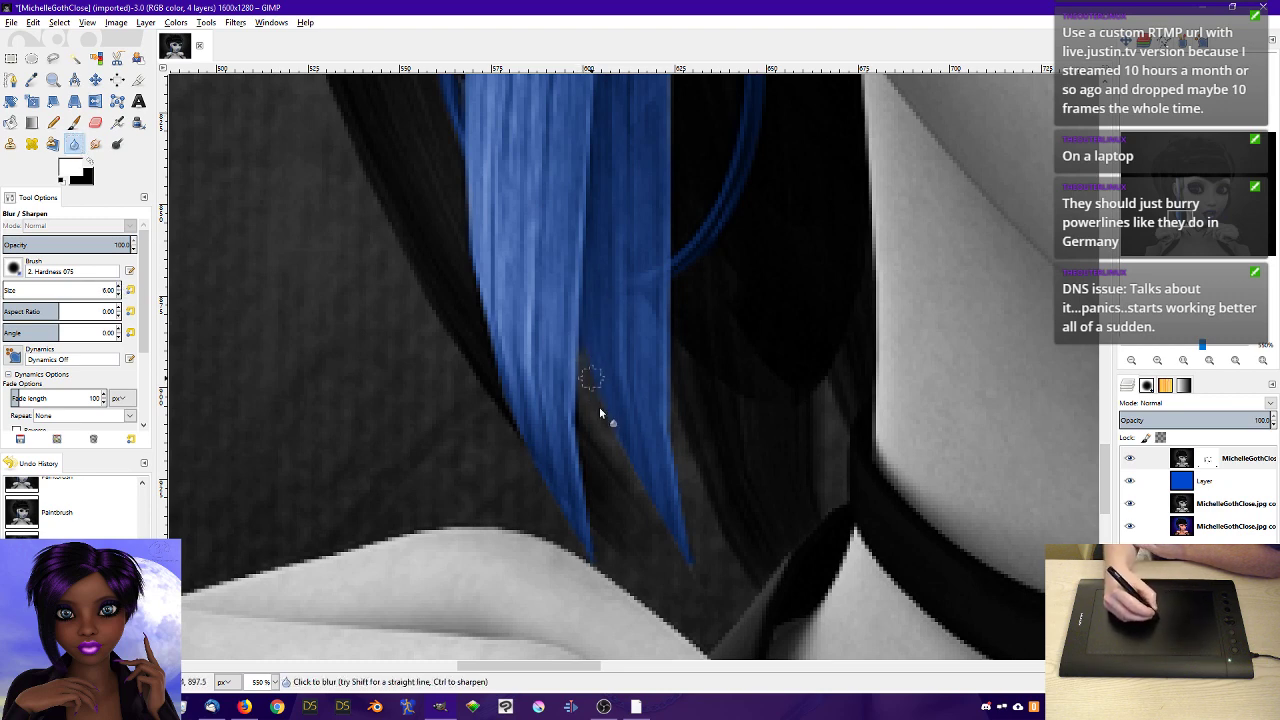
{"action": "left_click", "coordinate": [1148, 458]}
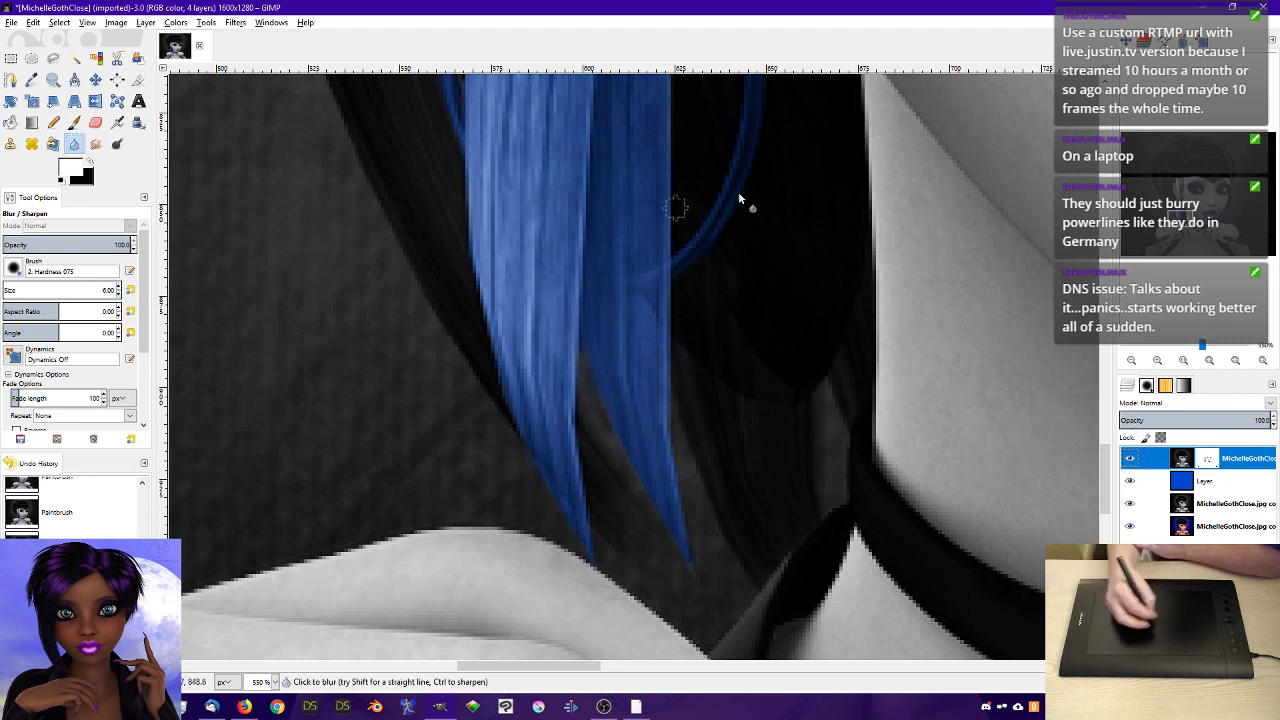
- Try a brightness of 10 and a contrast of 10 on the greyscale copy beneath the blue layer, and undo the adjustment
{"action": "left_click_drag", "start_coordinate": [1180, 219], "coordinate": [1198, 208]}
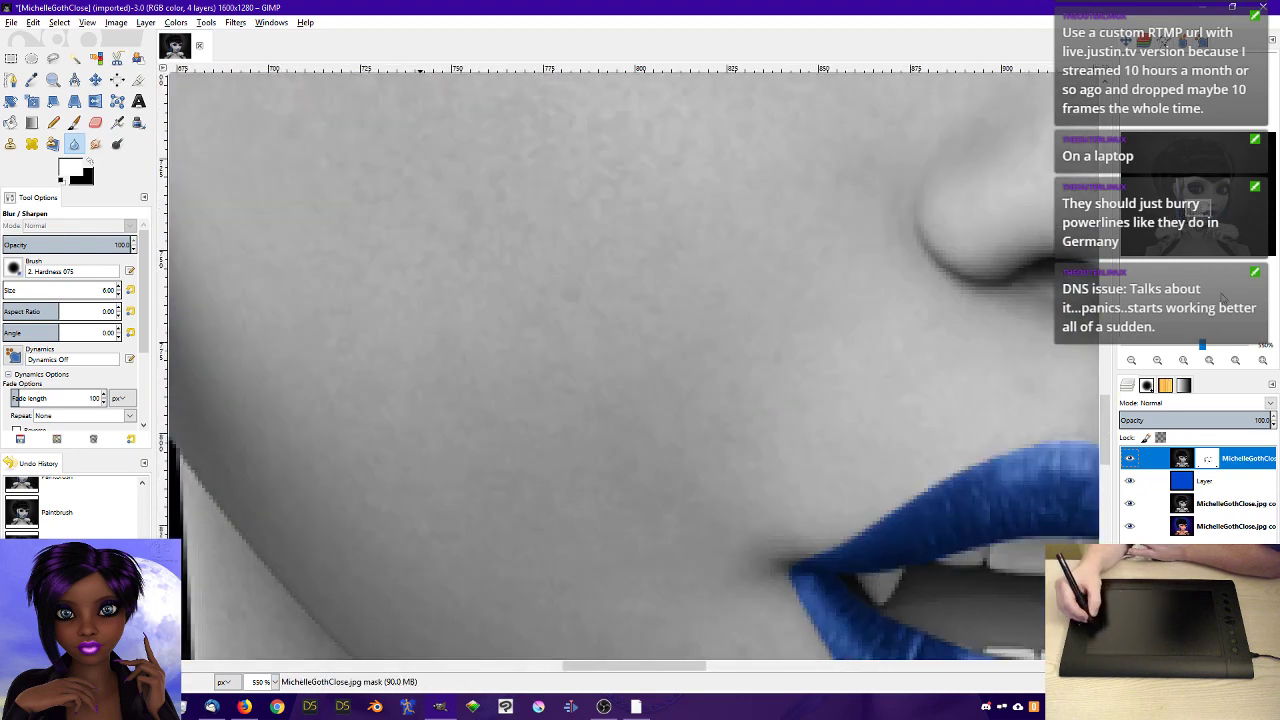
{"action": "left_click", "coordinate": [1183, 360]}
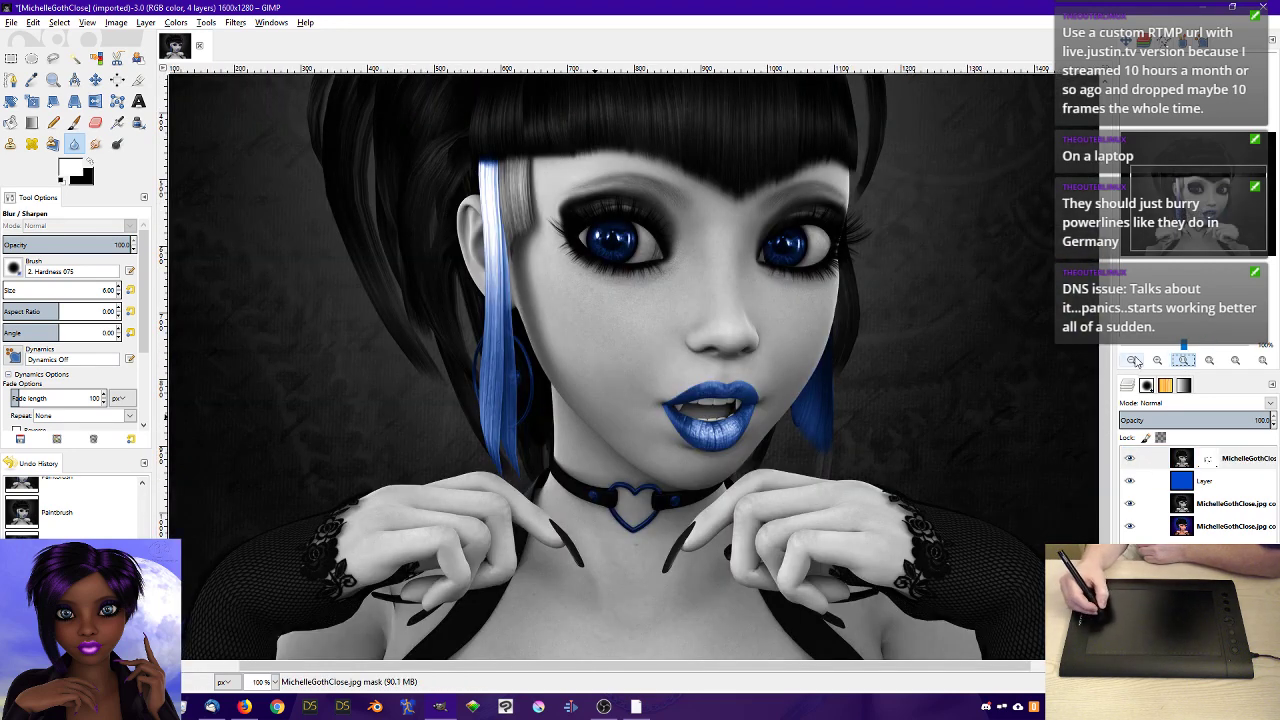
{"action": "left_click", "coordinate": [1134, 360]}
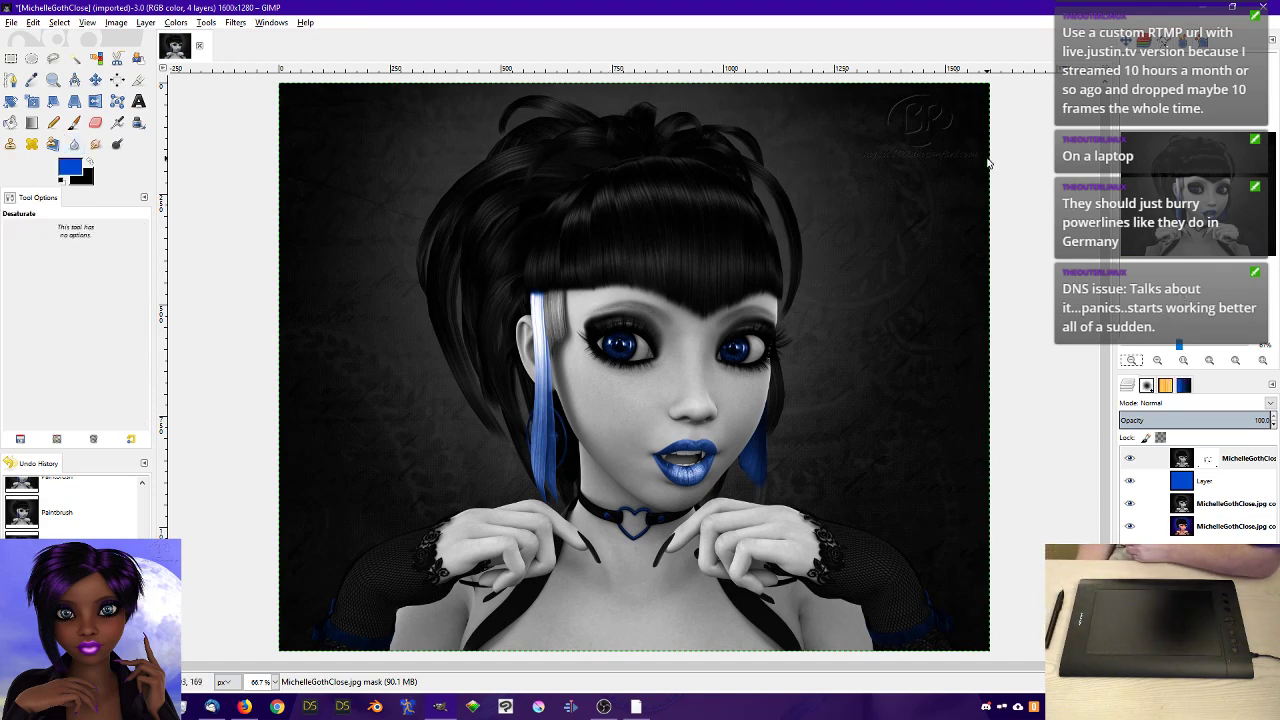
{"action": "left_click", "coordinate": [1200, 503]}
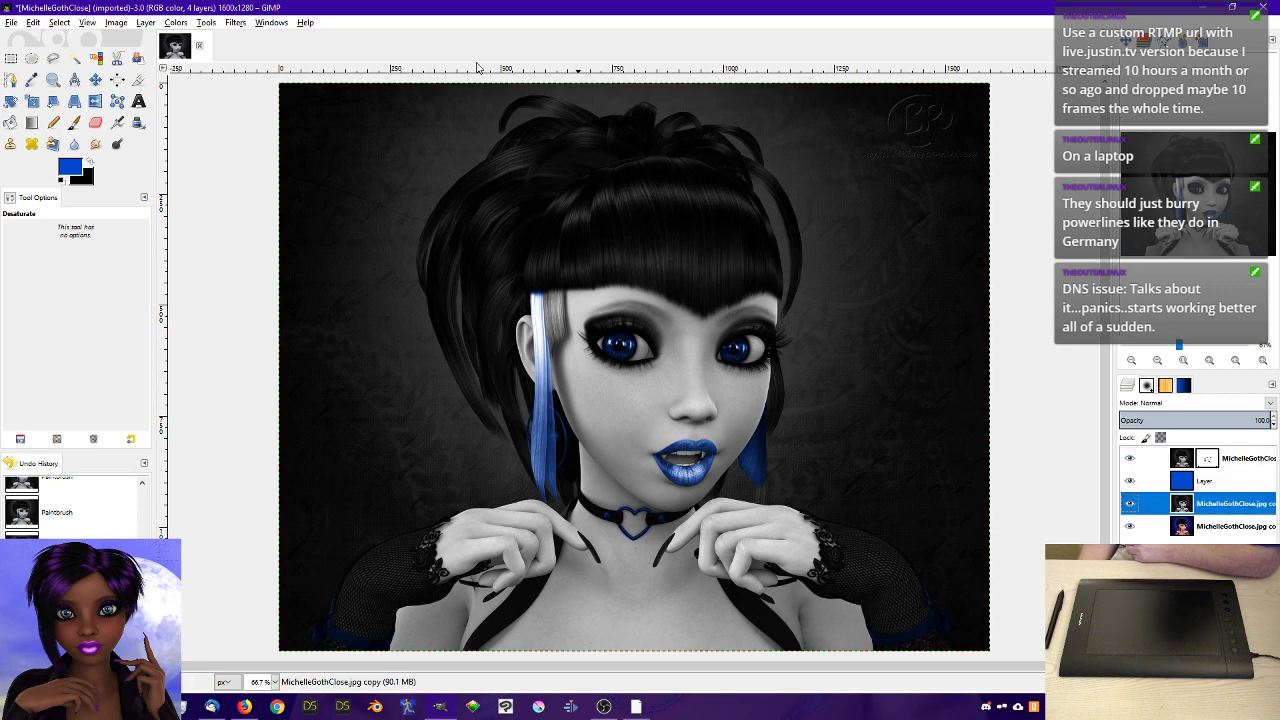
{"action": "left_click", "coordinate": [176, 23]}
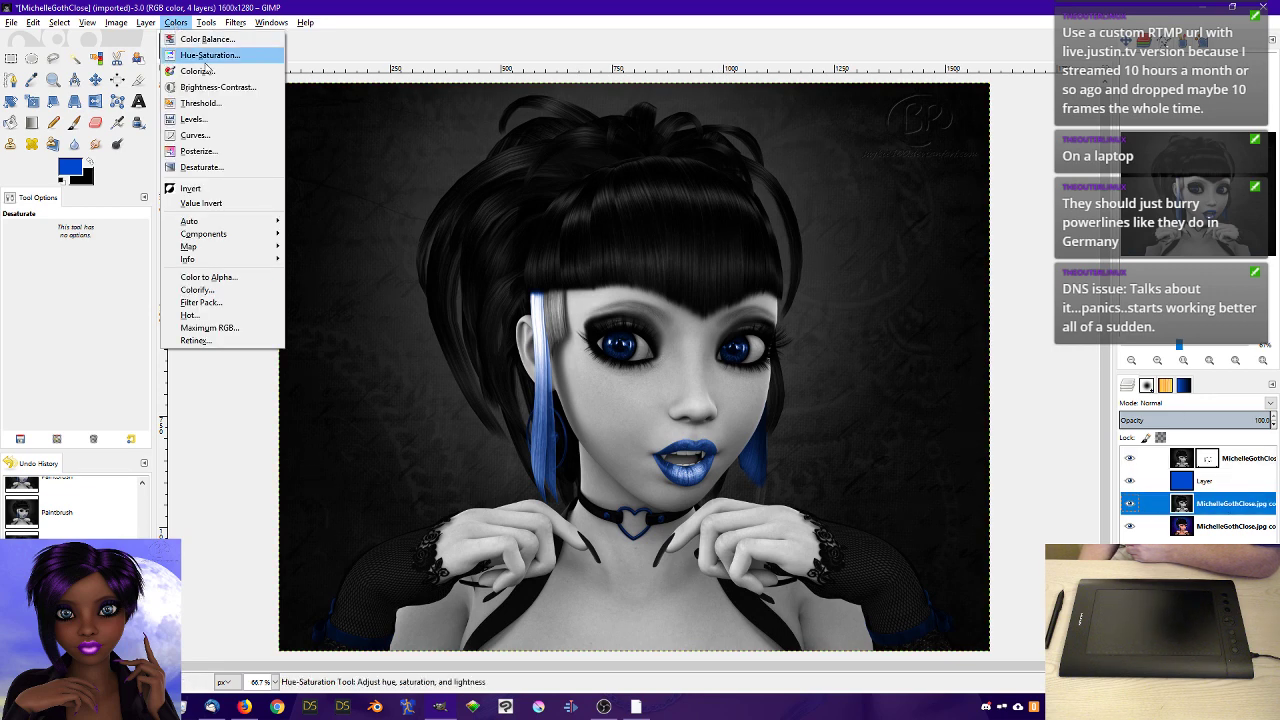
{"action": "left_click", "coordinate": [210, 87]}
{"action": "left_click", "coordinate": [201, 87]}
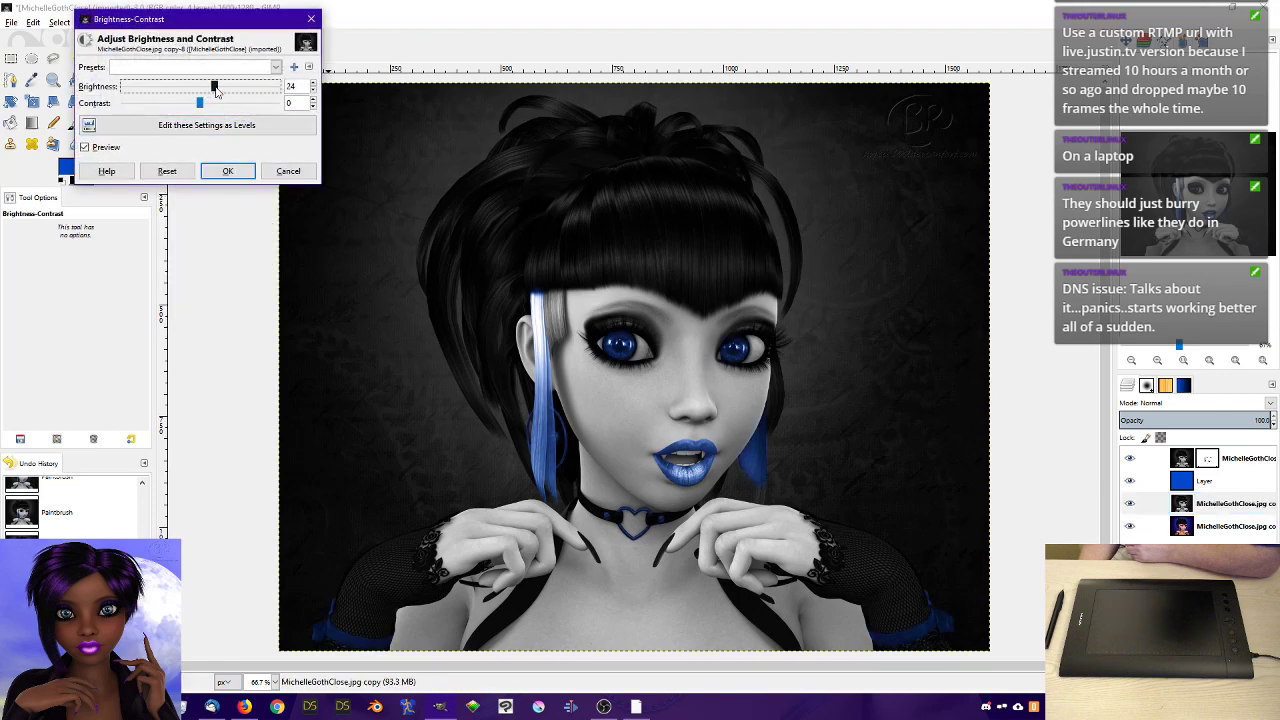
{"action": "left_click_drag", "start_coordinate": [206, 87], "coordinate": [207, 87]}
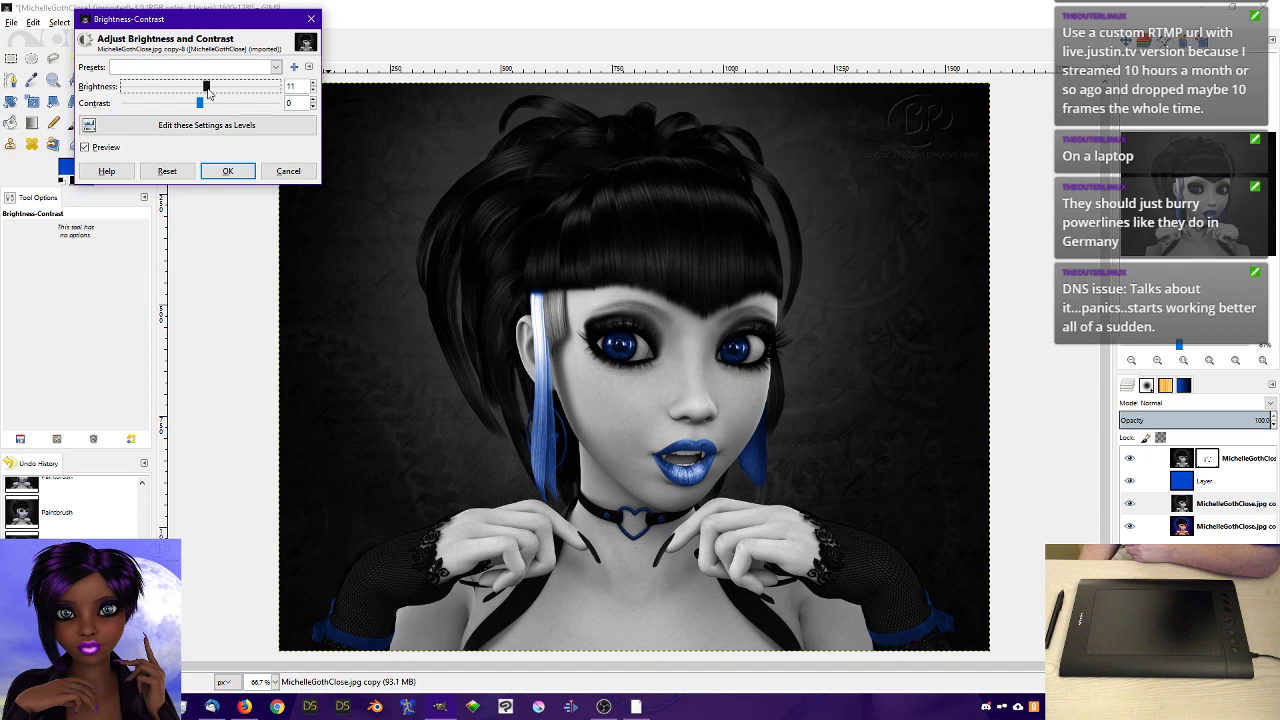
{"action": "left_click", "coordinate": [313, 84]}
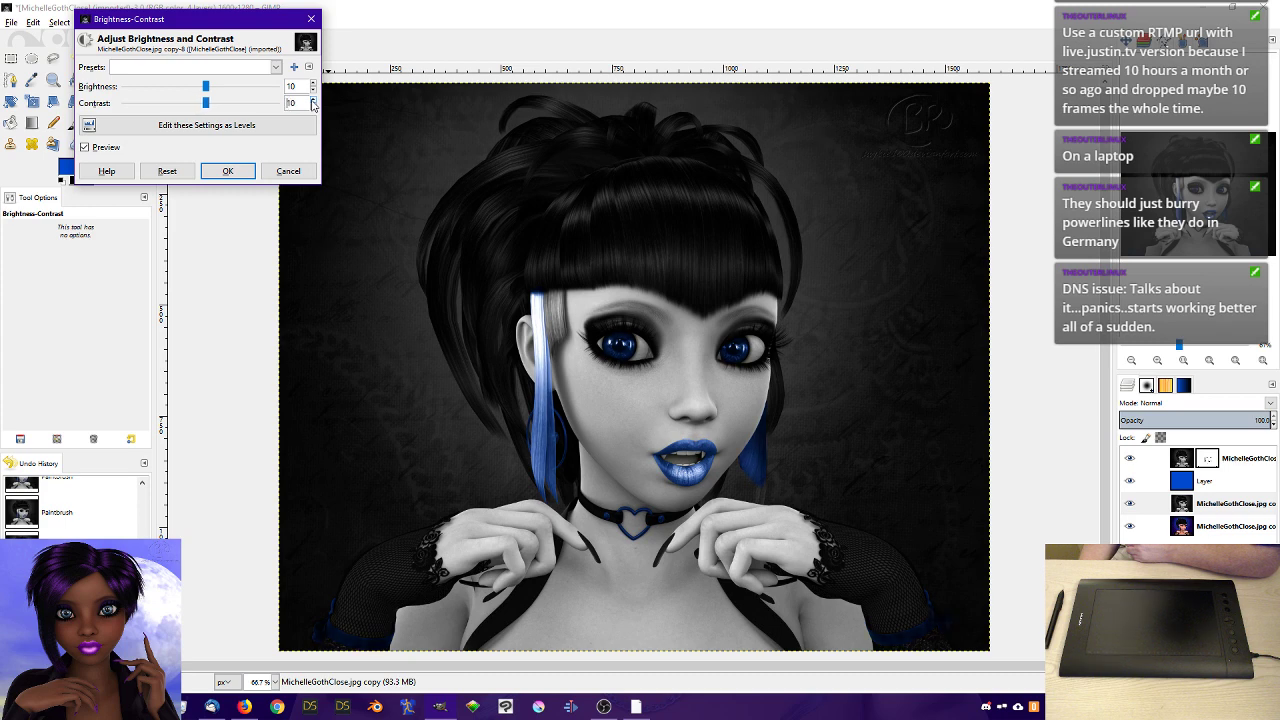
{"action": "left_click", "coordinate": [227, 171]}
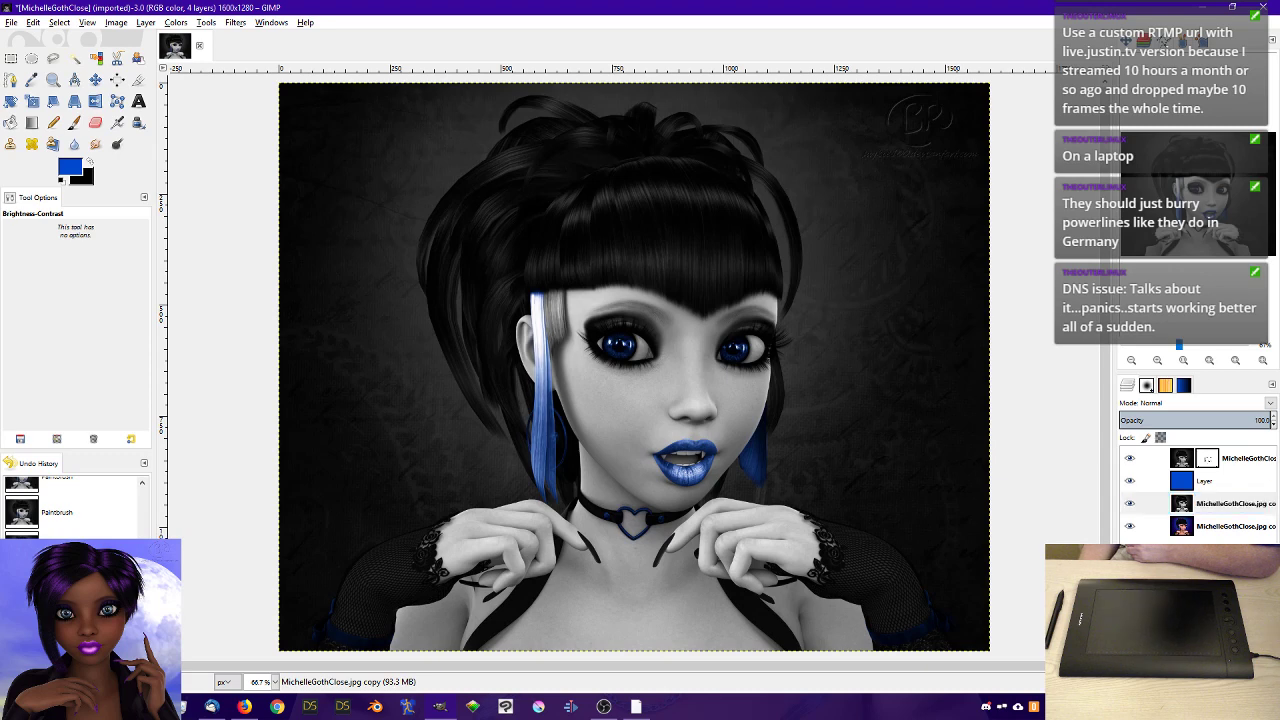
{"action": "key", "text": "ctrl+z"}
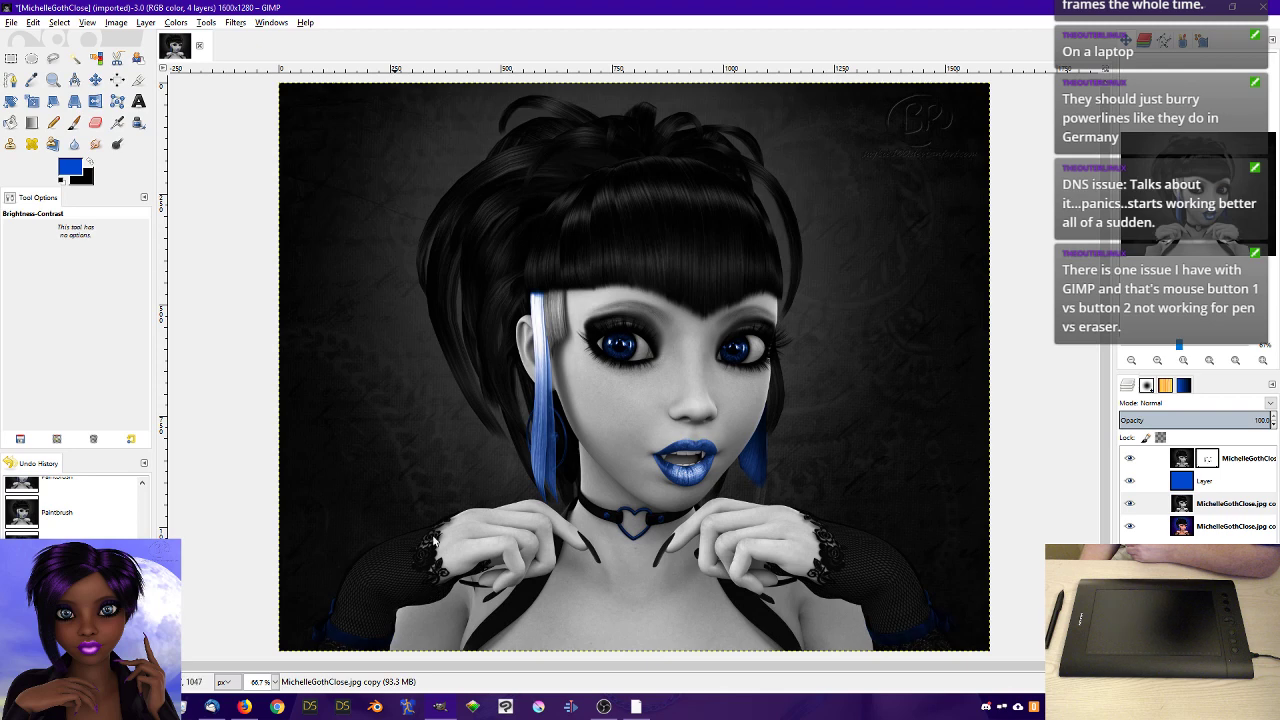
- Adjust the blue fill layer with Hue-Saturation, using hue 12, lightness 18 and saturation 100
{"action": "left_click", "coordinate": [1238, 484]}
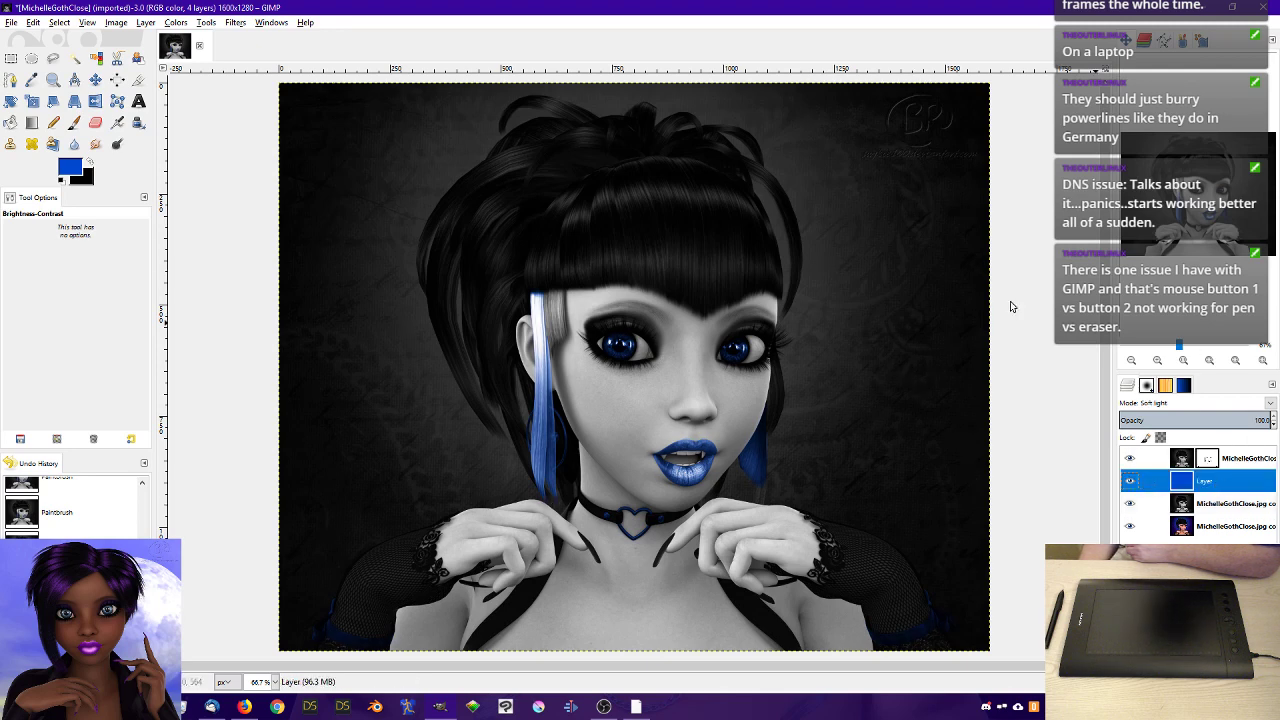
{"action": "left_click", "coordinate": [176, 23]}
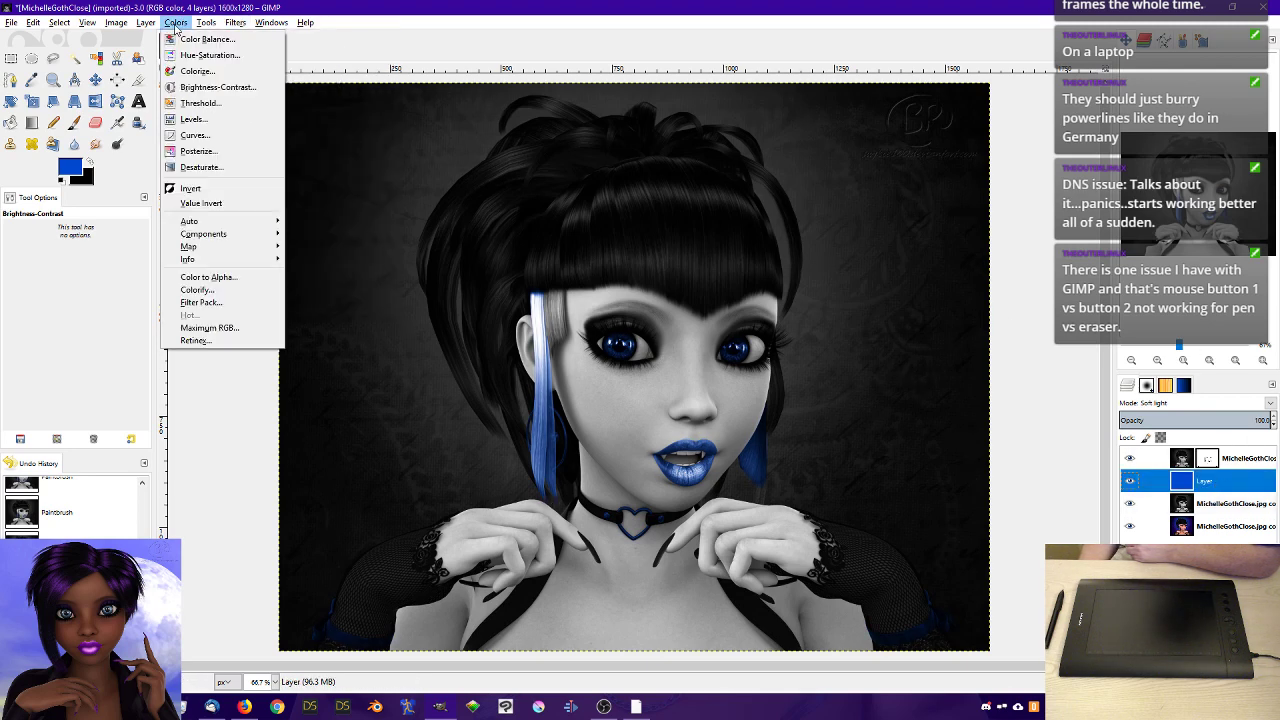
{"action": "left_click", "coordinate": [212, 55]}
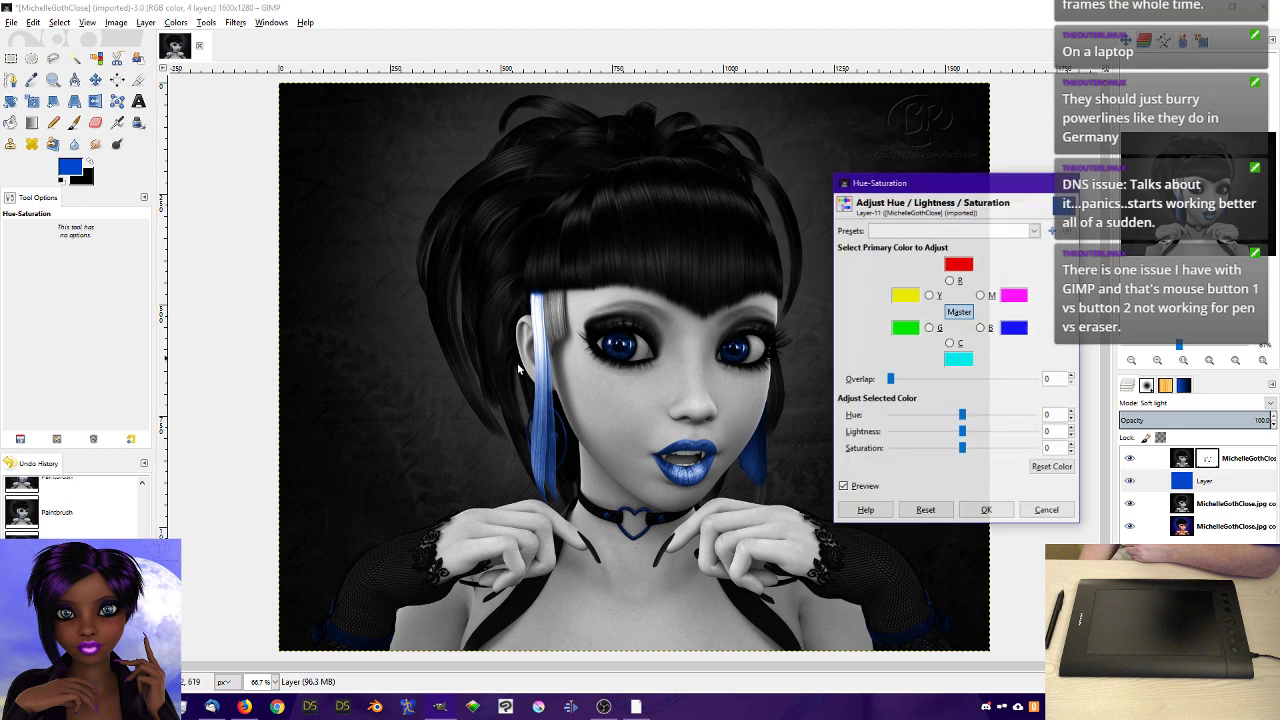
{"action": "left_click", "coordinate": [963, 421]}
{"action": "left_click_drag", "start_coordinate": [962, 422], "coordinate": [968, 424]}
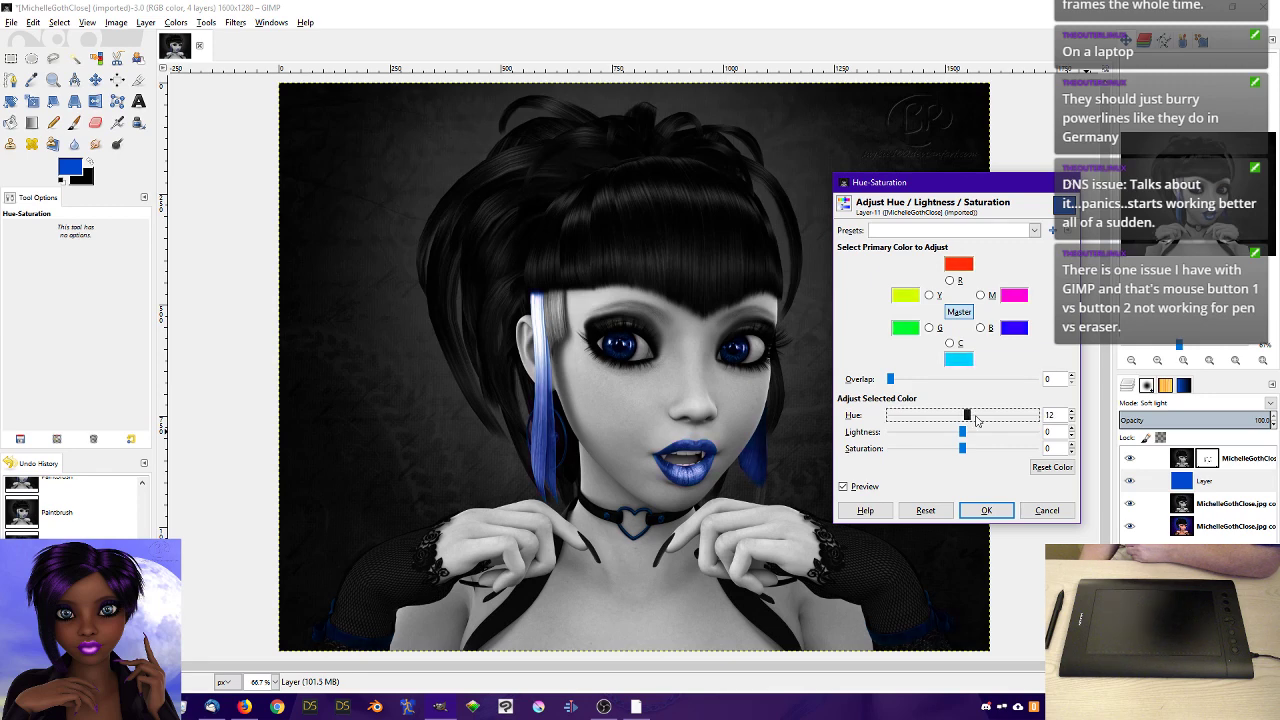
{"action": "left_click_drag", "start_coordinate": [962, 432], "coordinate": [1078, 455]}
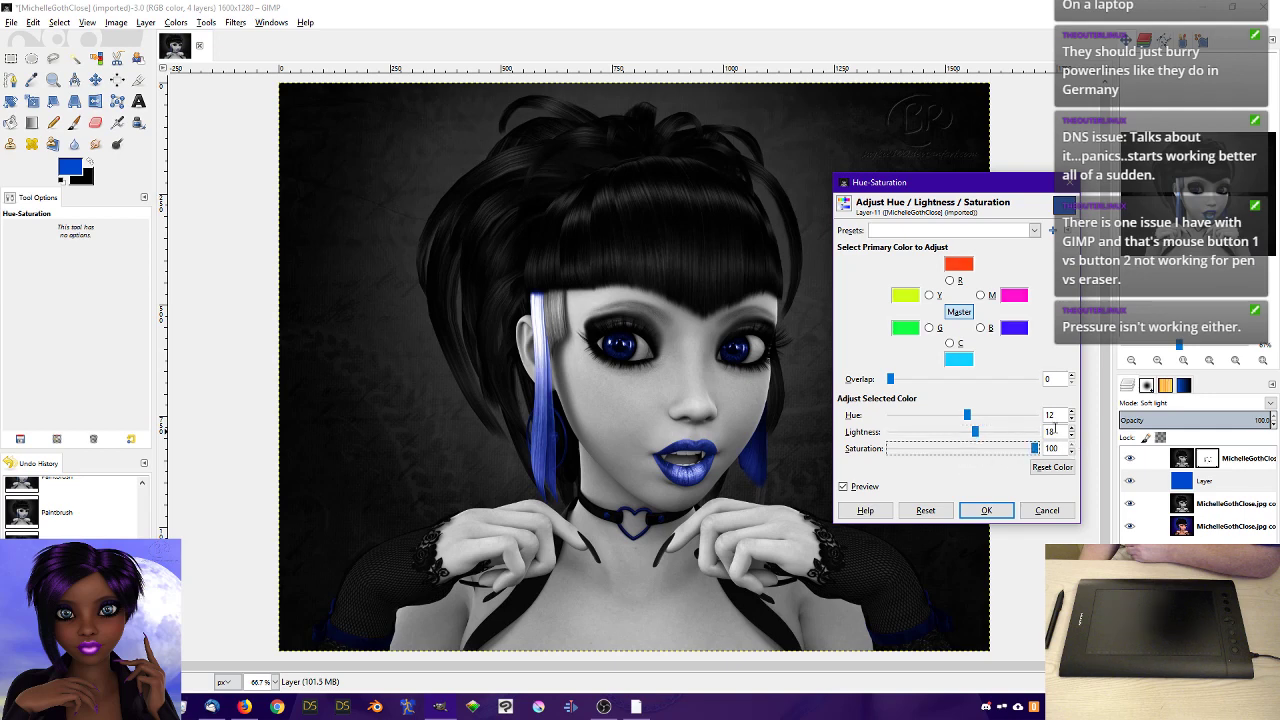
{"action": "left_click", "coordinate": [987, 511]}
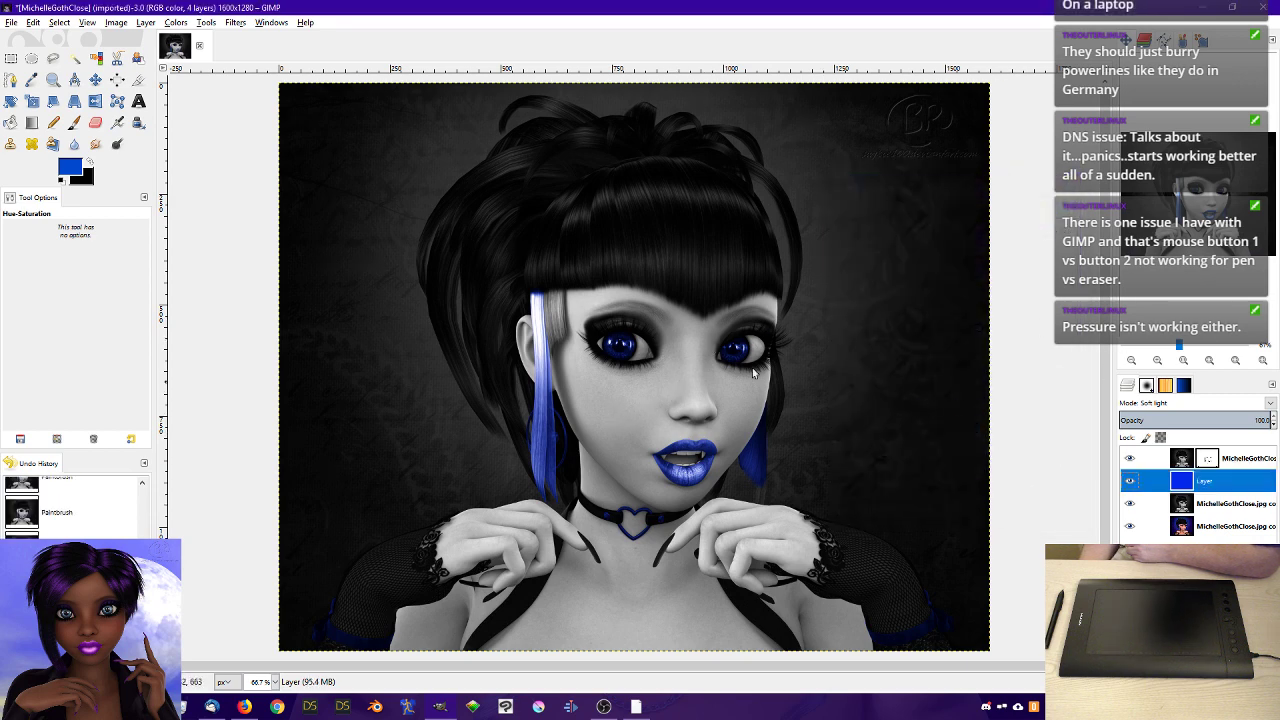
- Select the greyscale copy beneath the blue layer and hide the masked layer and the blue layer above it
{"action": "left_click", "coordinate": [1217, 464]}
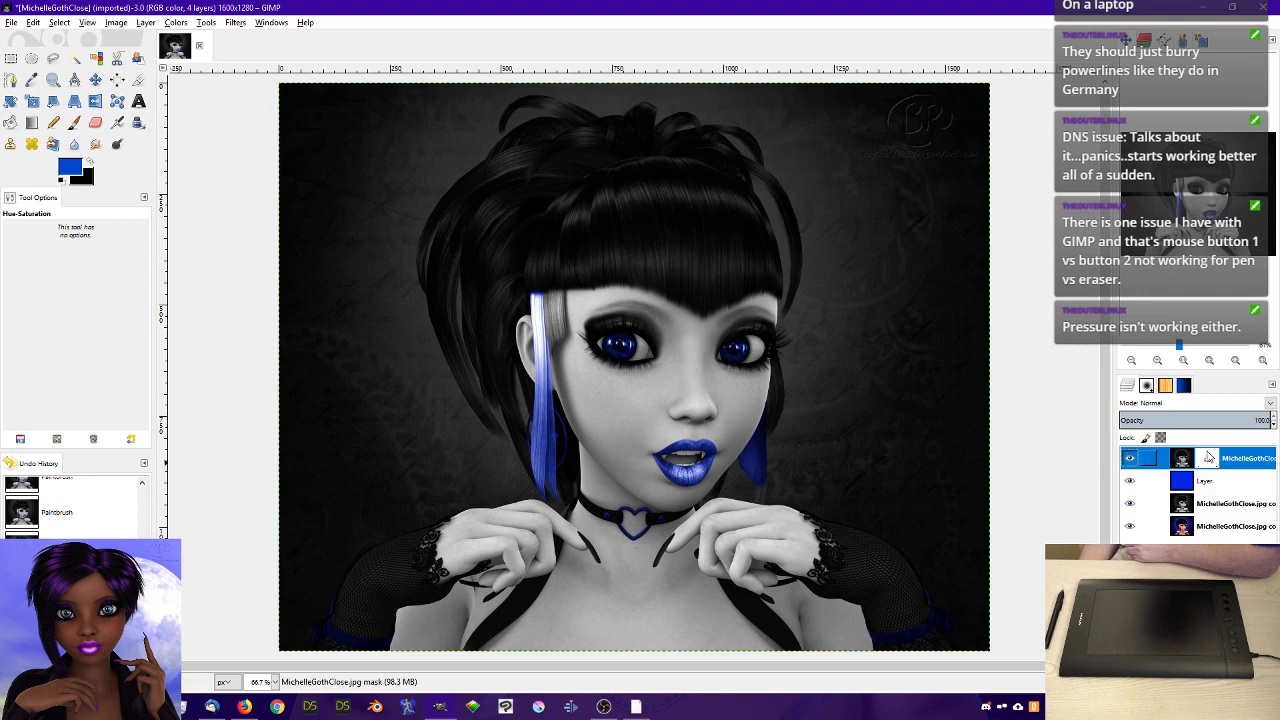
{"action": "left_click", "coordinate": [1207, 507]}
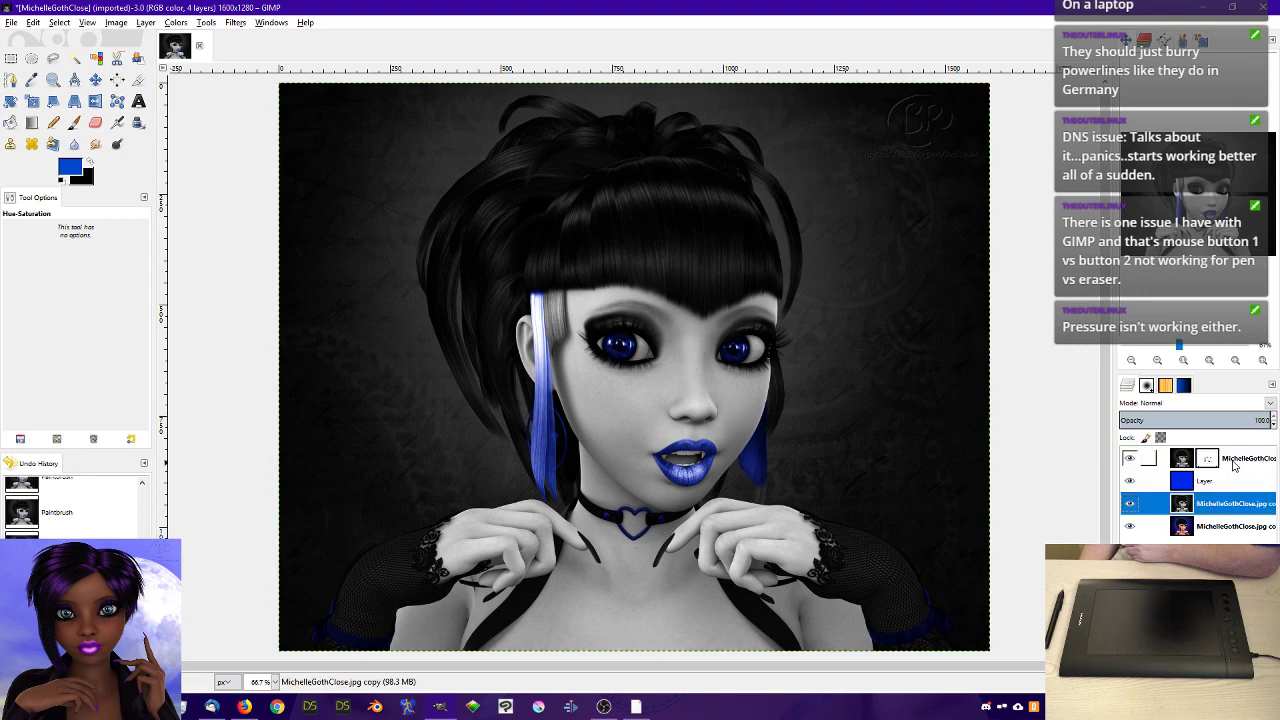
{"action": "left_click", "coordinate": [1184, 361]}
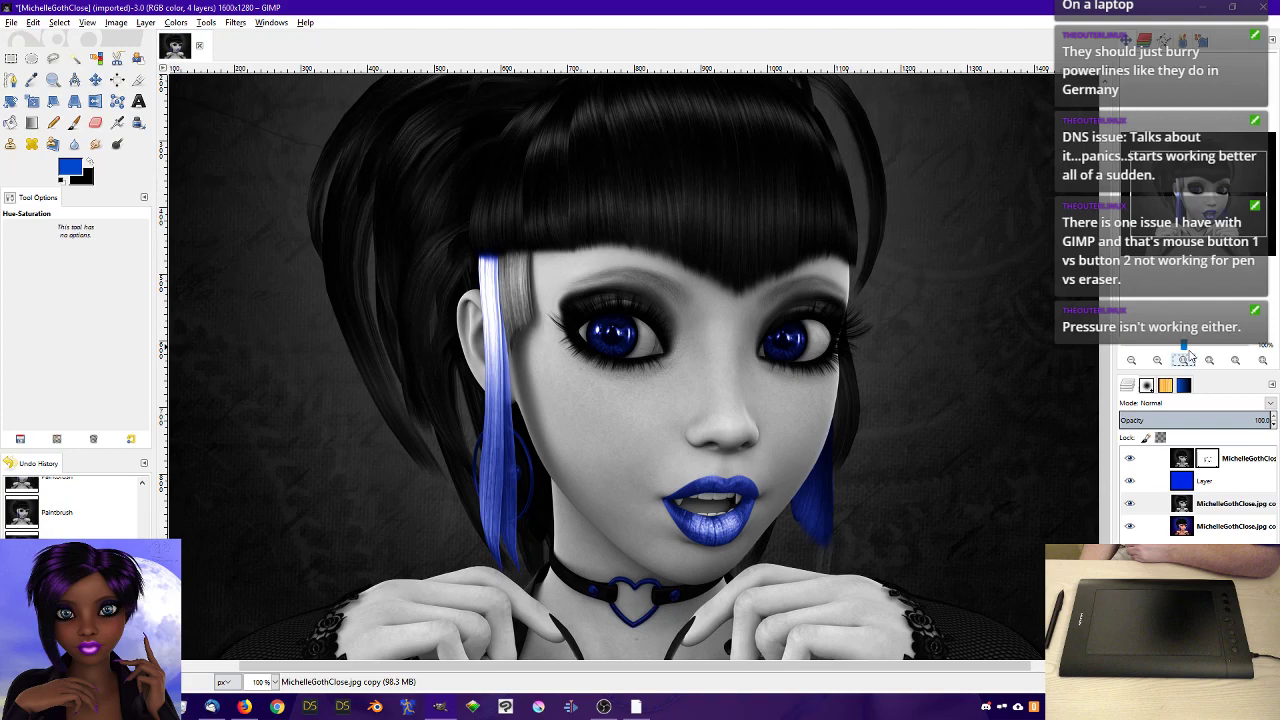
{"action": "triple_click", "coordinate": [1158, 361]}
{"action": "left_click_drag", "start_coordinate": [1198, 193], "coordinate": [1196, 188]}
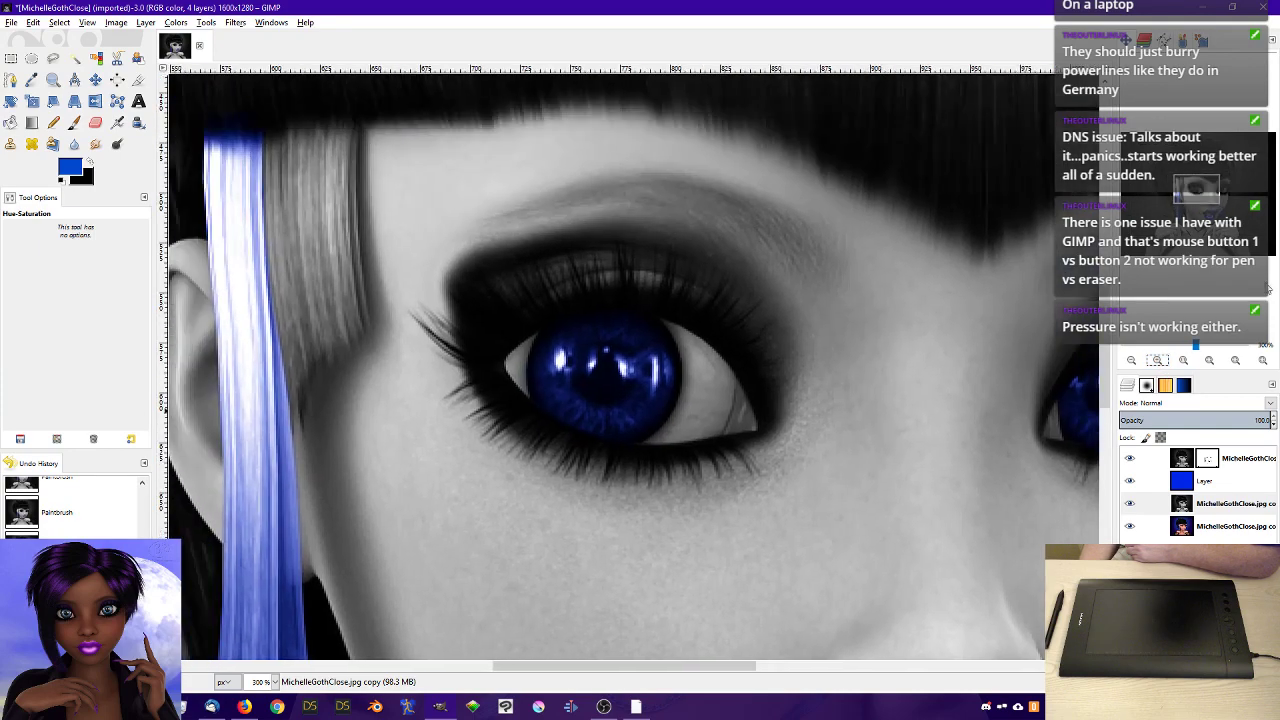
{"action": "left_click", "coordinate": [1131, 460]}
{"action": "left_click", "coordinate": [1131, 481]}
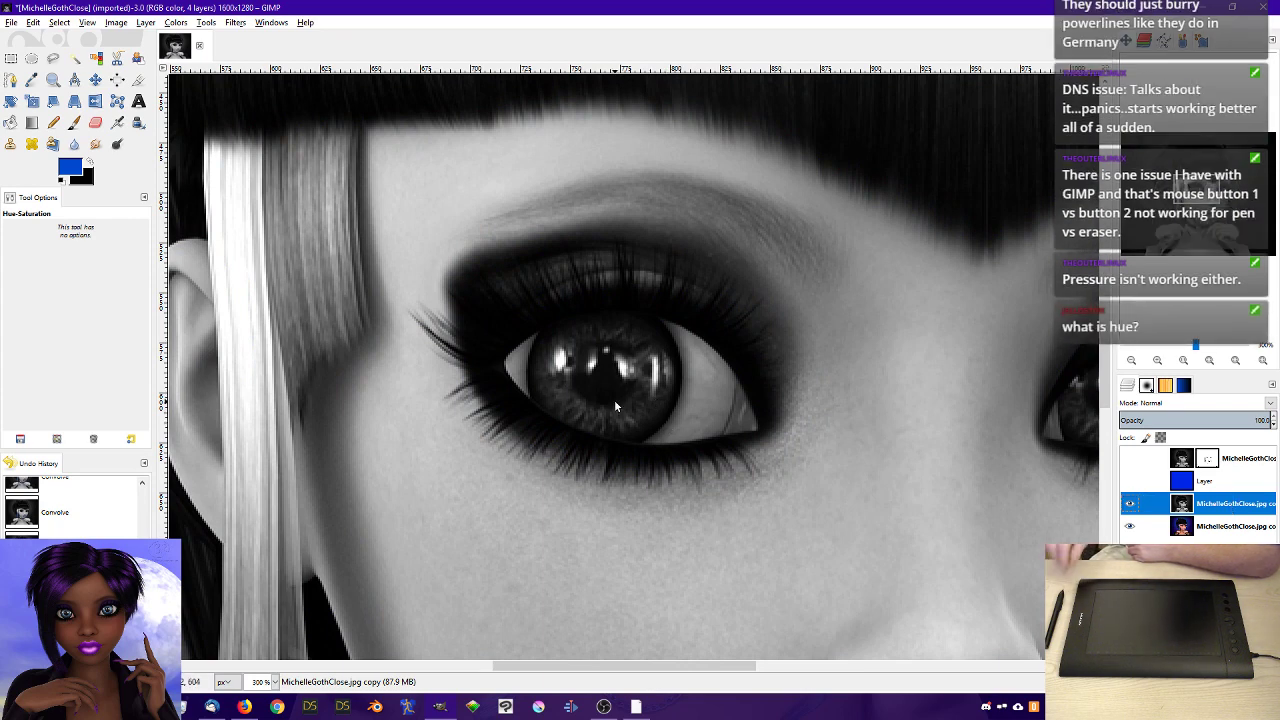
- Lighten the iris of the left-hand eye on the greyscale copy with a white Paintbrush at size 10 and about 12 opacity
{"action": "left_click", "coordinate": [72, 170]}
{"action": "left_click", "coordinate": [174, 315]}
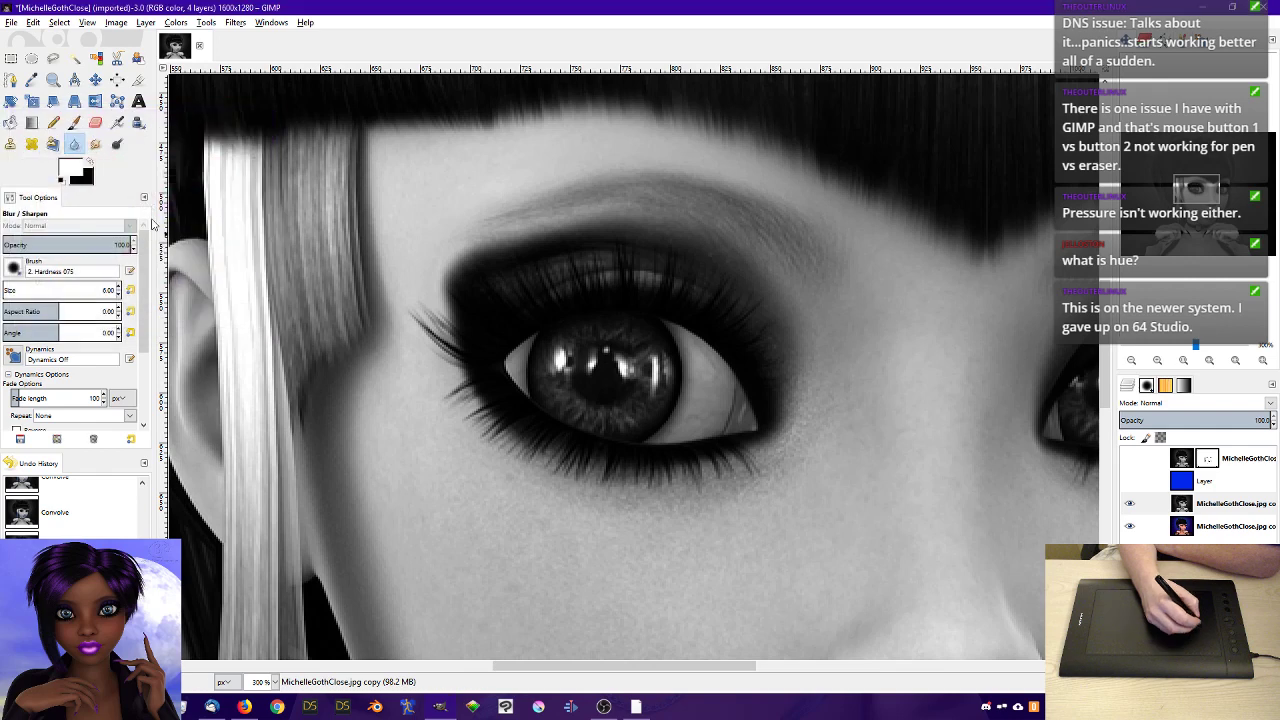
{"action": "left_click", "coordinate": [74, 122]}
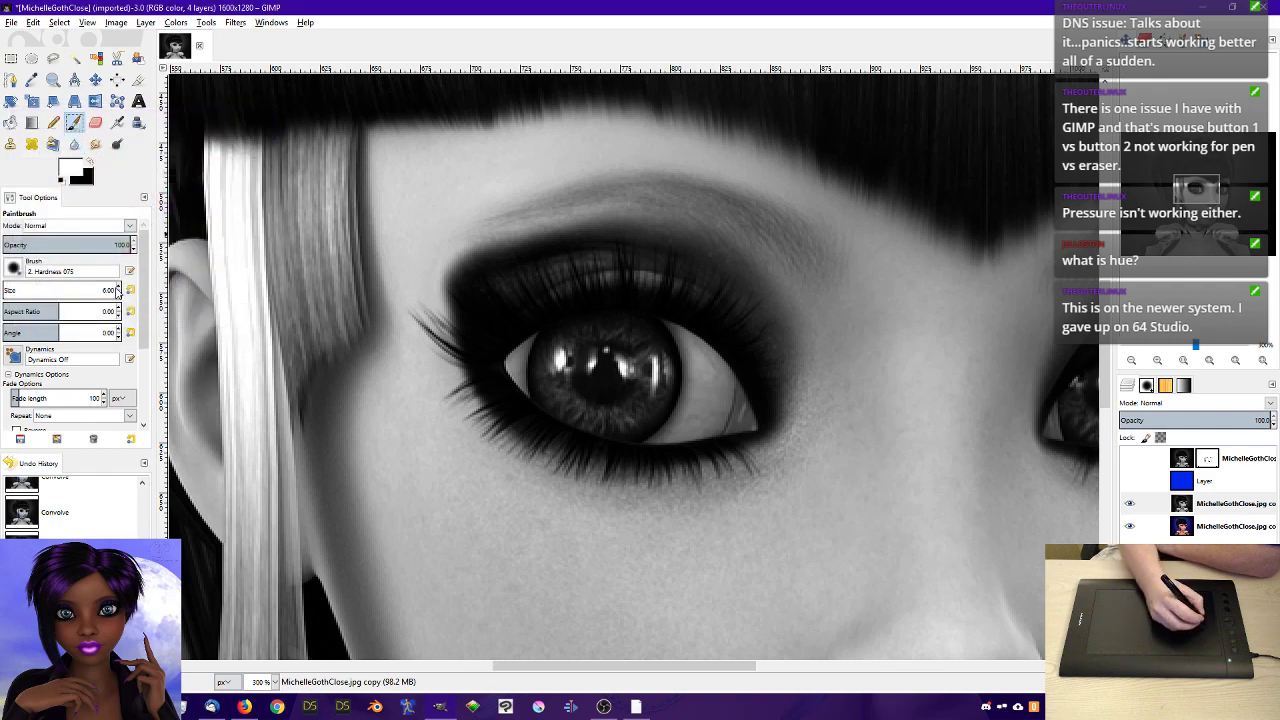
{"action": "left_click_drag", "start_coordinate": [27, 245], "coordinate": [19, 245]}
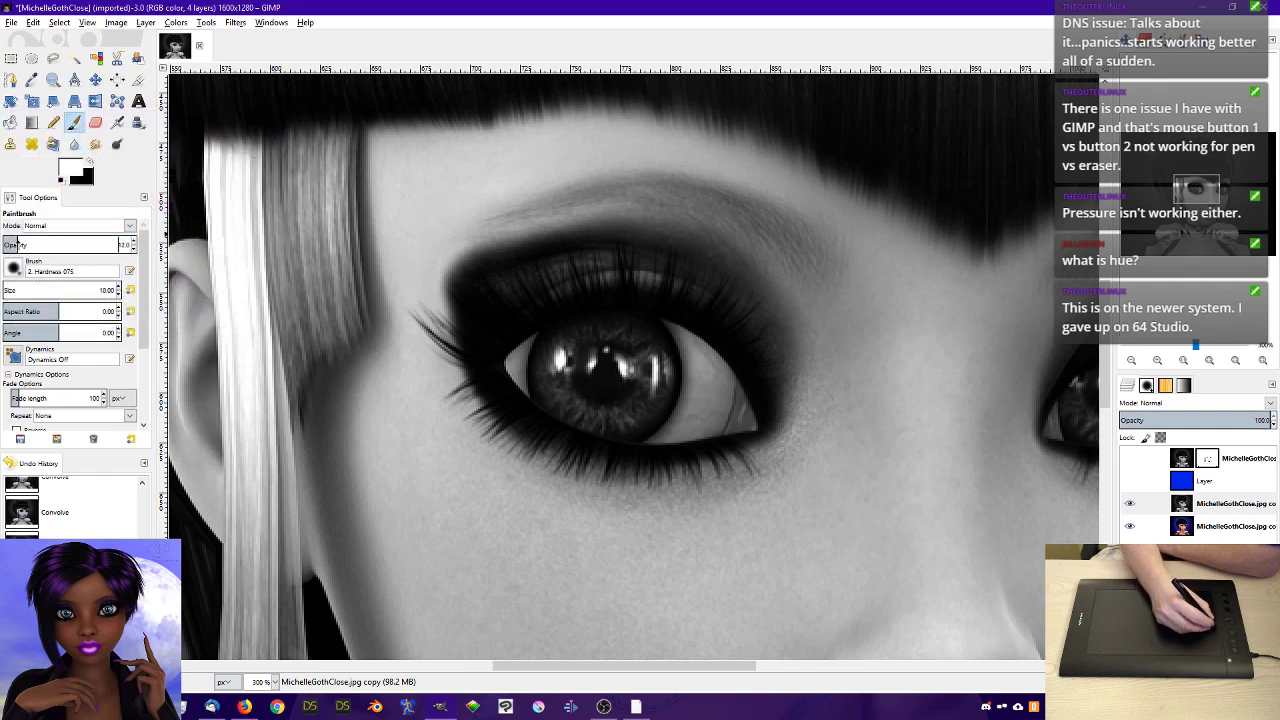
{"action": "mouse_move", "coordinate": [581, 321]}
{"action": "left_mouse_down"}
{"action": "mouse_move", "coordinate": [546, 357]}
{"action": "mouse_move", "coordinate": [569, 377]}
{"action": "left_mouse_up"}
{"action": "mouse_move", "coordinate": [560, 406]}
{"action": "left_mouse_down"}
{"action": "mouse_move", "coordinate": [607, 419]}
{"action": "mouse_move", "coordinate": [589, 423]}
{"action": "mouse_move", "coordinate": [645, 415]}
{"action": "mouse_move", "coordinate": [636, 425]}
{"action": "mouse_move", "coordinate": [657, 377]}
{"action": "mouse_move", "coordinate": [653, 413]}
{"action": "mouse_move", "coordinate": [634, 392]}
{"action": "mouse_move", "coordinate": [619, 402]}
{"action": "mouse_move", "coordinate": [633, 382]}
{"action": "mouse_move", "coordinate": [624, 365]}
{"action": "mouse_move", "coordinate": [597, 385]}
{"action": "mouse_move", "coordinate": [601, 360]}
{"action": "mouse_move", "coordinate": [587, 354]}
{"action": "mouse_move", "coordinate": [627, 356]}
{"action": "mouse_move", "coordinate": [592, 388]}
{"action": "mouse_move", "coordinate": [573, 387]}
{"action": "mouse_move", "coordinate": [565, 355]}
{"action": "left_mouse_up"}
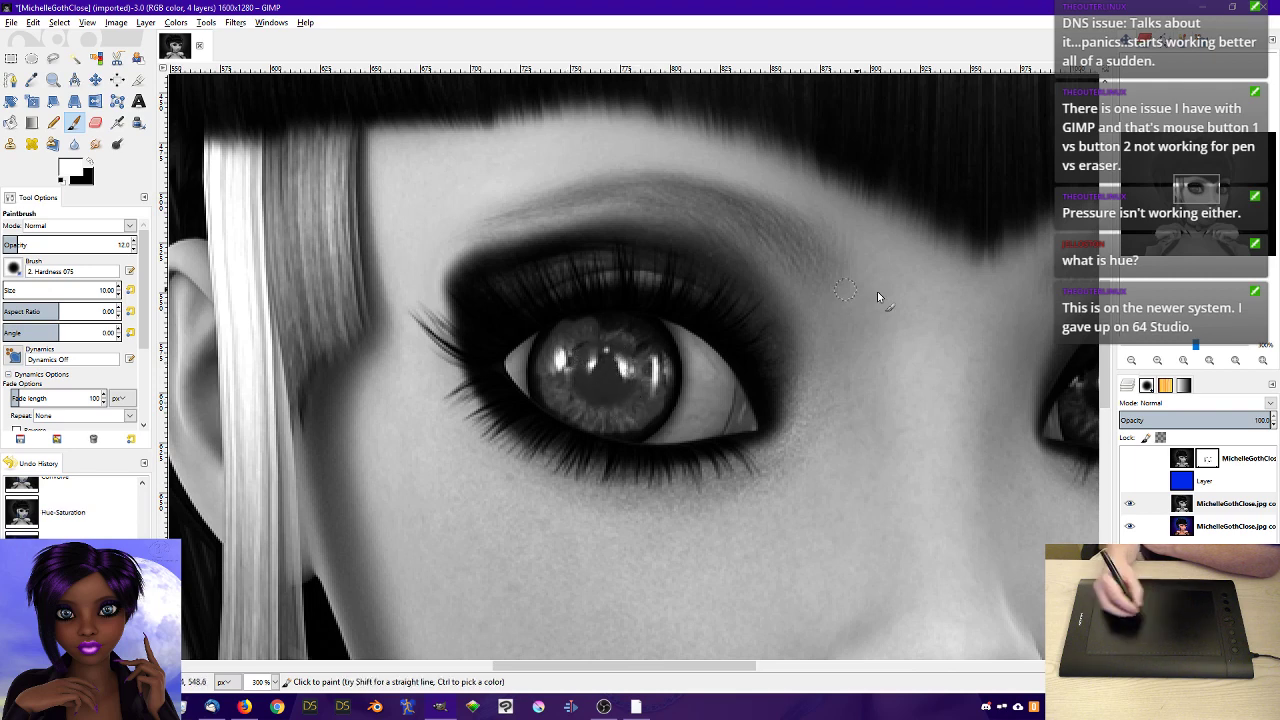
- Show the blue fill layer and the masked layer again, and undo the white brushwork on the iris
{"action": "left_click", "coordinate": [1130, 480]}
{"action": "left_click", "coordinate": [1130, 458]}
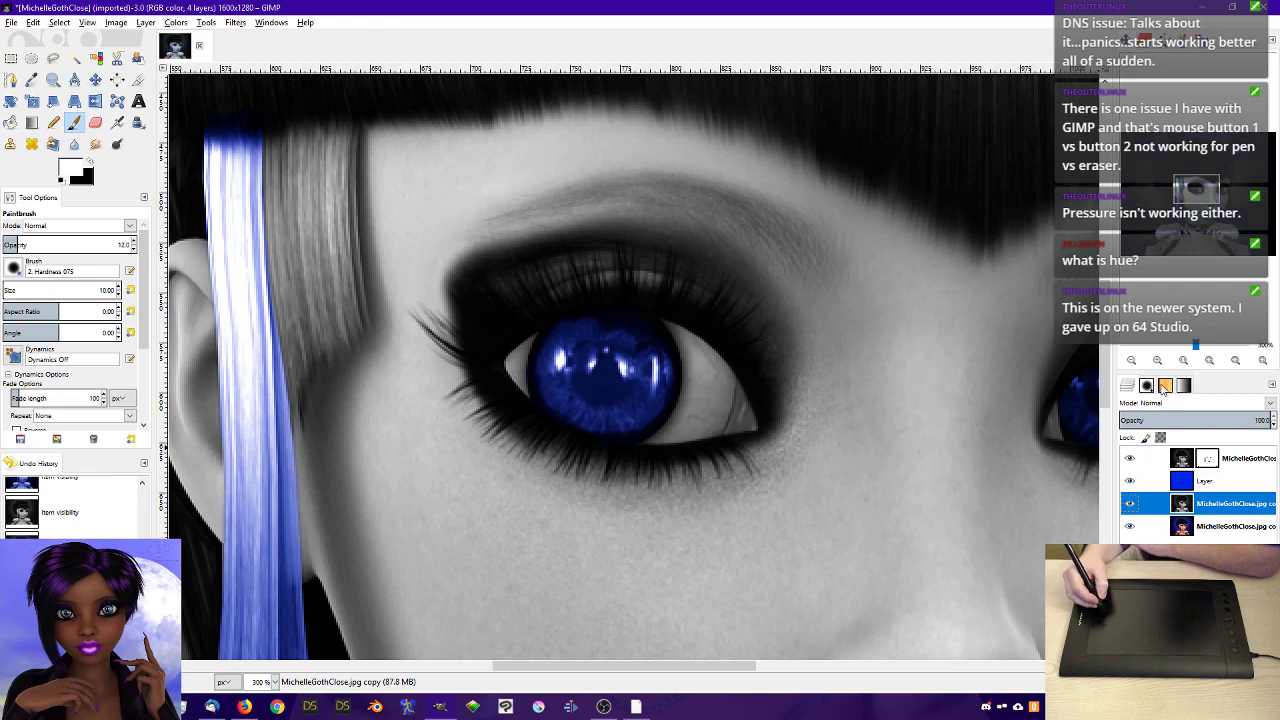
{"action": "left_click_drag", "start_coordinate": [1198, 197], "coordinate": [1205, 198]}
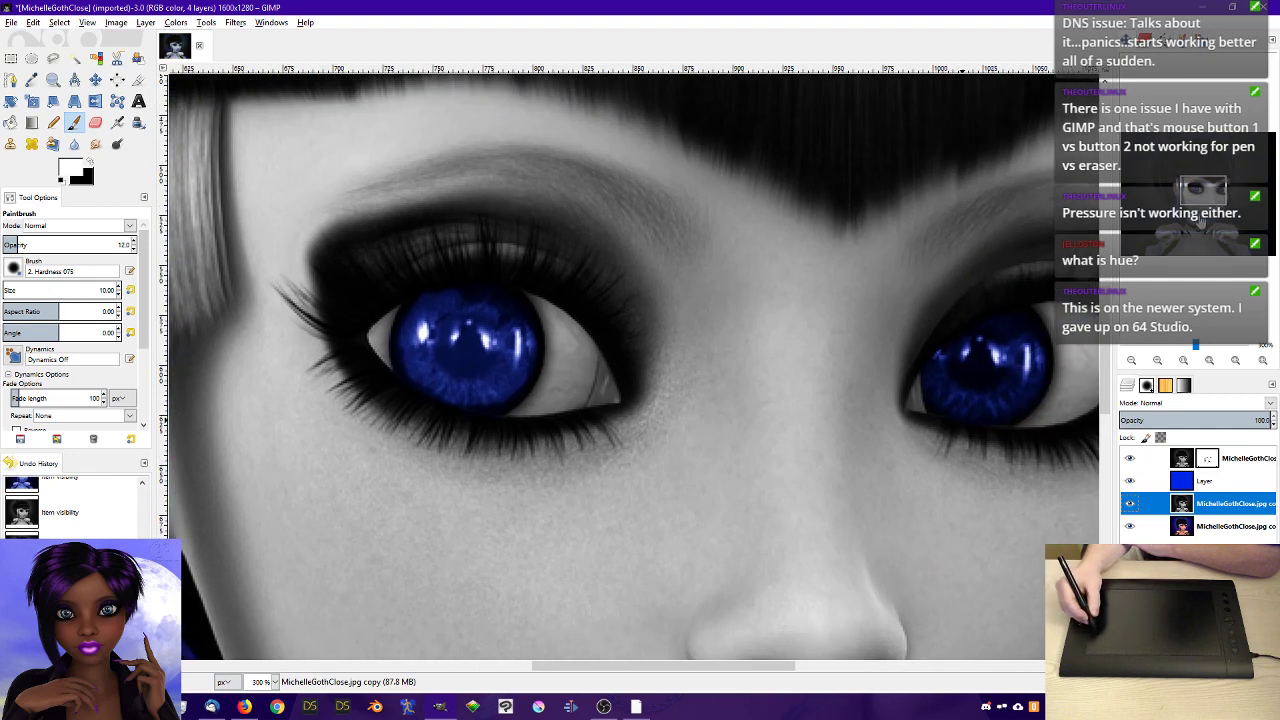
{"action": "left_click", "coordinate": [1130, 458]}
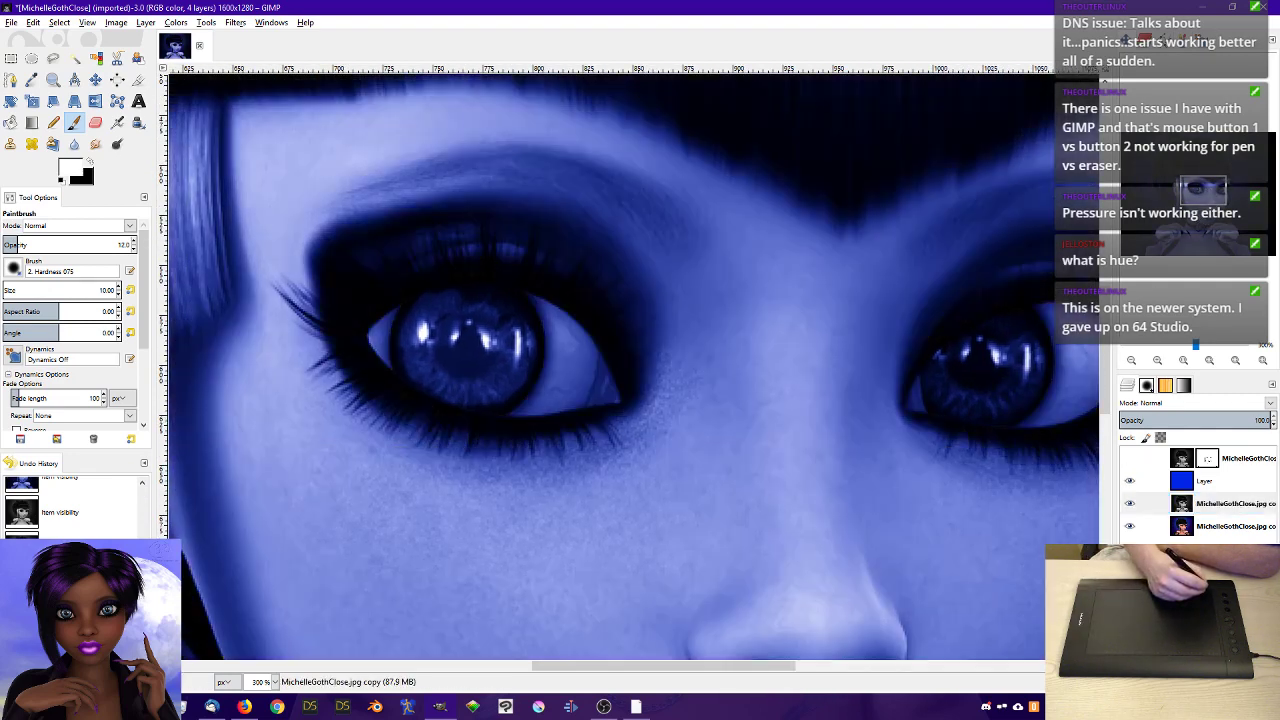
{"action": "left_click", "coordinate": [1130, 480]}
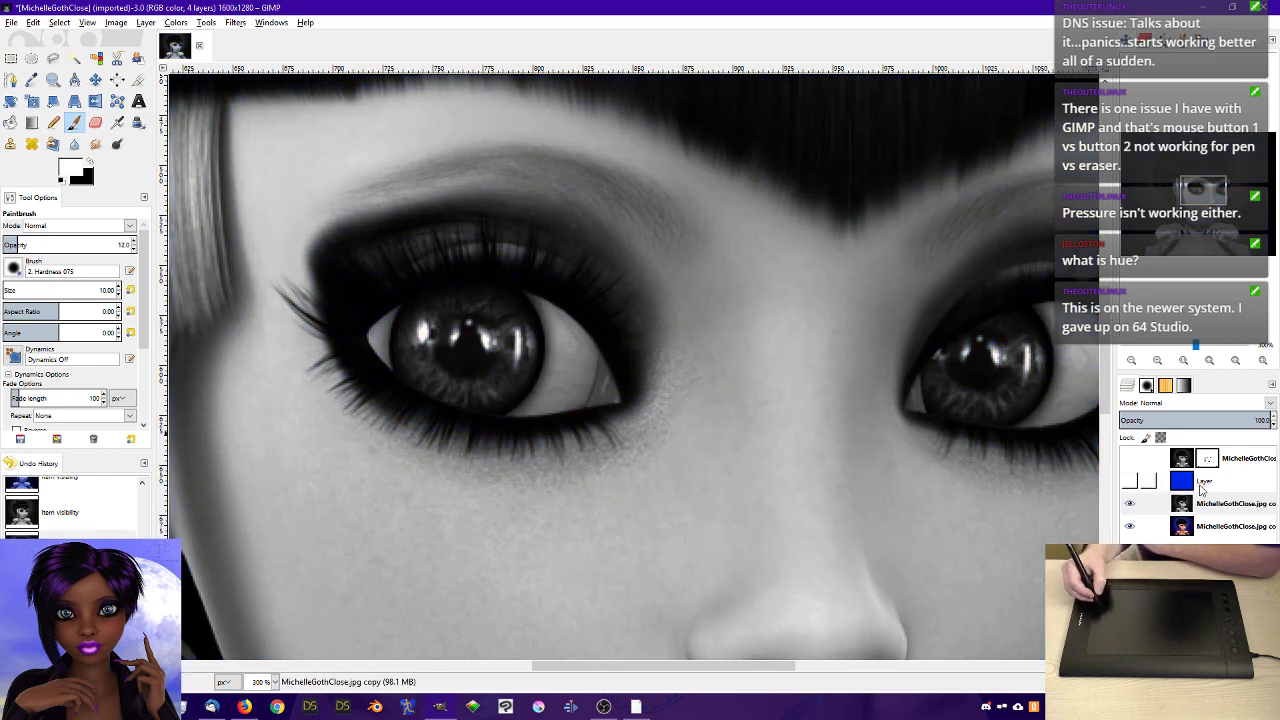
{"action": "left_click", "coordinate": [1130, 481]}
{"action": "left_click", "coordinate": [1130, 458]}
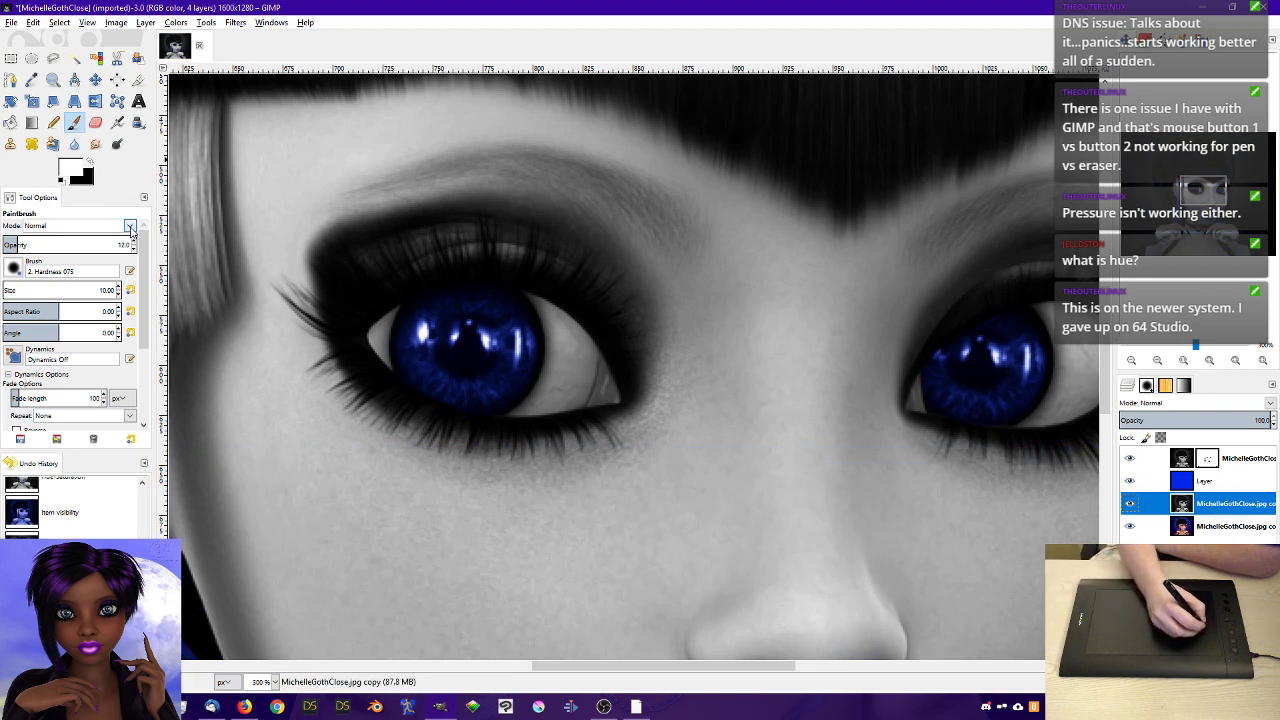
- Try lightening the left-hand iris on the greyscale copy with the white Paintbrush in Screen mode, and undo the strokes
{"action": "left_click", "coordinate": [130, 226]}
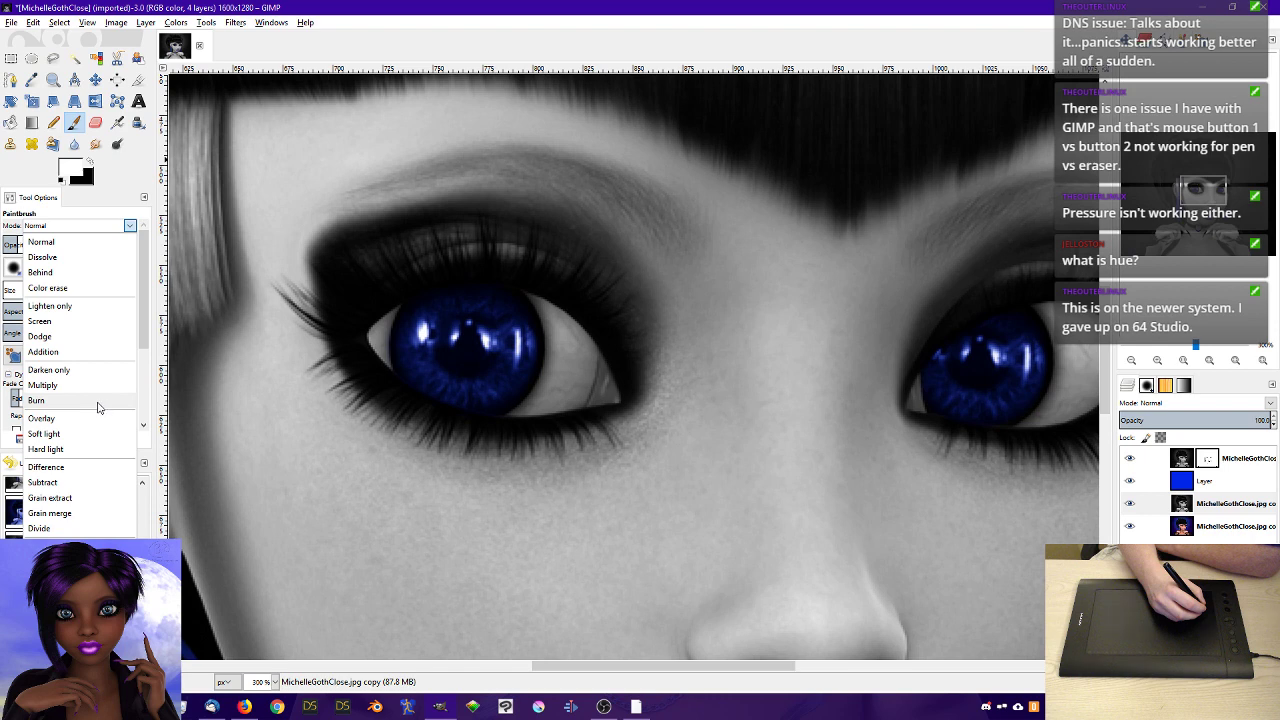
{"action": "left_click", "coordinate": [84, 321]}
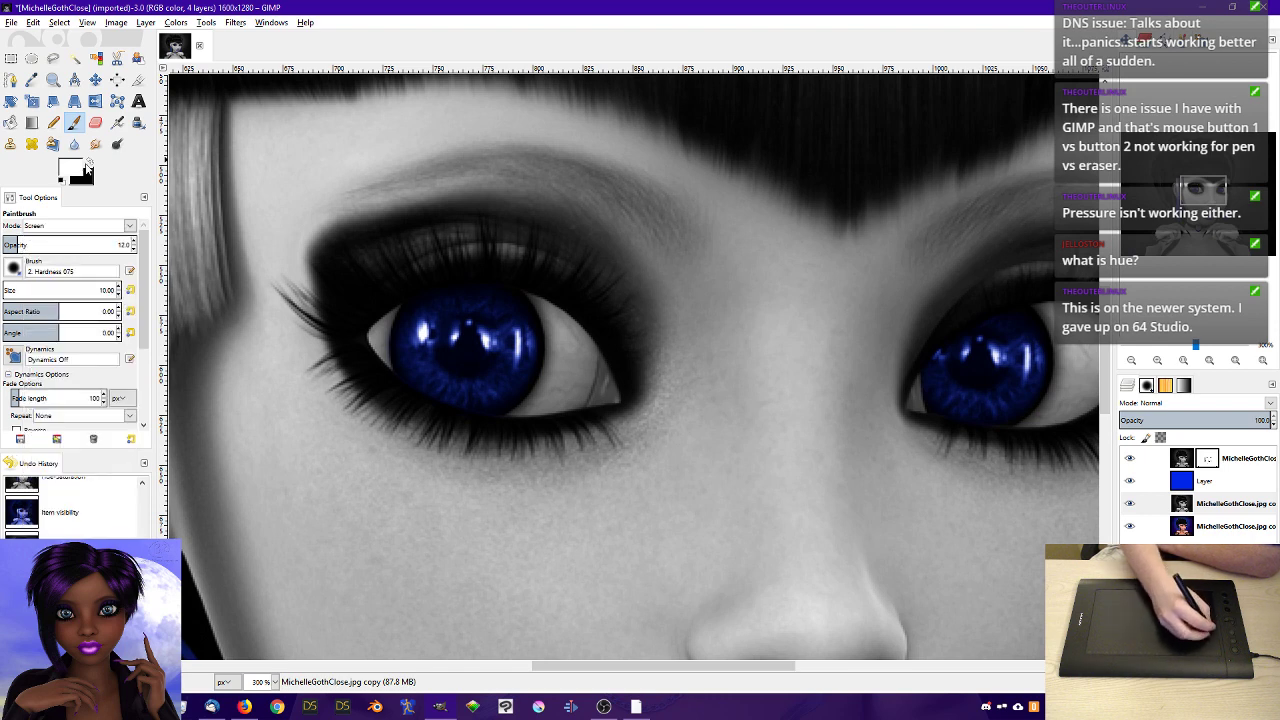
{"action": "left_click", "coordinate": [1220, 506]}
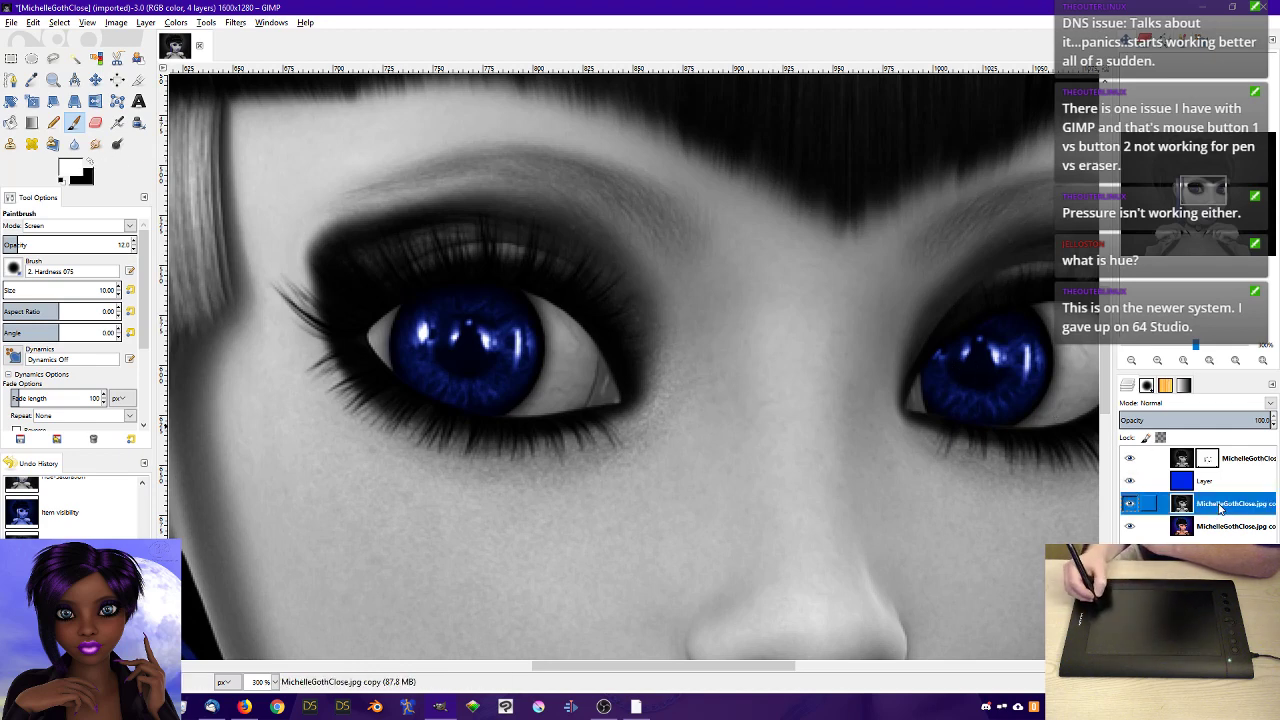
{"action": "mouse_move", "coordinate": [426, 318]}
{"action": "left_mouse_down"}
{"action": "mouse_move", "coordinate": [452, 398]}
{"action": "mouse_move", "coordinate": [502, 392]}
{"action": "mouse_move", "coordinate": [487, 385]}
{"action": "mouse_move", "coordinate": [521, 344]}
{"action": "mouse_move", "coordinate": [491, 406]}
{"action": "mouse_move", "coordinate": [530, 358]}
{"action": "mouse_move", "coordinate": [520, 324]}
{"action": "mouse_move", "coordinate": [507, 337]}
{"action": "mouse_move", "coordinate": [511, 317]}
{"action": "mouse_move", "coordinate": [454, 309]}
{"action": "mouse_move", "coordinate": [508, 300]}
{"action": "mouse_move", "coordinate": [534, 346]}
{"action": "mouse_move", "coordinate": [492, 295]}
{"action": "mouse_move", "coordinate": [442, 300]}
{"action": "mouse_move", "coordinate": [452, 292]}
{"action": "mouse_move", "coordinate": [408, 311]}
{"action": "mouse_move", "coordinate": [400, 365]}
{"action": "left_mouse_up"}
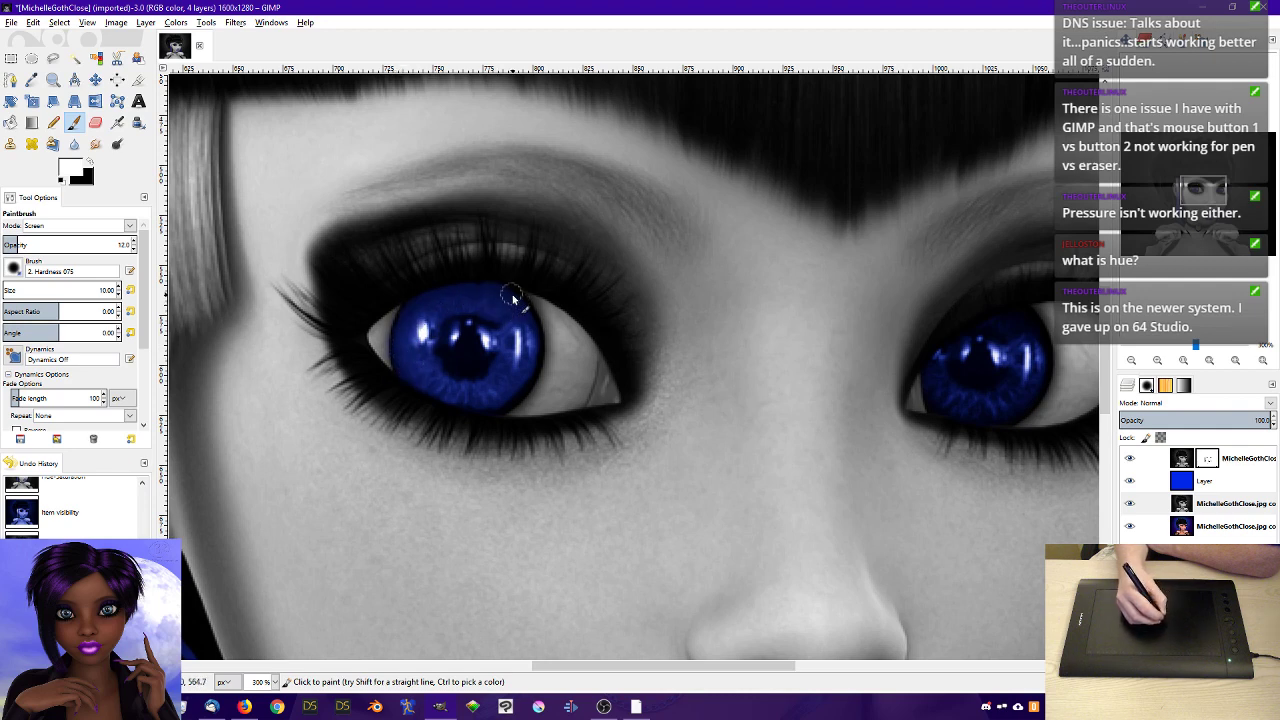
{"action": "left_click", "coordinate": [1186, 358]}
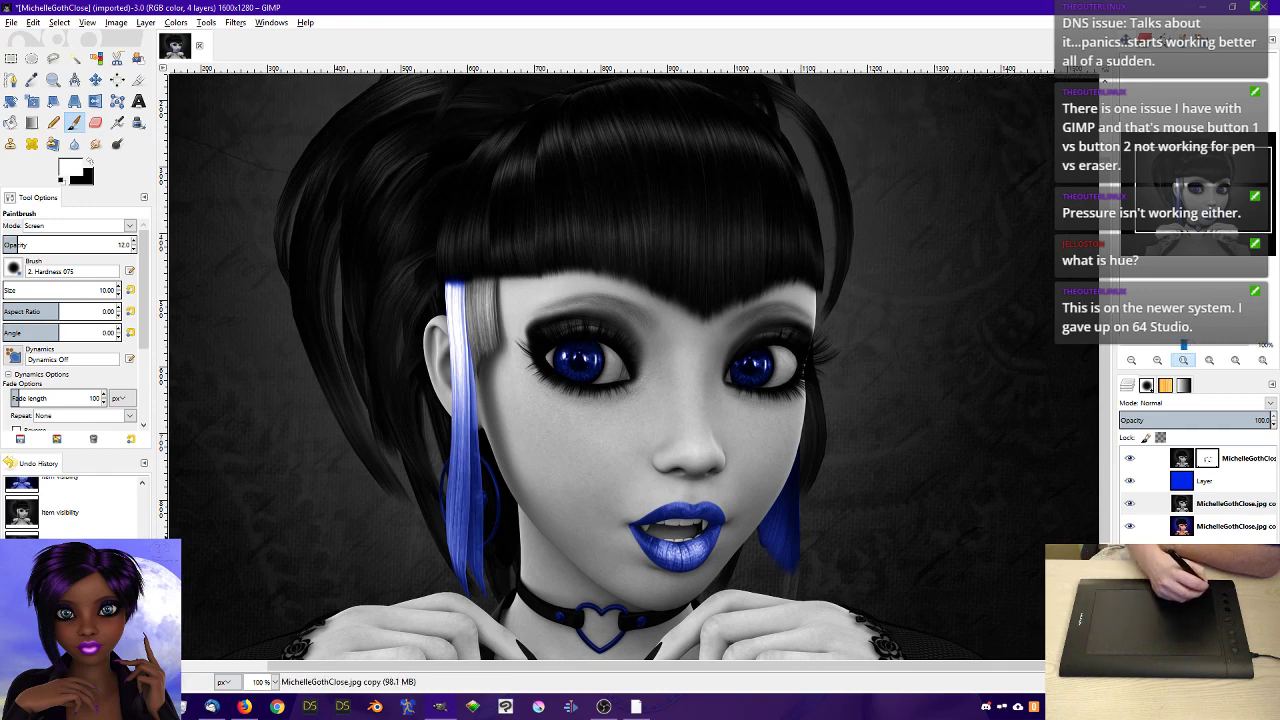
{"action": "left_click_drag", "start_coordinate": [261, 441], "coordinate": [197, 432]}
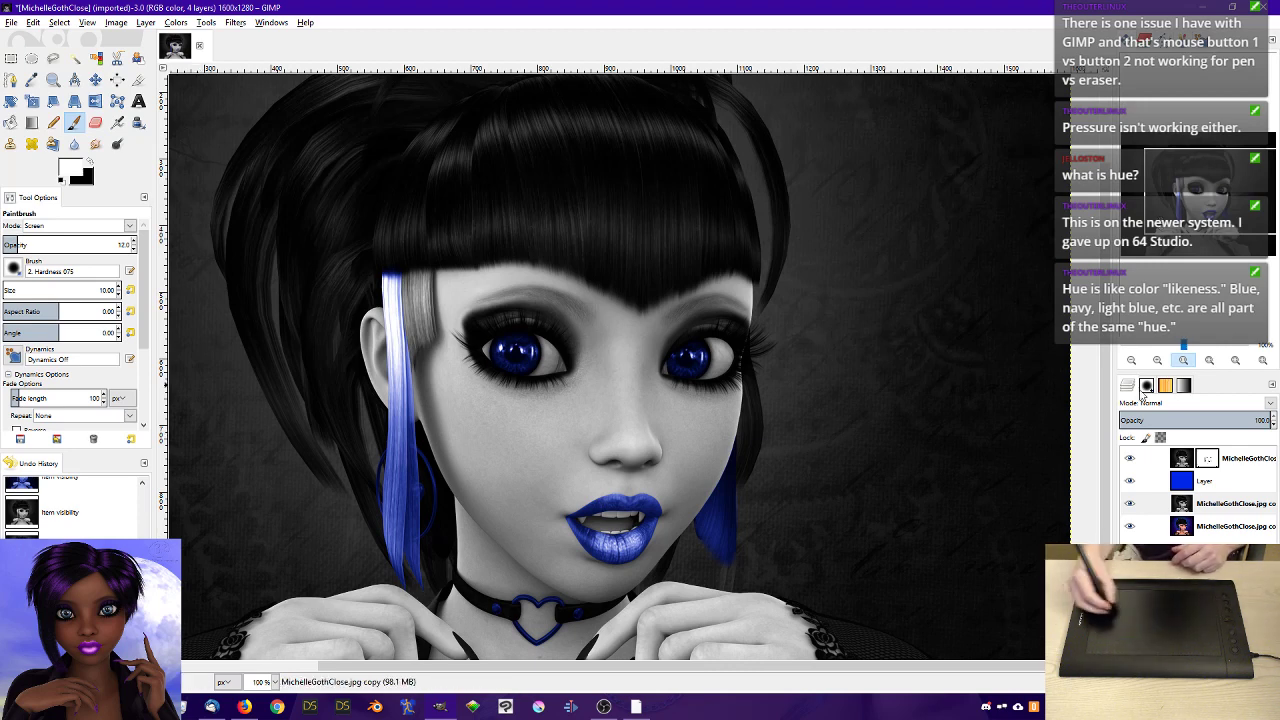
- Hide the masked layer and shift the blue fill layer's hue to 62 with Hue-Saturation
{"action": "left_click", "coordinate": [1131, 458]}
{"action": "left_click", "coordinate": [1181, 496]}
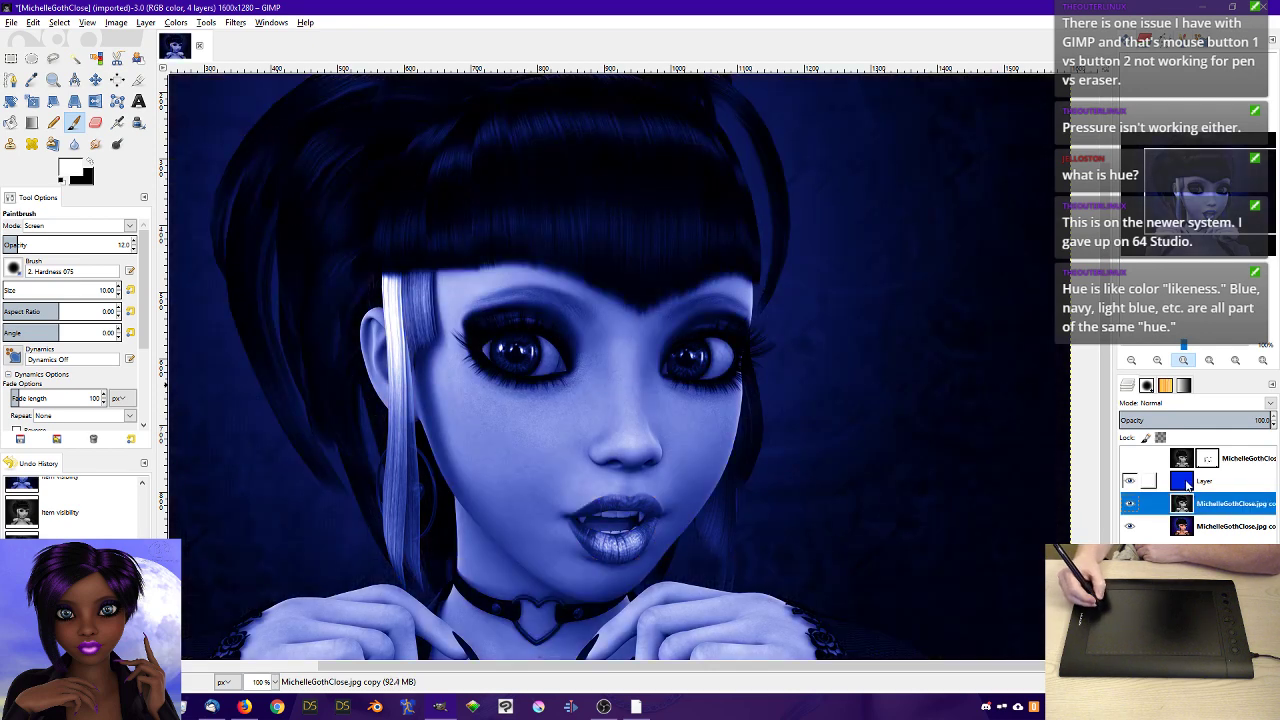
{"action": "left_click", "coordinate": [1190, 482]}
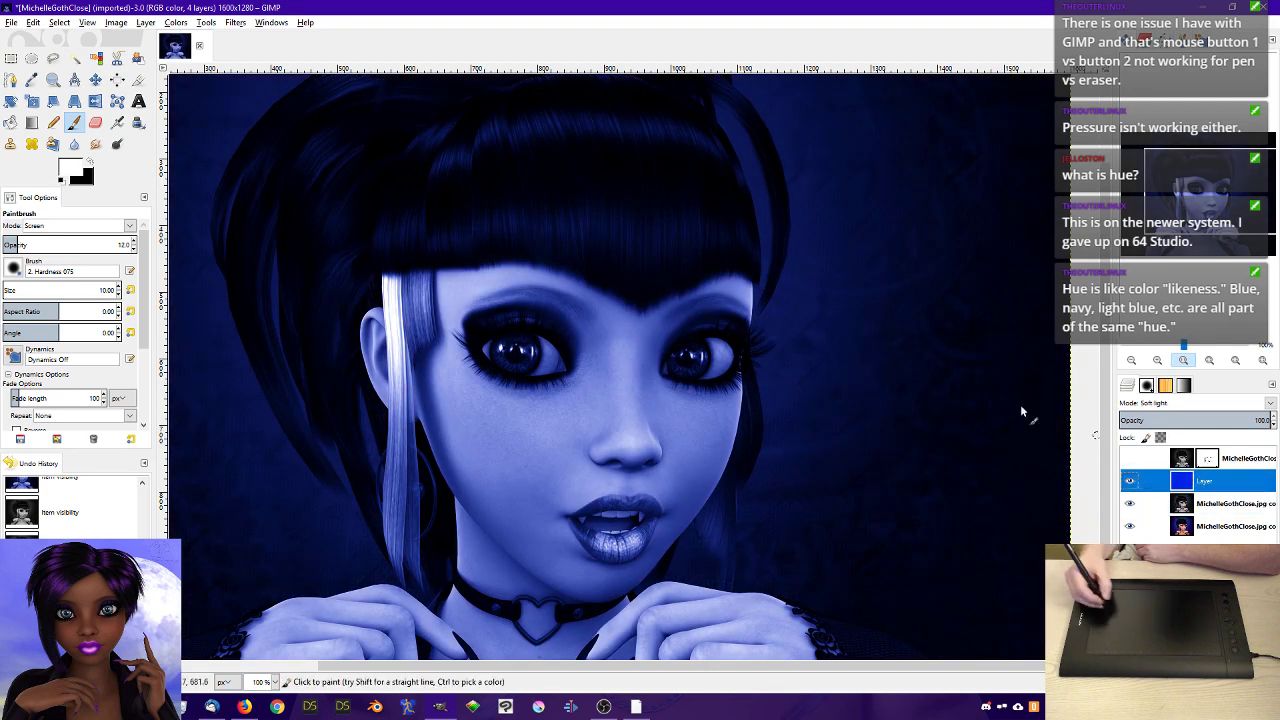
{"action": "left_click", "coordinate": [206, 22]}
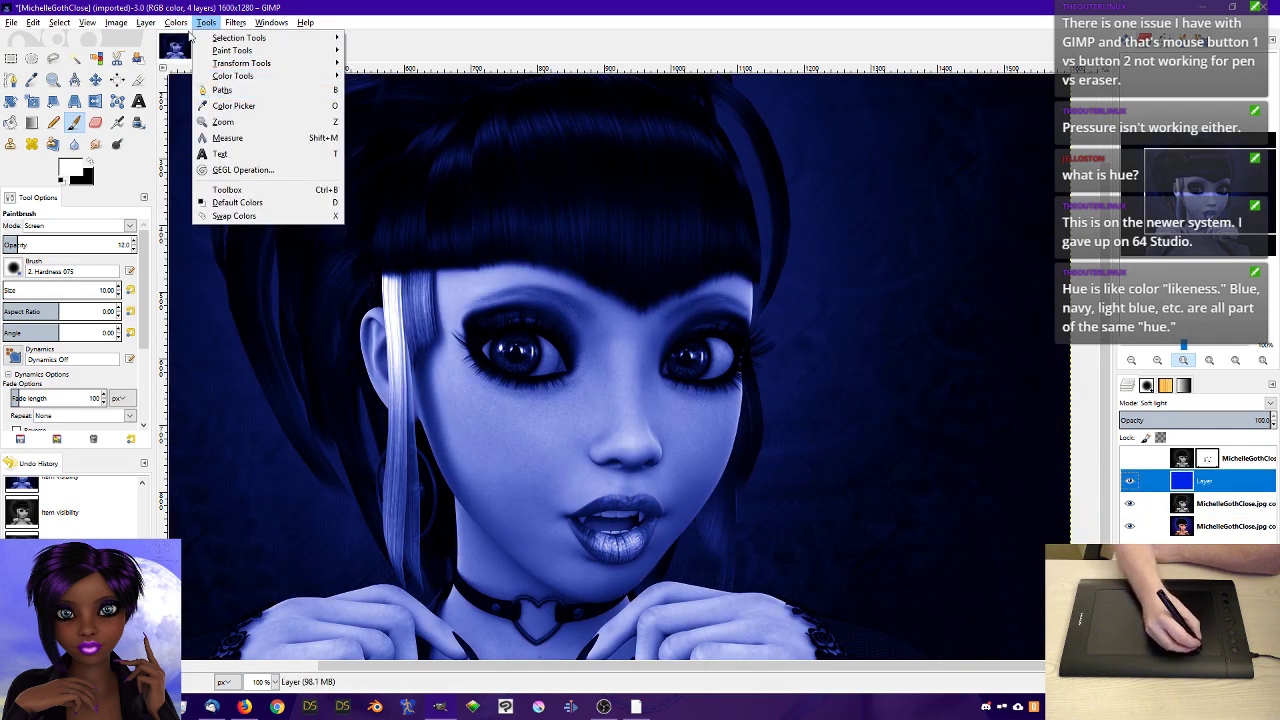
{"action": "mouse_move", "coordinate": [175, 22]}
{"action": "left_click", "coordinate": [232, 51]}
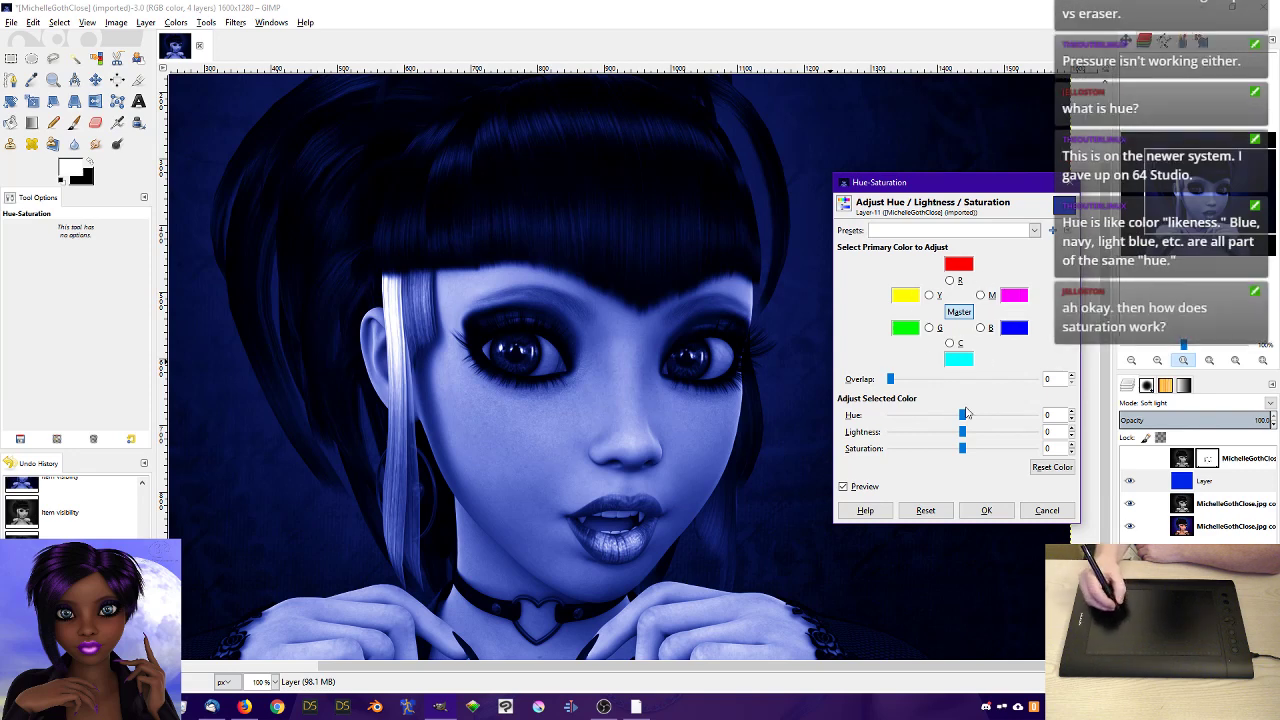
{"action": "left_click_drag", "start_coordinate": [962, 416], "coordinate": [988, 418]}
{"action": "left_click_drag", "start_coordinate": [990, 417], "coordinate": [987, 414]}
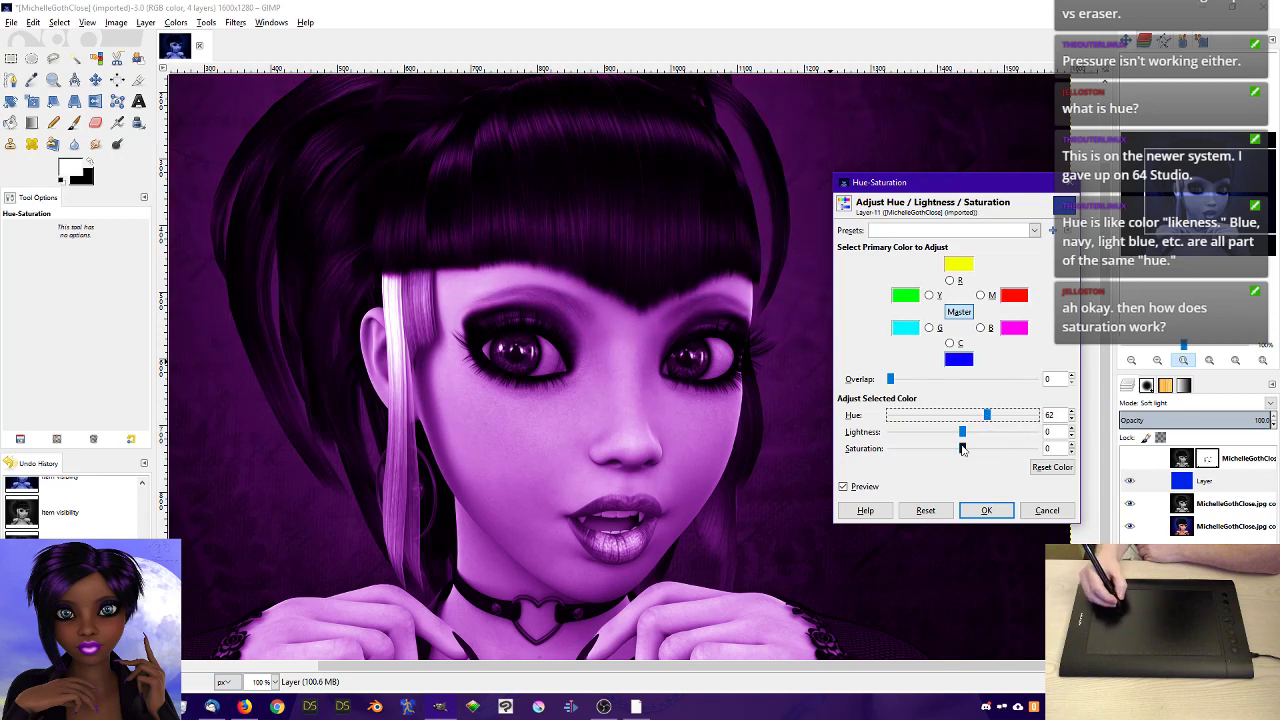
- Try a saturation of -52 and a lightness of -30 on the fill layer, and return both to 0
{"action": "left_click_drag", "start_coordinate": [963, 451], "coordinate": [933, 451]}
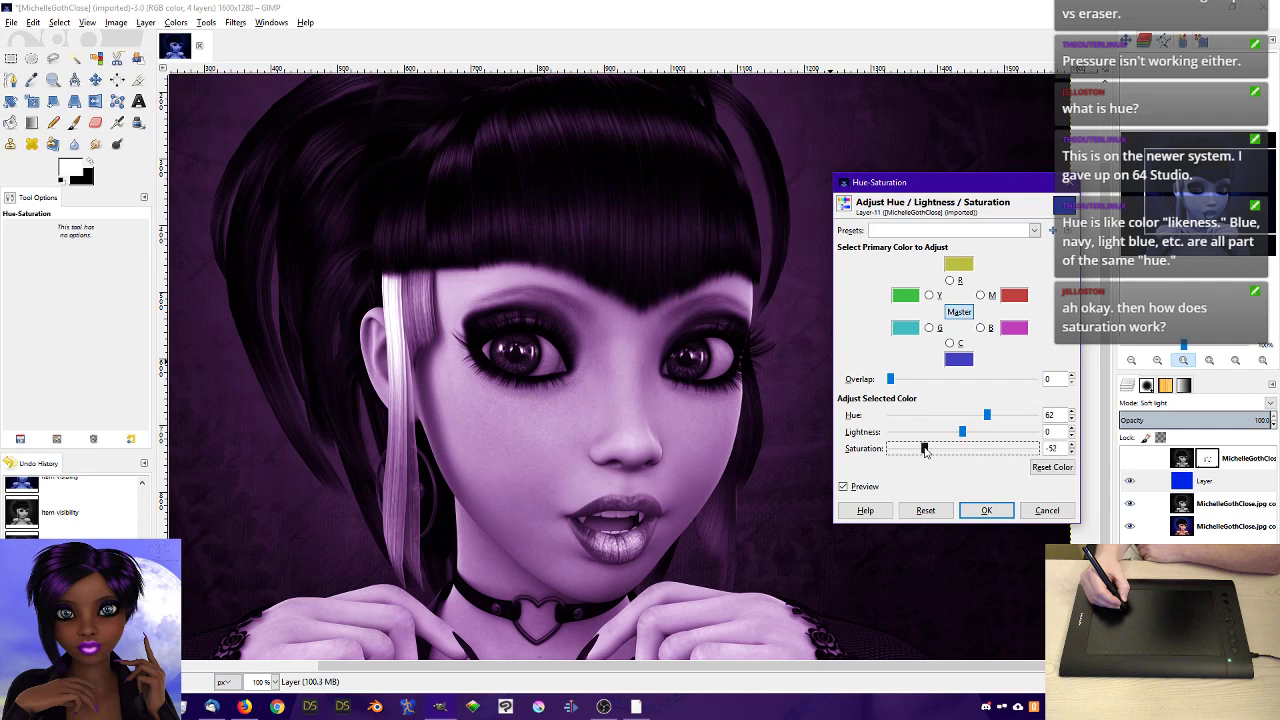
{"action": "mouse_move", "coordinate": [962, 432]}
{"action": "left_mouse_down"}
{"action": "mouse_move", "coordinate": [980, 441]}
{"action": "mouse_move", "coordinate": [942, 436]}
{"action": "left_mouse_up"}
{"action": "left_click", "coordinate": [1058, 448]}
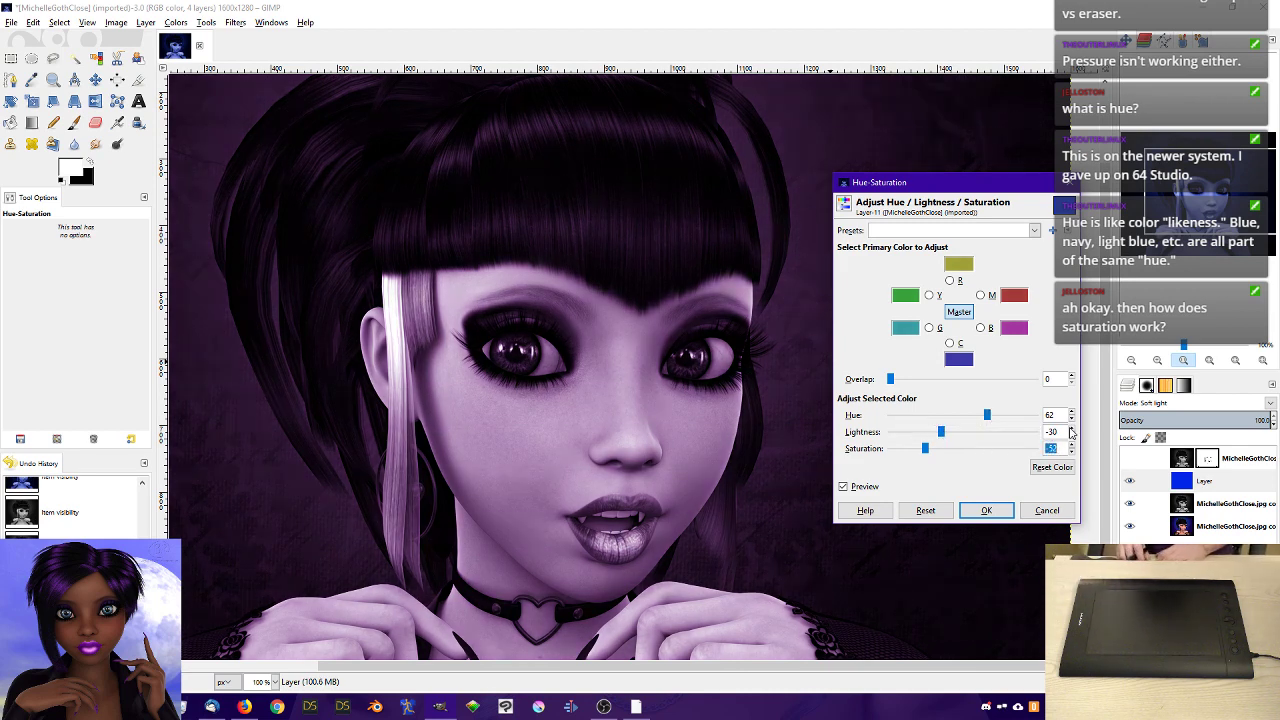
{"action": "type", "text": "0"}
{"action": "key", "text": "Return"}
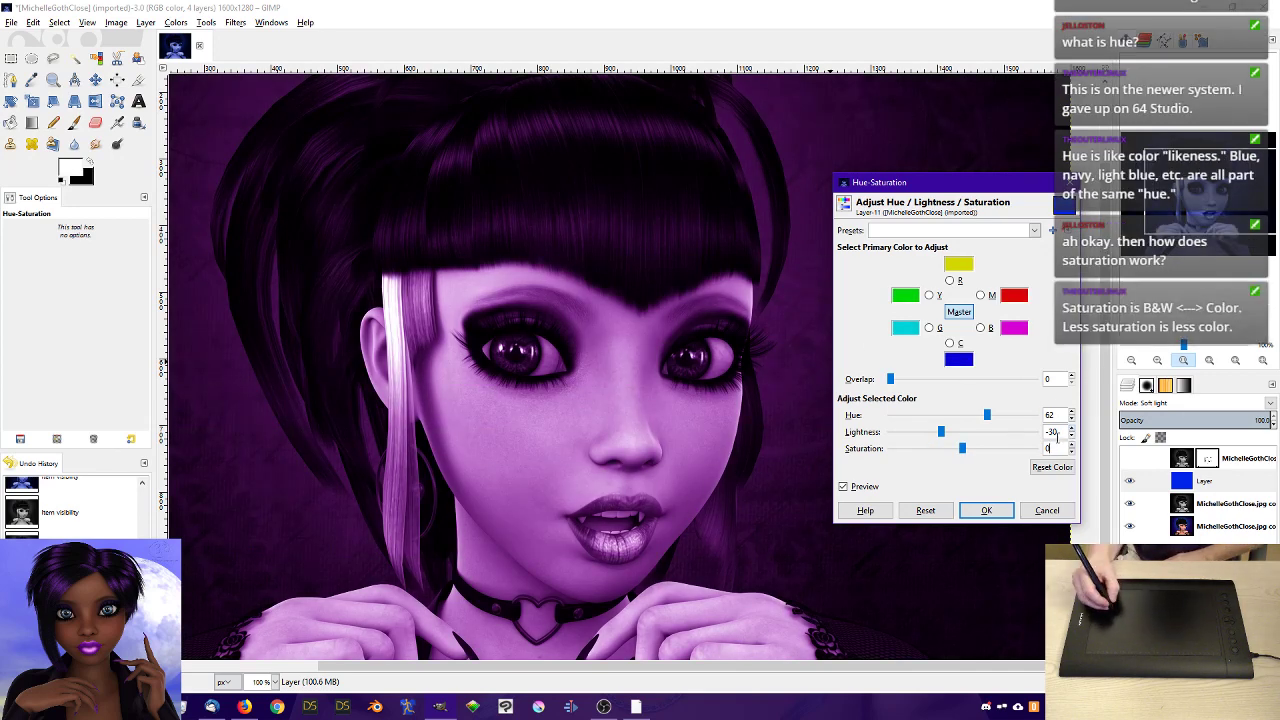
{"action": "type", "text": "0"}
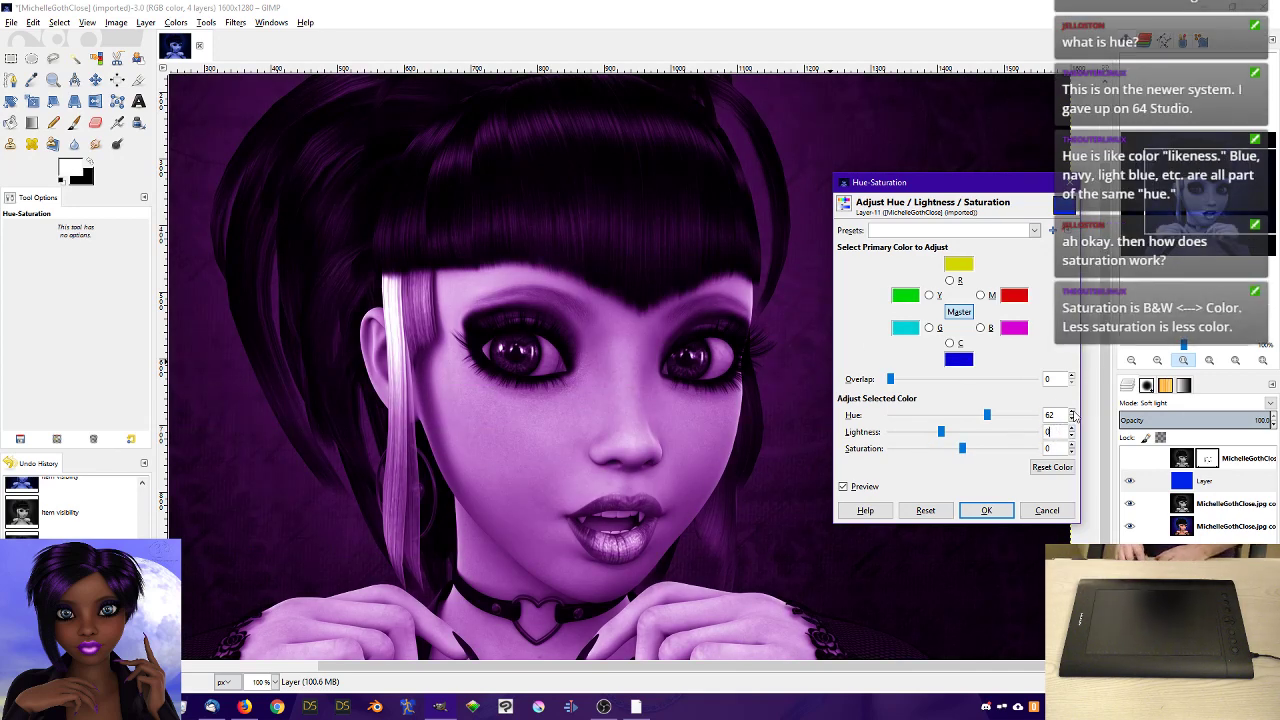
{"action": "key", "text": "Return"}
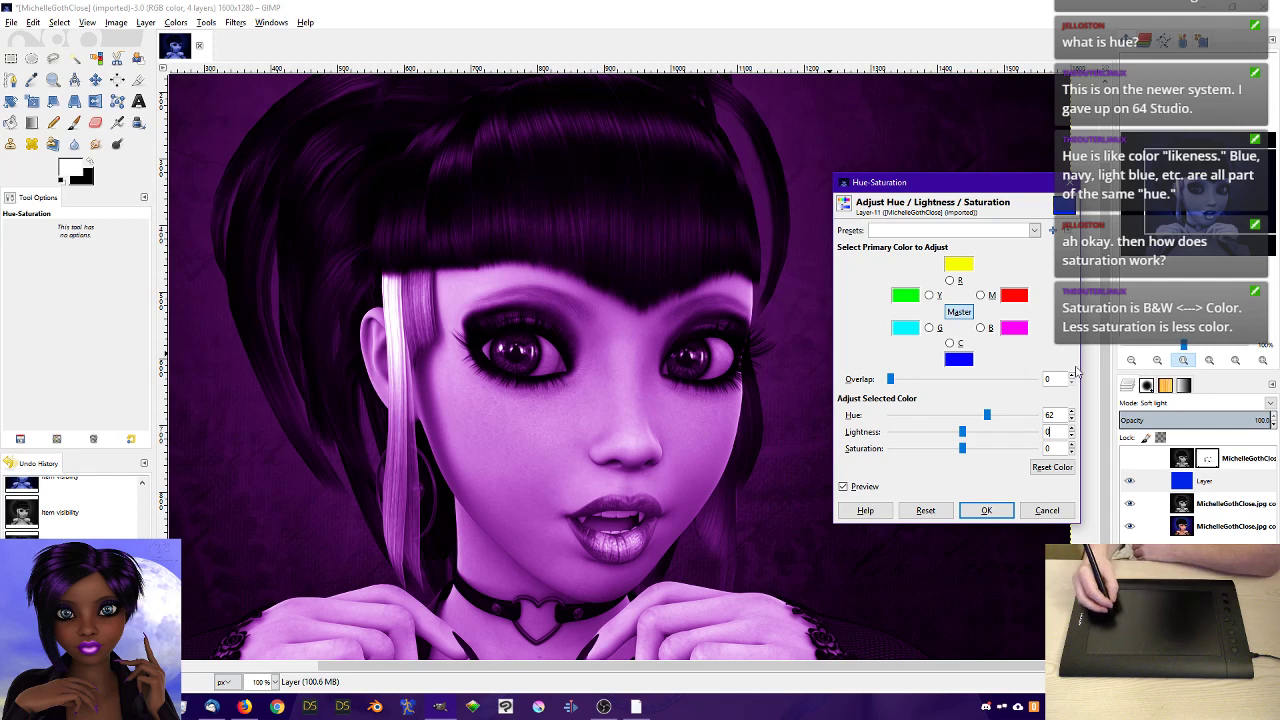
- Apply the Hue-Saturation adjustment and show the masked layer again
{"action": "left_click", "coordinate": [986, 510]}
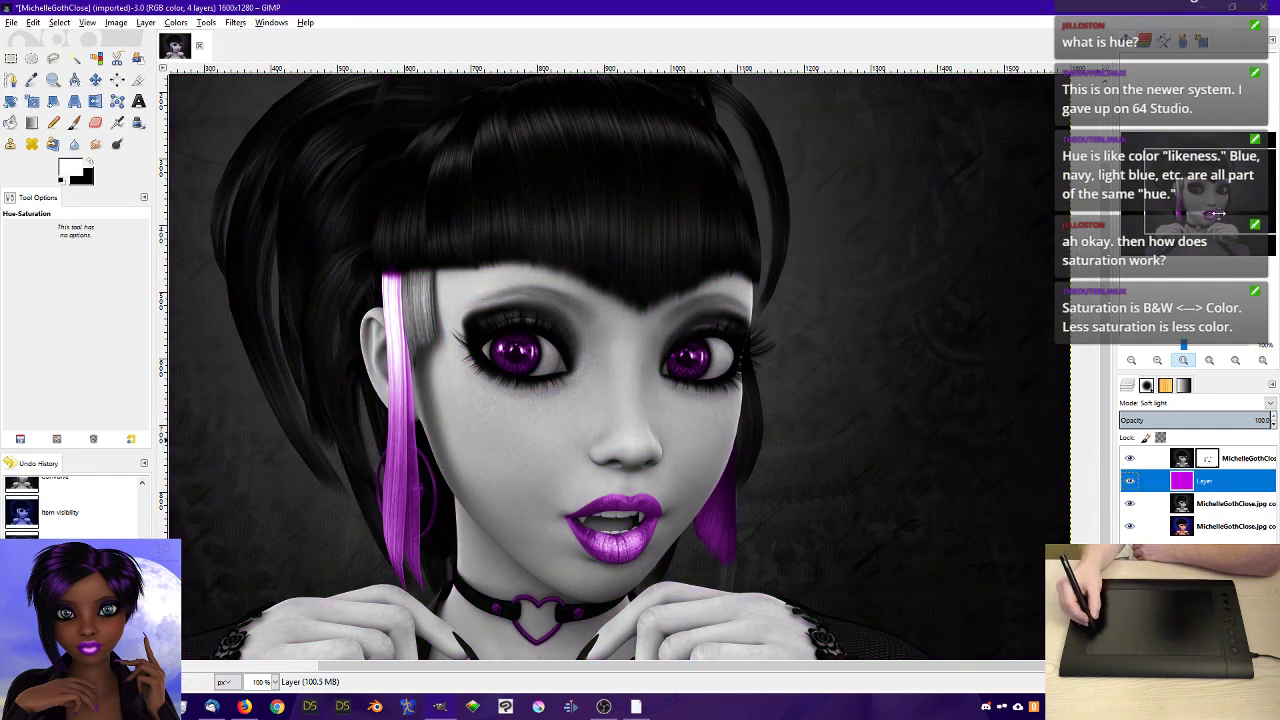
{"action": "mouse_move", "coordinate": [1218, 213]}
{"action": "left_mouse_down"}
{"action": "mouse_move", "coordinate": [1213, 223]}
{"action": "mouse_move", "coordinate": [1209, 203]}
{"action": "mouse_move", "coordinate": [1206, 232]}
{"action": "left_mouse_up"}
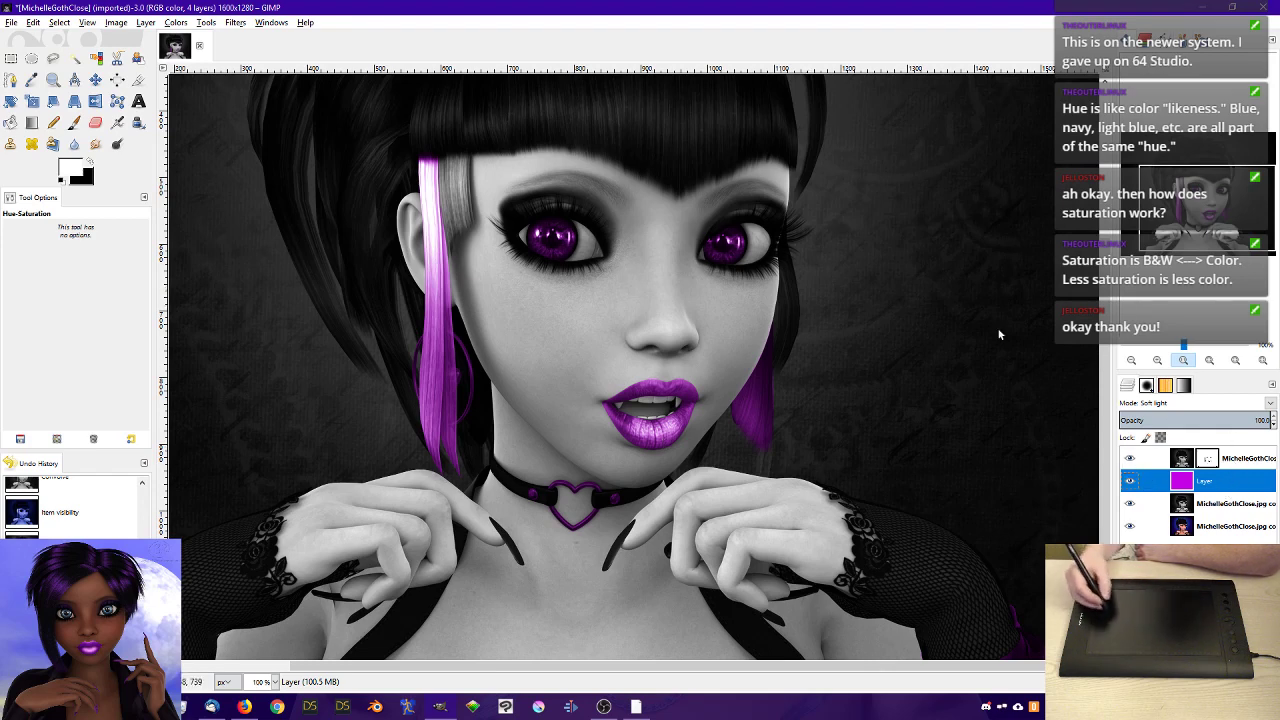
- Try painting the left-hand iris blue on the purple fill layer with the Paintbrush in Normal mode, size 30 and opacity 100, and undo it
{"action": "left_click", "coordinate": [70, 168]}
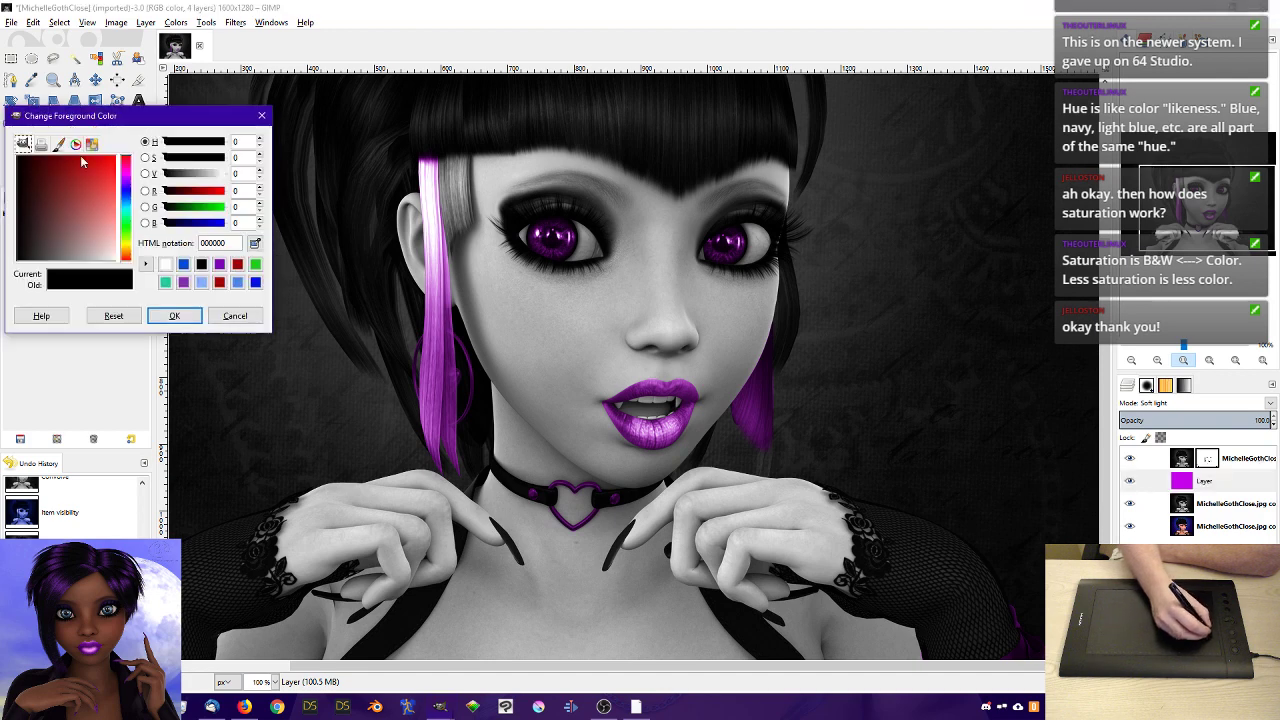
{"action": "left_click", "coordinate": [184, 265]}
{"action": "left_click", "coordinate": [174, 315]}
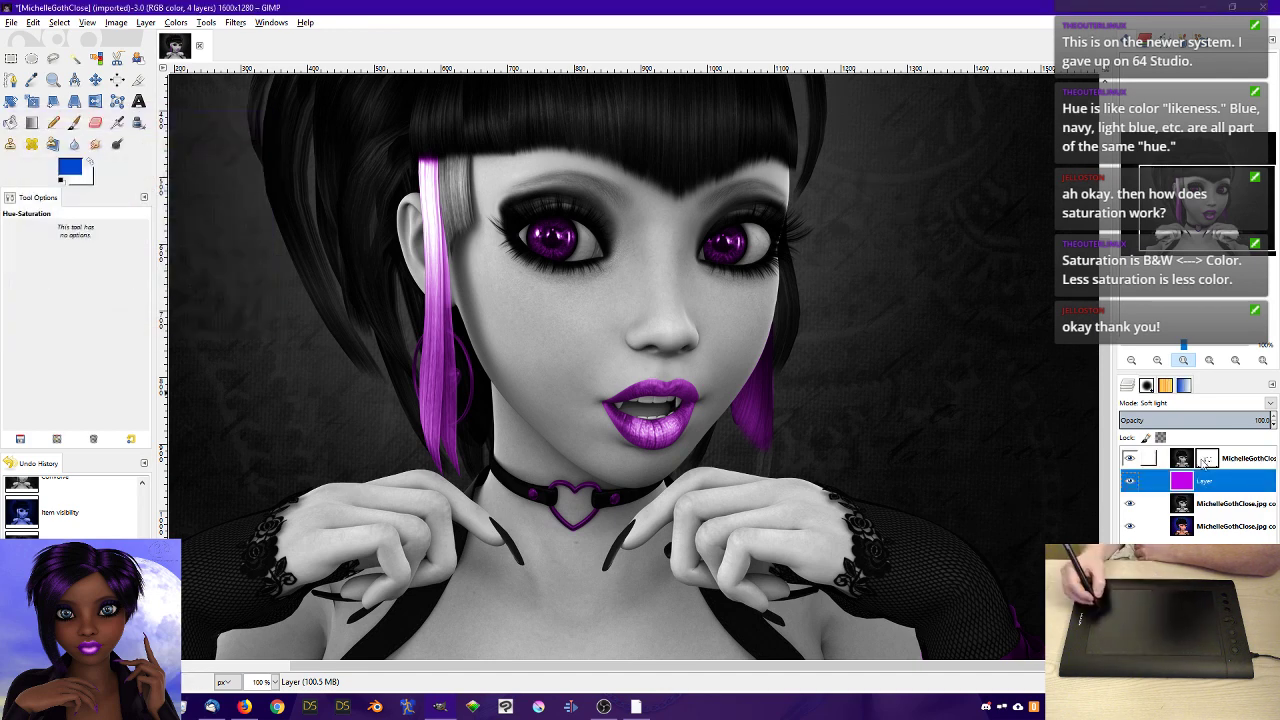
{"action": "left_click", "coordinate": [1205, 481]}
{"action": "left_click", "coordinate": [74, 122]}
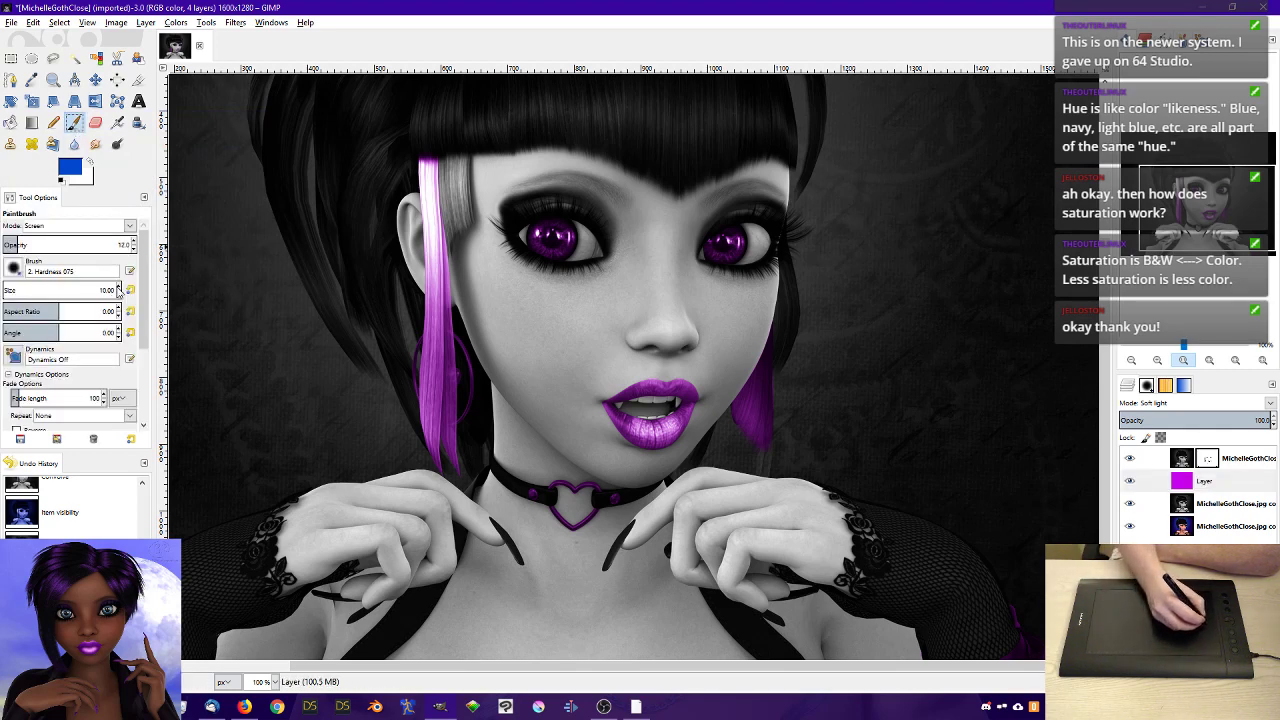
{"action": "left_click", "coordinate": [119, 288]}
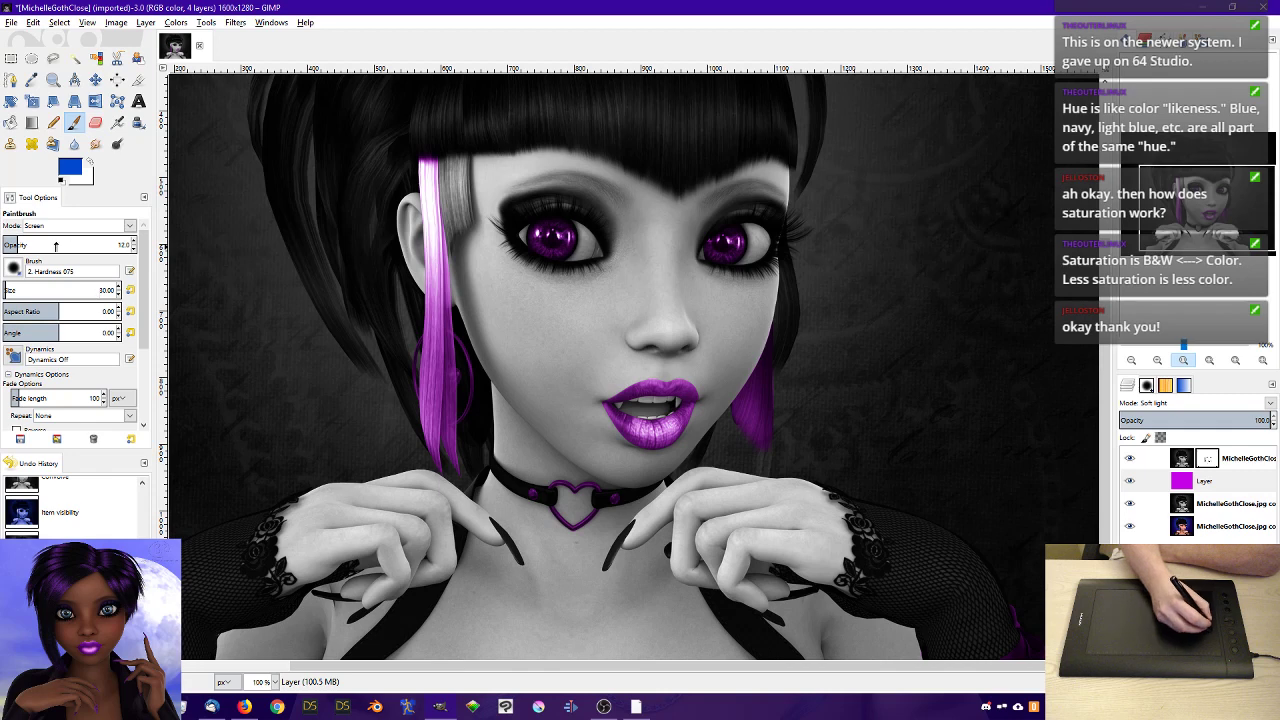
{"action": "left_click", "coordinate": [130, 226]}
{"action": "left_click", "coordinate": [96, 241]}
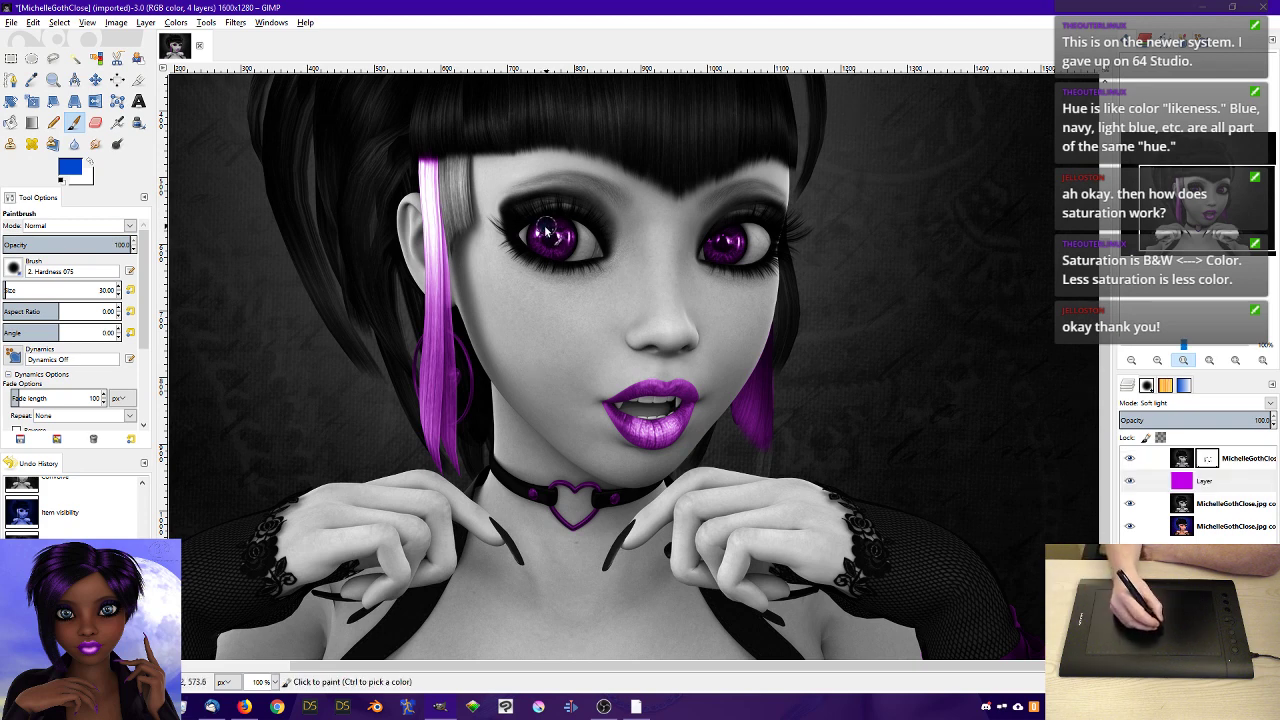
{"action": "mouse_move", "coordinate": [540, 235]}
{"action": "left_mouse_down"}
{"action": "mouse_move", "coordinate": [564, 262]}
{"action": "mouse_move", "coordinate": [562, 228]}
{"action": "mouse_move", "coordinate": [574, 252]}
{"action": "mouse_move", "coordinate": [540, 250]}
{"action": "mouse_move", "coordinate": [546, 236]}
{"action": "left_mouse_up"}
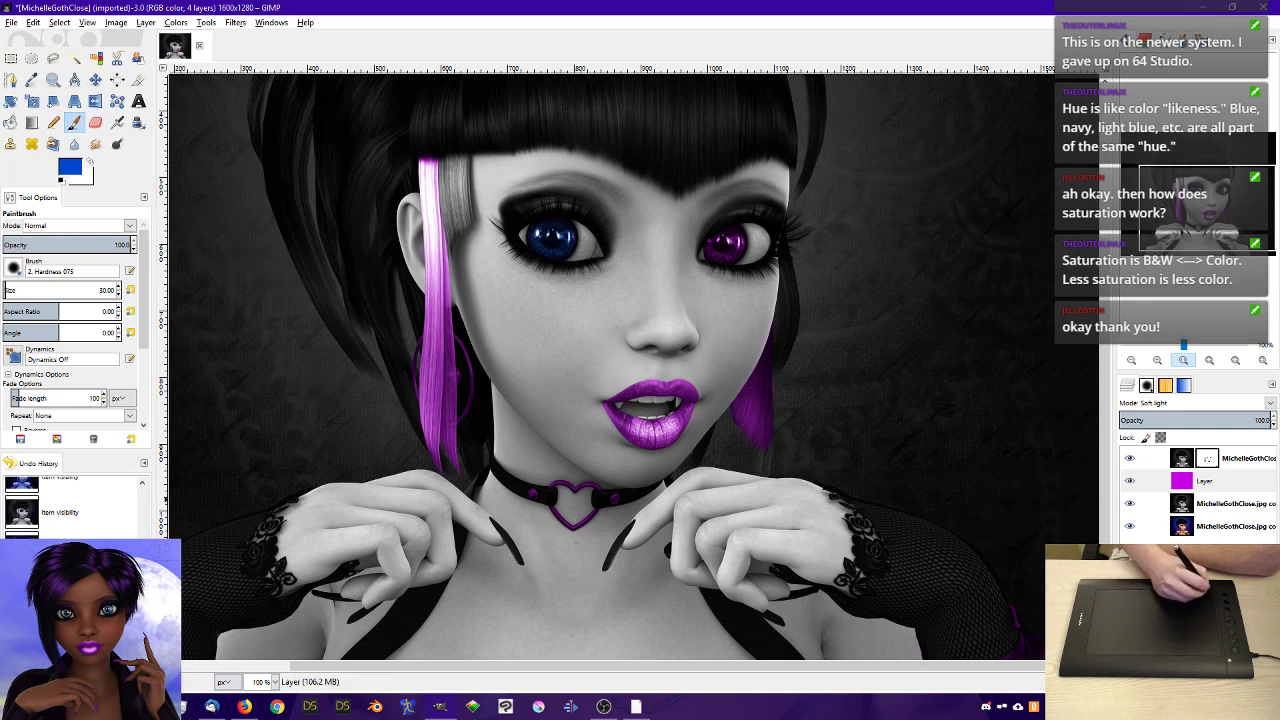
{"action": "key", "text": "ctrl+z"}
- Set the foreground colour to red a00000 and try painting the left-hand iris on the purple fill layer
{"action": "left_click_drag", "start_coordinate": [1229, 219], "coordinate": [1232, 208]}
{"action": "left_click", "coordinate": [1208, 483]}
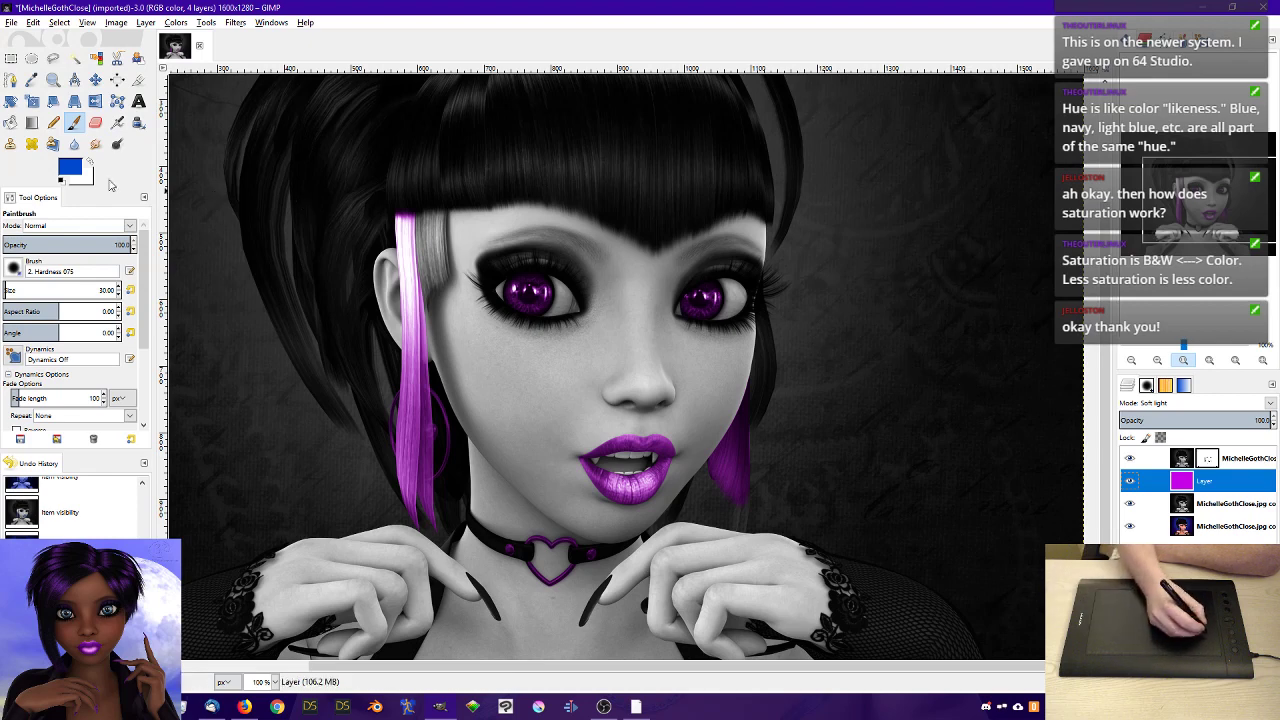
{"action": "left_click", "coordinate": [80, 172]}
{"action": "left_click", "coordinate": [237, 263]}
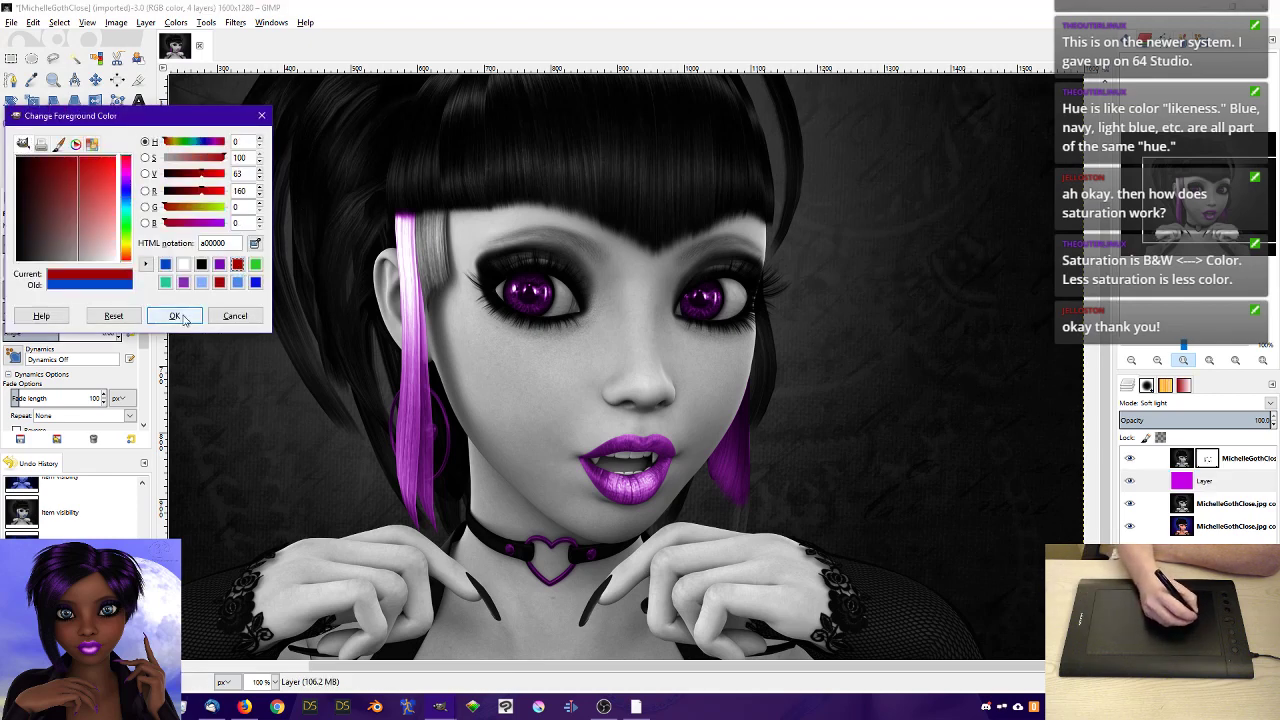
{"action": "left_click", "coordinate": [174, 315]}
{"action": "mouse_move", "coordinate": [524, 291]}
{"action": "left_mouse_down"}
{"action": "mouse_move", "coordinate": [524, 312]}
{"action": "mouse_move", "coordinate": [552, 318]}
{"action": "mouse_move", "coordinate": [545, 285]}
{"action": "mouse_move", "coordinate": [516, 306]}
{"action": "mouse_move", "coordinate": [547, 292]}
{"action": "mouse_move", "coordinate": [546, 307]}
{"action": "left_mouse_up"}
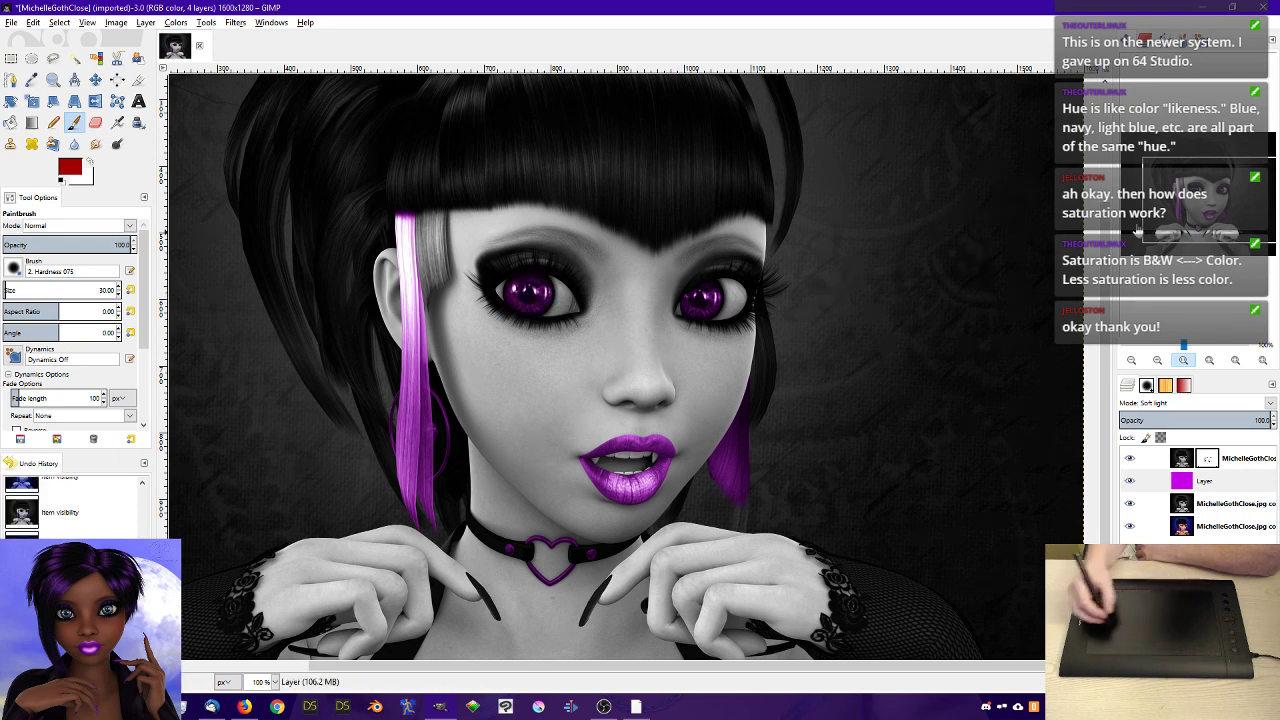
{"action": "left_click_drag", "start_coordinate": [1209, 212], "coordinate": [1208, 213]}
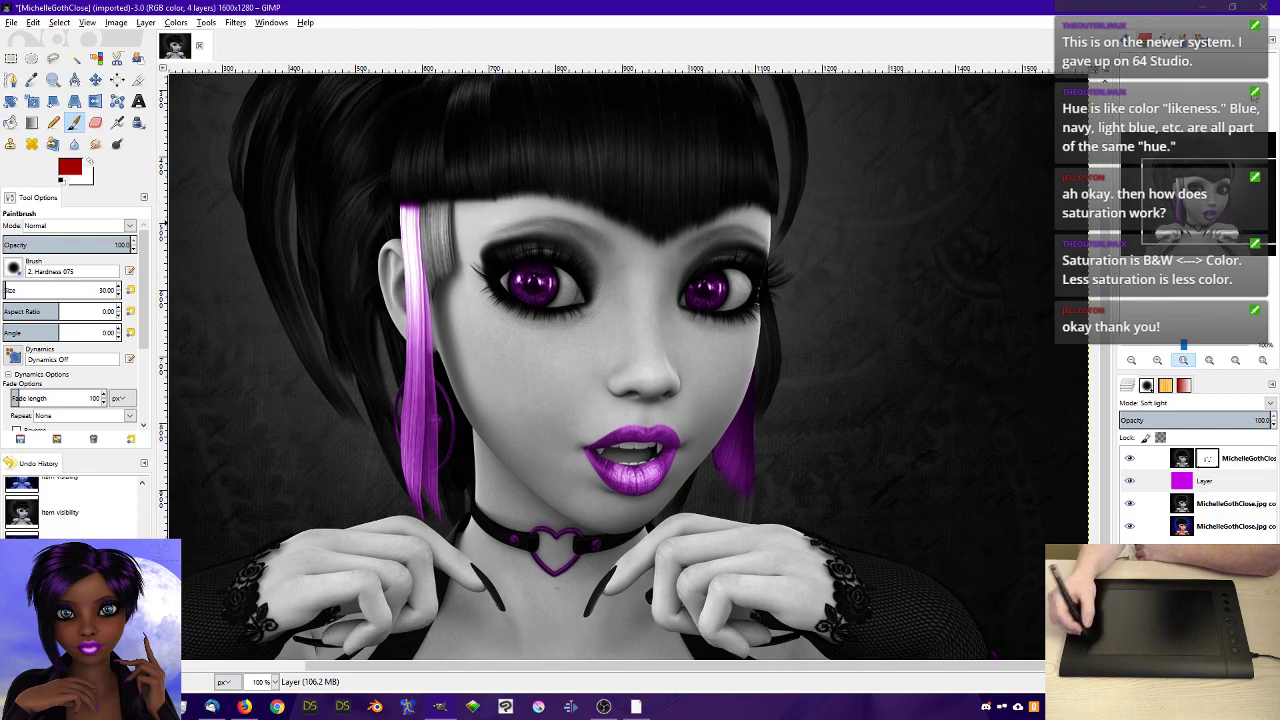
{"action": "left_click", "coordinate": [1208, 12]}
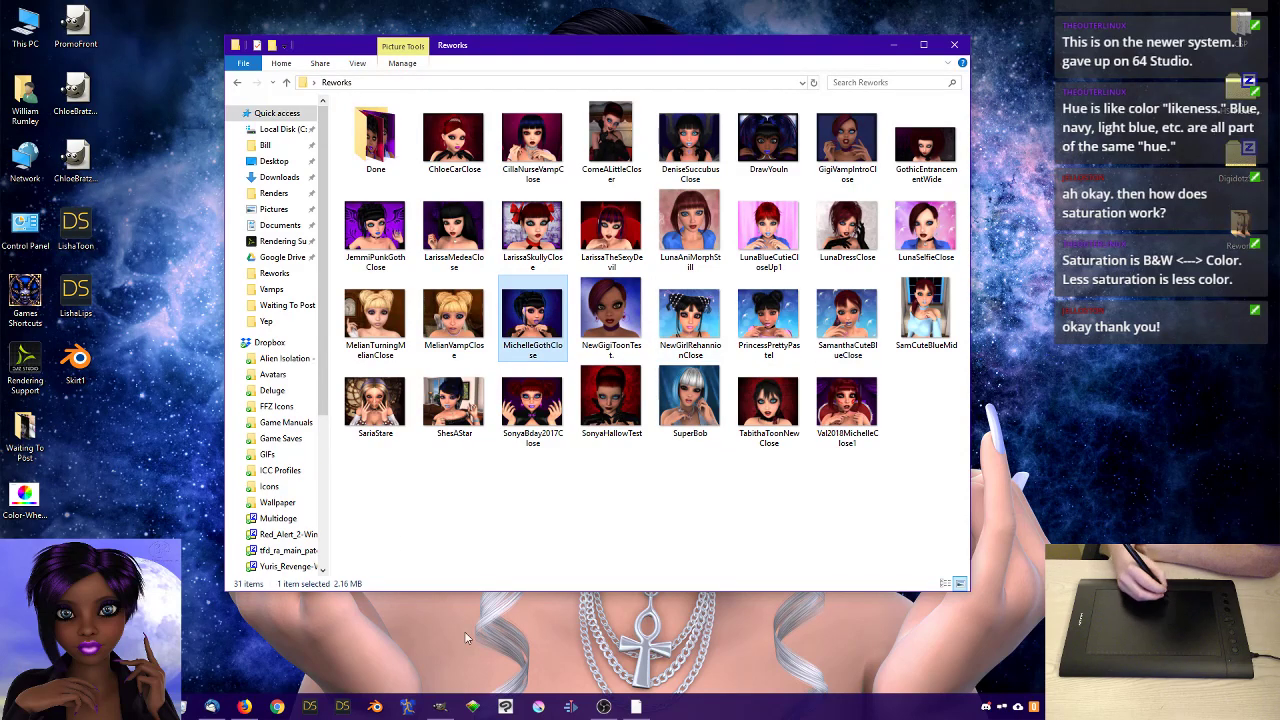
{"action": "left_click", "coordinate": [440, 707]}
- Lower the opacity of the desaturated layer beneath the fill layer to about 75, comparing the portrait with that layer hidden and shown
{"action": "left_click", "coordinate": [1232, 503]}
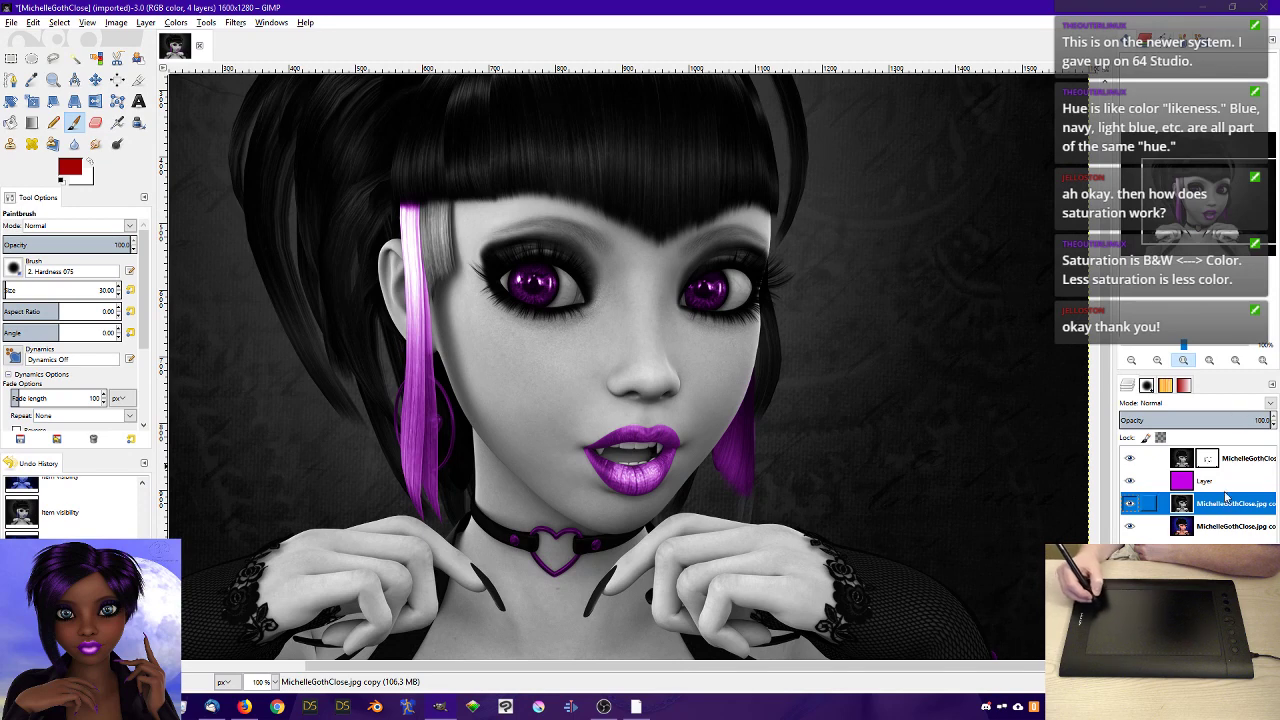
{"action": "left_click", "coordinate": [1235, 420]}
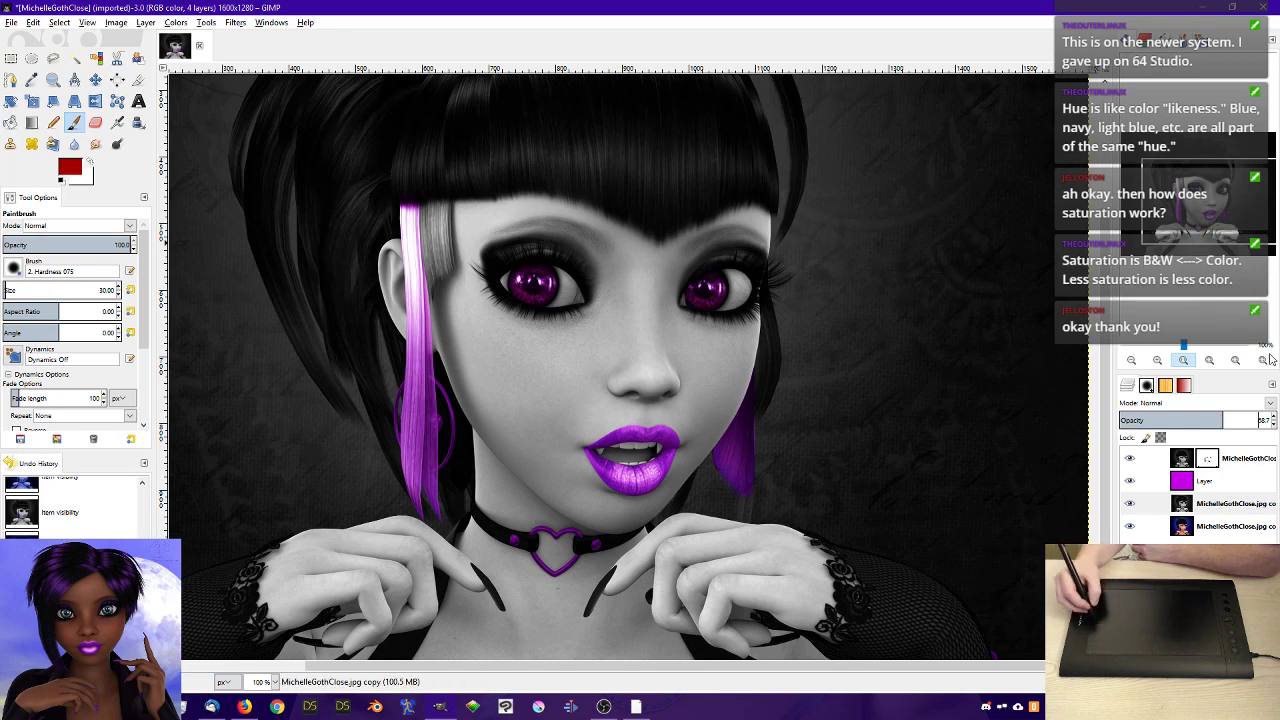
{"action": "left_click", "coordinate": [1130, 504]}
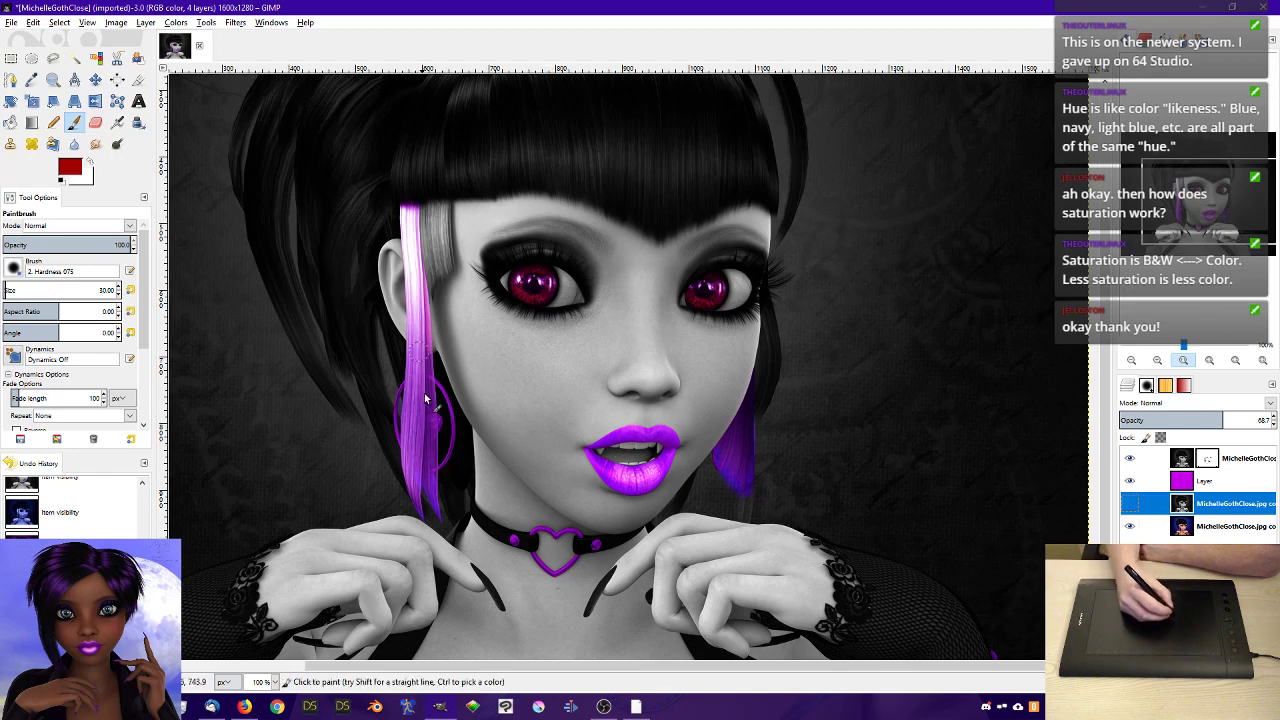
{"action": "left_click", "coordinate": [1130, 503]}
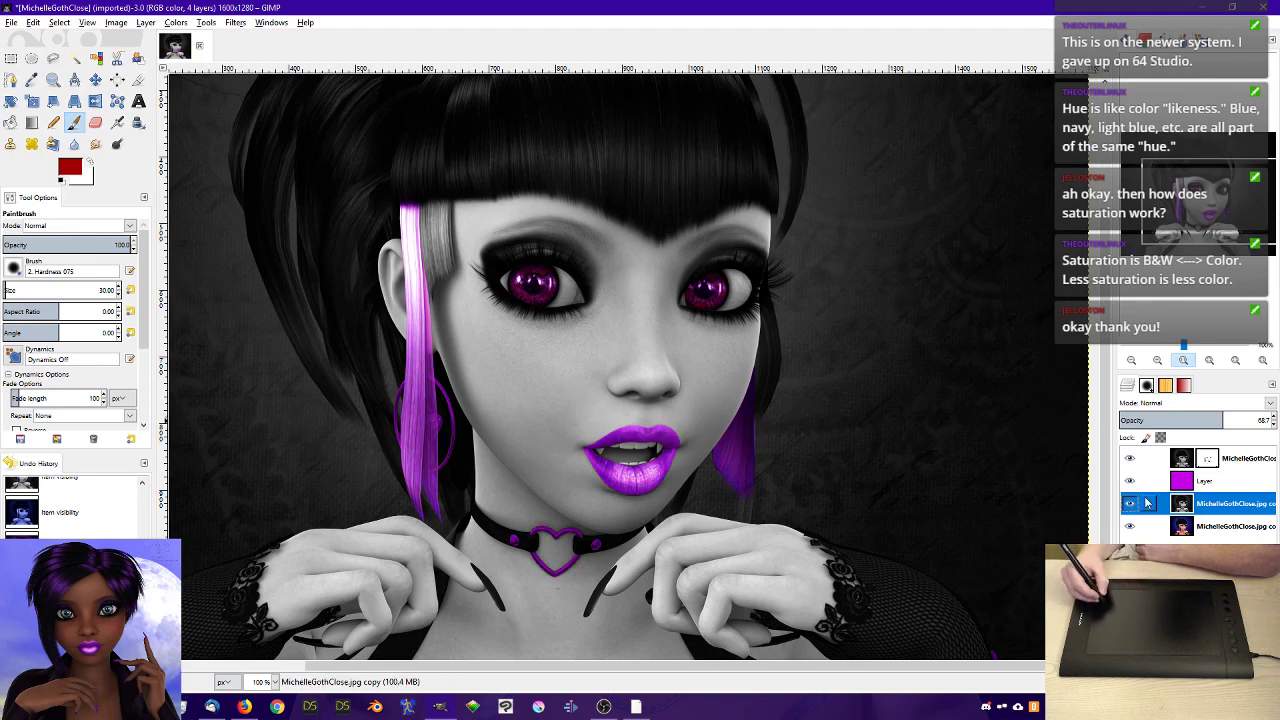
{"action": "left_click", "coordinate": [1231, 419]}
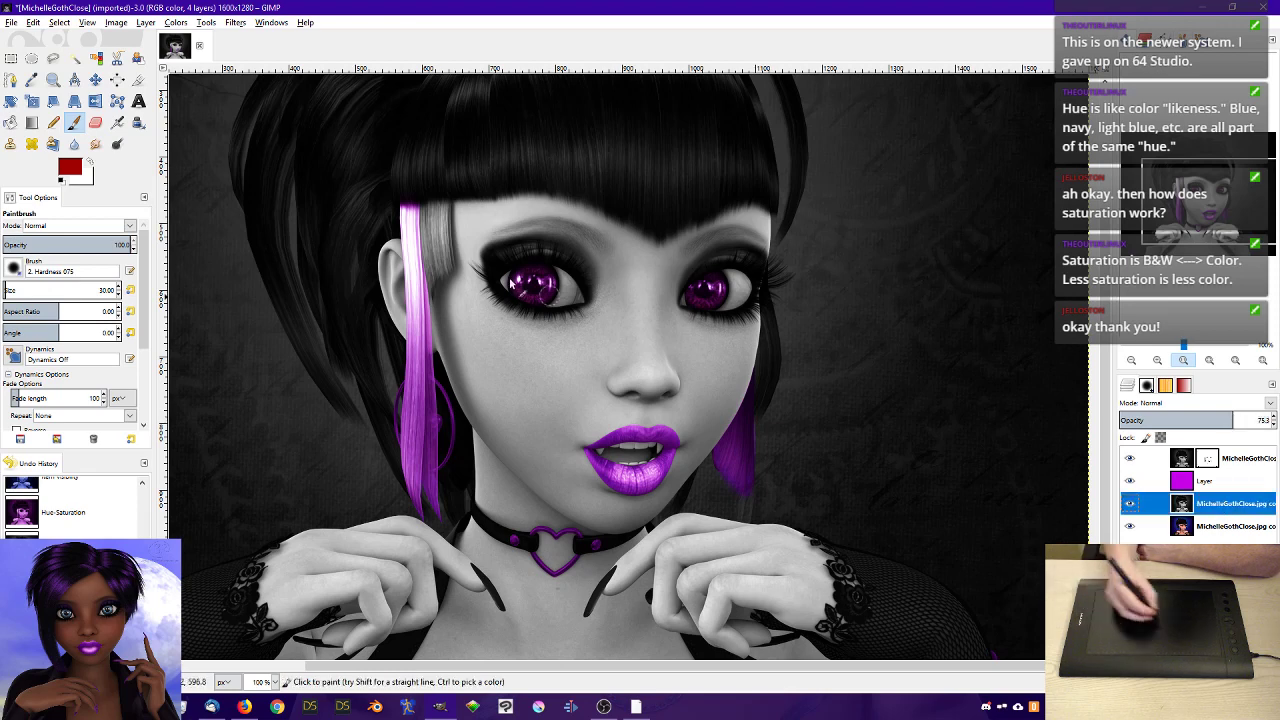
- Try erasing both irises on the desaturated layer with the Eraser at size 30 and opacity 29.7, and undo the strokes
{"action": "left_click", "coordinate": [96, 123]}
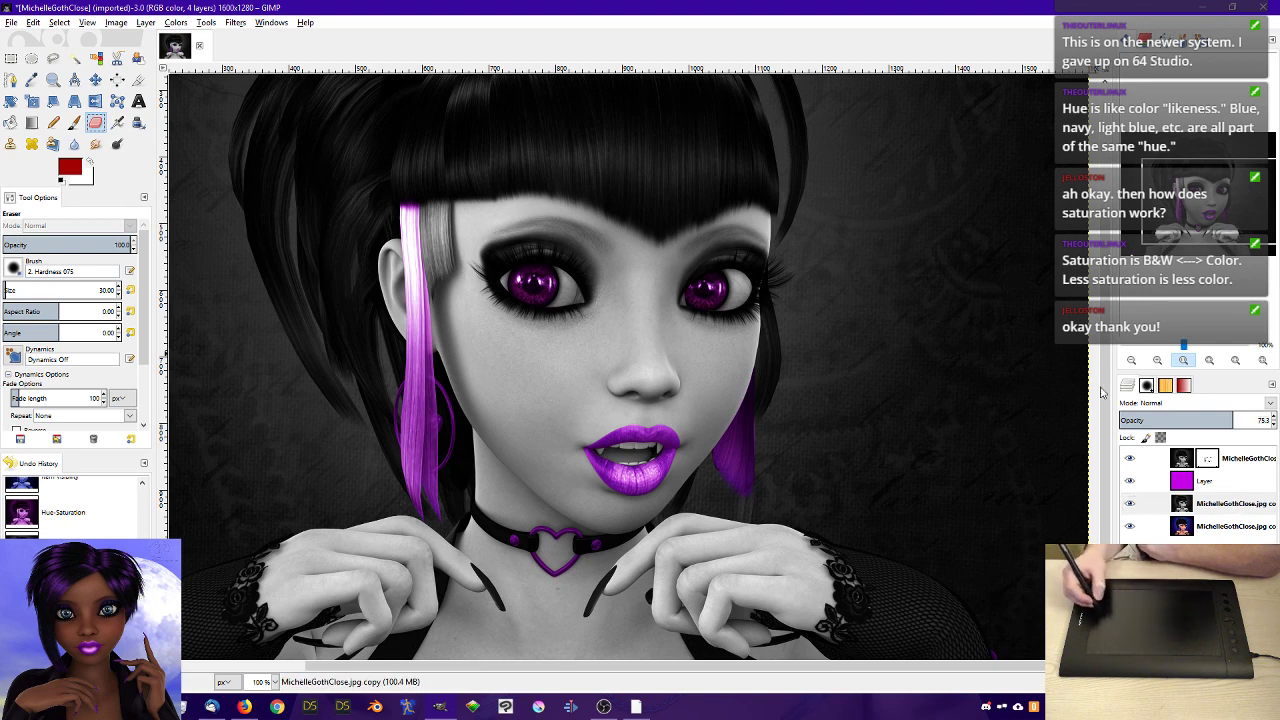
{"action": "left_click", "coordinate": [1236, 458]}
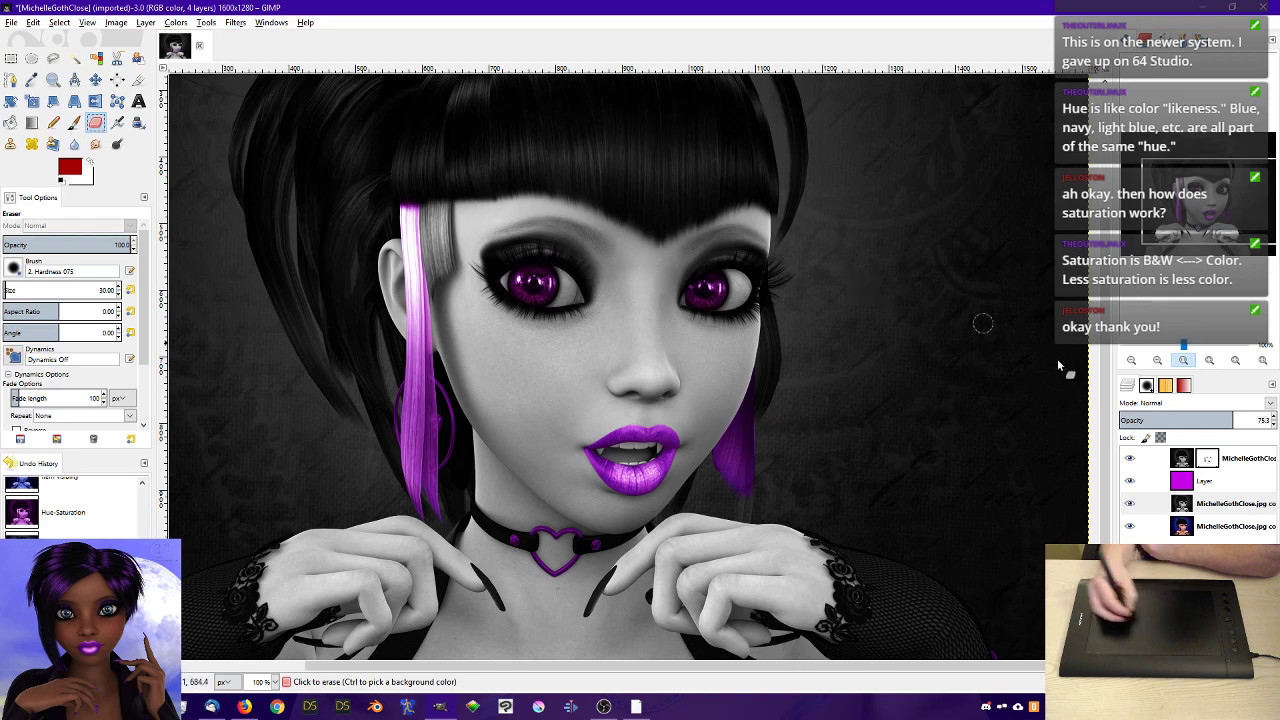
{"action": "left_click", "coordinate": [1230, 503]}
{"action": "left_click_drag", "start_coordinate": [51, 247], "coordinate": [42, 247]}
{"action": "mouse_move", "coordinate": [523, 280]}
{"action": "left_mouse_down"}
{"action": "mouse_move", "coordinate": [538, 294]}
{"action": "mouse_move", "coordinate": [568, 276]}
{"action": "left_mouse_up"}
{"action": "left_click_drag", "start_coordinate": [694, 284], "coordinate": [712, 286]}
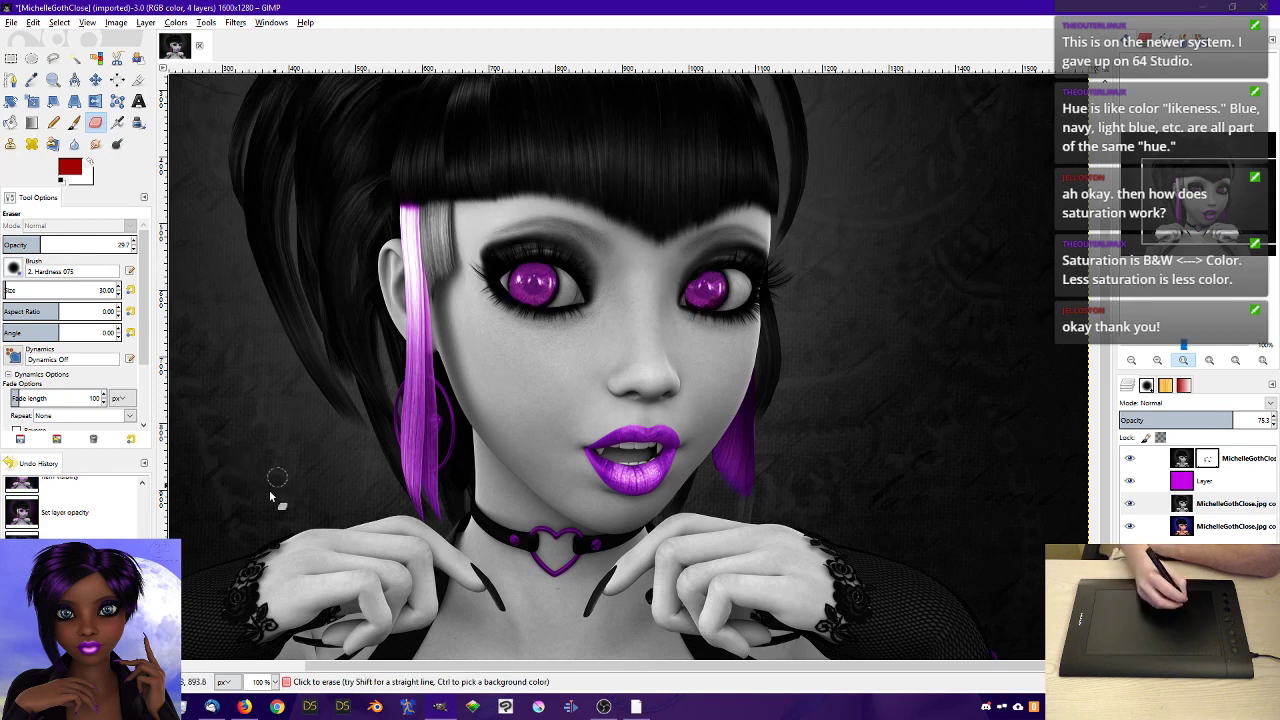
{"action": "key", "text": "ctrl+z"}
{"action": "key", "text": "ctrl+z"}
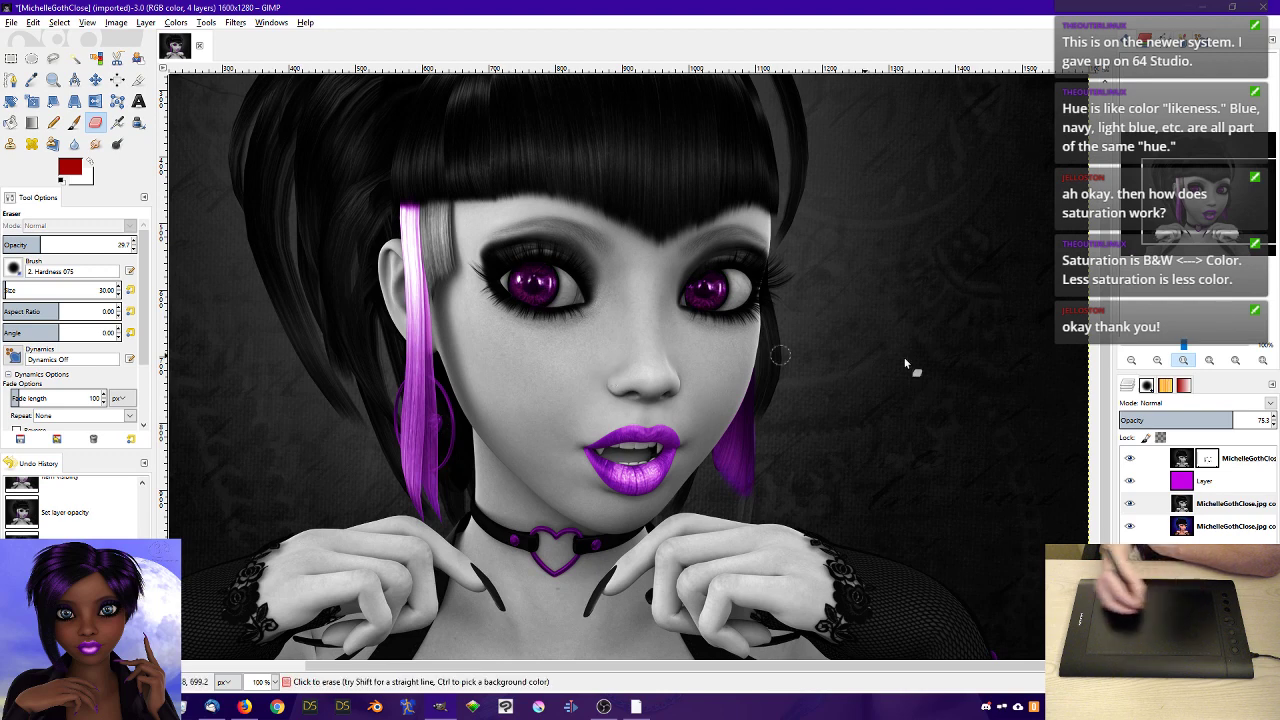
{"action": "left_click", "coordinate": [1222, 484]}
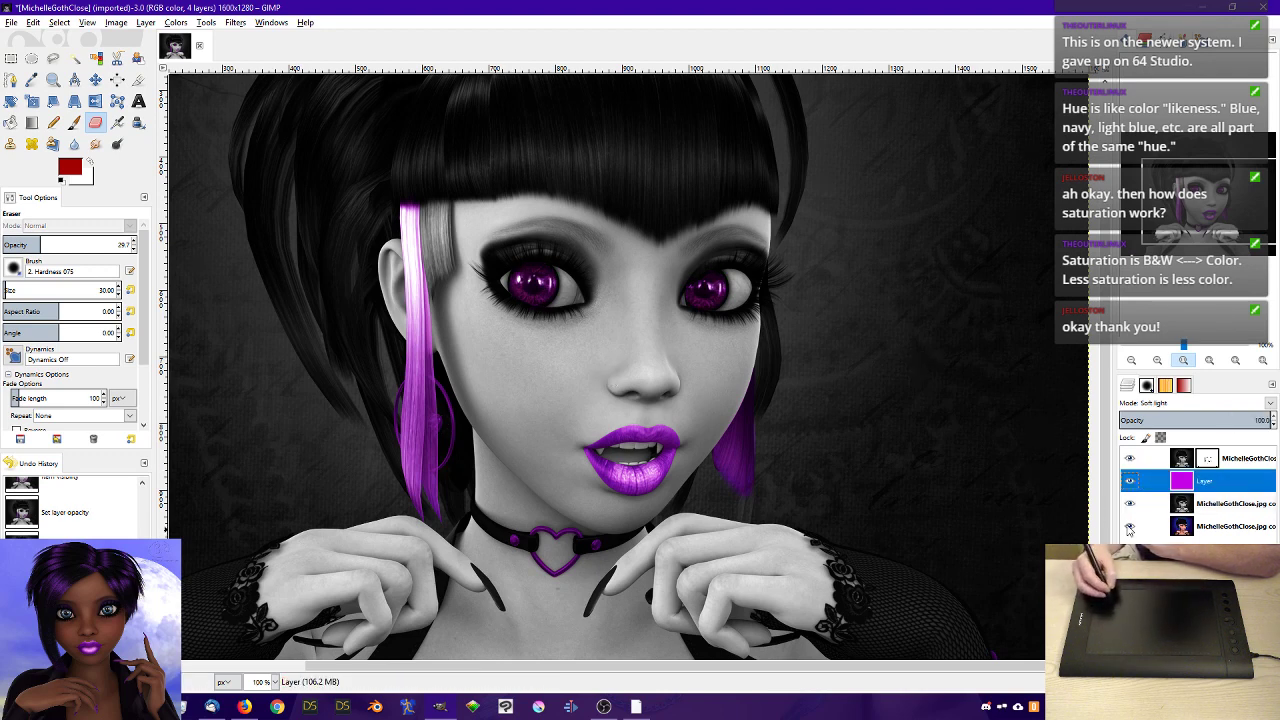
{"action": "left_click", "coordinate": [1240, 504]}
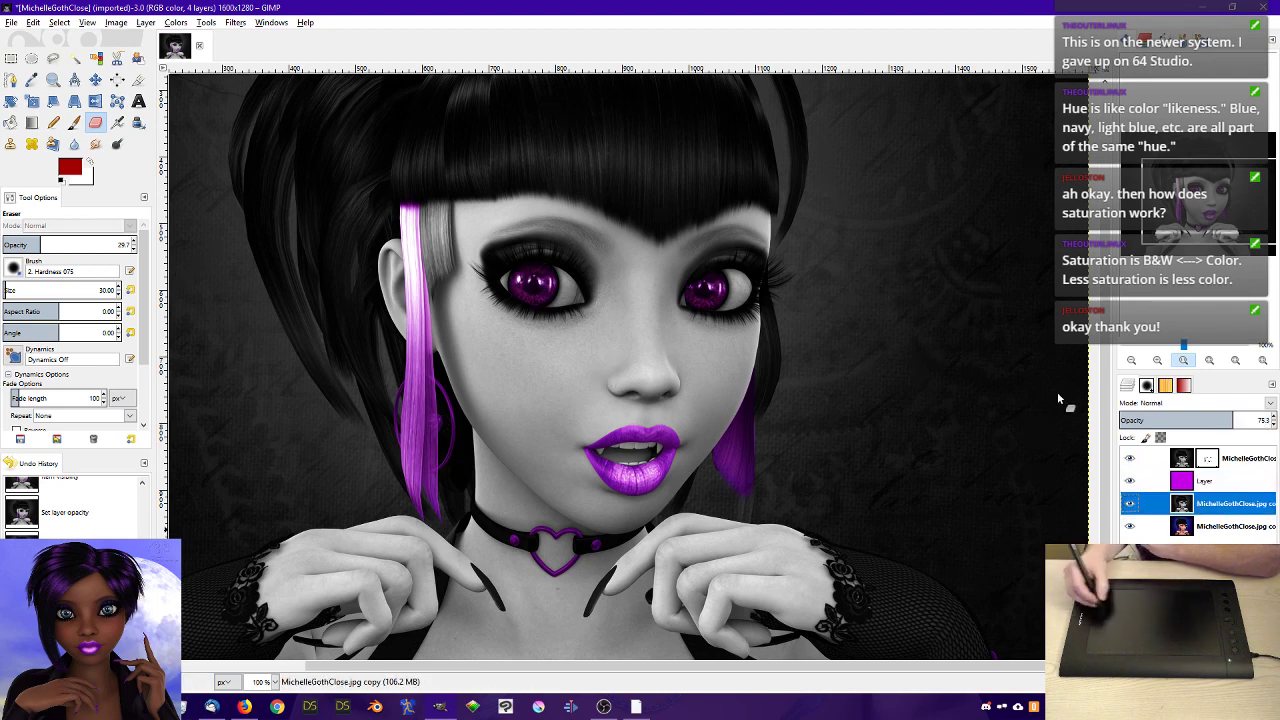
{"action": "left_click_drag", "start_coordinate": [1176, 220], "coordinate": [1174, 225]}
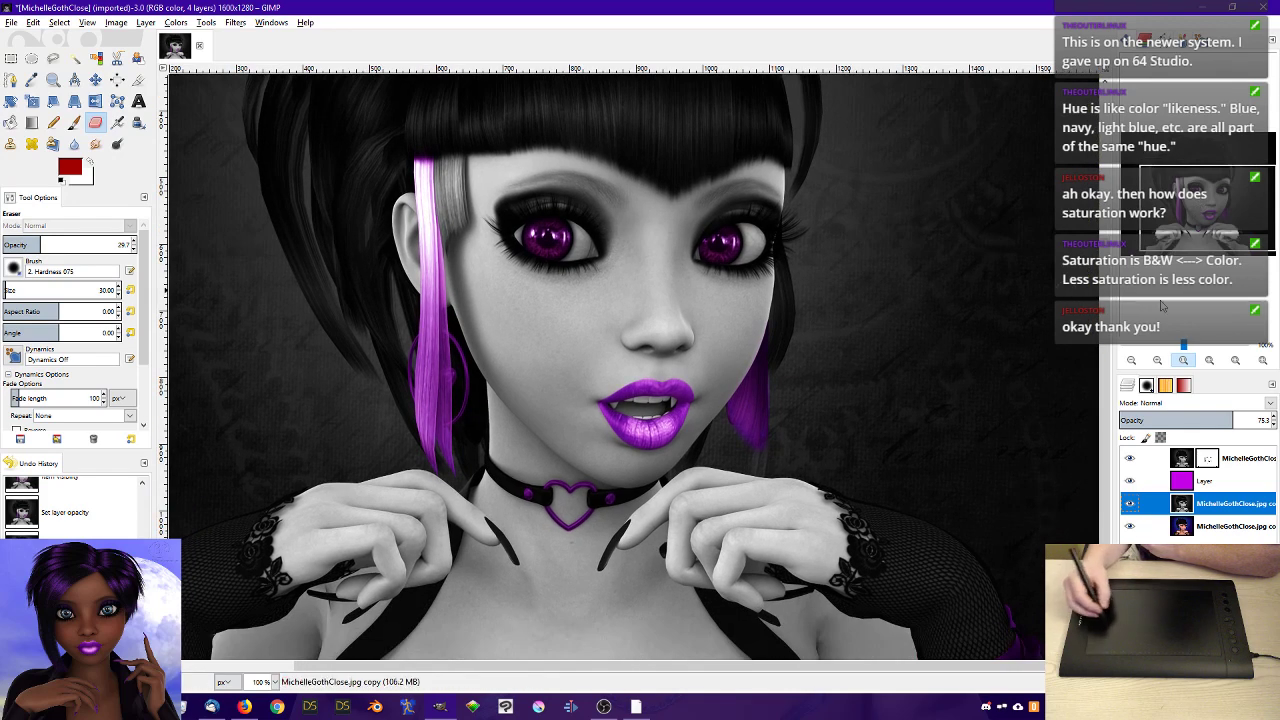
{"action": "double_click", "coordinate": [1132, 361]}
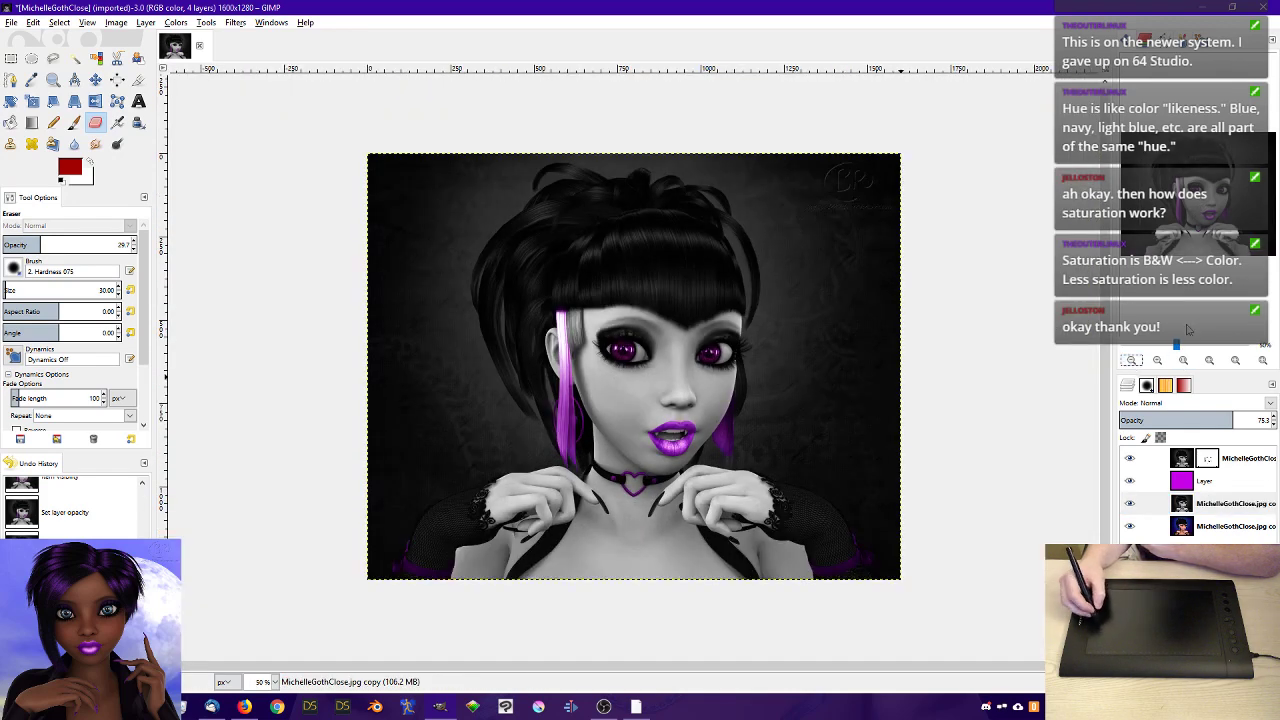
{"action": "left_click", "coordinate": [1155, 361]}
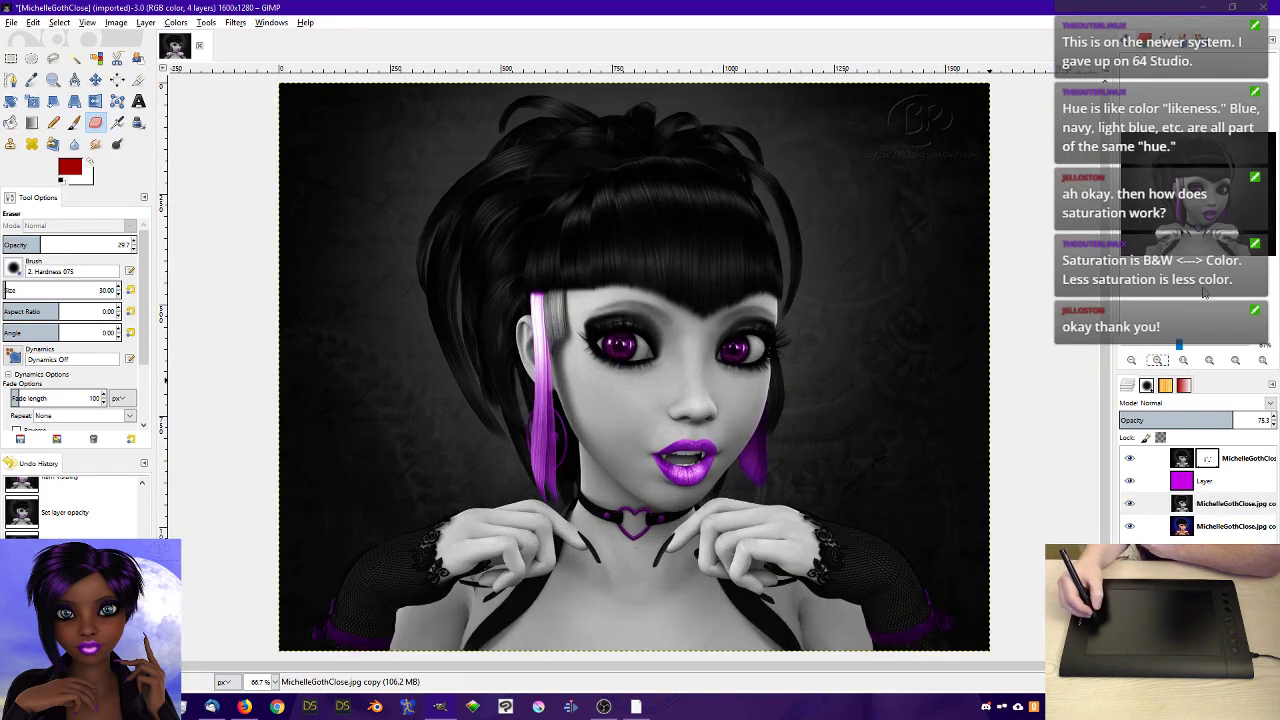
- Switch to the desktop, open the Waiting To Post folder and examine the selective colouring in GigiHalloTestFiltered.jpg
{"action": "left_click", "coordinate": [1205, 8]}
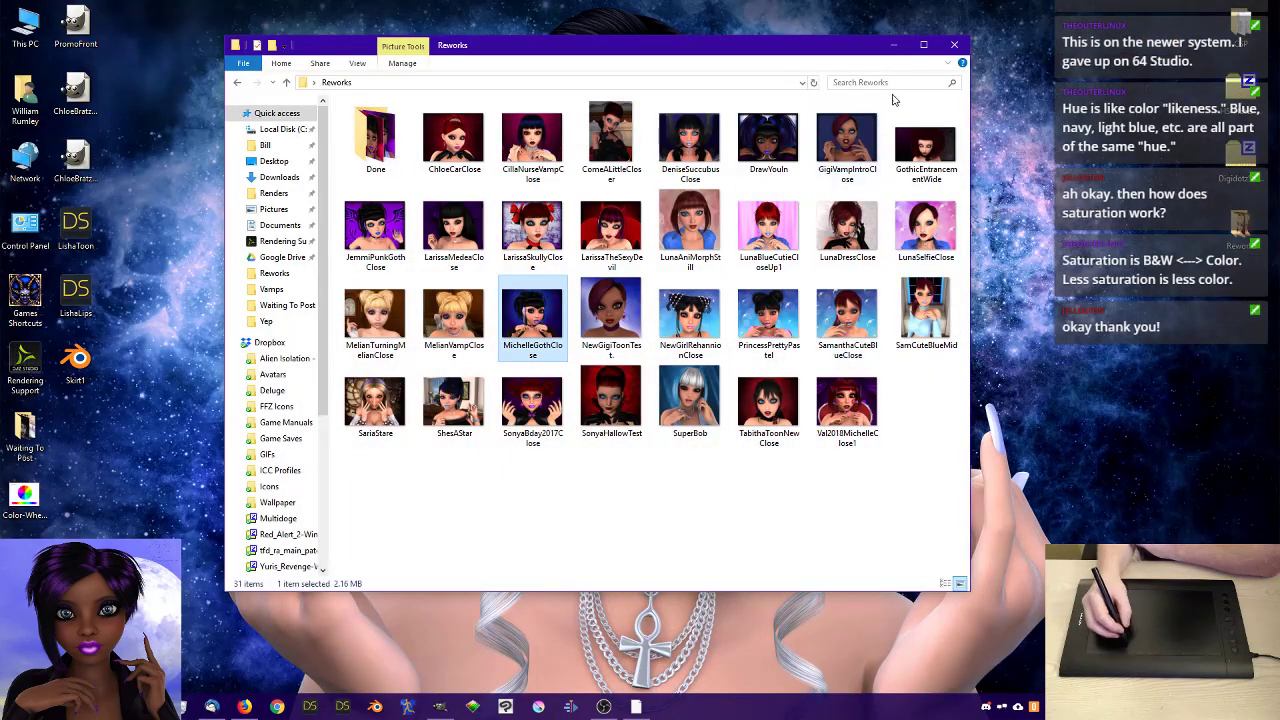
{"action": "left_click", "coordinate": [895, 45]}
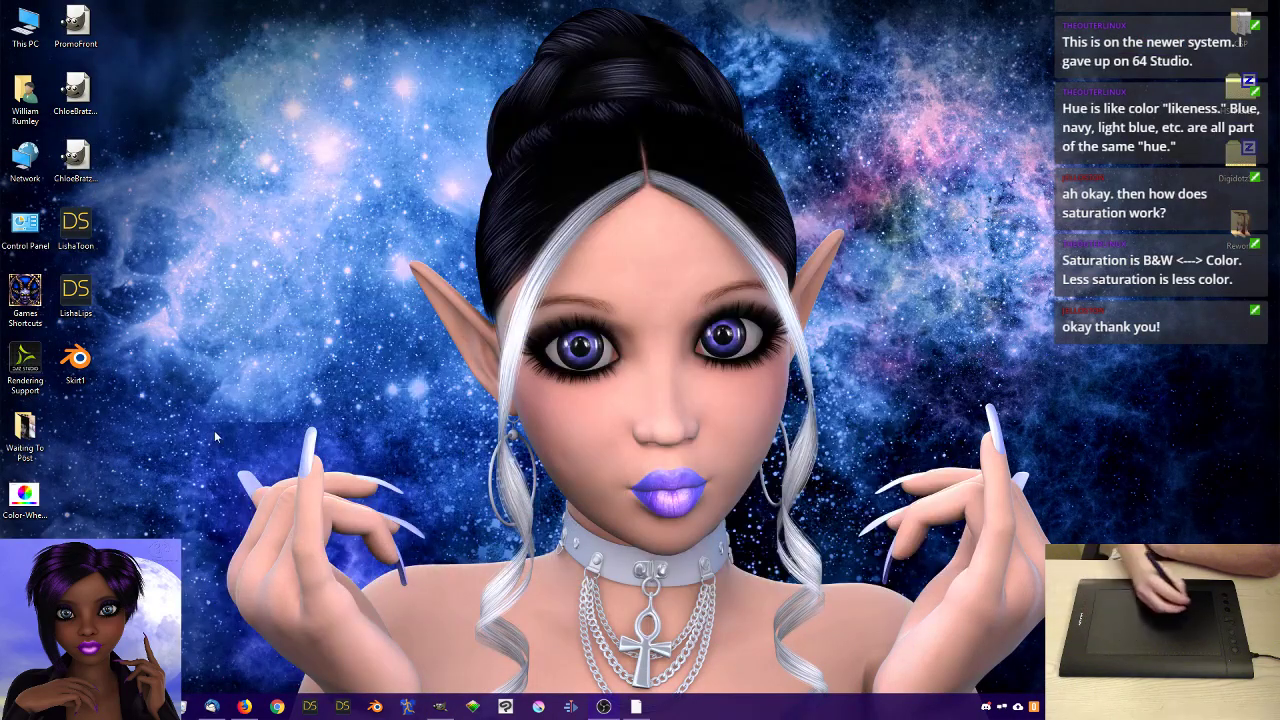
{"action": "double_click", "coordinate": [25, 435]}
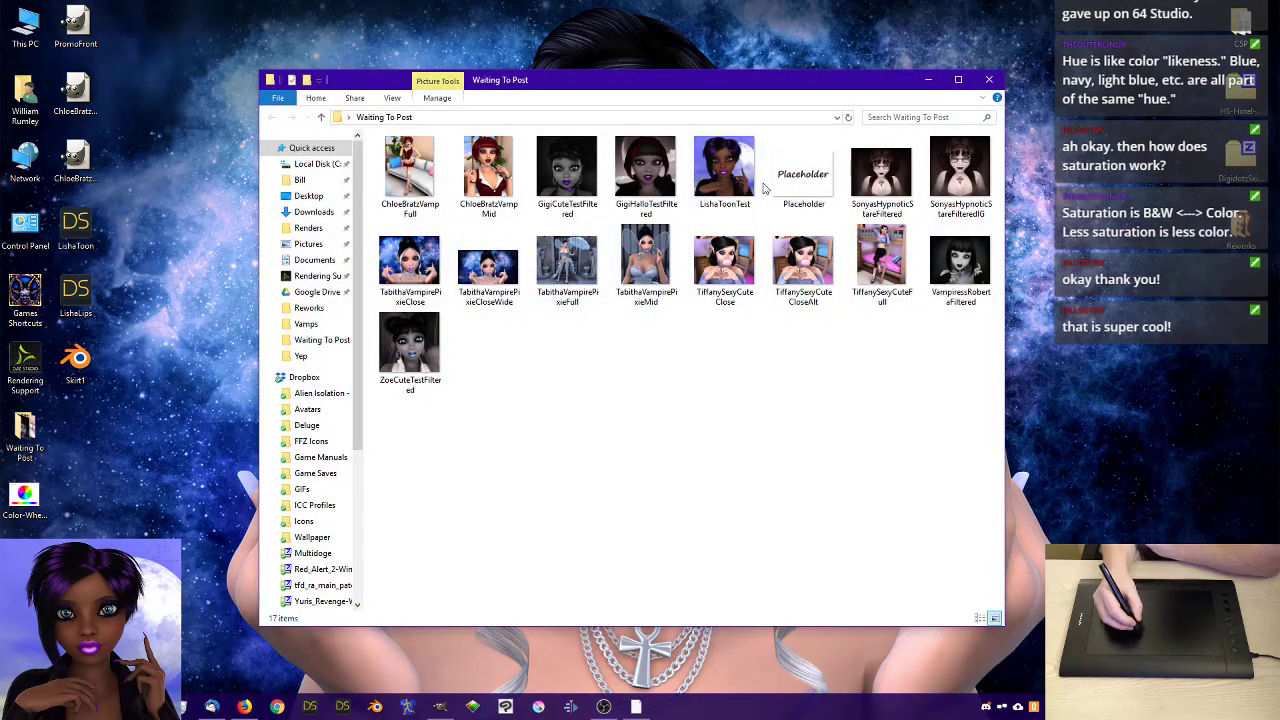
{"action": "double_click", "coordinate": [661, 172]}
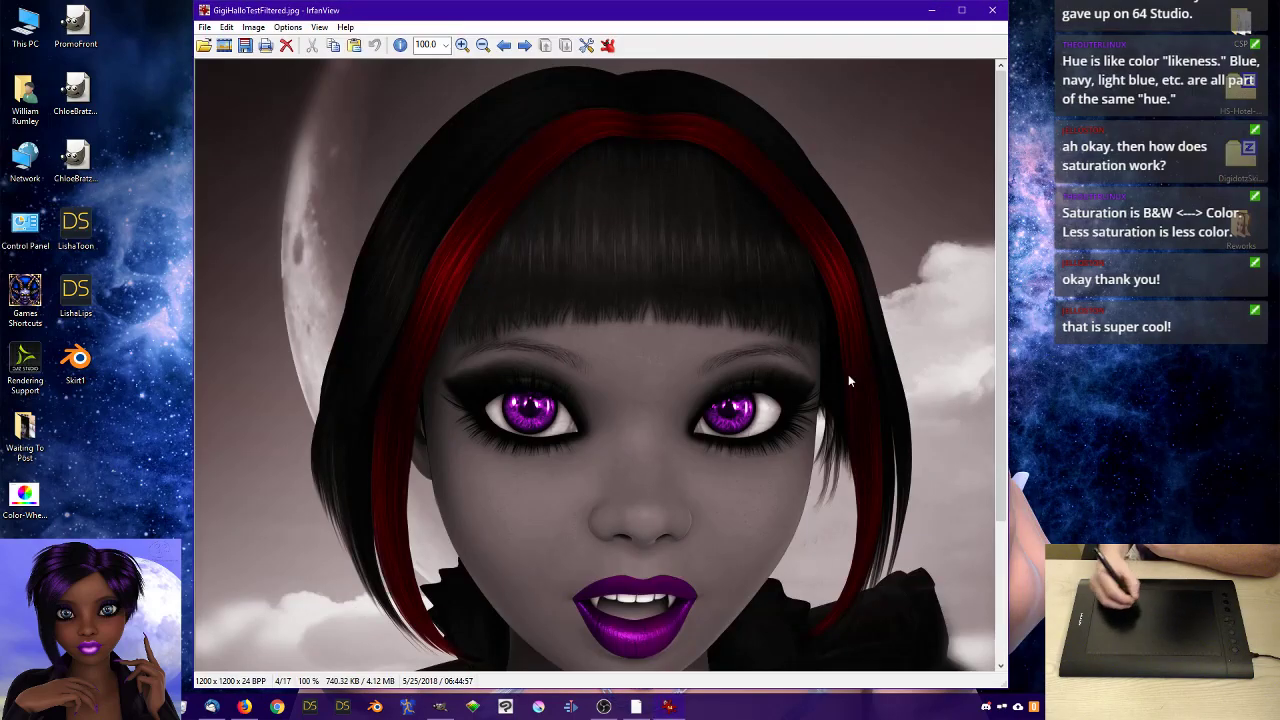
{"action": "scroll", "coordinate": [1000, 277], "scroll_direction": "down", "scroll_amount": 1}
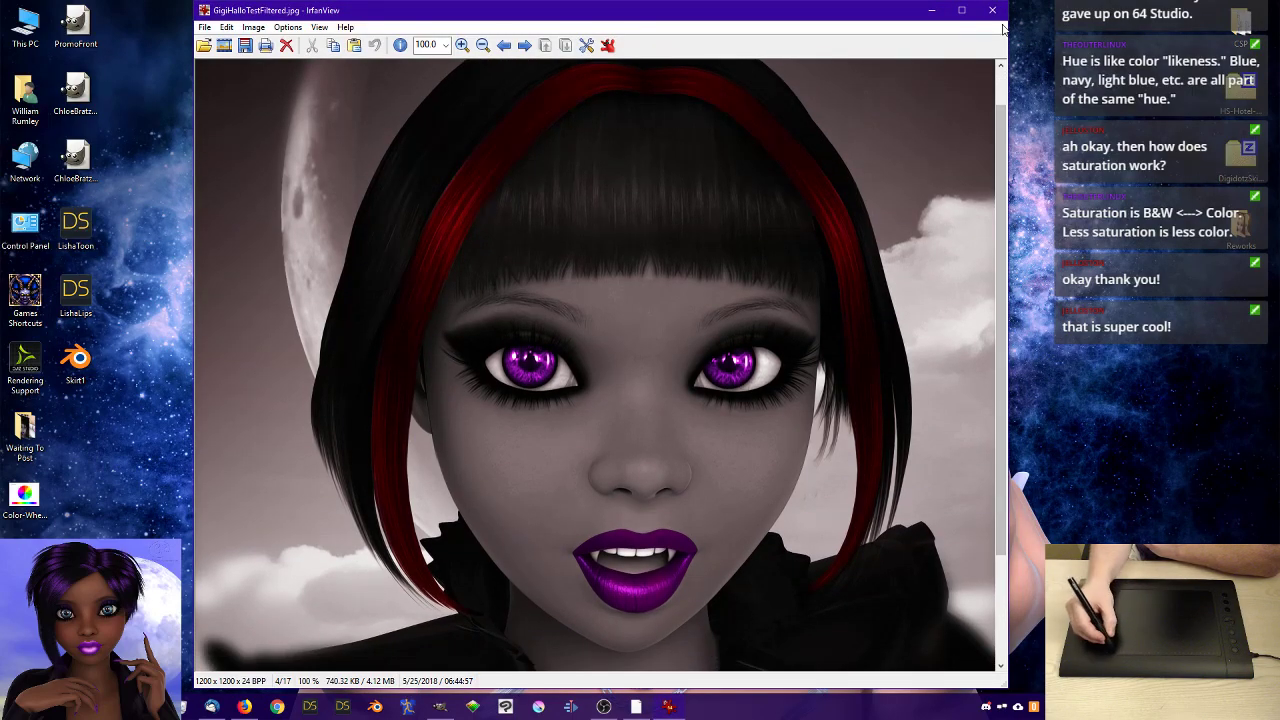
{"action": "left_click", "coordinate": [992, 10]}
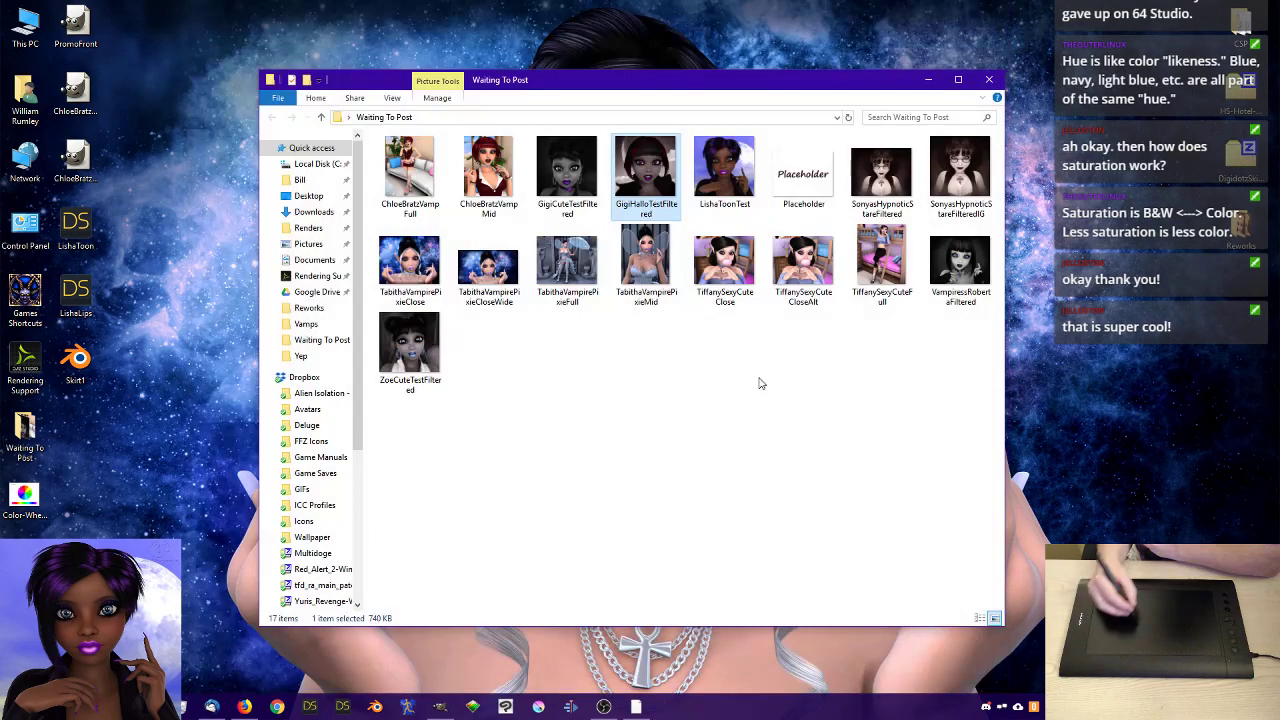
- Examine the colour accents in GigiCuteTestFiltered.jpg, close the picture and switch back to GIMP
{"action": "double_click", "coordinate": [569, 180]}
{"action": "scroll", "coordinate": [995, 330], "scroll_direction": "down", "scroll_amount": 1}
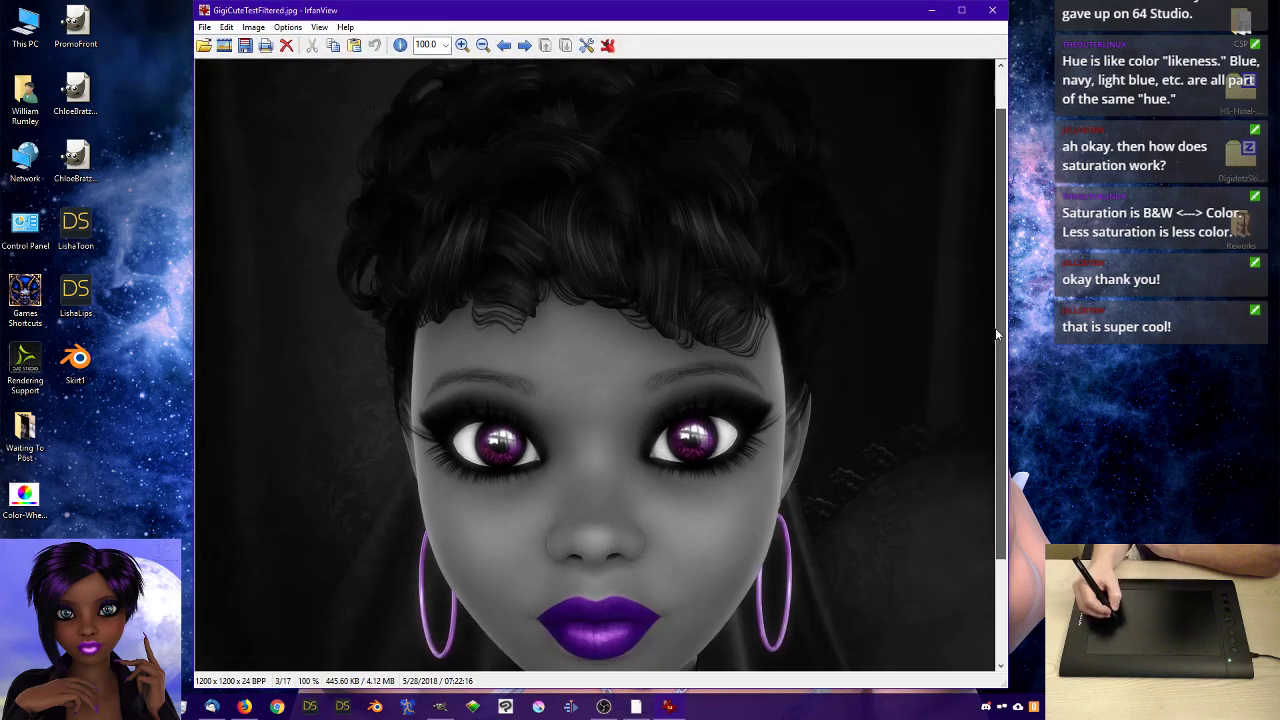
{"action": "left_click_drag", "start_coordinate": [995, 328], "coordinate": [997, 412]}
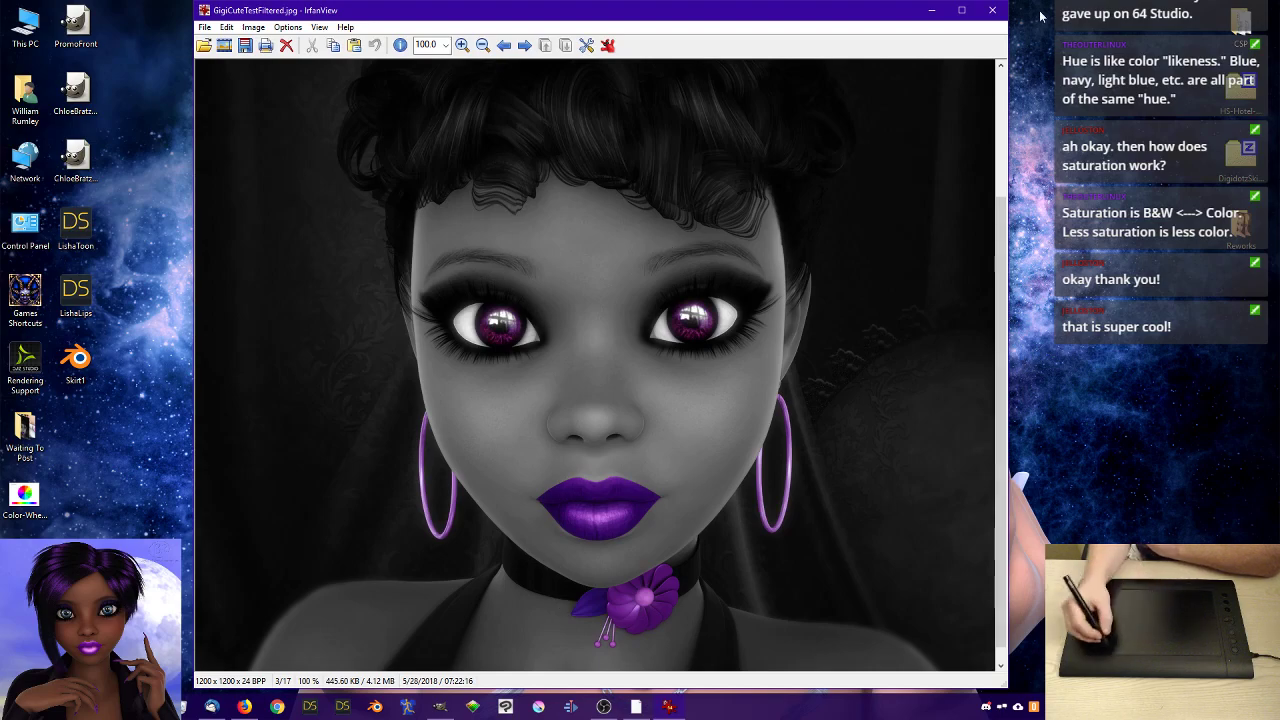
{"action": "left_click", "coordinate": [991, 10]}
{"action": "left_click", "coordinate": [441, 707]}
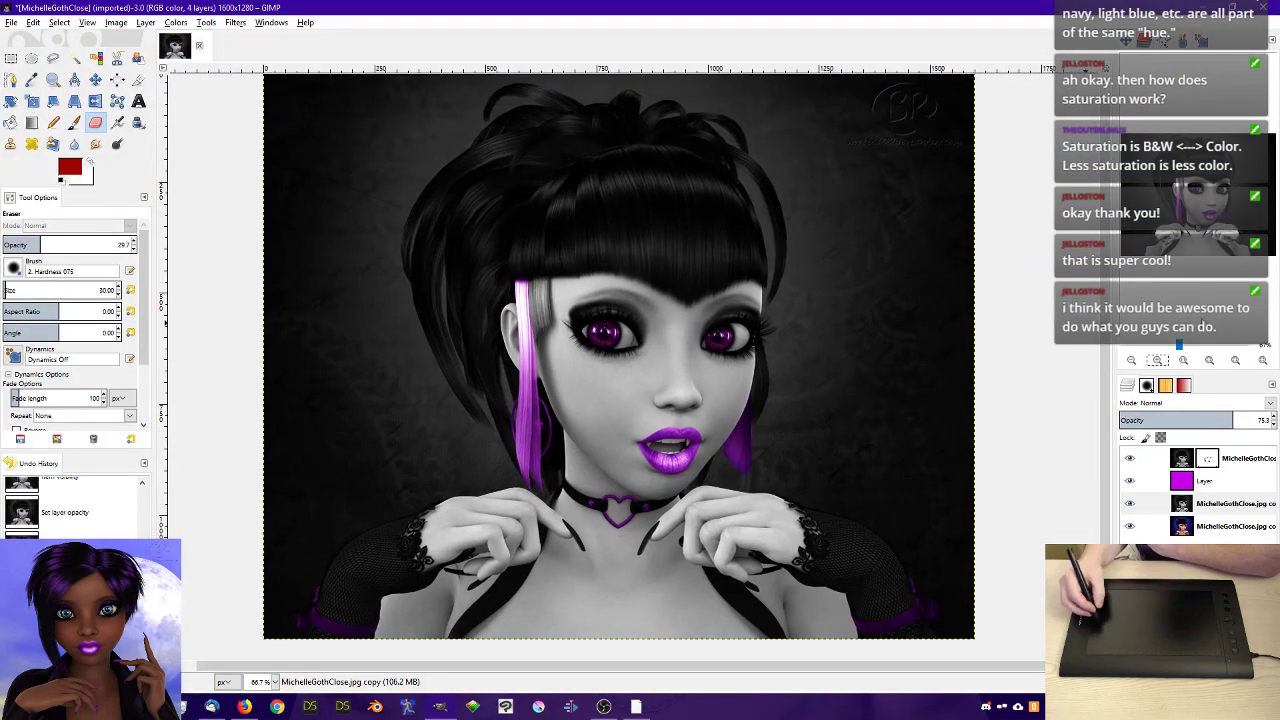
- Compare the effect with the full-colour original by hiding the masked, fill and desaturated layers one by one and showing them again
{"action": "left_click", "coordinate": [1208, 485]}
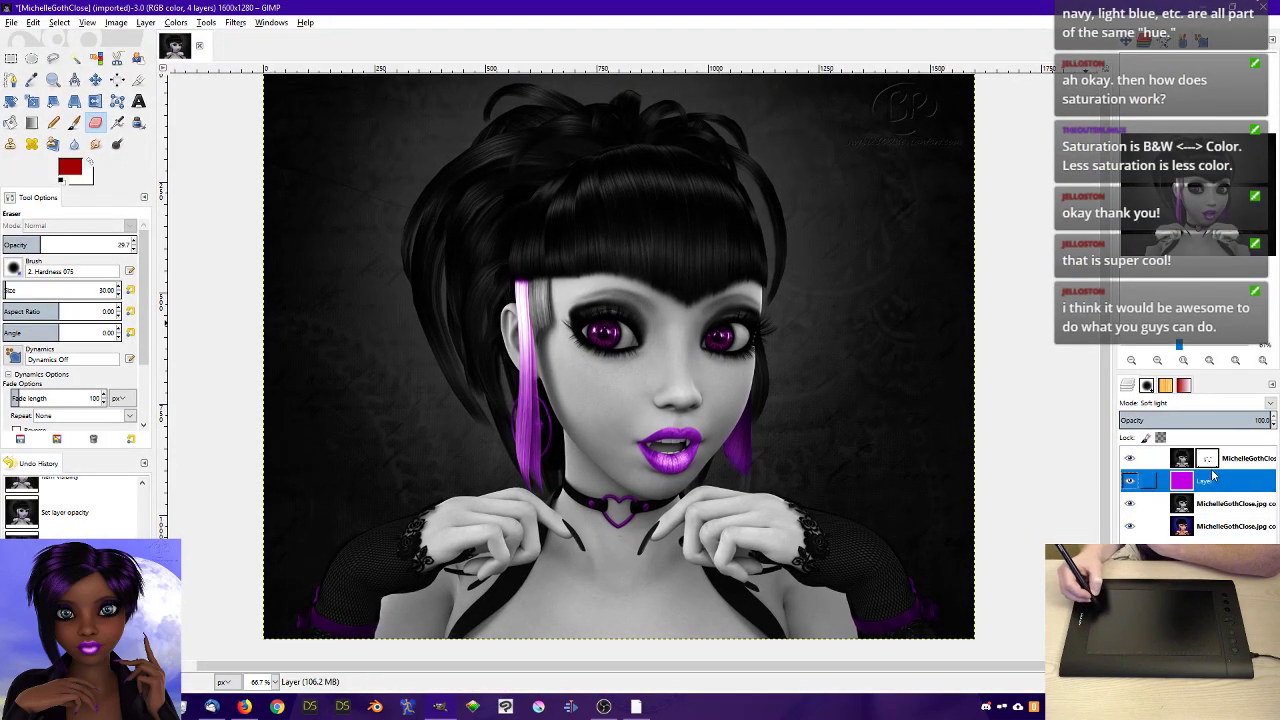
{"action": "left_click_drag", "start_coordinate": [1207, 205], "coordinate": [1209, 205]}
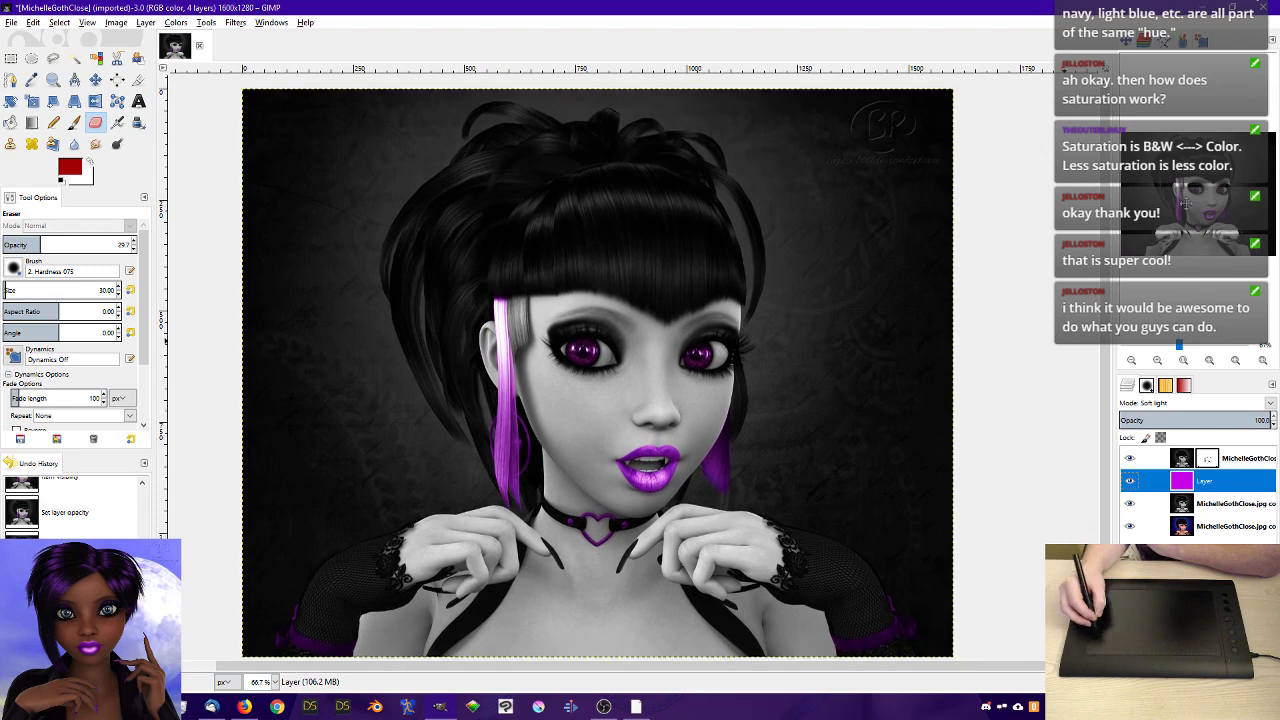
{"action": "left_click", "coordinate": [1130, 458]}
{"action": "left_click", "coordinate": [1130, 481]}
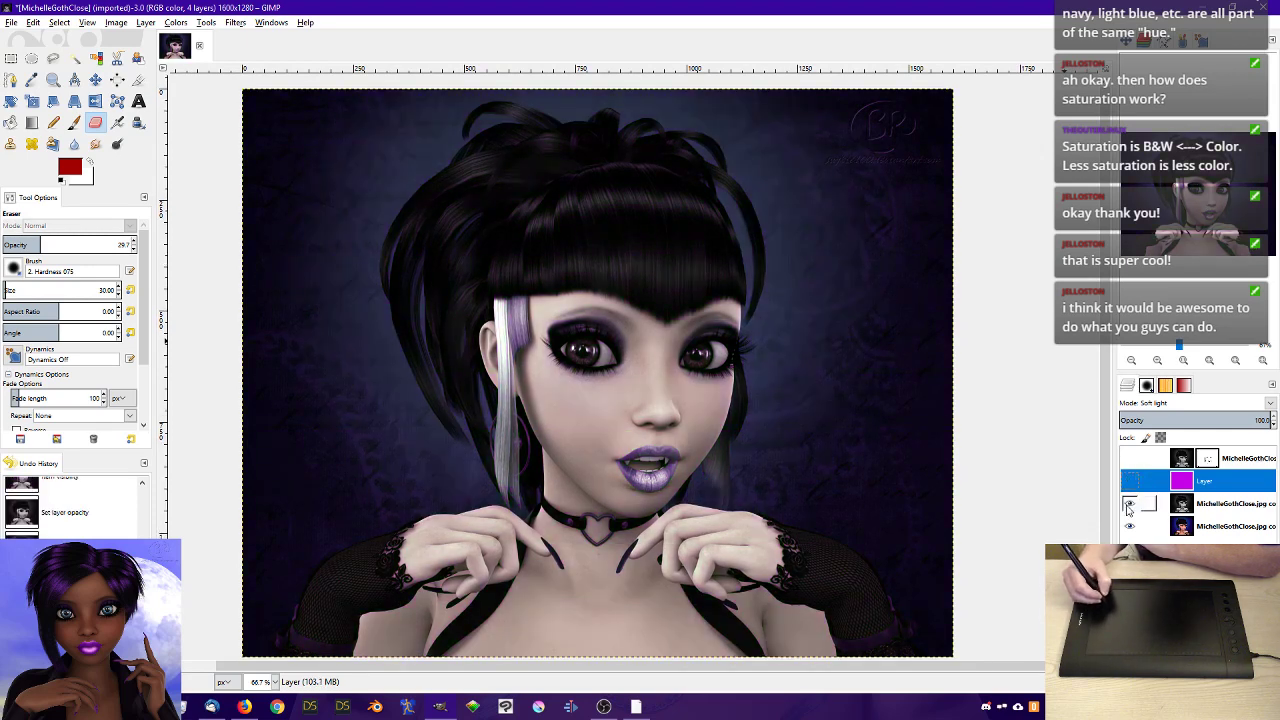
{"action": "left_click", "coordinate": [1130, 503]}
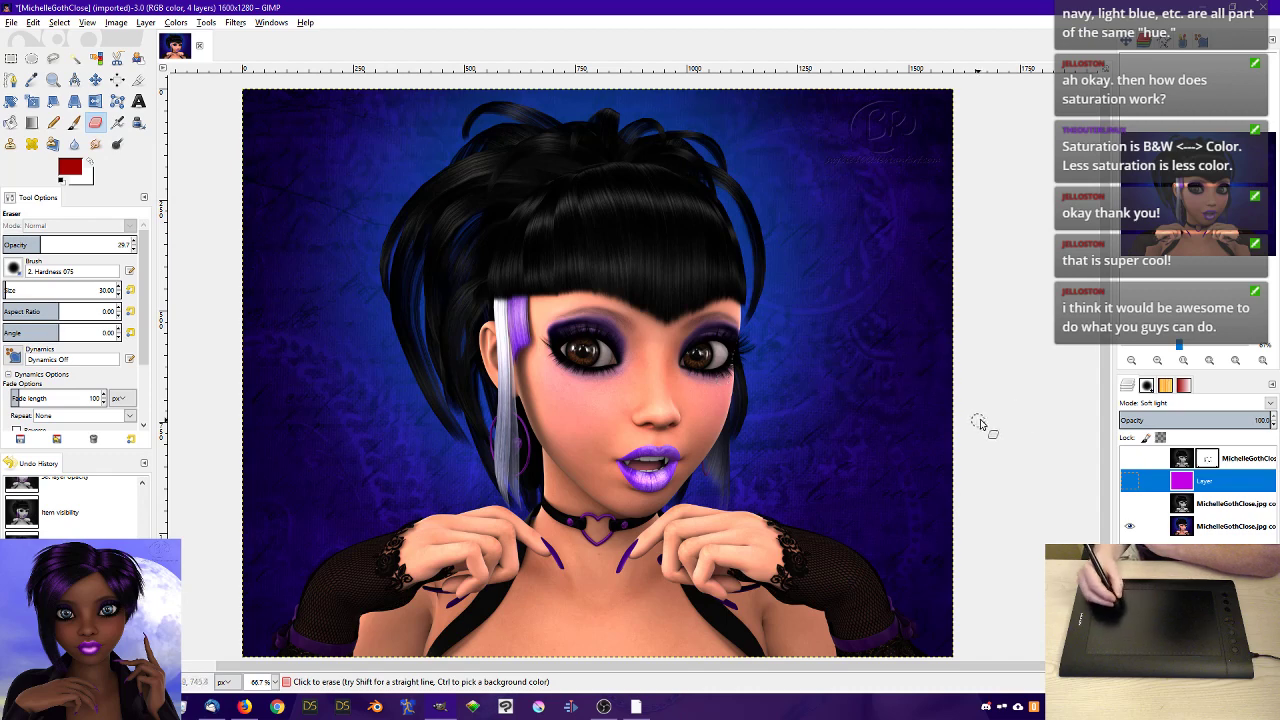
{"action": "left_click", "coordinate": [1131, 505]}
{"action": "left_click", "coordinate": [1130, 482]}
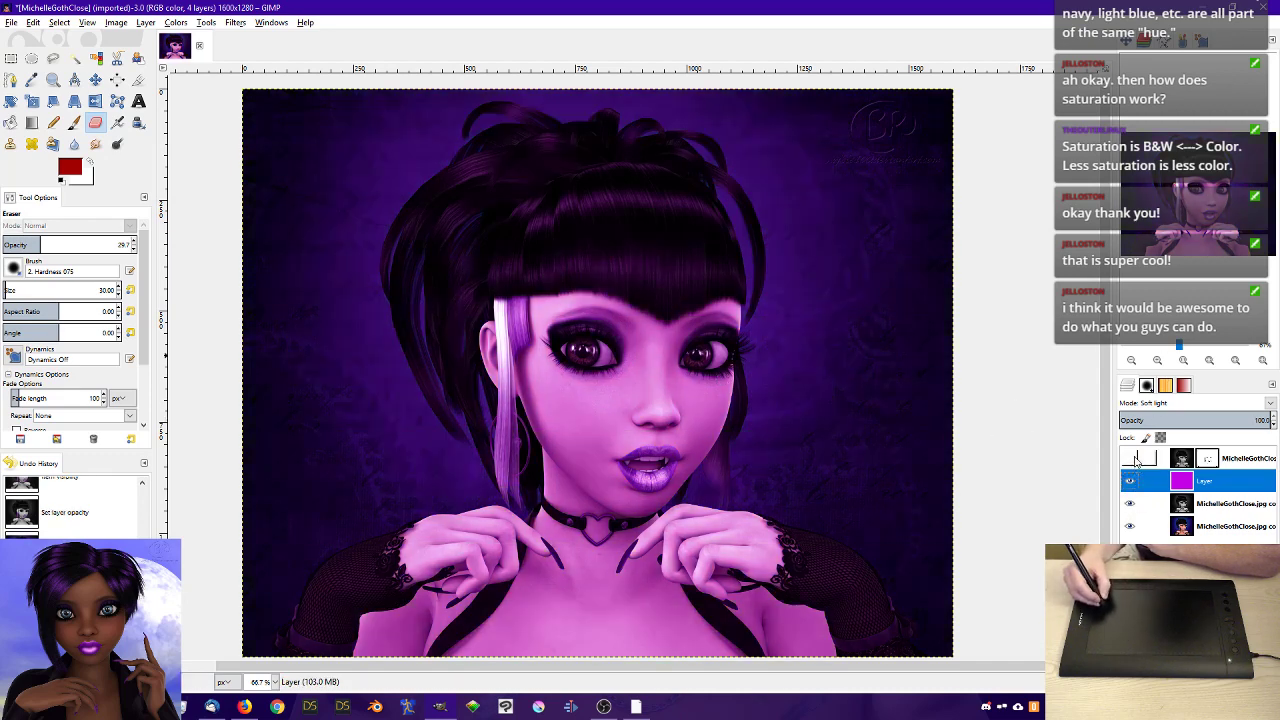
{"action": "left_click", "coordinate": [1130, 459]}
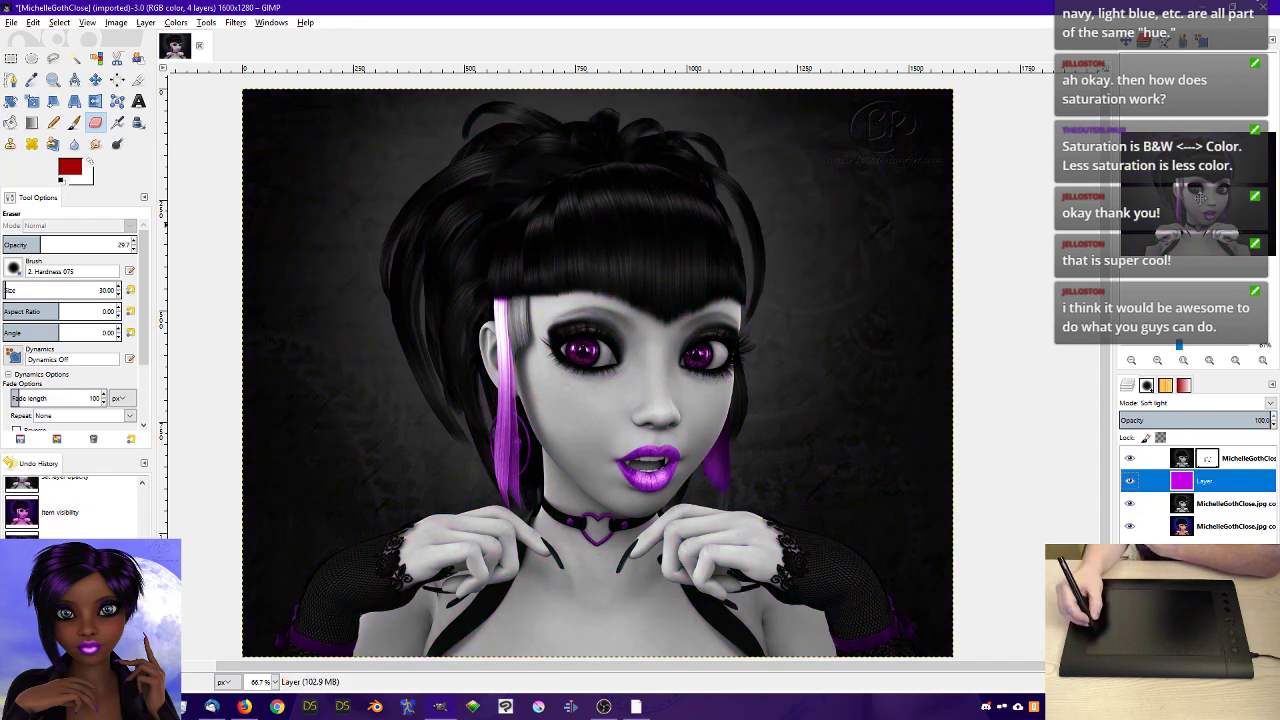
{"action": "left_click_drag", "start_coordinate": [1200, 198], "coordinate": [1200, 204]}
{"action": "left_click", "coordinate": [1183, 360]}
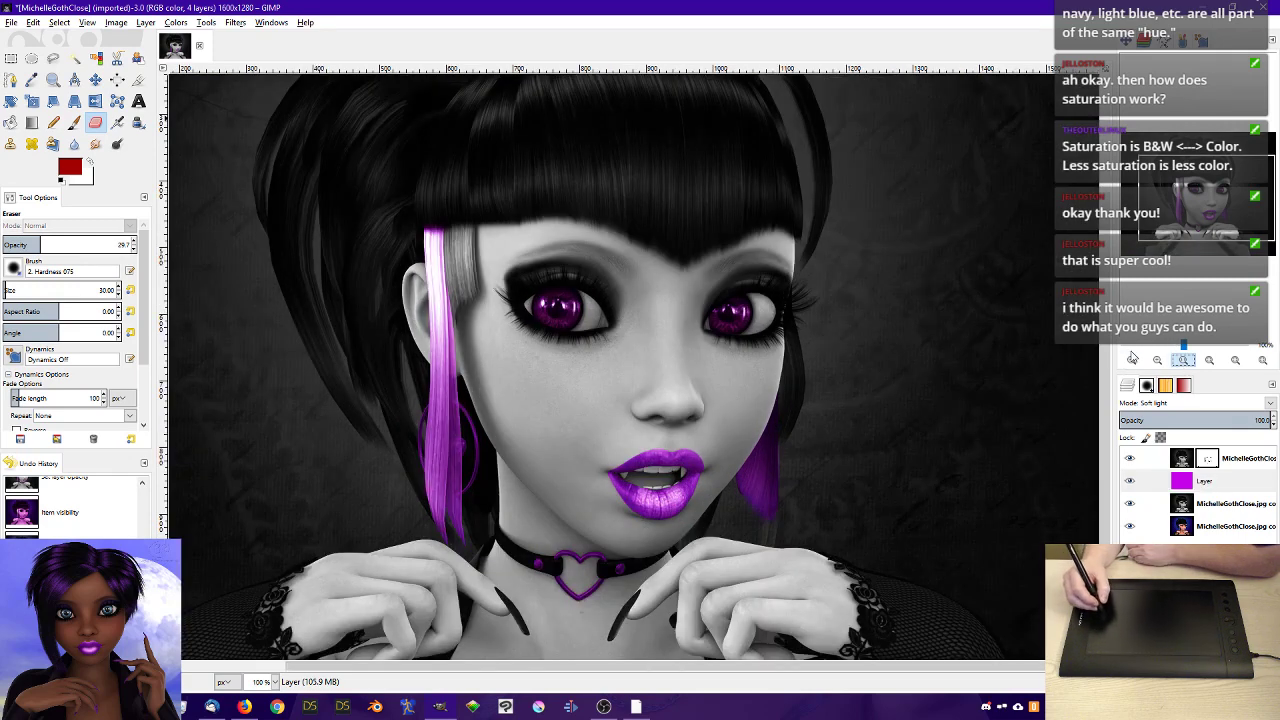
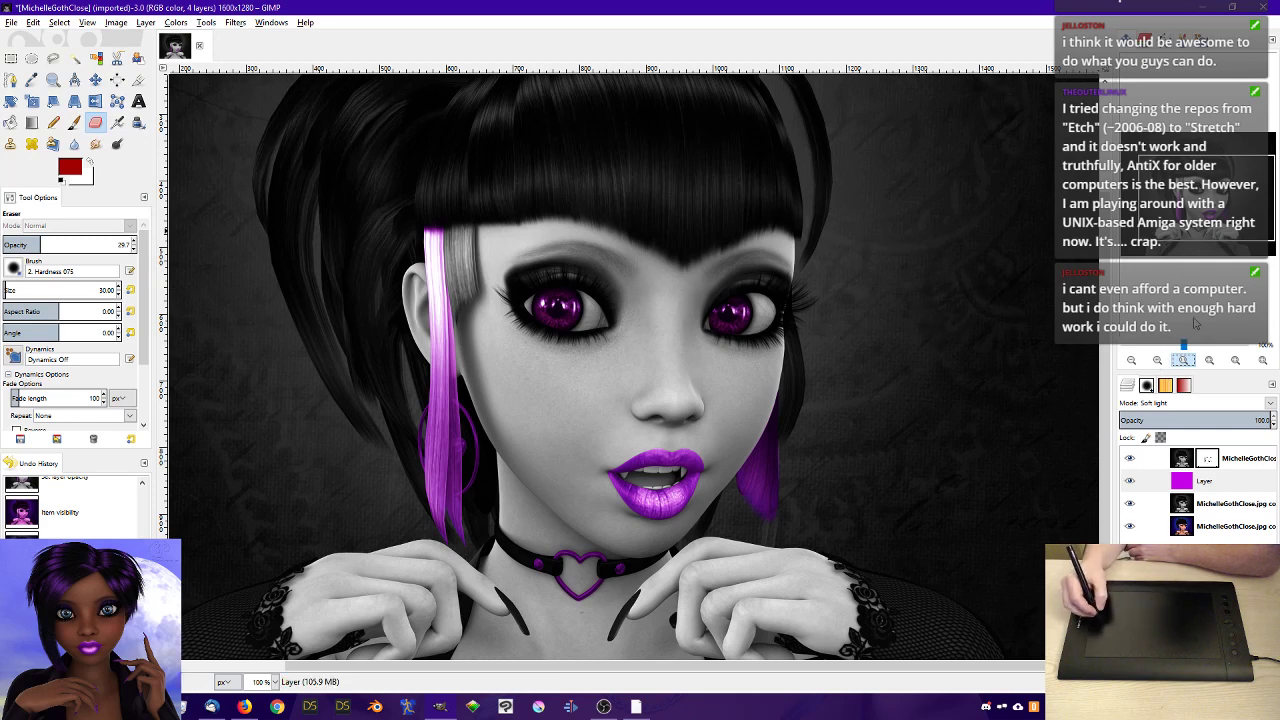
- Select the magenta fill layer and check its effect on the face by hiding and showing the masked layer above it
{"action": "left_click", "coordinate": [1157, 363]}
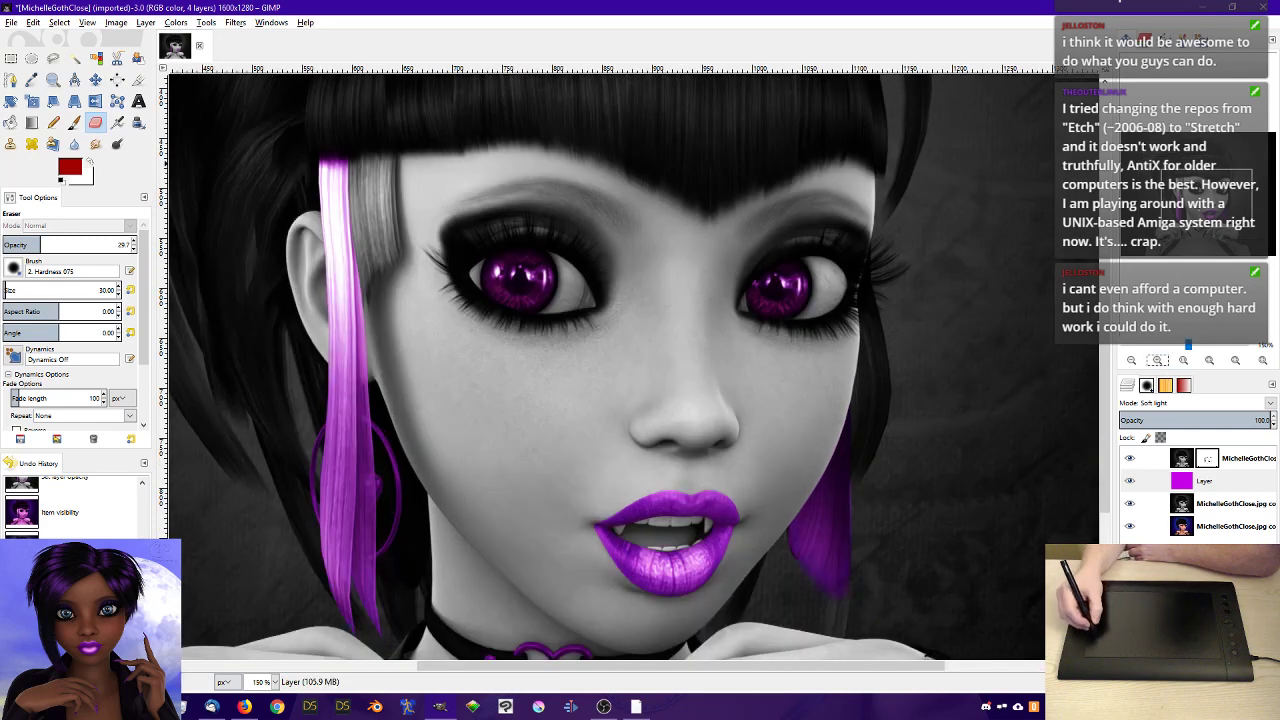
{"action": "left_click_drag", "start_coordinate": [1203, 204], "coordinate": [1206, 211]}
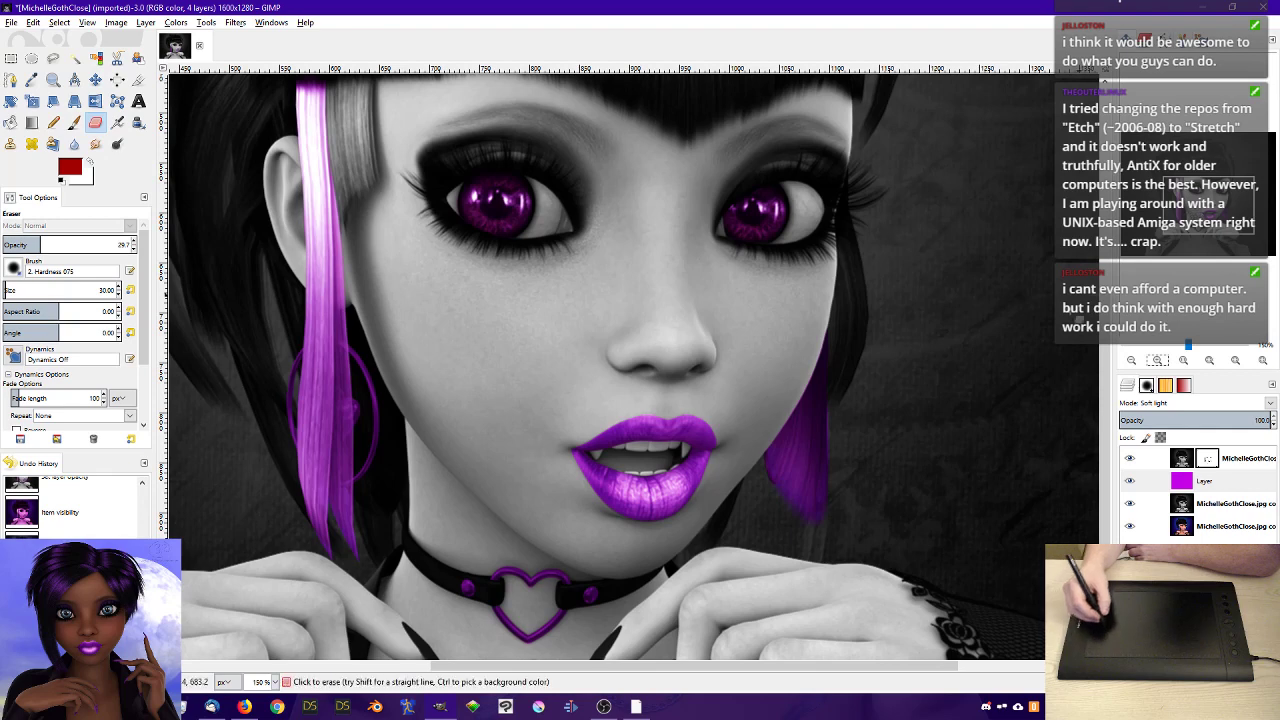
{"action": "left_click", "coordinate": [1204, 480]}
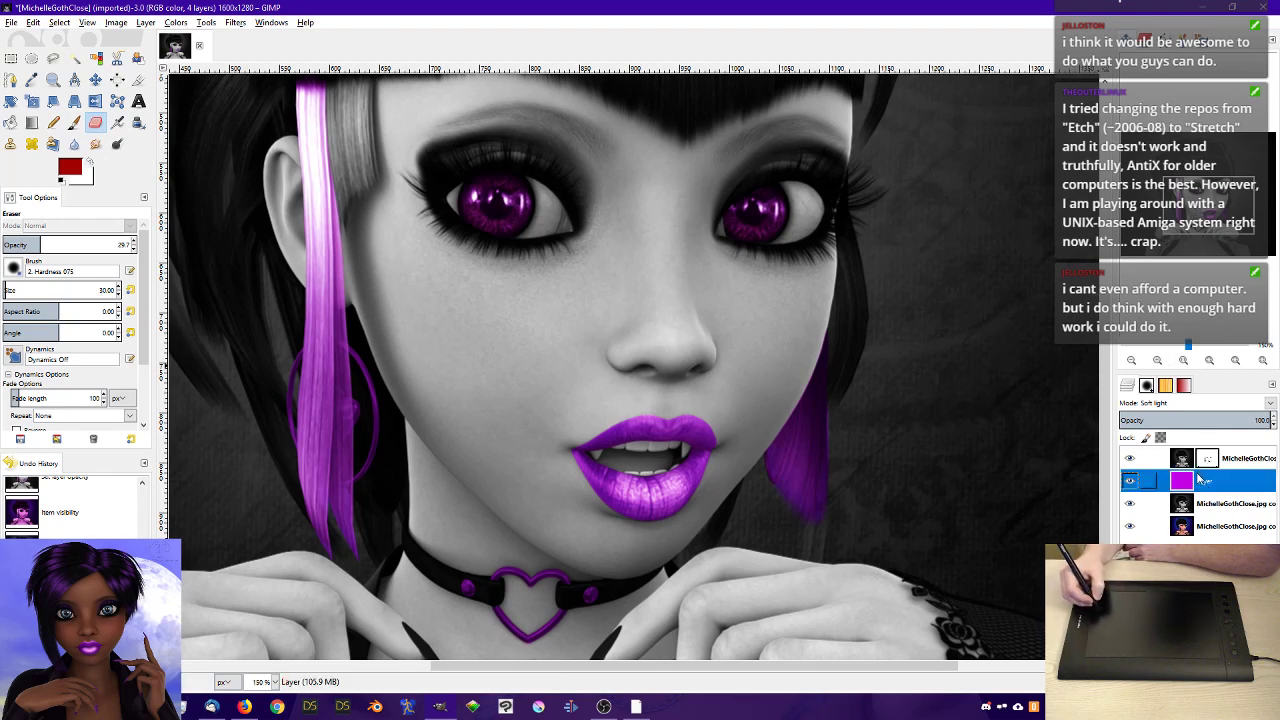
{"action": "left_click", "coordinate": [1130, 459]}
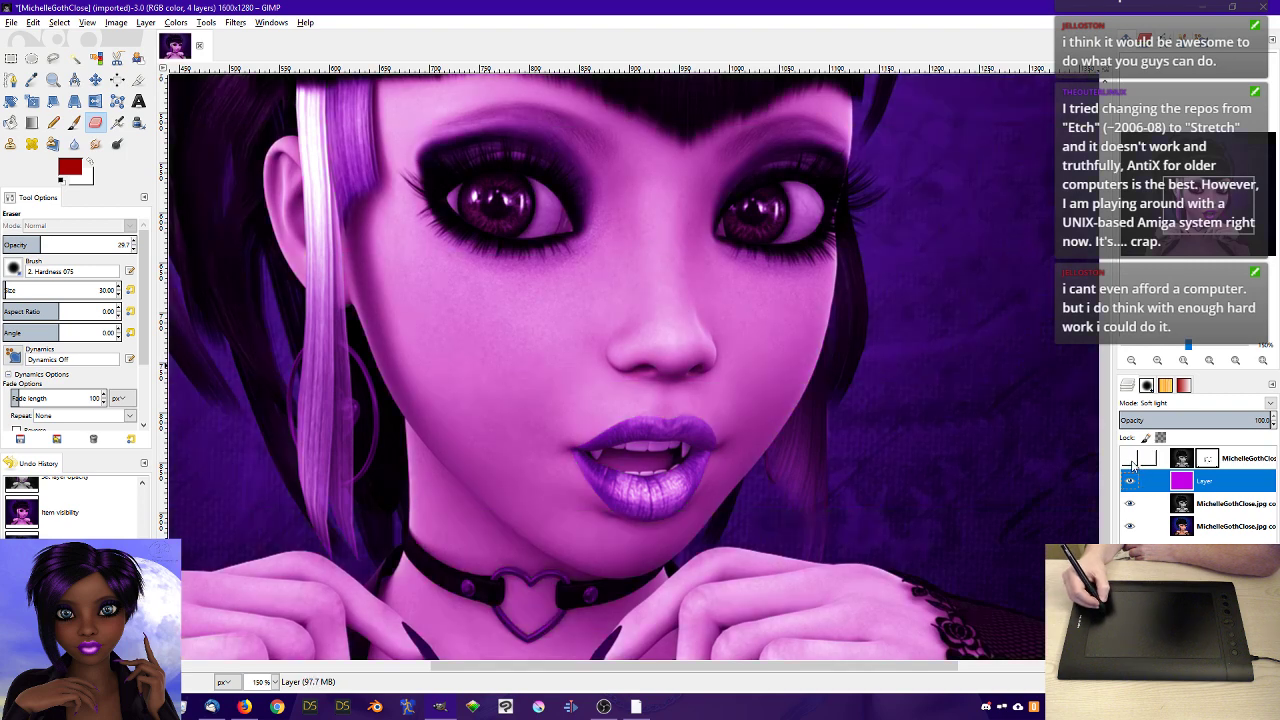
{"action": "left_click", "coordinate": [1130, 459]}
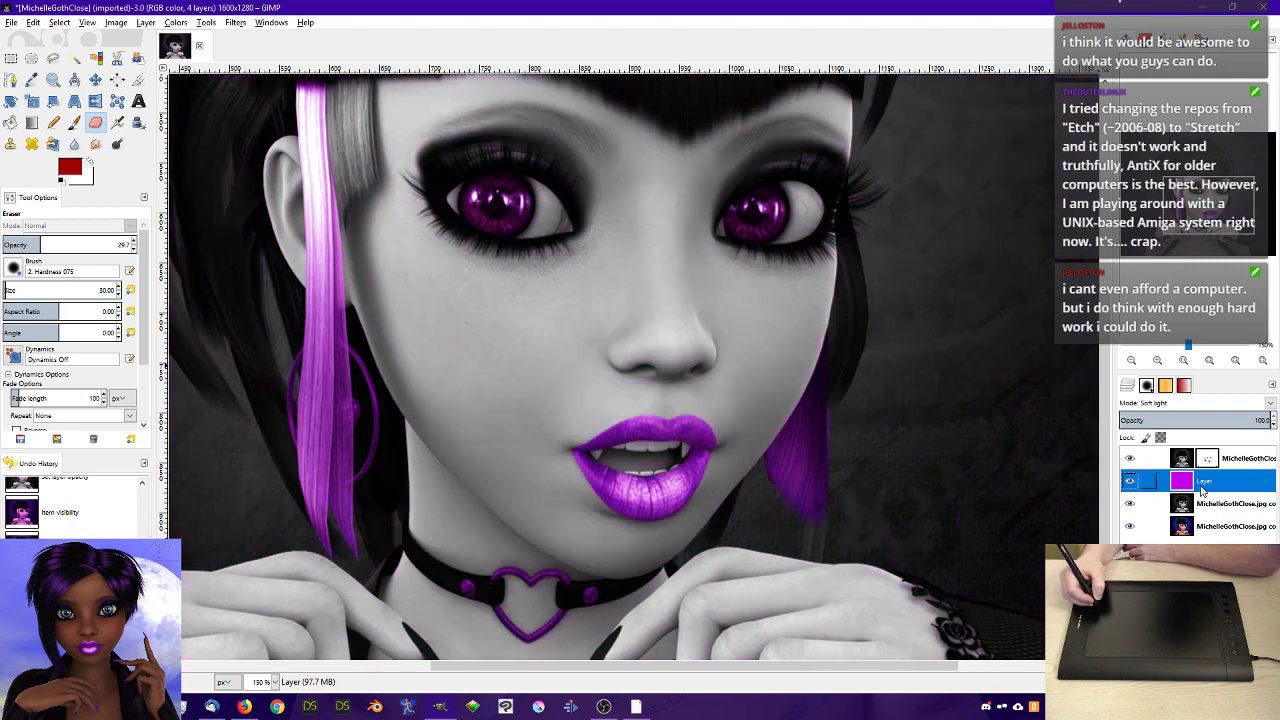
- With the masked layer temporarily hidden, sample the fill layer's magenta as the foreground colour and shift it to purple 9a0cdc
{"action": "left_click", "coordinate": [1130, 459]}
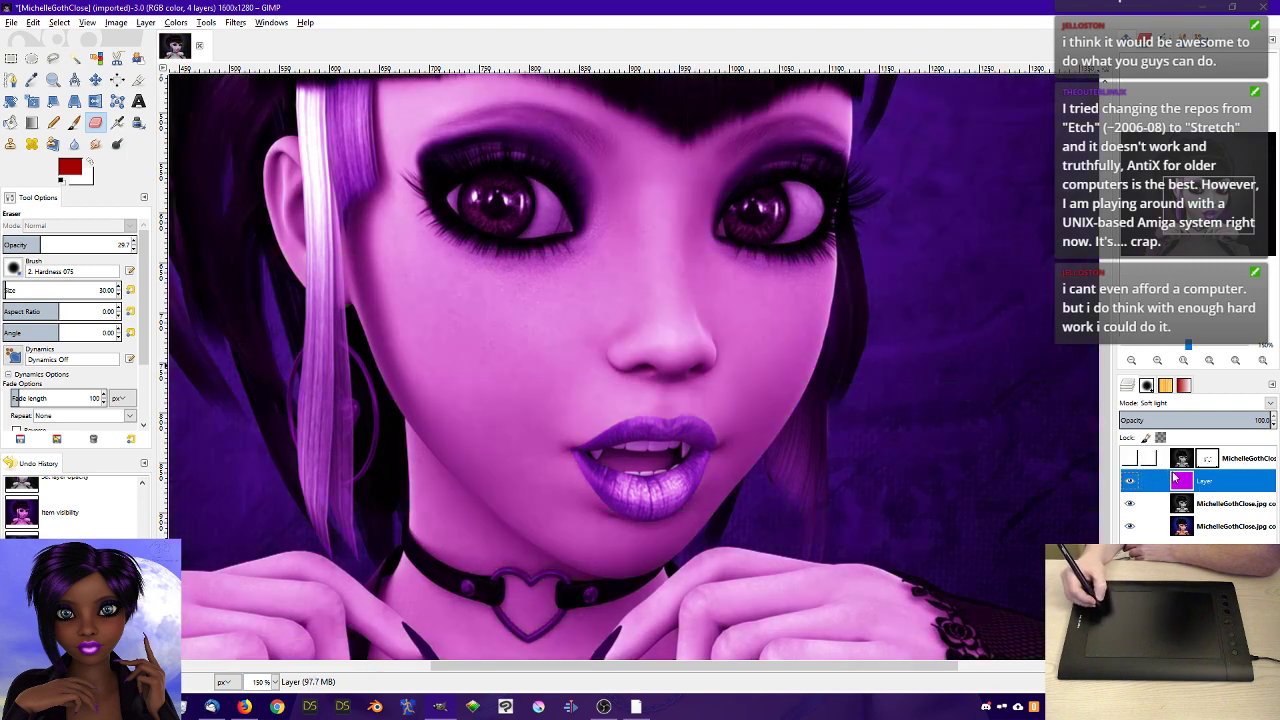
{"action": "key", "text": "o"}
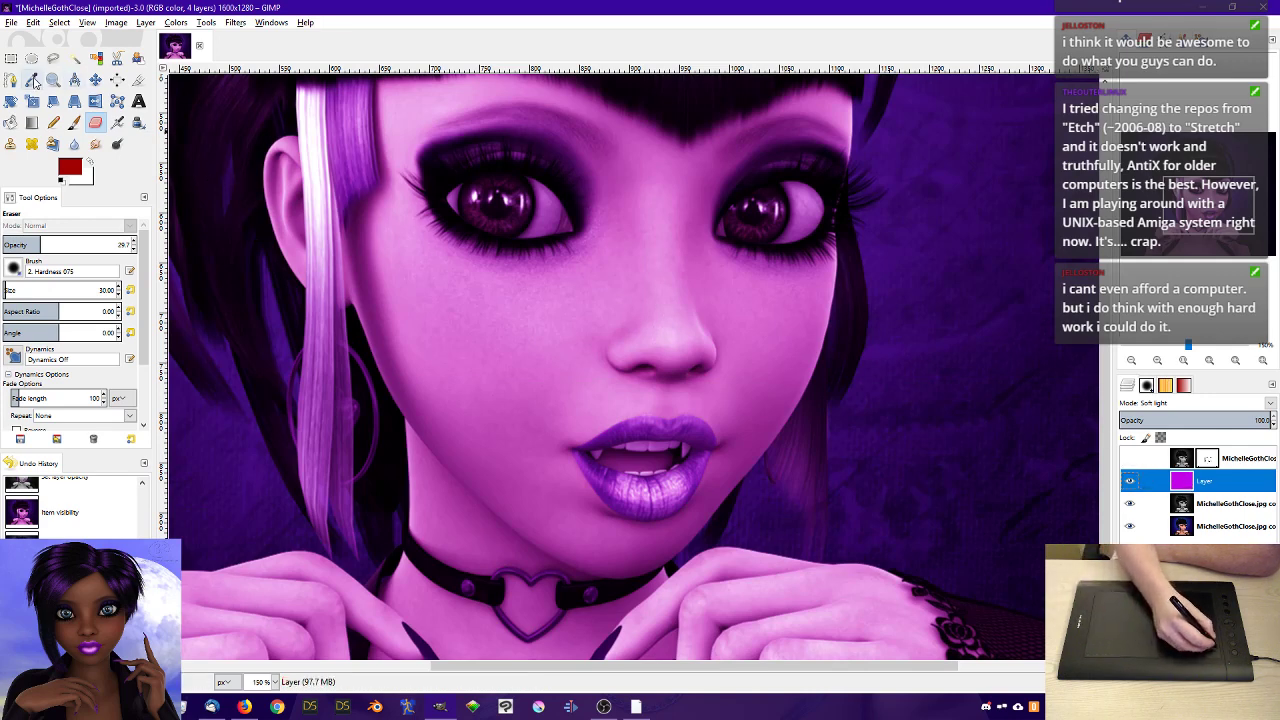
{"action": "left_click", "coordinate": [806, 375]}
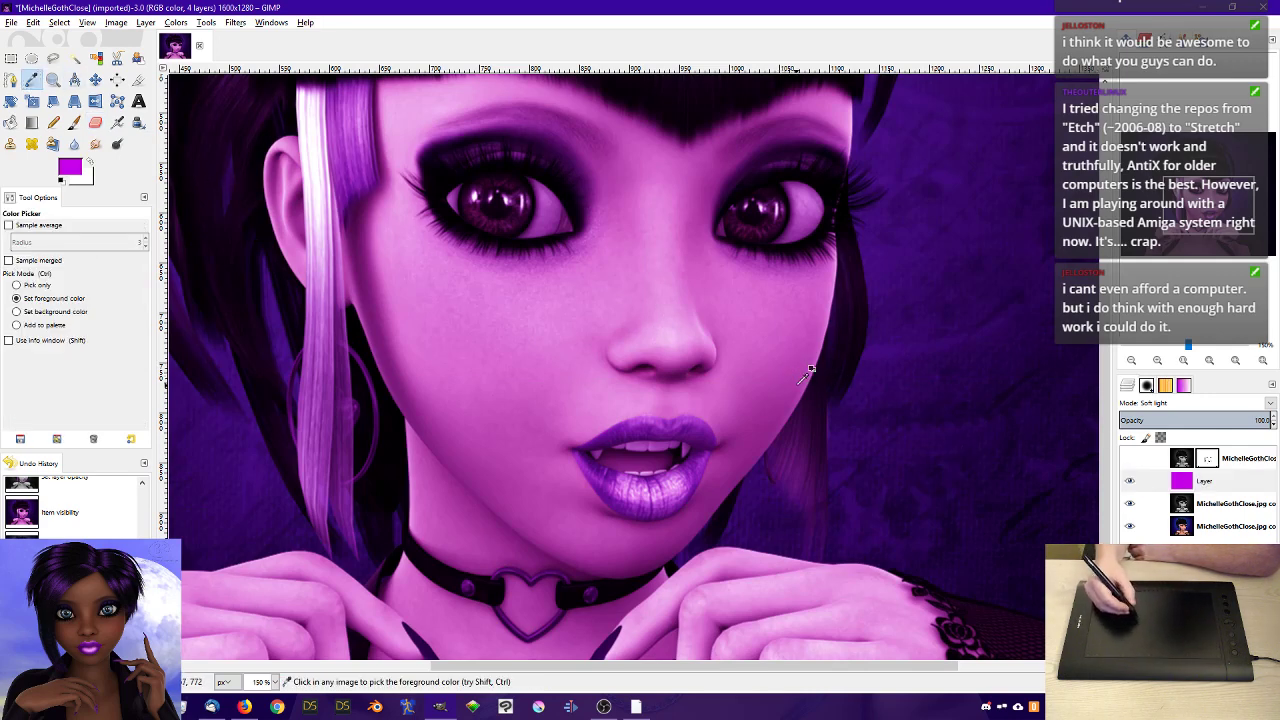
{"action": "left_click", "coordinate": [72, 168]}
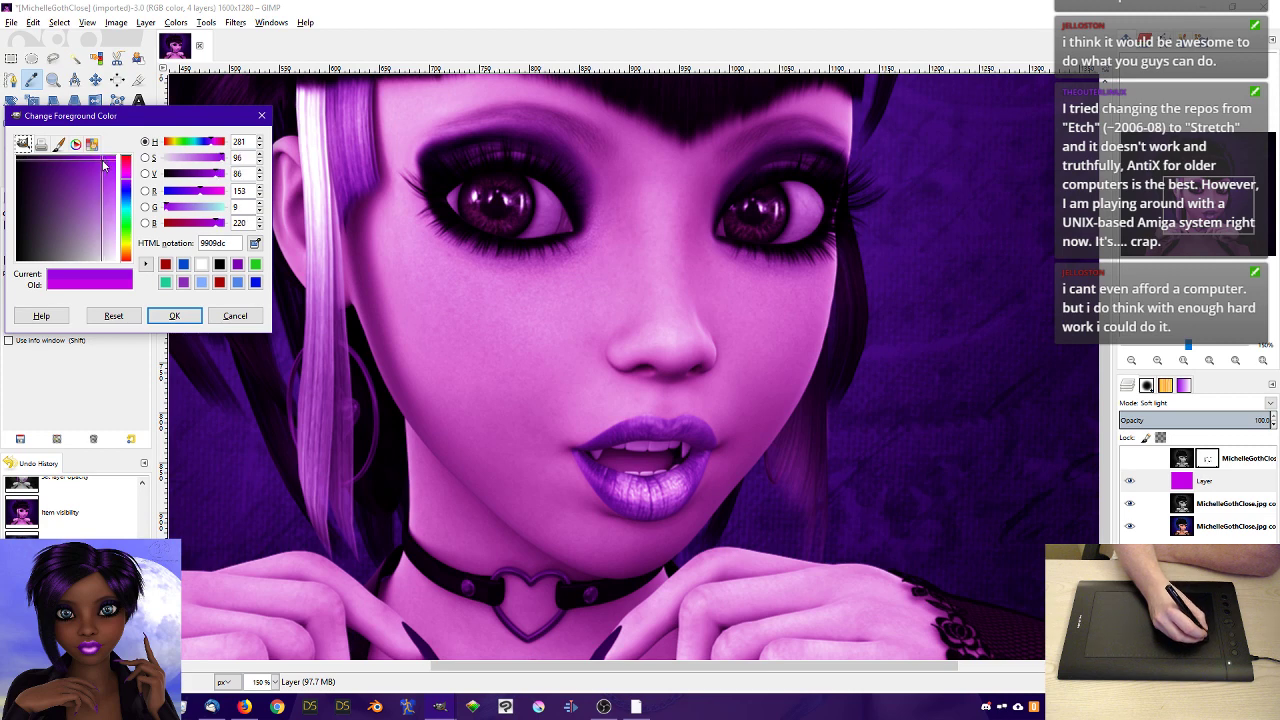
{"action": "left_click", "coordinate": [115, 171]}
{"action": "left_click", "coordinate": [173, 315]}
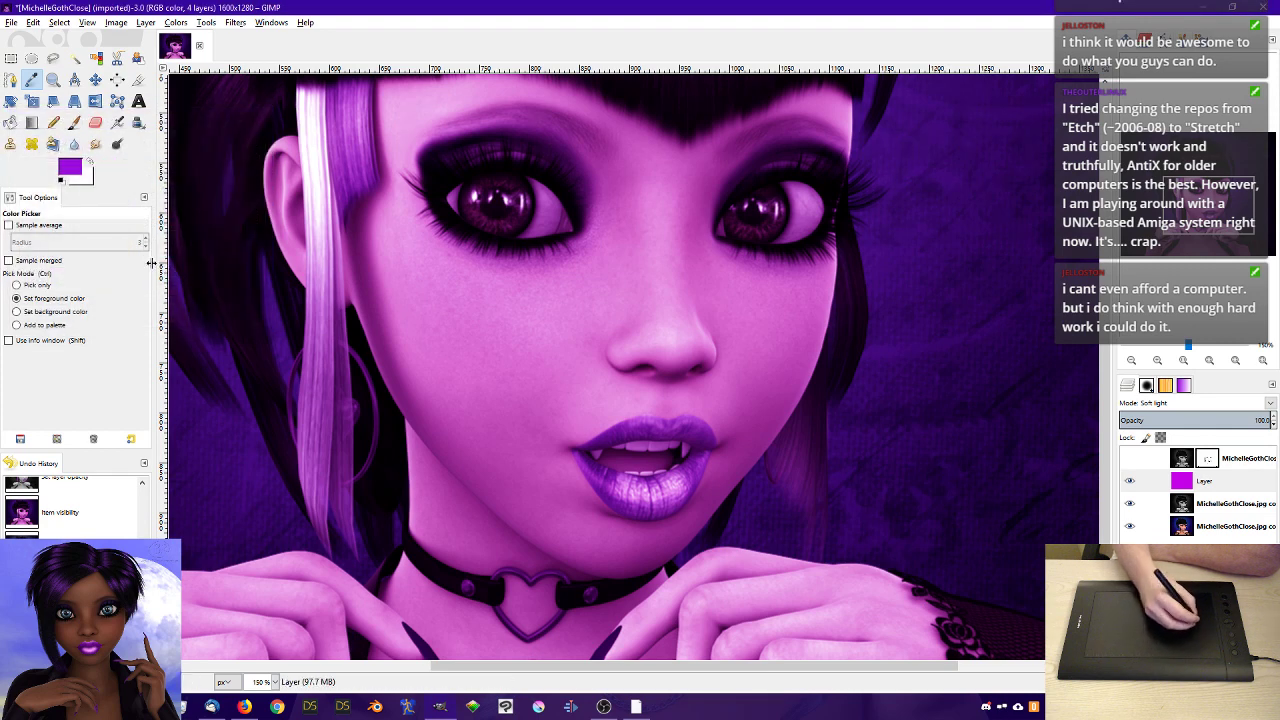
{"action": "left_click", "coordinate": [1200, 484]}
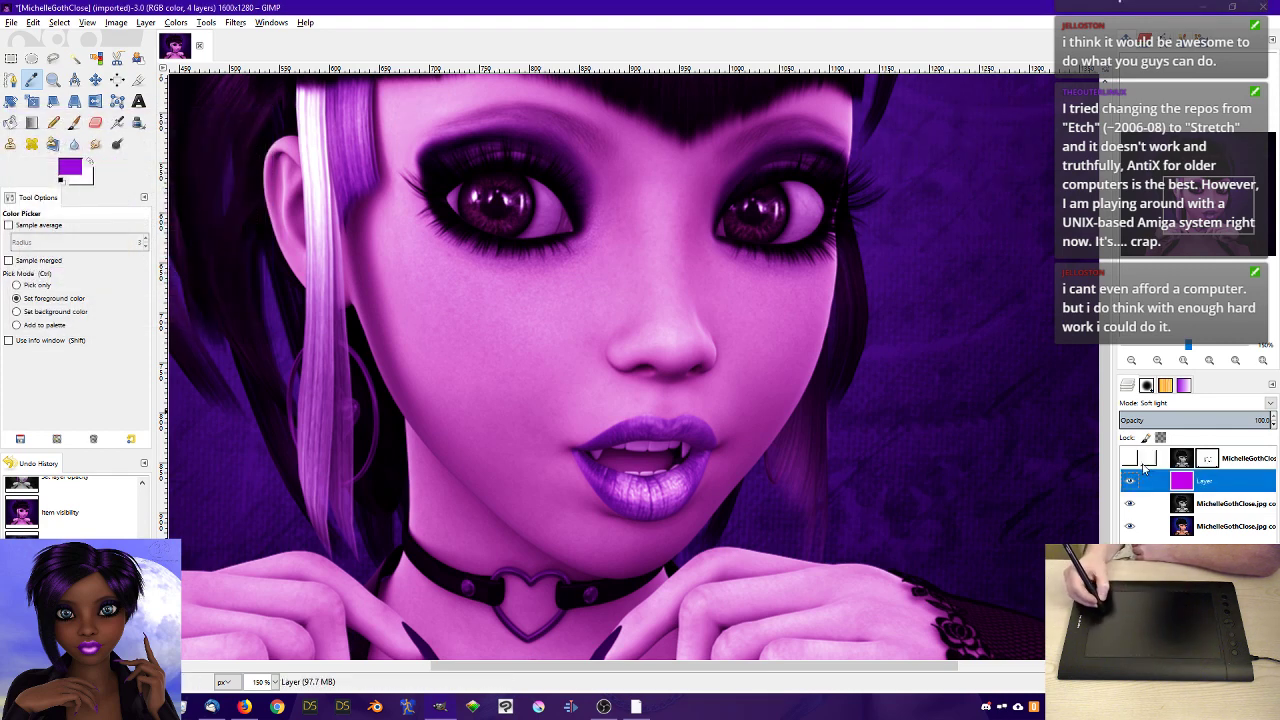
{"action": "left_click", "coordinate": [1131, 459]}
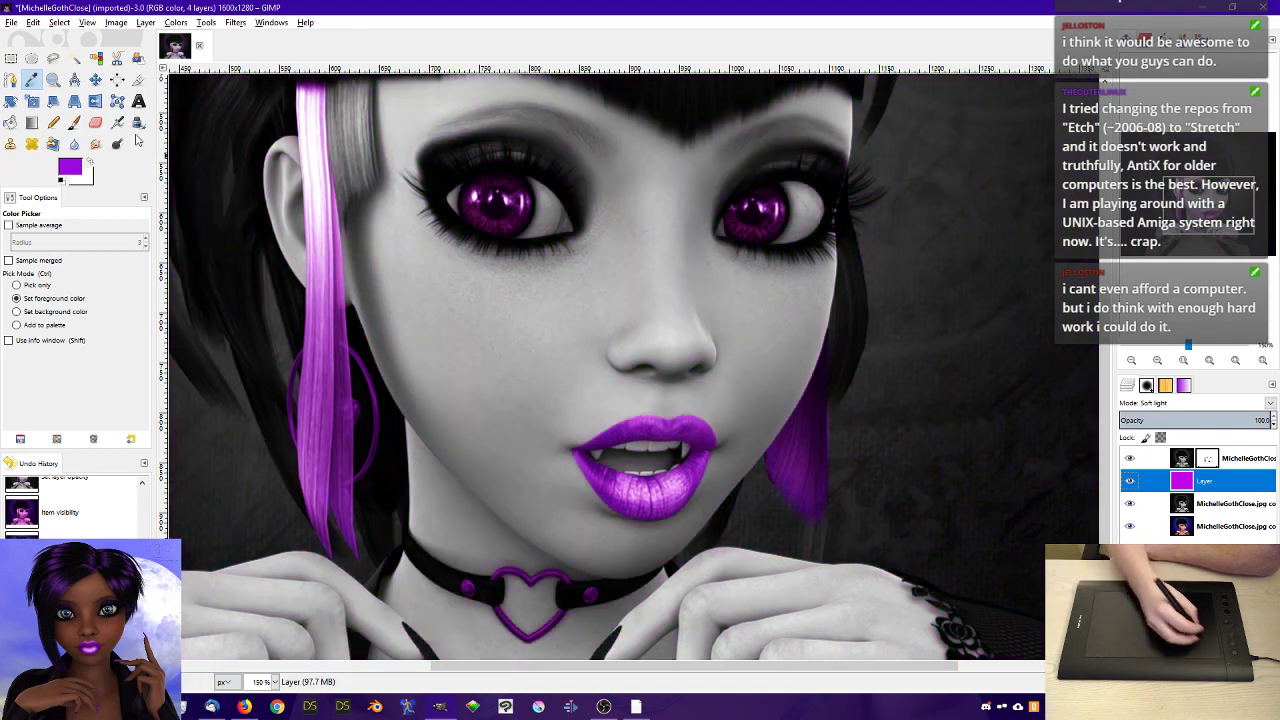
- Choose the Paintbrush and set the foreground colour to the deeper violet 6e01cb
{"action": "left_click", "coordinate": [76, 124]}
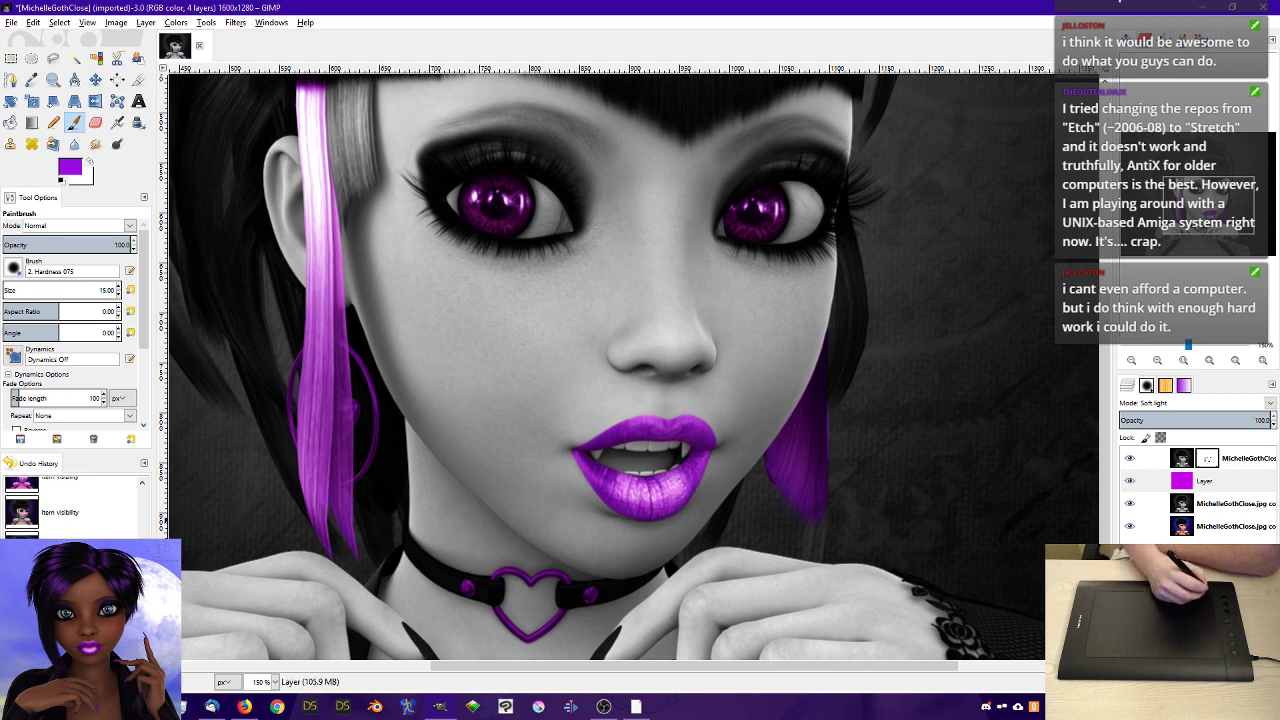
{"action": "left_click", "coordinate": [70, 168]}
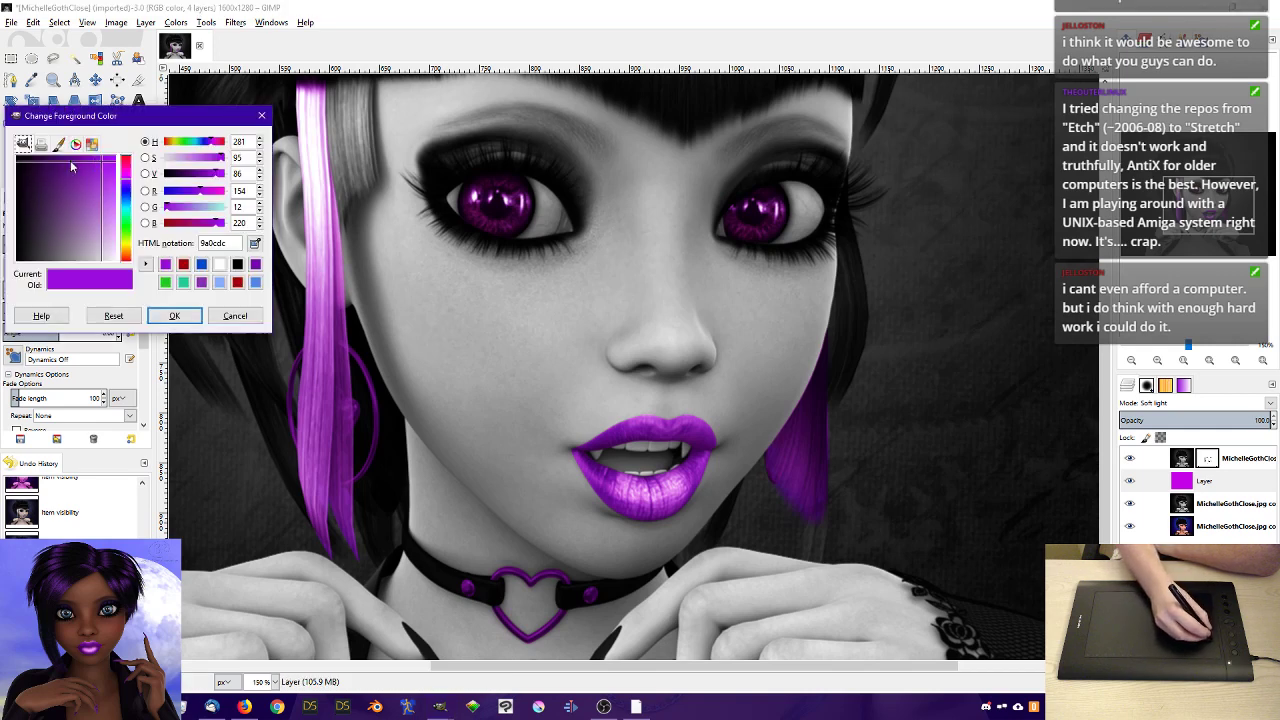
{"action": "left_click_drag", "start_coordinate": [100, 168], "coordinate": [130, 180]}
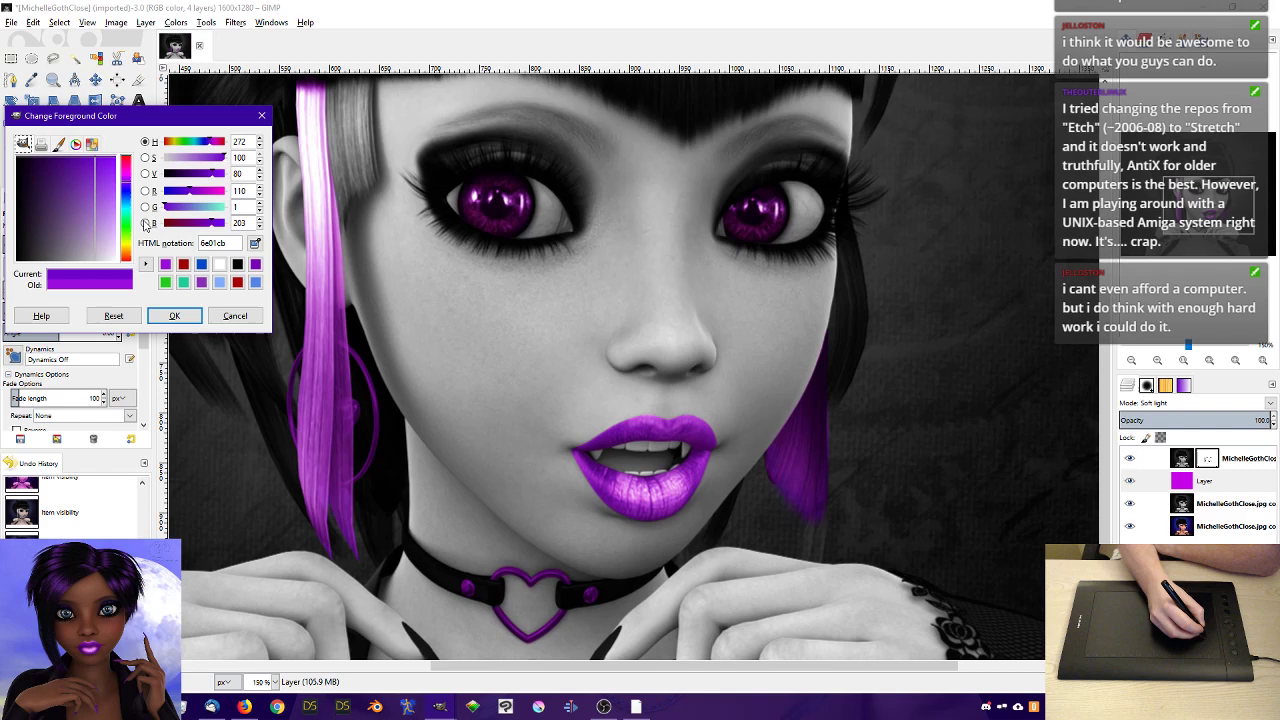
{"action": "left_click", "coordinate": [174, 315]}
- Paint the violet over the lower lip on the fill layer with the size 15 brush at full opacity
{"action": "left_click", "coordinate": [1158, 362]}
{"action": "left_click", "coordinate": [1158, 362]}
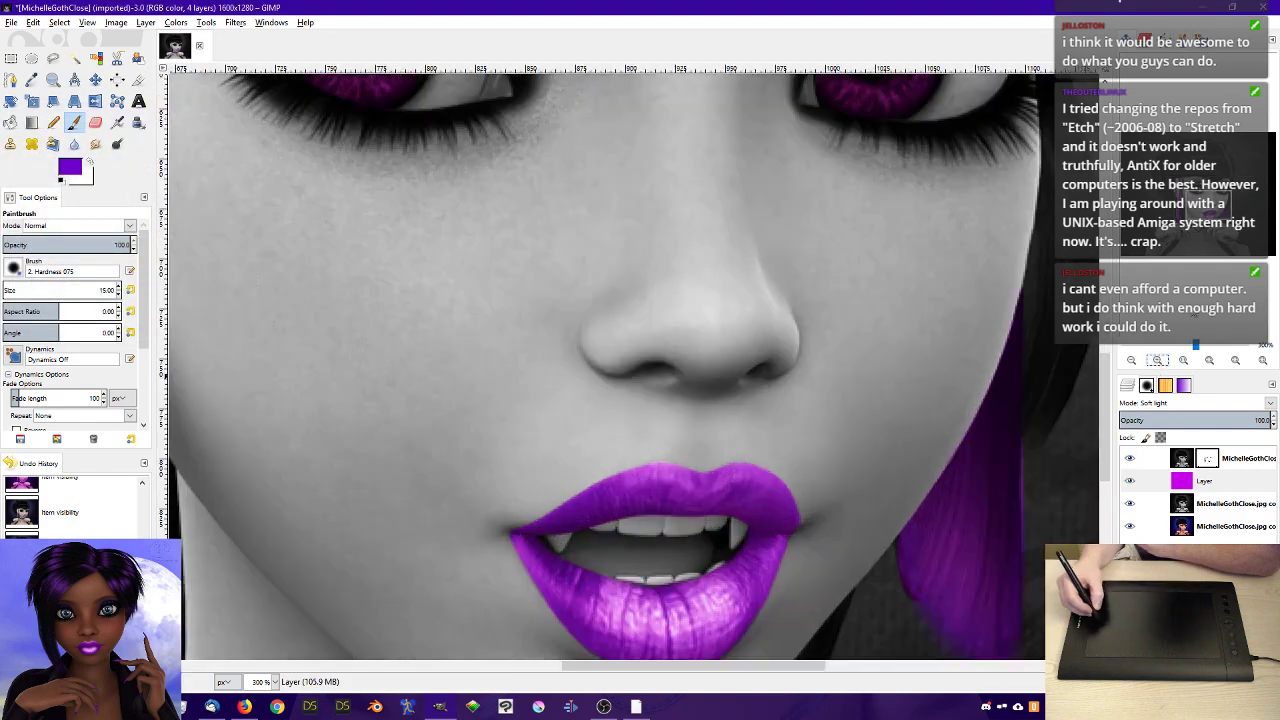
{"action": "left_click_drag", "start_coordinate": [1207, 211], "coordinate": [1211, 218]}
{"action": "left_click", "coordinate": [1208, 478]}
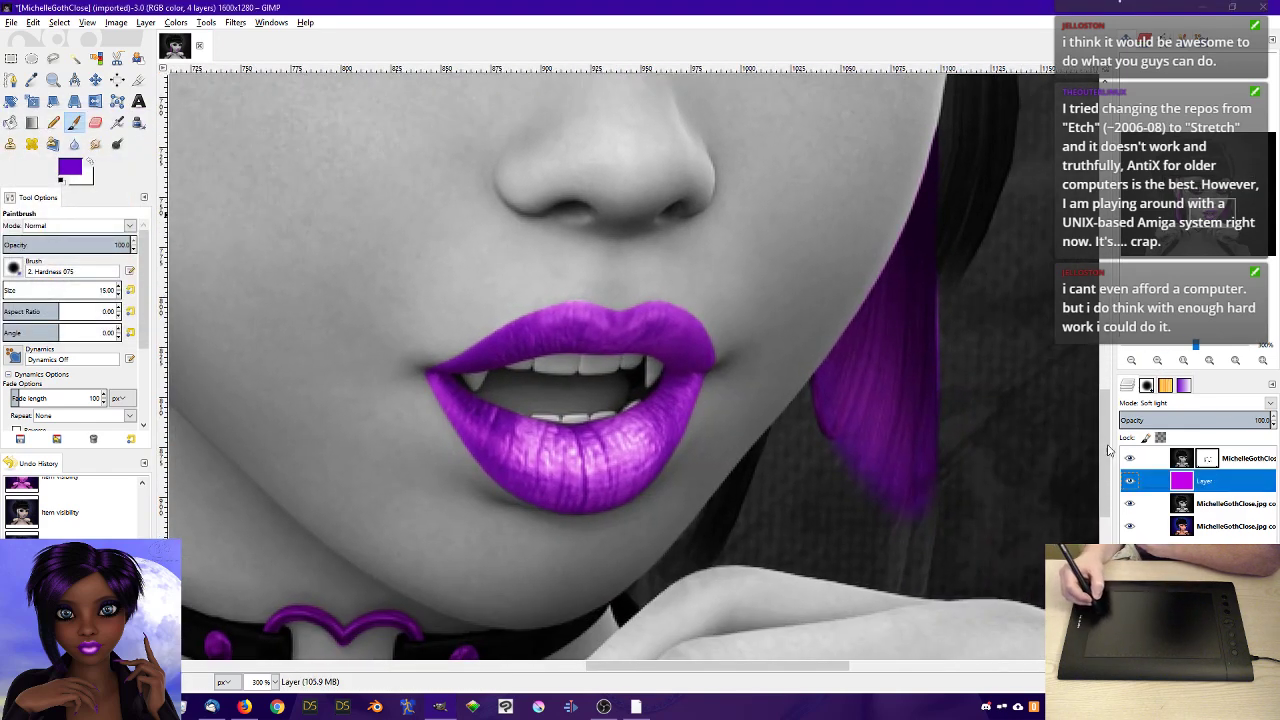
{"action": "mouse_move", "coordinate": [546, 449]}
{"action": "left_mouse_down"}
{"action": "mouse_move", "coordinate": [609, 448]}
{"action": "mouse_move", "coordinate": [566, 478]}
{"action": "mouse_move", "coordinate": [589, 485]}
{"action": "mouse_move", "coordinate": [563, 498]}
{"action": "mouse_move", "coordinate": [602, 468]}
{"action": "left_mouse_up"}
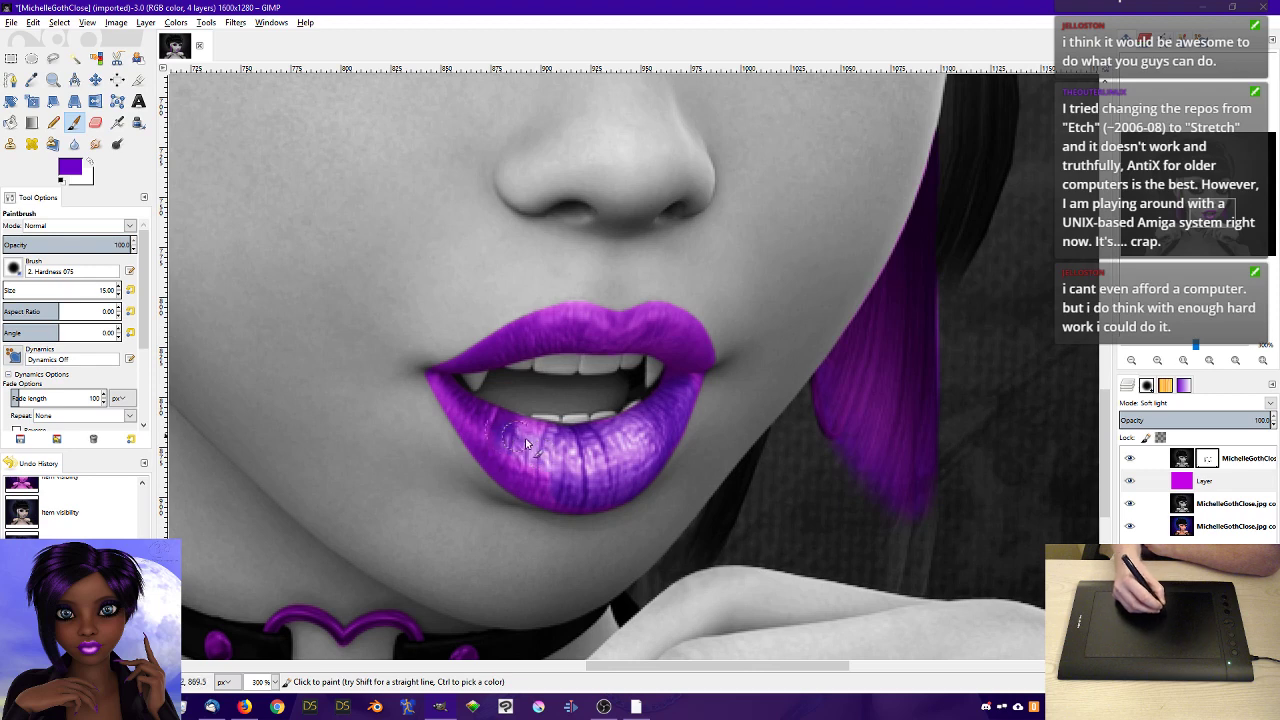
{"action": "left_click", "coordinate": [1185, 360]}
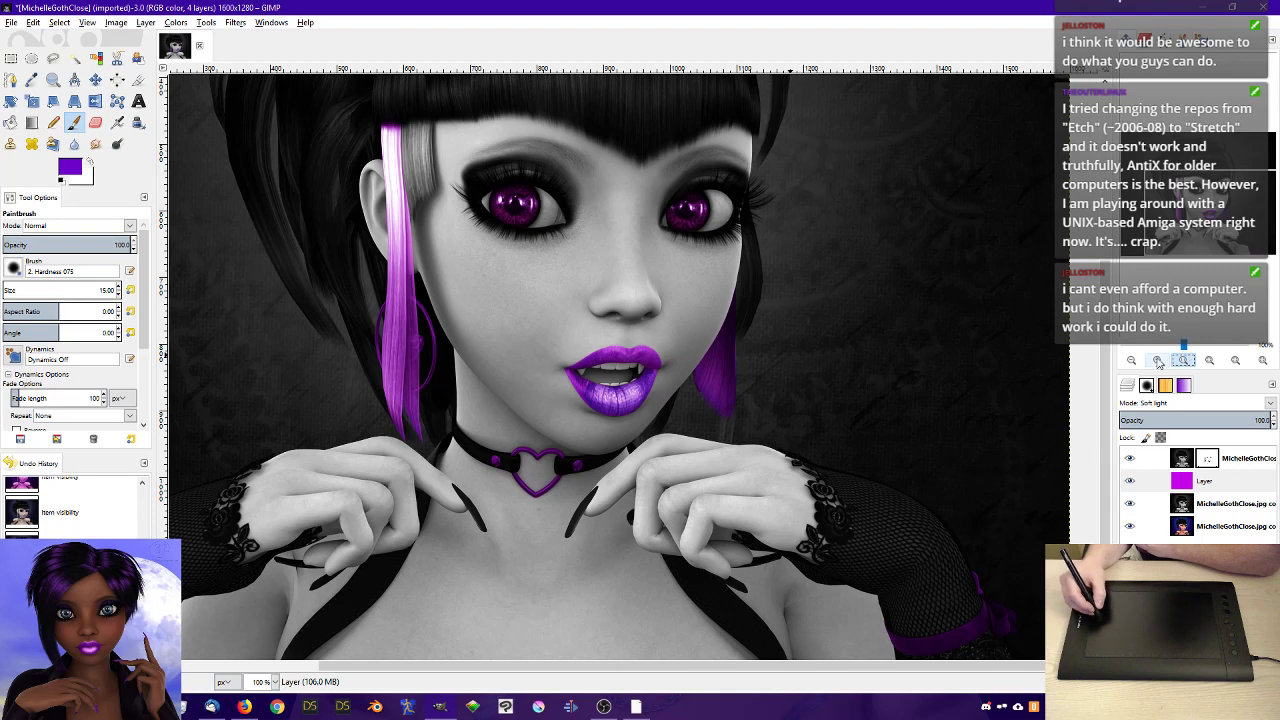
- Paint the upper lip, the mouth corners and the sides of the lower lip violet on the fill layer
{"action": "left_click", "coordinate": [1157, 360]}
{"action": "left_click", "coordinate": [1157, 360]}
{"action": "left_click", "coordinate": [1157, 360]}
{"action": "left_click", "coordinate": [1157, 360]}
{"action": "left_click_drag", "start_coordinate": [447, 354], "coordinate": [488, 330]}
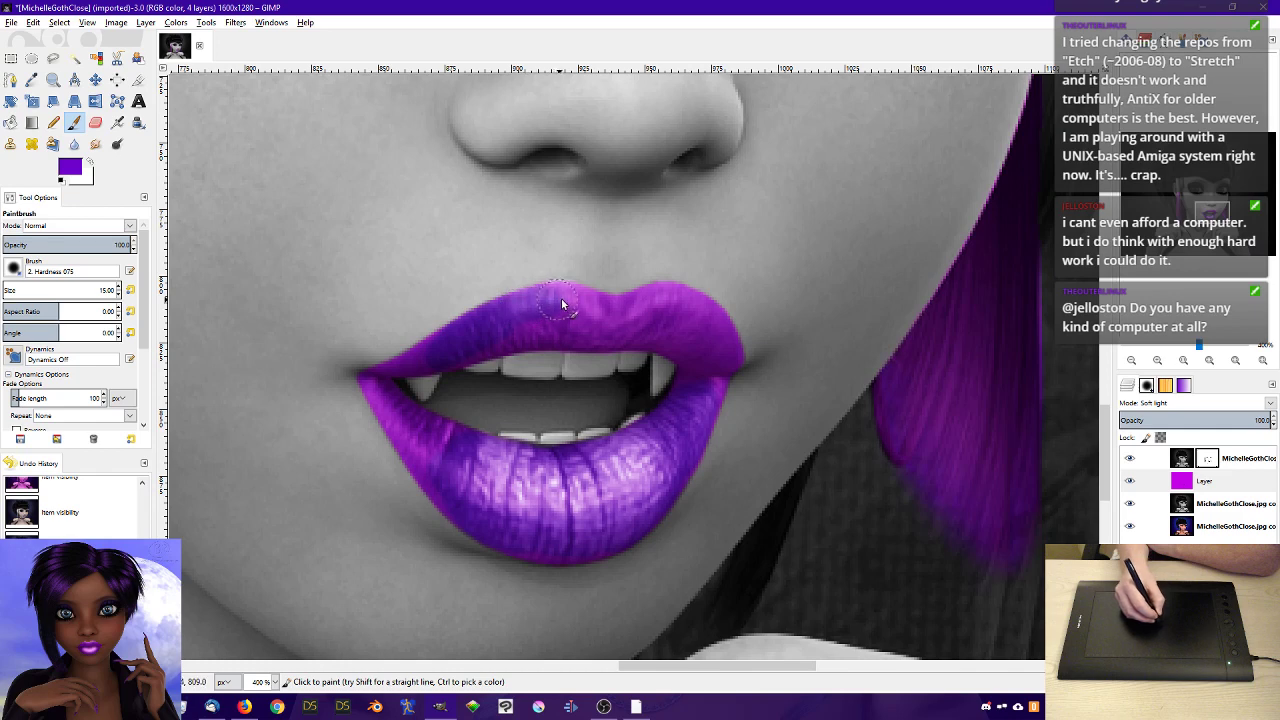
{"action": "mouse_move", "coordinate": [561, 300]}
{"action": "left_mouse_down"}
{"action": "mouse_move", "coordinate": [454, 354]}
{"action": "mouse_move", "coordinate": [647, 315]}
{"action": "mouse_move", "coordinate": [555, 325]}
{"action": "mouse_move", "coordinate": [582, 320]}
{"action": "mouse_move", "coordinate": [557, 305]}
{"action": "mouse_move", "coordinate": [604, 315]}
{"action": "mouse_move", "coordinate": [549, 299]}
{"action": "mouse_move", "coordinate": [615, 316]}
{"action": "mouse_move", "coordinate": [688, 307]}
{"action": "mouse_move", "coordinate": [720, 335]}
{"action": "mouse_move", "coordinate": [587, 335]}
{"action": "mouse_move", "coordinate": [735, 356]}
{"action": "mouse_move", "coordinate": [669, 341]}
{"action": "mouse_move", "coordinate": [702, 364]}
{"action": "mouse_move", "coordinate": [685, 352]}
{"action": "mouse_move", "coordinate": [720, 364]}
{"action": "left_mouse_up"}
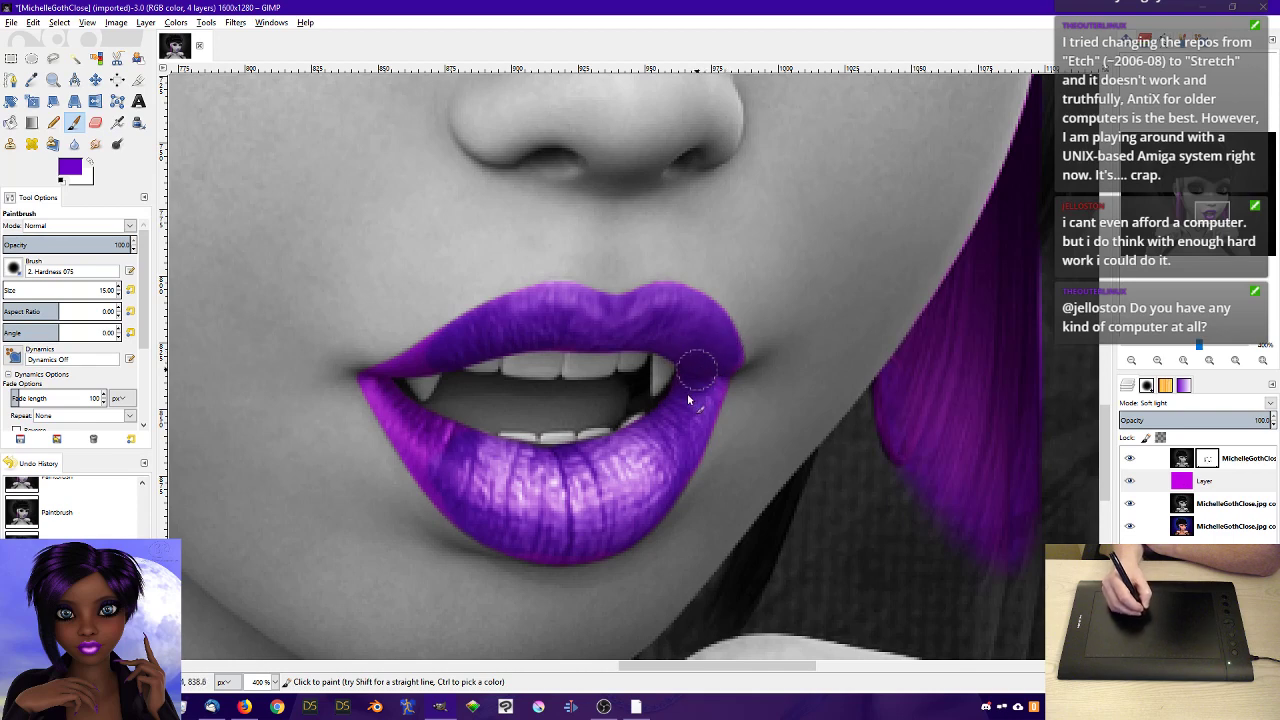
{"action": "mouse_move", "coordinate": [378, 397]}
{"action": "left_mouse_down"}
{"action": "mouse_move", "coordinate": [433, 444]}
{"action": "mouse_move", "coordinate": [391, 400]}
{"action": "mouse_move", "coordinate": [484, 460]}
{"action": "mouse_move", "coordinate": [406, 436]}
{"action": "left_mouse_up"}
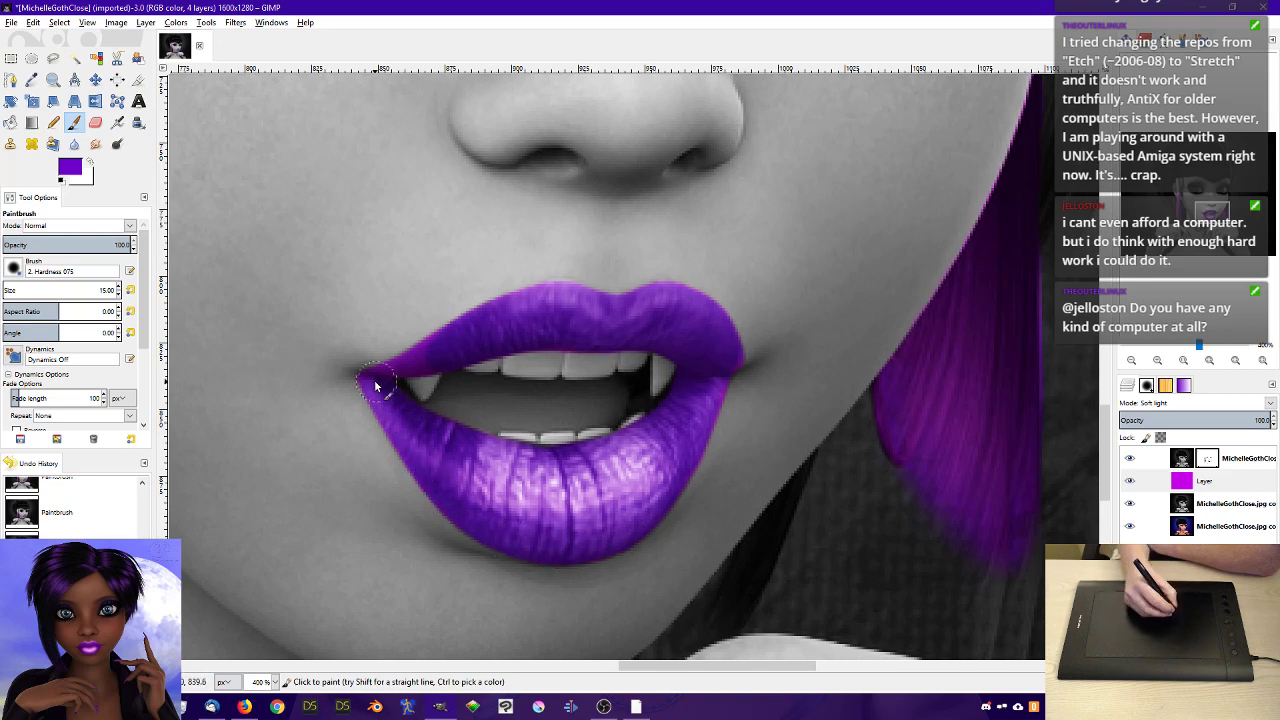
{"action": "mouse_move", "coordinate": [380, 384]}
{"action": "left_mouse_down"}
{"action": "mouse_move", "coordinate": [483, 327]}
{"action": "mouse_move", "coordinate": [419, 363]}
{"action": "mouse_move", "coordinate": [461, 349]}
{"action": "left_mouse_up"}
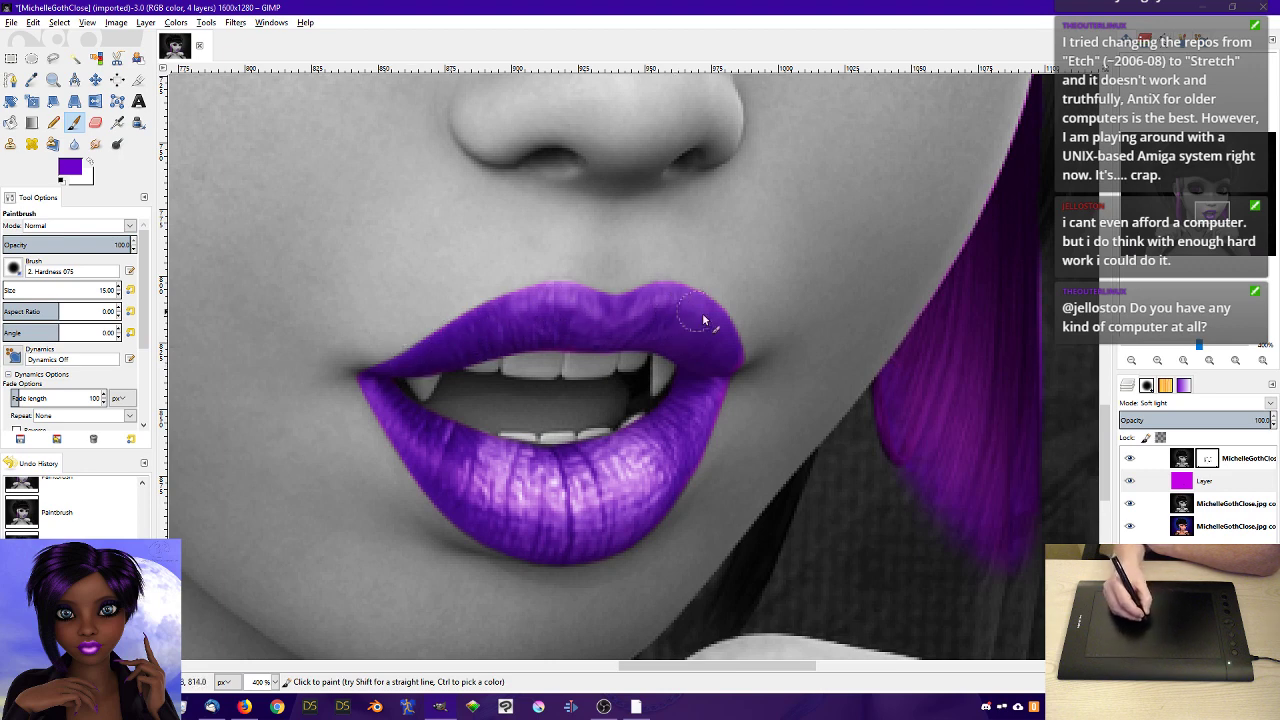
{"action": "left_click_drag", "start_coordinate": [718, 379], "coordinate": [680, 467]}
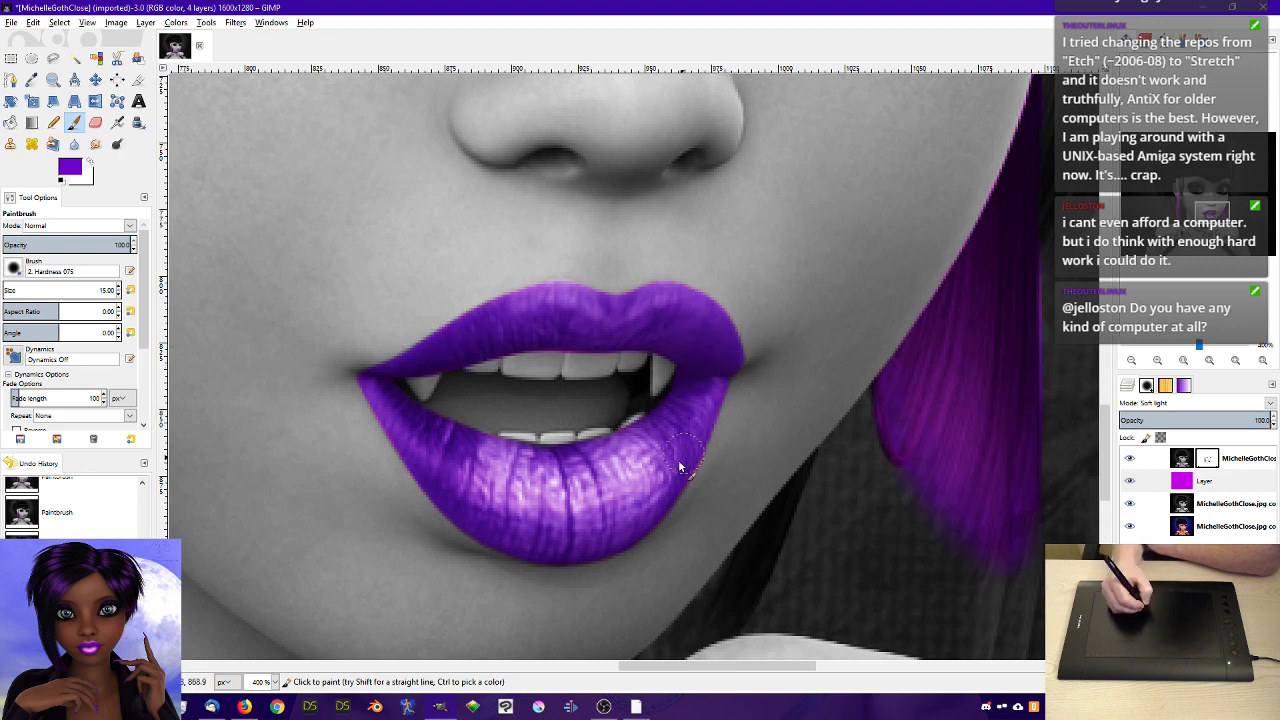
- Check the recoloured lips at full view and touch up the remaining magenta along the upper lip and mouth corner in violet
{"action": "left_click", "coordinate": [1180, 363]}
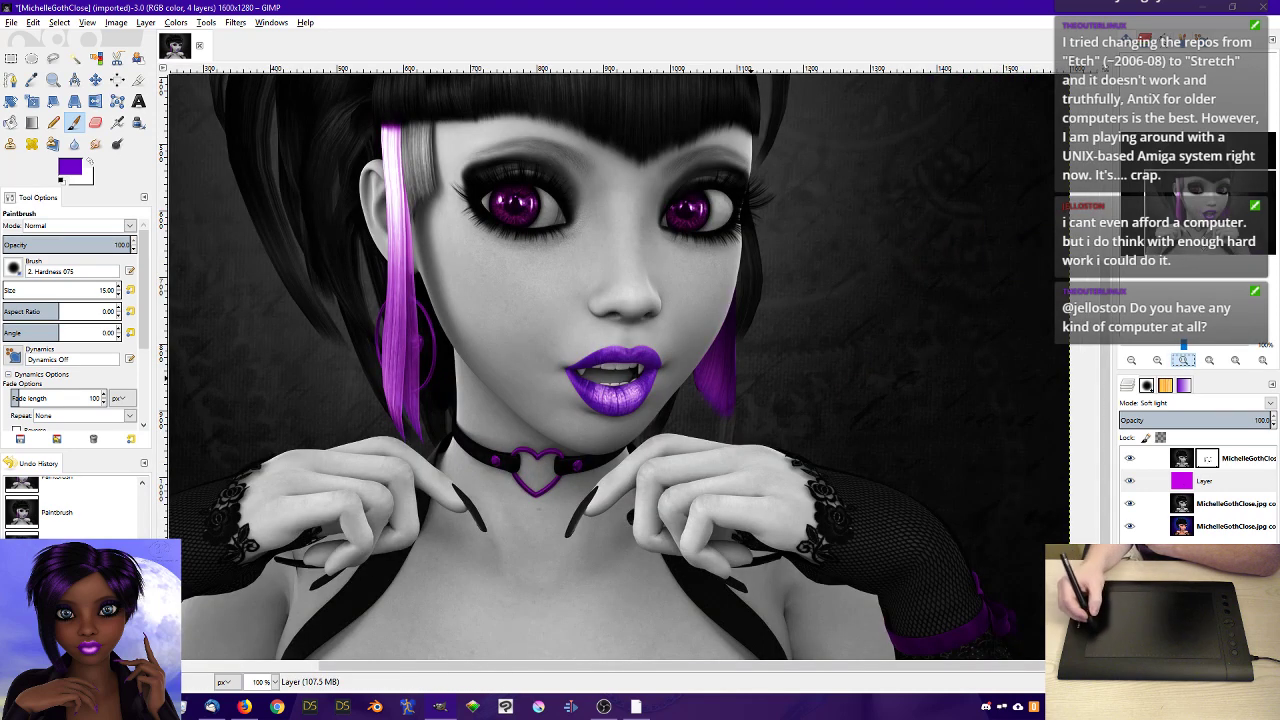
{"action": "left_click_drag", "start_coordinate": [750, 378], "coordinate": [751, 448]}
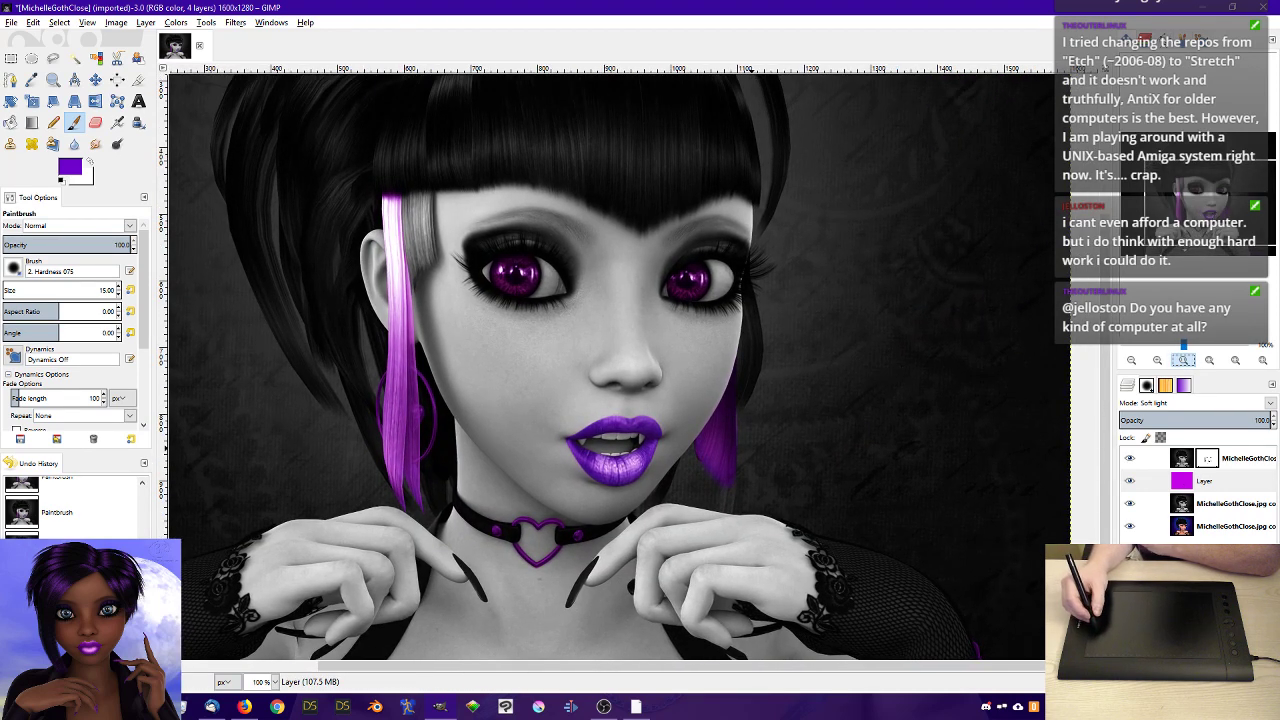
{"action": "left_click", "coordinate": [1158, 363]}
{"action": "left_click", "coordinate": [1158, 363]}
{"action": "left_click", "coordinate": [1158, 363]}
{"action": "left_click", "coordinate": [1158, 363]}
{"action": "left_click", "coordinate": [1158, 363]}
{"action": "left_click_drag", "start_coordinate": [1212, 205], "coordinate": [1208, 215]}
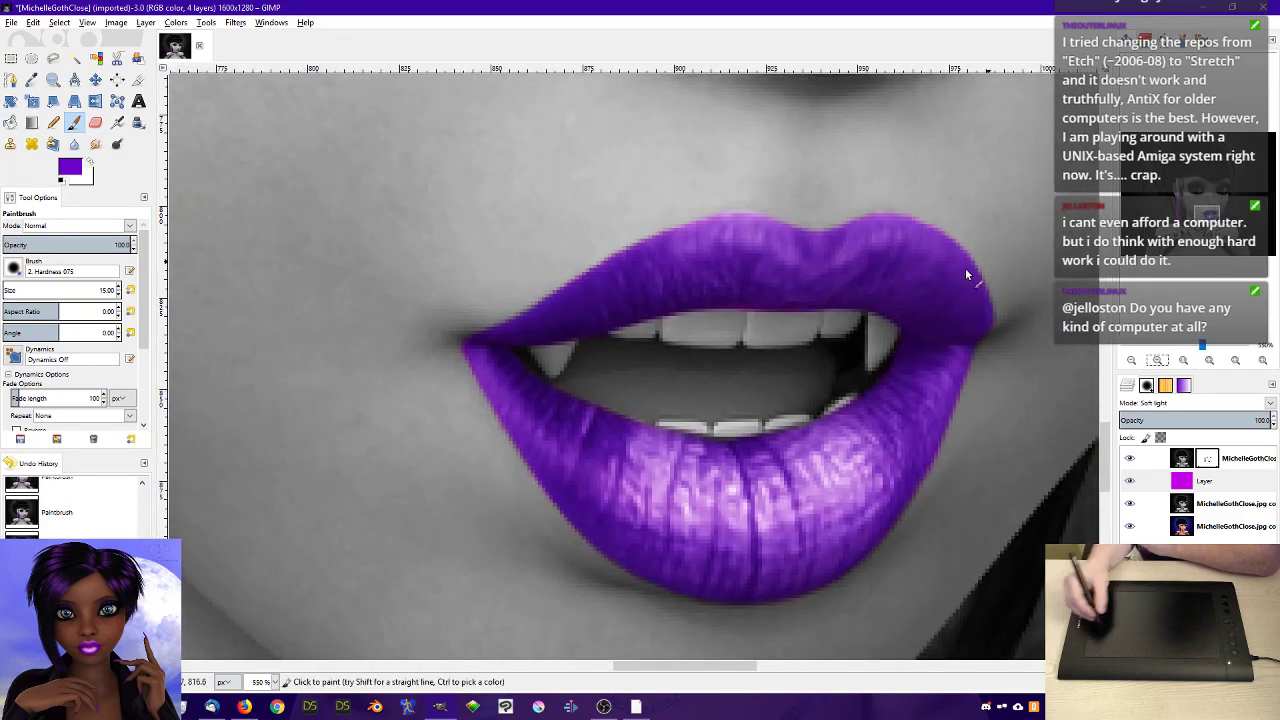
{"action": "mouse_move", "coordinate": [485, 358]}
{"action": "left_mouse_down"}
{"action": "mouse_move", "coordinate": [540, 330]}
{"action": "mouse_move", "coordinate": [521, 335]}
{"action": "left_mouse_up"}
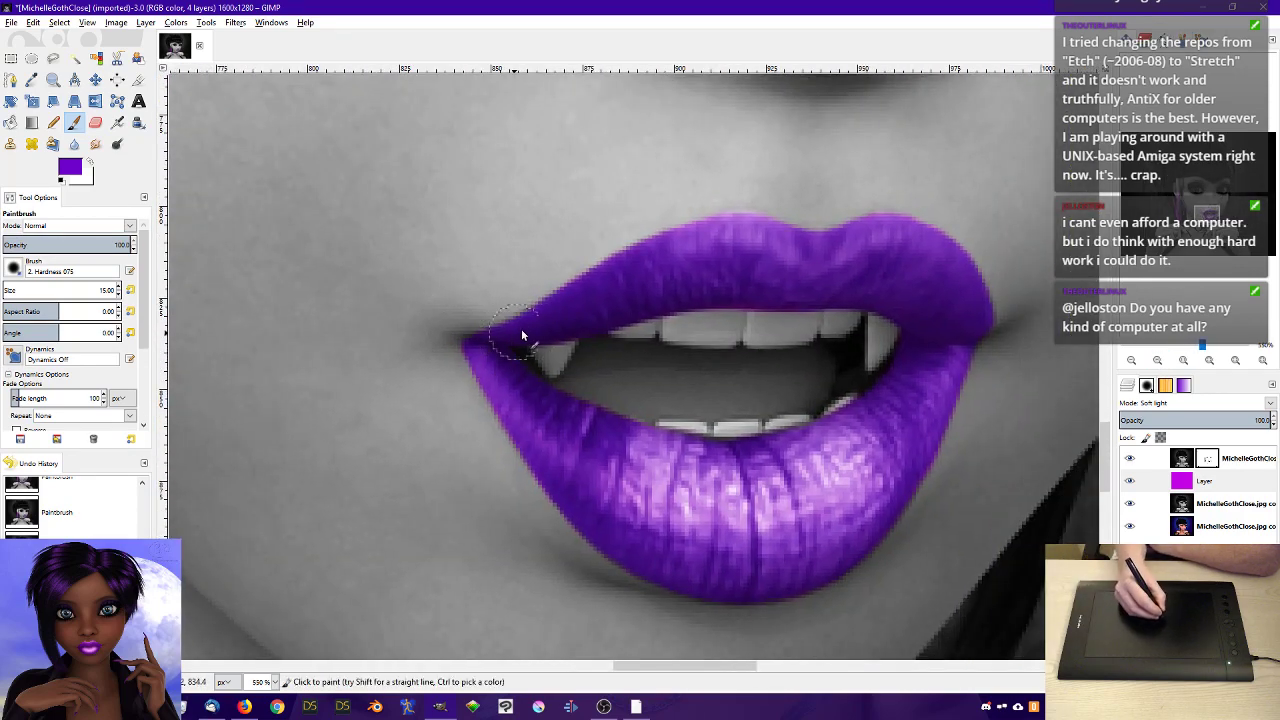
{"action": "mouse_move", "coordinate": [591, 300]}
{"action": "left_mouse_down"}
{"action": "mouse_move", "coordinate": [553, 318]}
{"action": "mouse_move", "coordinate": [699, 252]}
{"action": "left_mouse_up"}
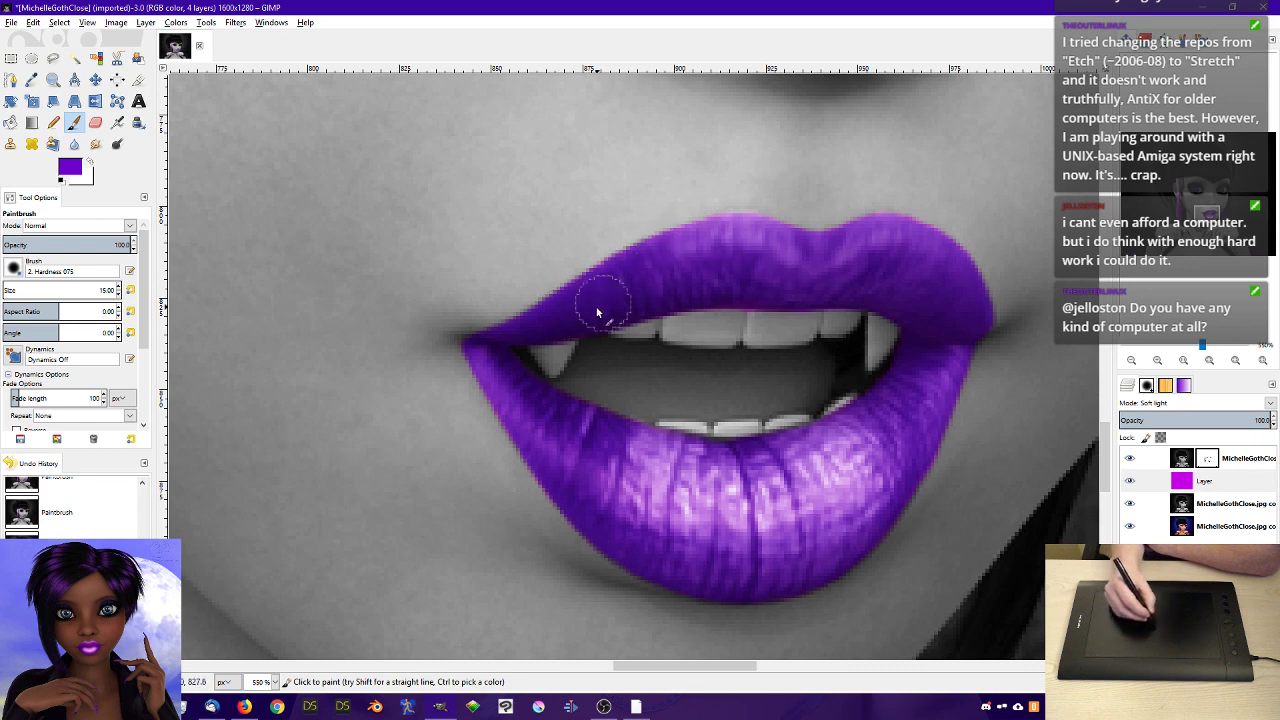
{"action": "mouse_move", "coordinate": [596, 308]}
{"action": "left_mouse_down"}
{"action": "mouse_move", "coordinate": [698, 285]}
{"action": "mouse_move", "coordinate": [680, 295]}
{"action": "mouse_move", "coordinate": [784, 294]}
{"action": "left_mouse_up"}
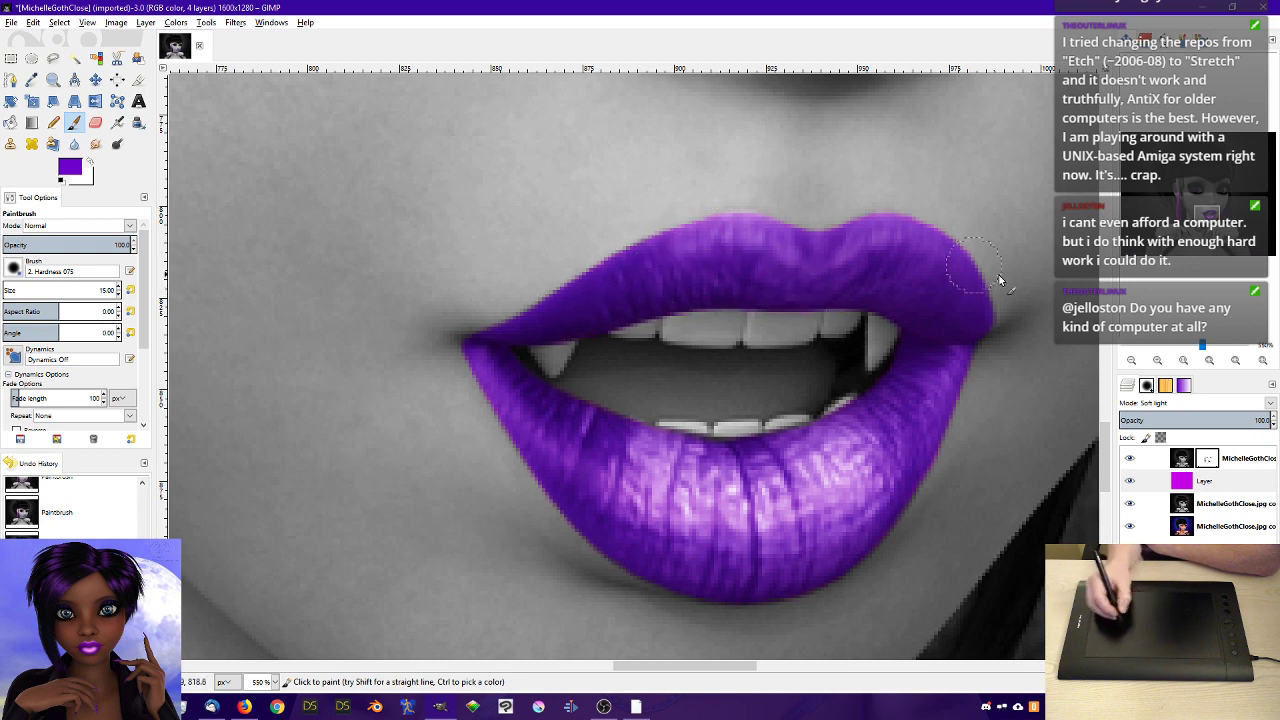
- Hide the masked layer, set the fill layer's blend mode to Normal, and show the masked layer again
{"action": "left_click", "coordinate": [1136, 458]}
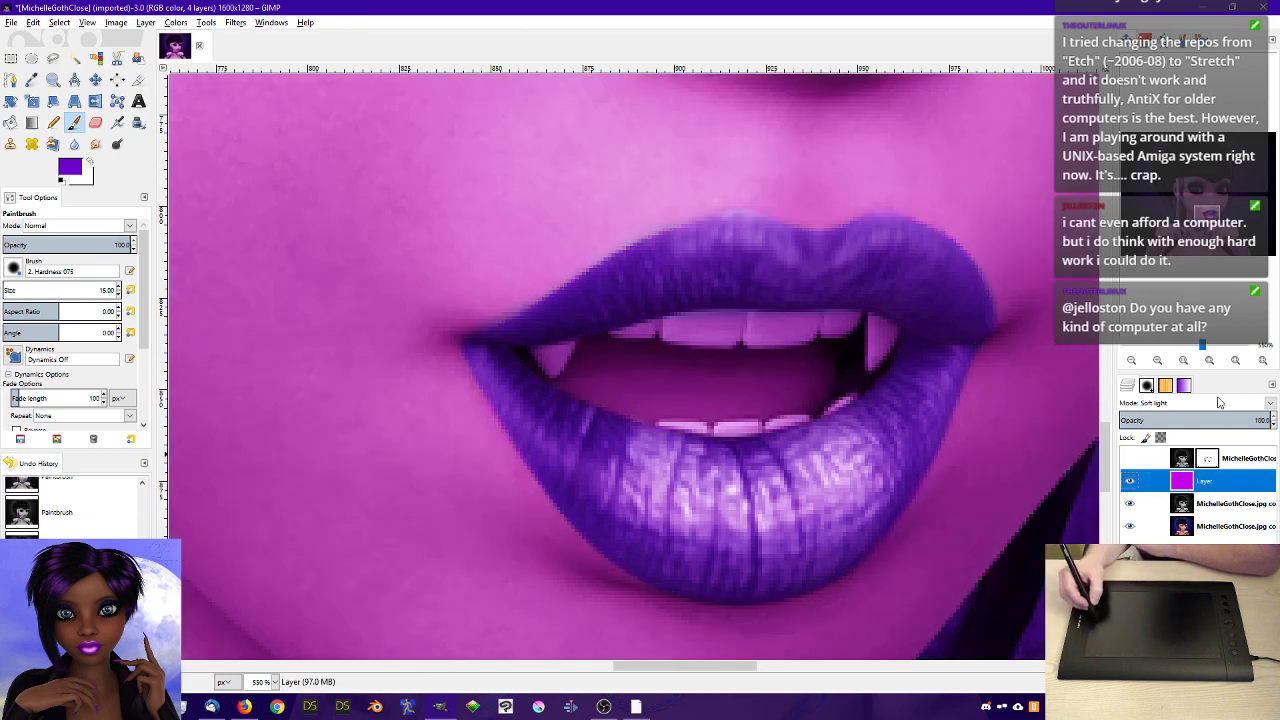
{"action": "left_click", "coordinate": [1270, 403]}
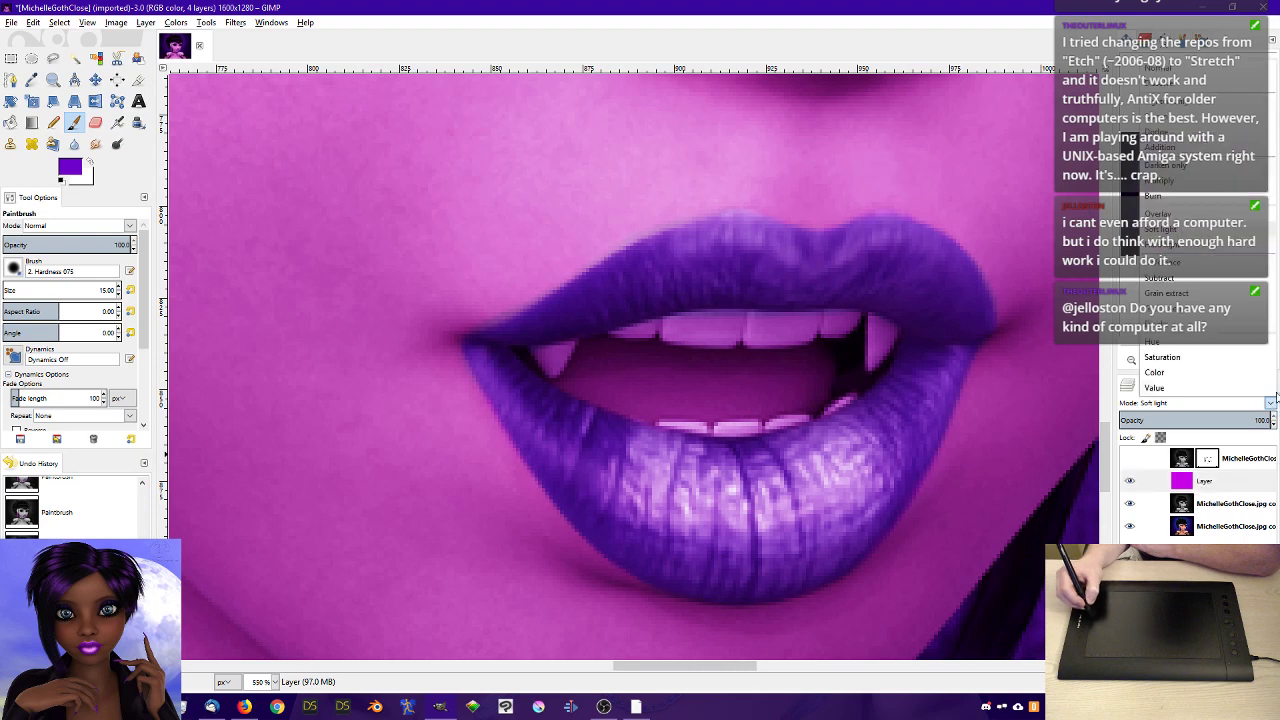
{"action": "left_click", "coordinate": [1160, 70]}
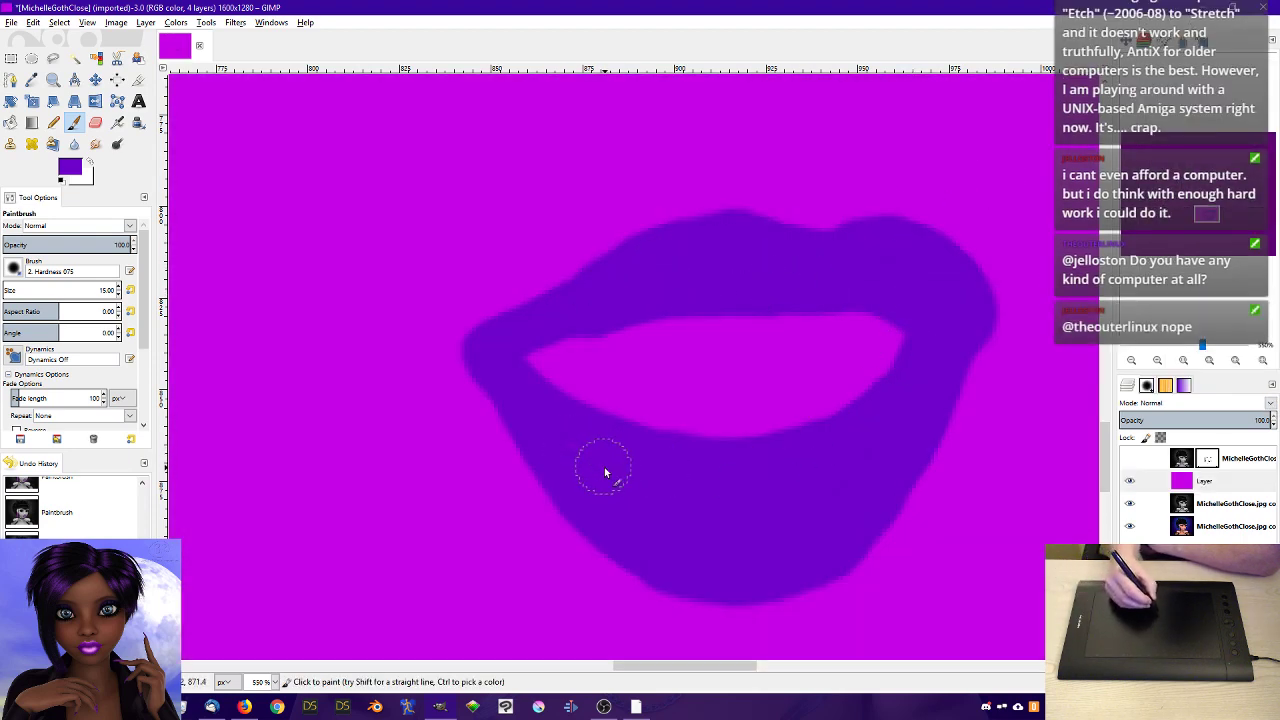
{"action": "left_click", "coordinate": [1130, 458]}
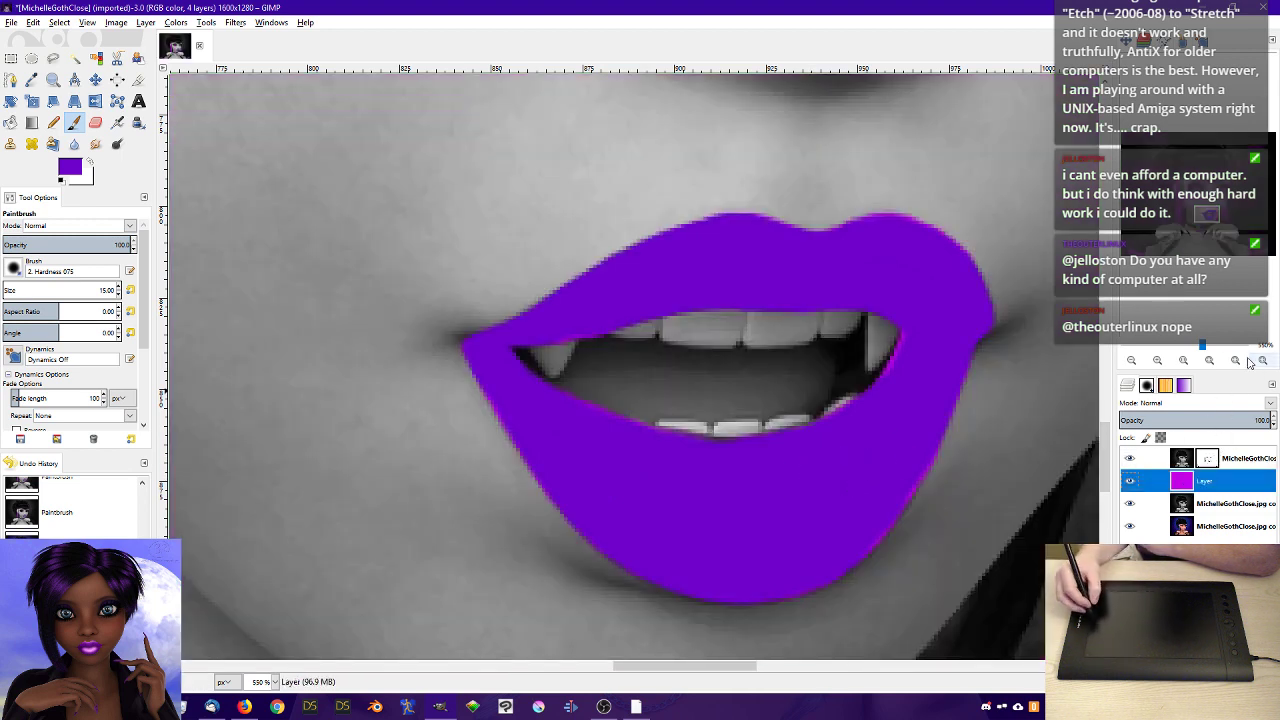
- Set the fill layer's blend mode to Soft light and touch up the violet along the edges of both lips
{"action": "left_click", "coordinate": [1269, 402]}
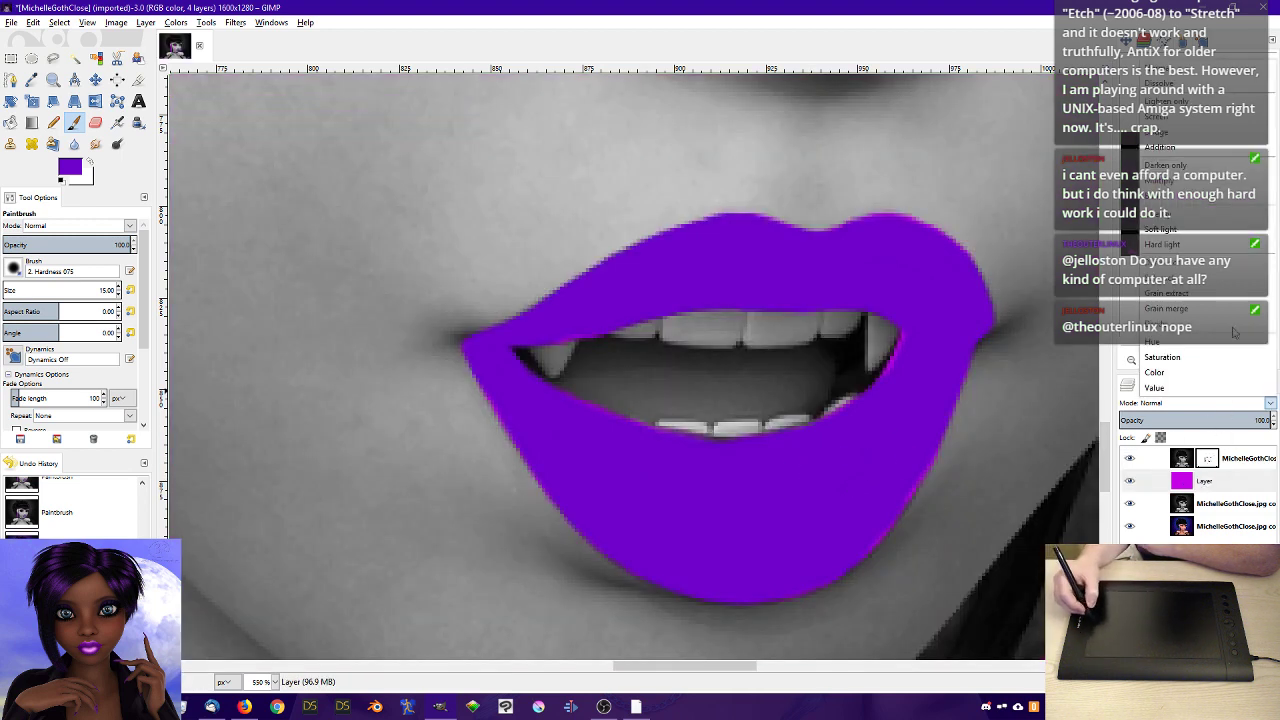
{"action": "left_click", "coordinate": [1189, 232]}
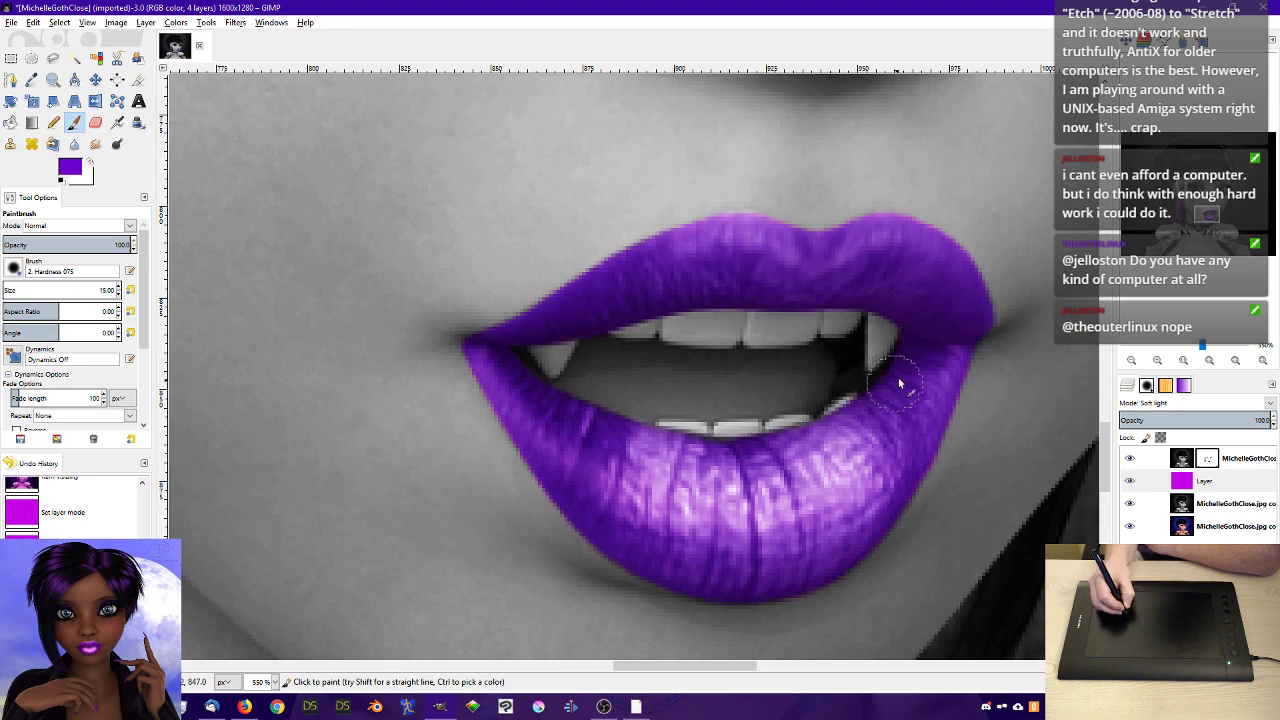
{"action": "left_click", "coordinate": [925, 323]}
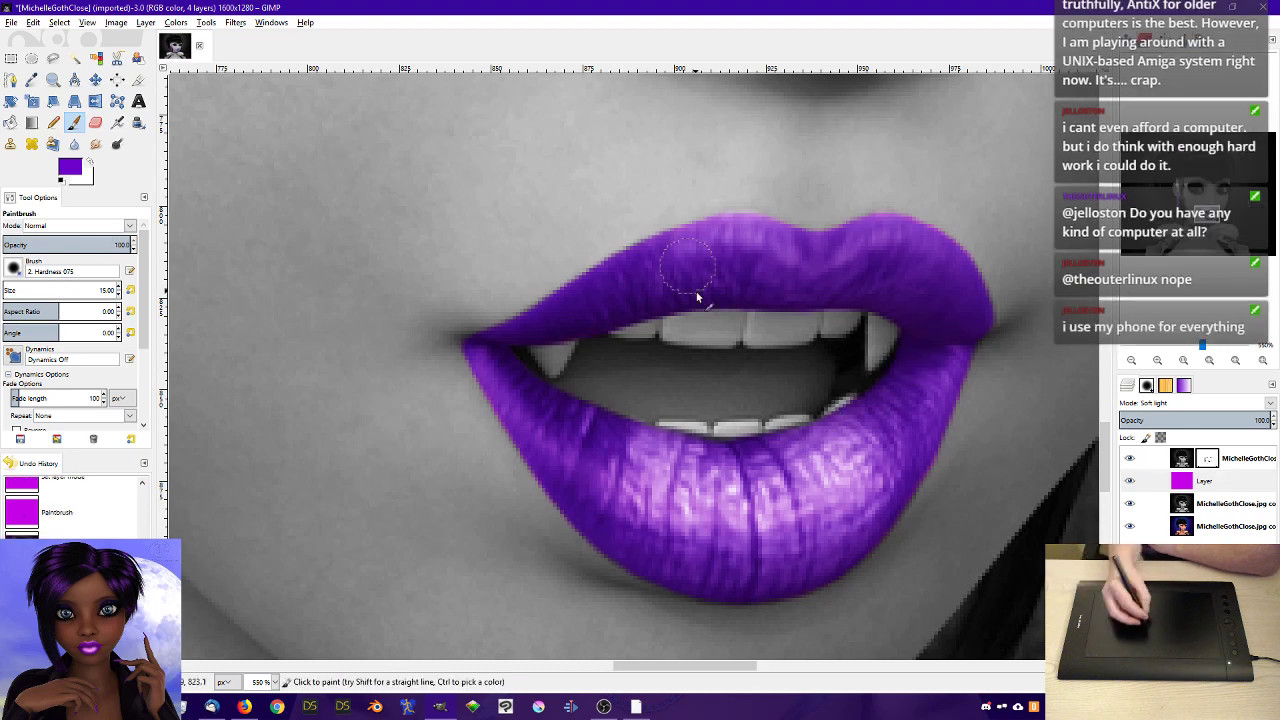
{"action": "left_click", "coordinate": [630, 312]}
{"action": "left_click_drag", "start_coordinate": [616, 321], "coordinate": [640, 314]}
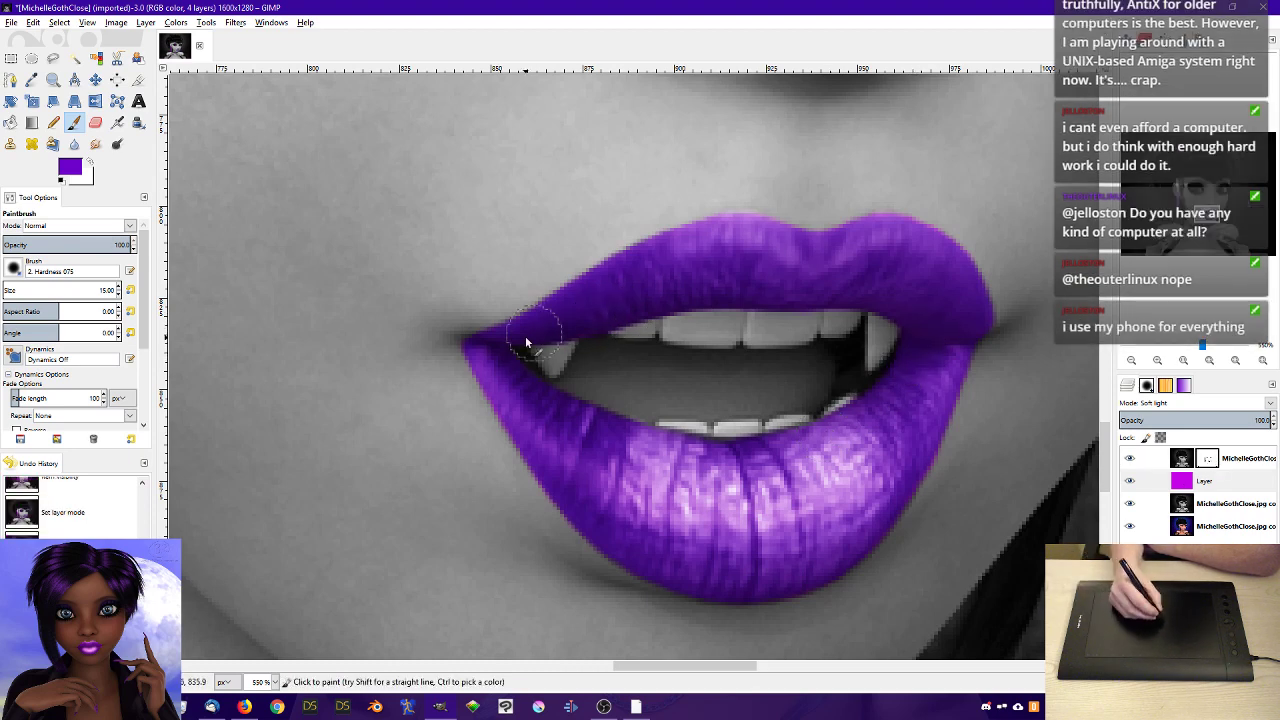
{"action": "left_click_drag", "start_coordinate": [526, 340], "coordinate": [620, 314]}
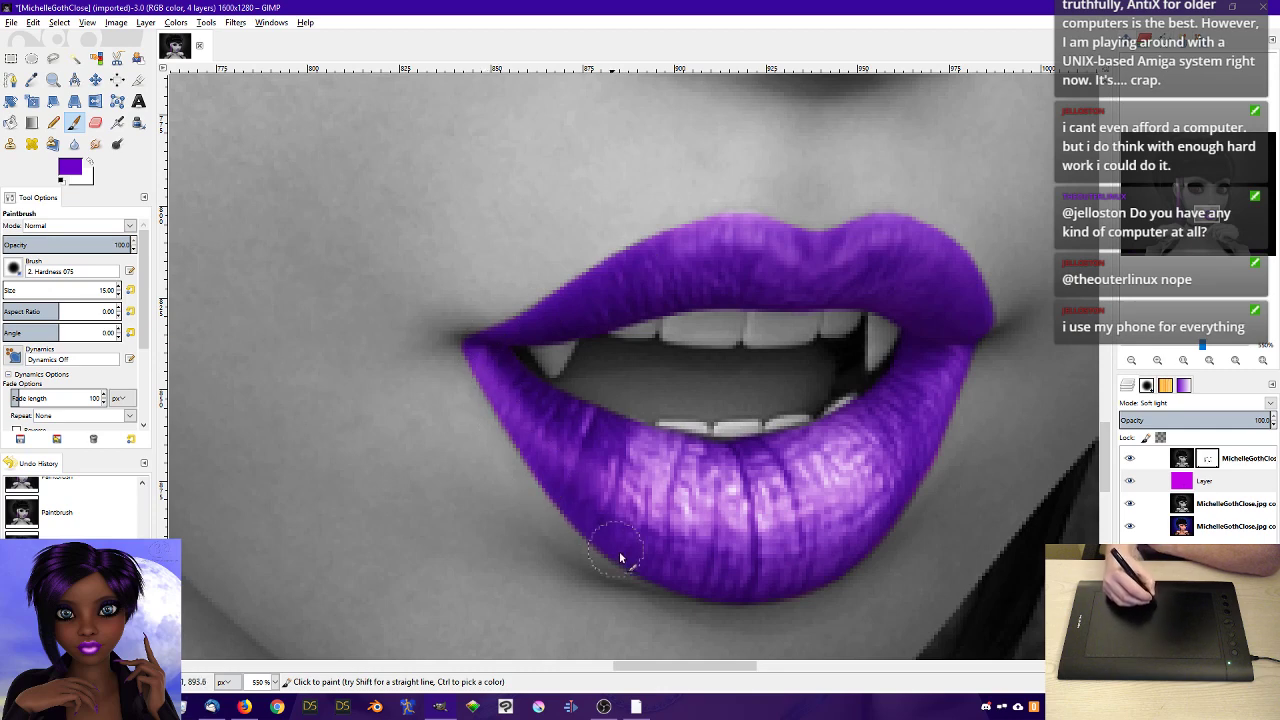
{"action": "mouse_move", "coordinate": [749, 600]}
{"action": "left_mouse_down"}
{"action": "mouse_move", "coordinate": [800, 592]}
{"action": "mouse_move", "coordinate": [857, 562]}
{"action": "mouse_move", "coordinate": [924, 473]}
{"action": "mouse_move", "coordinate": [973, 338]}
{"action": "mouse_move", "coordinate": [828, 423]}
{"action": "mouse_move", "coordinate": [752, 447]}
{"action": "mouse_move", "coordinate": [571, 408]}
{"action": "mouse_move", "coordinate": [507, 350]}
{"action": "mouse_move", "coordinate": [669, 307]}
{"action": "mouse_move", "coordinate": [918, 328]}
{"action": "left_mouse_up"}
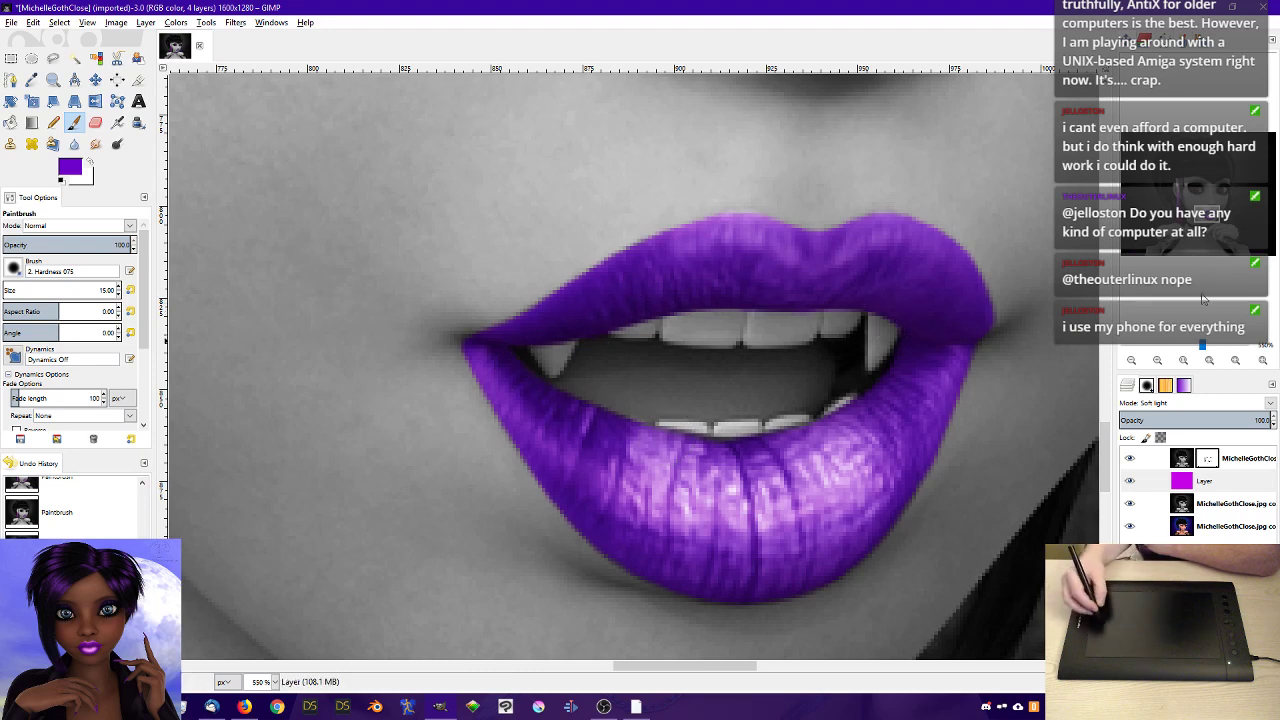
{"action": "left_click", "coordinate": [1185, 361]}
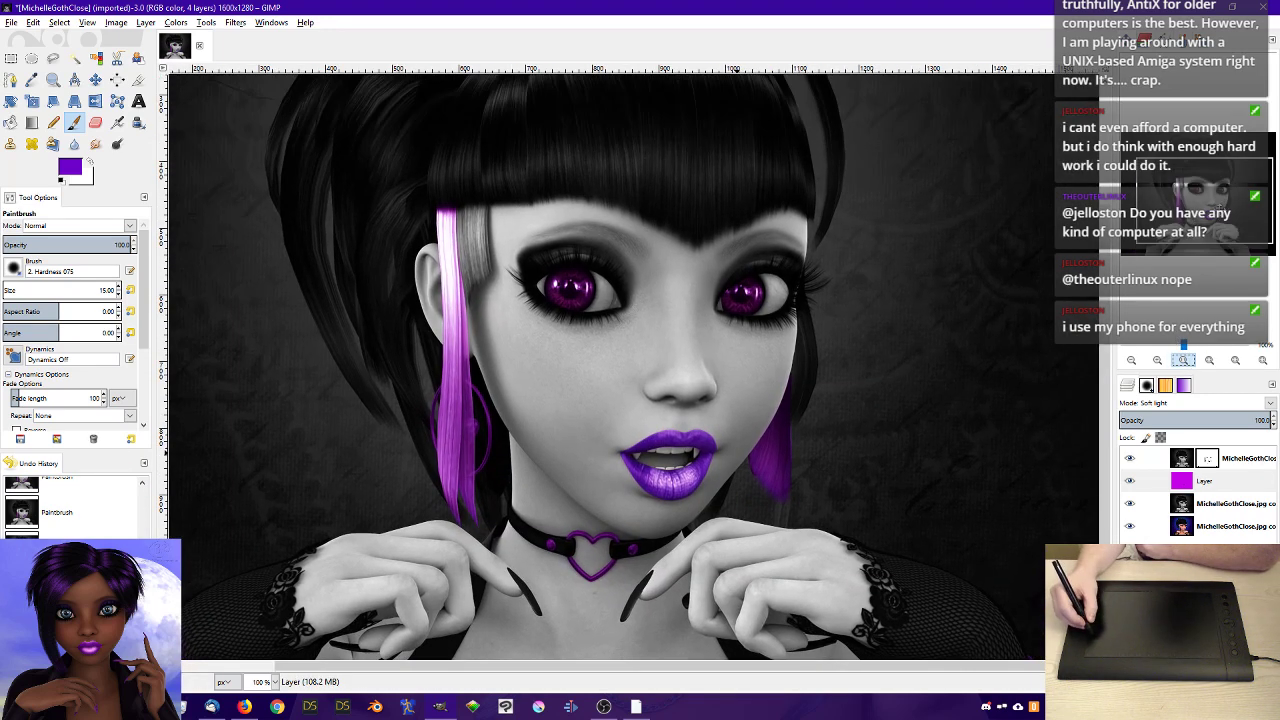
{"action": "left_click_drag", "start_coordinate": [1219, 209], "coordinate": [1221, 206]}
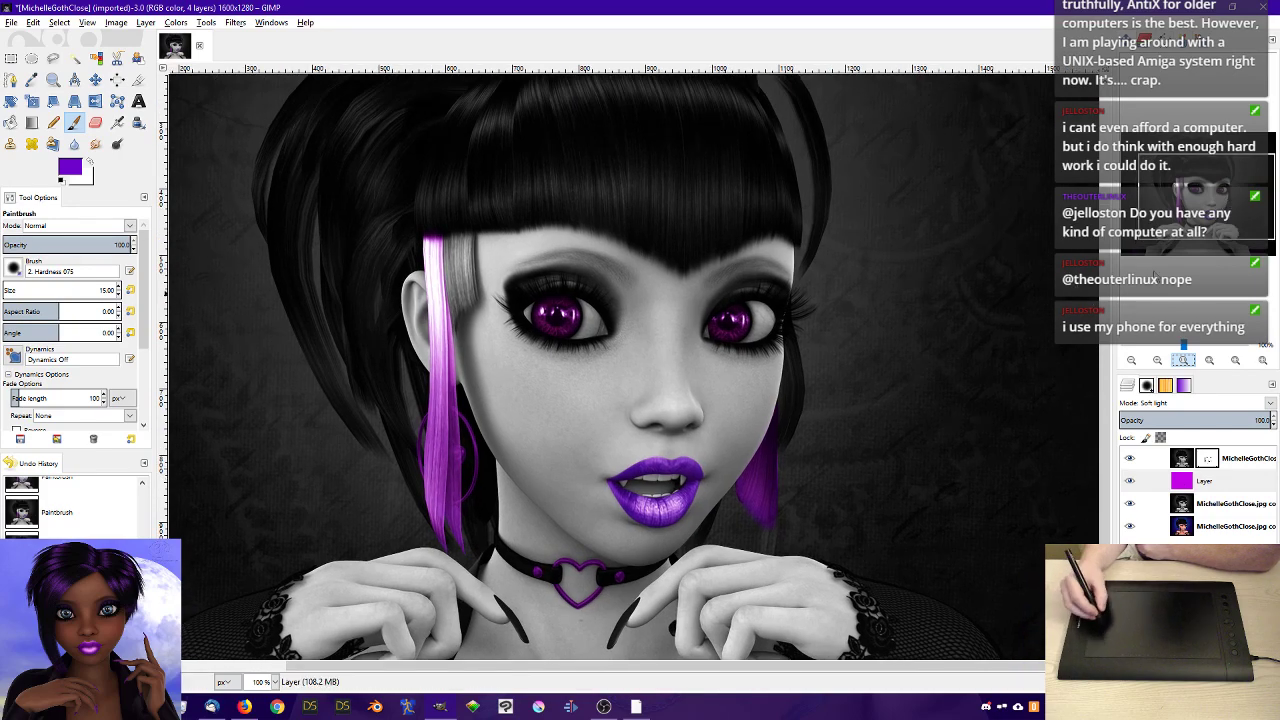
- Activate the top layer's mask and prepare a white size 10 brush at about 33 opacity for the left-hand eye
{"action": "left_click", "coordinate": [1207, 458]}
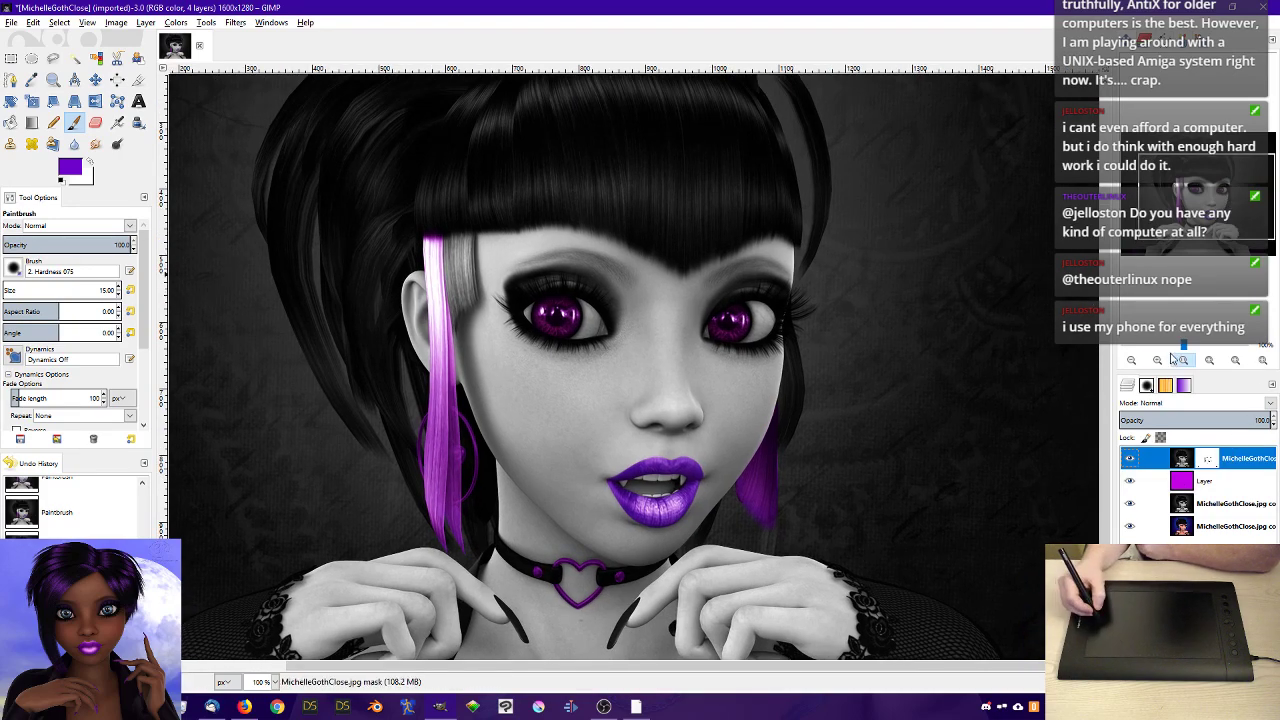
{"action": "left_click", "coordinate": [1161, 363]}
{"action": "left_click", "coordinate": [1161, 363]}
{"action": "left_click", "coordinate": [1161, 363]}
{"action": "left_click", "coordinate": [1161, 363]}
{"action": "left_click_drag", "start_coordinate": [1212, 188], "coordinate": [1208, 184]}
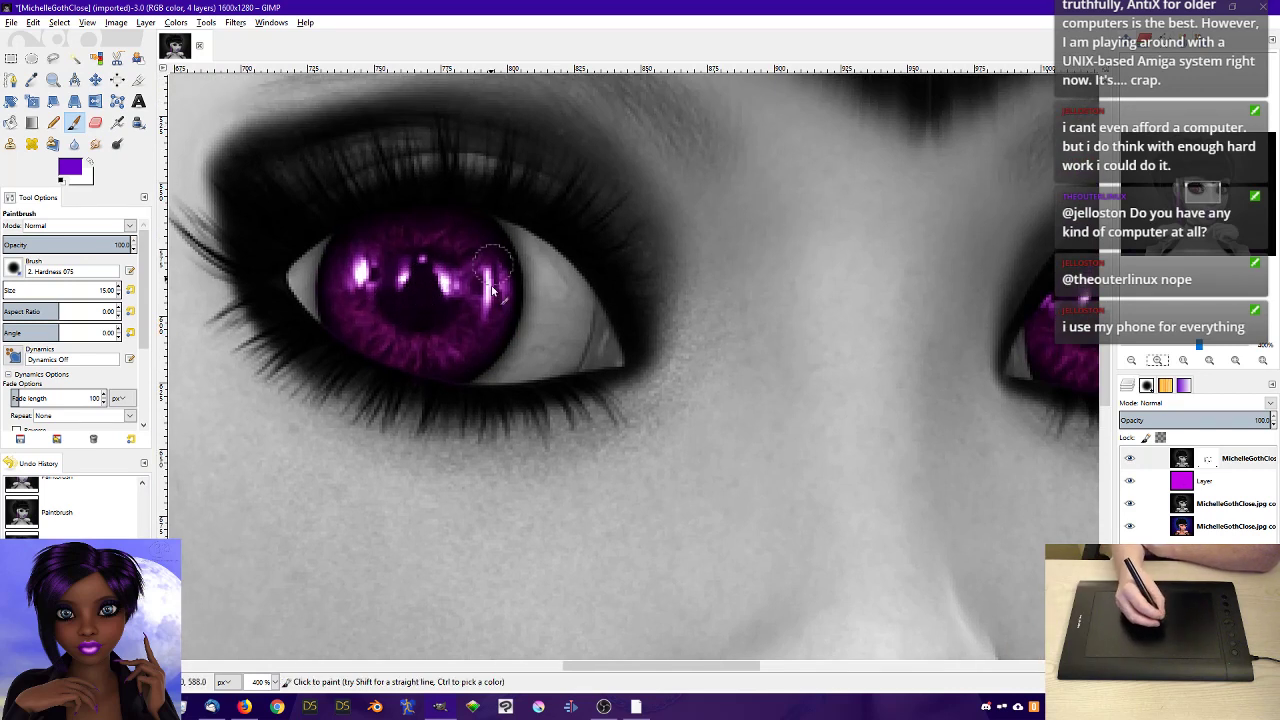
{"action": "left_click_drag", "start_coordinate": [1205, 195], "coordinate": [1204, 193]}
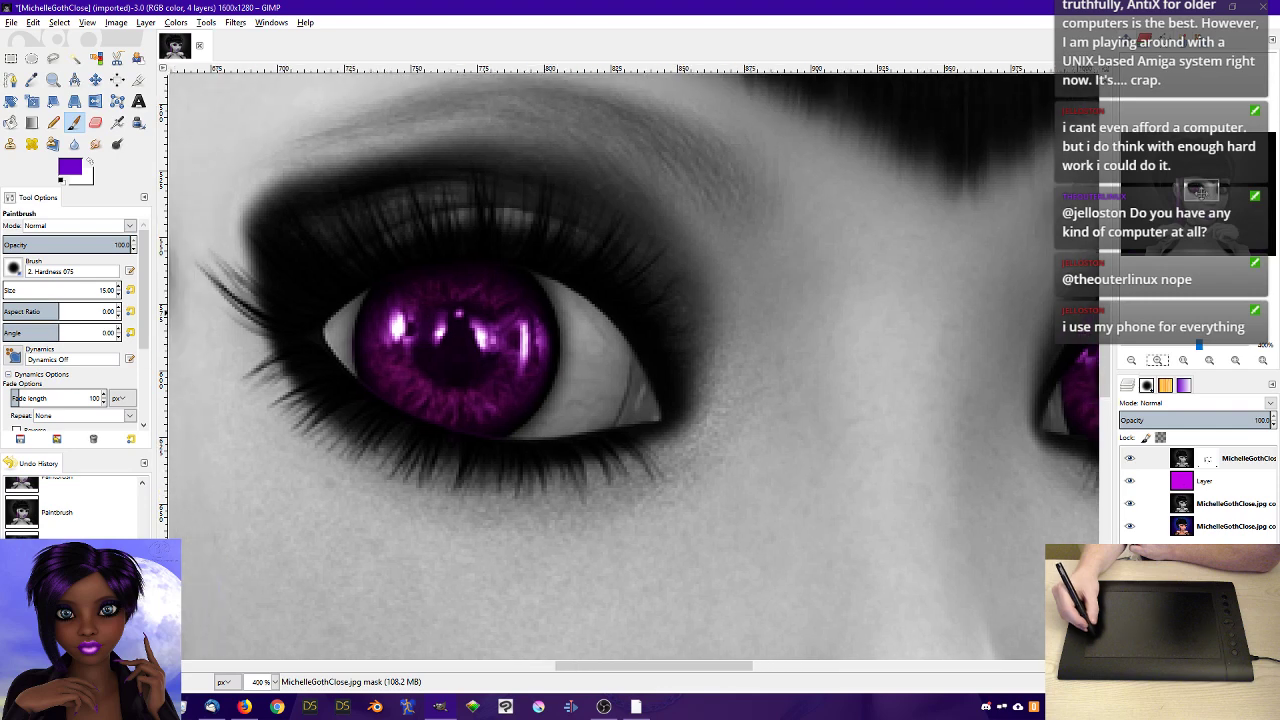
{"action": "left_click", "coordinate": [1233, 461]}
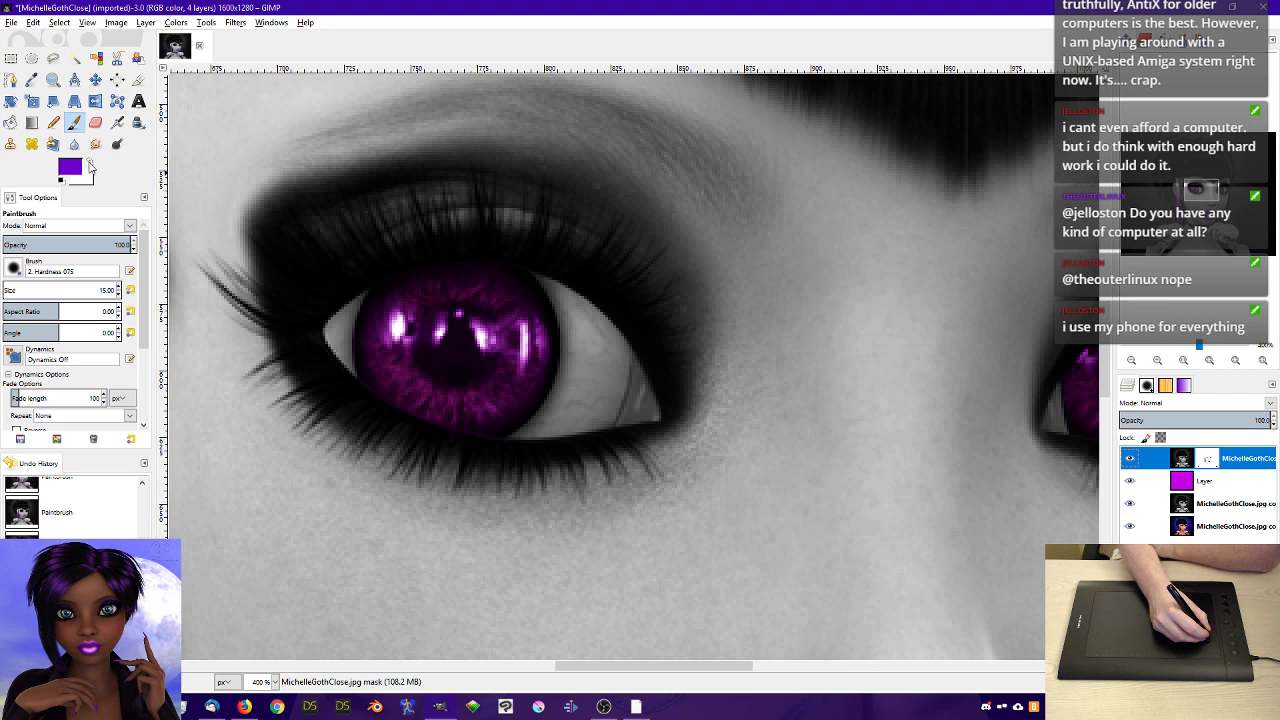
{"action": "left_click", "coordinate": [90, 165]}
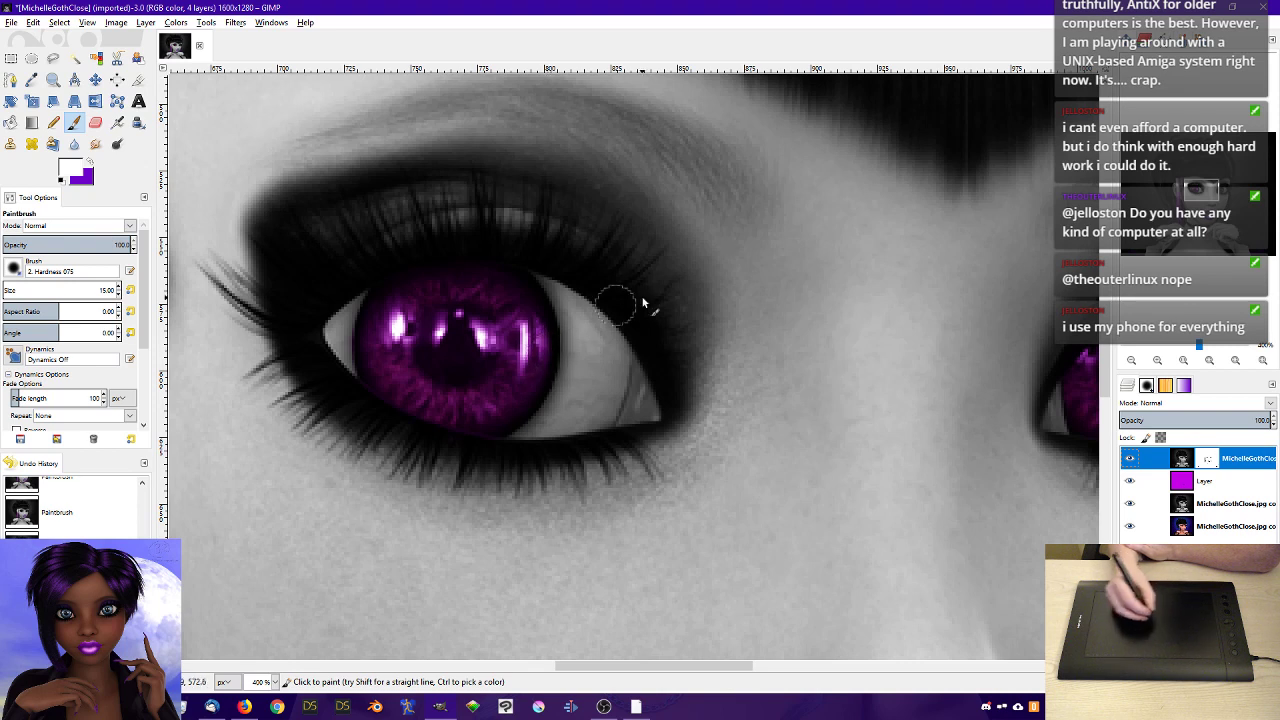
{"action": "left_click", "coordinate": [1207, 459]}
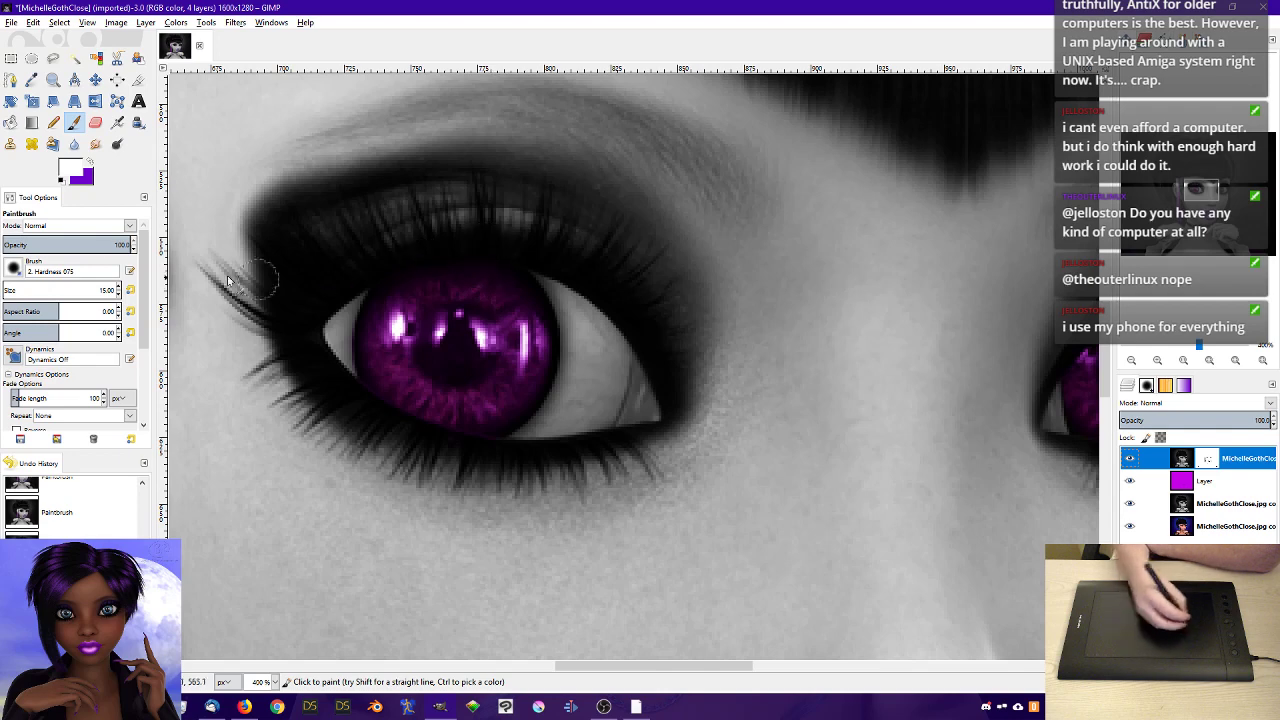
{"action": "left_click", "coordinate": [24, 244]}
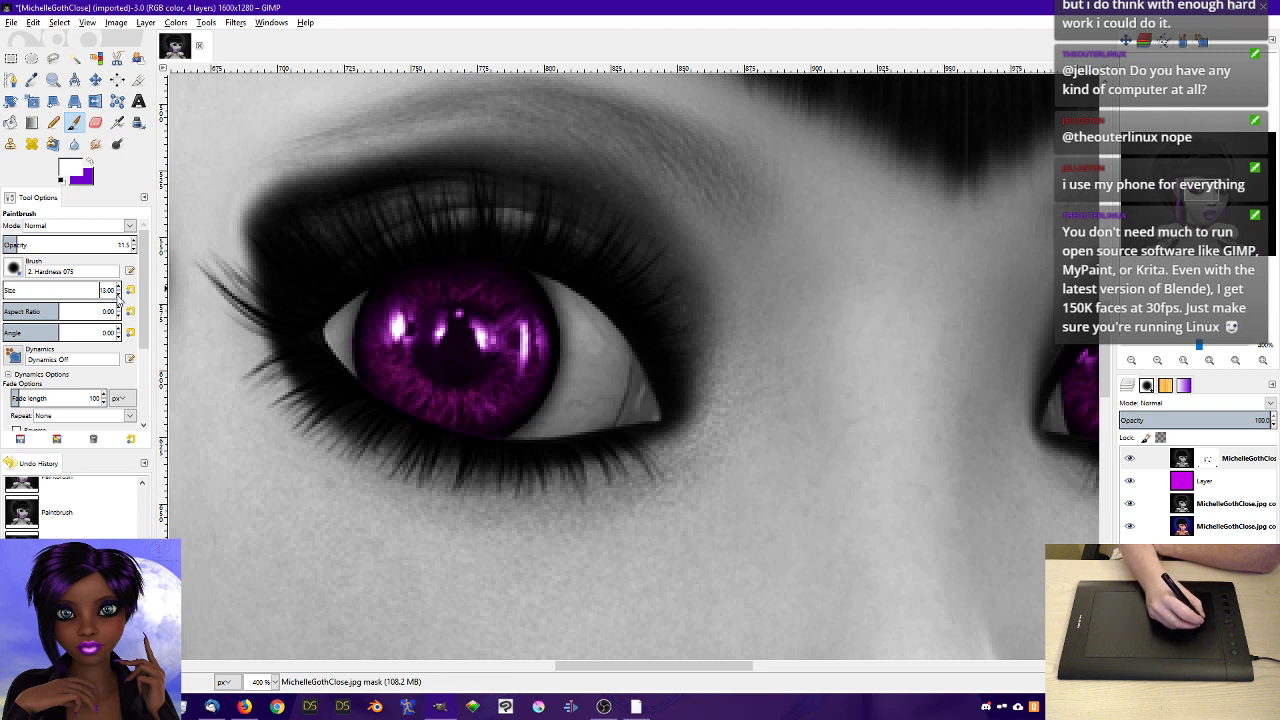
{"action": "left_click", "coordinate": [118, 293]}
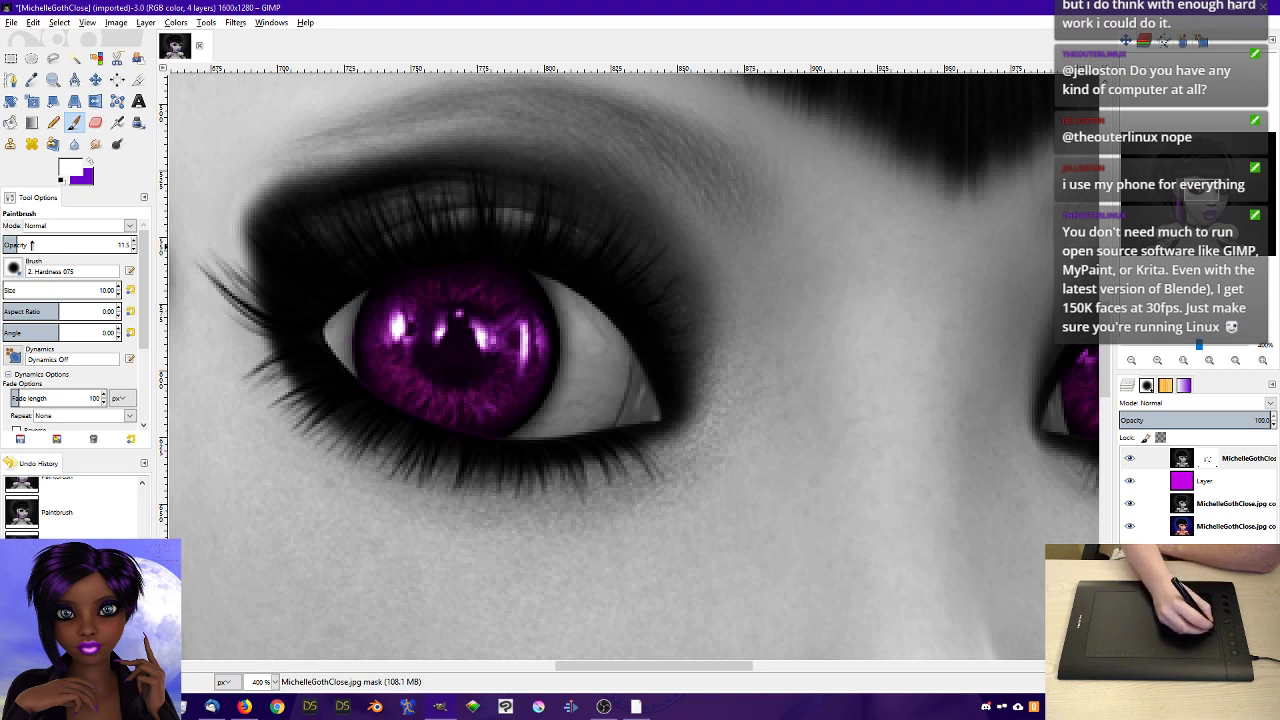
{"action": "left_click", "coordinate": [34, 245]}
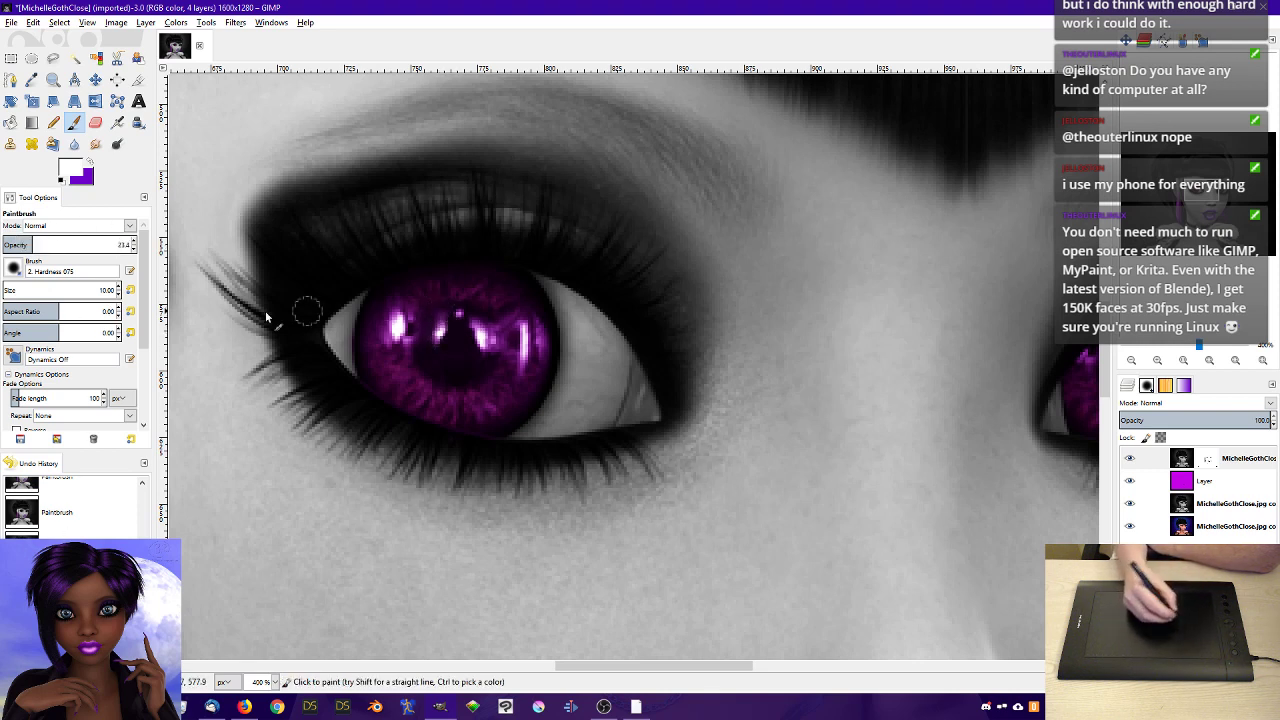
{"action": "left_click", "coordinate": [45, 245]}
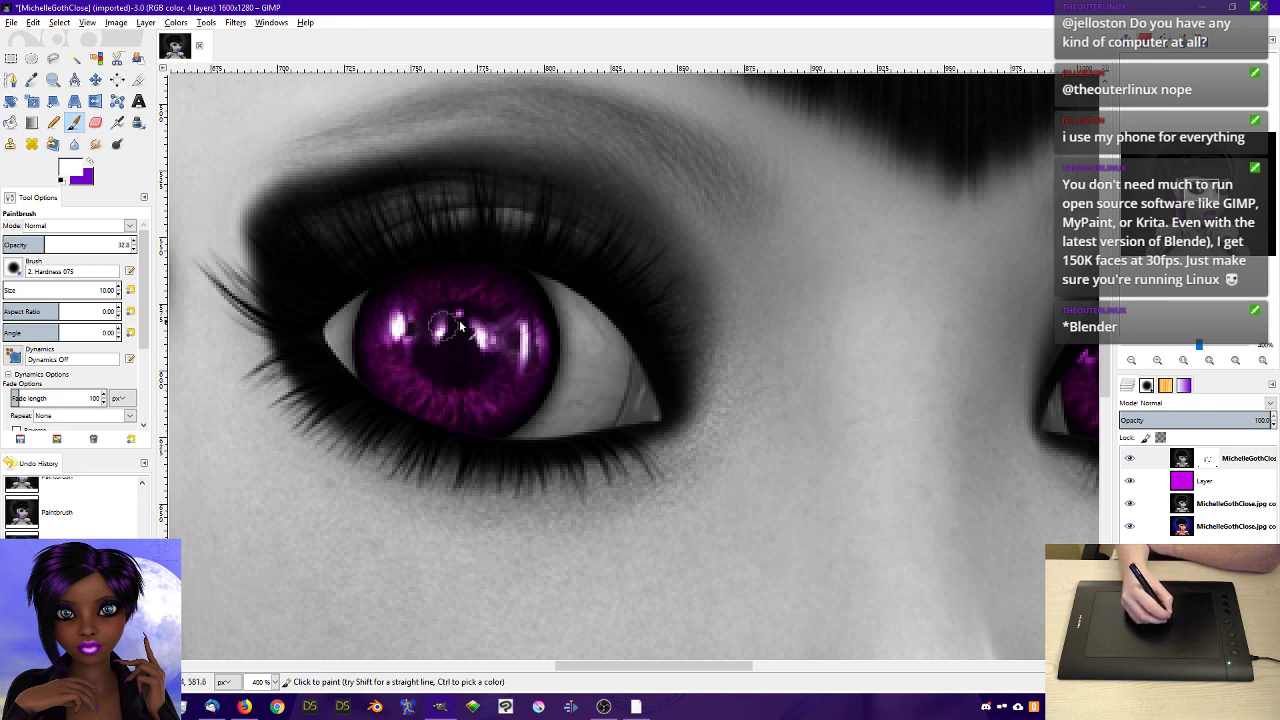
- Paint white on the mask over the left-hand eye's pupil and light reflections to remove their magenta tint
{"action": "mouse_move", "coordinate": [437, 343]}
{"action": "left_mouse_down"}
{"action": "mouse_move", "coordinate": [479, 332]}
{"action": "mouse_move", "coordinate": [487, 354]}
{"action": "mouse_move", "coordinate": [486, 330]}
{"action": "mouse_move", "coordinate": [467, 372]}
{"action": "mouse_move", "coordinate": [460, 350]}
{"action": "mouse_move", "coordinate": [444, 352]}
{"action": "mouse_move", "coordinate": [464, 352]}
{"action": "mouse_move", "coordinate": [468, 333]}
{"action": "mouse_move", "coordinate": [441, 337]}
{"action": "mouse_move", "coordinate": [443, 323]}
{"action": "mouse_move", "coordinate": [426, 338]}
{"action": "mouse_move", "coordinate": [449, 315]}
{"action": "mouse_move", "coordinate": [437, 355]}
{"action": "mouse_move", "coordinate": [469, 372]}
{"action": "mouse_move", "coordinate": [478, 333]}
{"action": "mouse_move", "coordinate": [535, 305]}
{"action": "mouse_move", "coordinate": [498, 339]}
{"action": "mouse_move", "coordinate": [516, 332]}
{"action": "mouse_move", "coordinate": [511, 348]}
{"action": "mouse_move", "coordinate": [525, 335]}
{"action": "mouse_move", "coordinate": [520, 352]}
{"action": "mouse_move", "coordinate": [527, 331]}
{"action": "mouse_move", "coordinate": [530, 344]}
{"action": "mouse_move", "coordinate": [500, 339]}
{"action": "mouse_move", "coordinate": [520, 312]}
{"action": "mouse_move", "coordinate": [496, 345]}
{"action": "mouse_move", "coordinate": [515, 329]}
{"action": "mouse_move", "coordinate": [504, 330]}
{"action": "mouse_move", "coordinate": [512, 350]}
{"action": "mouse_move", "coordinate": [522, 319]}
{"action": "mouse_move", "coordinate": [530, 363]}
{"action": "left_mouse_up"}
{"action": "mouse_move", "coordinate": [411, 326]}
{"action": "left_mouse_down"}
{"action": "mouse_move", "coordinate": [403, 315]}
{"action": "mouse_move", "coordinate": [425, 330]}
{"action": "mouse_move", "coordinate": [454, 320]}
{"action": "mouse_move", "coordinate": [426, 348]}
{"action": "mouse_move", "coordinate": [401, 324]}
{"action": "mouse_move", "coordinate": [391, 340]}
{"action": "mouse_move", "coordinate": [404, 344]}
{"action": "mouse_move", "coordinate": [399, 328]}
{"action": "left_mouse_up"}
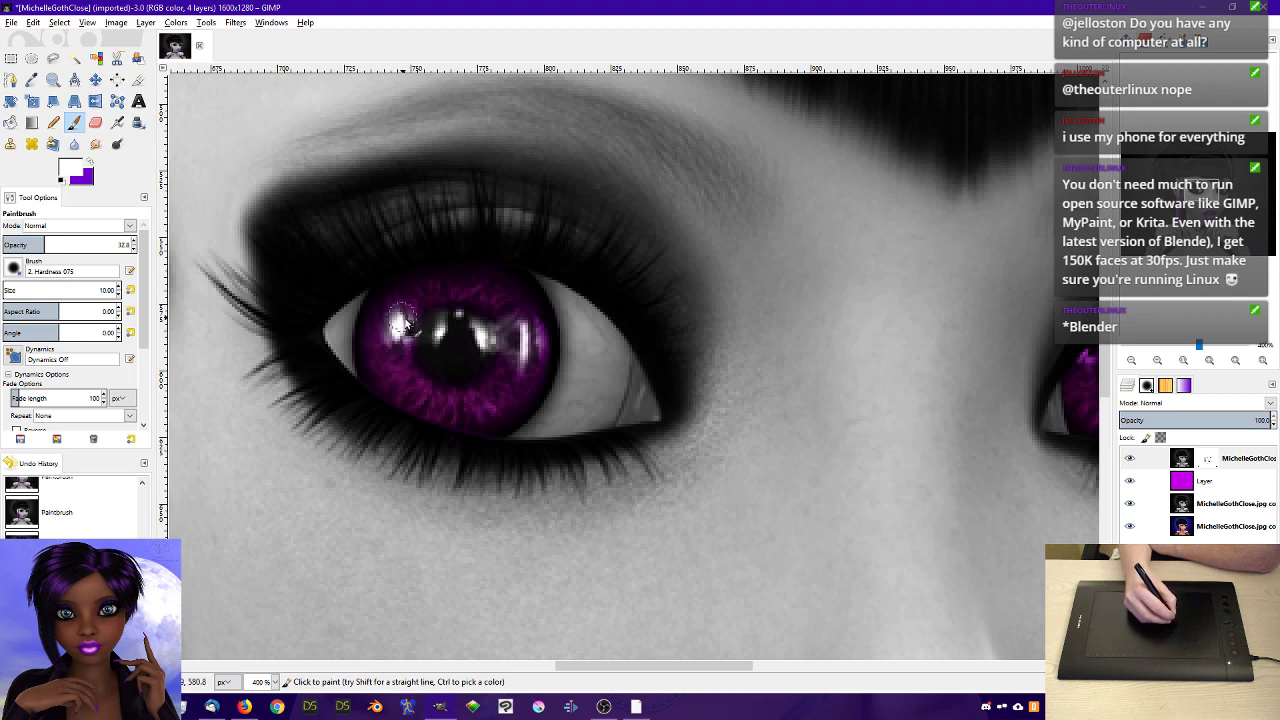
{"action": "mouse_move", "coordinate": [535, 321]}
{"action": "left_mouse_down"}
{"action": "mouse_move", "coordinate": [517, 320]}
{"action": "mouse_move", "coordinate": [532, 335]}
{"action": "mouse_move", "coordinate": [528, 364]}
{"action": "mouse_move", "coordinate": [513, 344]}
{"action": "left_mouse_up"}
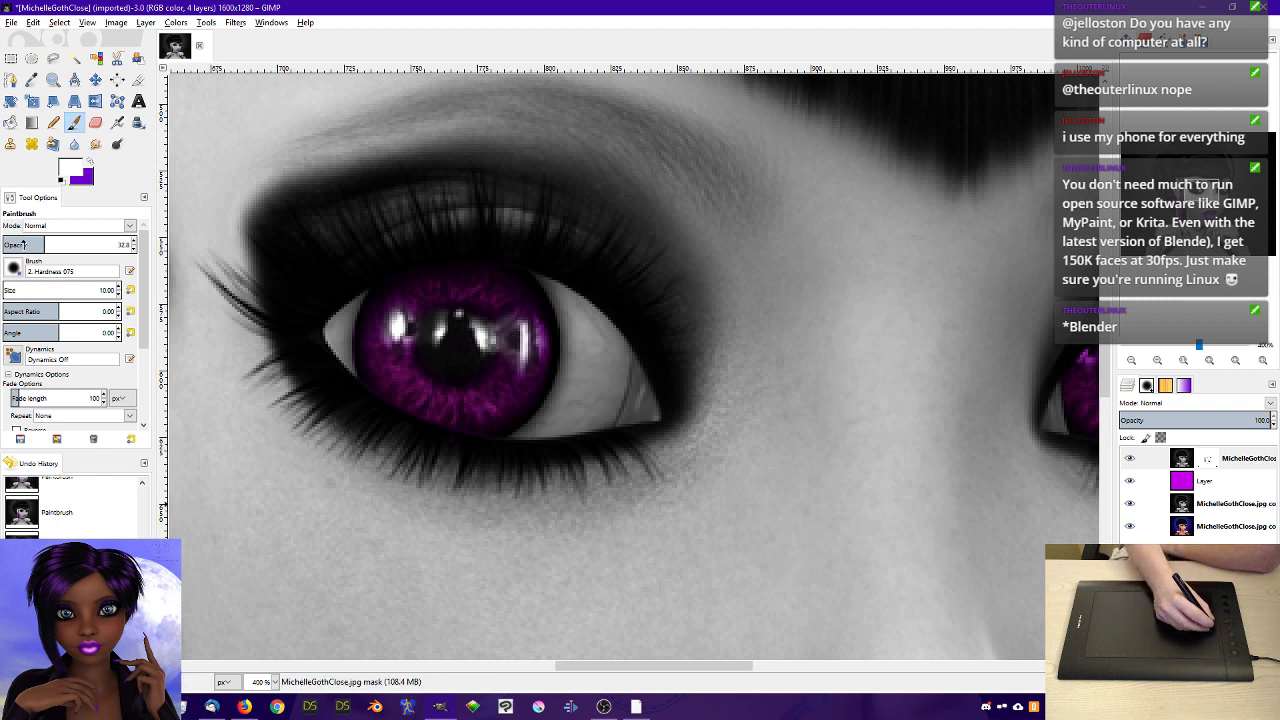
{"action": "mouse_move", "coordinate": [521, 355]}
{"action": "left_mouse_down"}
{"action": "mouse_move", "coordinate": [517, 314]}
{"action": "mouse_move", "coordinate": [535, 340]}
{"action": "left_mouse_up"}
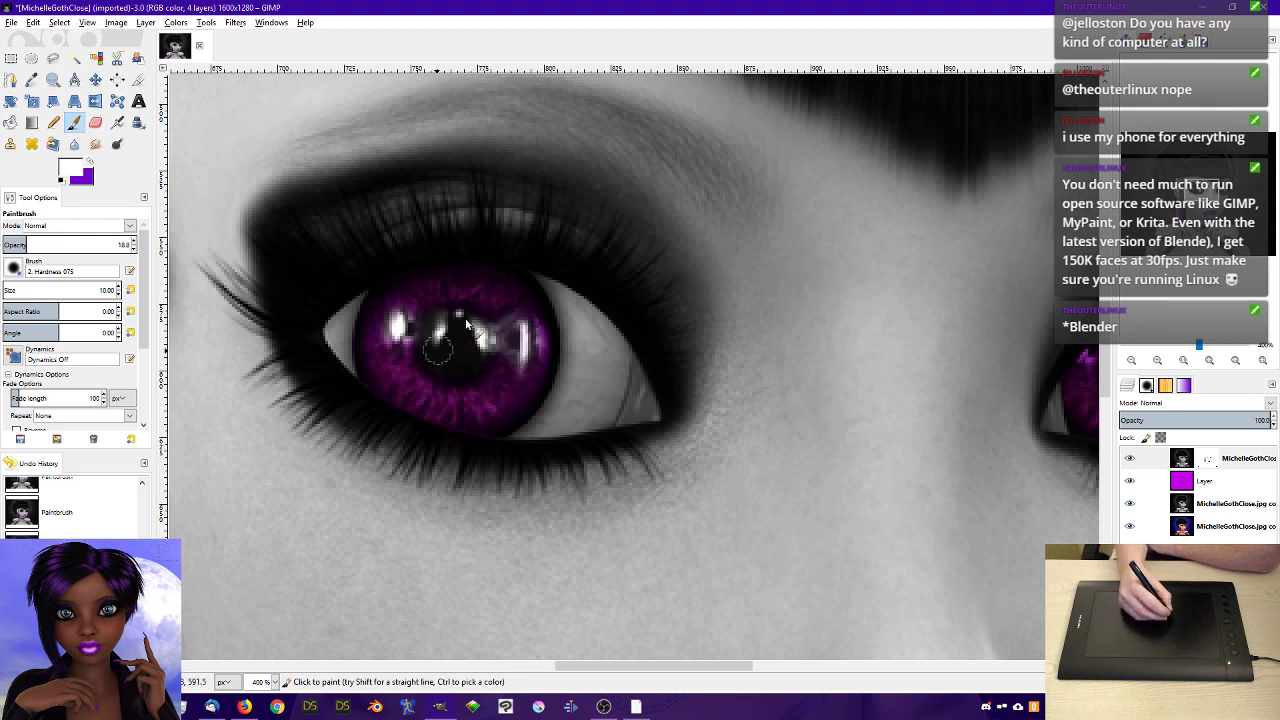
- Paint white at low opacity on the mask over the right-hand eye's pupil and light reflections
{"action": "left_click_drag", "start_coordinate": [1201, 191], "coordinate": [1215, 191]}
{"action": "mouse_move", "coordinate": [730, 374]}
{"action": "left_mouse_down"}
{"action": "mouse_move", "coordinate": [784, 365]}
{"action": "mouse_move", "coordinate": [768, 349]}
{"action": "mouse_move", "coordinate": [798, 344]}
{"action": "mouse_move", "coordinate": [802, 365]}
{"action": "mouse_move", "coordinate": [819, 345]}
{"action": "mouse_move", "coordinate": [819, 385]}
{"action": "mouse_move", "coordinate": [815, 347]}
{"action": "mouse_move", "coordinate": [784, 365]}
{"action": "mouse_move", "coordinate": [816, 346]}
{"action": "mouse_move", "coordinate": [813, 388]}
{"action": "mouse_move", "coordinate": [816, 349]}
{"action": "mouse_move", "coordinate": [824, 383]}
{"action": "mouse_move", "coordinate": [809, 356]}
{"action": "mouse_move", "coordinate": [774, 354]}
{"action": "mouse_move", "coordinate": [813, 354]}
{"action": "mouse_move", "coordinate": [819, 373]}
{"action": "mouse_move", "coordinate": [807, 347]}
{"action": "mouse_move", "coordinate": [815, 374]}
{"action": "mouse_move", "coordinate": [816, 352]}
{"action": "mouse_move", "coordinate": [844, 335]}
{"action": "mouse_move", "coordinate": [814, 350]}
{"action": "mouse_move", "coordinate": [819, 365]}
{"action": "mouse_move", "coordinate": [788, 351]}
{"action": "mouse_move", "coordinate": [818, 344]}
{"action": "mouse_move", "coordinate": [813, 389]}
{"action": "mouse_move", "coordinate": [821, 352]}
{"action": "left_mouse_up"}
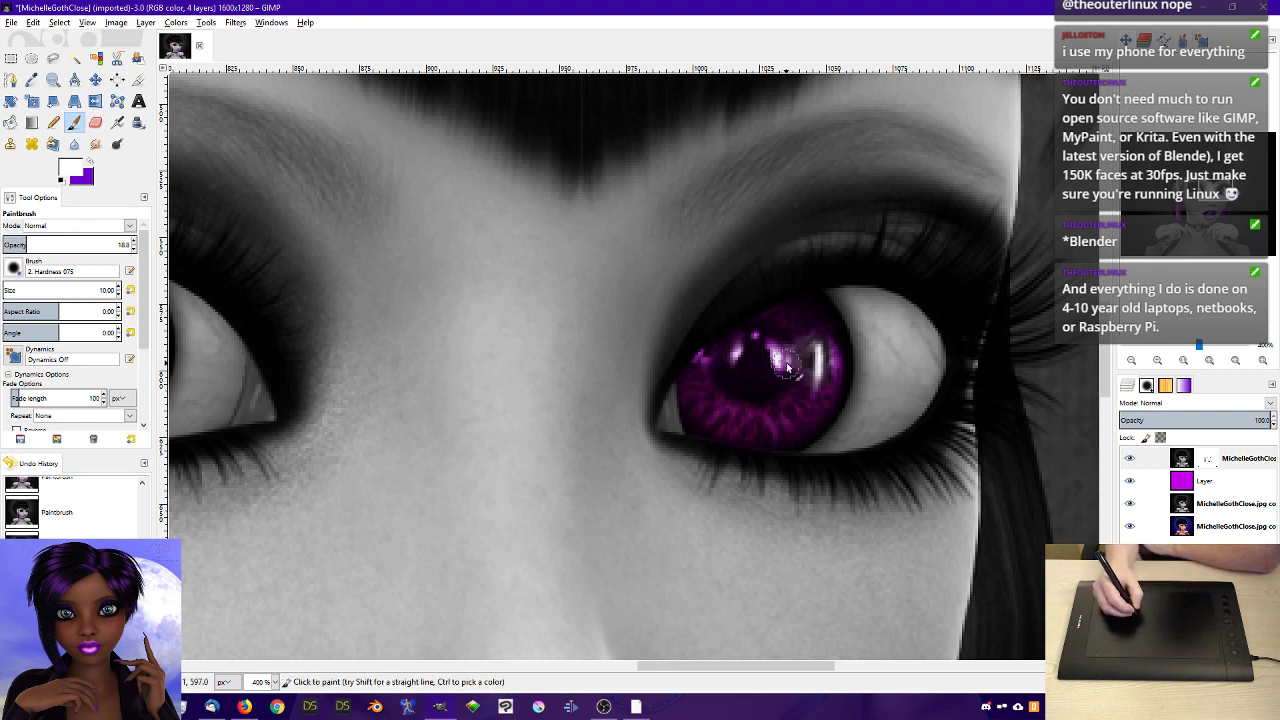
{"action": "mouse_move", "coordinate": [762, 345]}
{"action": "left_mouse_down"}
{"action": "mouse_move", "coordinate": [742, 350]}
{"action": "mouse_move", "coordinate": [770, 338]}
{"action": "mouse_move", "coordinate": [756, 343]}
{"action": "left_mouse_up"}
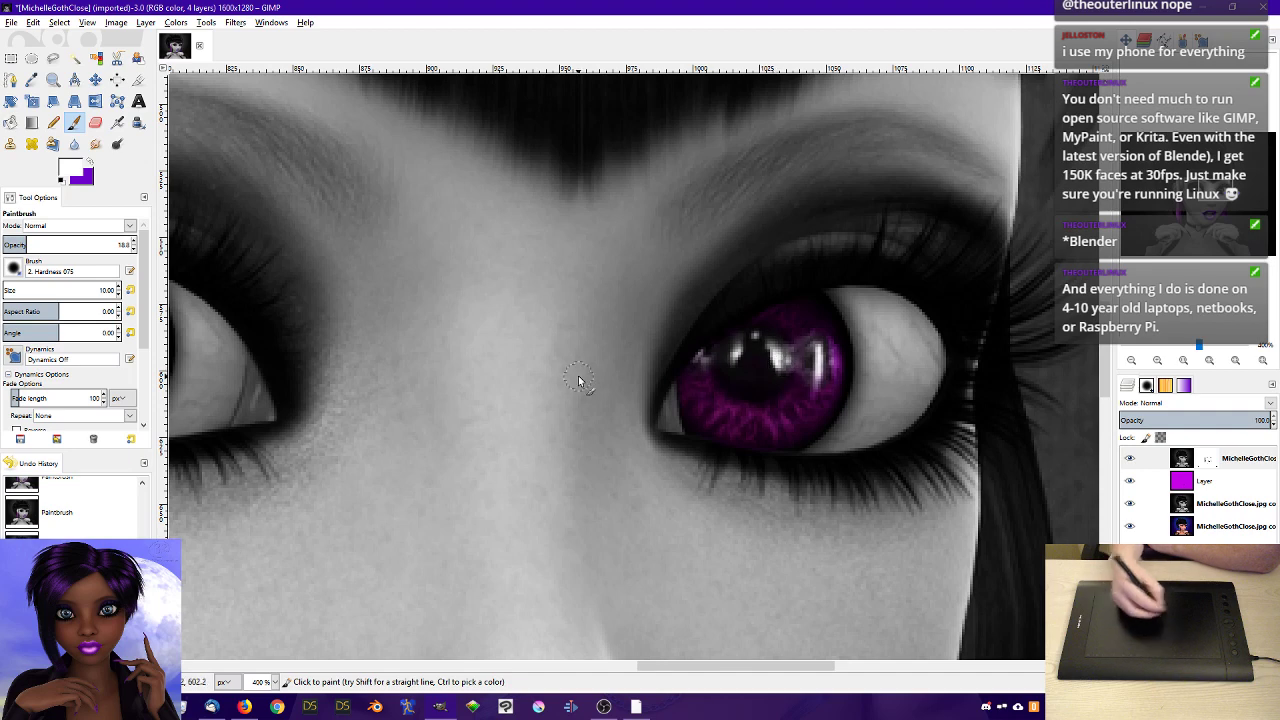
- Raise the brush opacity to 100, paint the remaining tint out of the left-hand eye's pupil, and check the whole portrait
{"action": "left_click_drag", "start_coordinate": [40, 245], "coordinate": [140, 245]}
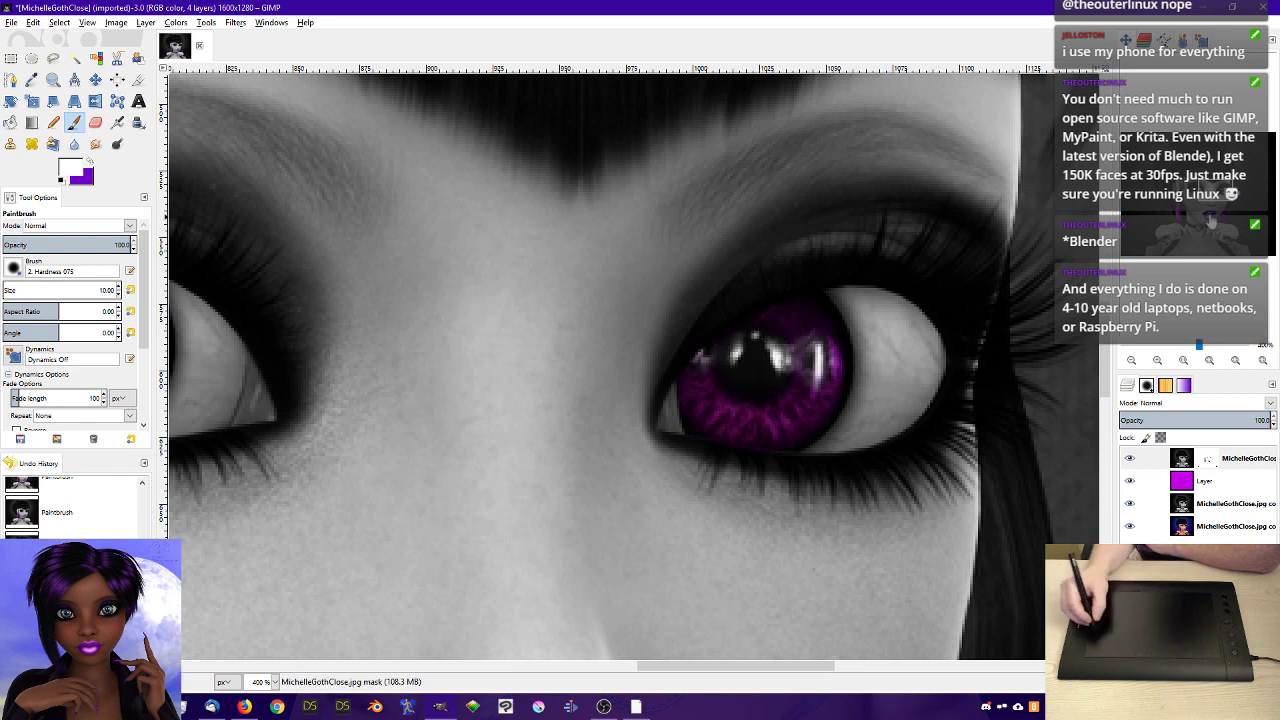
{"action": "left_click_drag", "start_coordinate": [492, 264], "coordinate": [967, 246]}
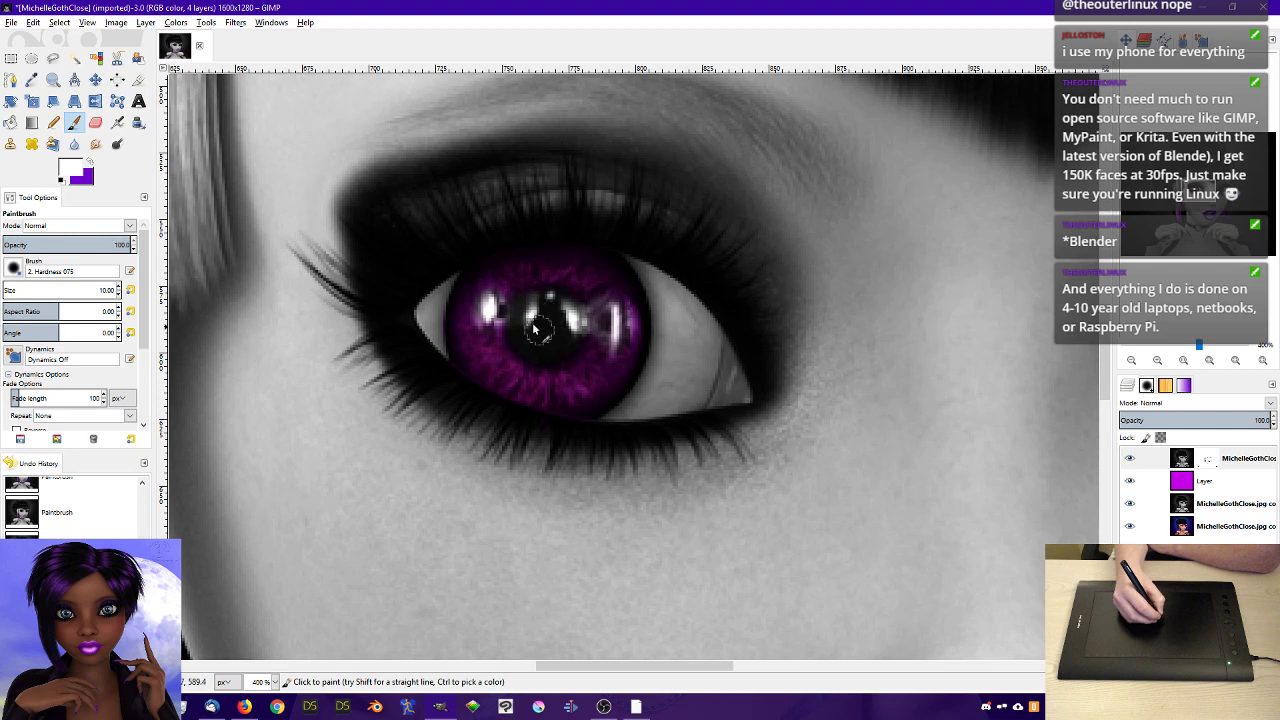
{"action": "left_click", "coordinate": [1183, 360]}
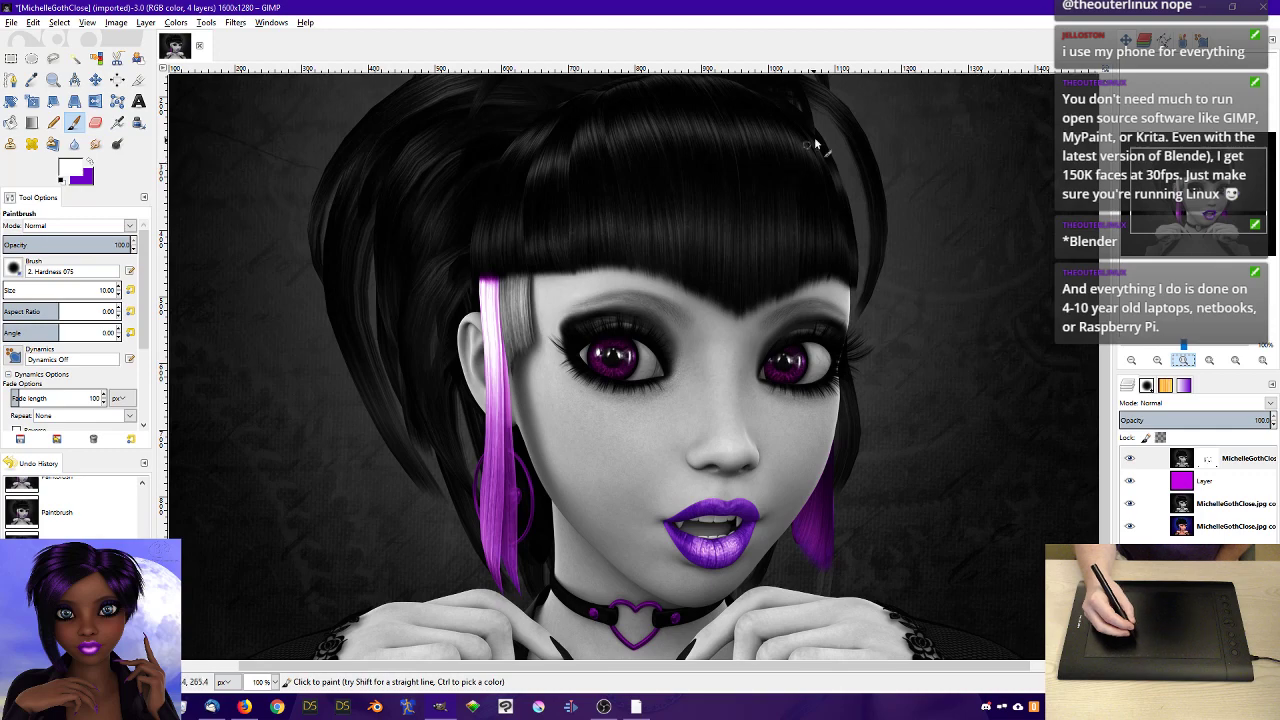
{"action": "left_click_drag", "start_coordinate": [1203, 174], "coordinate": [1205, 190]}
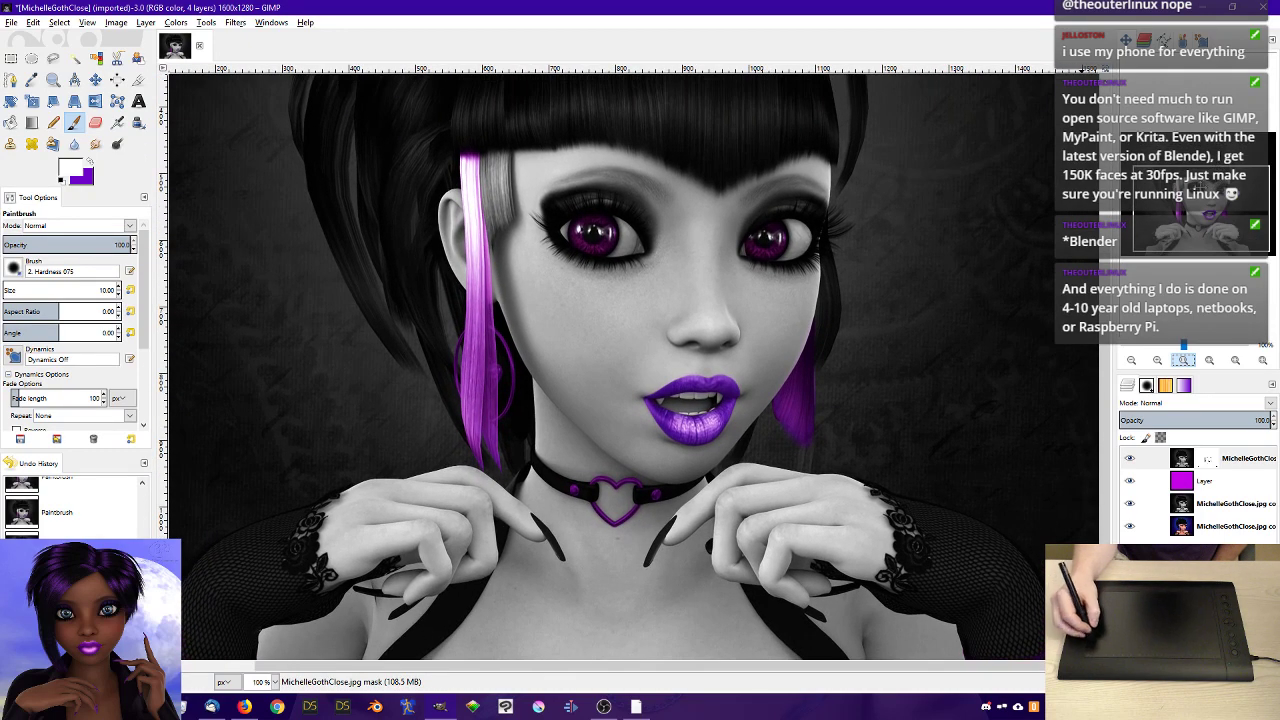
{"action": "left_click", "coordinate": [1131, 360]}
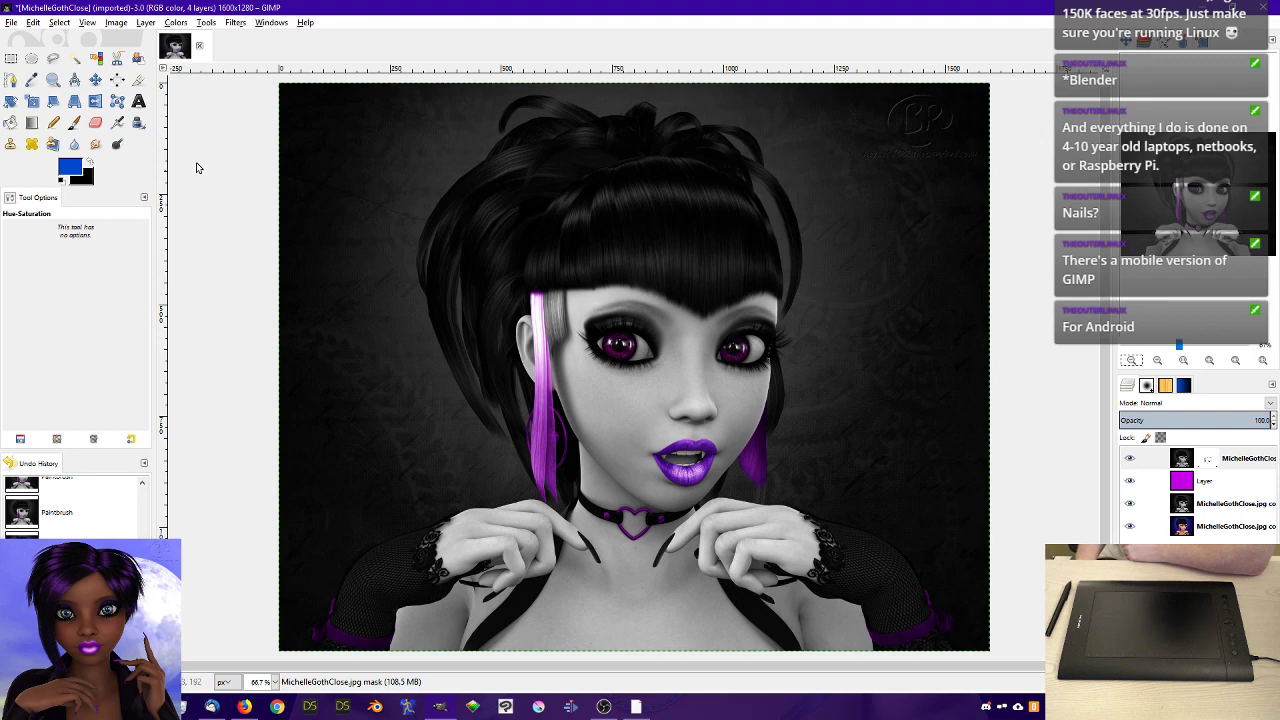
- Save the layered image on the Desktop as MichelleGothClose.xcf
{"action": "left_click", "coordinate": [11, 22]}
{"action": "left_click", "coordinate": [36, 143]}
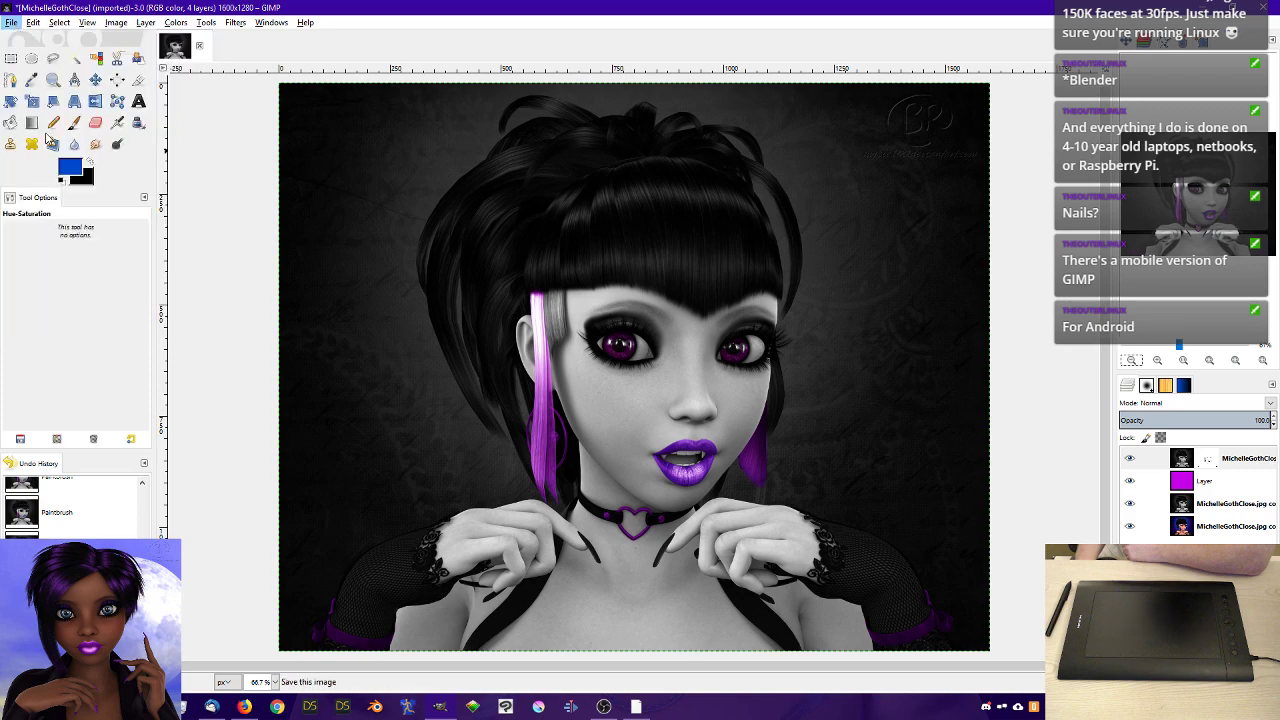
{"action": "left_click", "coordinate": [47, 160]}
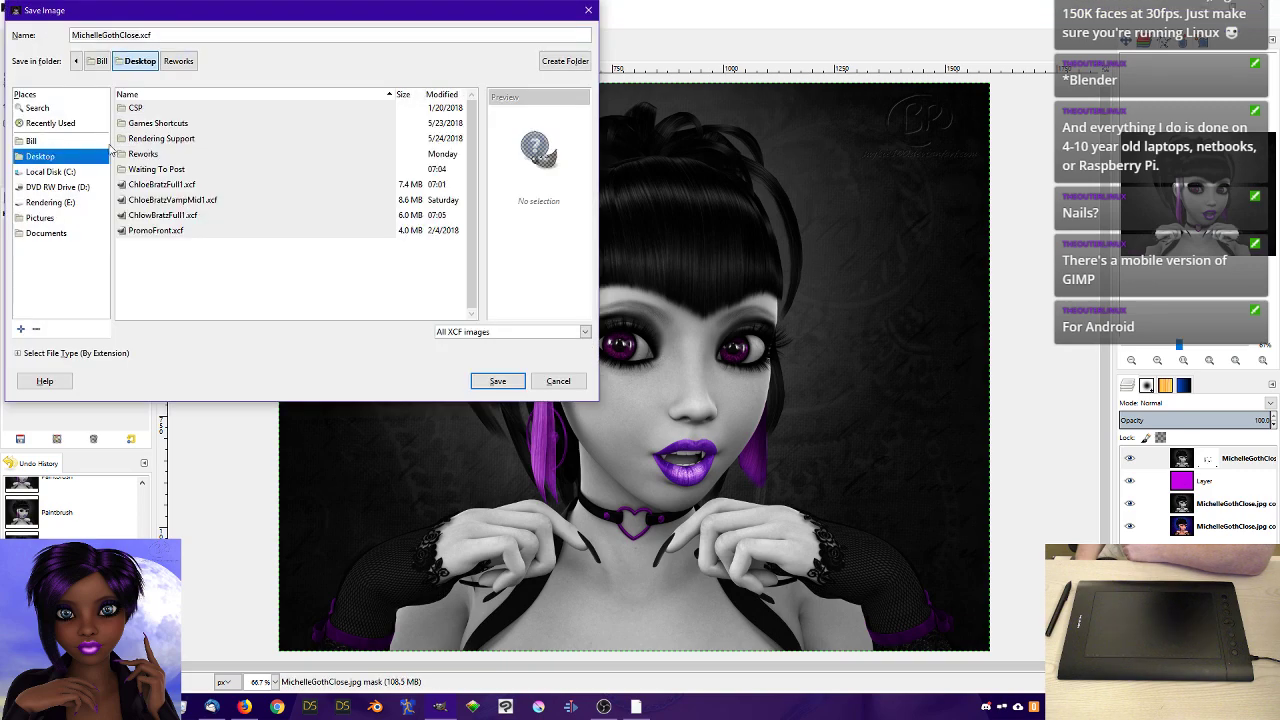
{"action": "left_click", "coordinate": [510, 380]}
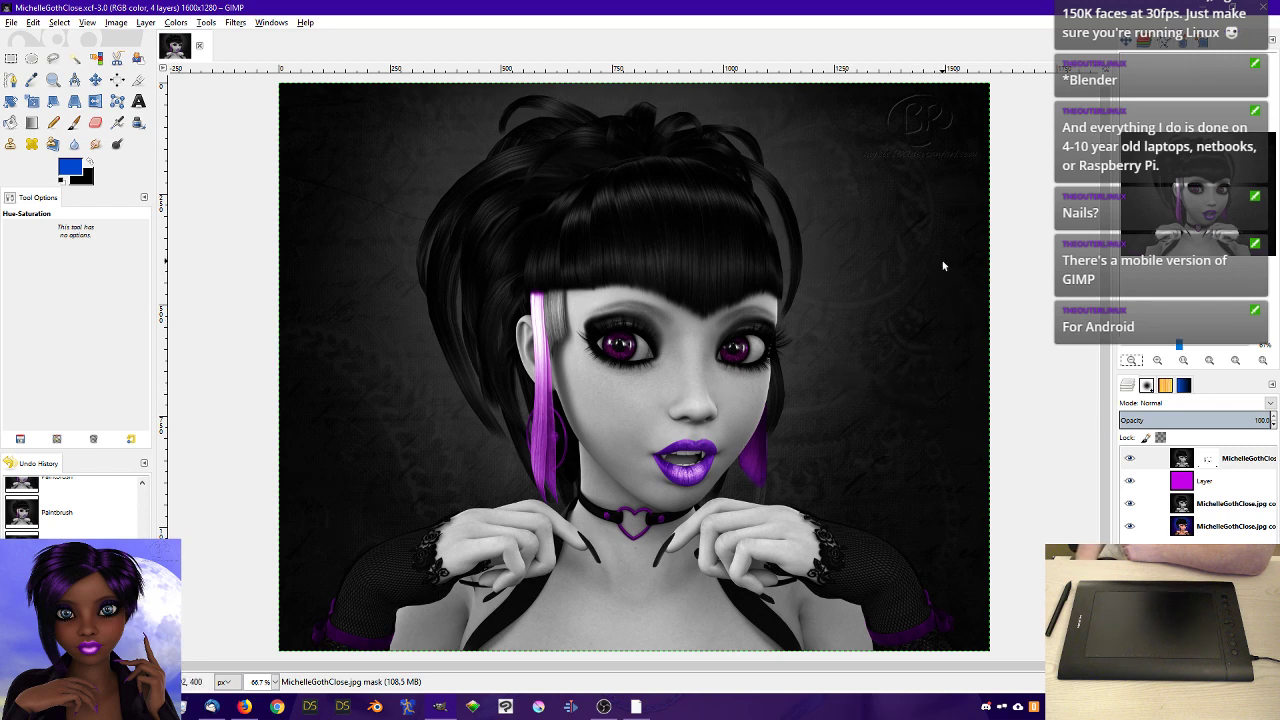
- Apply the top portrait layer's mask and flatten the image into a single layer
{"action": "left_click", "coordinate": [1240, 463]}
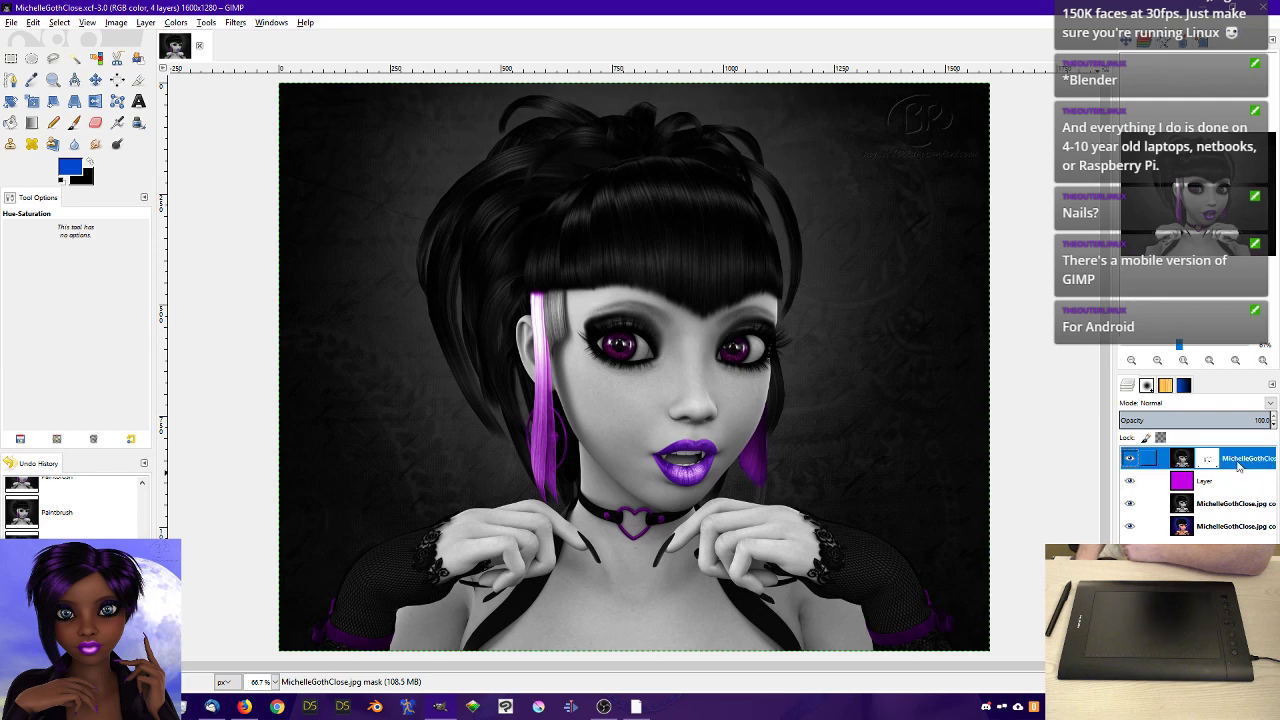
{"action": "right_click", "coordinate": [1240, 465]}
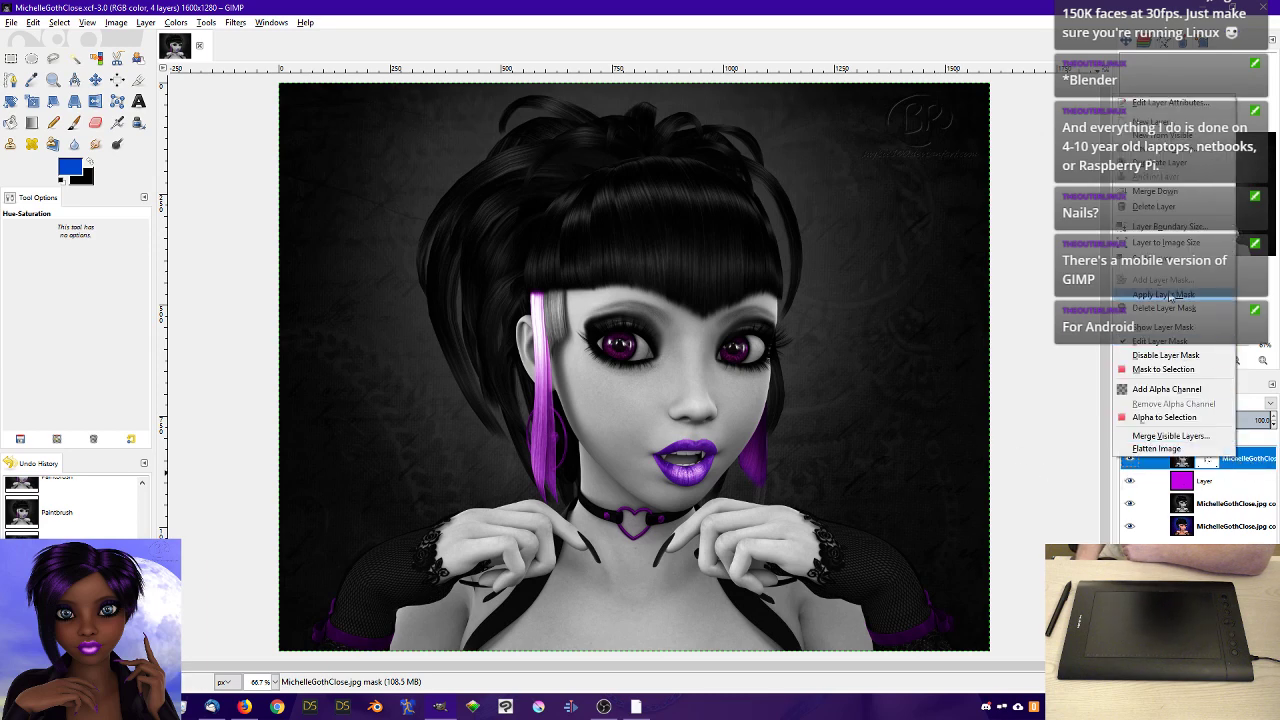
{"action": "left_click", "coordinate": [1168, 295]}
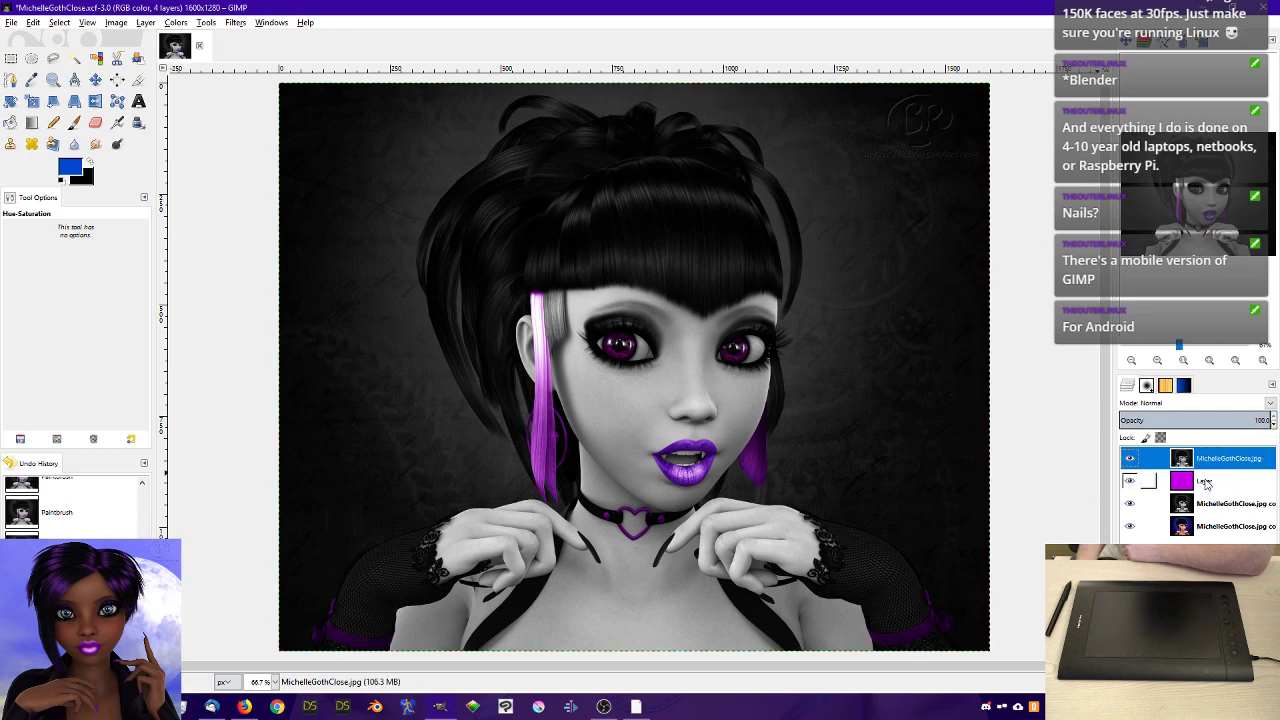
{"action": "right_click", "coordinate": [1212, 466]}
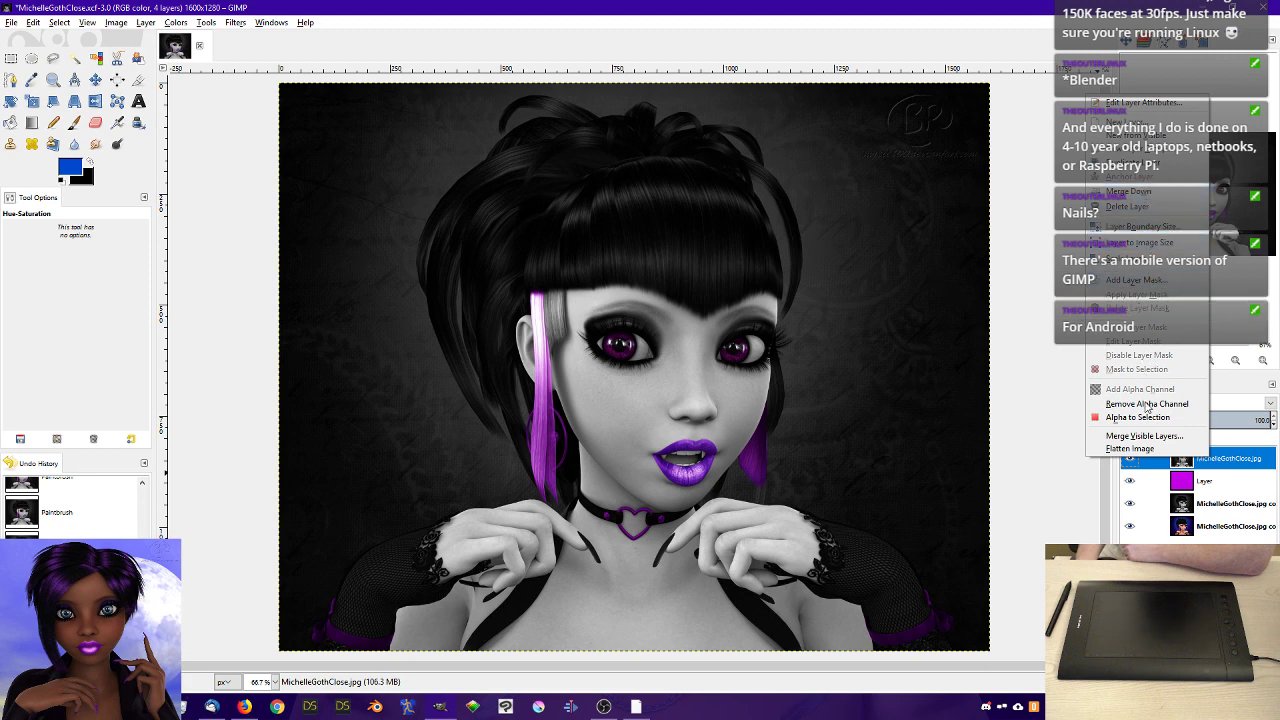
{"action": "left_click", "coordinate": [1135, 448]}
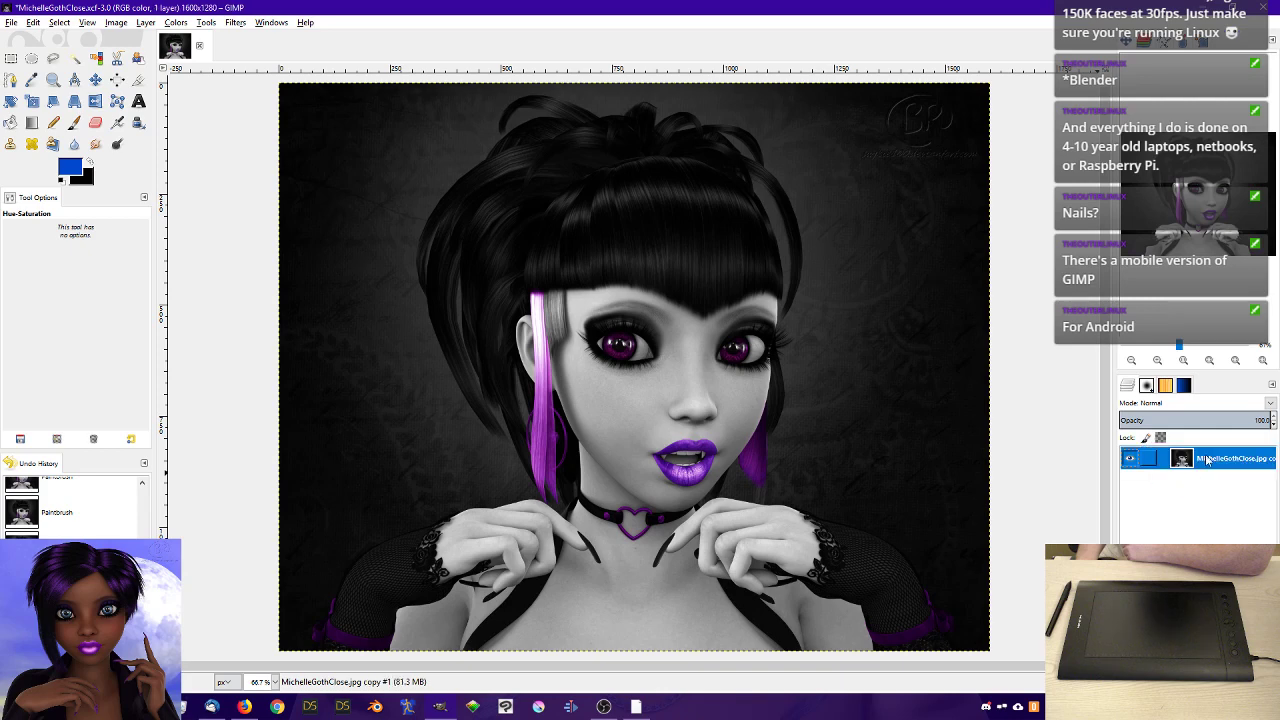
- Duplicate the flattened portrait layer twice and select the topmost copy
{"action": "key", "text": "shift+ctrl+d"}
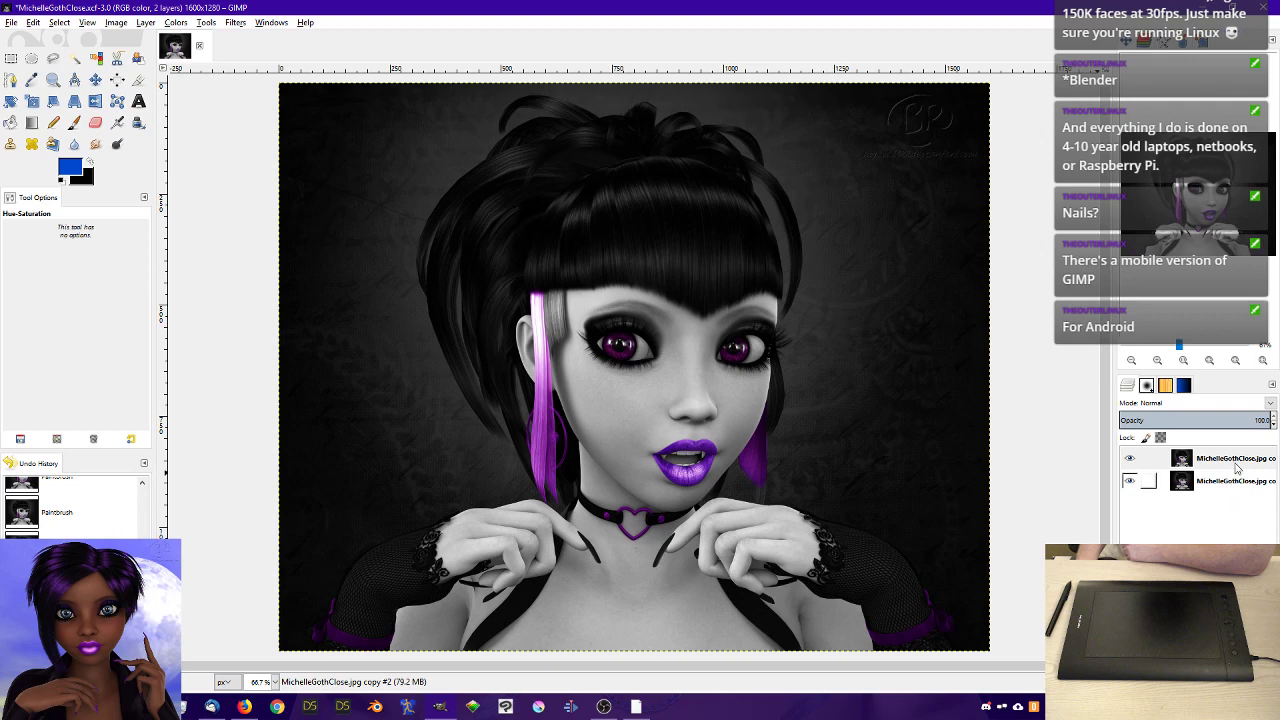
{"action": "key", "text": "shift+ctrl+d"}
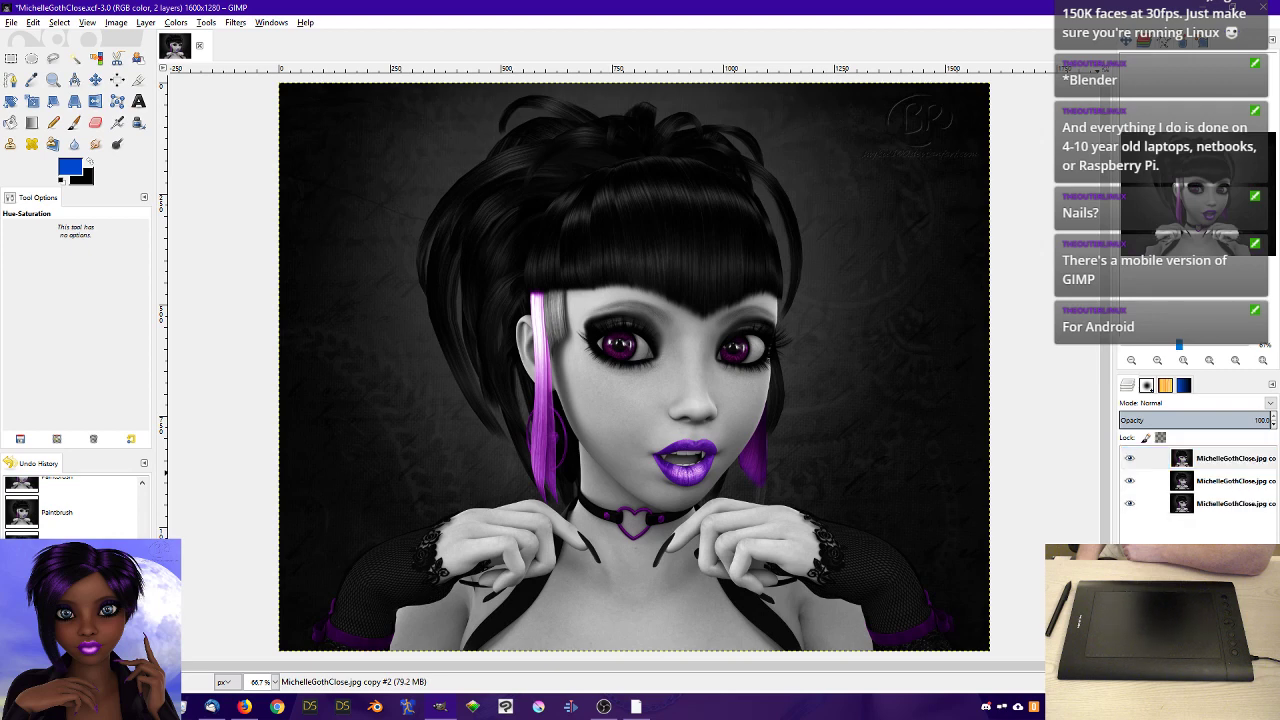
{"action": "left_click", "coordinate": [1215, 483]}
{"action": "left_click", "coordinate": [1220, 506]}
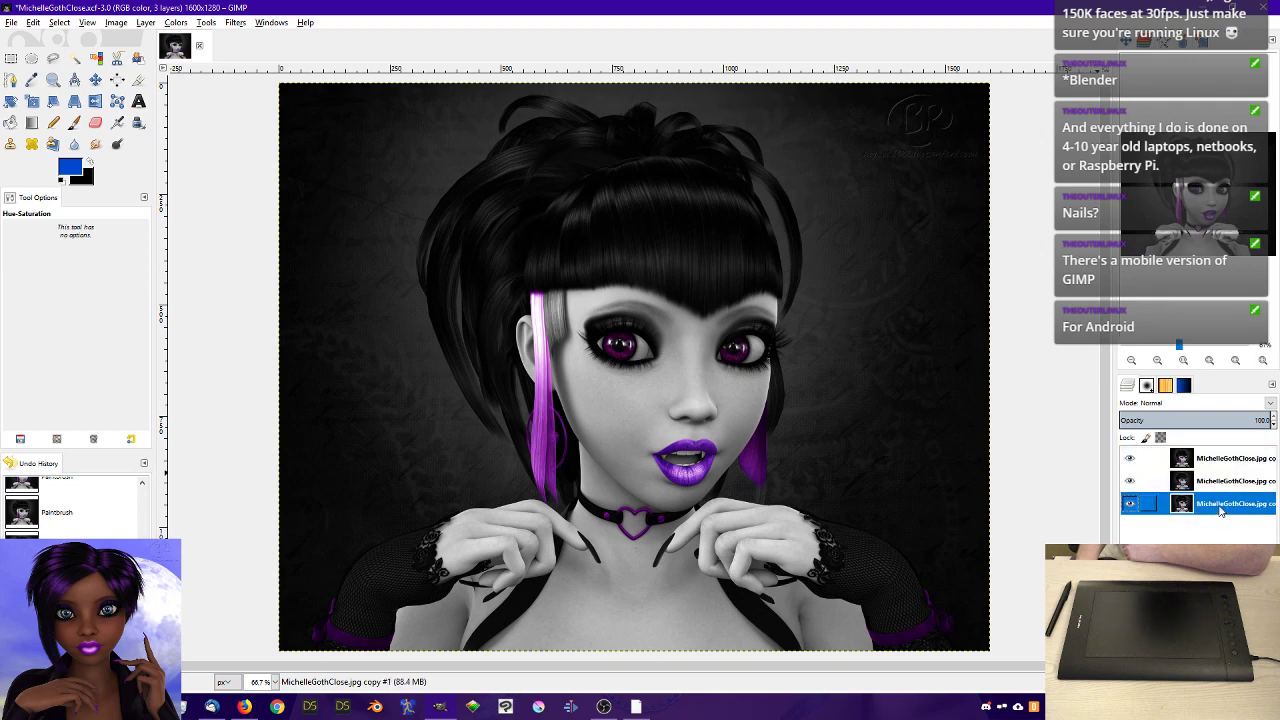
{"action": "left_click", "coordinate": [1200, 483]}
{"action": "left_click", "coordinate": [1170, 462]}
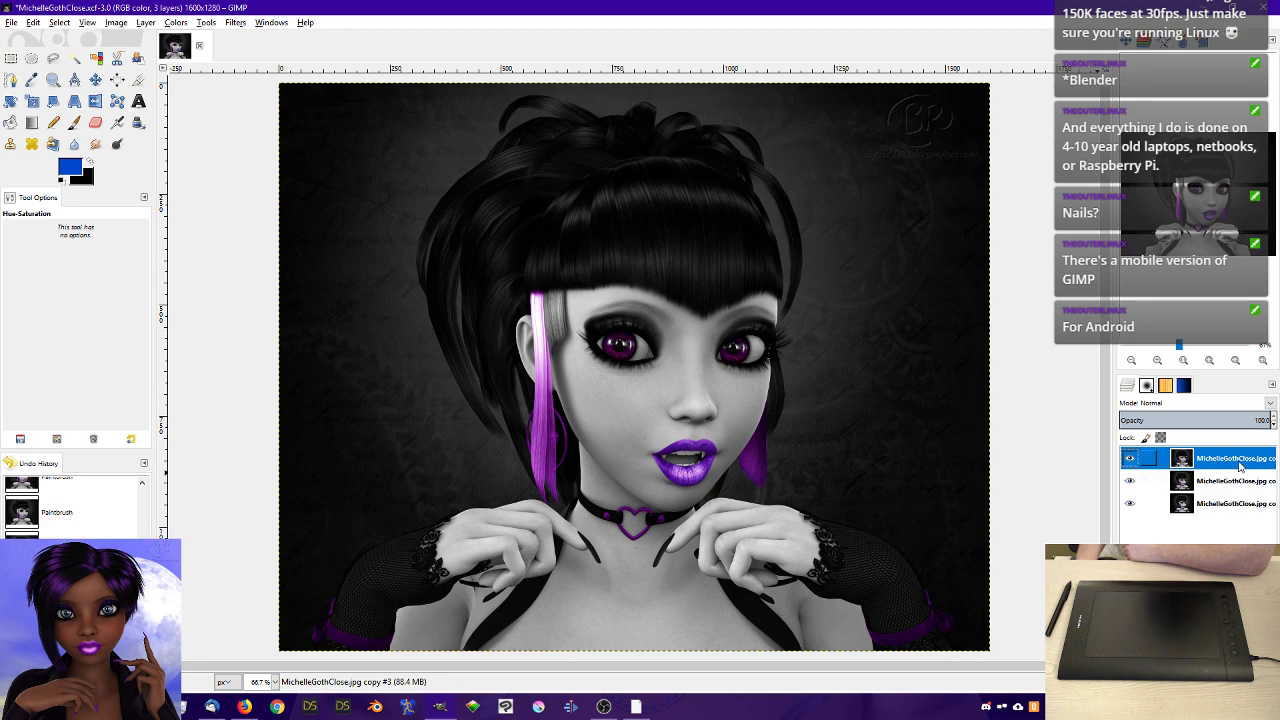
- Make black the foreground colour, add a new black-filled layer on top and give it a white layer mask
{"action": "key", "text": "x"}
{"action": "key", "text": "shift+ctrl+n"}
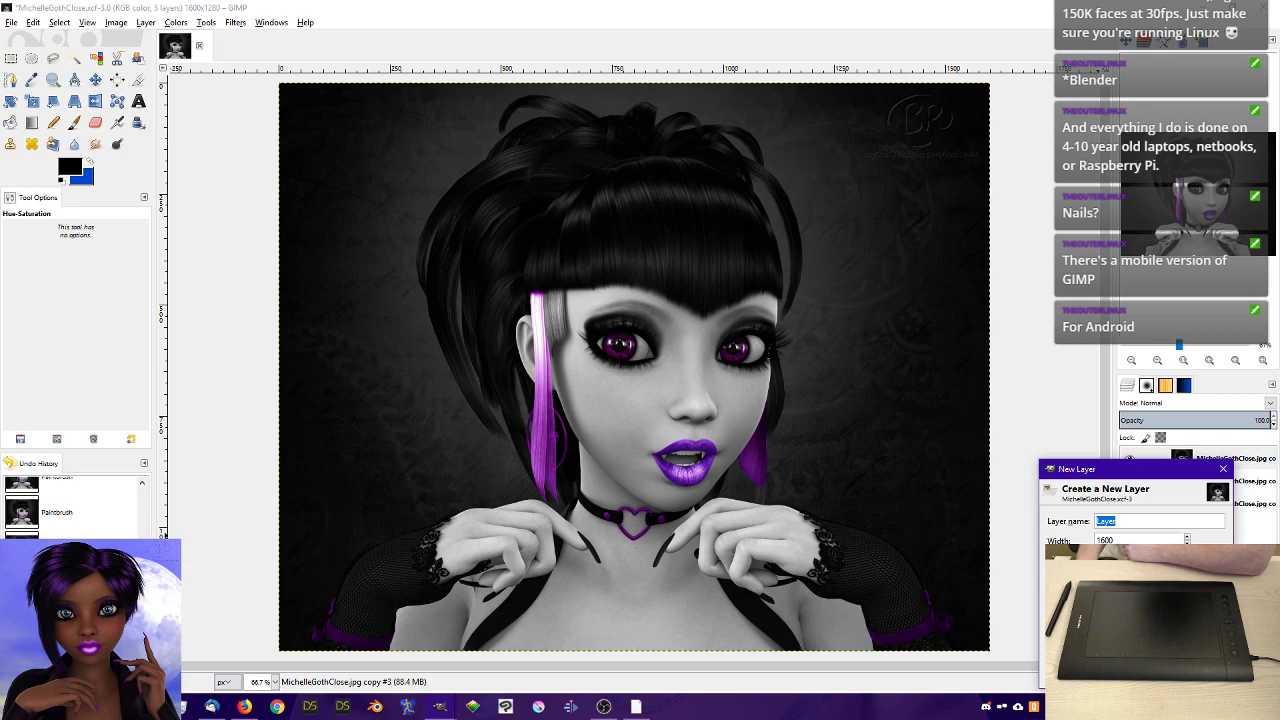
{"action": "key", "text": "Return"}
{"action": "left_click", "coordinate": [1225, 462]}
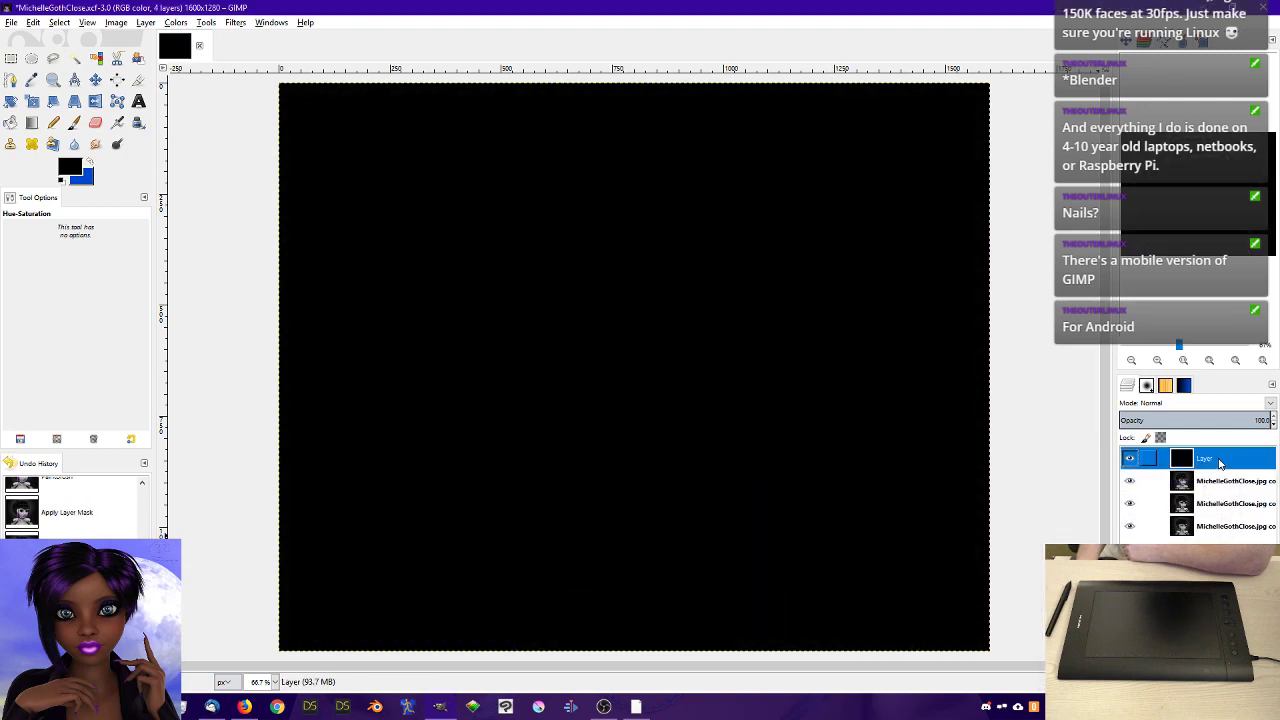
{"action": "right_click", "coordinate": [1225, 462]}
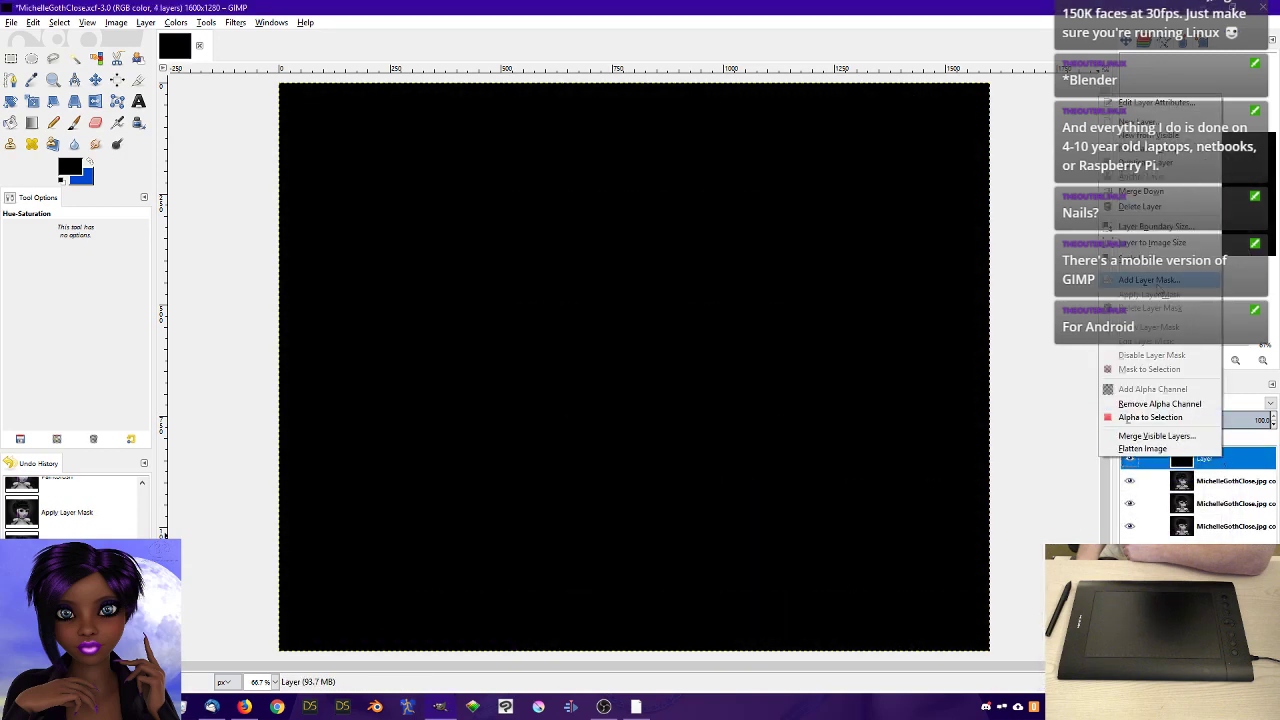
{"action": "left_click", "coordinate": [1161, 285]}
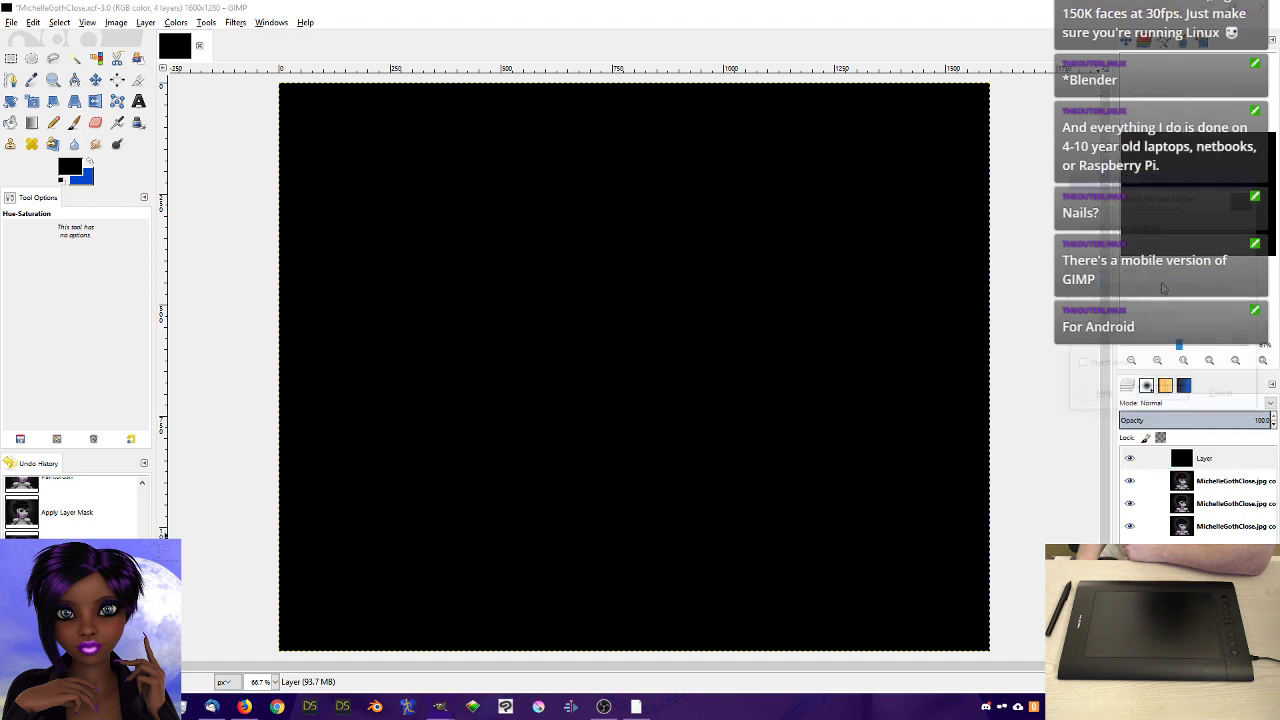
- Set the black layer's blend mode to Soft light and its opacity to 50
{"action": "left_click", "coordinate": [1182, 460]}
{"action": "left_click", "coordinate": [1268, 404]}
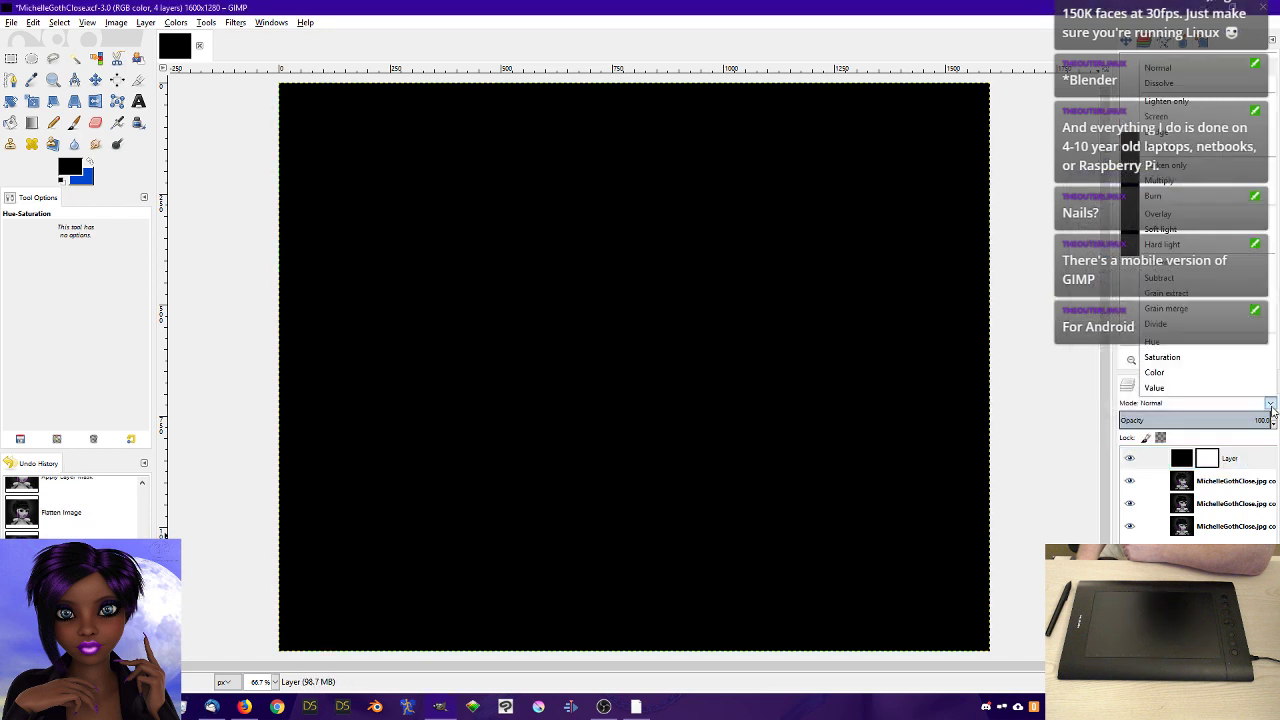
{"action": "left_click", "coordinate": [1205, 232]}
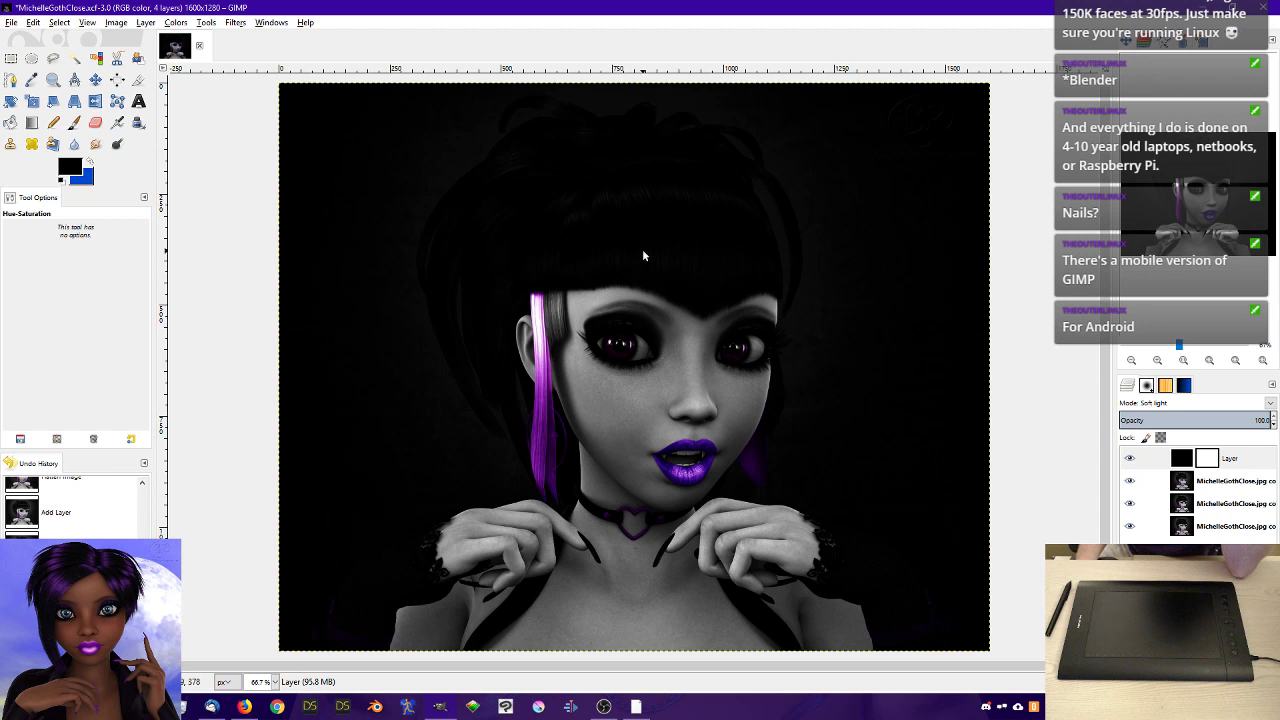
{"action": "left_click", "coordinate": [1207, 459]}
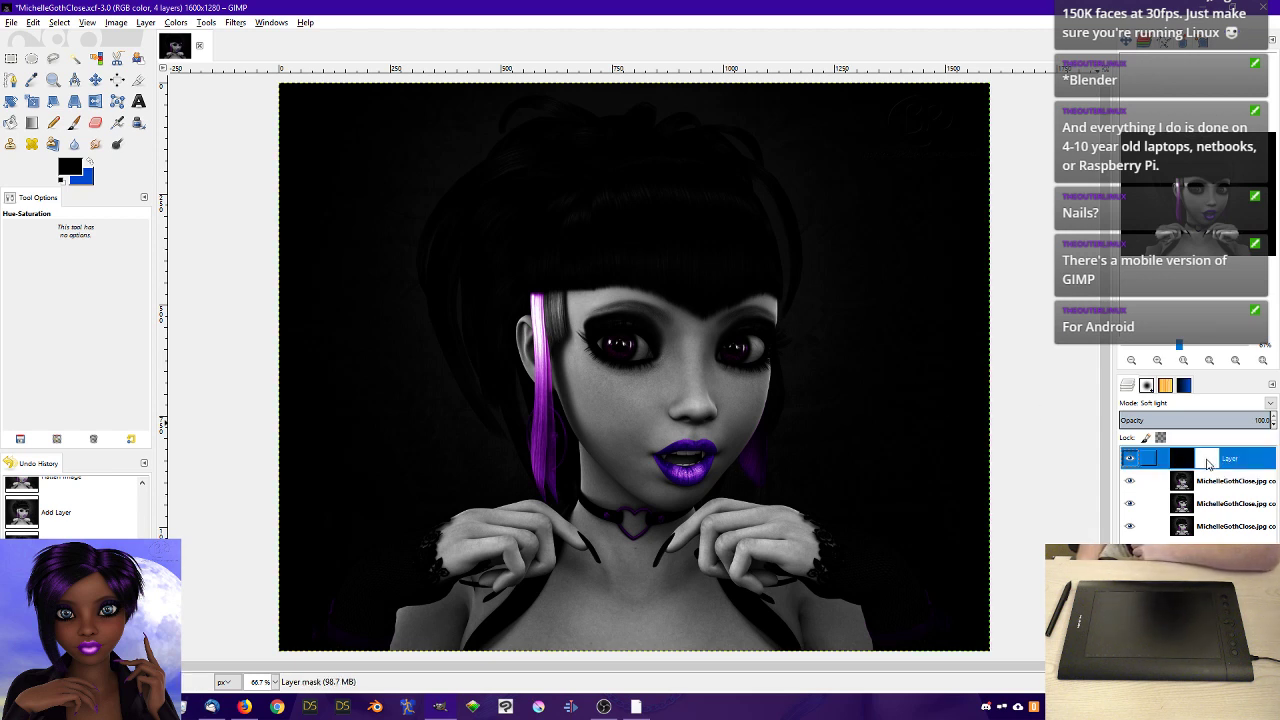
{"action": "left_click_drag", "start_coordinate": [1240, 420], "coordinate": [1223, 420]}
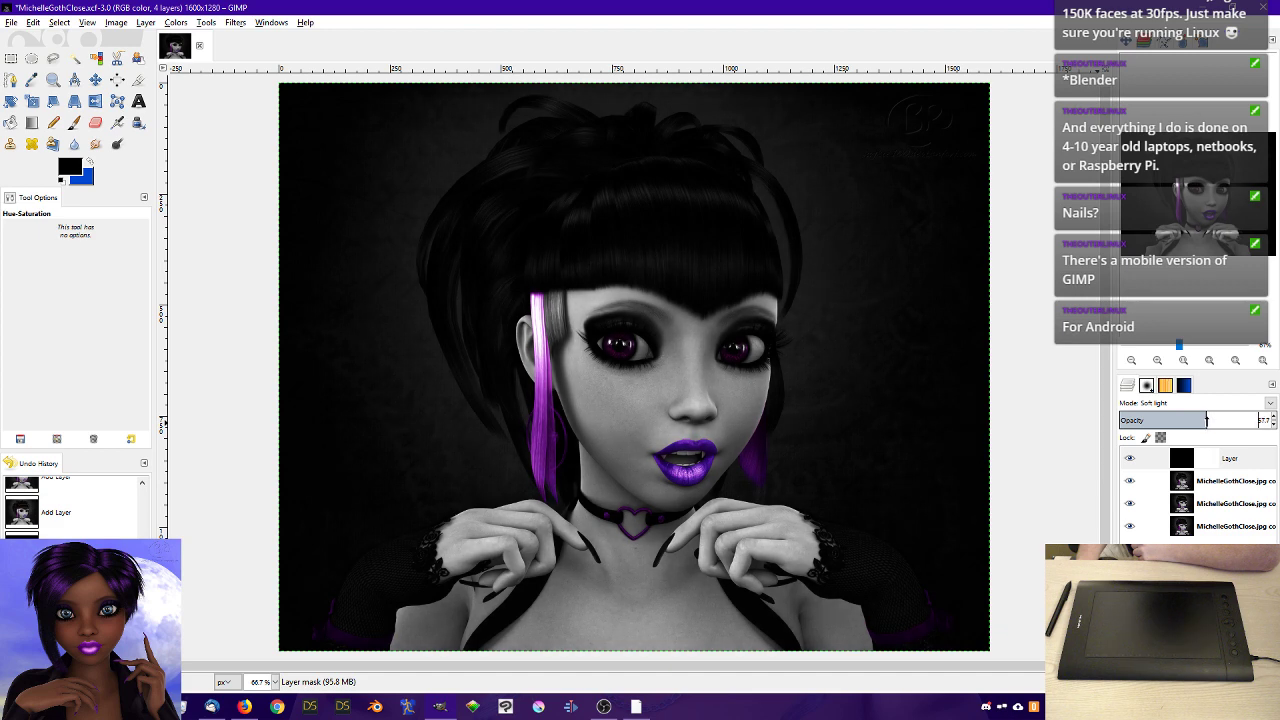
{"action": "left_click_drag", "start_coordinate": [1268, 420], "coordinate": [1257, 420]}
{"action": "type", "text": "50"}
{"action": "key", "text": "Return"}
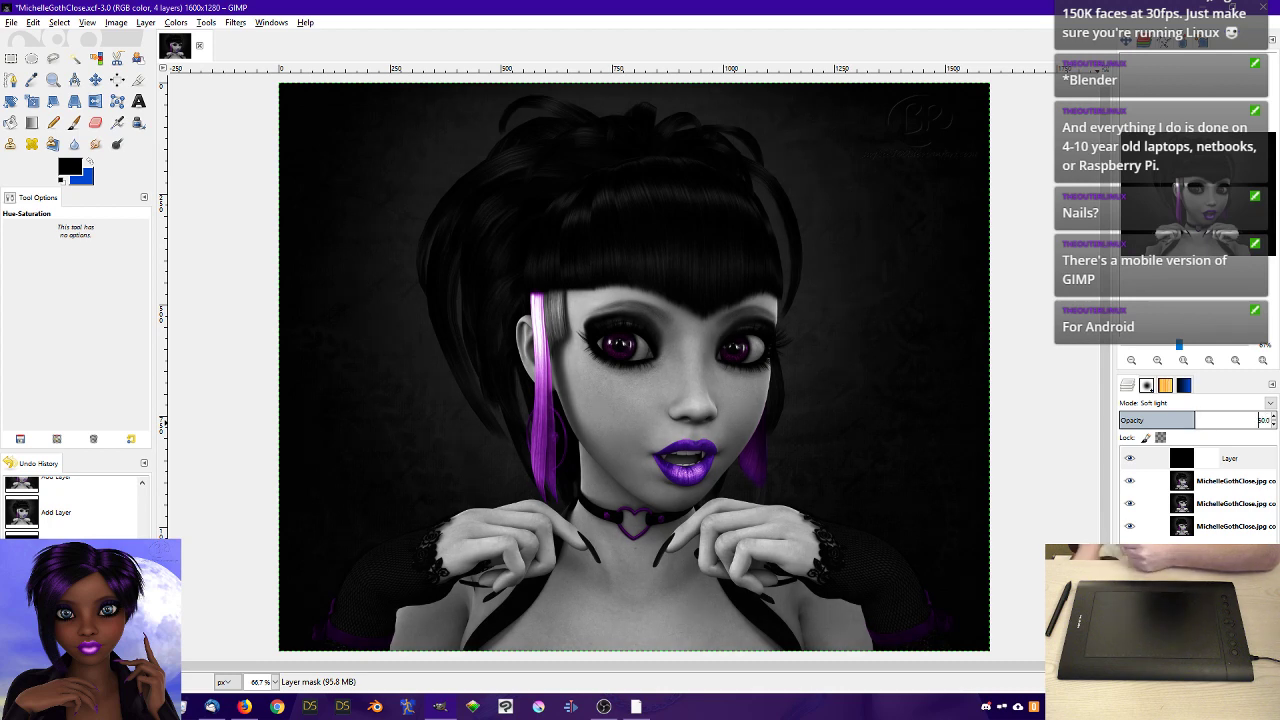
- Draw an elliptical selection about 1140 × 1255 px around the head and hands, with the black layer's mask active
{"action": "left_click", "coordinate": [1214, 460]}
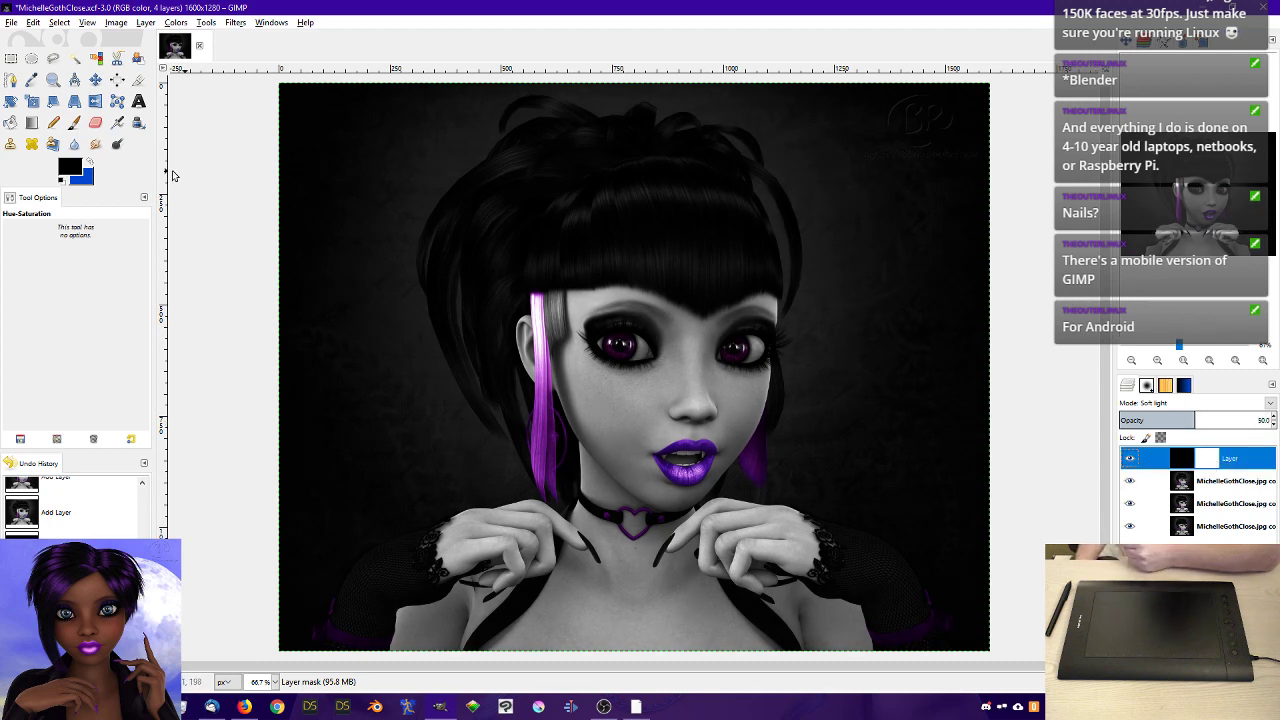
{"action": "left_click", "coordinate": [31, 58]}
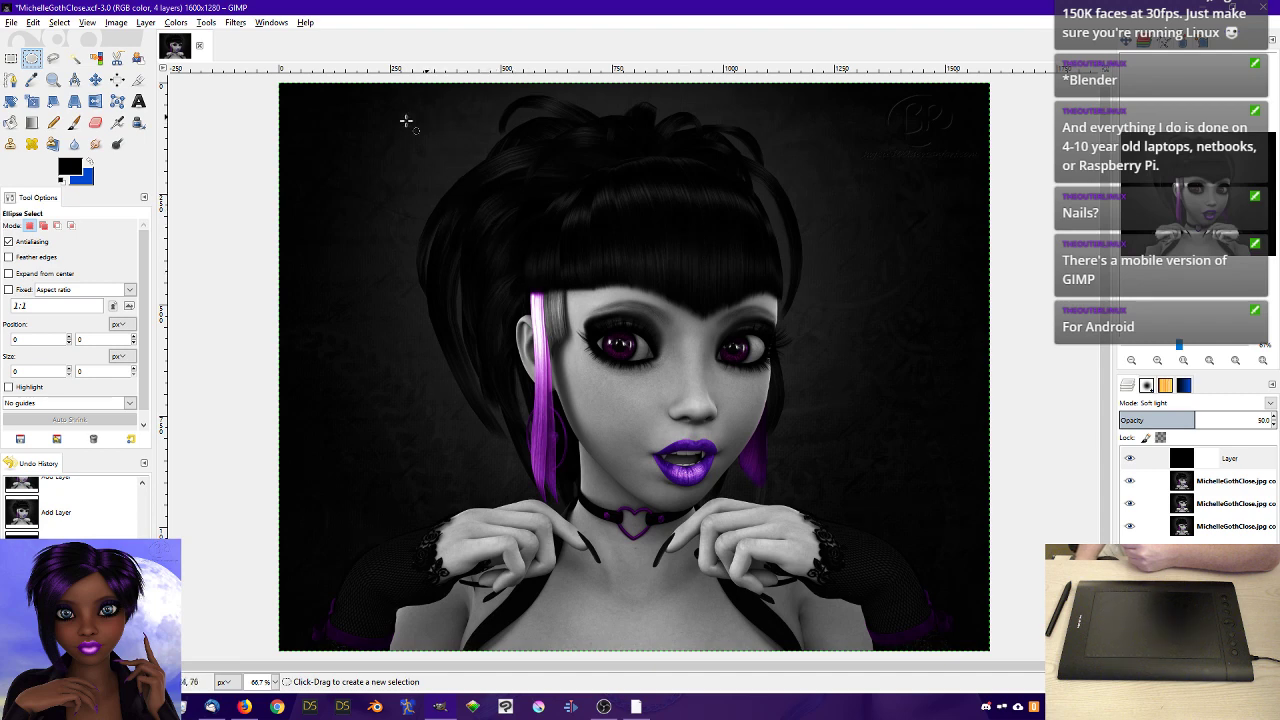
{"action": "left_click_drag", "start_coordinate": [420, 114], "coordinate": [885, 637]}
{"action": "left_click_drag", "start_coordinate": [741, 312], "coordinate": [708, 278]}
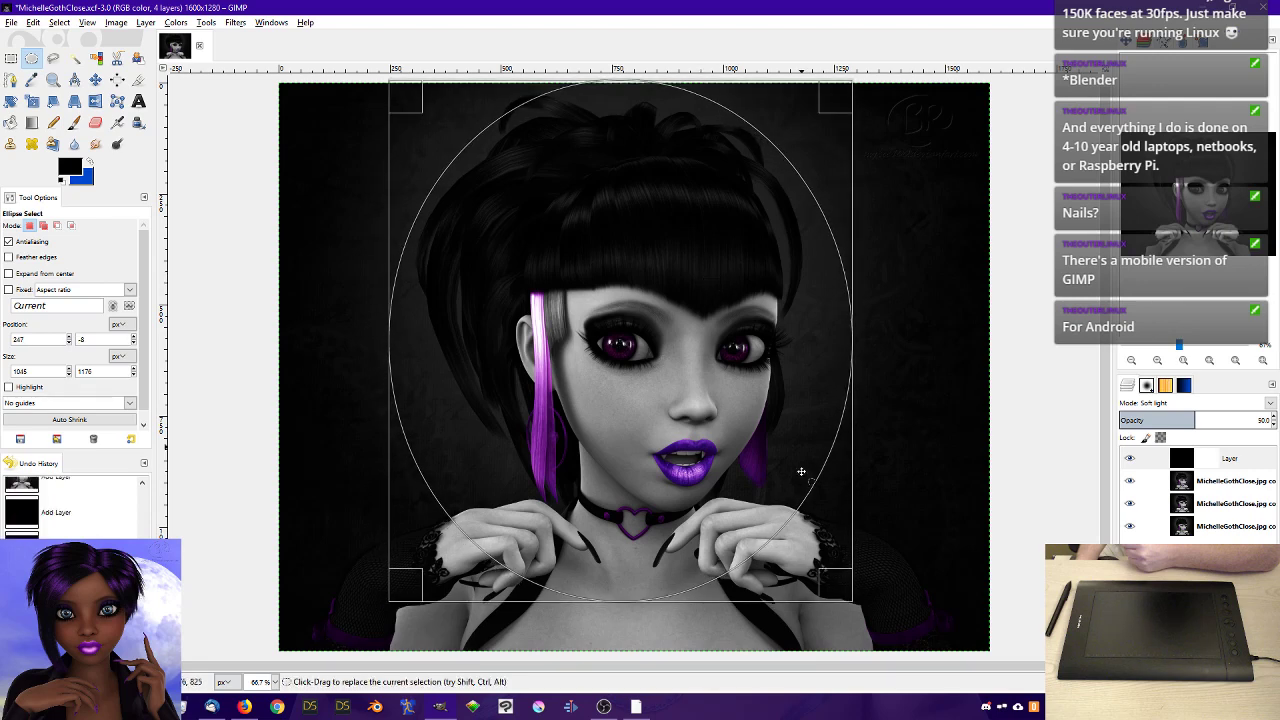
{"action": "left_click_drag", "start_coordinate": [838, 590], "coordinate": [880, 625]}
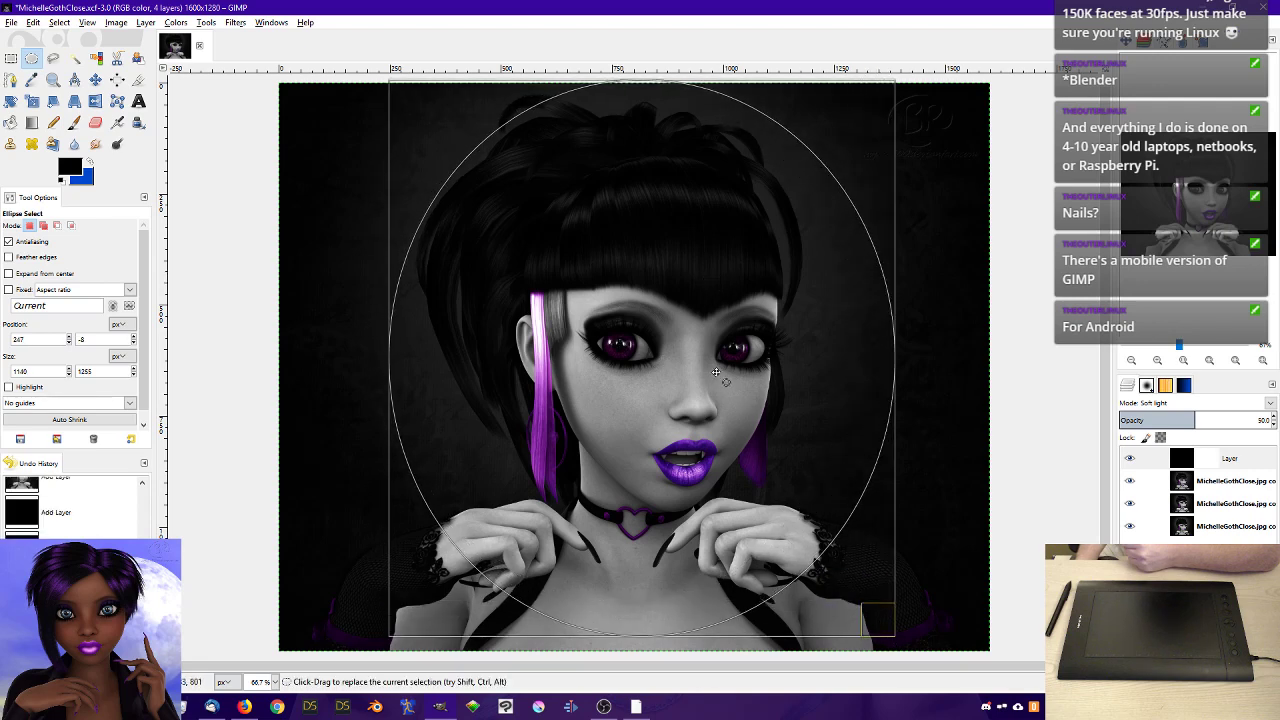
{"action": "left_click_drag", "start_coordinate": [716, 372], "coordinate": [666, 334]}
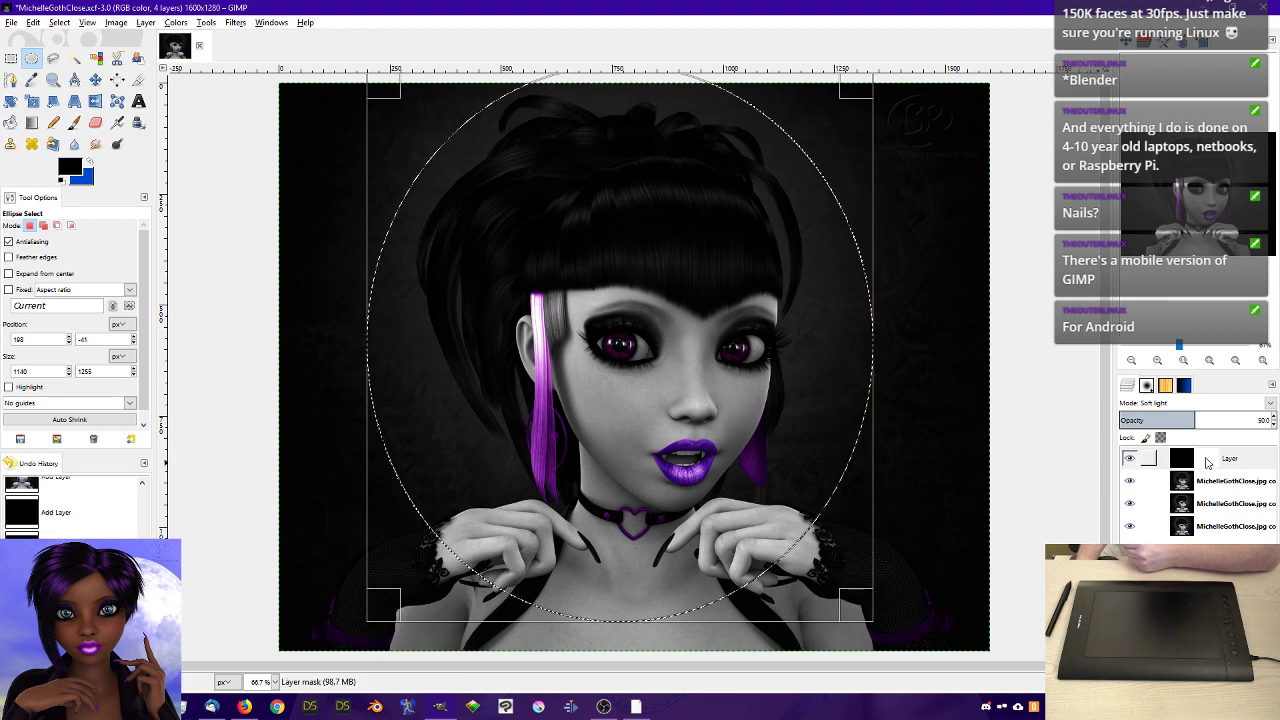
- Fill the elliptical area of the black layer's mask with black and remove the selection
{"action": "left_click", "coordinate": [1205, 460]}
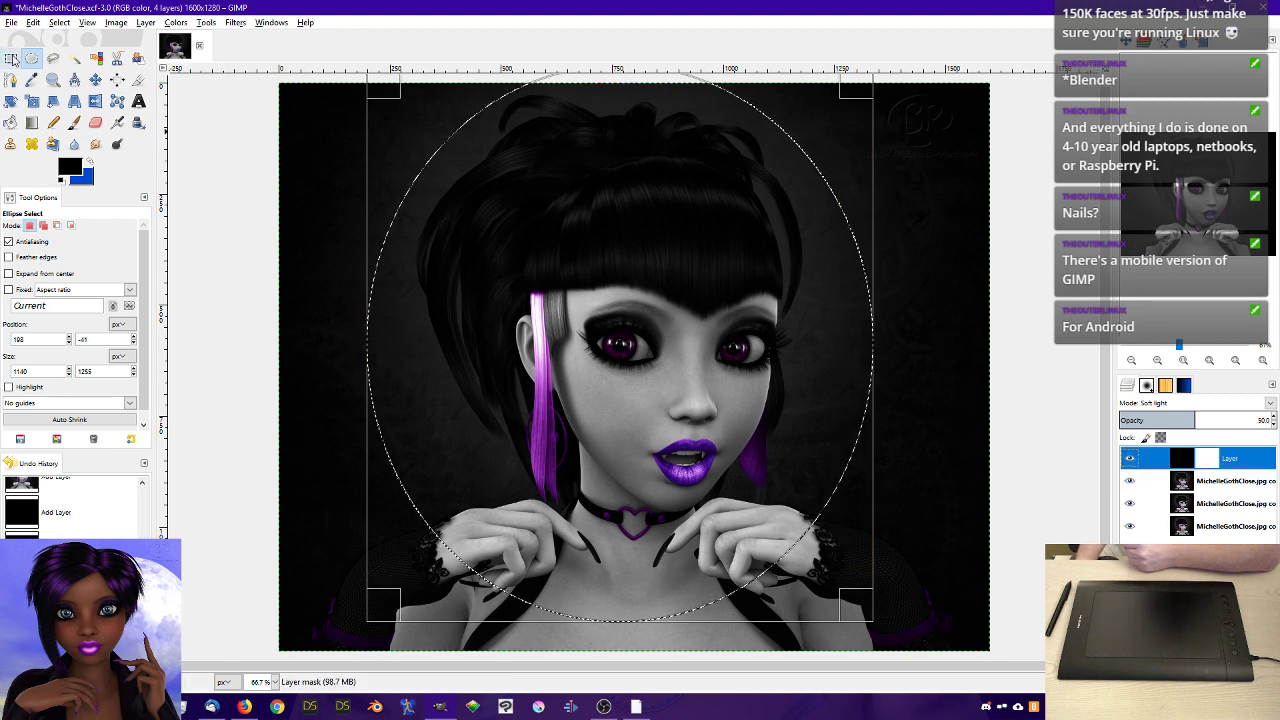
{"action": "left_click", "coordinate": [11, 123]}
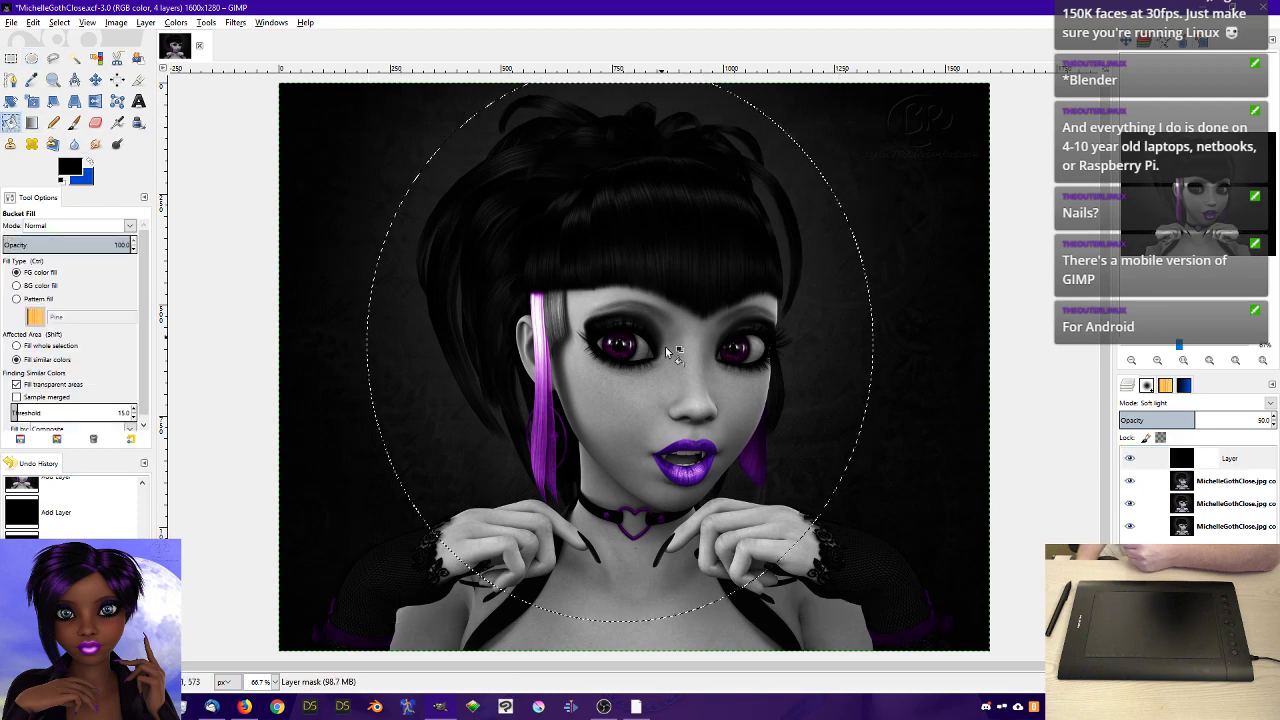
{"action": "left_click", "coordinate": [658, 316]}
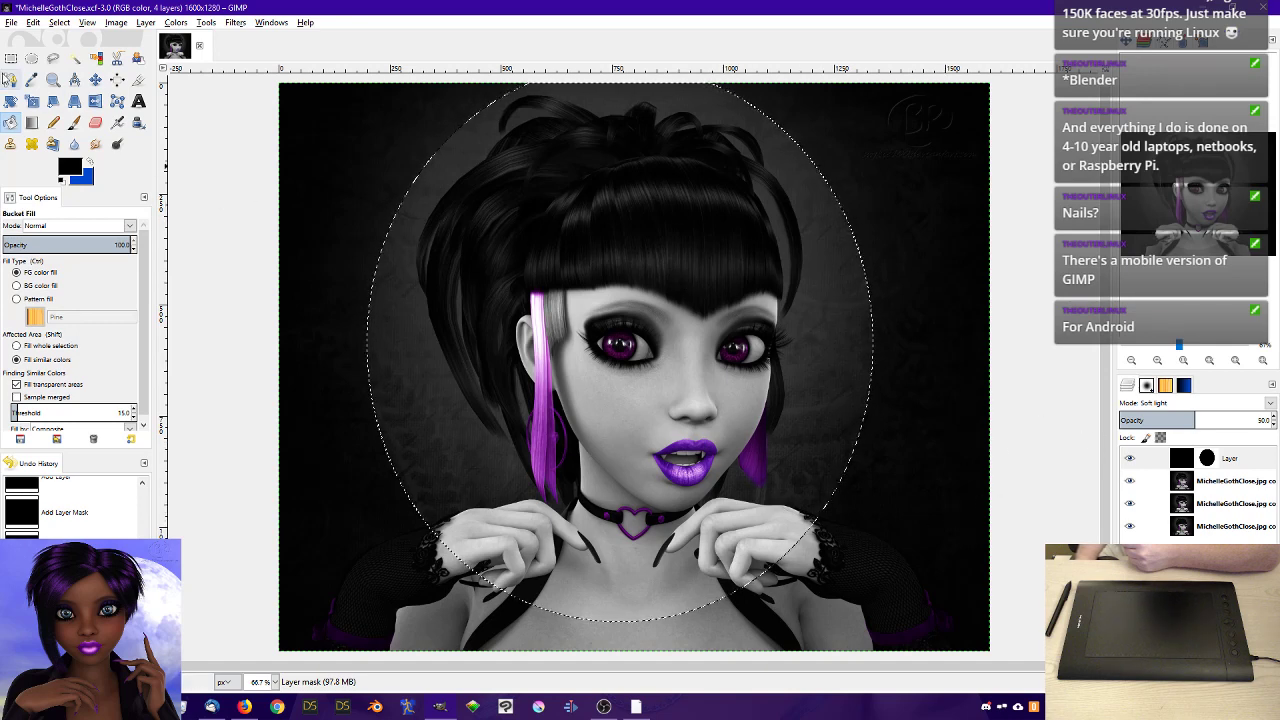
{"action": "left_click", "coordinate": [11, 58]}
{"action": "left_click", "coordinate": [336, 165]}
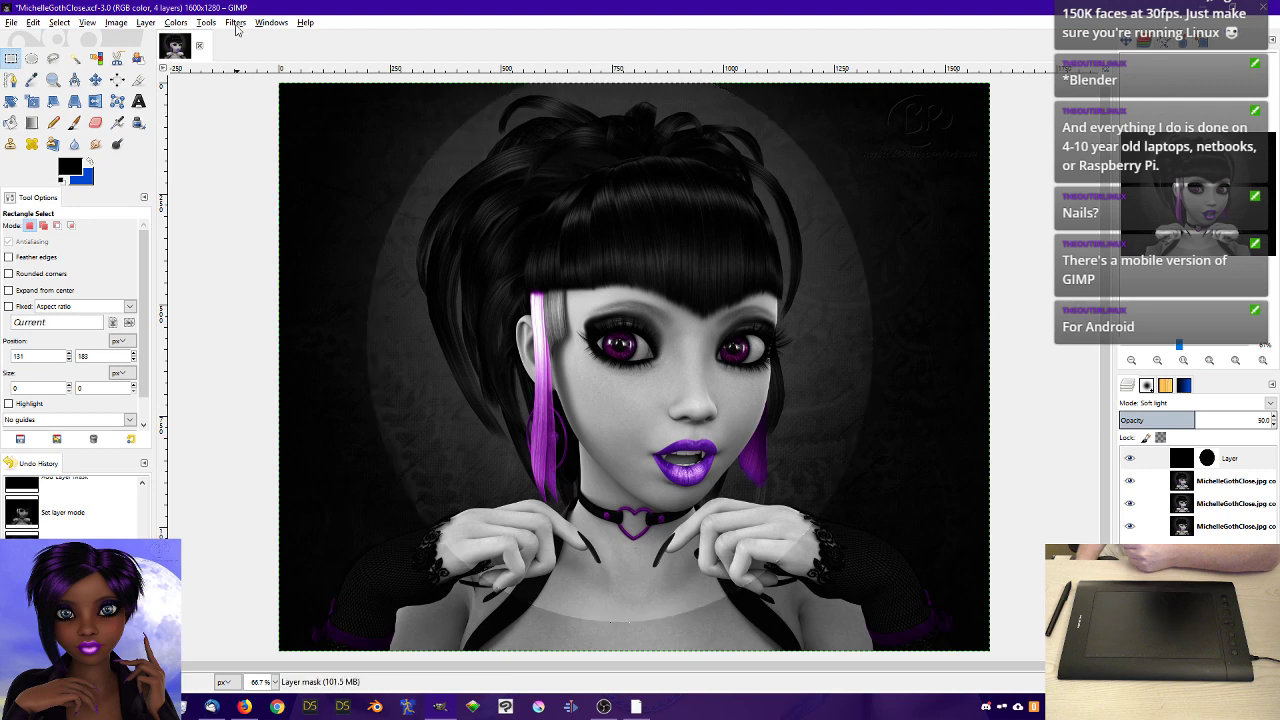
- Soften the ellipse's edge on the layer mask with a Gaussian Blur of 100 px radius
{"action": "left_click", "coordinate": [1210, 456]}
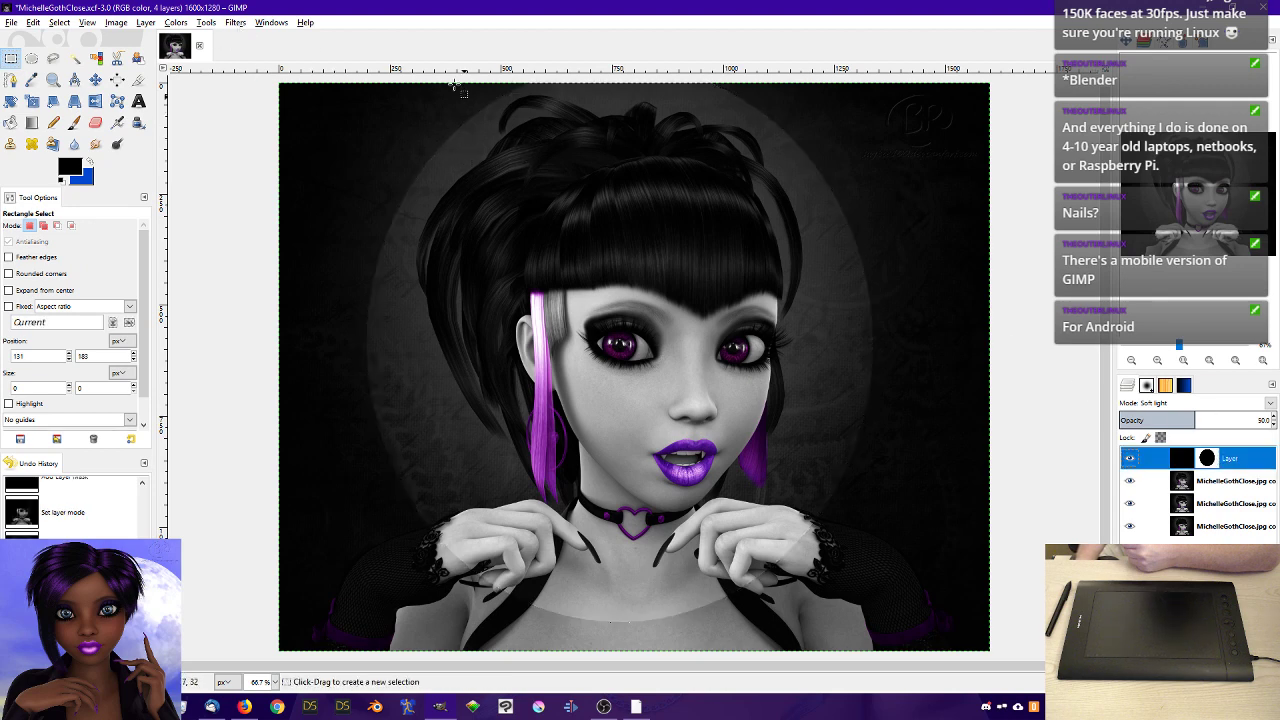
{"action": "left_click", "coordinate": [212, 23]}
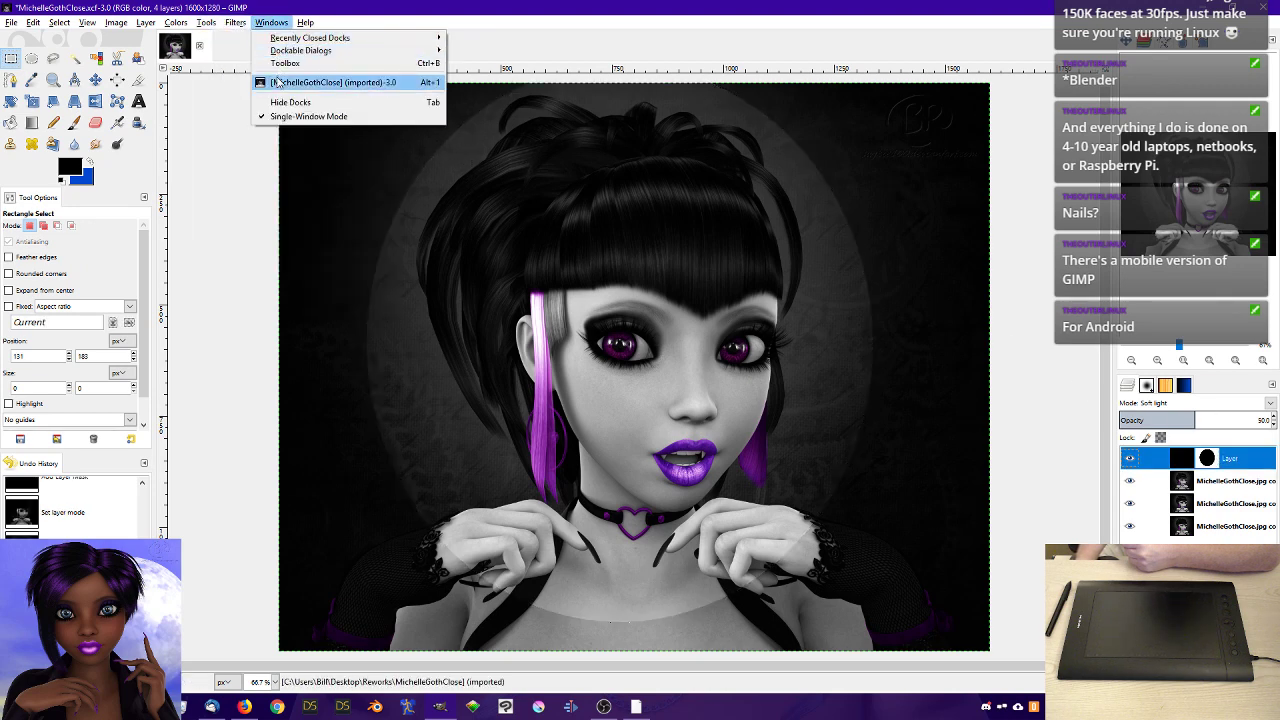
{"action": "mouse_move", "coordinate": [236, 25]}
{"action": "mouse_move", "coordinate": [248, 87]}
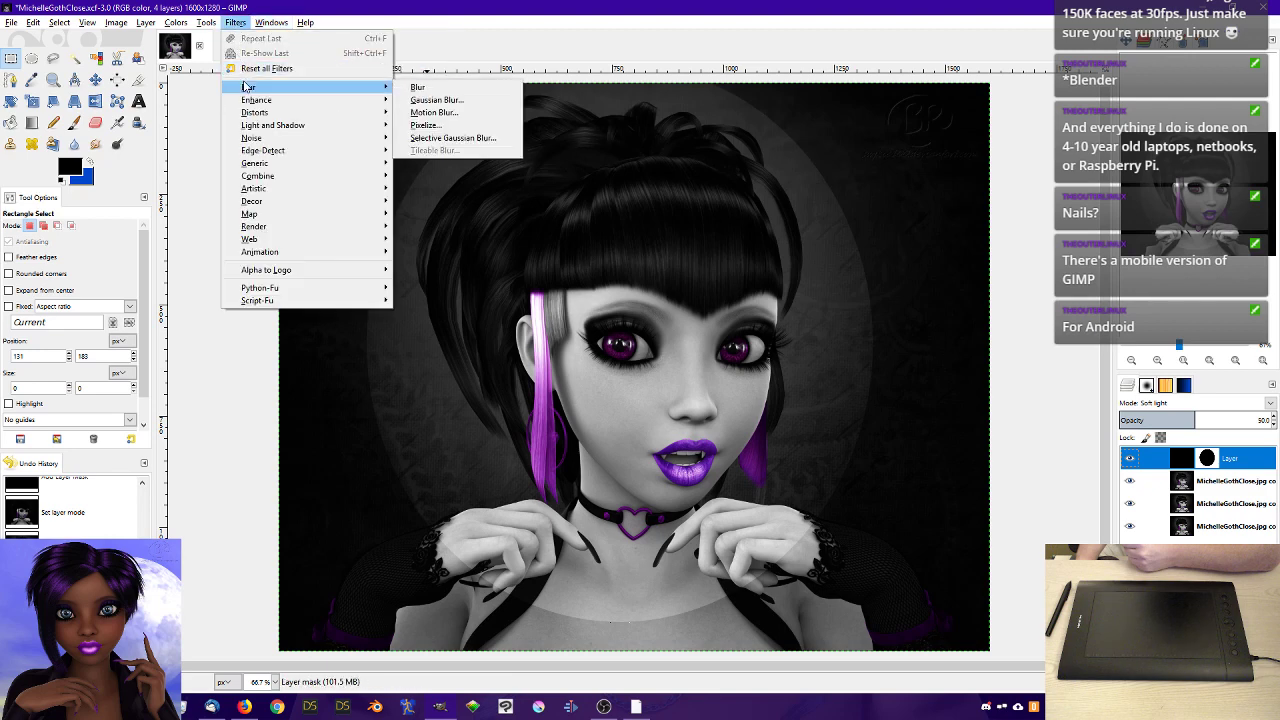
{"action": "left_click", "coordinate": [440, 100]}
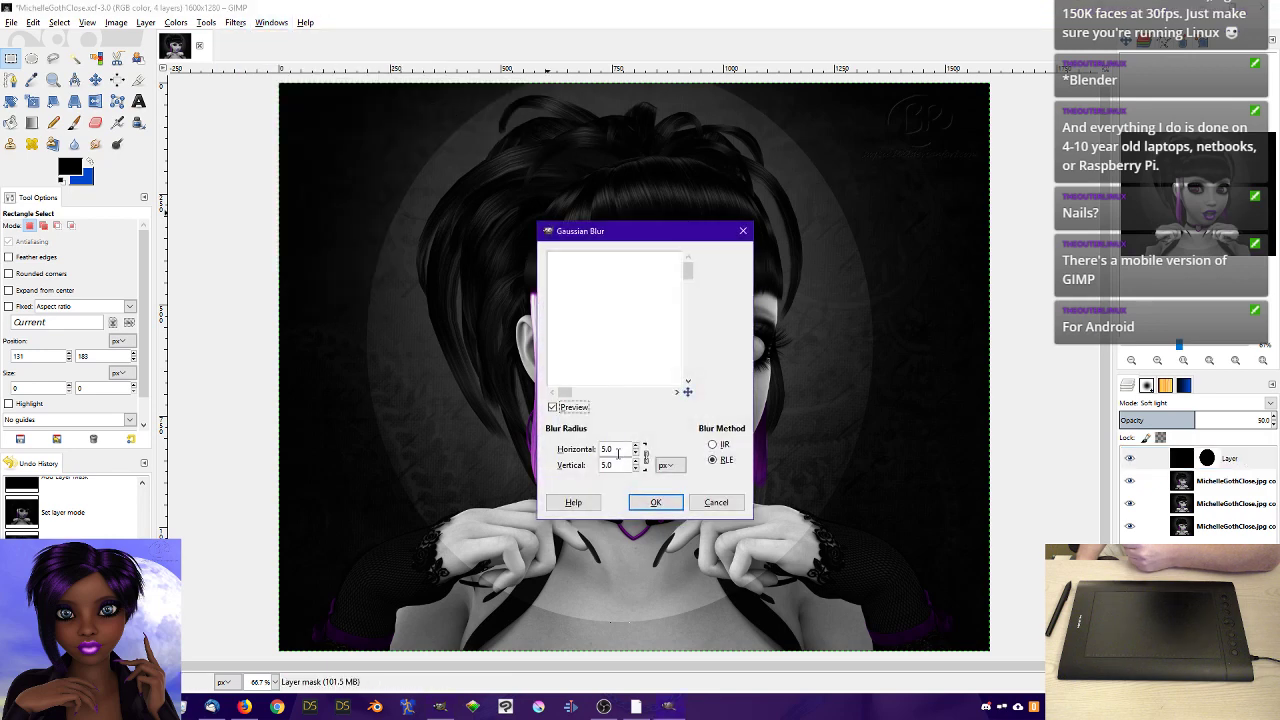
{"action": "type", "text": "100"}
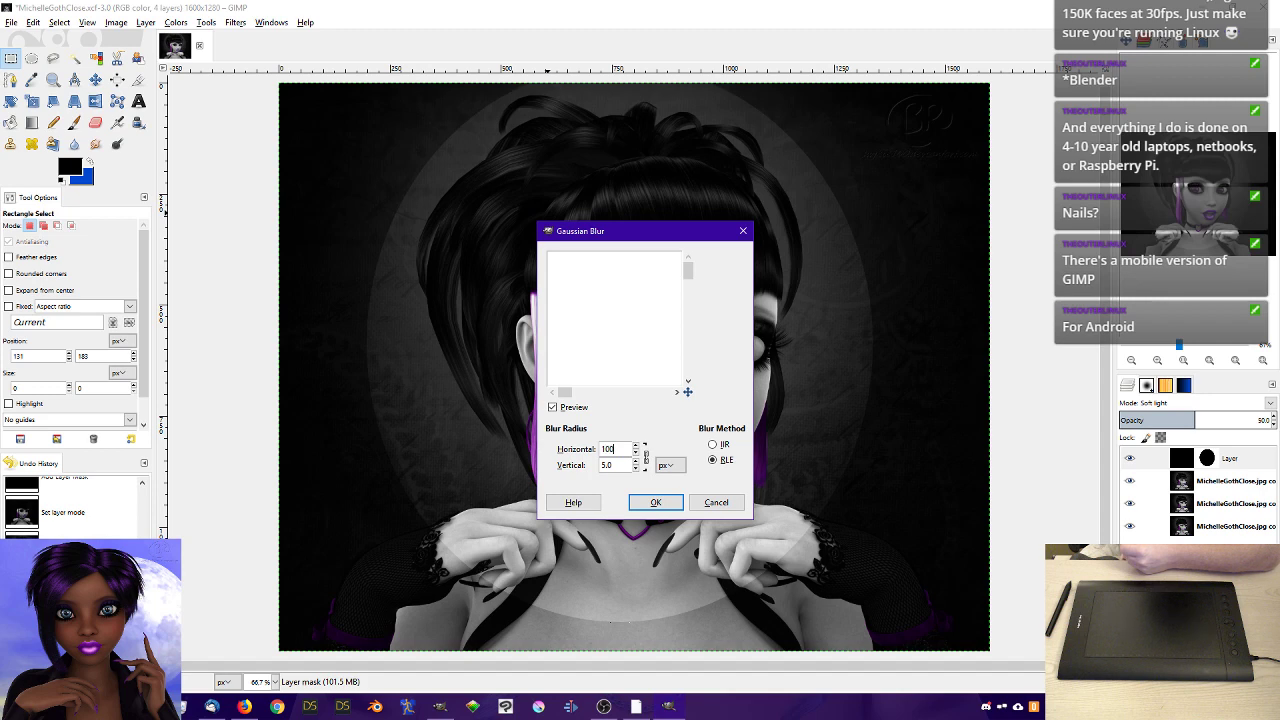
{"action": "left_click", "coordinate": [656, 502]}
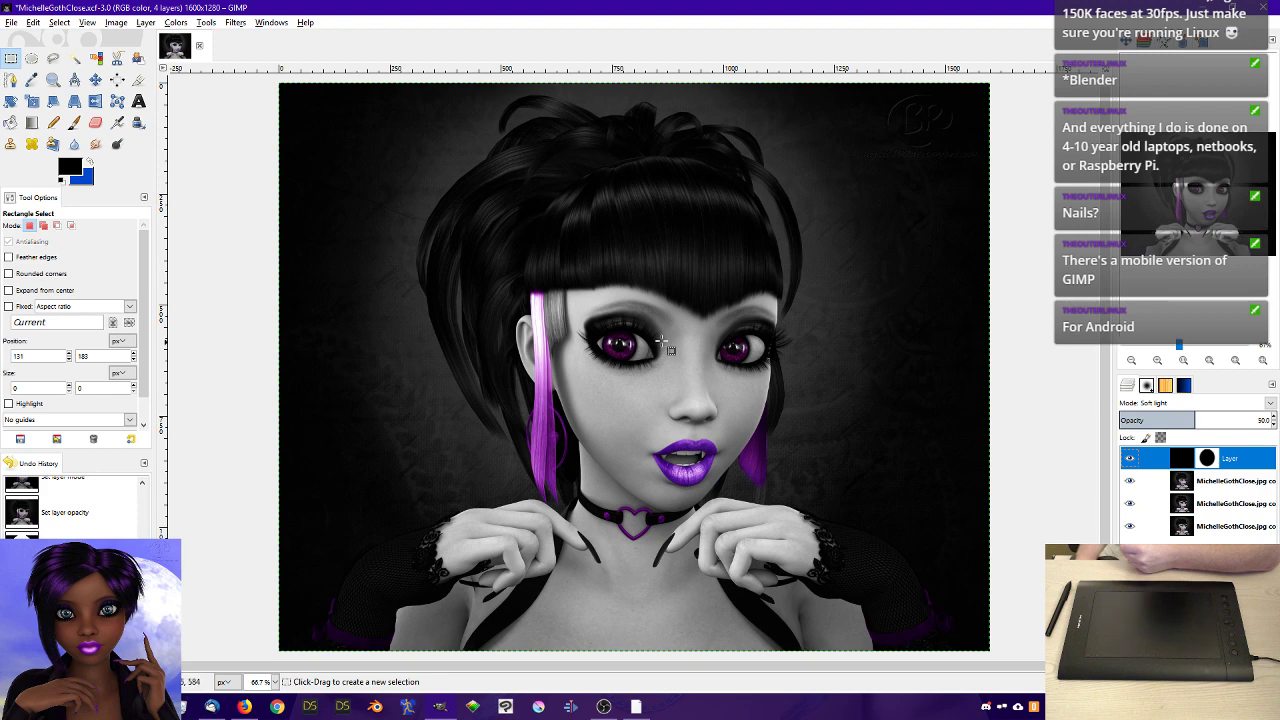
- Soften the ellipse edge on the black layer's mask further with two Gaussian Blur passes at a 150 px radius
{"action": "left_click", "coordinate": [208, 23]}
{"action": "mouse_move", "coordinate": [236, 23]}
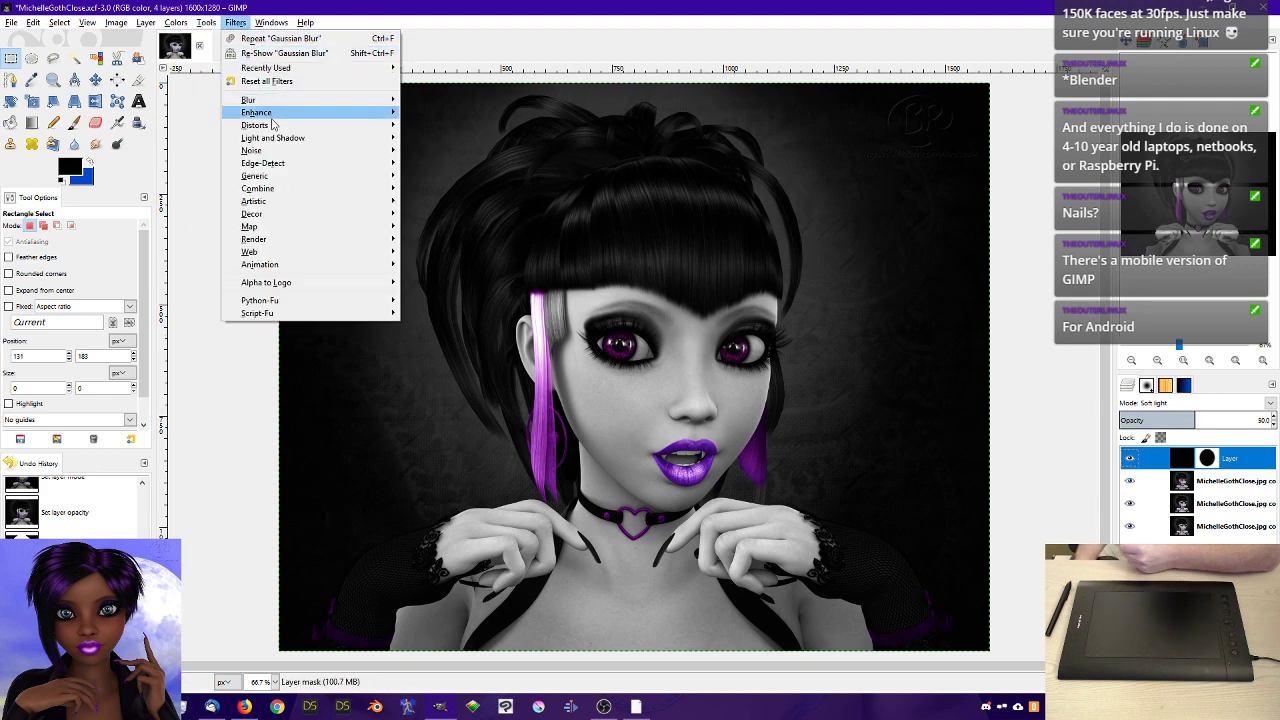
{"action": "mouse_move", "coordinate": [268, 104]}
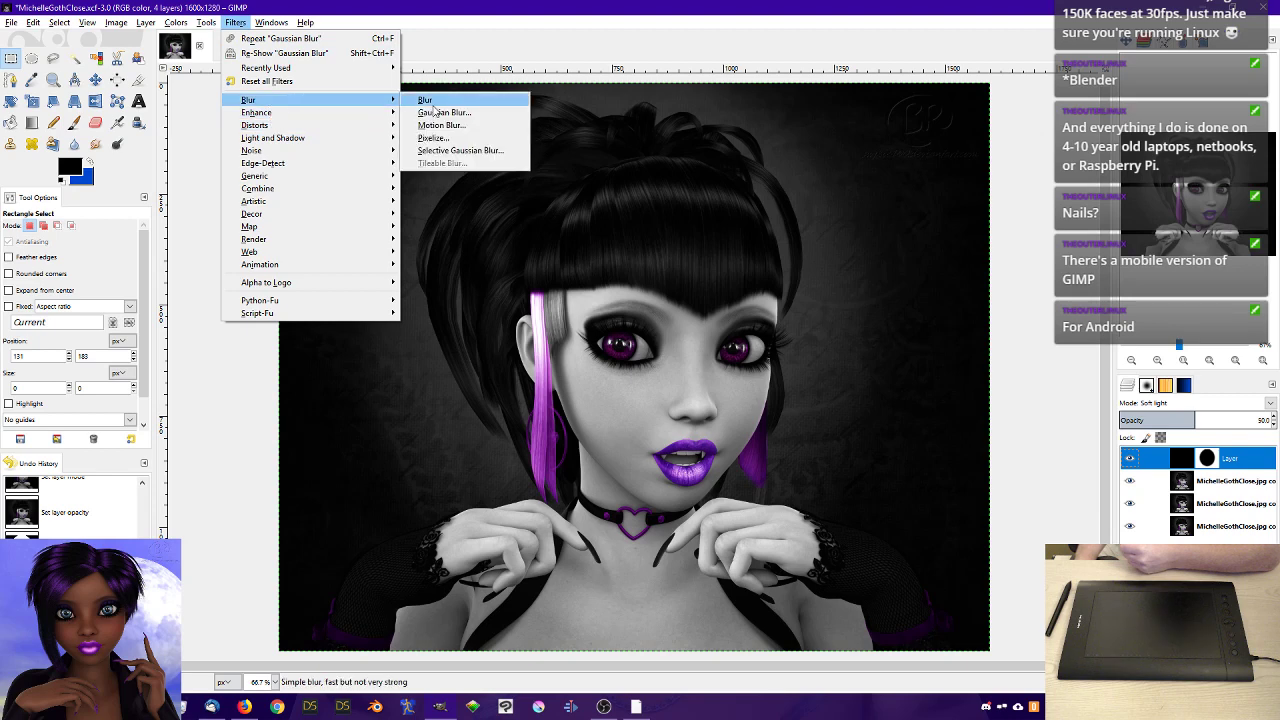
{"action": "left_click", "coordinate": [440, 112]}
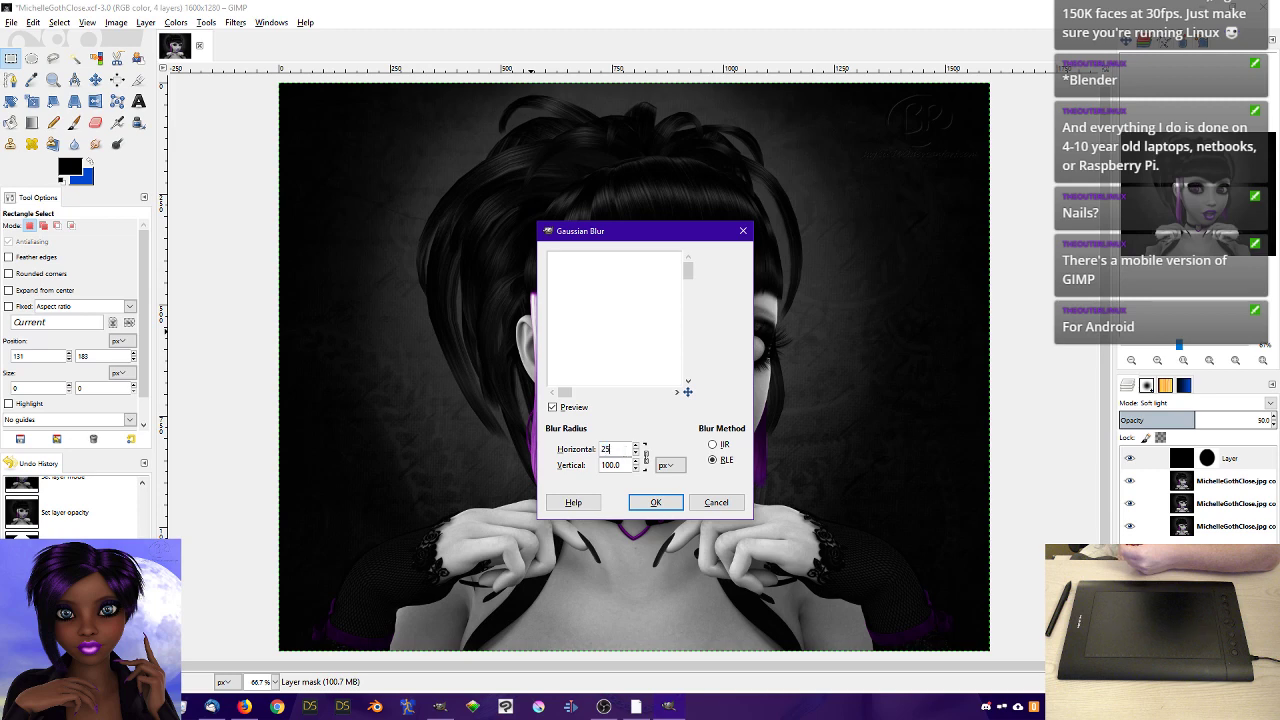
{"action": "left_click", "coordinate": [650, 502]}
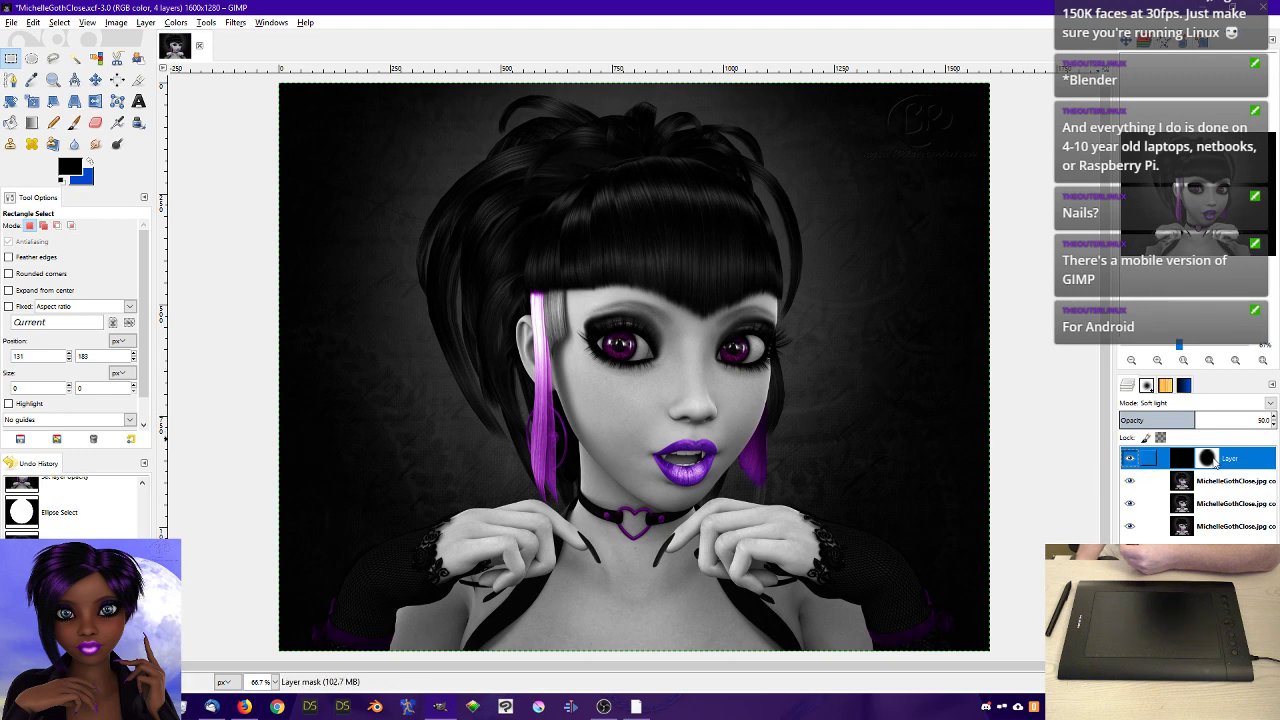
{"action": "left_click", "coordinate": [205, 23]}
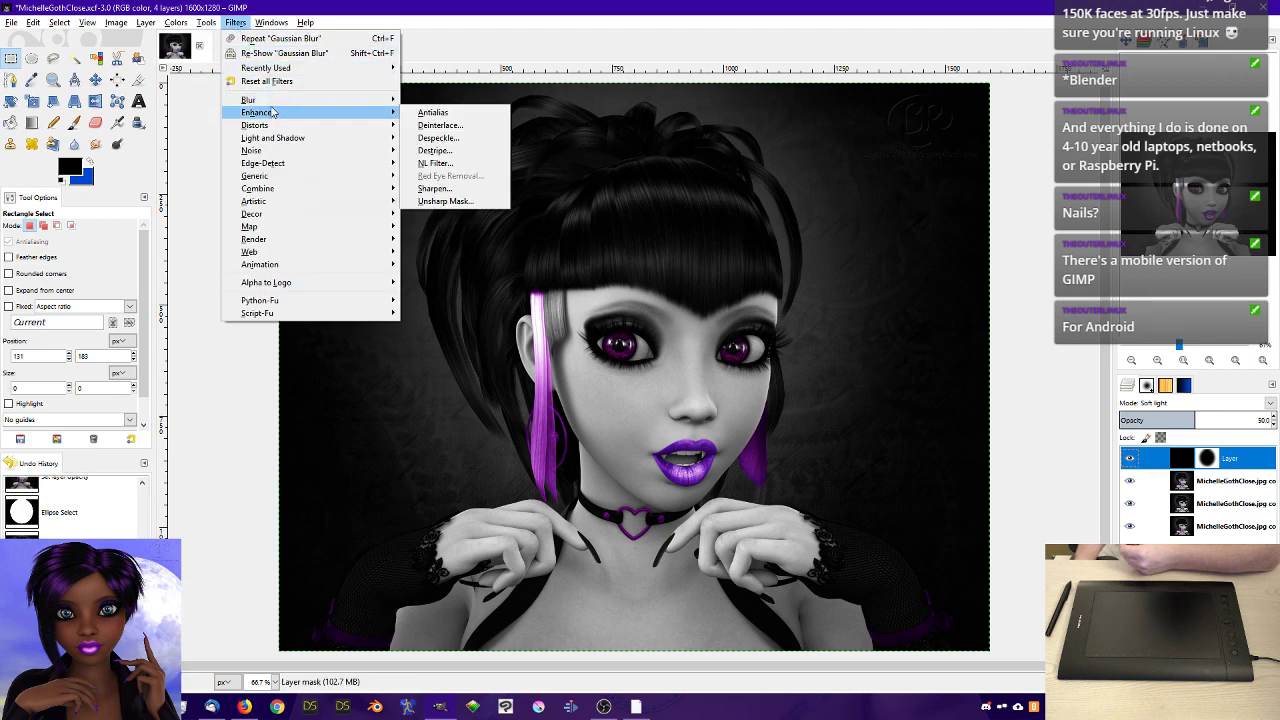
{"action": "mouse_move", "coordinate": [250, 100]}
{"action": "left_click", "coordinate": [455, 103]}
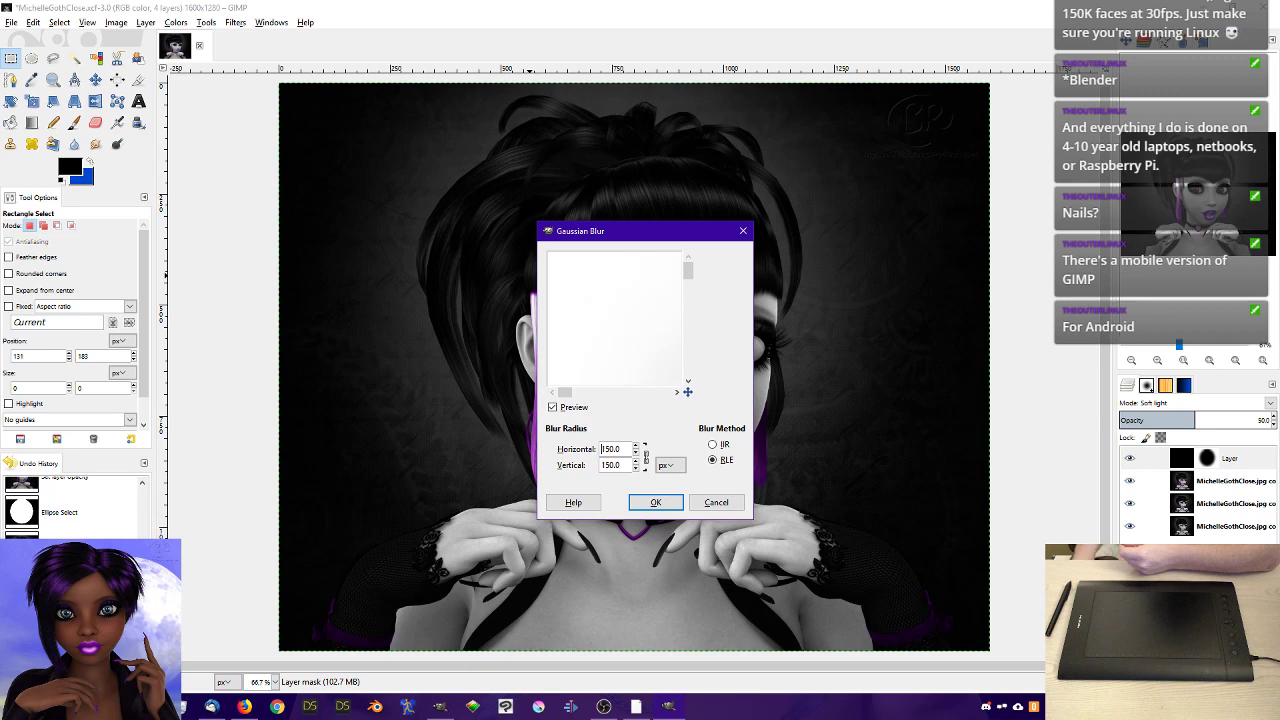
{"action": "left_click", "coordinate": [658, 500]}
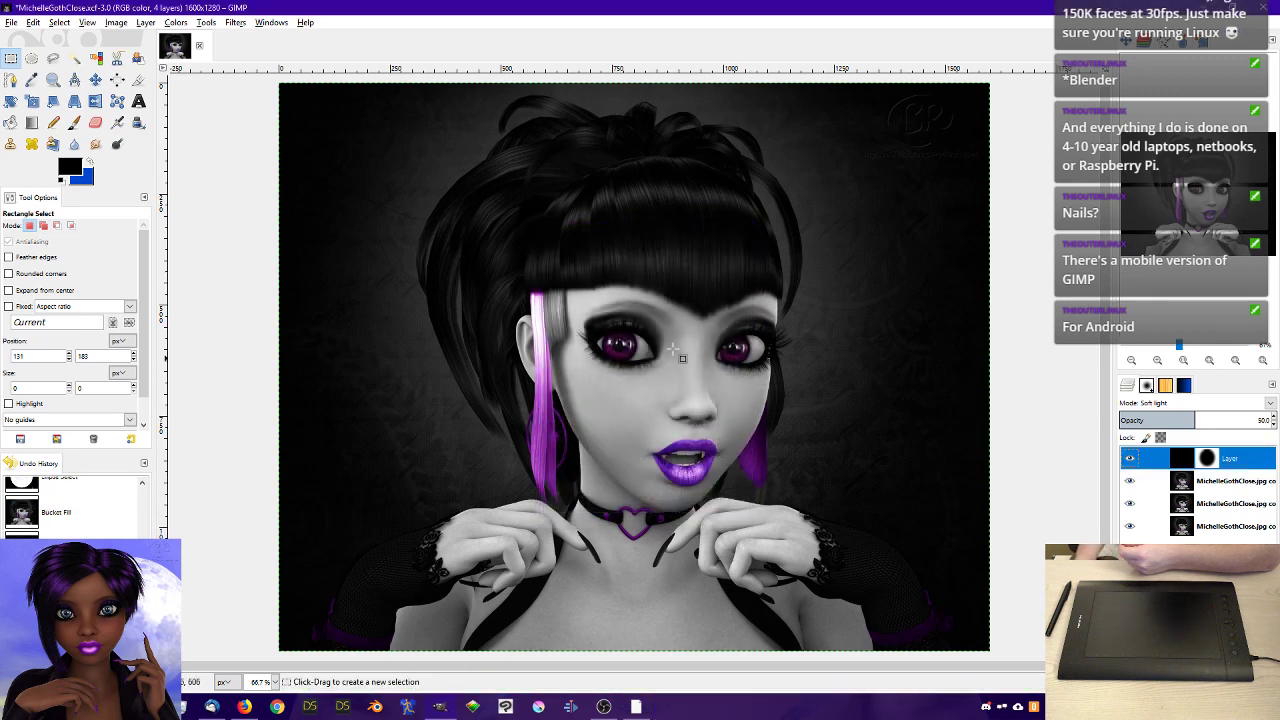
- Try the black vignette layer at 45 opacity and compare the portrait with the layer hidden and shown
{"action": "left_click", "coordinate": [1262, 418]}
{"action": "type", "text": "45"}
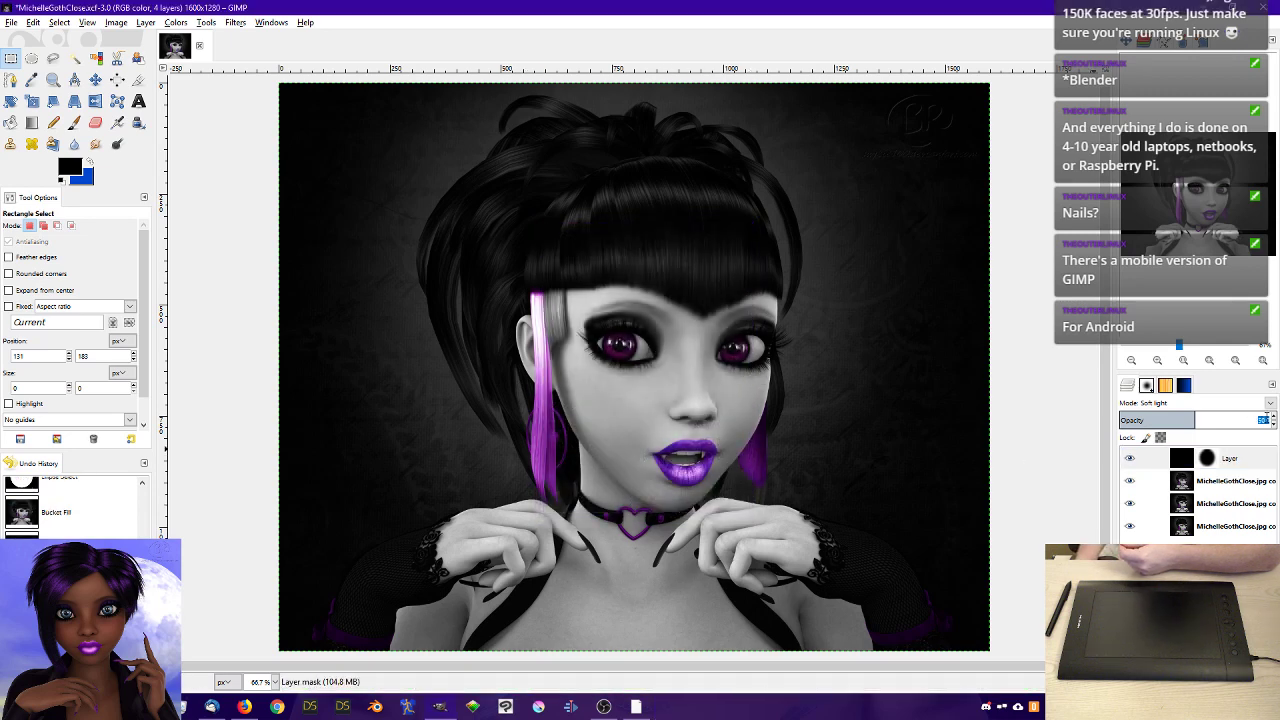
{"action": "key", "text": "Return"}
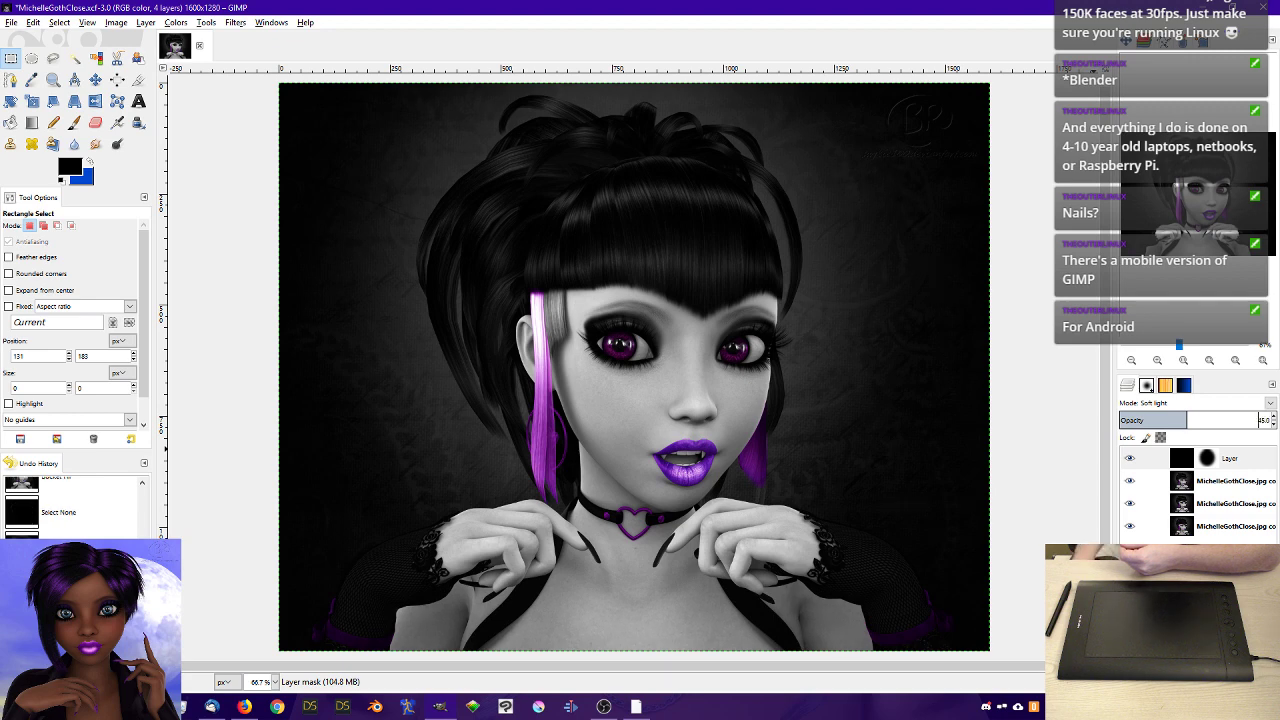
{"action": "left_click", "coordinate": [1128, 460]}
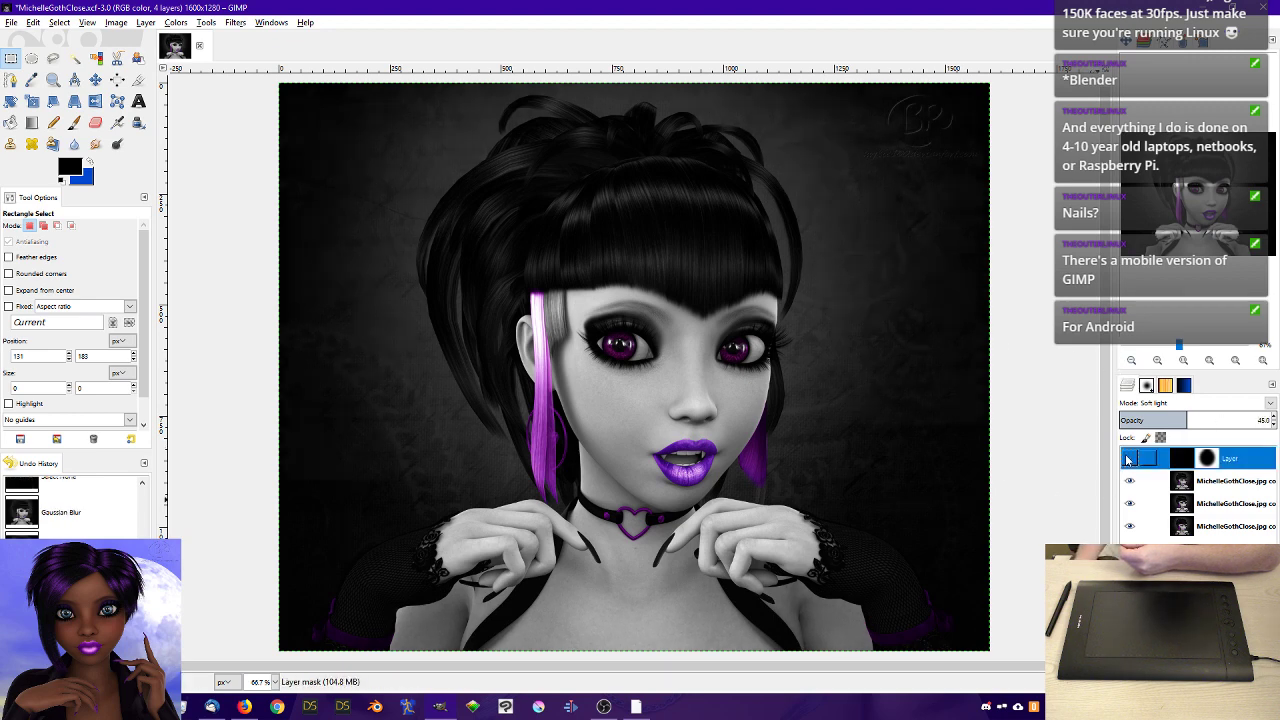
{"action": "left_click", "coordinate": [1128, 460]}
{"action": "left_click", "coordinate": [1128, 460]}
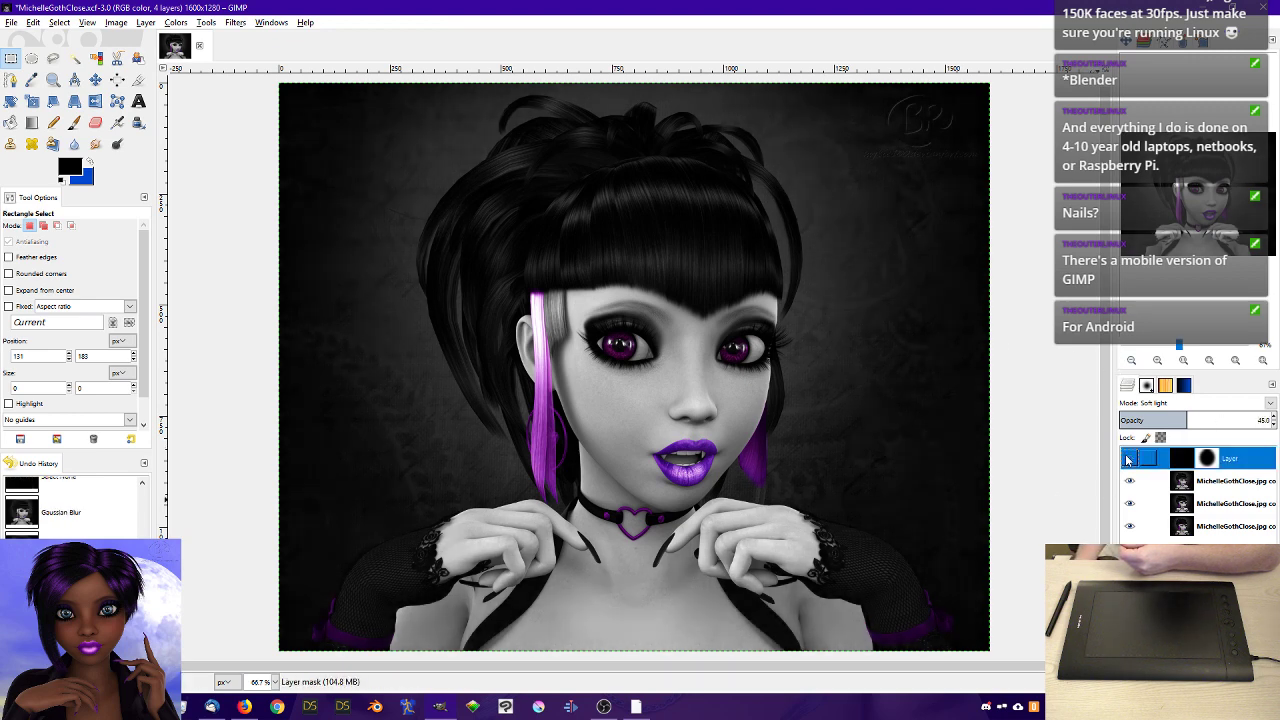
{"action": "left_click", "coordinate": [1128, 460]}
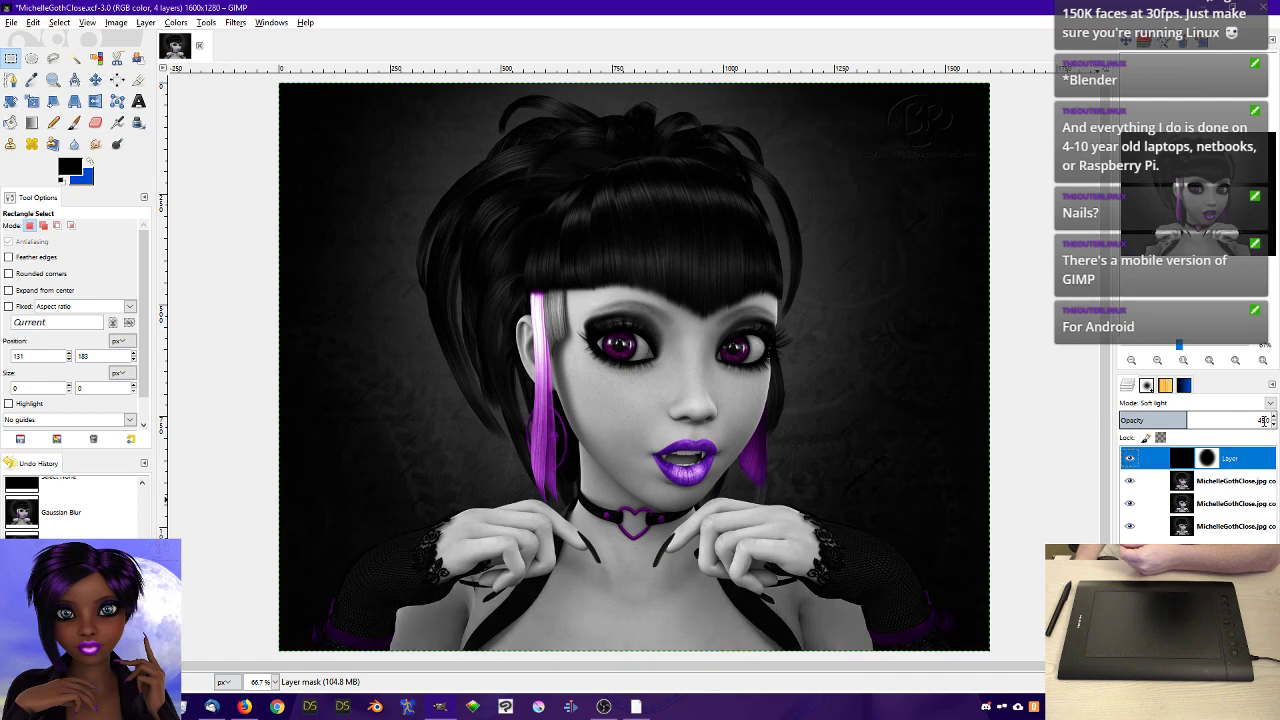
- Set the black vignette layer's opacity to 60 and toggle its visibility to compare the effect
{"action": "left_click", "coordinate": [1264, 420]}
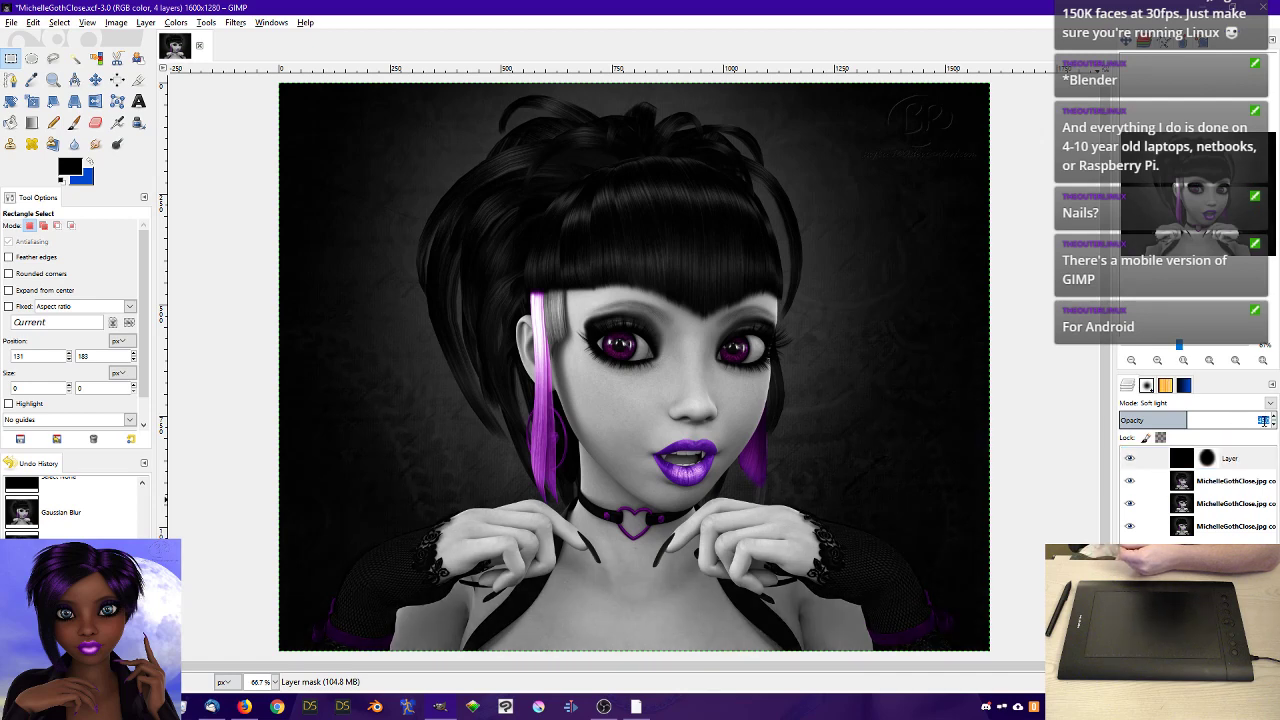
{"action": "type", "text": "60"}
{"action": "key", "text": "Return"}
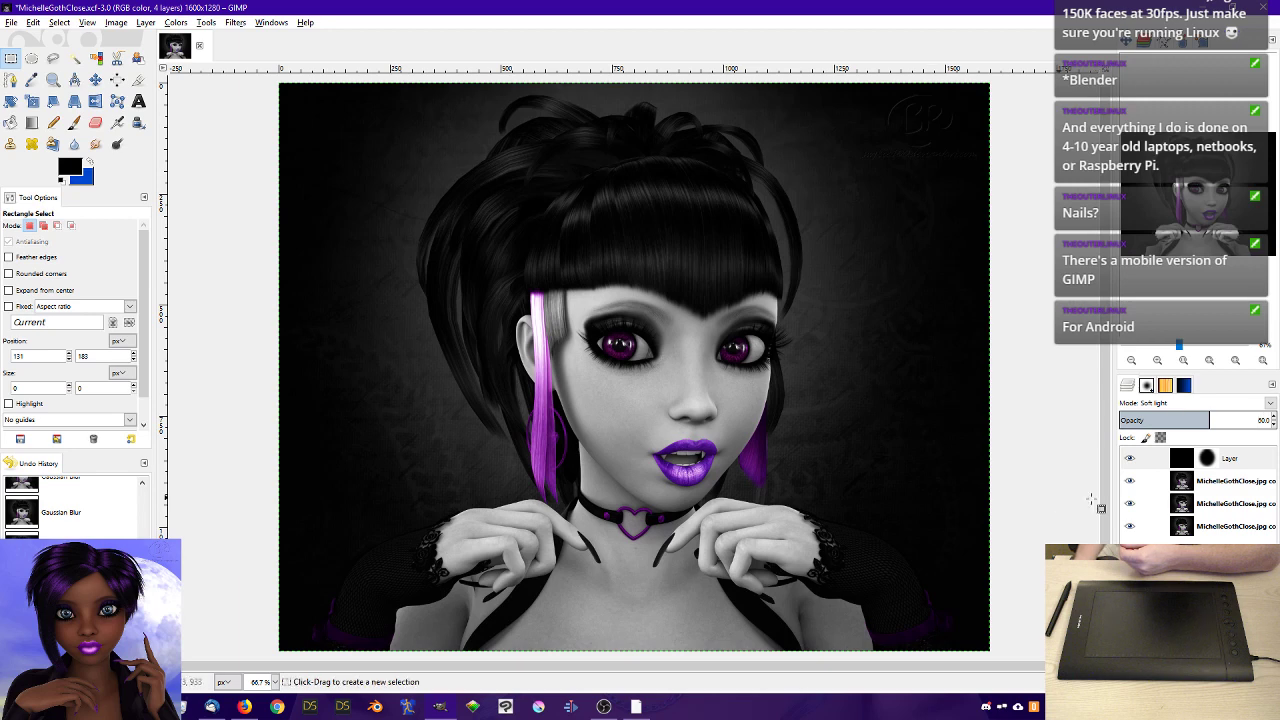
{"action": "left_click", "coordinate": [1130, 461]}
{"action": "left_click", "coordinate": [1130, 461]}
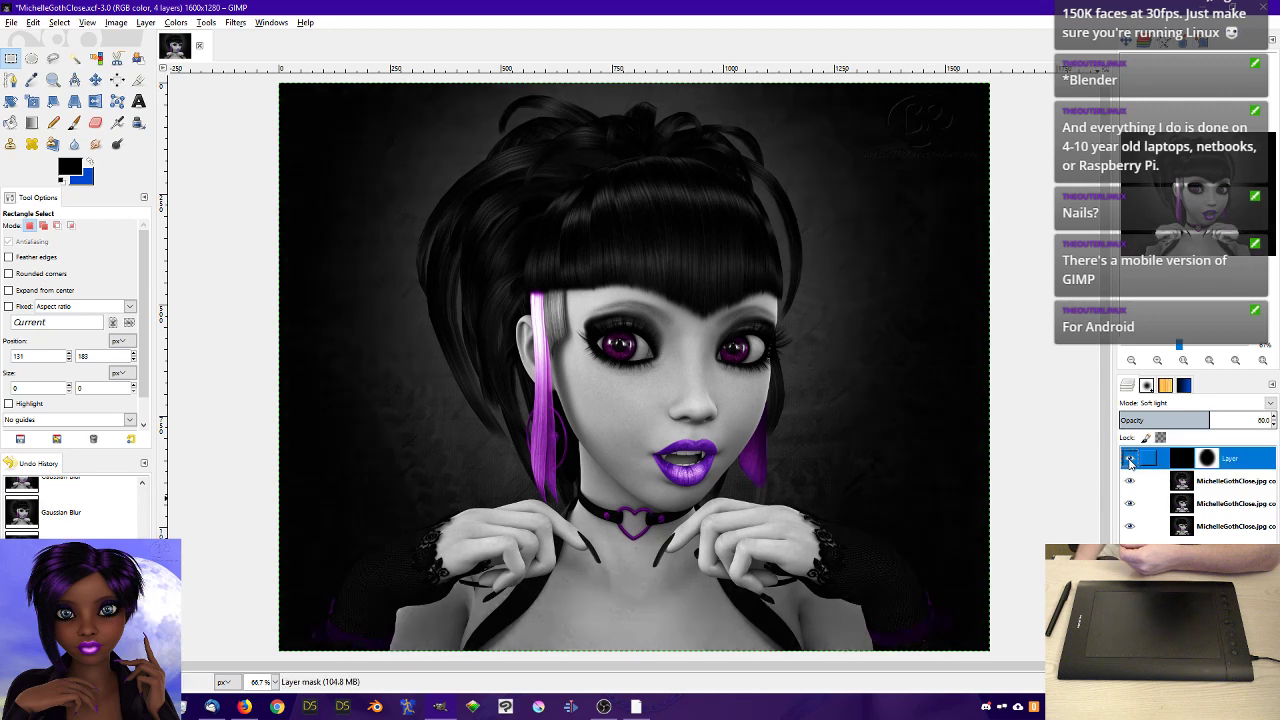
{"action": "left_click", "coordinate": [1130, 461]}
{"action": "left_click", "coordinate": [1130, 461]}
{"action": "left_click", "coordinate": [1130, 461]}
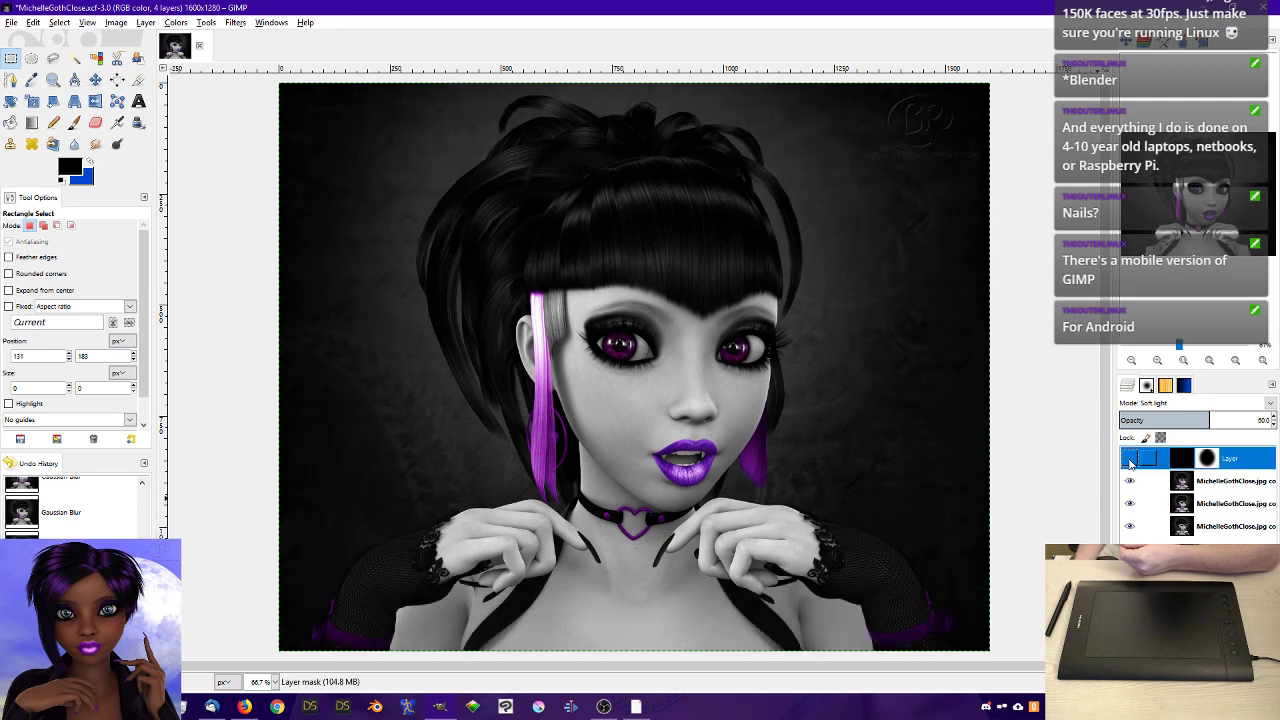
{"action": "left_click", "coordinate": [1130, 461]}
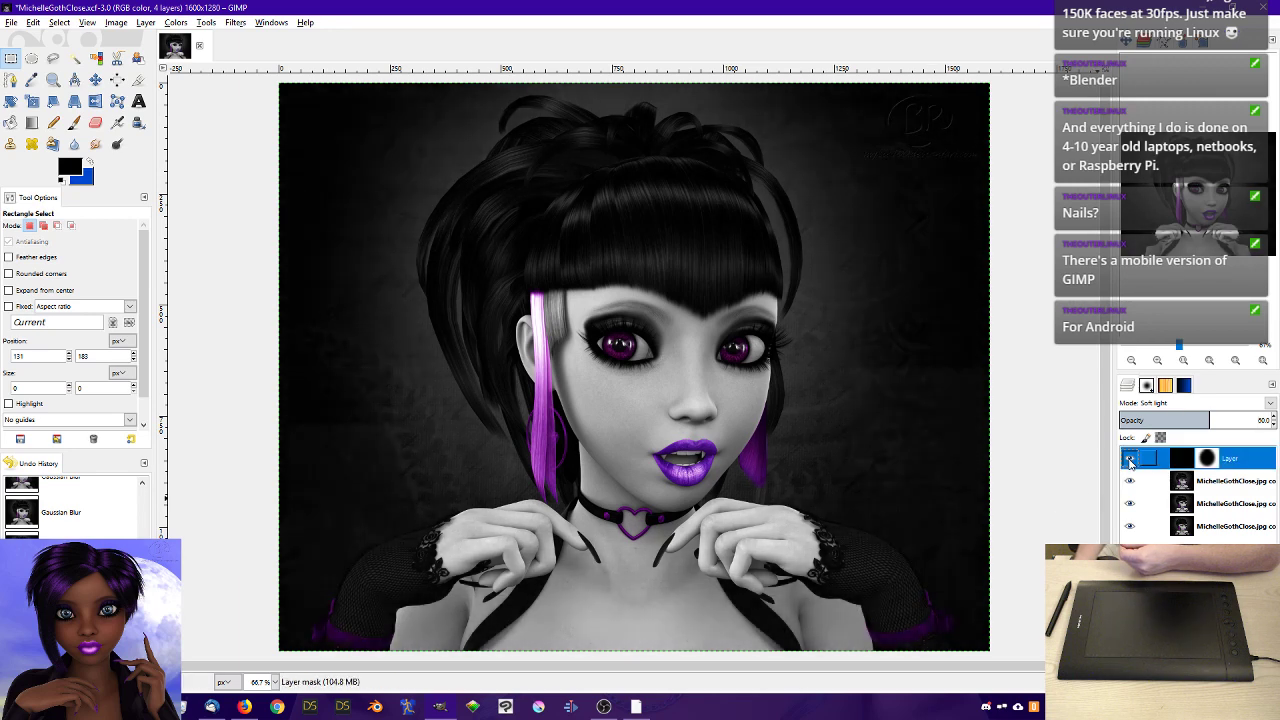
- Add a white layer mask to the portrait copy directly beneath the black layer and make that layer's image active
{"action": "left_click", "coordinate": [1231, 487]}
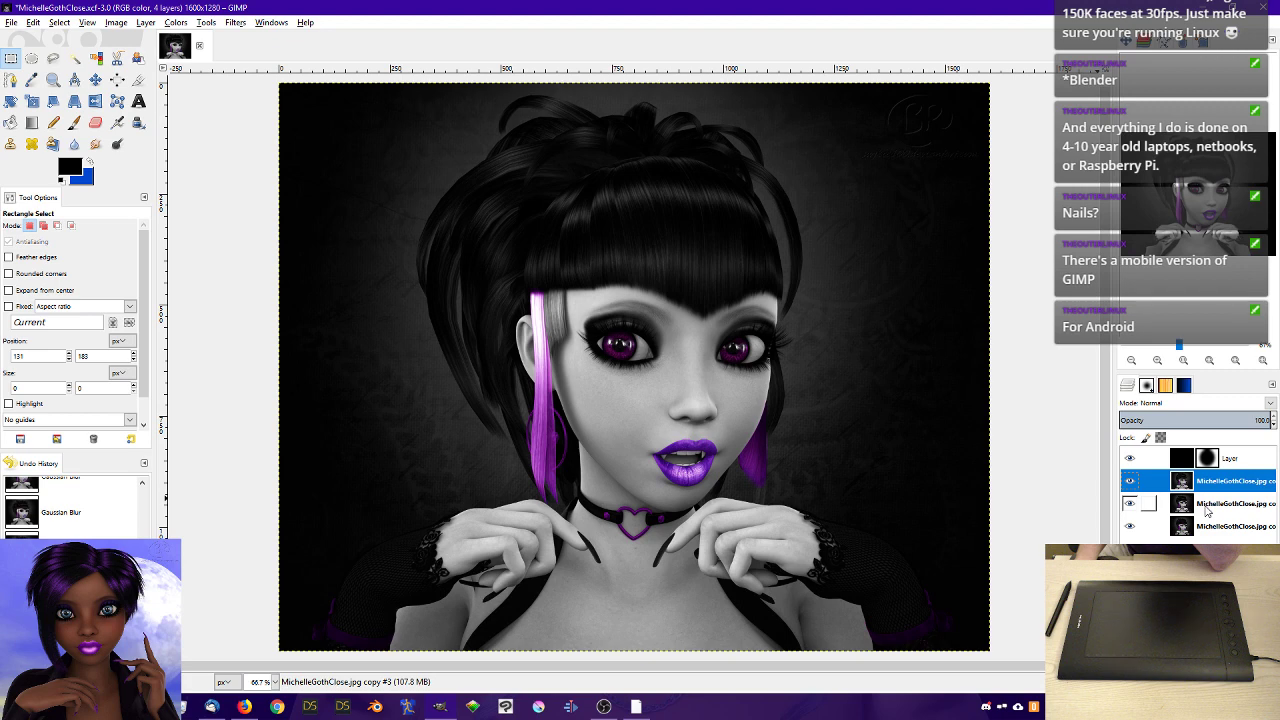
{"action": "left_click_drag", "start_coordinate": [1206, 510], "coordinate": [1218, 476]}
{"action": "right_click", "coordinate": [1217, 488]}
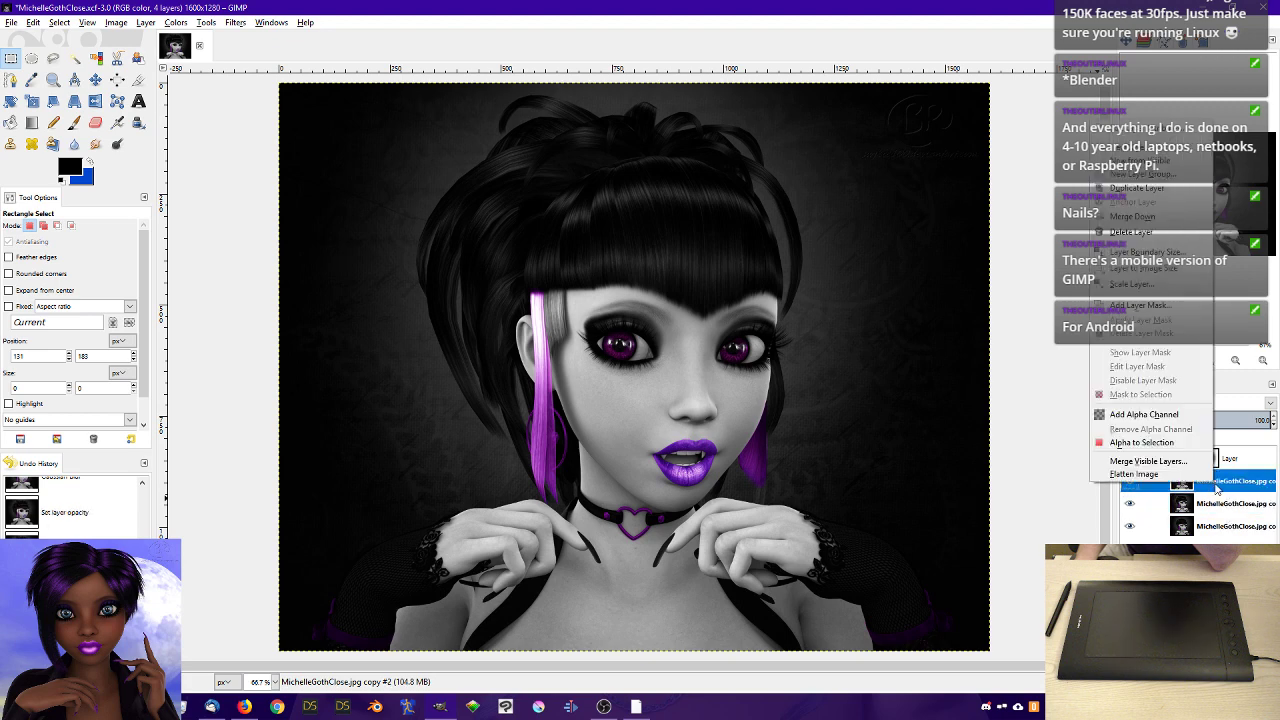
{"action": "left_click", "coordinate": [1153, 305]}
{"action": "left_click", "coordinate": [1153, 416]}
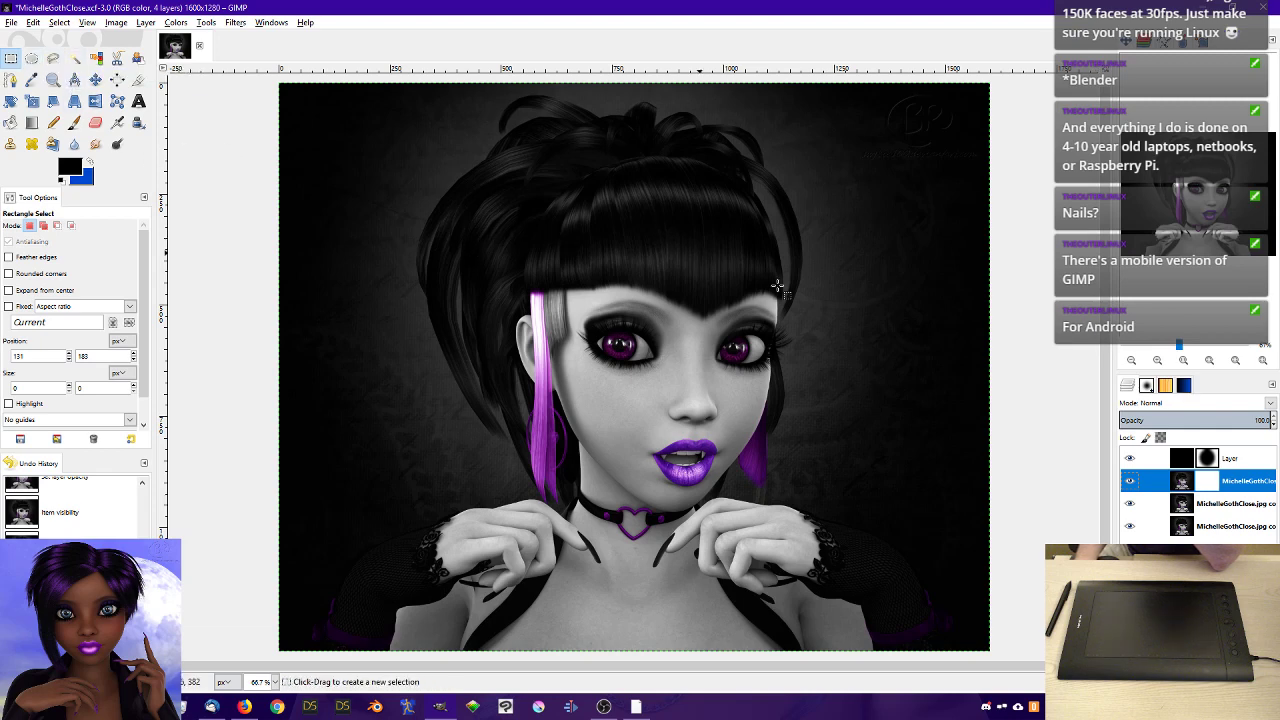
{"action": "left_click", "coordinate": [1181, 483]}
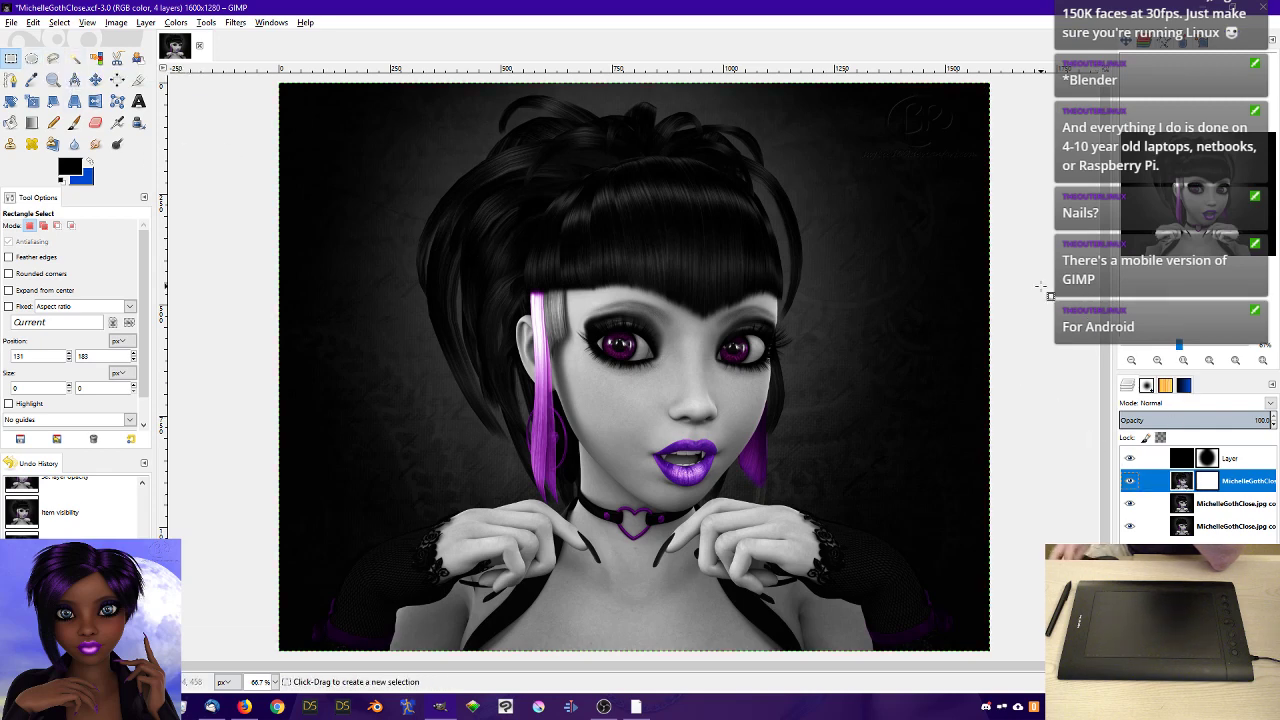
- Try a Gaussian Blur with a 3 px horizontal and vertical radius on the masked portrait copy
{"action": "left_click", "coordinate": [233, 23]}
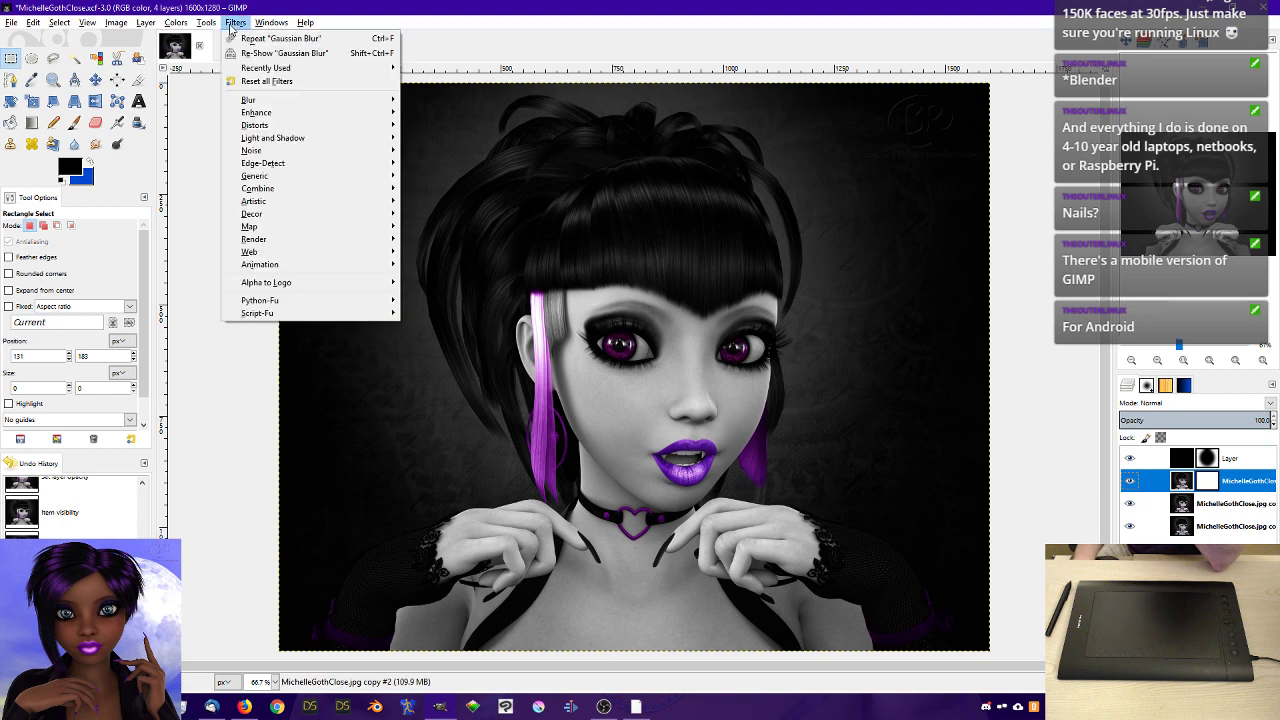
{"action": "mouse_move", "coordinate": [320, 100]}
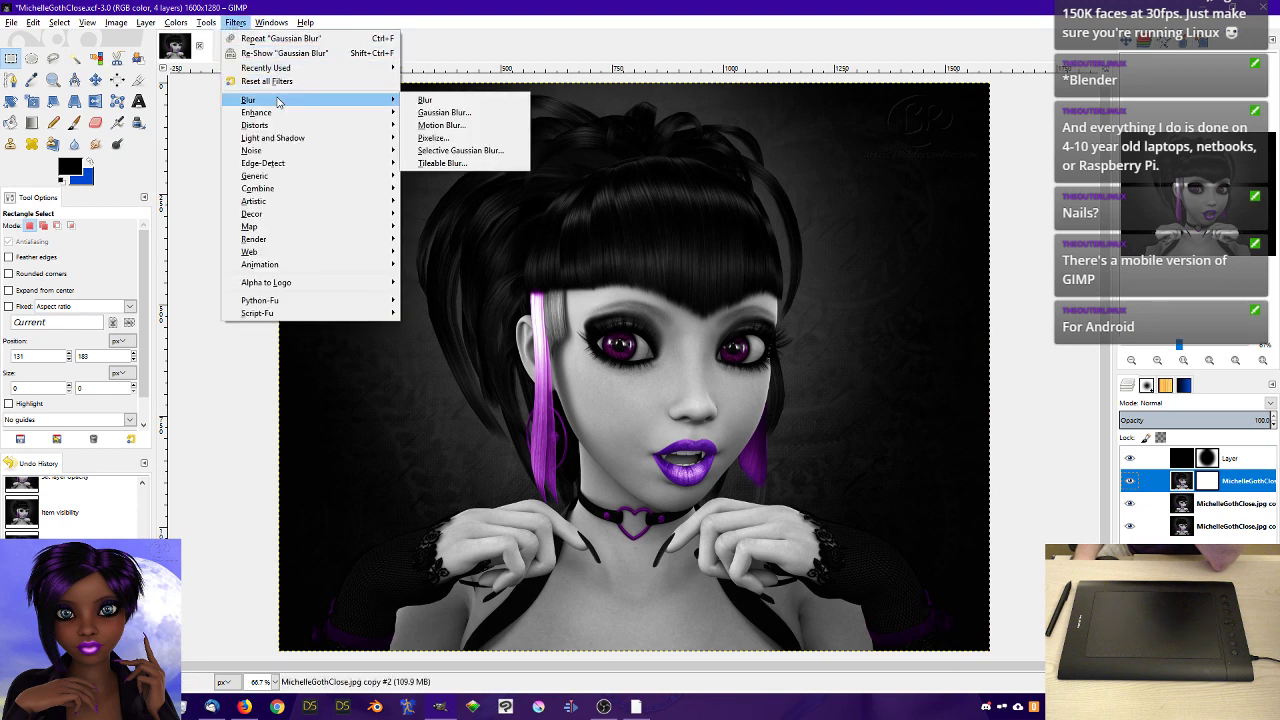
{"action": "left_click", "coordinate": [444, 112]}
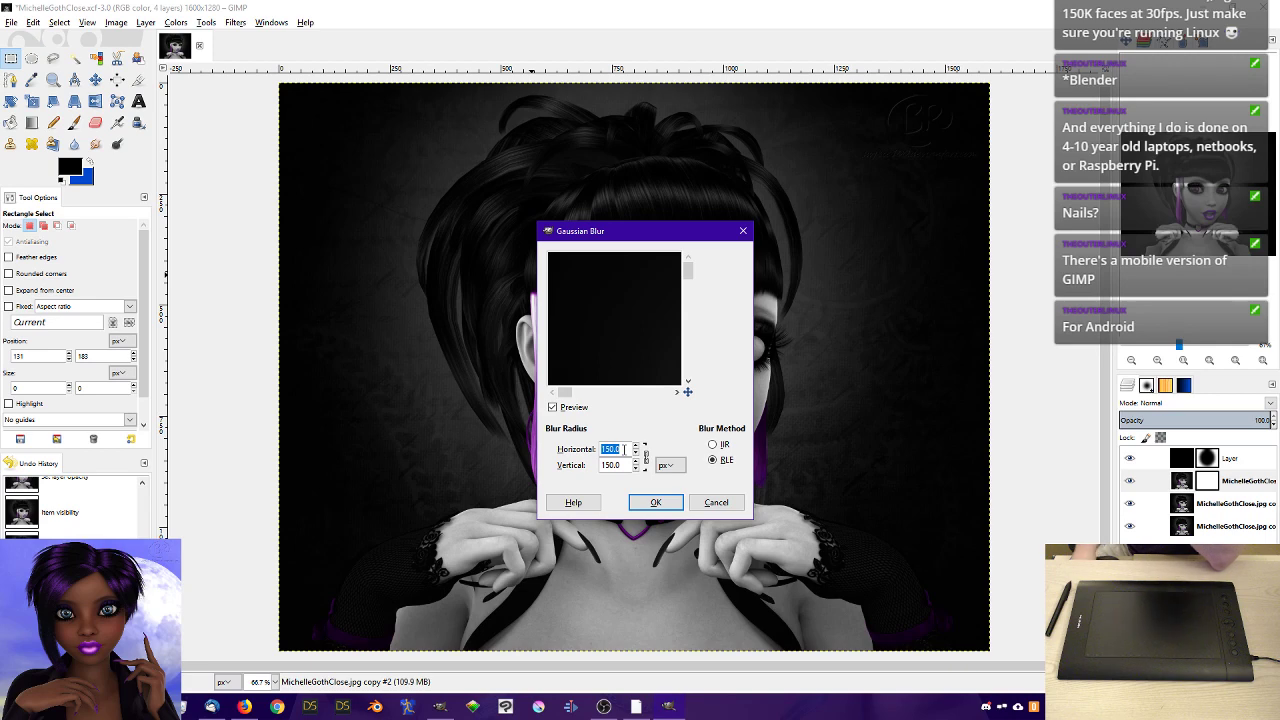
{"action": "type", "text": "30"}
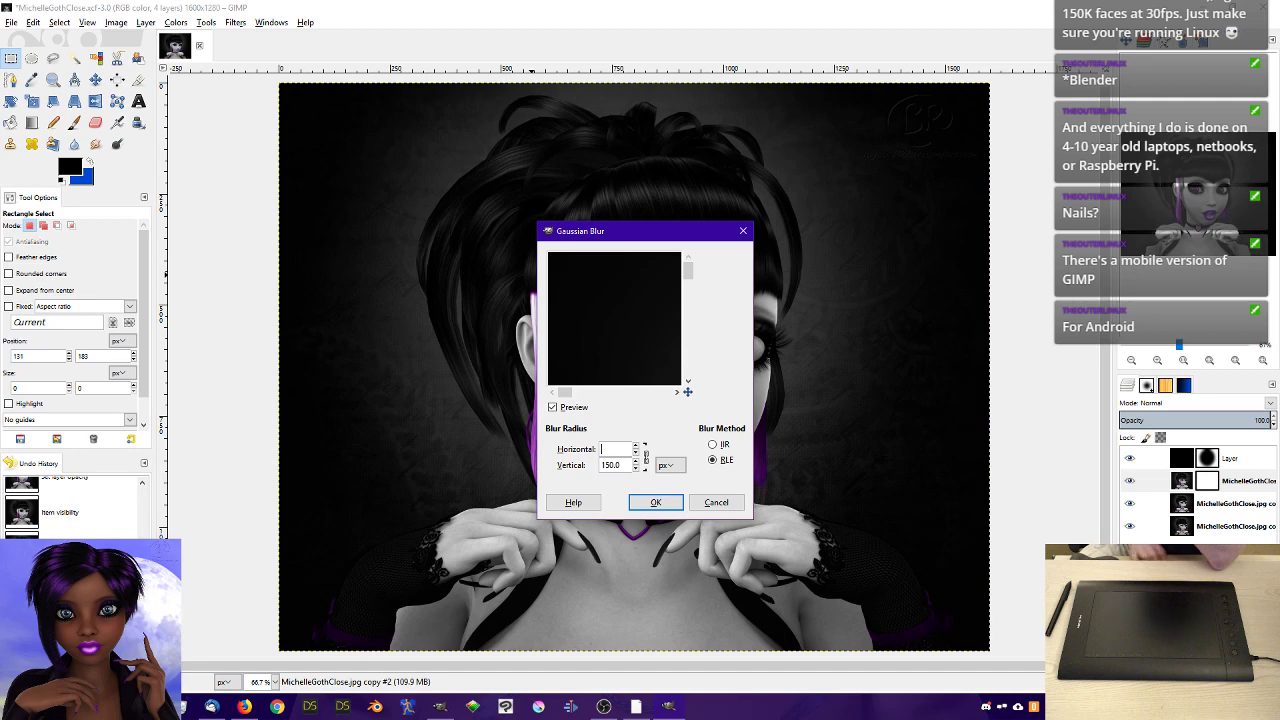
{"action": "type", "text": "3"}
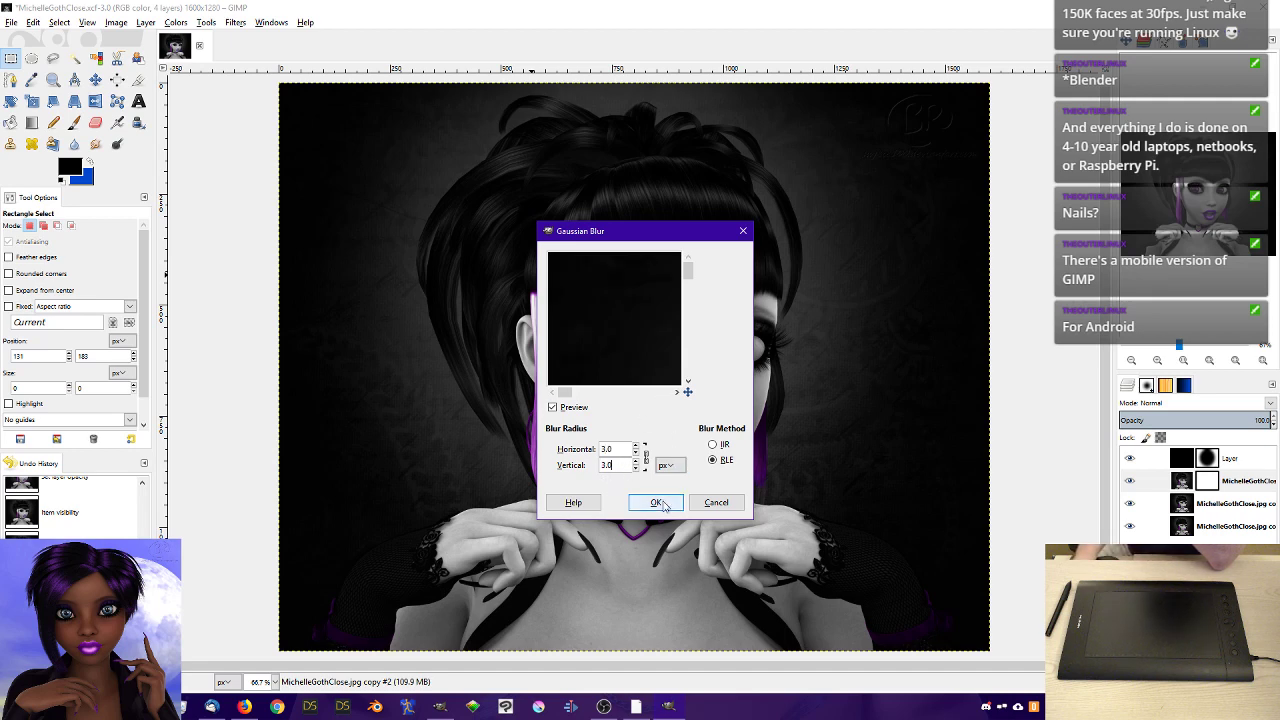
{"action": "left_click", "coordinate": [660, 502]}
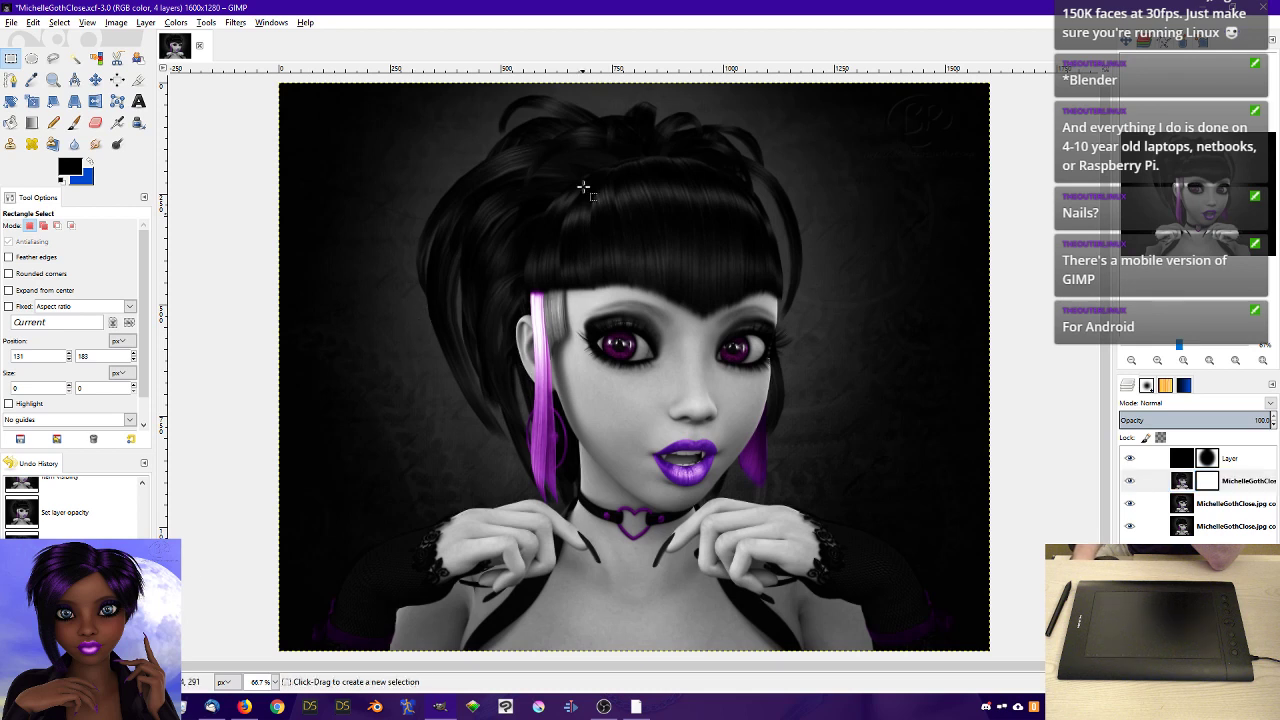
- Try a stronger Gaussian Blur with a 5 px radius on the masked portrait copy
{"action": "left_click", "coordinate": [233, 23]}
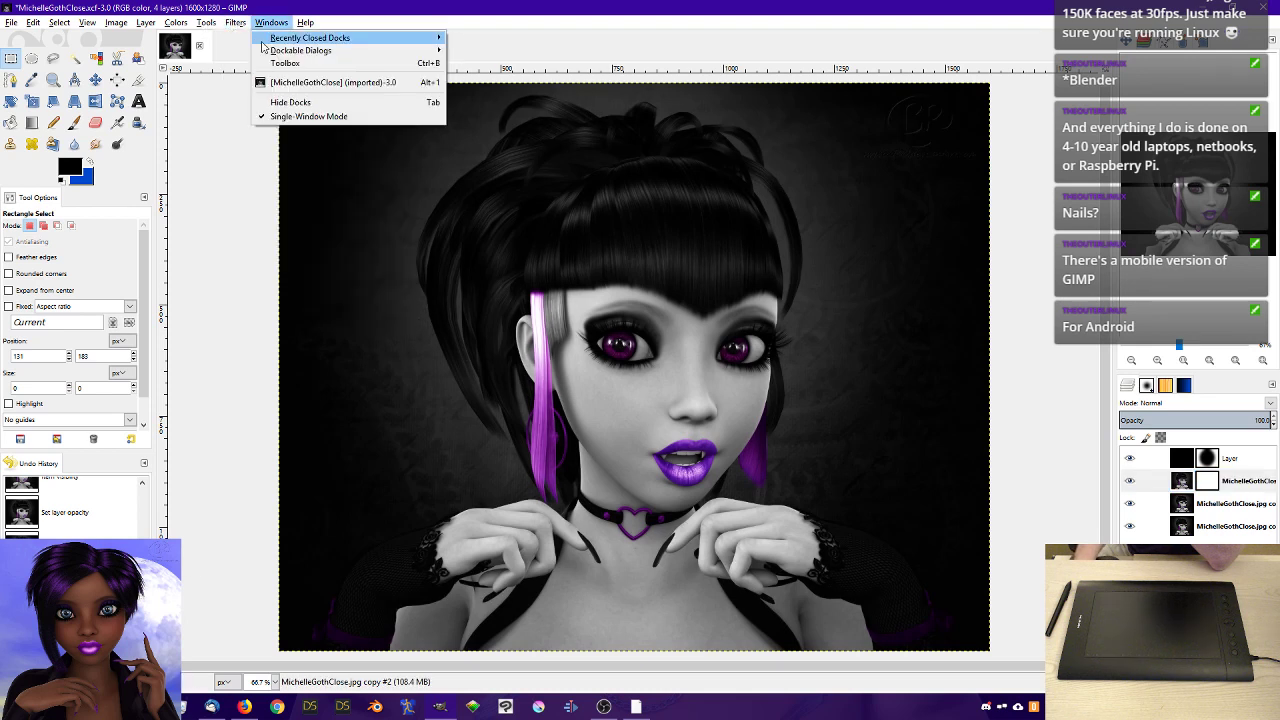
{"action": "mouse_move", "coordinate": [253, 101]}
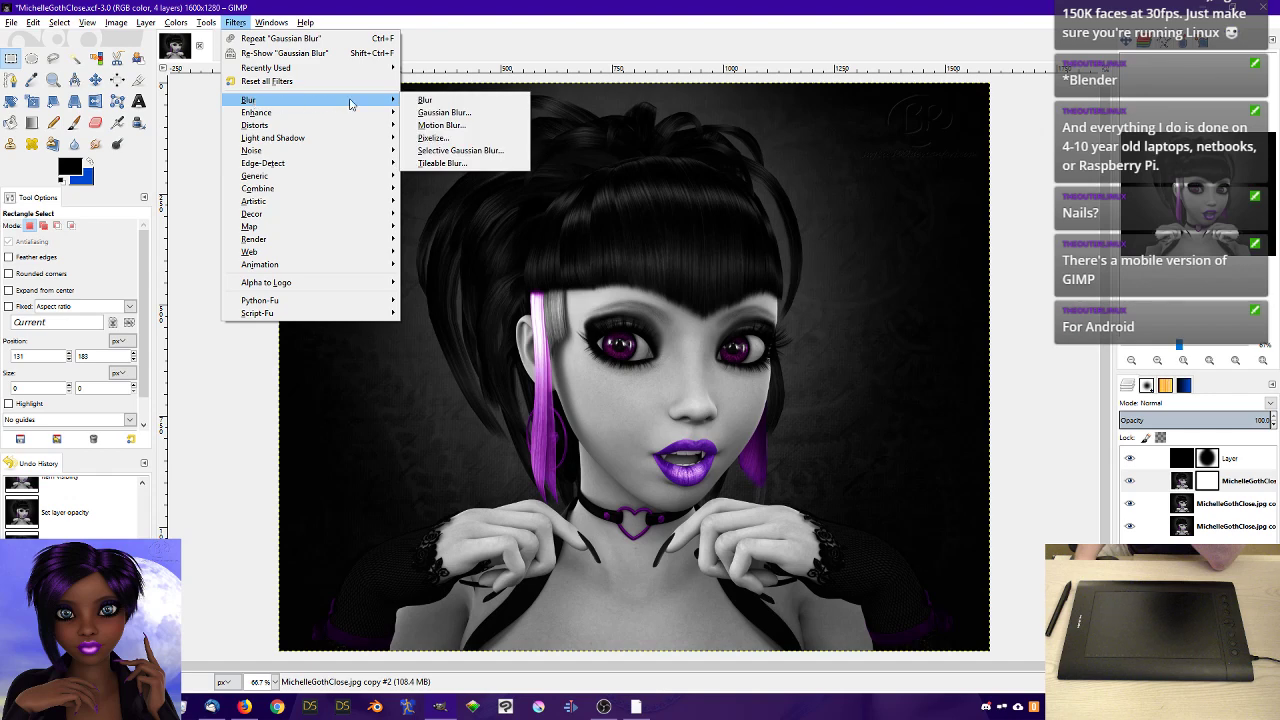
{"action": "left_click", "coordinate": [445, 113]}
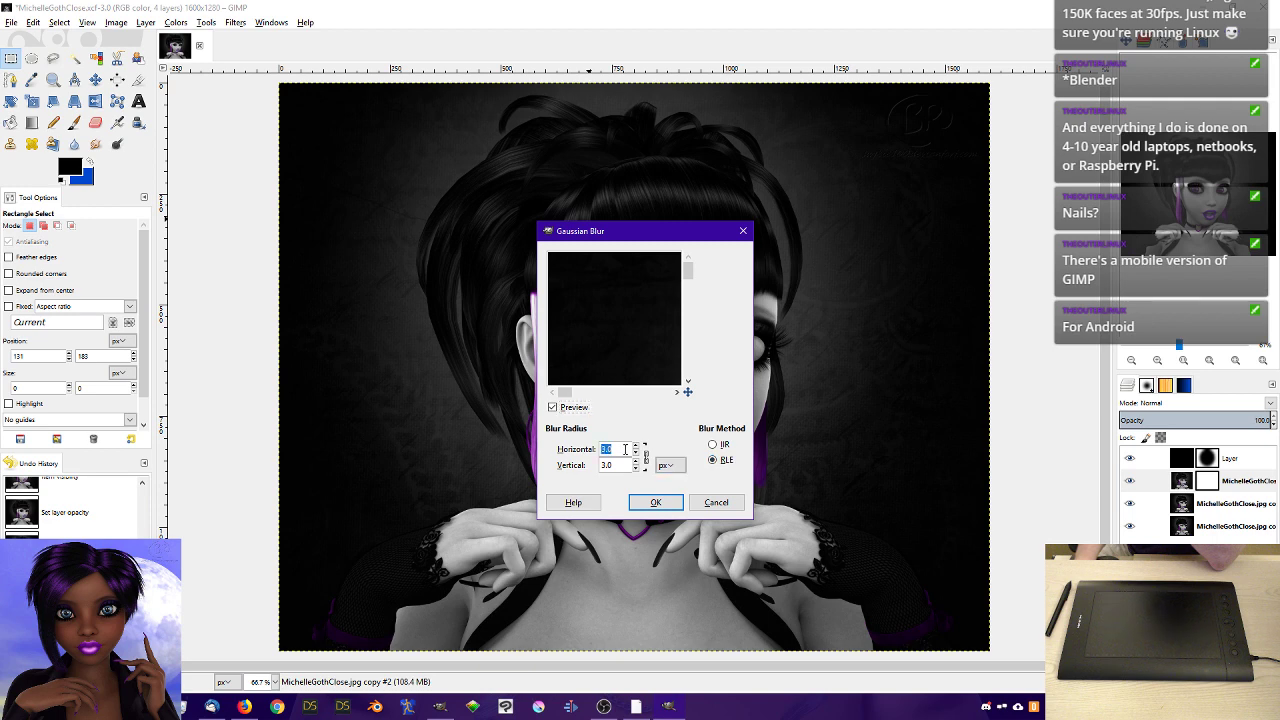
{"action": "type", "text": "5.0"}
{"action": "left_click", "coordinate": [656, 502]}
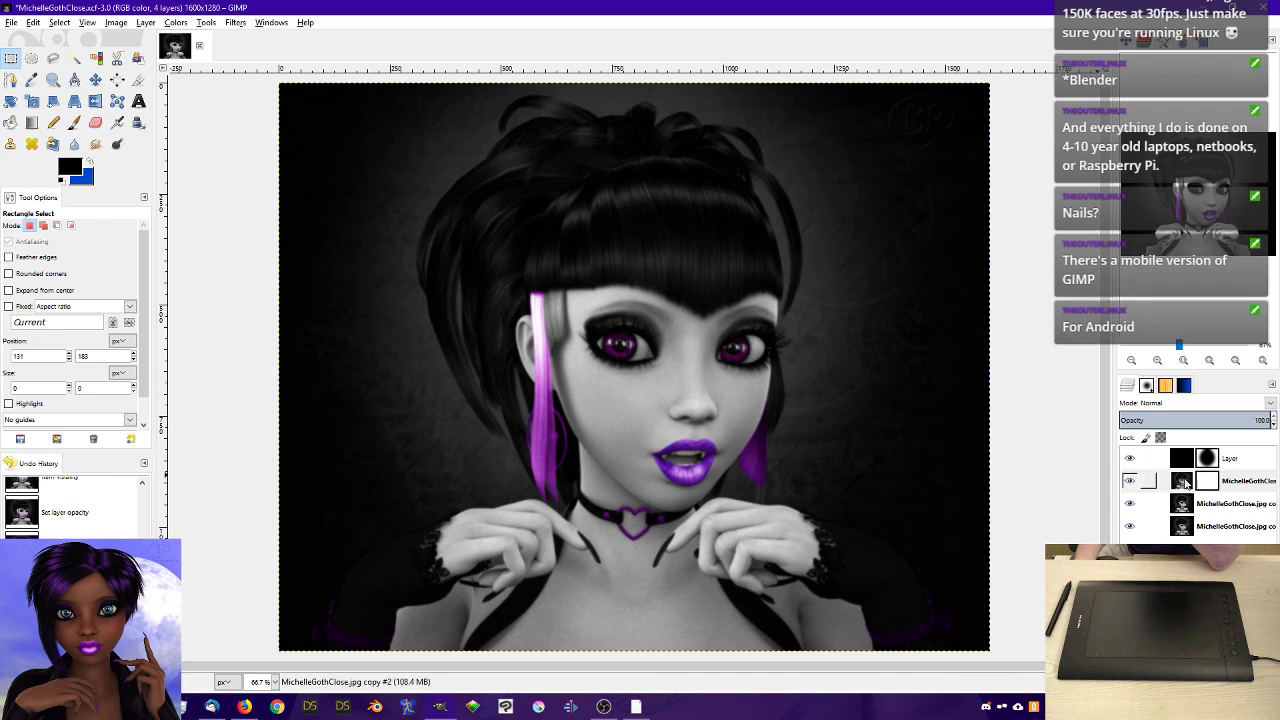
- Open the Softglow filter on the masked portrait copy's image and enlarge its preview, framing the face
{"action": "left_click", "coordinate": [1240, 479]}
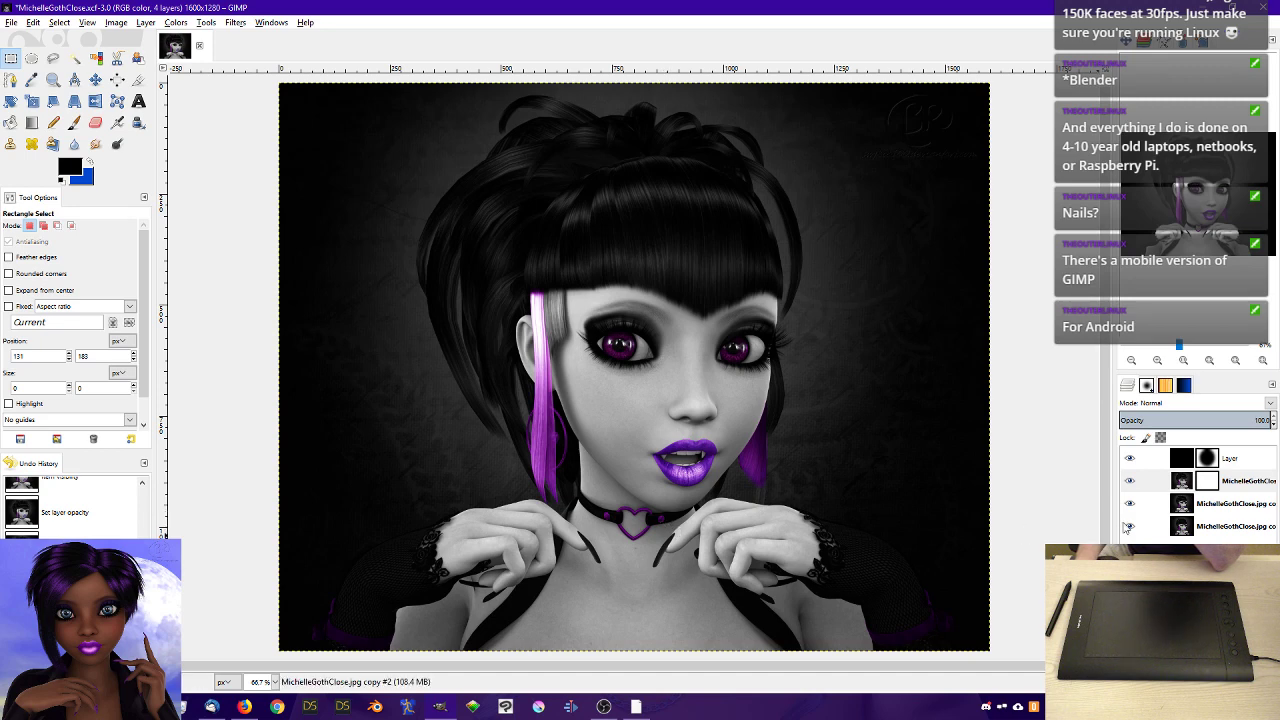
{"action": "left_click", "coordinate": [1167, 484]}
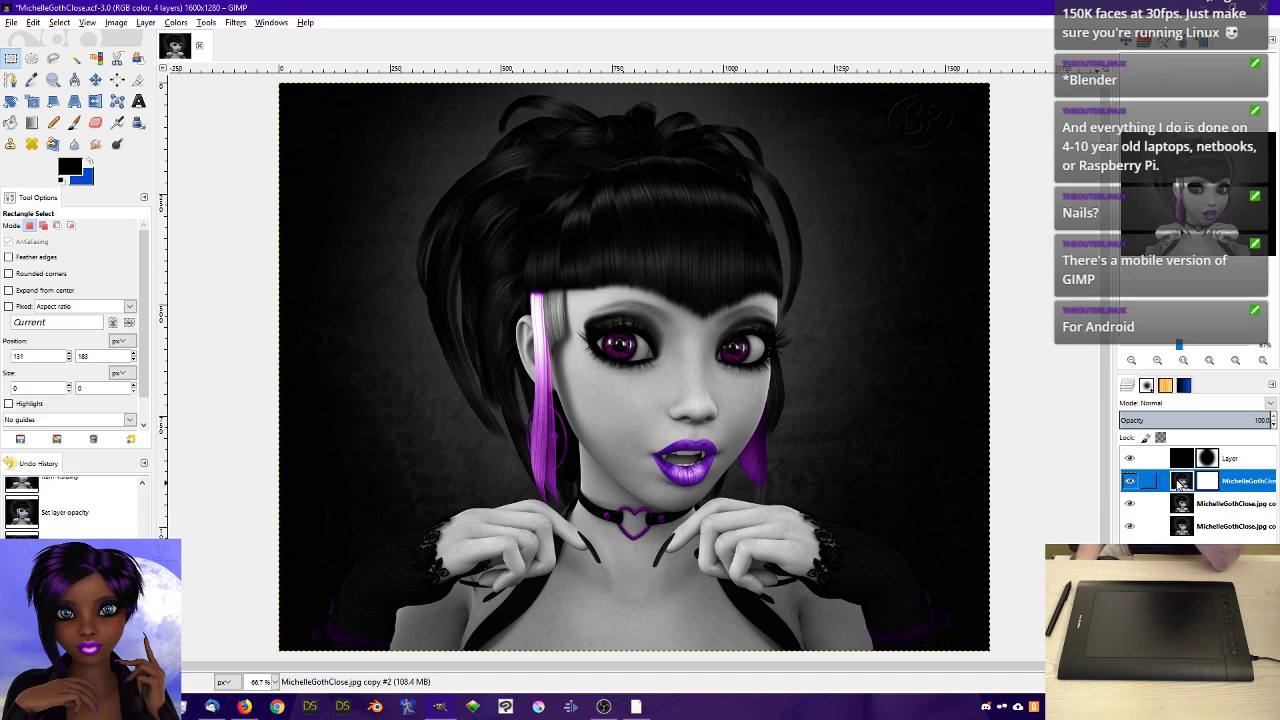
{"action": "left_click", "coordinate": [240, 23]}
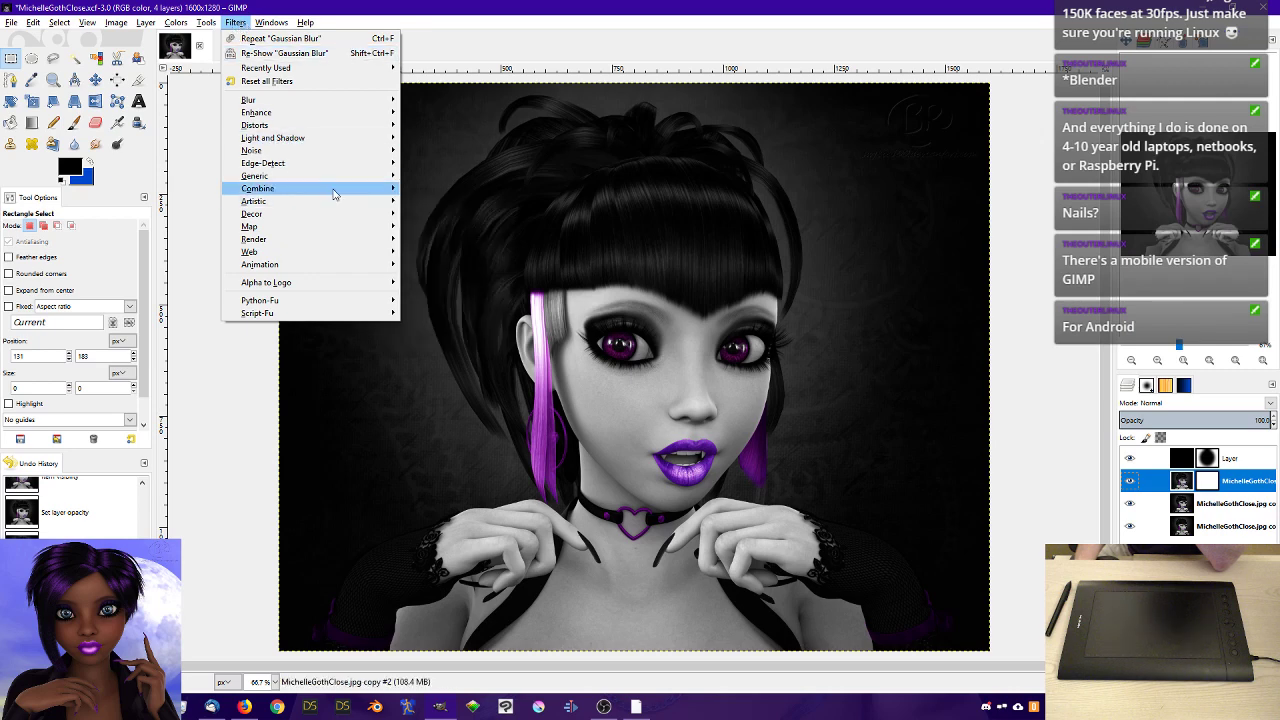
{"action": "mouse_move", "coordinate": [305, 203]}
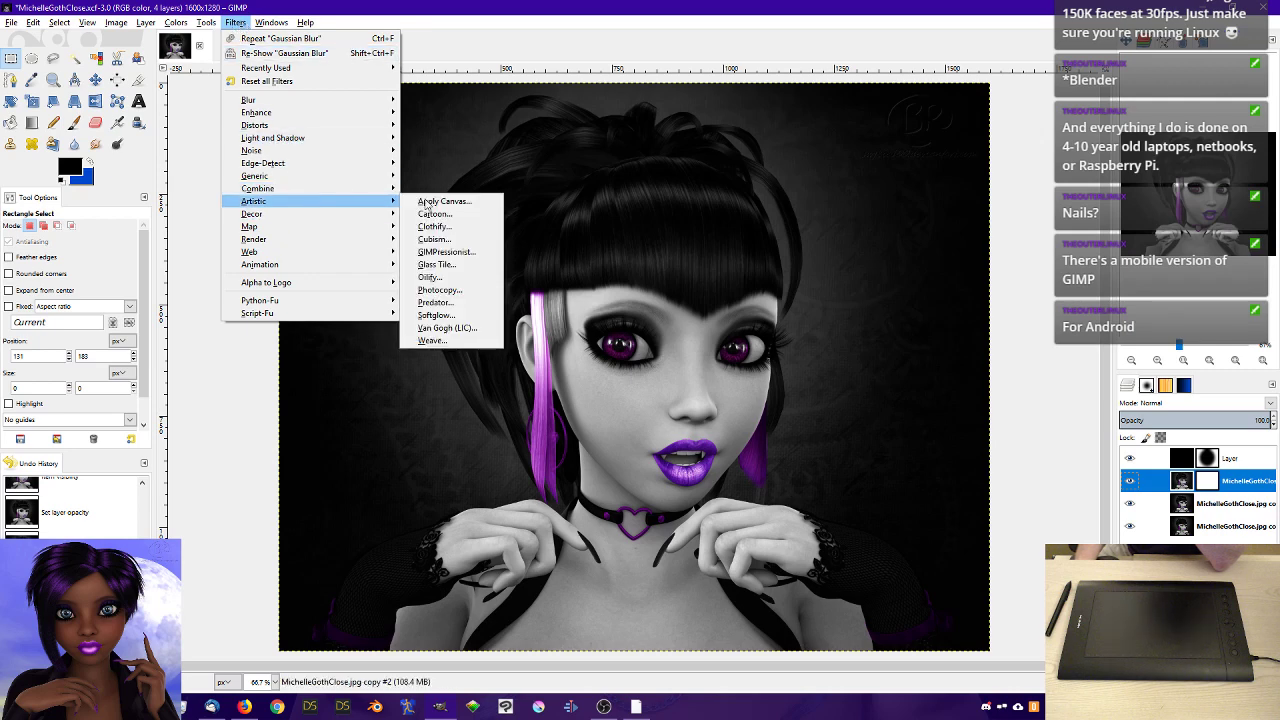
{"action": "left_click", "coordinate": [460, 316]}
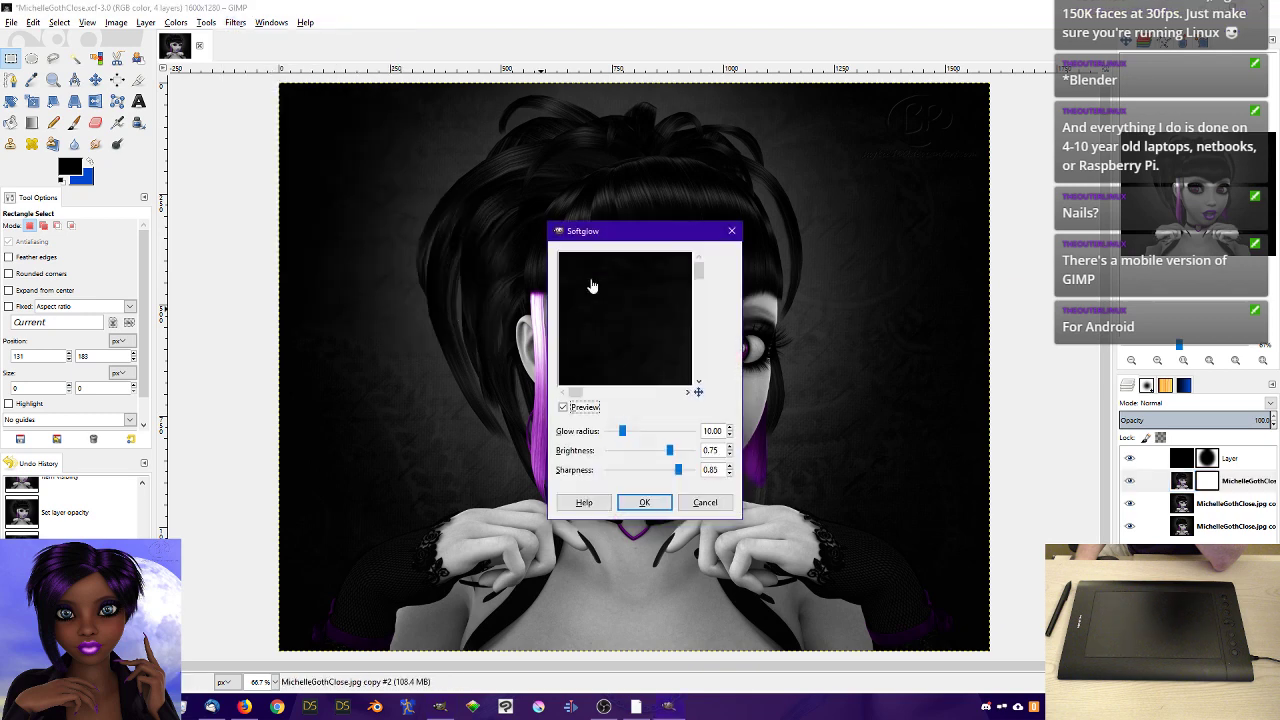
{"action": "left_click_drag", "start_coordinate": [588, 238], "coordinate": [161, 51]}
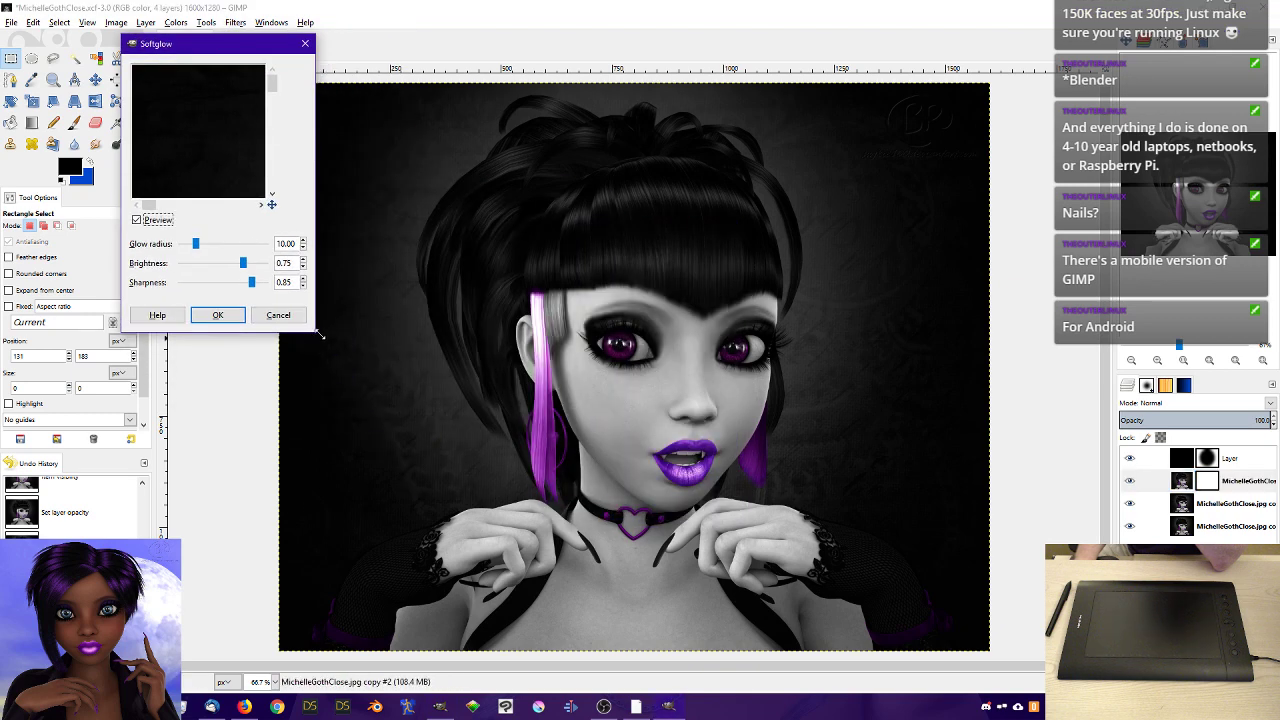
{"action": "left_click_drag", "start_coordinate": [322, 342], "coordinate": [811, 632]}
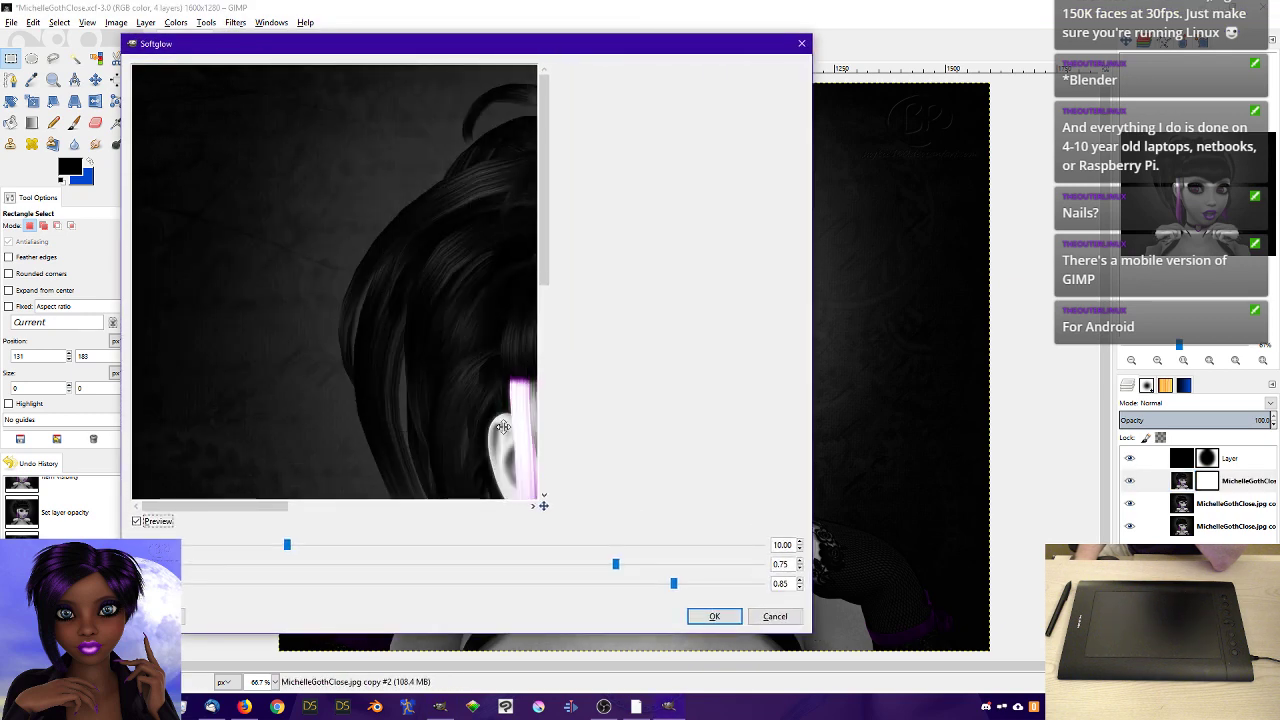
{"action": "left_click_drag", "start_coordinate": [416, 281], "coordinate": [301, 256]}
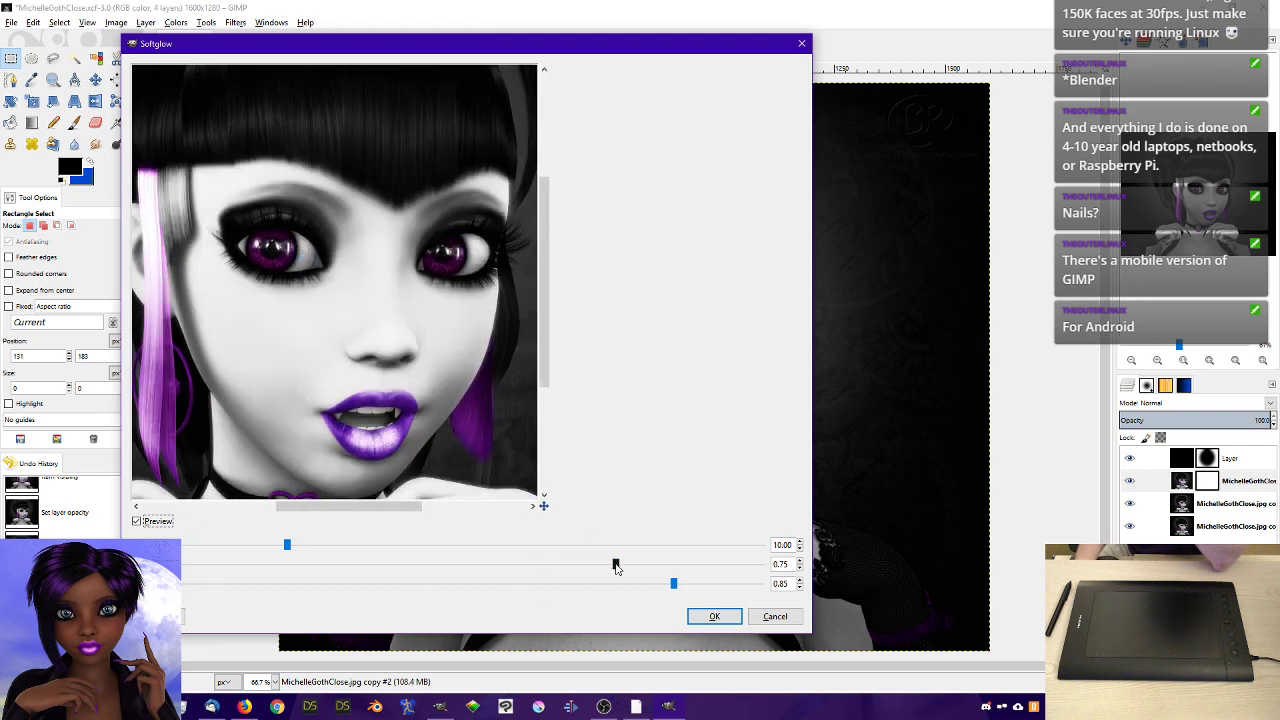
- Apply Softglow to the masked portrait copy with glow radius 24.37, brightness 0.32 and sharpness 0.26
{"action": "left_click_drag", "start_coordinate": [615, 567], "coordinate": [481, 566]}
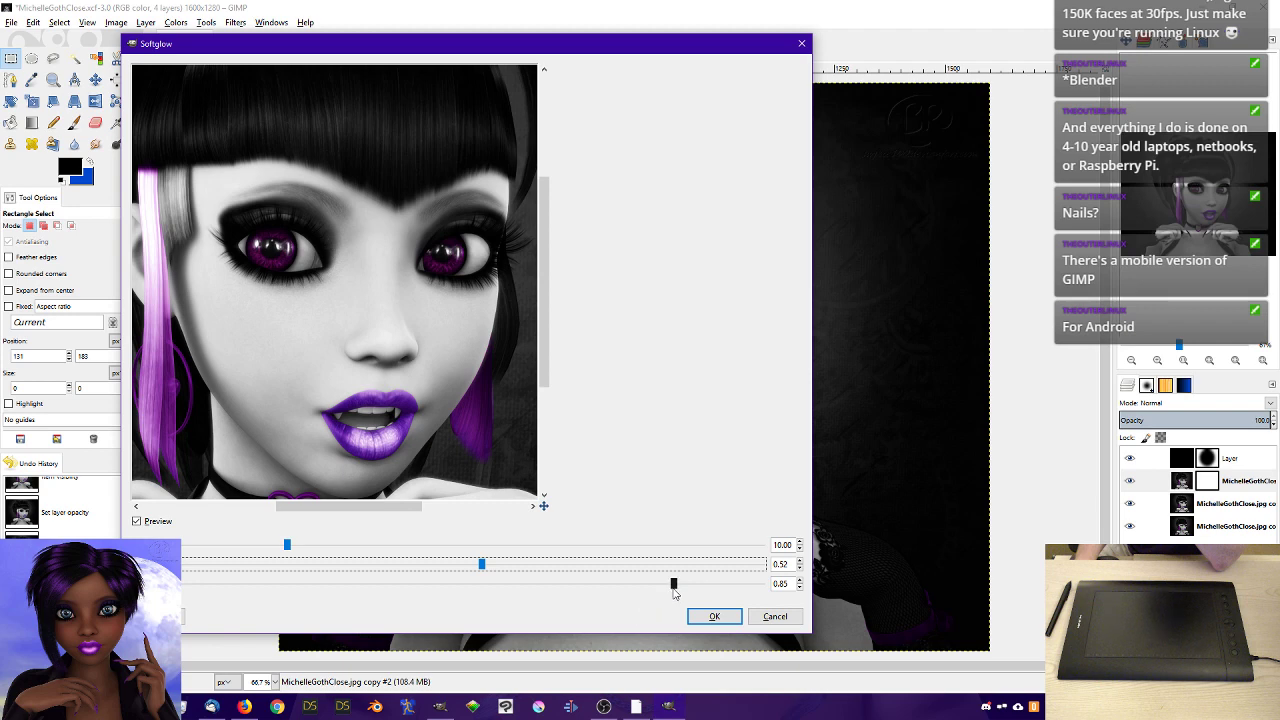
{"action": "left_click_drag", "start_coordinate": [674, 592], "coordinate": [669, 593]}
{"action": "left_click_drag", "start_coordinate": [379, 598], "coordinate": [371, 598]}
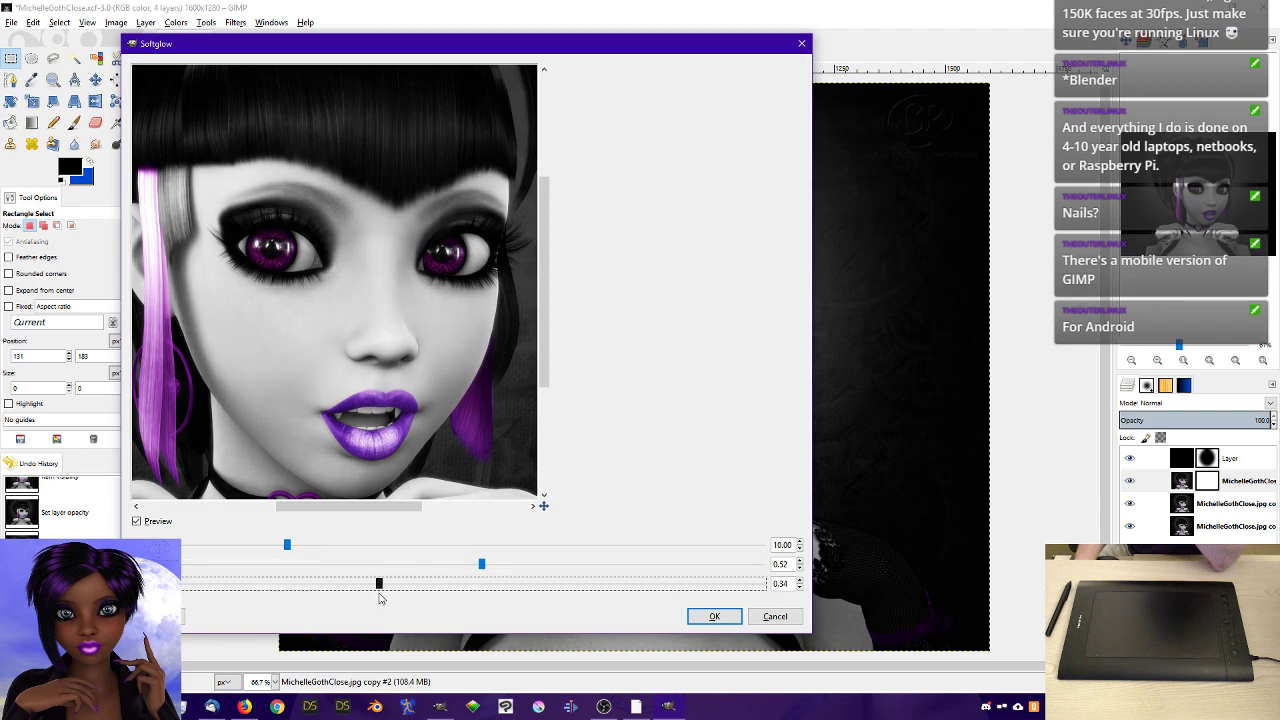
{"action": "left_click_drag", "start_coordinate": [287, 547], "coordinate": [414, 584]}
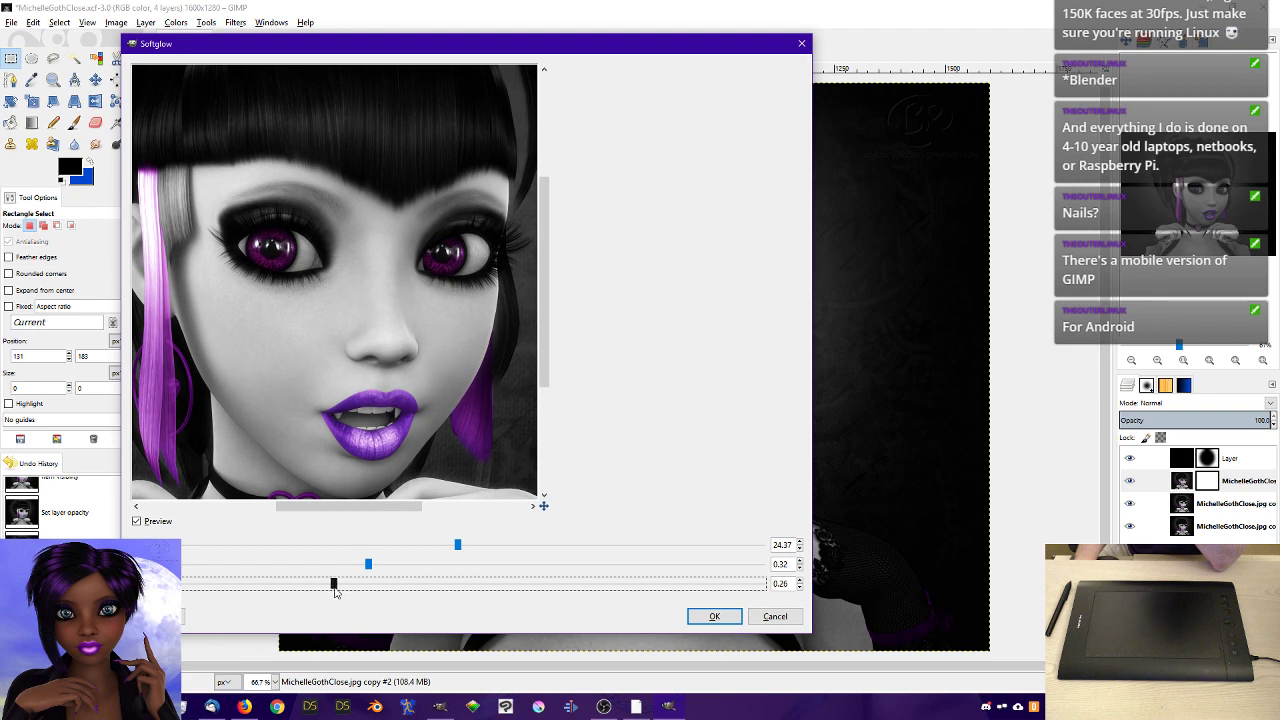
{"action": "left_click", "coordinate": [713, 615]}
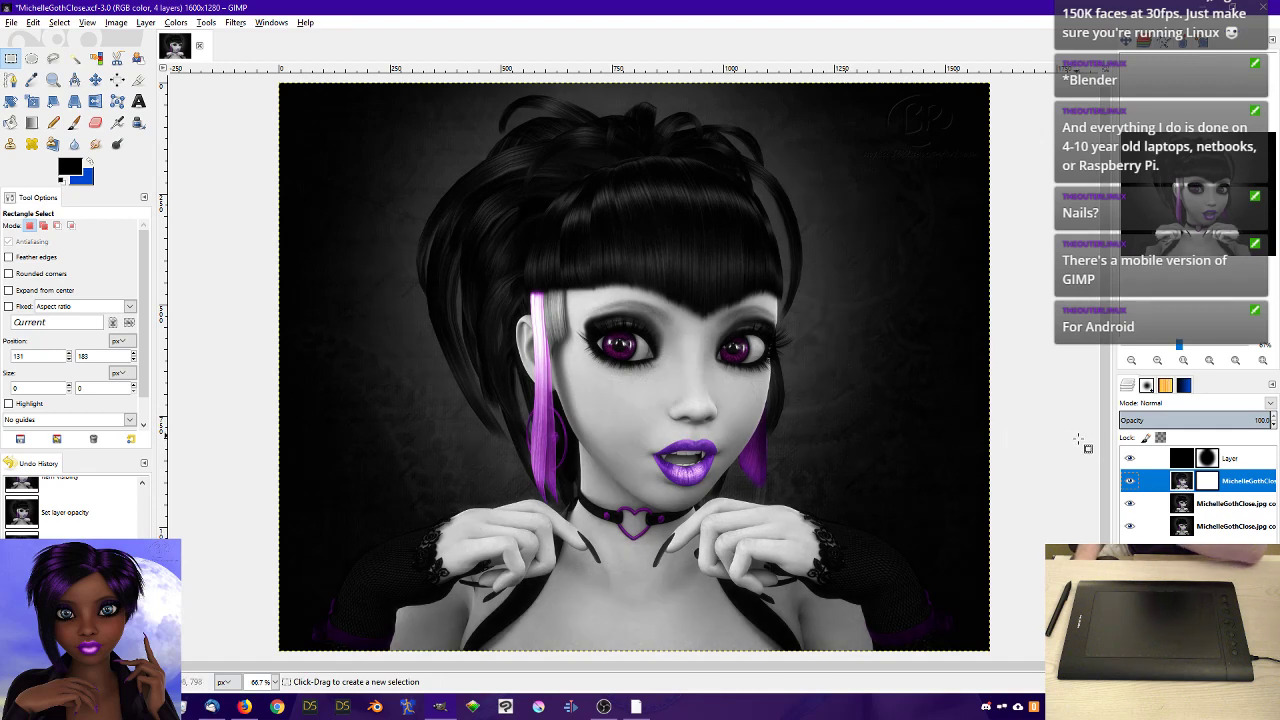
- Apply Softglow with glow radius 24.37, brightness 0.32 and sharpness 0.26 to the unmasked portrait copy directly beneath the masked one
{"action": "left_click", "coordinate": [1186, 505]}
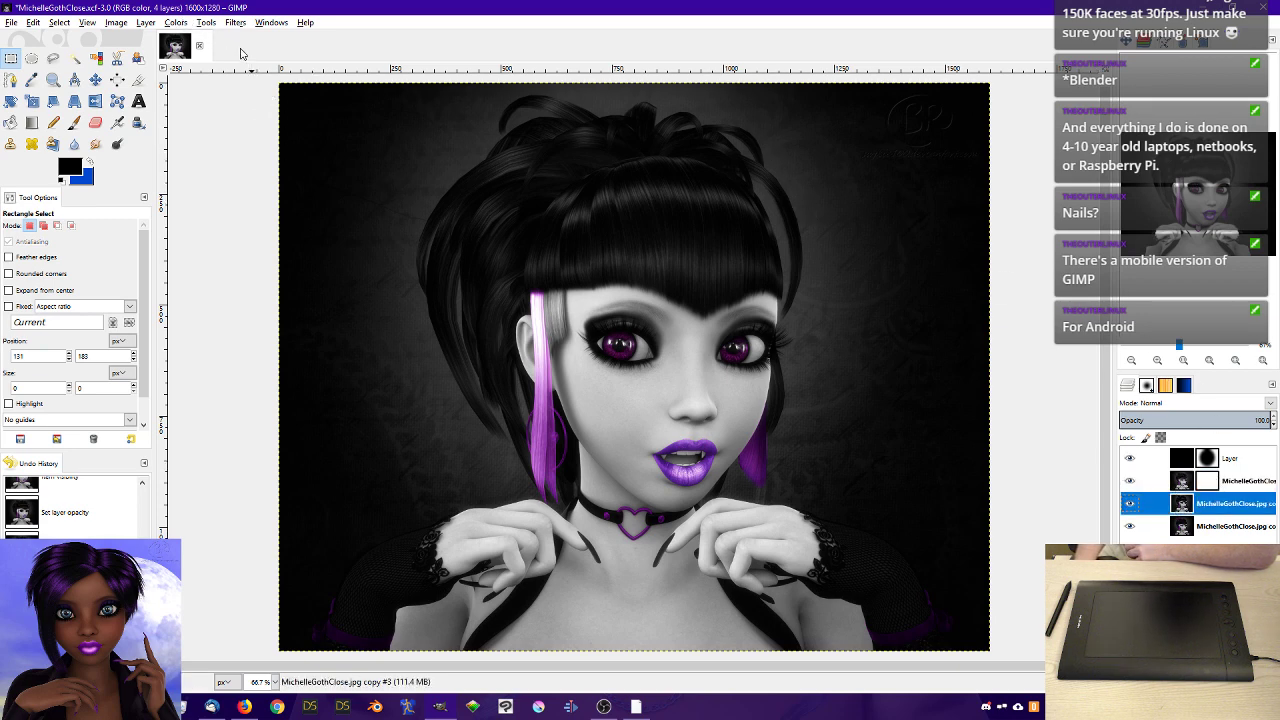
{"action": "left_click", "coordinate": [211, 25]}
{"action": "mouse_move", "coordinate": [234, 24]}
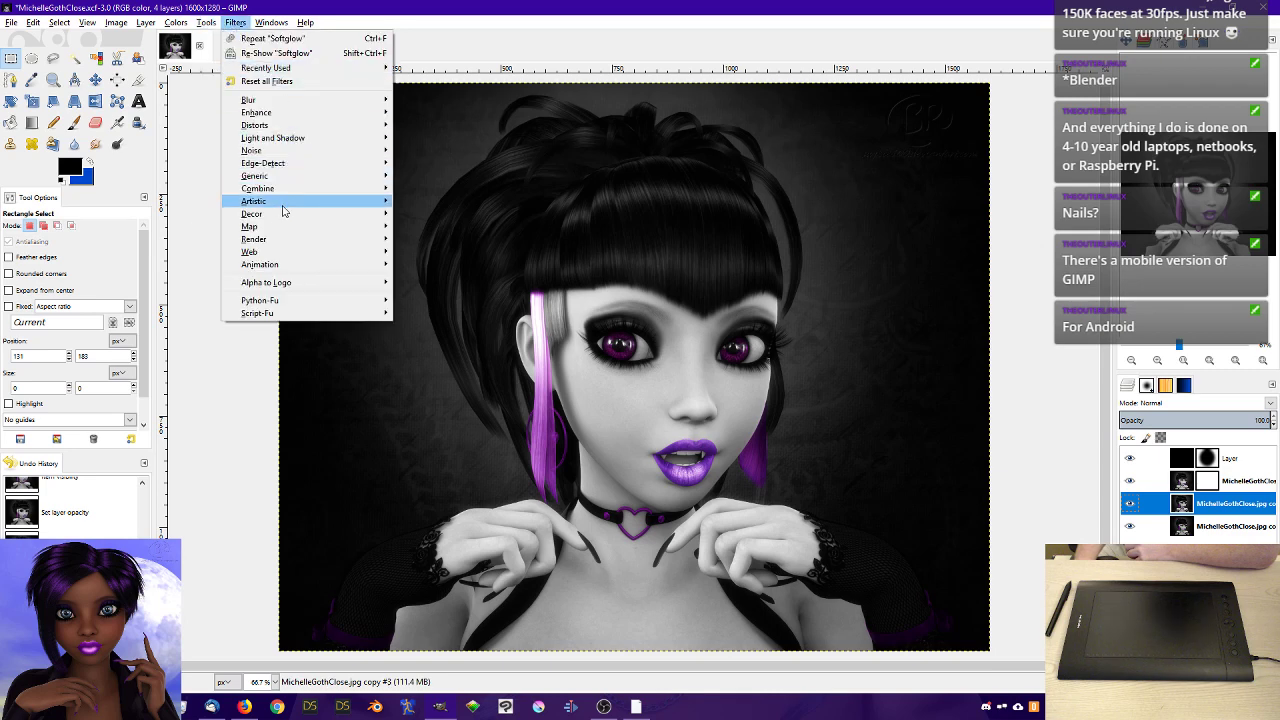
{"action": "mouse_move", "coordinate": [321, 205]}
{"action": "left_click", "coordinate": [428, 315]}
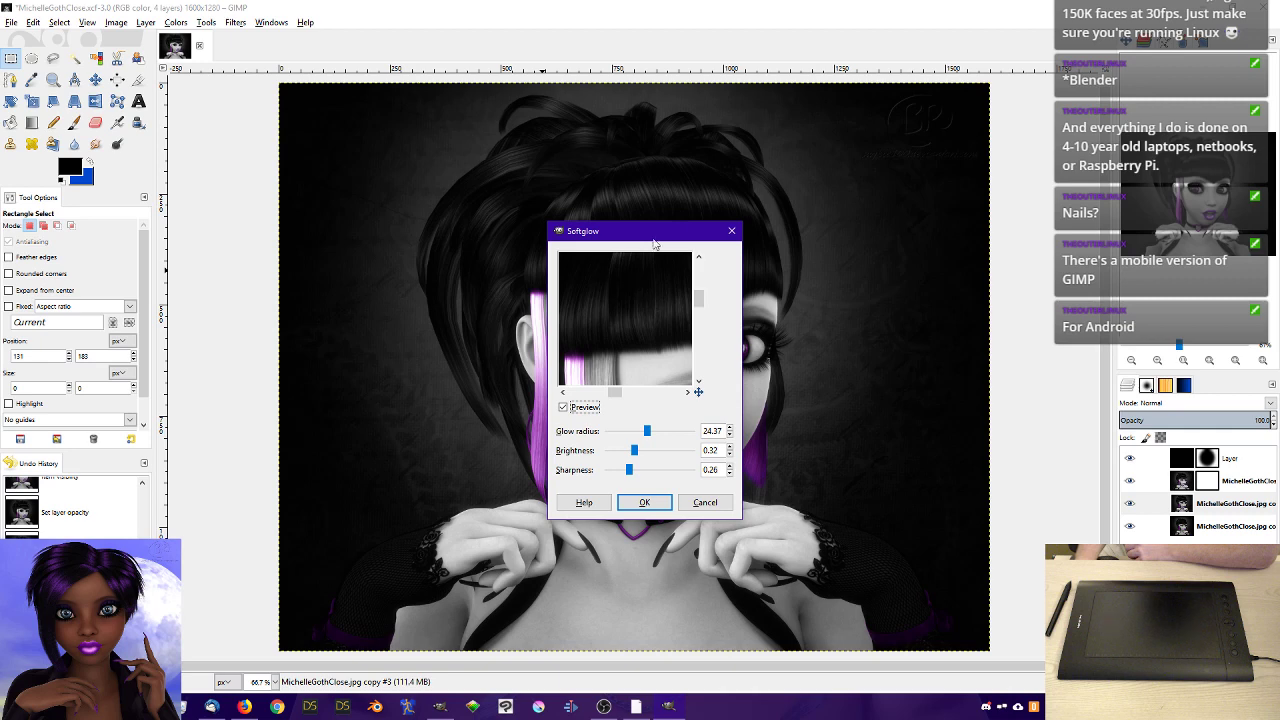
{"action": "left_click", "coordinate": [644, 502]}
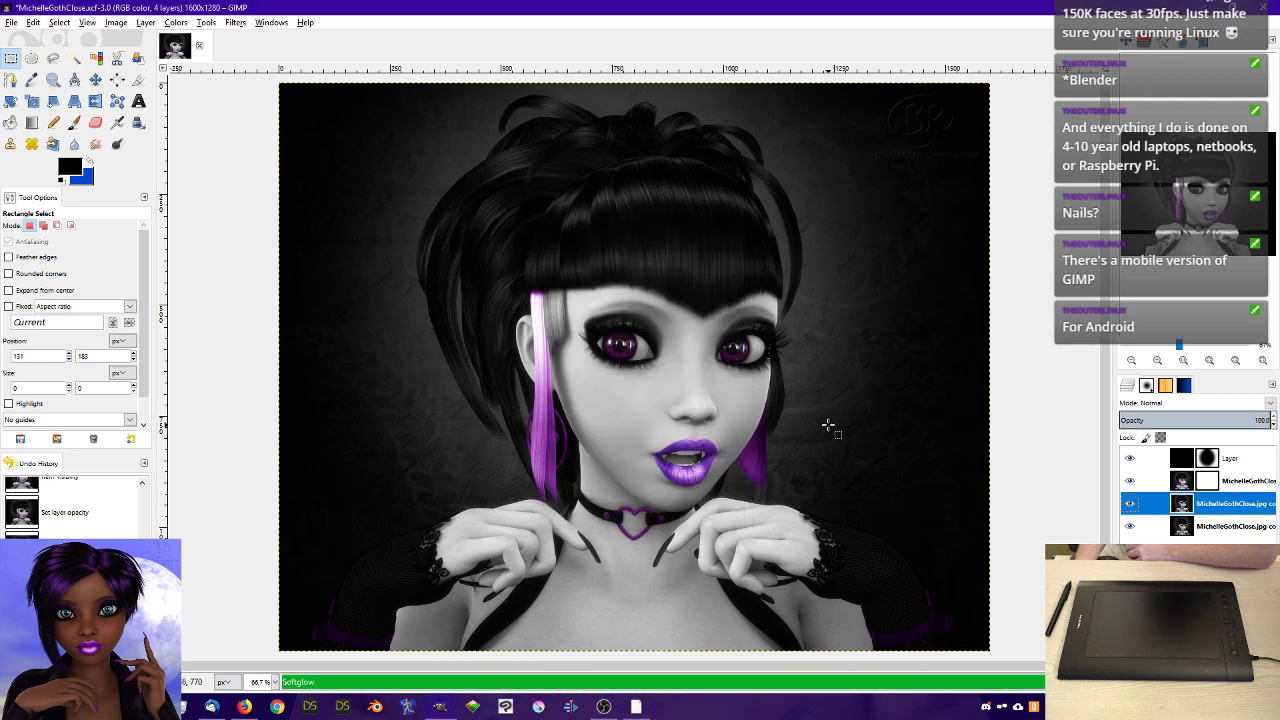
- With the portrait copy's layer mask active, draw an elliptical selection of about 1020 × 1141 px around the head and hands
{"action": "left_click", "coordinate": [1207, 483]}
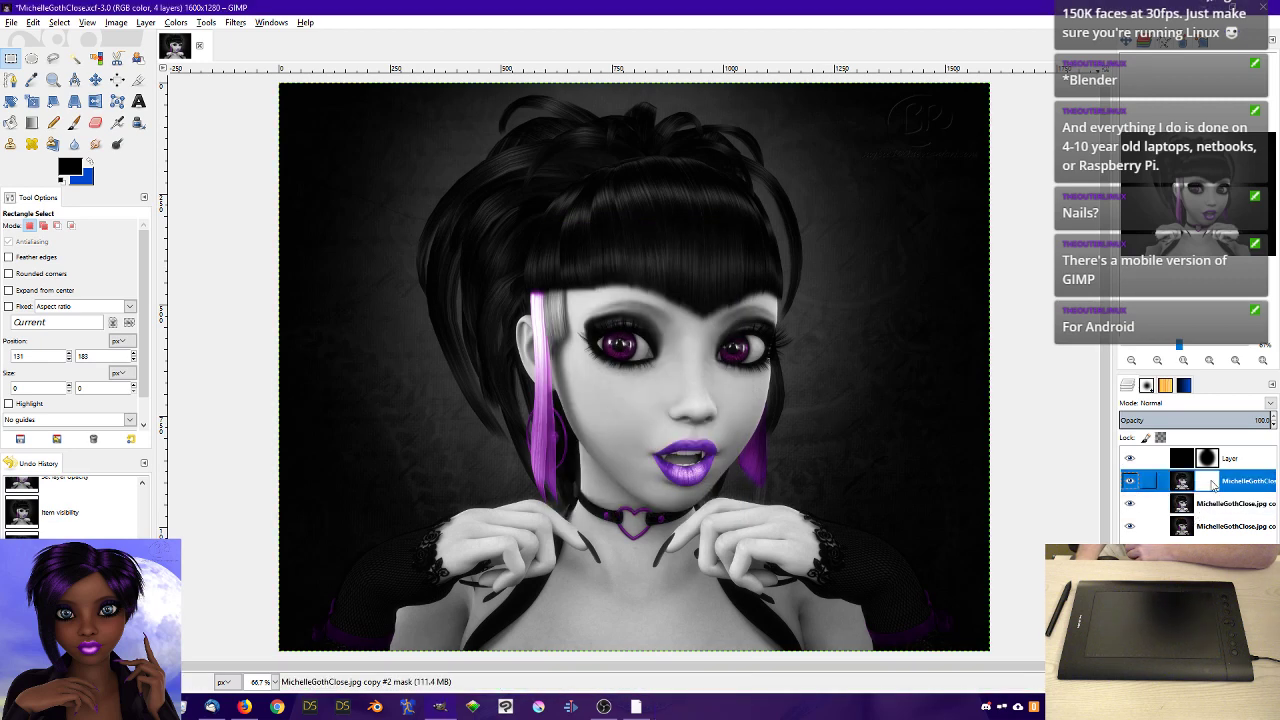
{"action": "key", "text": "e"}
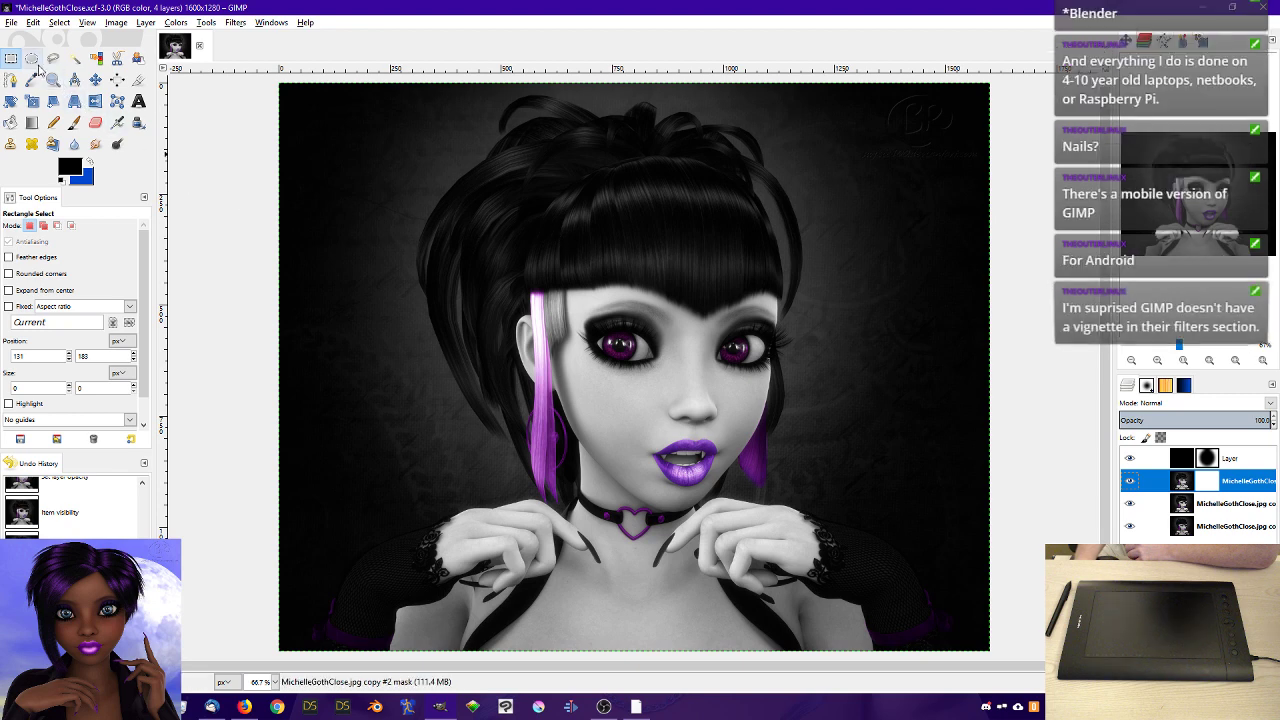
{"action": "left_click_drag", "start_coordinate": [404, 111], "coordinate": [861, 619]}
{"action": "left_click_drag", "start_coordinate": [685, 347], "coordinate": [678, 347]}
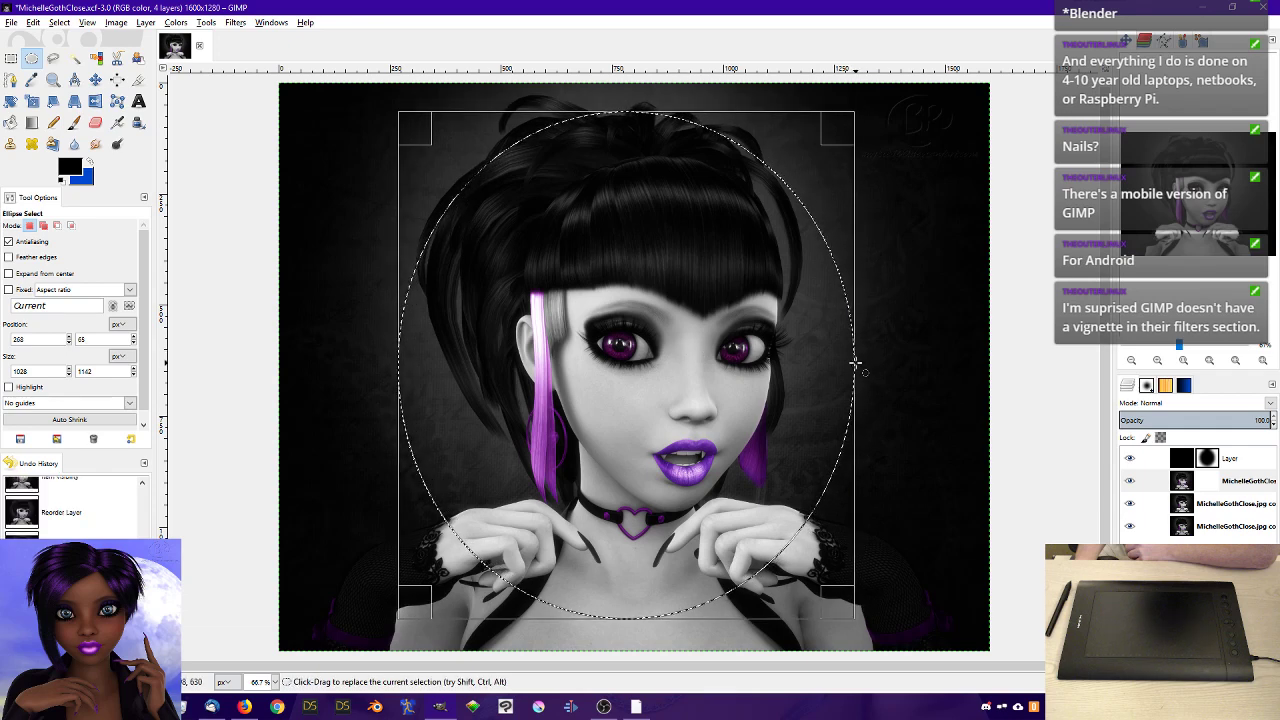
{"action": "left_click_drag", "start_coordinate": [855, 362], "coordinate": [851, 362]}
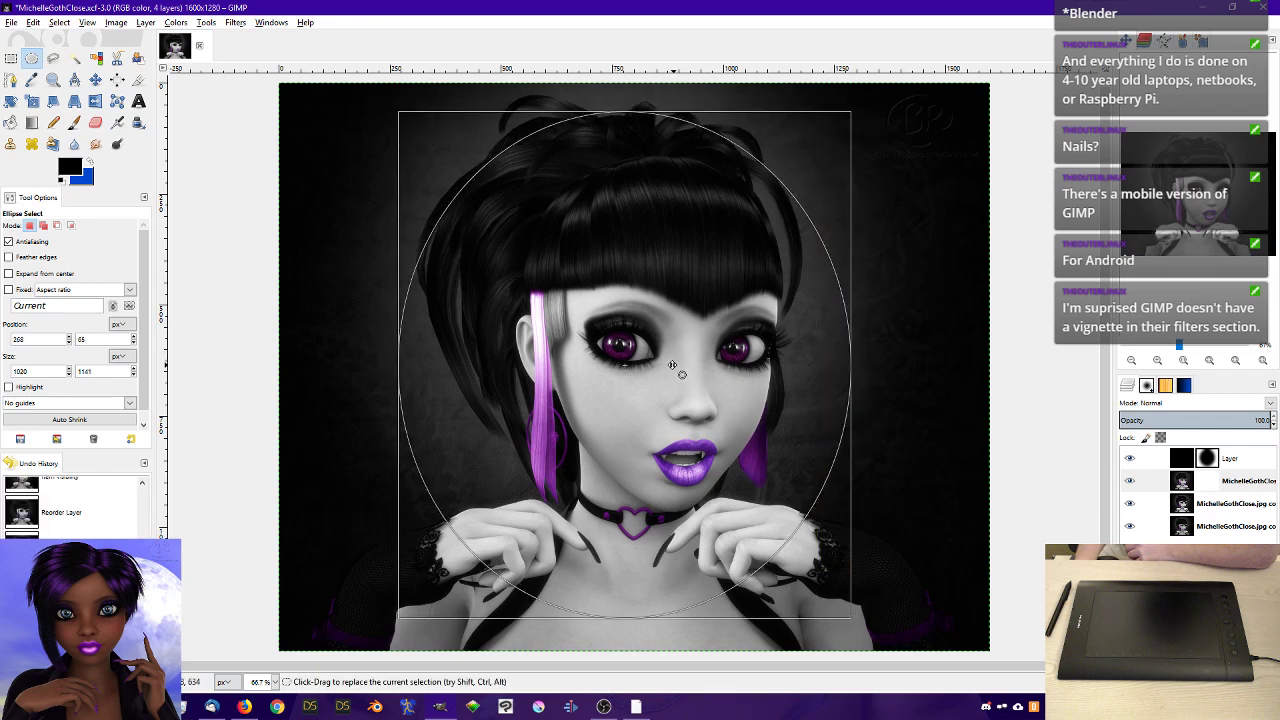
{"action": "left_click_drag", "start_coordinate": [672, 365], "coordinate": [672, 363]}
- Fill the elliptical selection on the portrait copy's layer mask with black and clear the selection
{"action": "left_click", "coordinate": [1207, 486]}
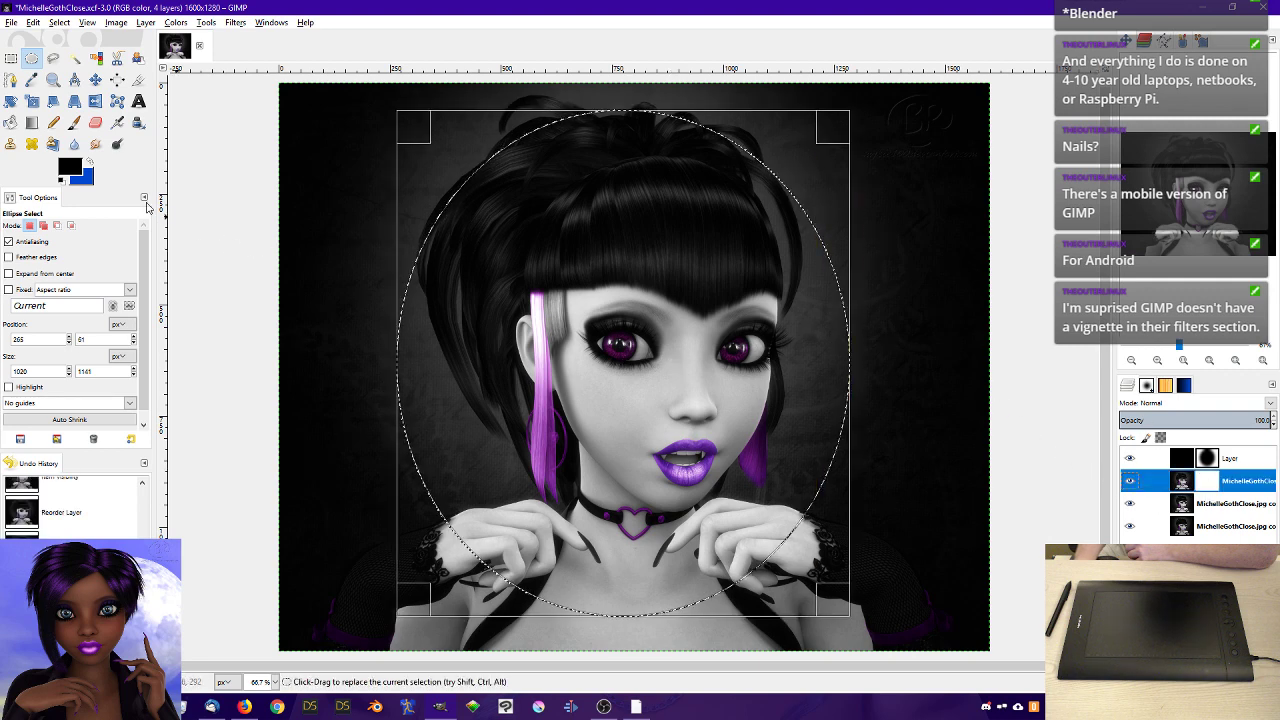
{"action": "left_click", "coordinate": [10, 122]}
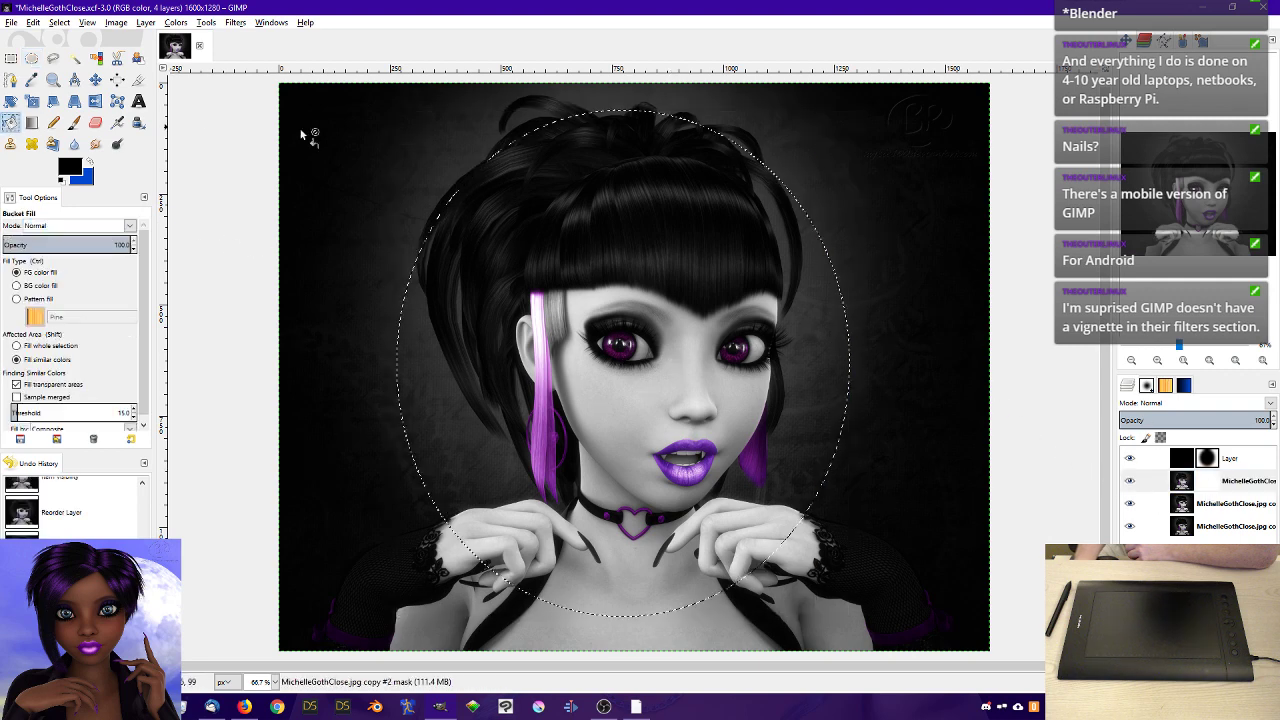
{"action": "left_click", "coordinate": [678, 333]}
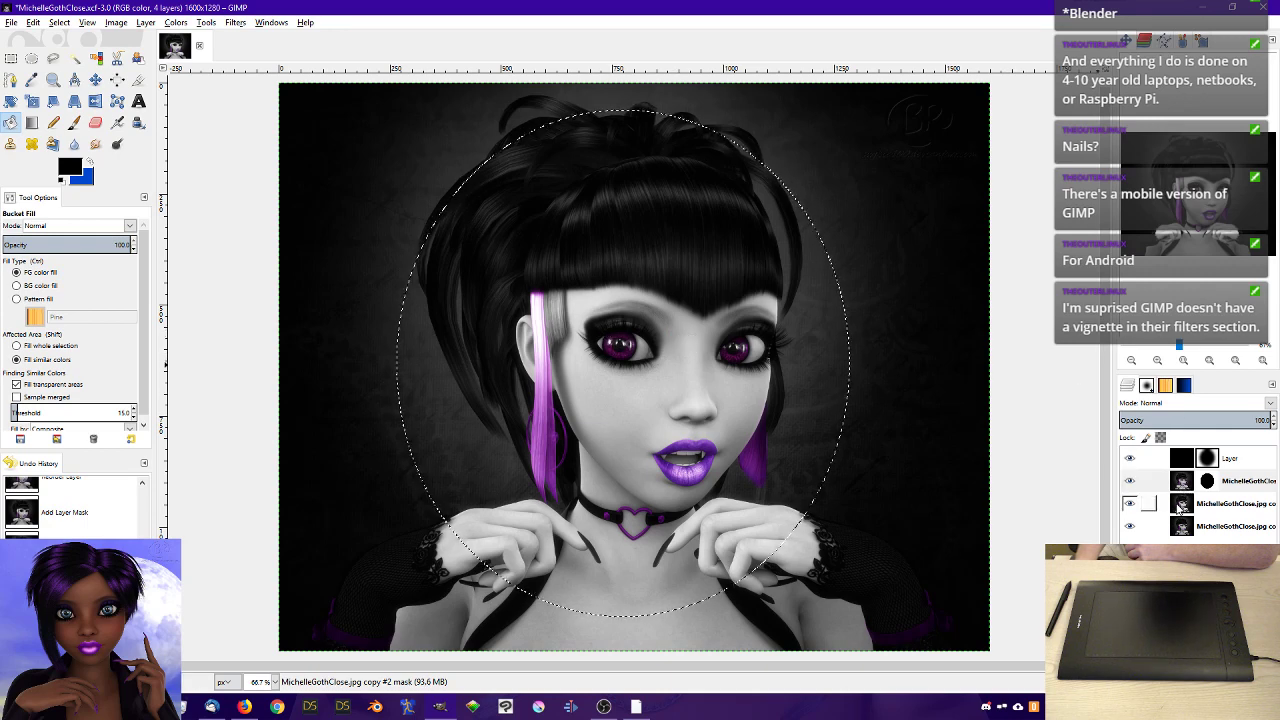
{"action": "left_click", "coordinate": [1185, 487]}
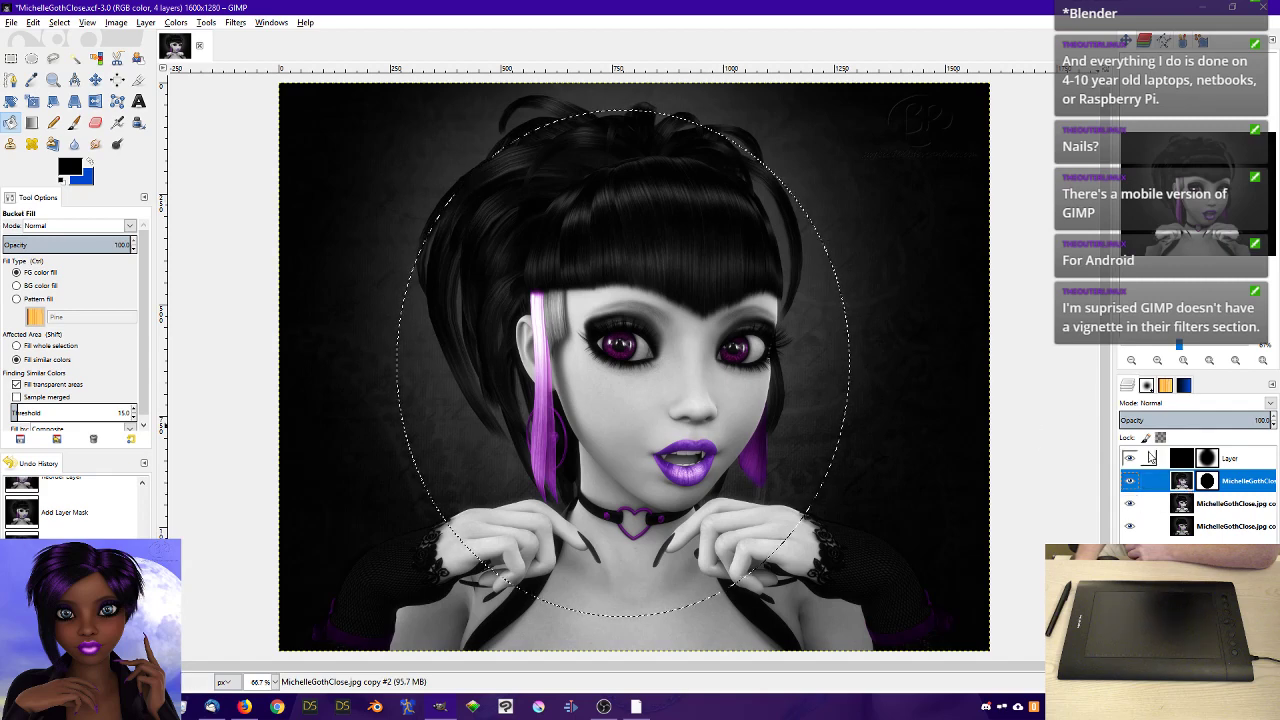
{"action": "key", "text": "r"}
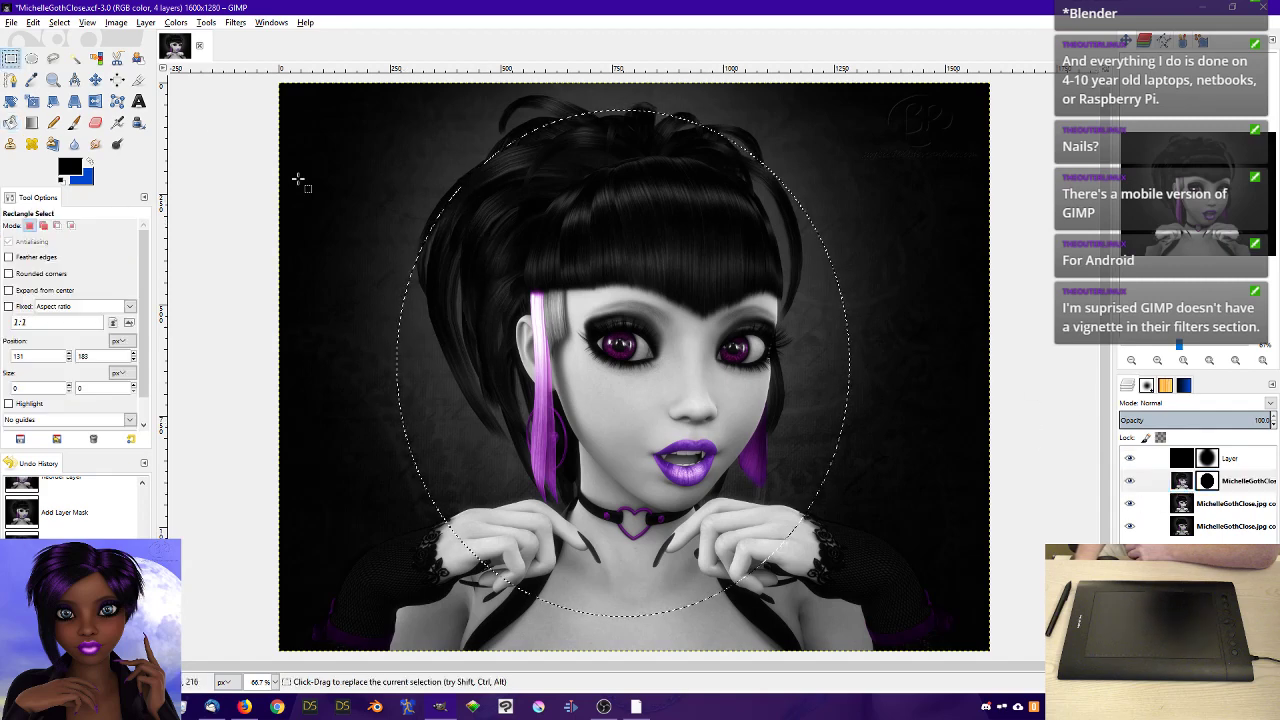
{"action": "left_click", "coordinate": [298, 179]}
- Apply a Gaussian Blur with a 5 px horizontal and vertical radius to the masked portrait copy's image
{"action": "left_click", "coordinate": [1182, 481]}
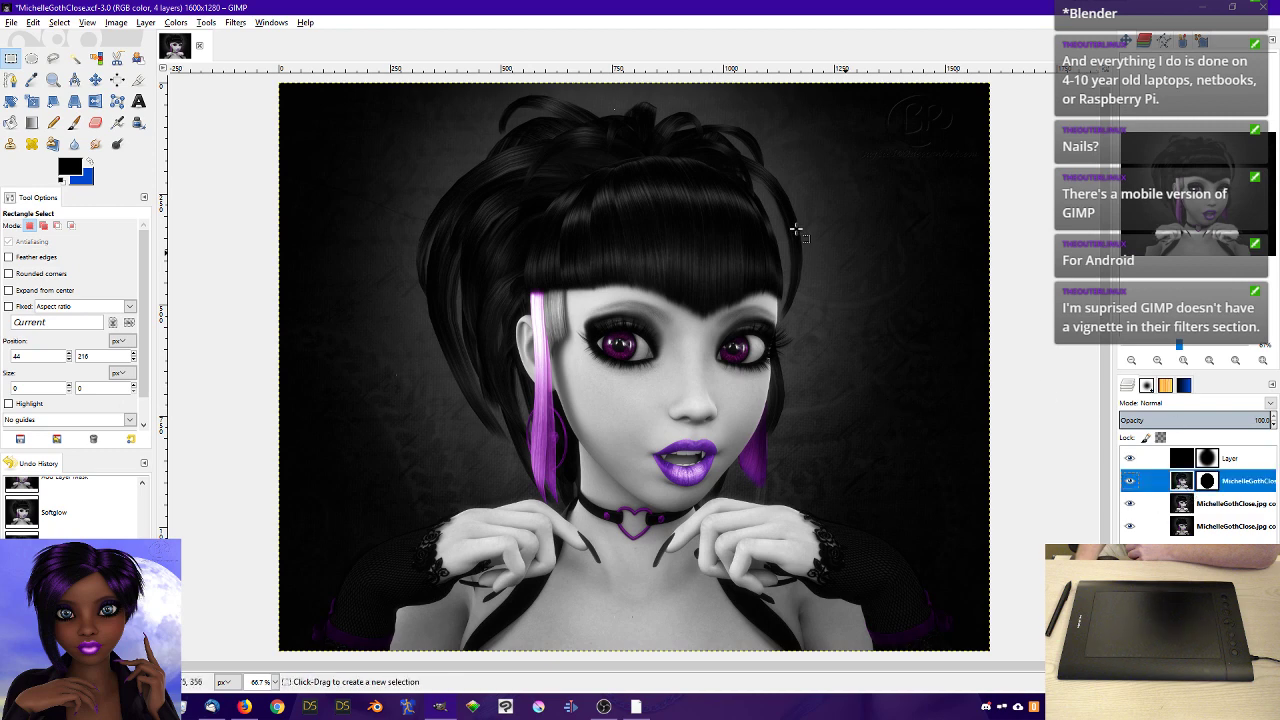
{"action": "left_click", "coordinate": [208, 24]}
{"action": "mouse_move", "coordinate": [238, 63]}
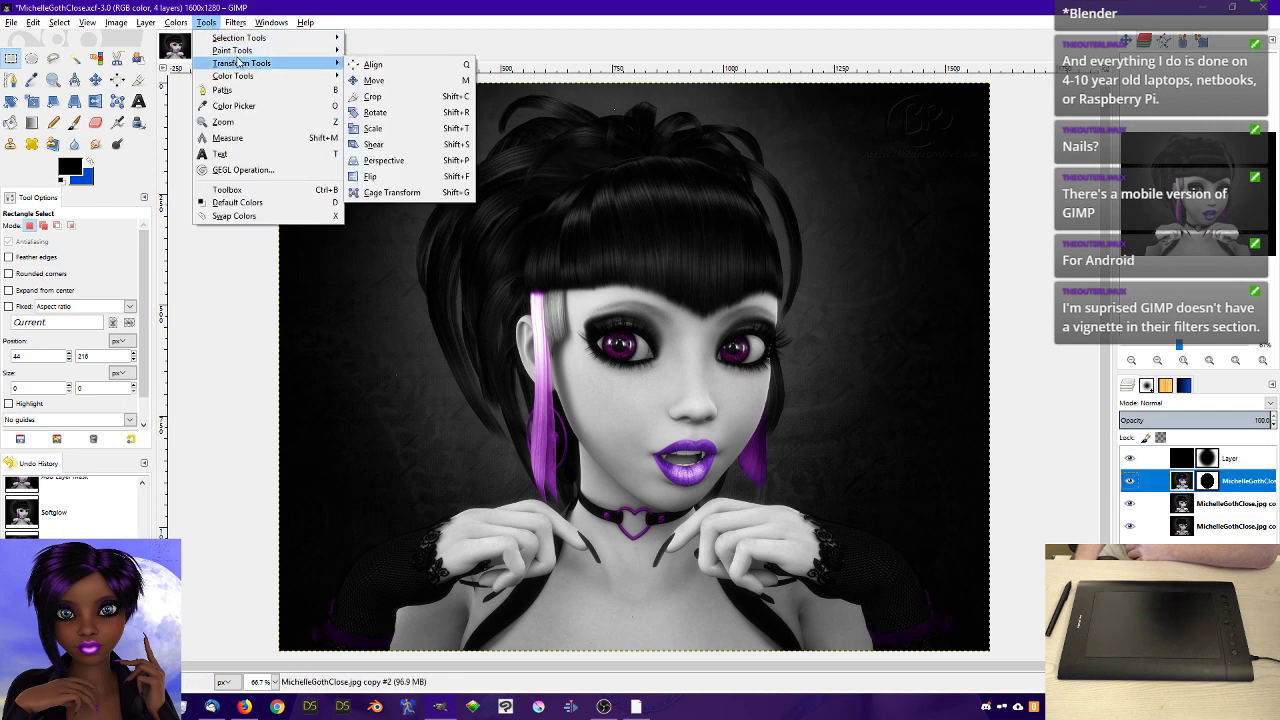
{"action": "mouse_move", "coordinate": [236, 22]}
{"action": "mouse_move", "coordinate": [261, 105]}
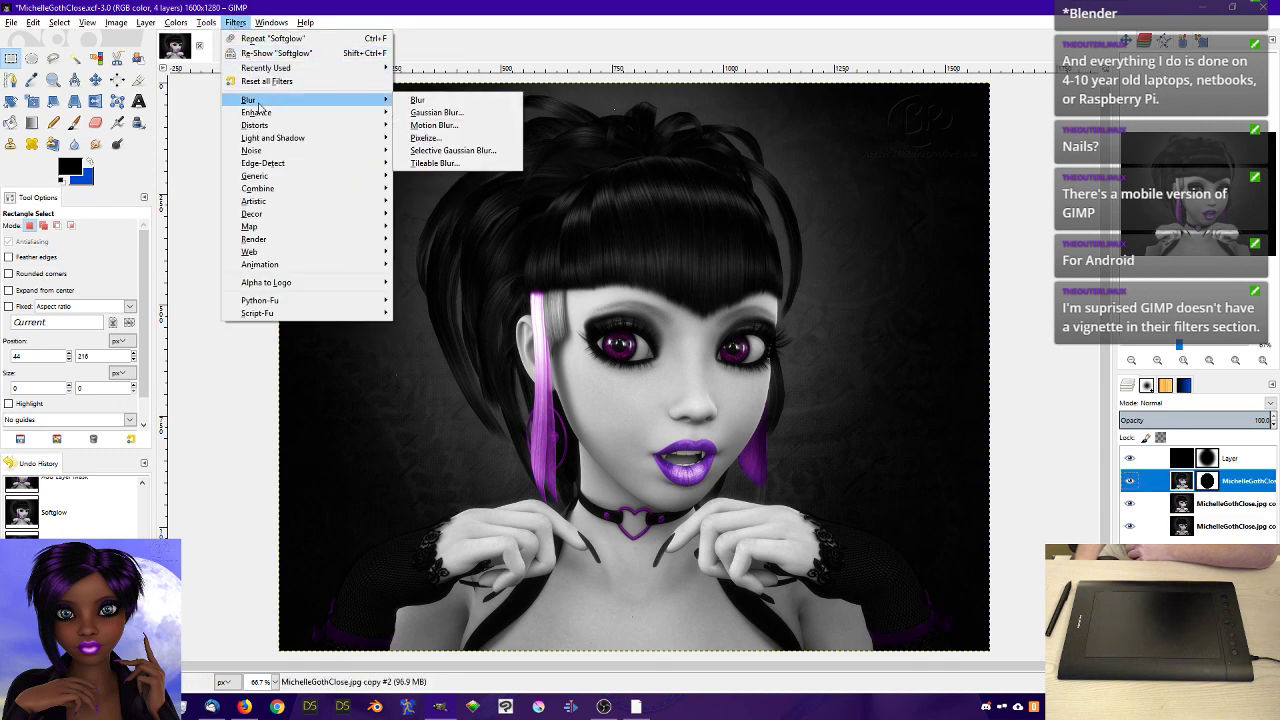
{"action": "left_click", "coordinate": [451, 110]}
{"action": "left_click", "coordinate": [663, 503]}
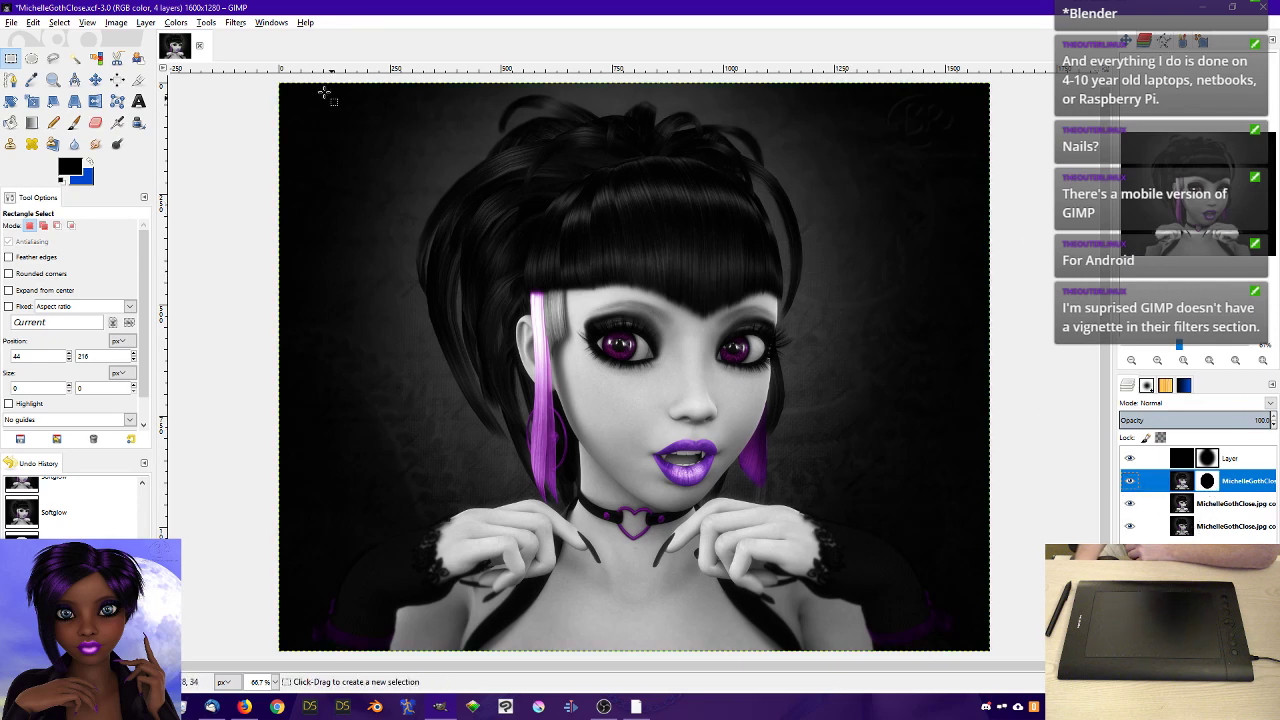
- Soften the portrait copy's layer mask with a 250 px Gaussian Blur and check the result at 100% zoom
{"action": "left_click", "coordinate": [206, 22]}
{"action": "mouse_move", "coordinate": [228, 25]}
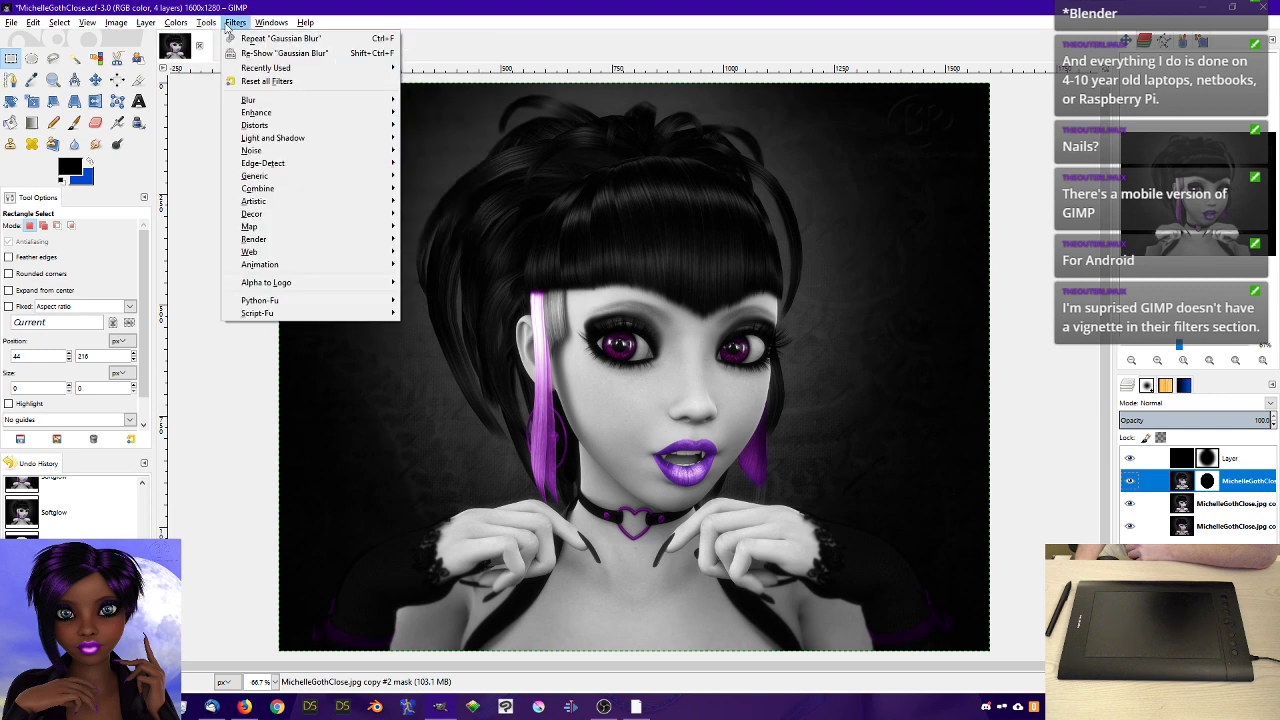
{"action": "mouse_move", "coordinate": [244, 104]}
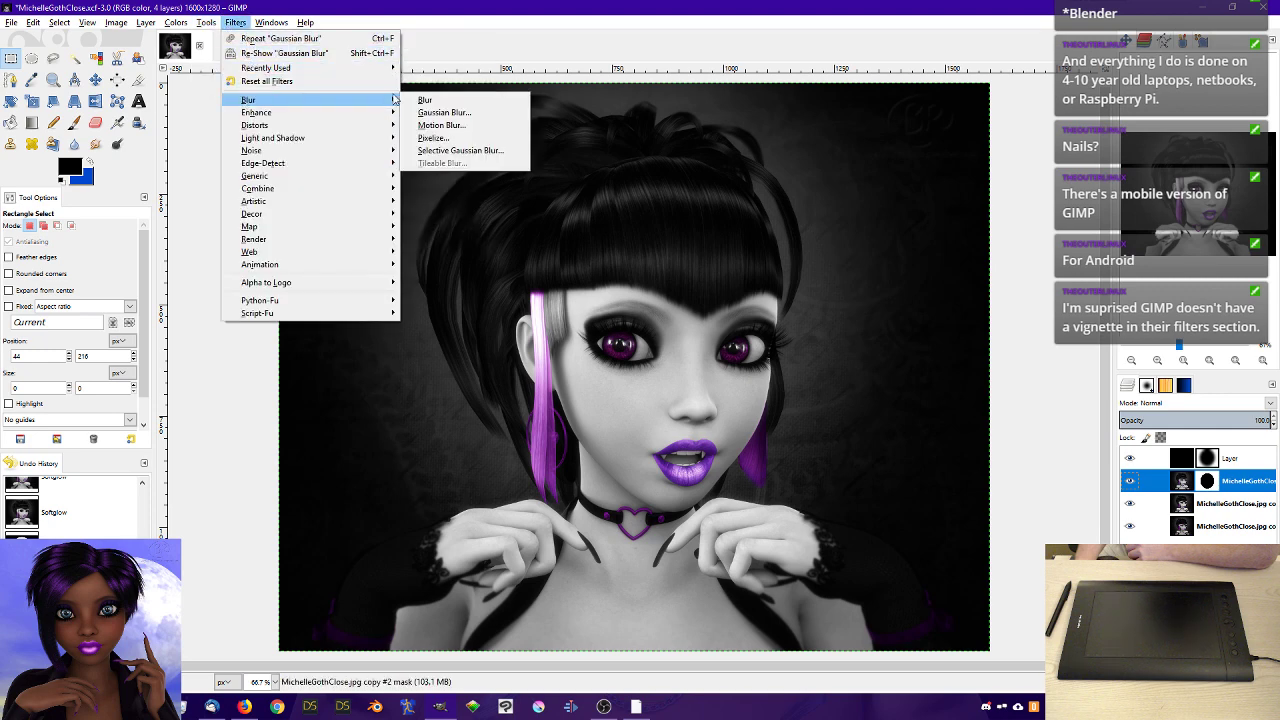
{"action": "left_click", "coordinate": [428, 111]}
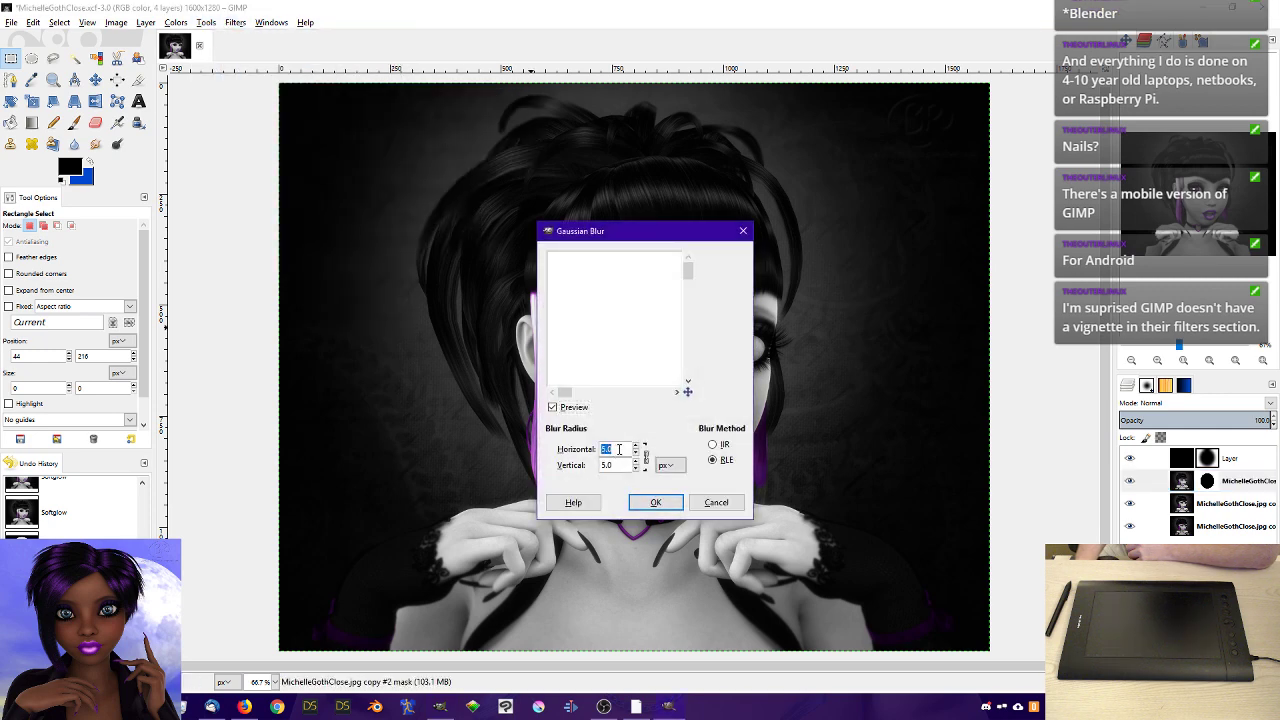
{"action": "type", "text": "250"}
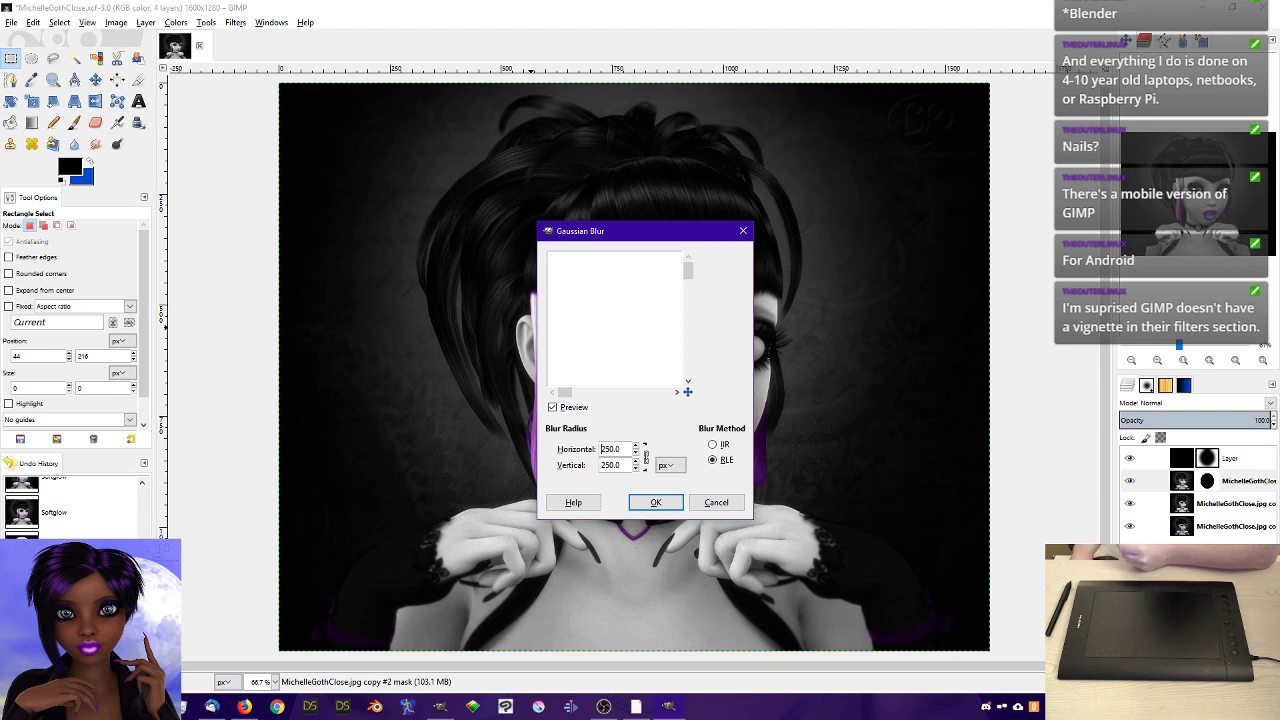
{"action": "left_click", "coordinate": [655, 502]}
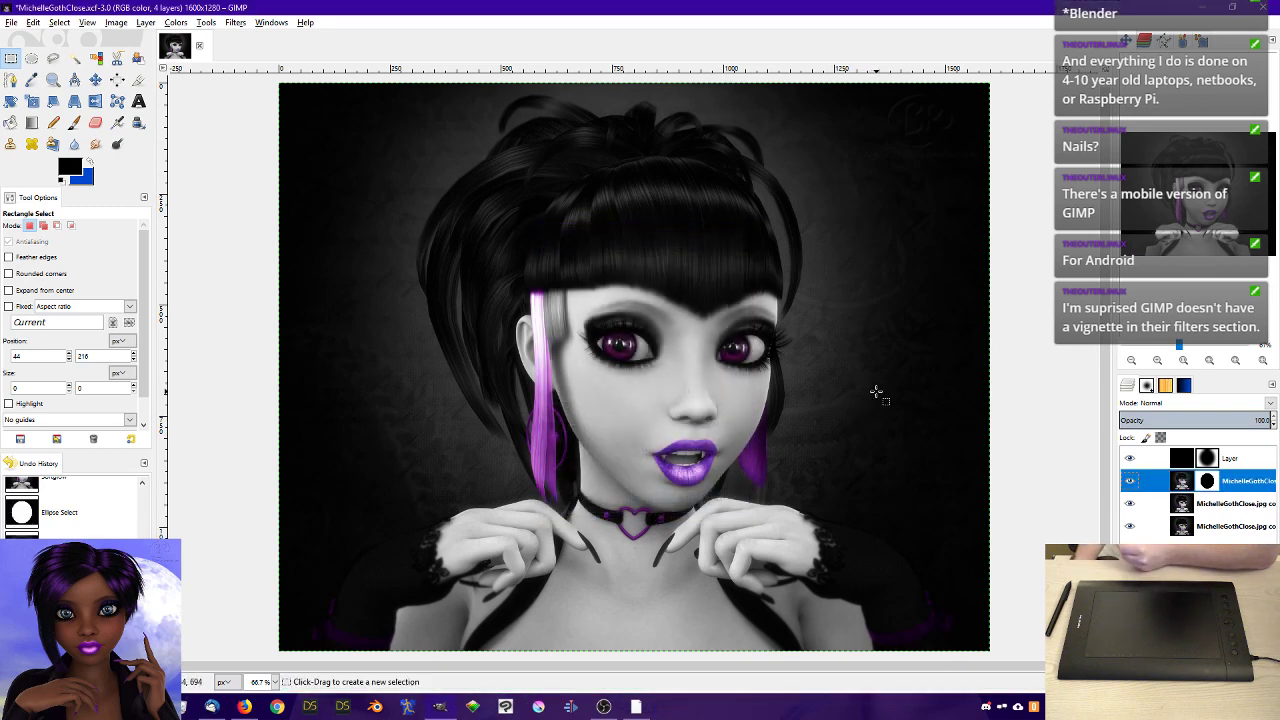
{"action": "left_click", "coordinate": [1183, 360]}
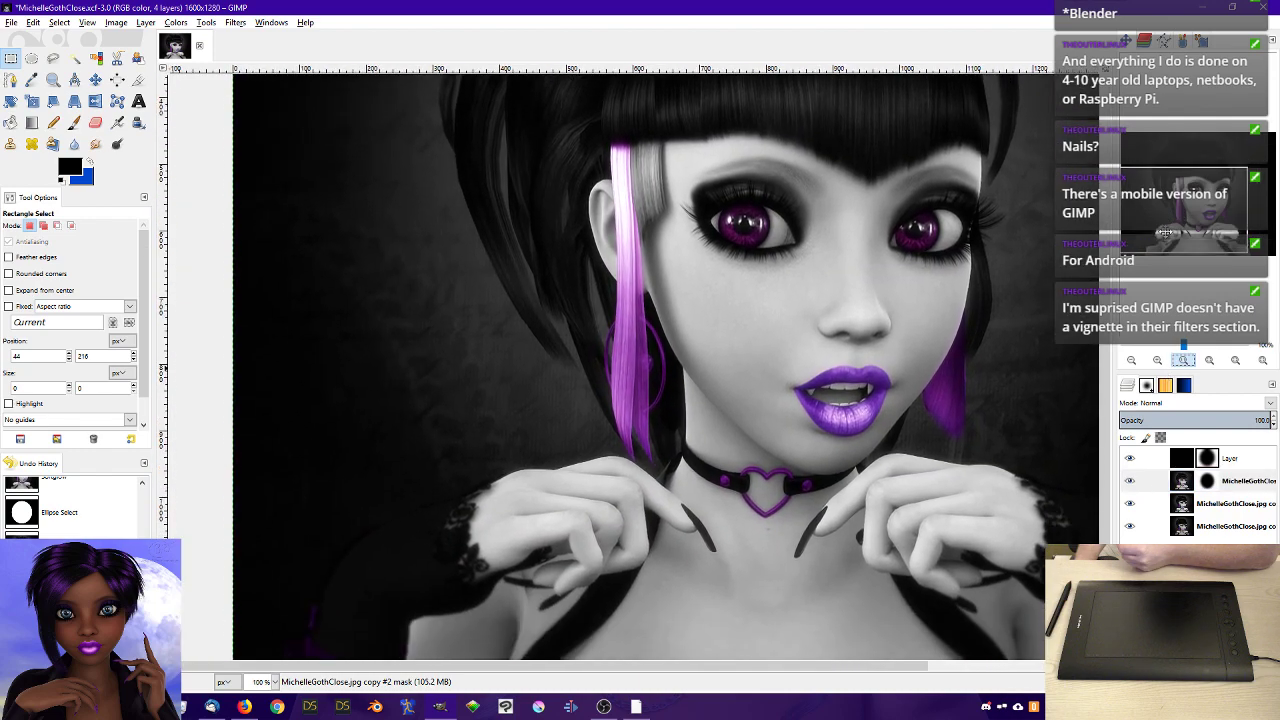
- Apply another 250 px Gaussian Blur to the portrait copy's layer mask and check the whole image
{"action": "left_click_drag", "start_coordinate": [1165, 232], "coordinate": [1194, 214]}
{"action": "left_click", "coordinate": [1222, 485]}
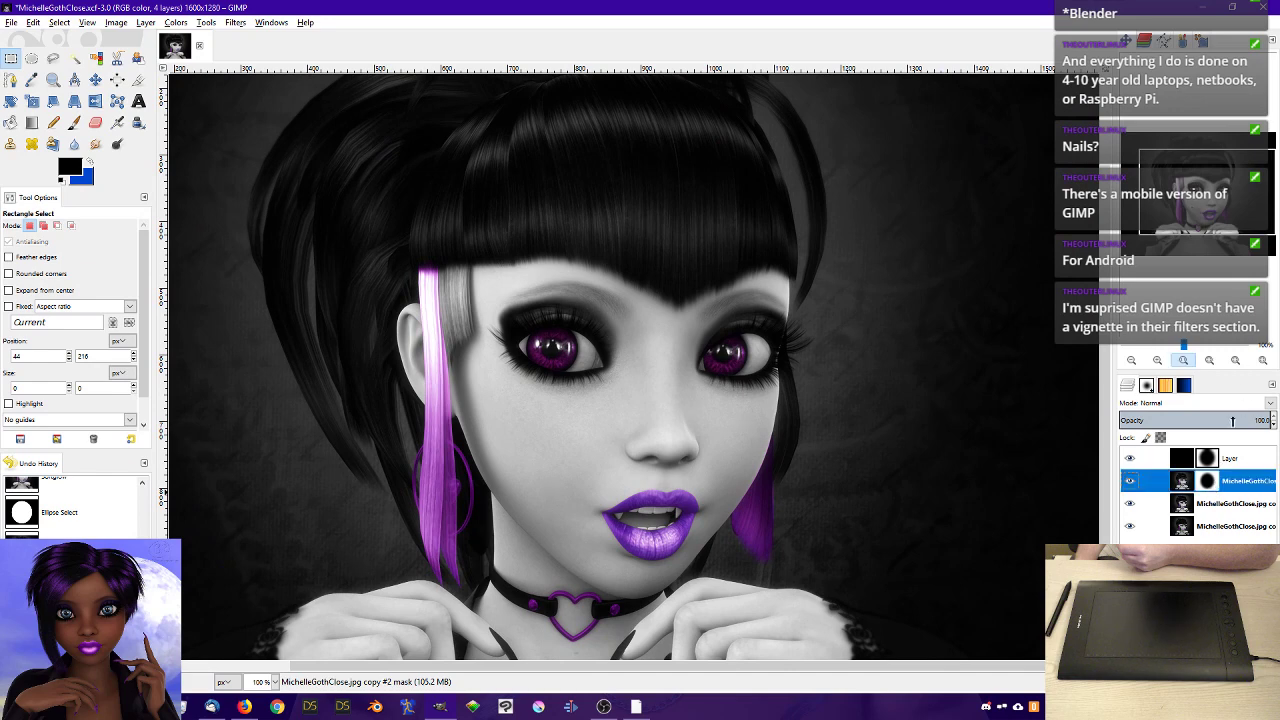
{"action": "left_click", "coordinate": [212, 23]}
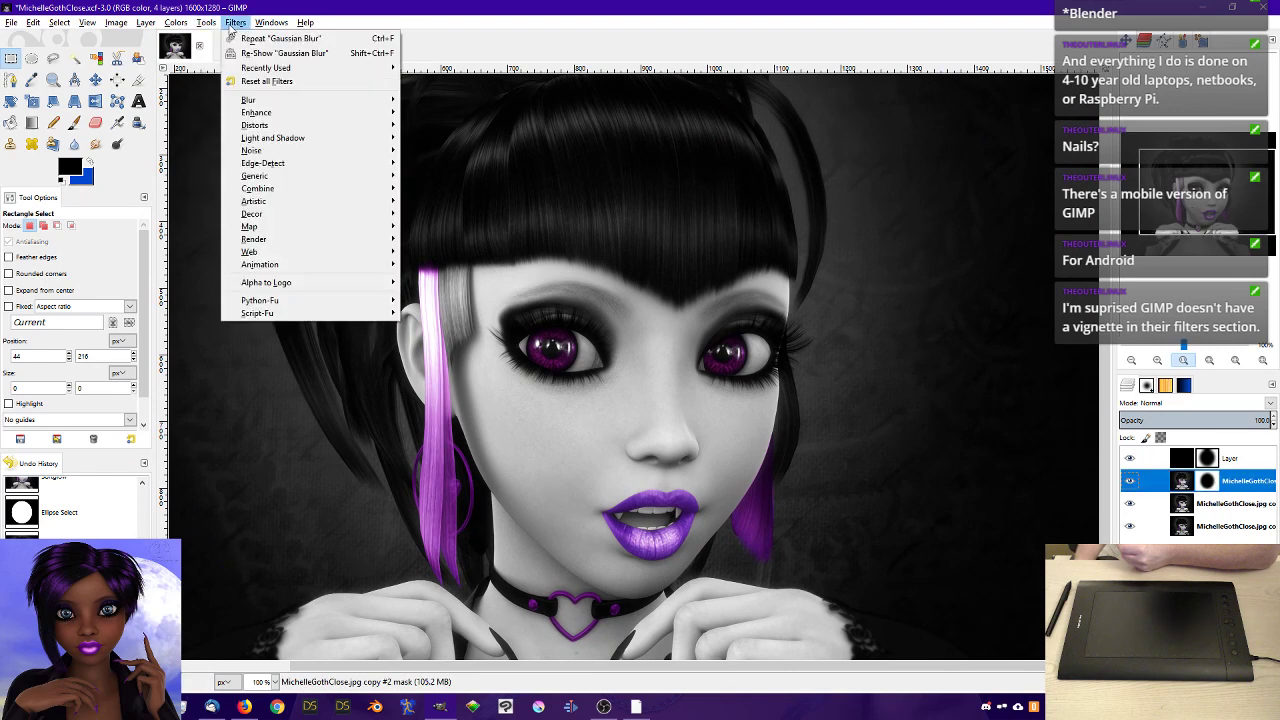
{"action": "mouse_move", "coordinate": [236, 22]}
{"action": "mouse_move", "coordinate": [247, 102]}
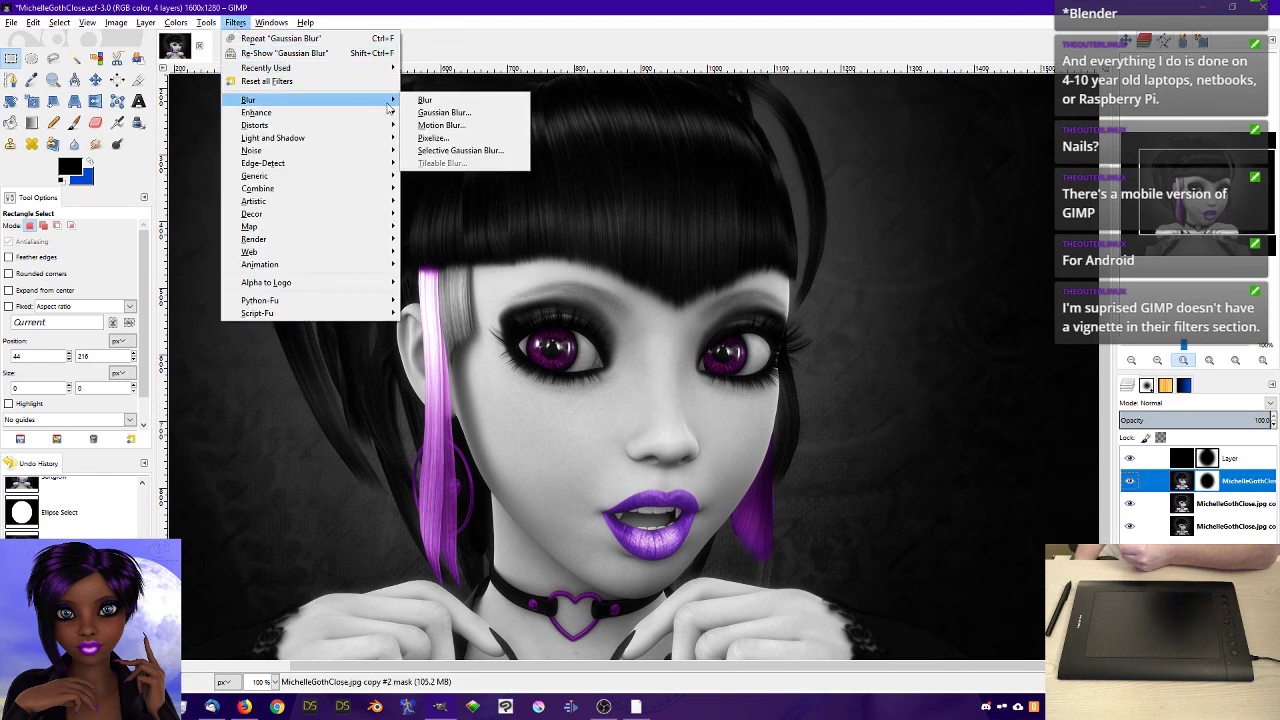
{"action": "left_click", "coordinate": [440, 113]}
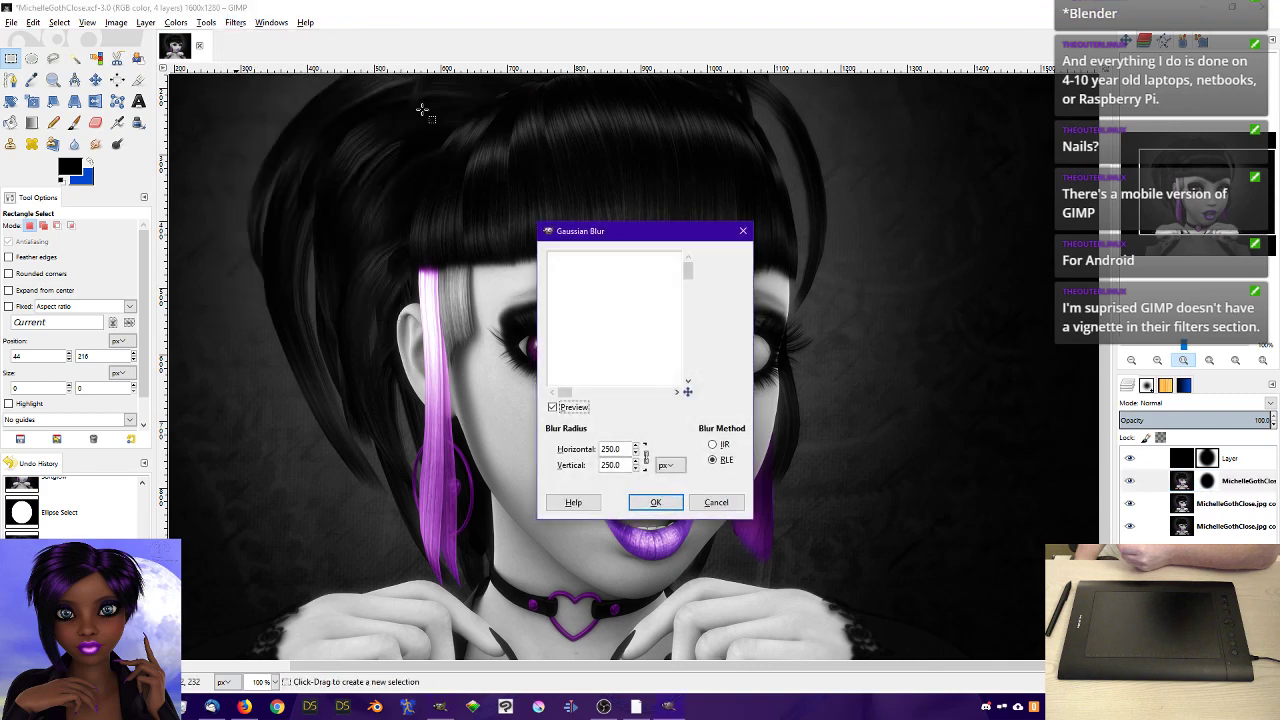
{"action": "left_click", "coordinate": [655, 502]}
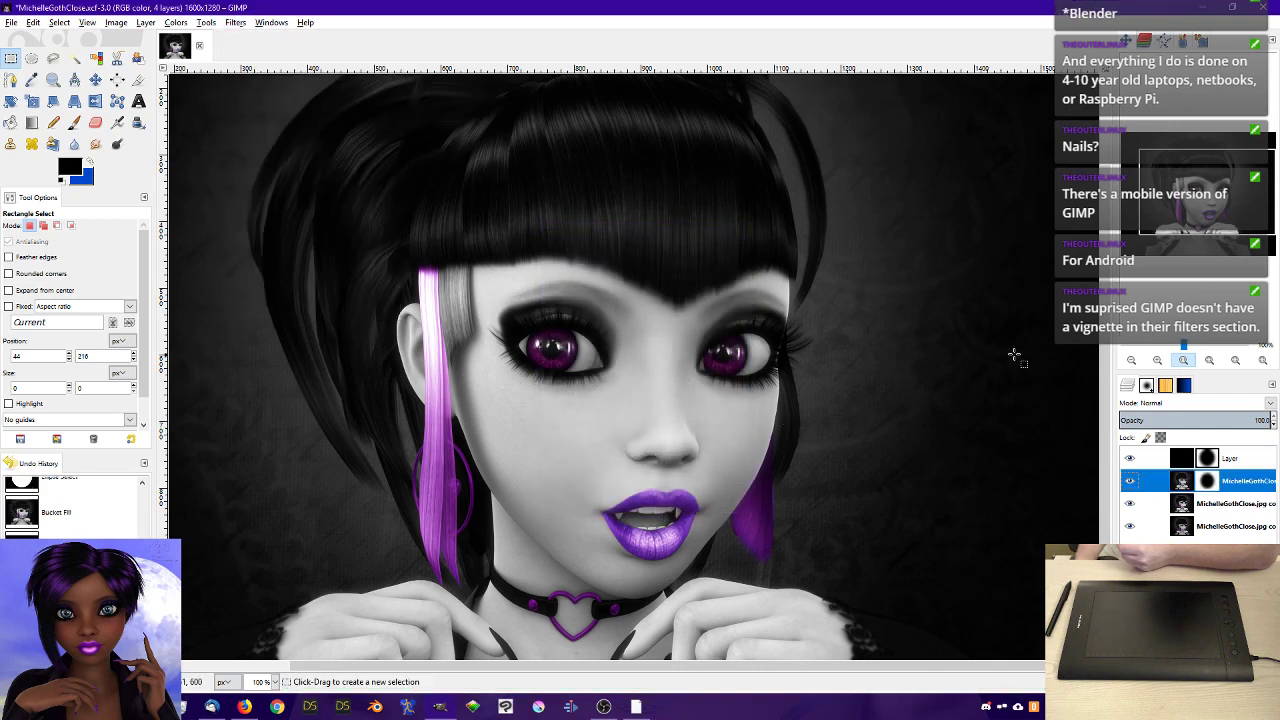
{"action": "left_click_drag", "start_coordinate": [1206, 191], "coordinate": [1200, 197]}
{"action": "left_click", "coordinate": [1131, 360]}
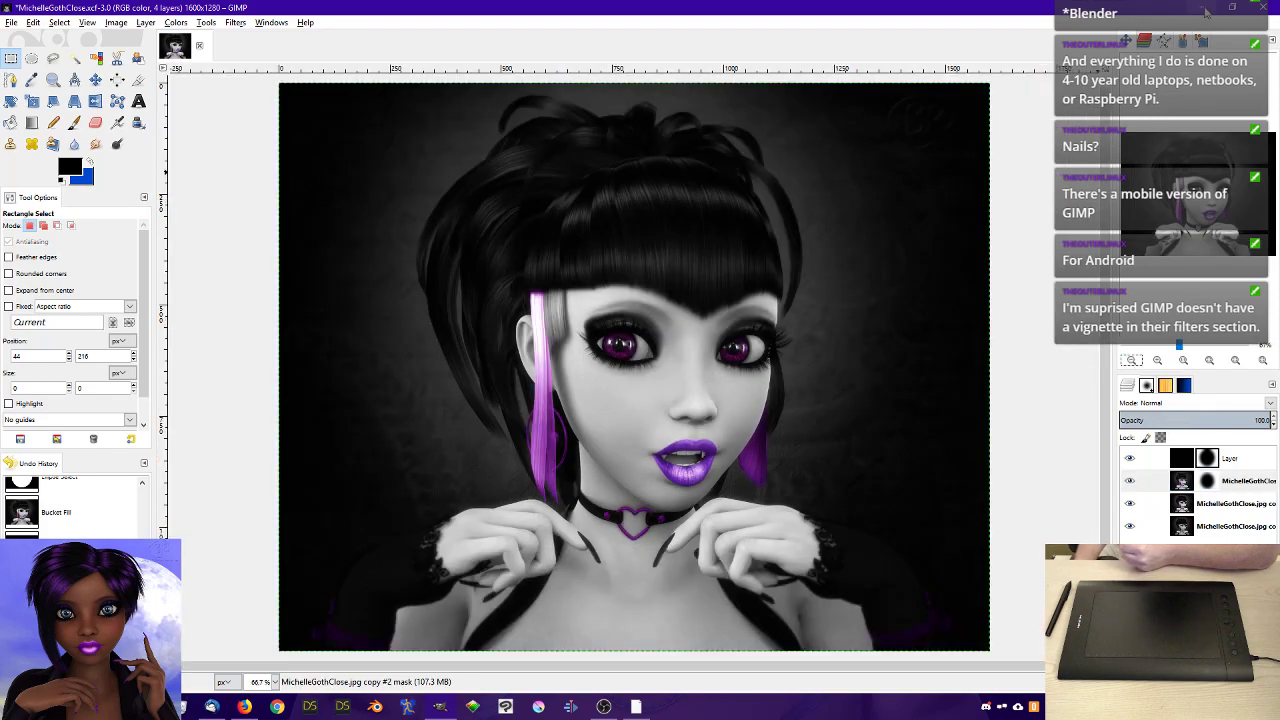
- Open the original MichelleGothClose image from the Reworks folder in IrfanView and compare it with the edited portrait in GIMP
{"action": "left_click", "coordinate": [1206, 10]}
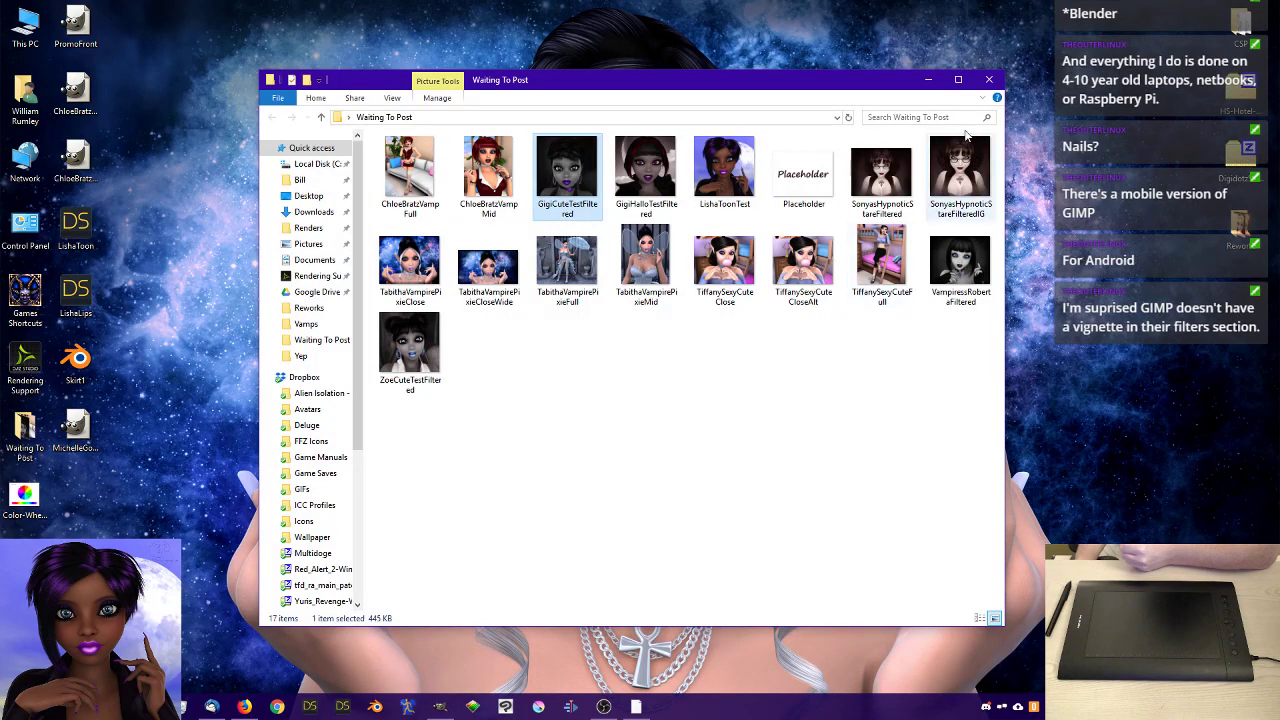
{"action": "left_click", "coordinate": [983, 96]}
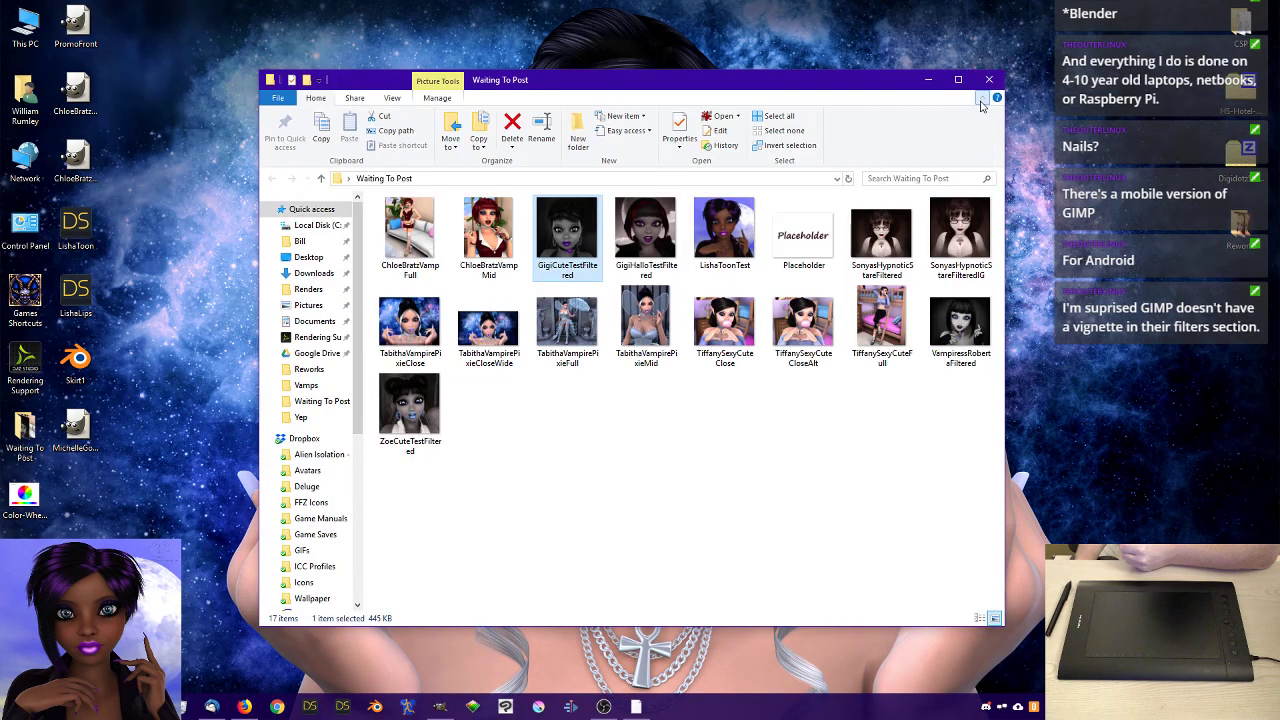
{"action": "left_click", "coordinate": [989, 79]}
{"action": "left_click", "coordinate": [20, 440]}
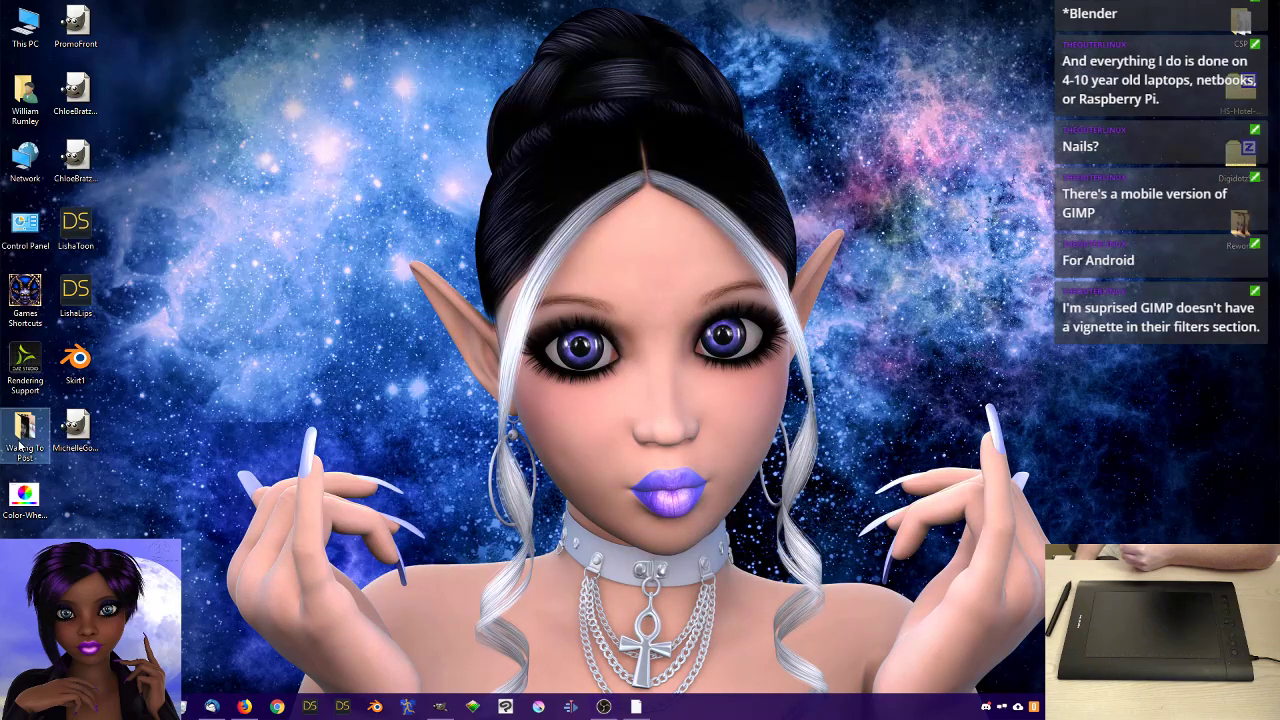
{"action": "double_click", "coordinate": [1240, 228]}
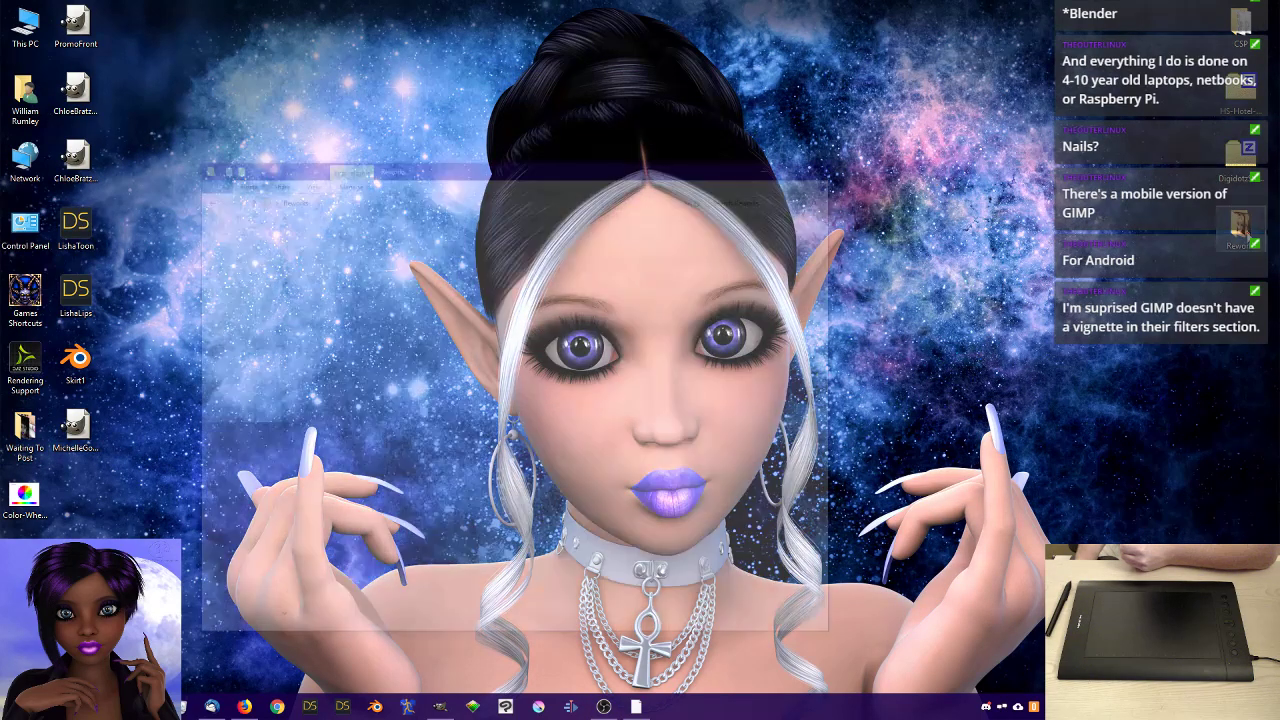
{"action": "double_click", "coordinate": [531, 325]}
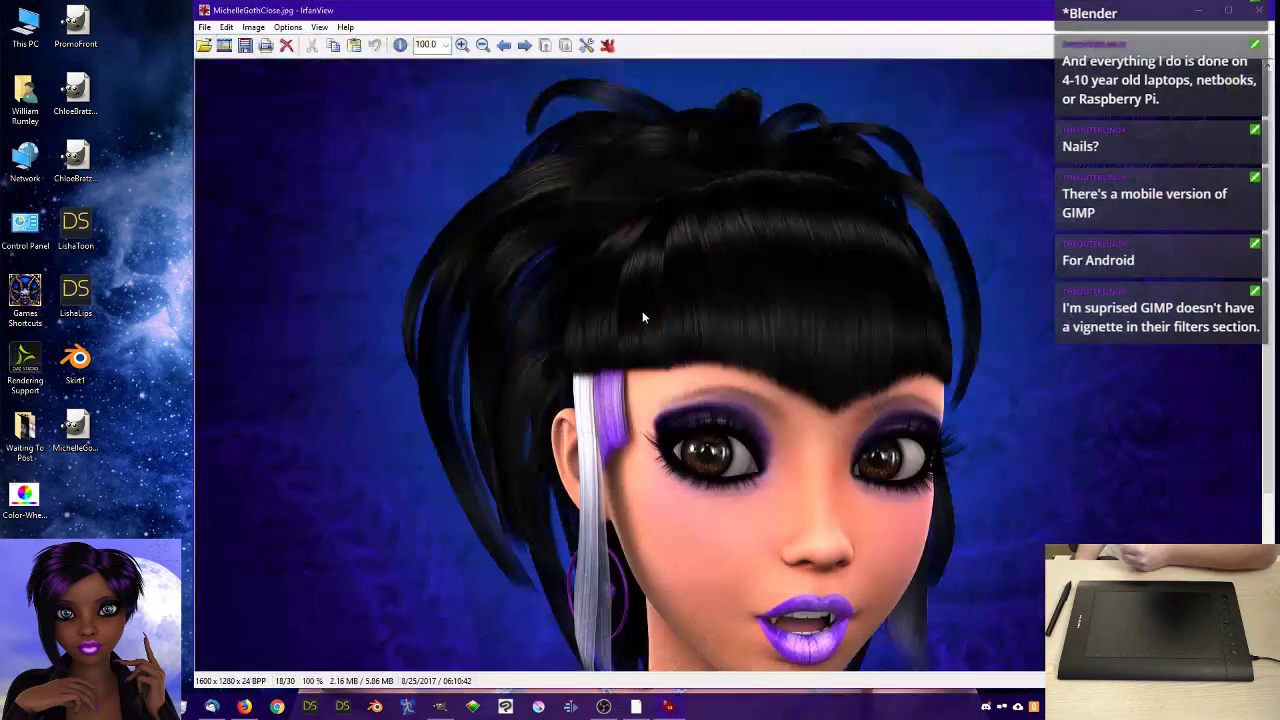
{"action": "key", "text": "Escape"}
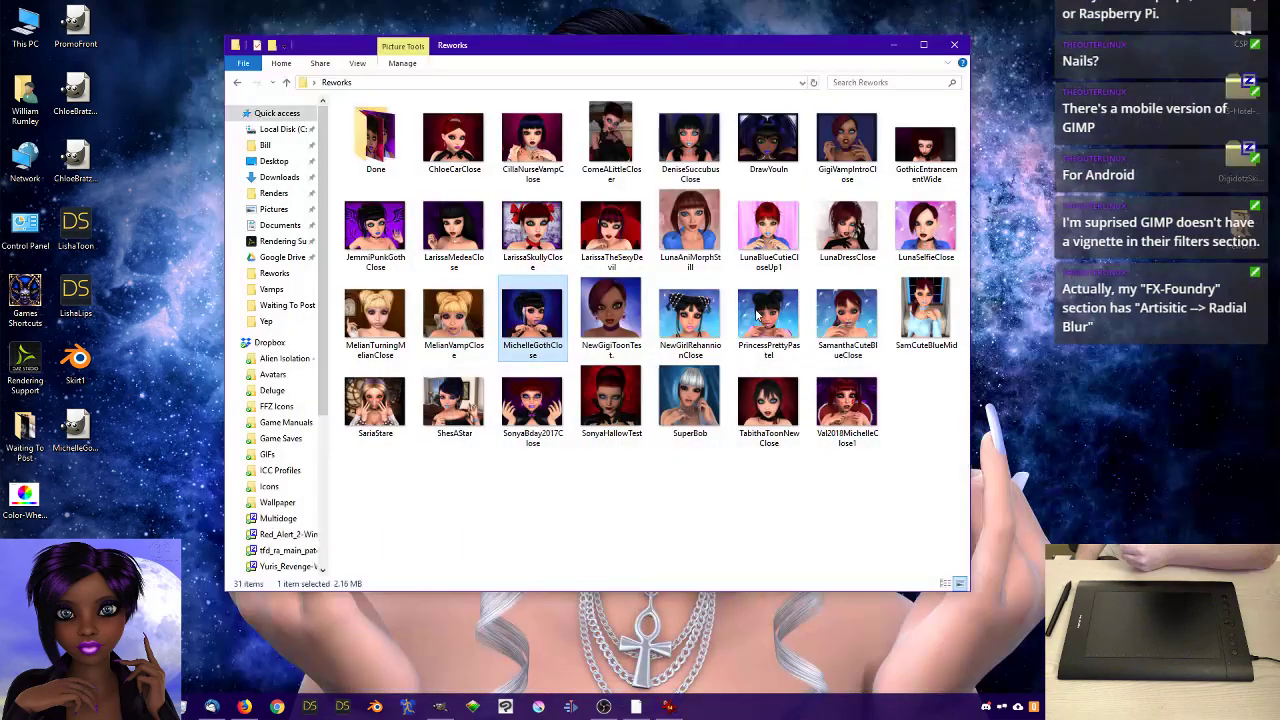
{"action": "left_click", "coordinate": [439, 706]}
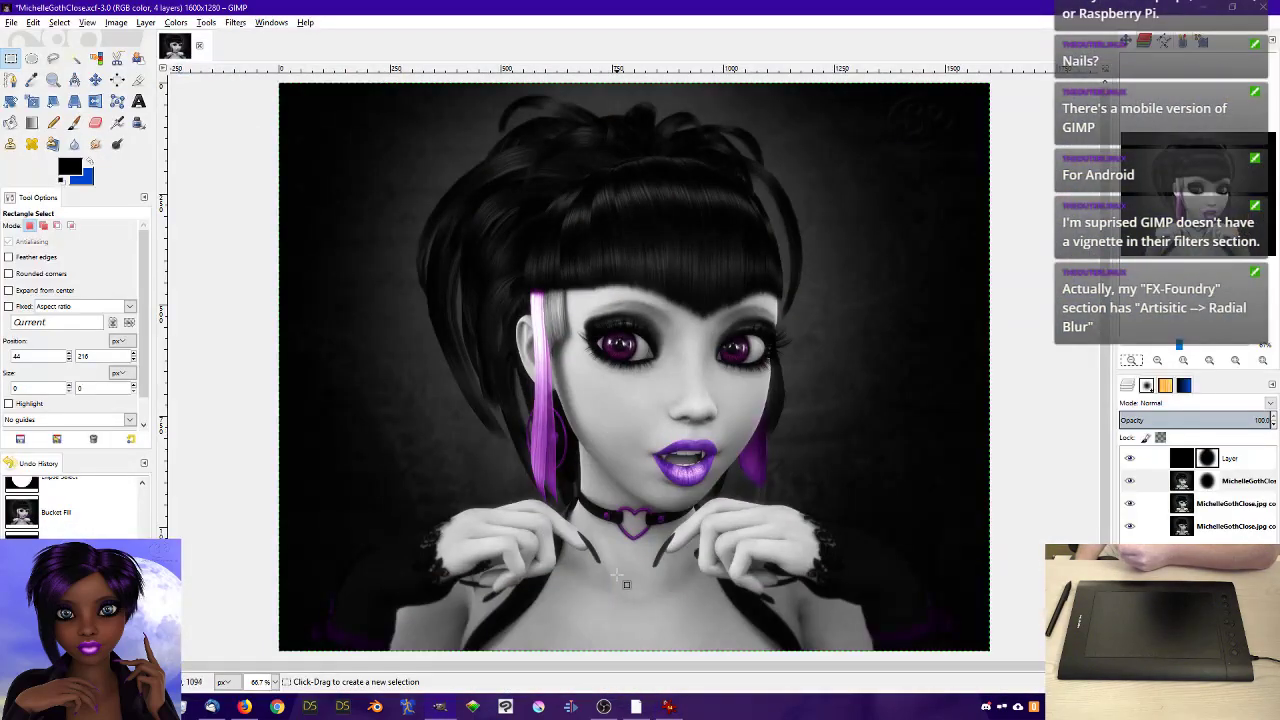
{"action": "left_click", "coordinate": [670, 709]}
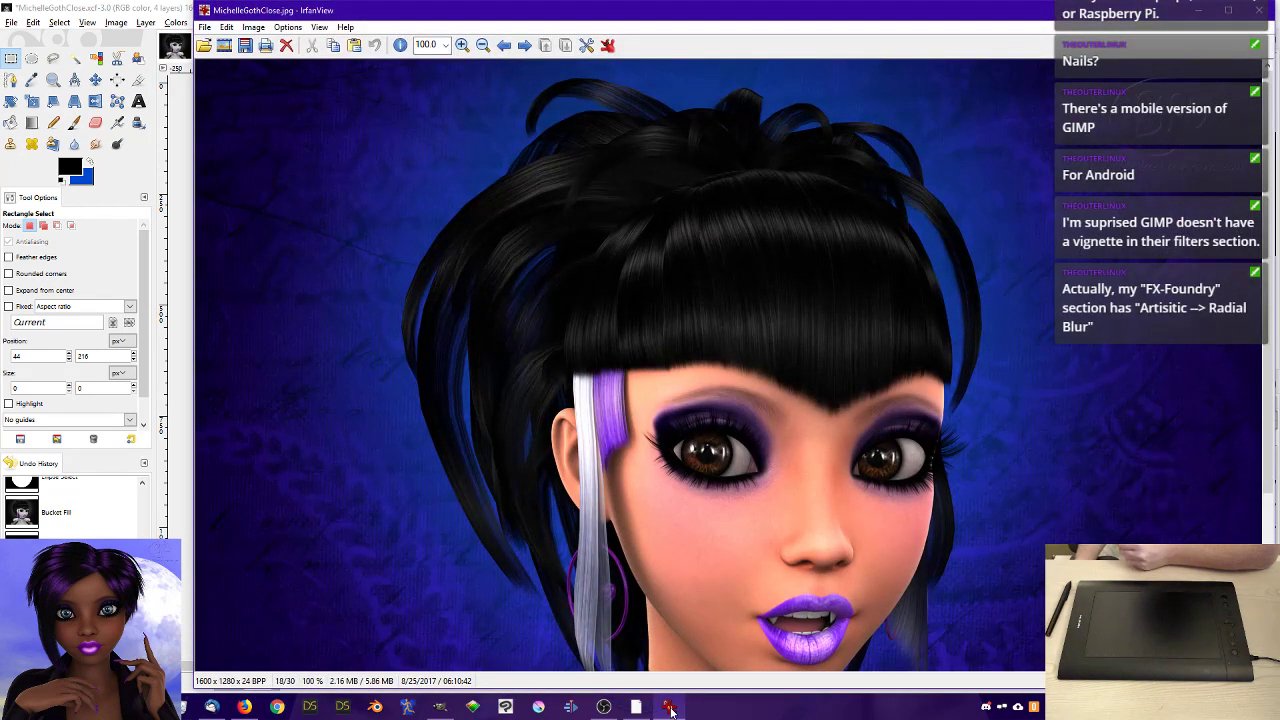
{"action": "left_click", "coordinate": [672, 712]}
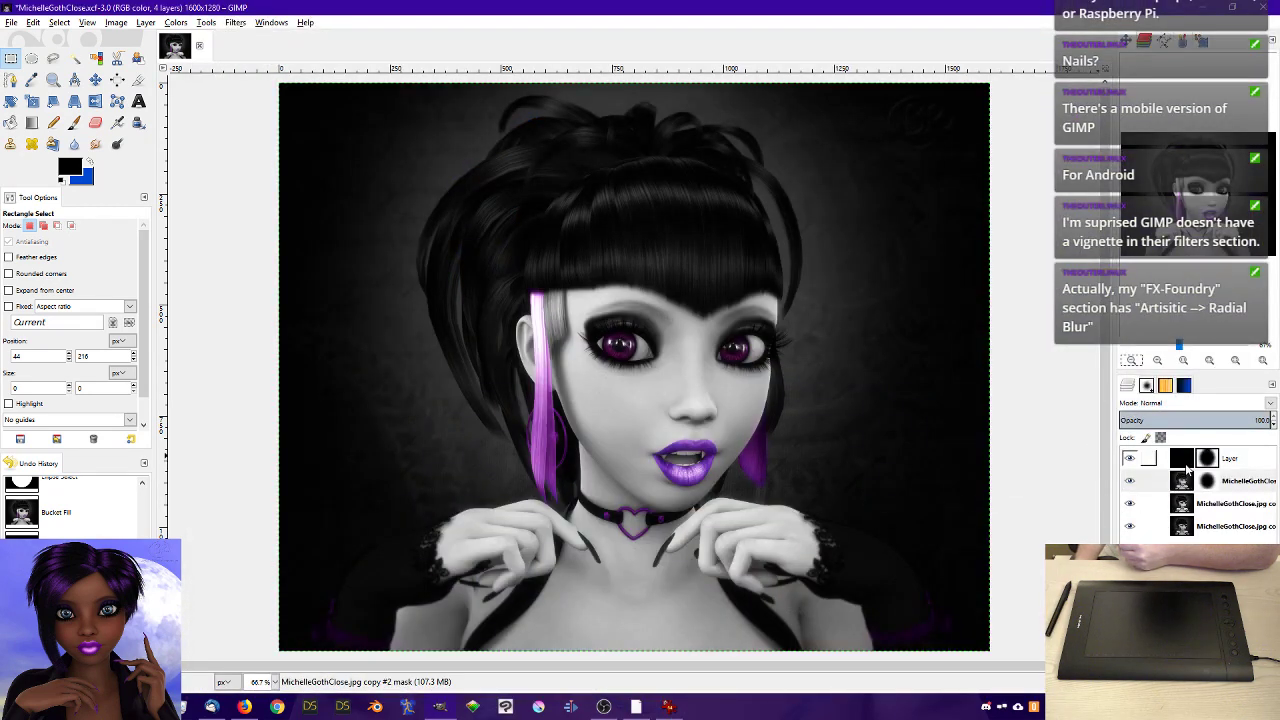
- Delete the bottommost MichelleGothClose.jpg copy layer and flatten the remaining layers into a single one
{"action": "left_click", "coordinate": [1223, 505]}
{"action": "left_click", "coordinate": [1204, 530]}
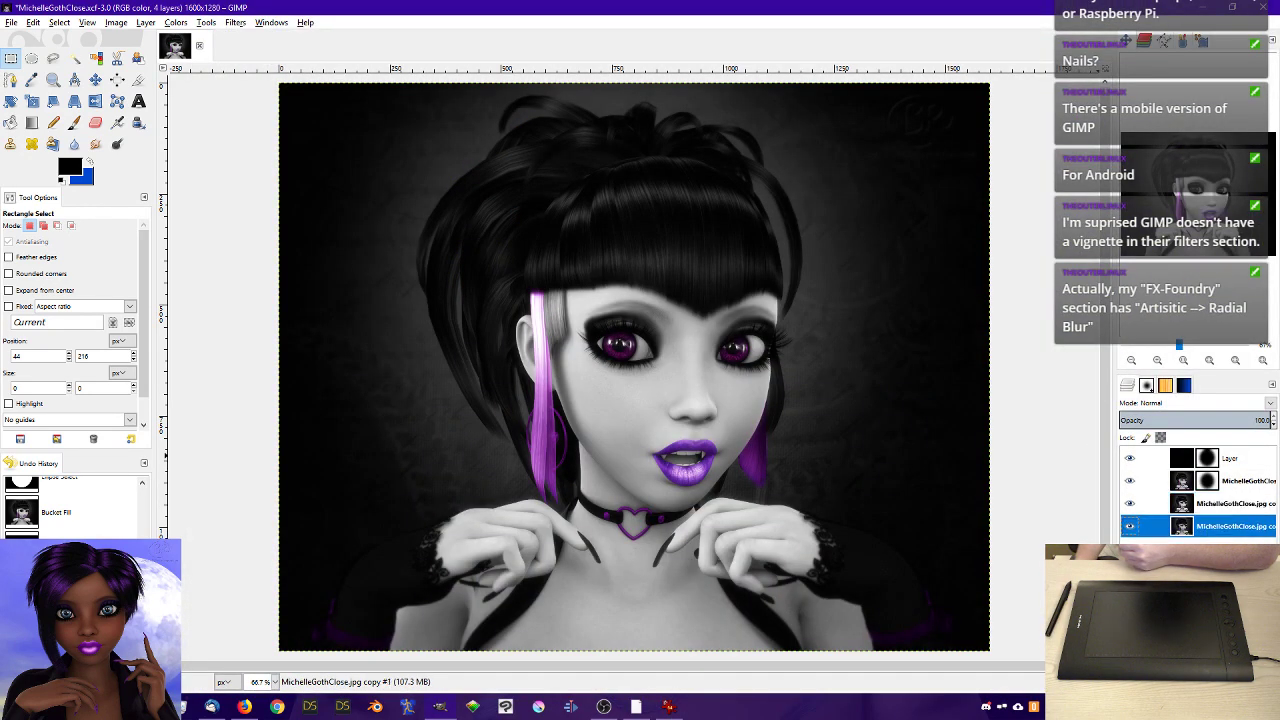
{"action": "key", "text": "ctrl+z"}
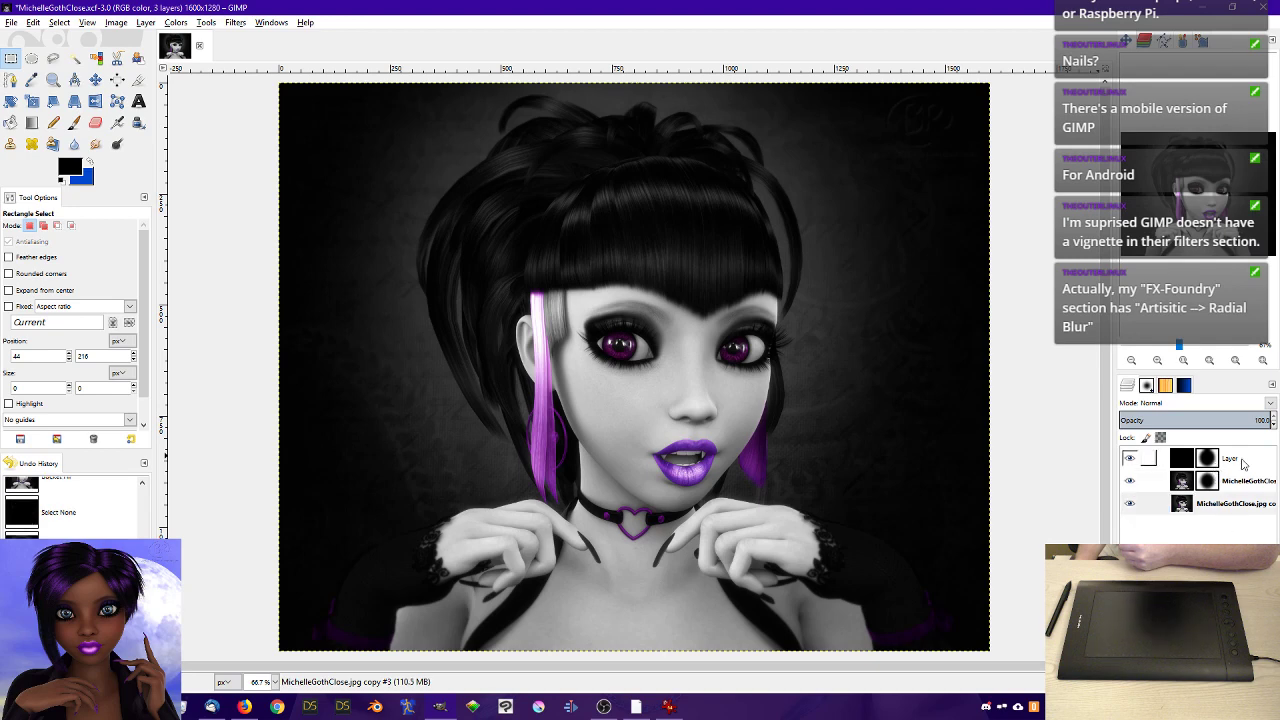
{"action": "left_click", "coordinate": [1240, 462]}
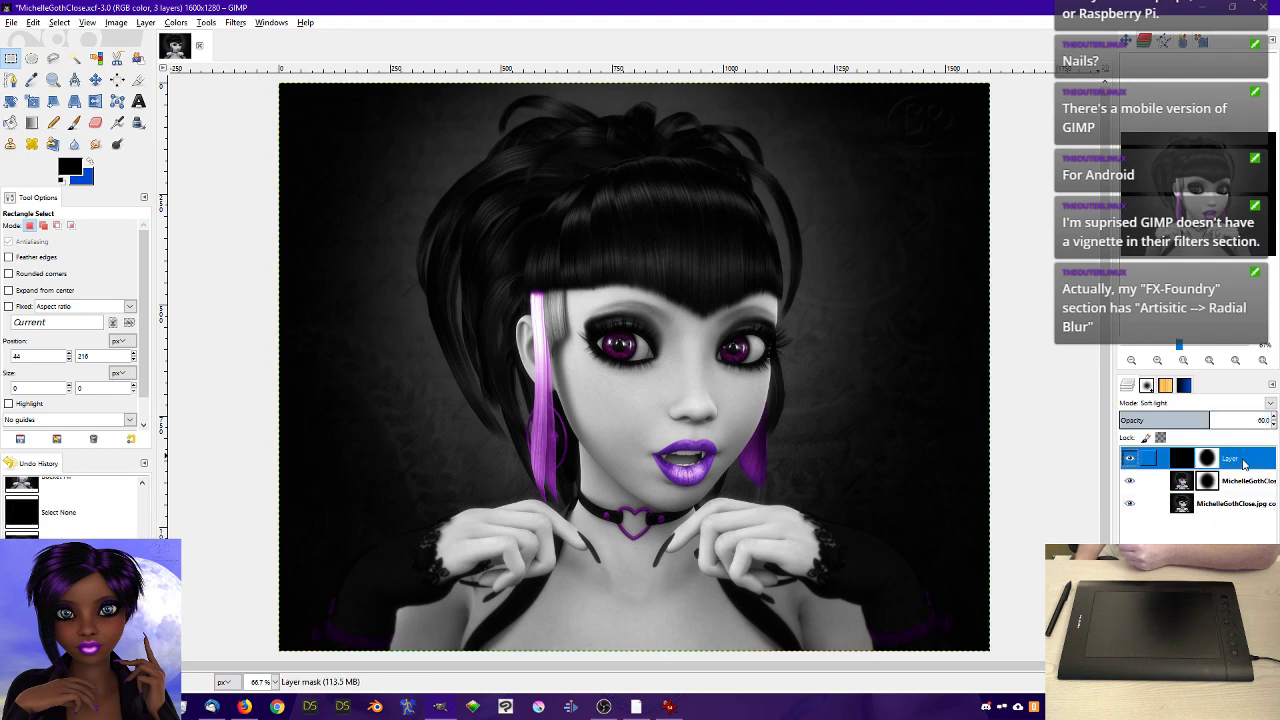
{"action": "right_click", "coordinate": [1243, 464]}
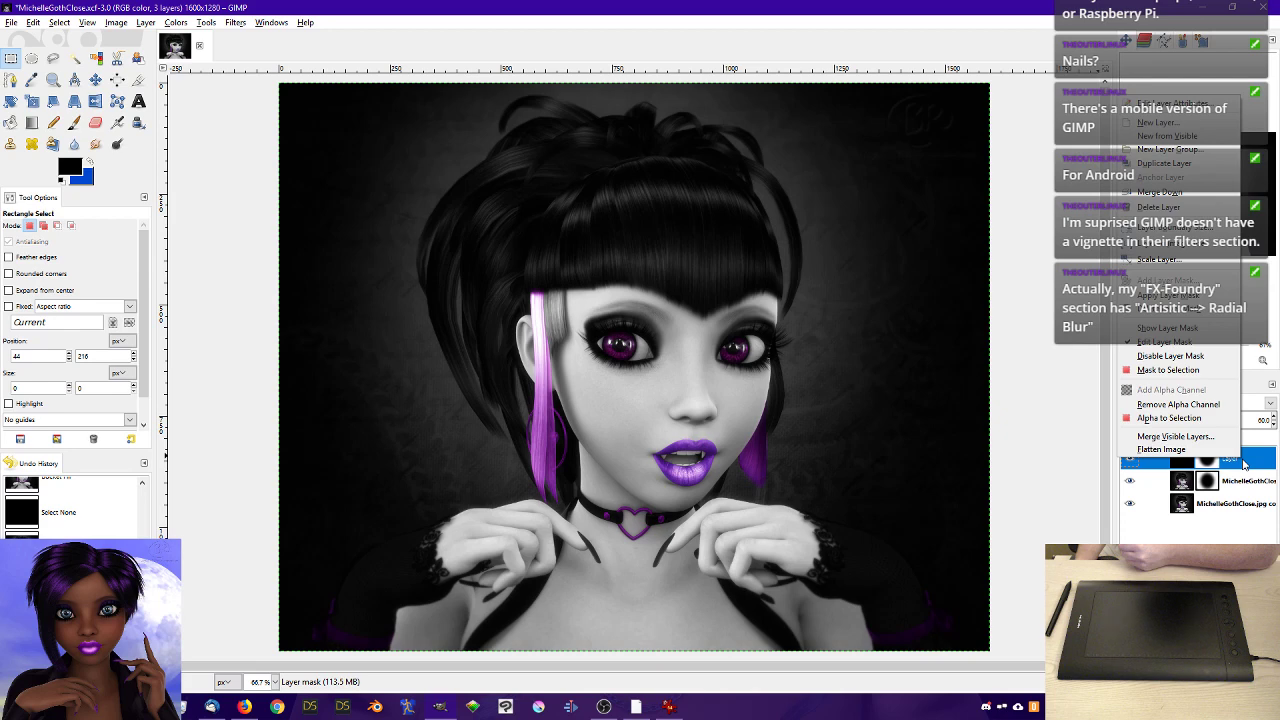
{"action": "left_click", "coordinate": [1165, 449]}
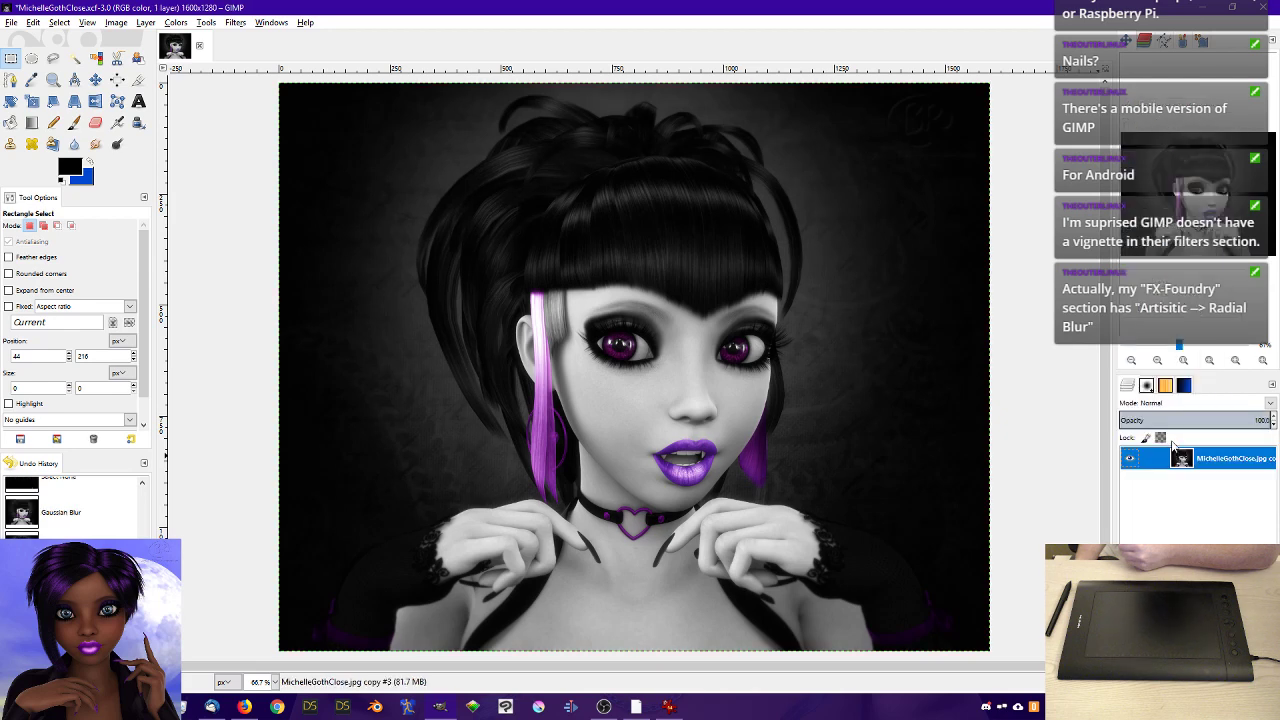
- Add ArtSig.png as a new layer over the portrait and apply a Linear Bump Map to it, using the signature itself as the map
{"action": "left_click", "coordinate": [1208, 9]}
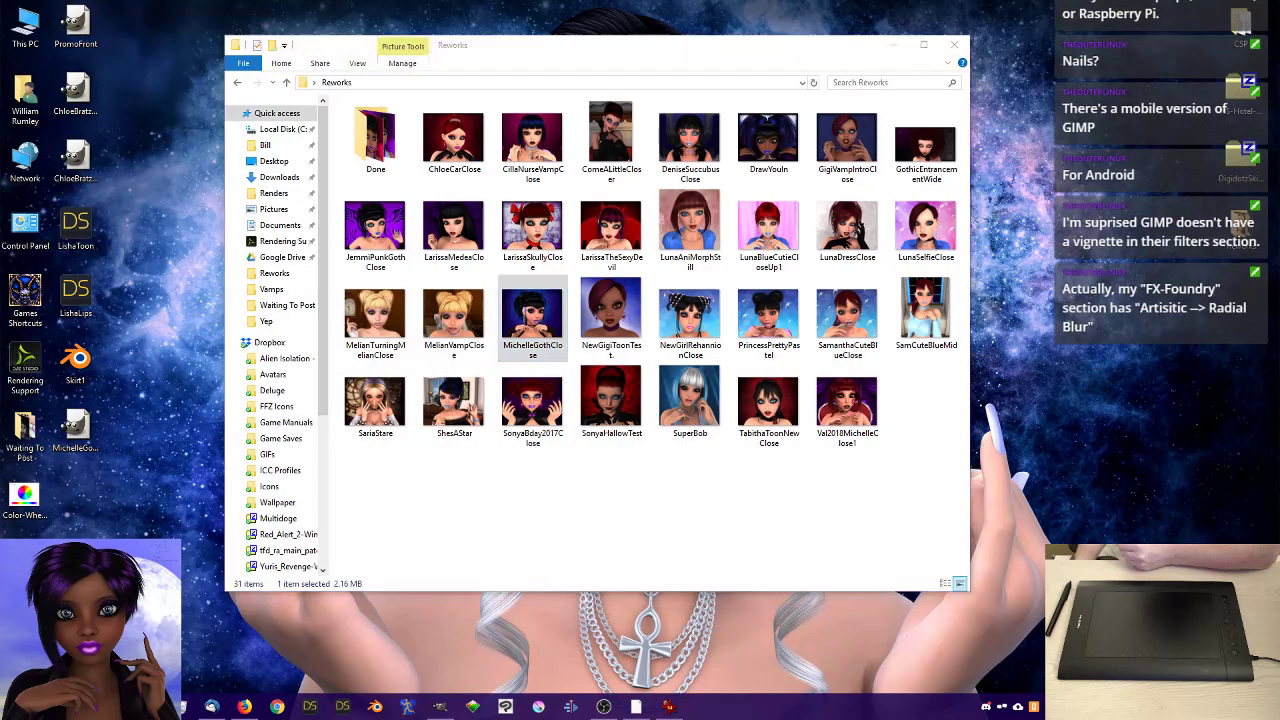
{"action": "left_click", "coordinate": [439, 706]}
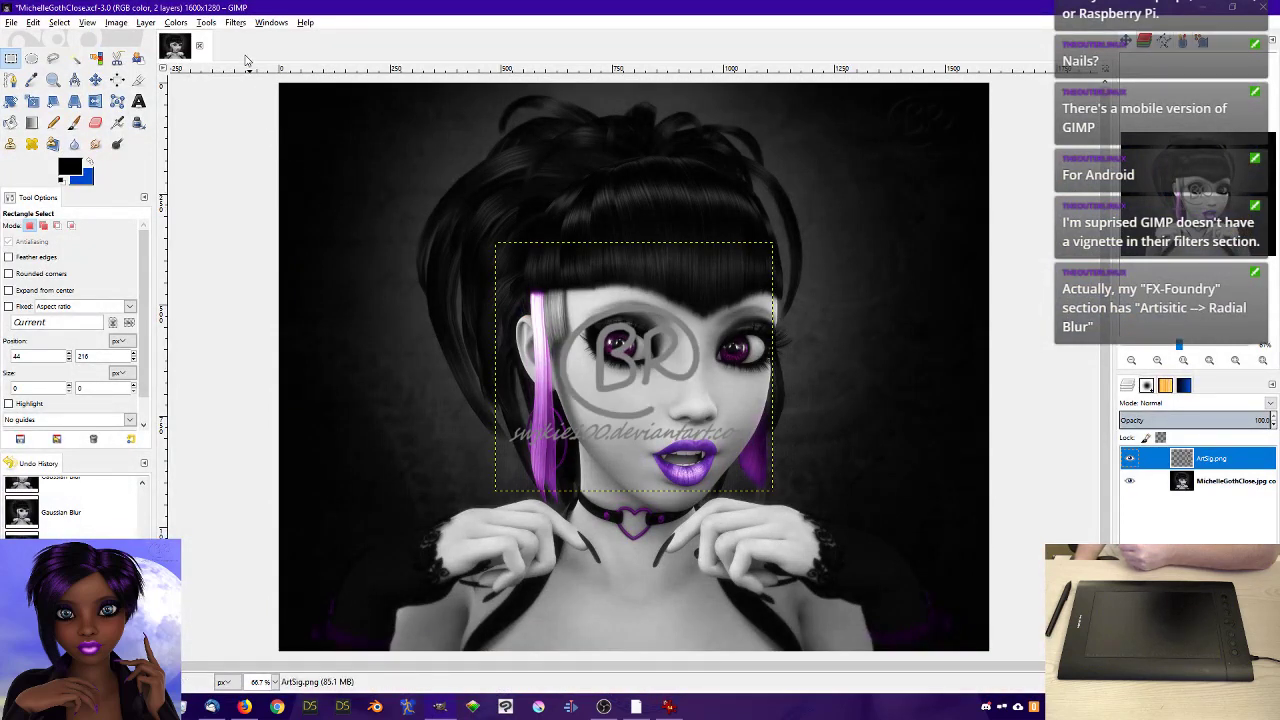
{"action": "left_click", "coordinate": [207, 23]}
{"action": "mouse_move", "coordinate": [235, 23]}
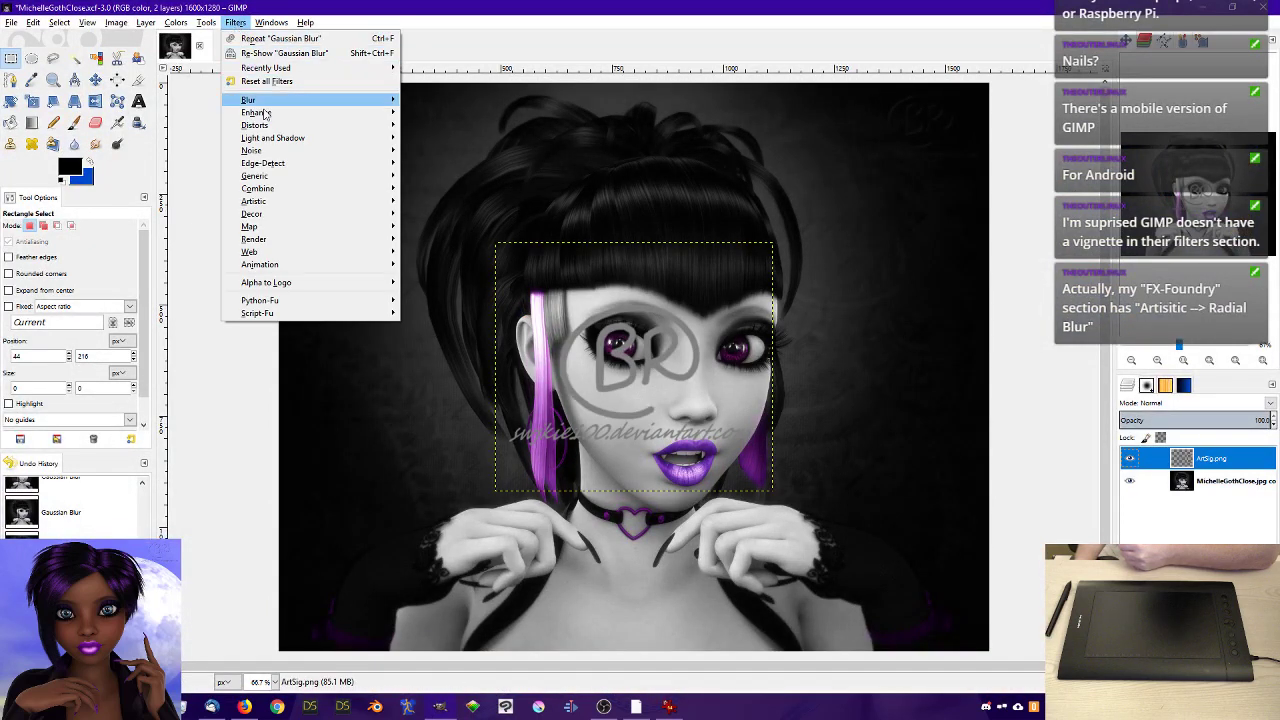
{"action": "mouse_move", "coordinate": [272, 227]}
{"action": "left_click", "coordinate": [436, 227]}
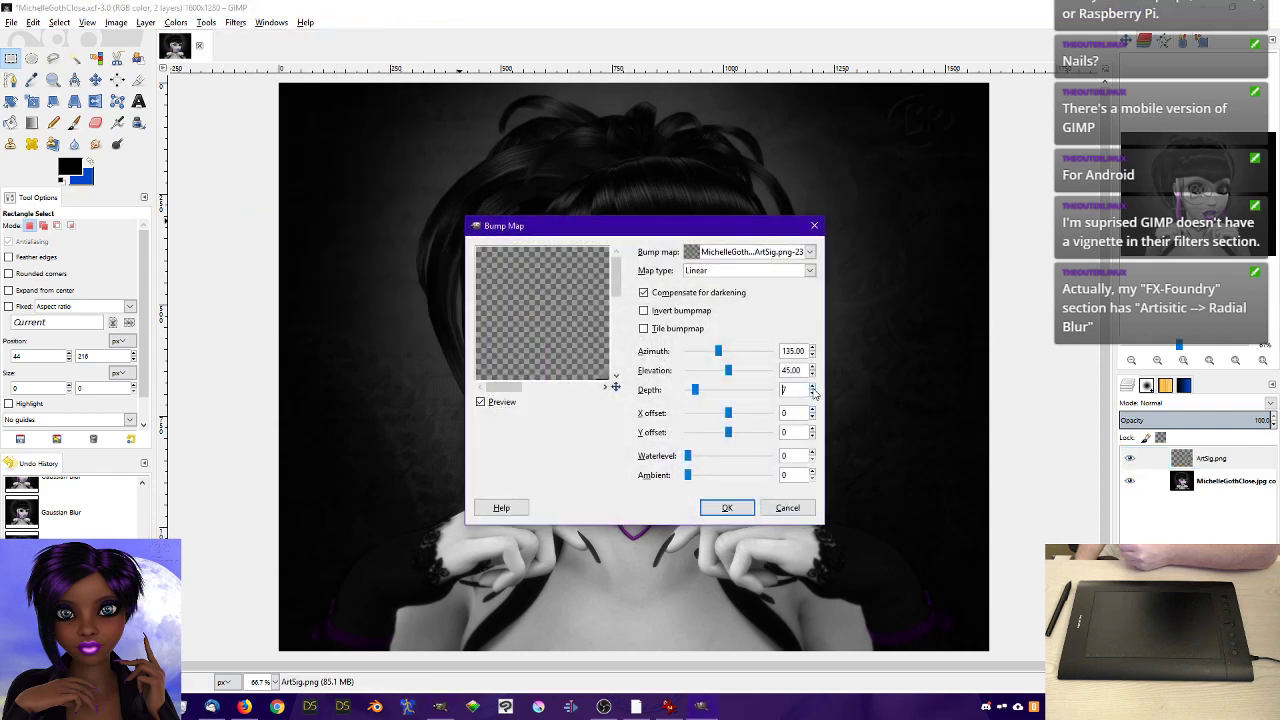
{"action": "left_click", "coordinate": [652, 312]}
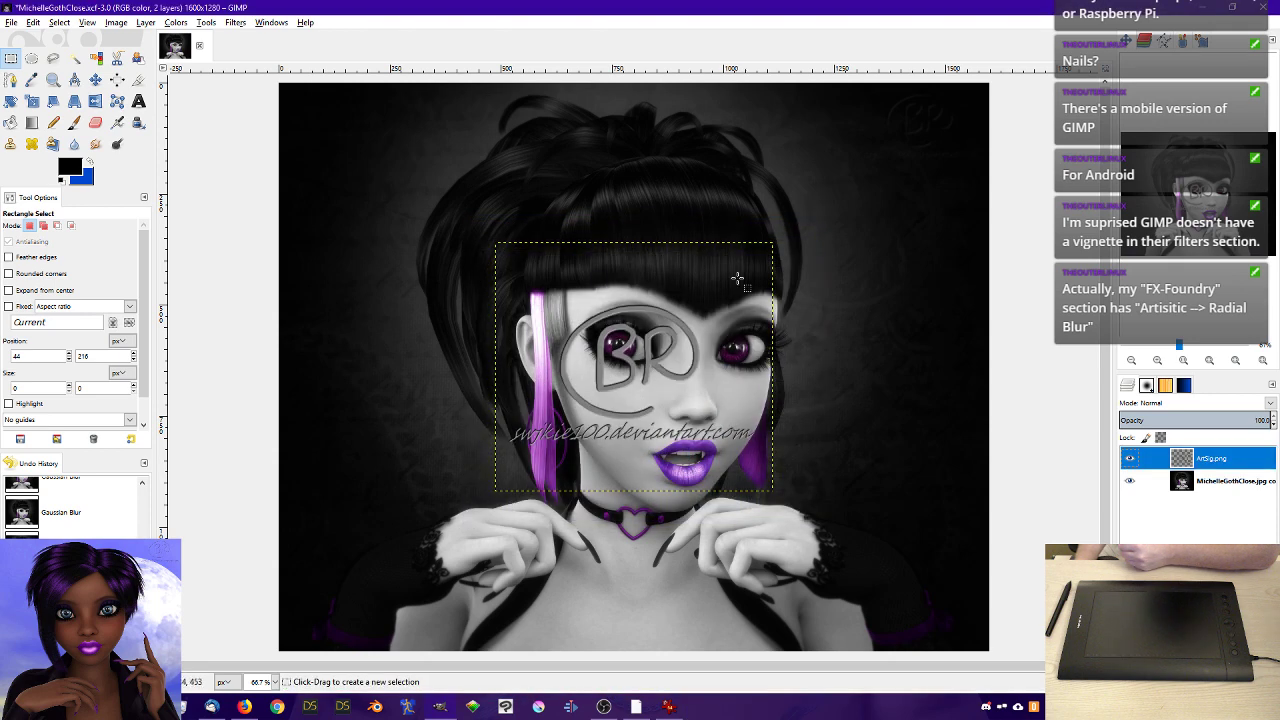
{"action": "left_click", "coordinate": [234, 22]}
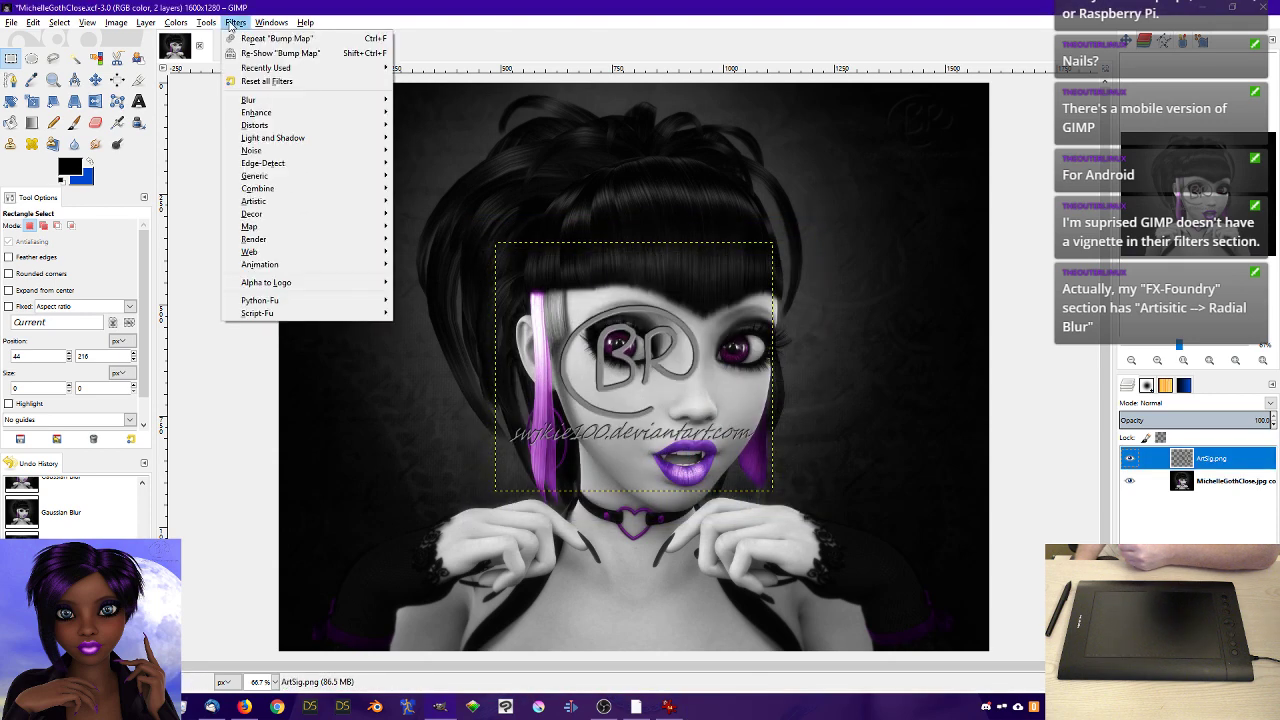
{"action": "mouse_move", "coordinate": [261, 103]}
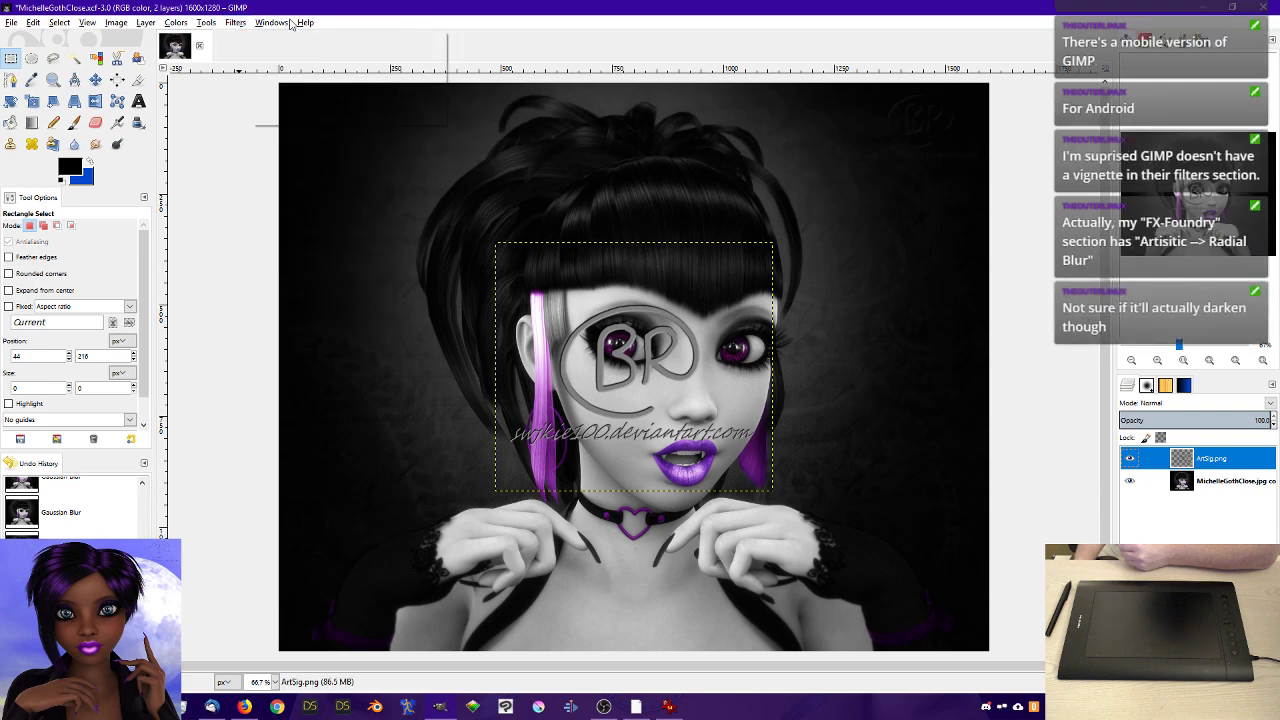
{"action": "left_click", "coordinate": [306, 4]}
- Scale the ArtSig.png layer to 300 × 269 px with its aspect ratio kept
{"action": "left_click", "coordinate": [33, 102]}
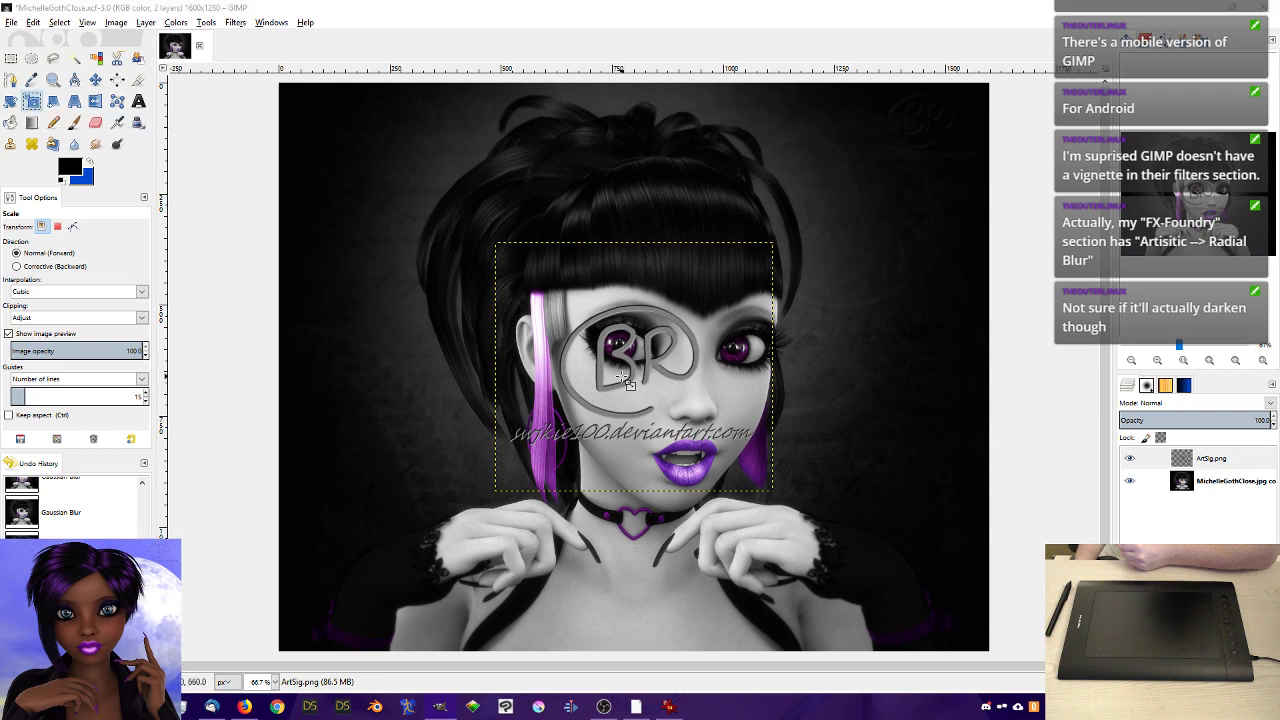
{"action": "left_click", "coordinate": [325, 201]}
{"action": "left_click", "coordinate": [293, 145]}
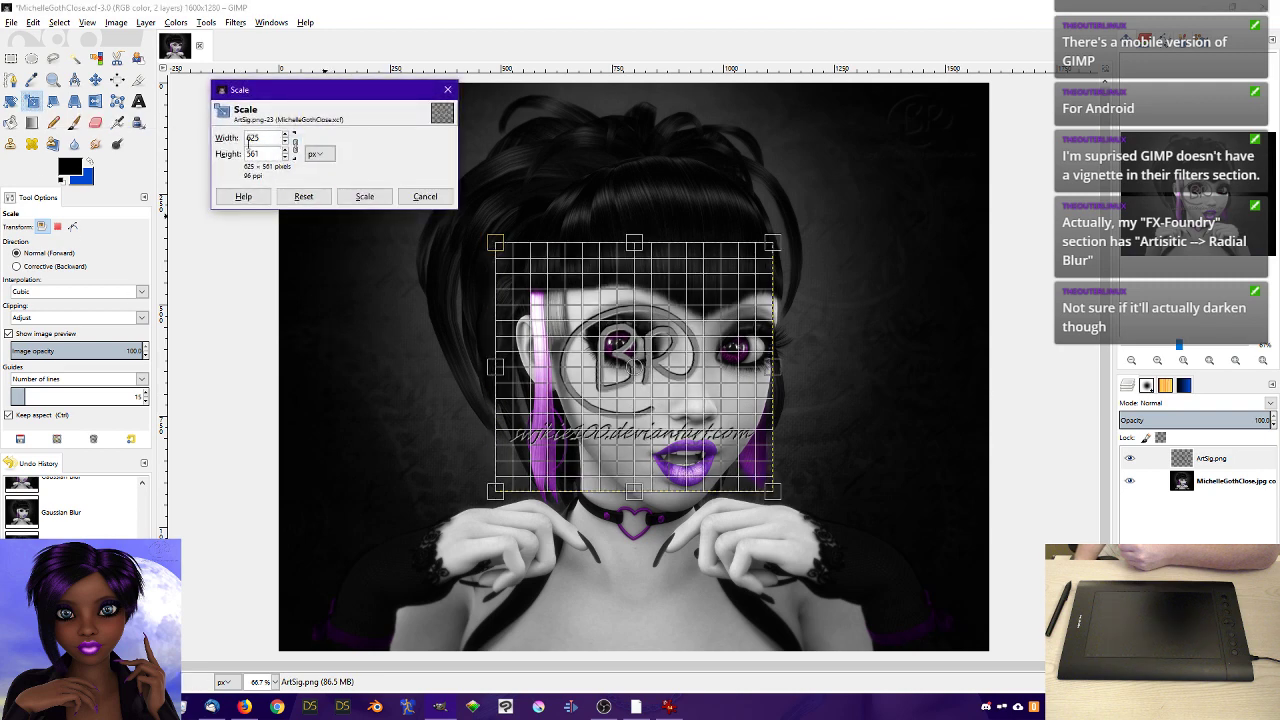
{"action": "type", "text": "300"}
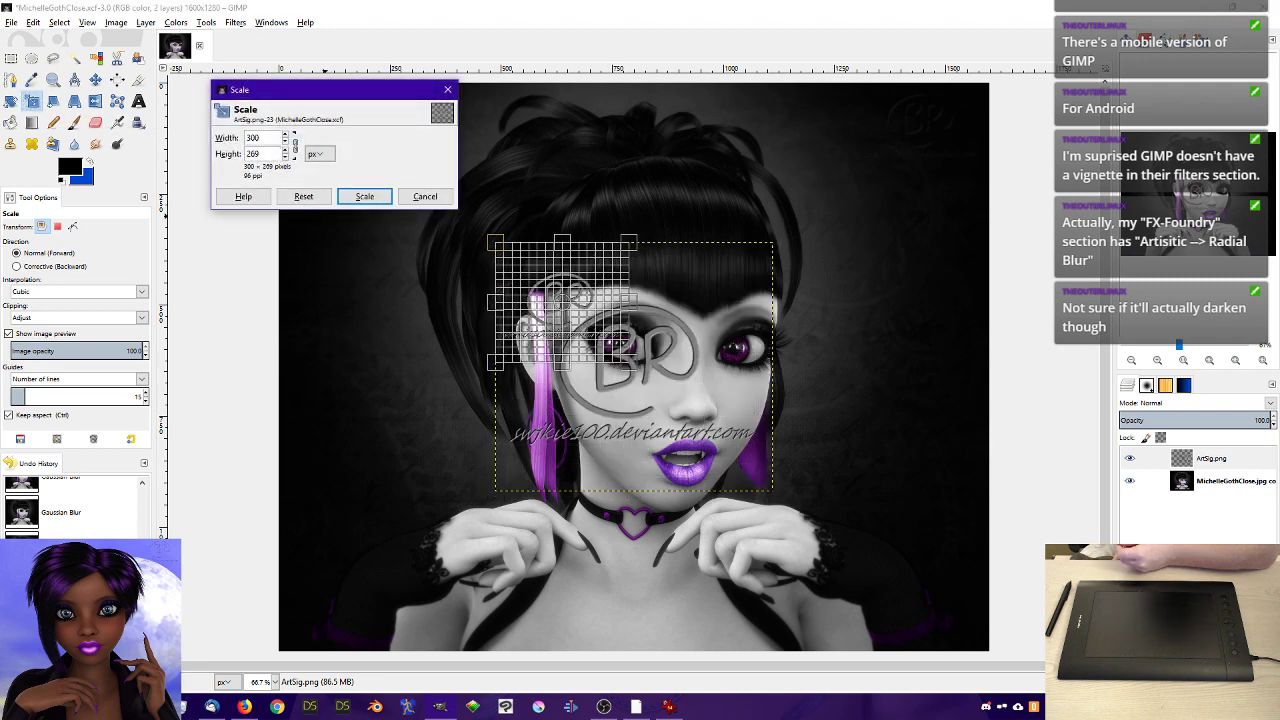
{"action": "left_click", "coordinate": [340, 199]}
- Move the signature layer into the dark background at the portrait's upper right, just left of the faint existing signature
{"action": "key", "text": "m"}
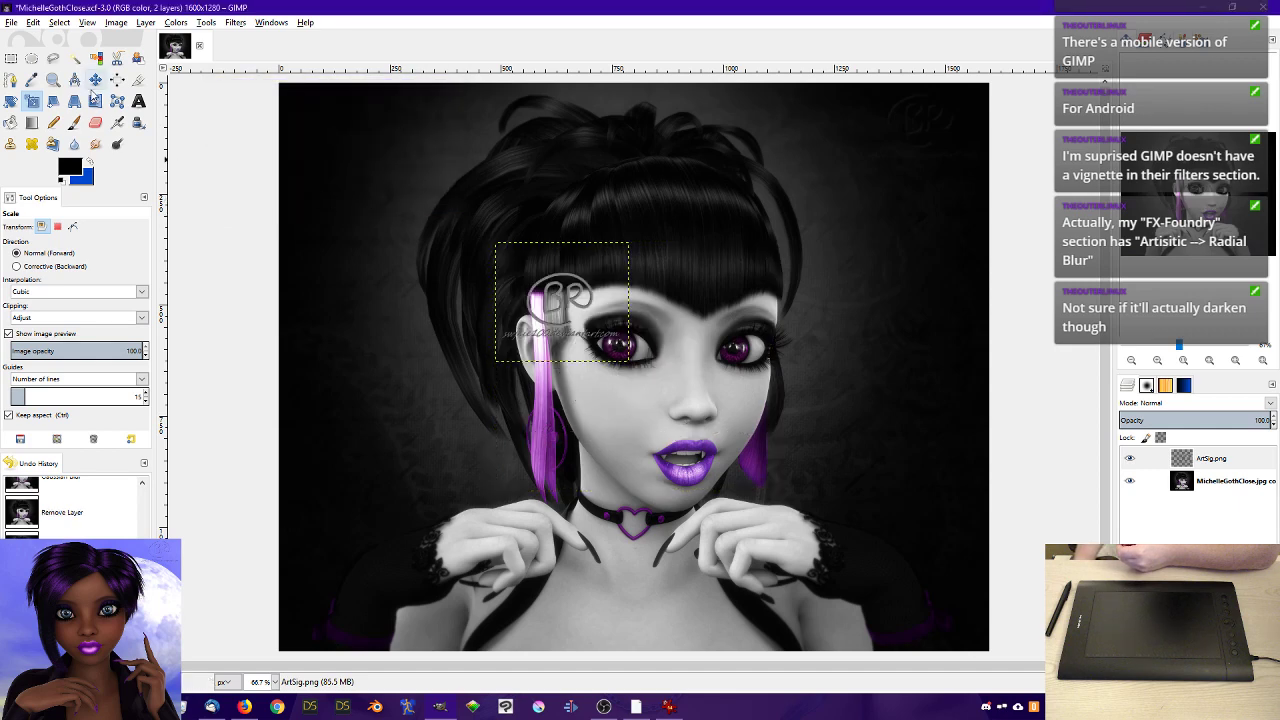
{"action": "left_click", "coordinate": [565, 300]}
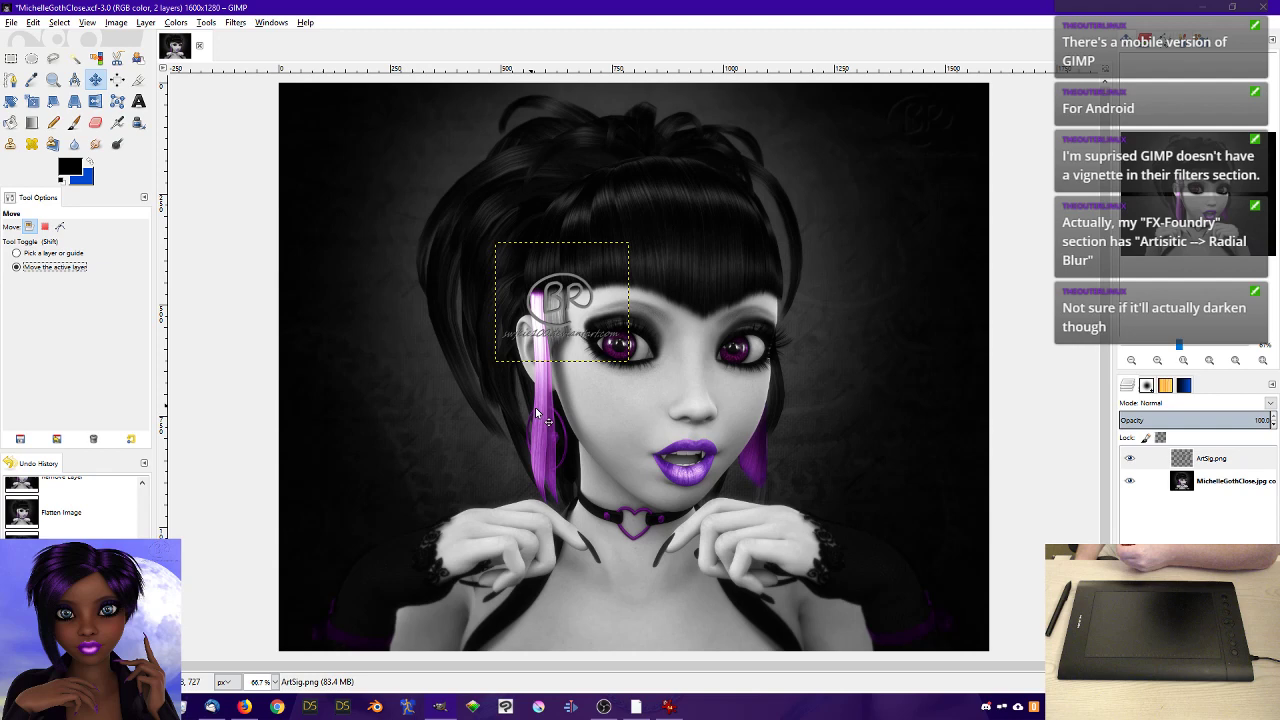
{"action": "left_click_drag", "start_coordinate": [572, 309], "coordinate": [838, 124]}
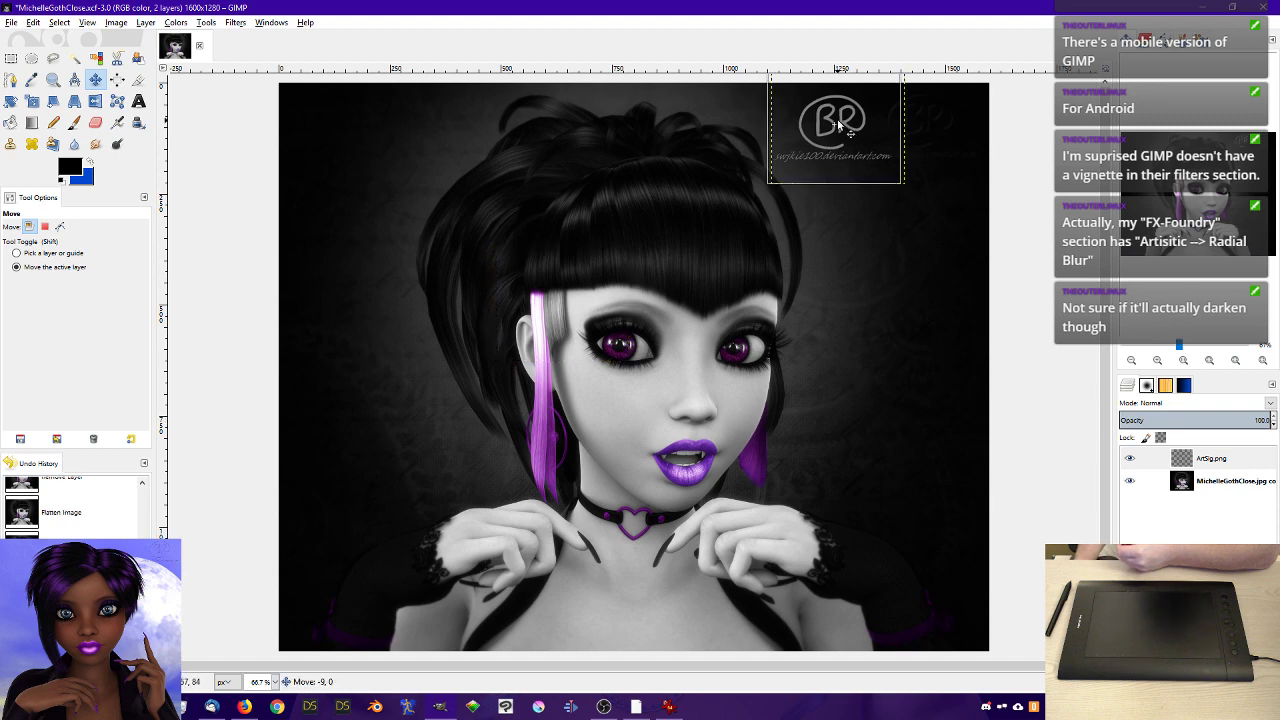
{"action": "left_click_drag", "start_coordinate": [838, 124], "coordinate": [836, 123]}
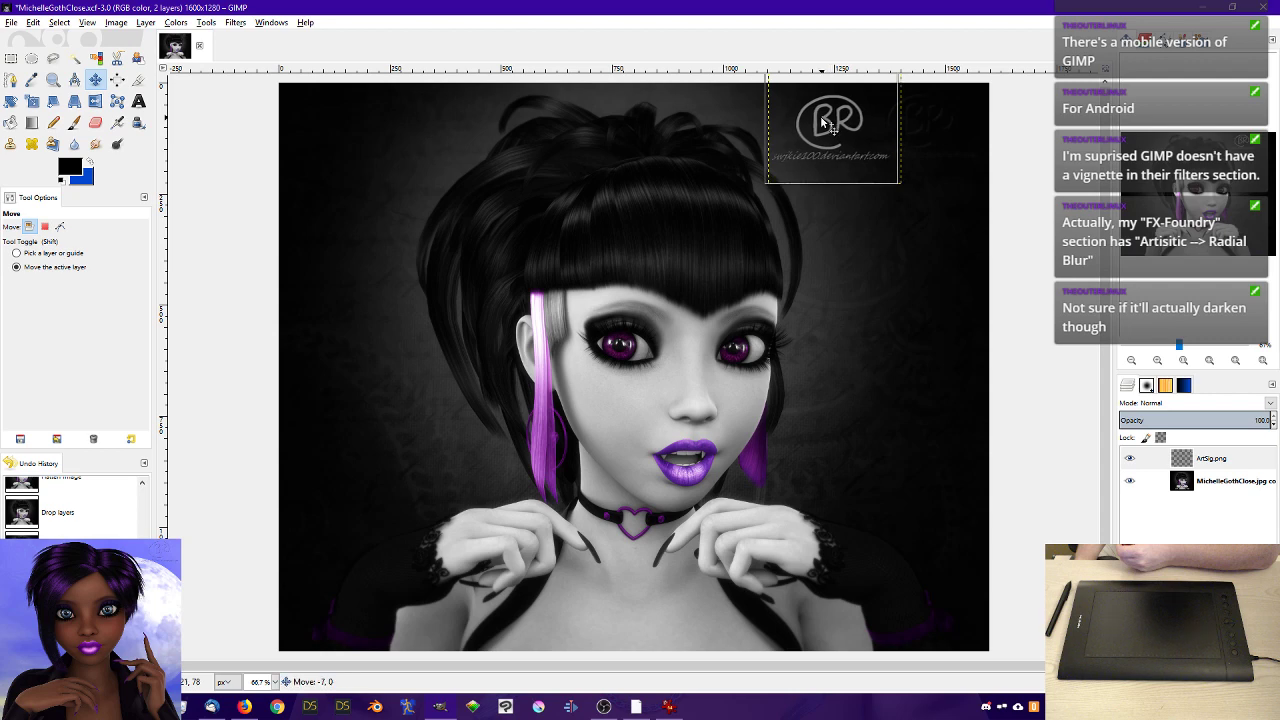
{"action": "left_click_drag", "start_coordinate": [826, 122], "coordinate": [822, 122]}
- Try the Soft light blend mode on the ArtSig.png signature layer, settle on Hard light, and view the image at 100%
{"action": "left_click", "coordinate": [1271, 404]}
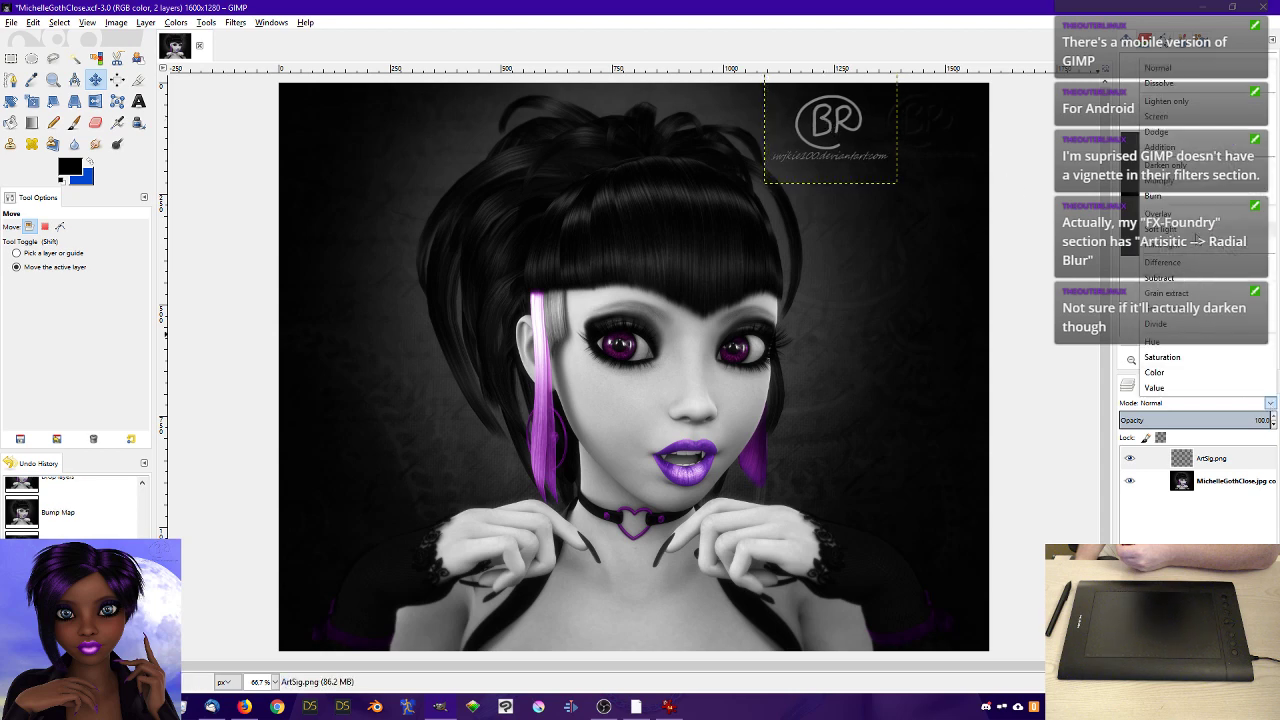
{"action": "left_click", "coordinate": [1196, 232]}
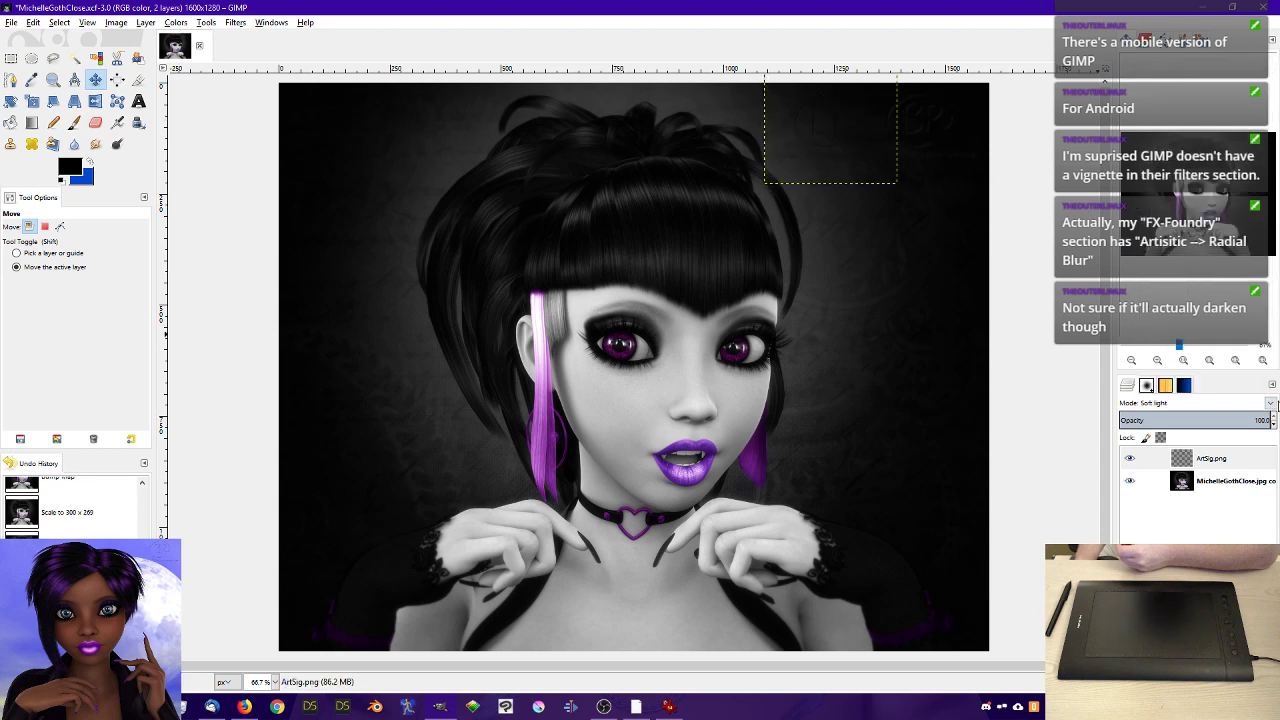
{"action": "left_click", "coordinate": [1271, 404]}
{"action": "left_click", "coordinate": [1196, 249]}
{"action": "left_click", "coordinate": [1185, 361]}
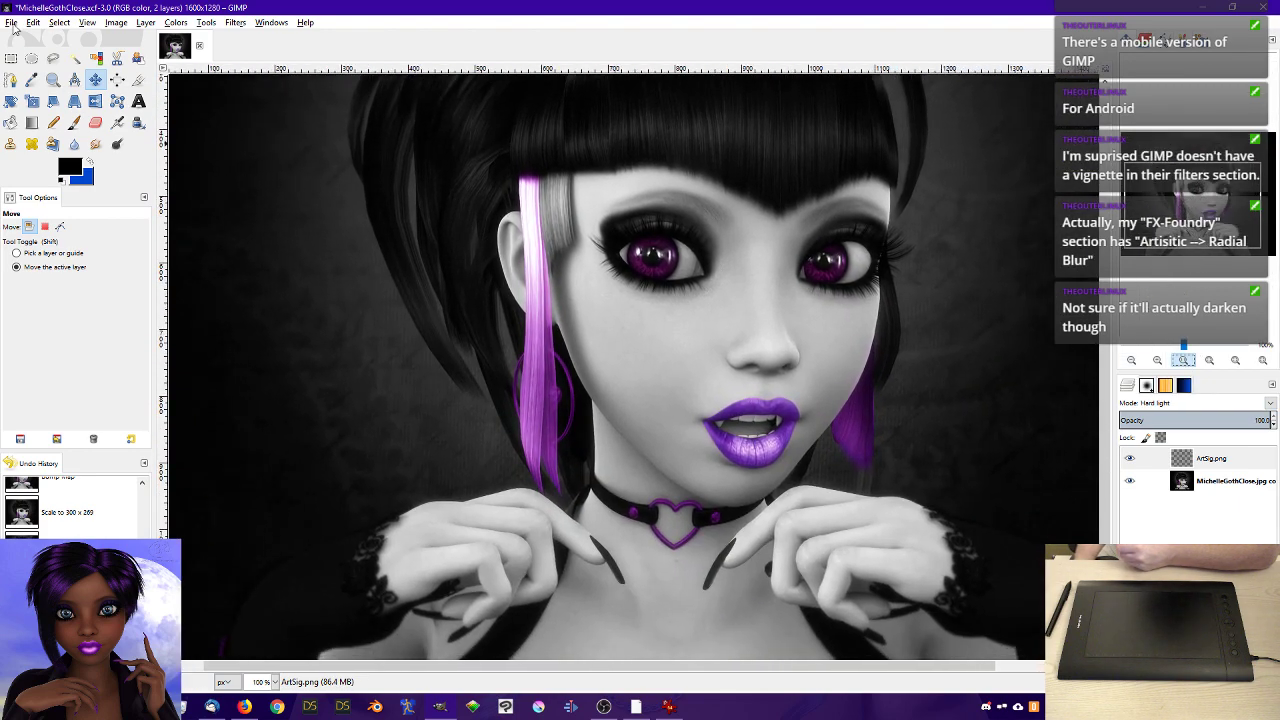
- Export the finished portrait to the Desktop as the JPEG file MichelleGothClose.jpg at quality 100
{"action": "left_click", "coordinate": [11, 22]}
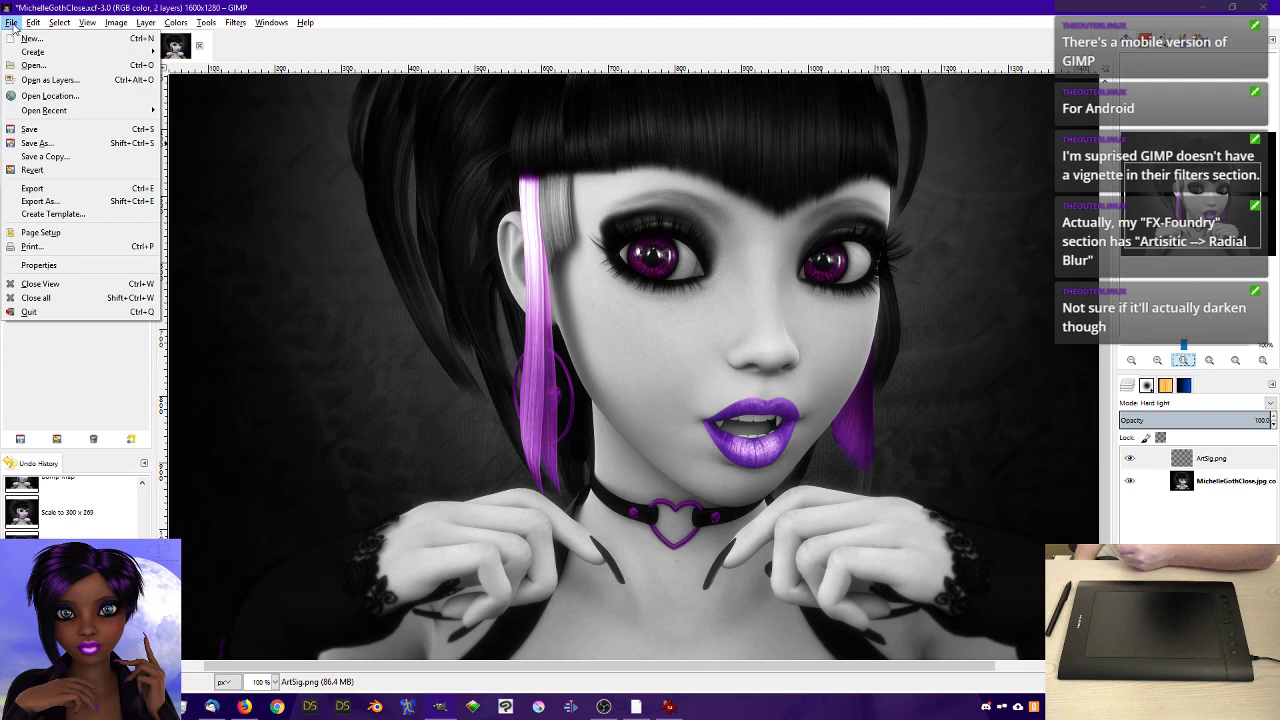
{"action": "left_click", "coordinate": [44, 207]}
{"action": "left_click", "coordinate": [176, 44]}
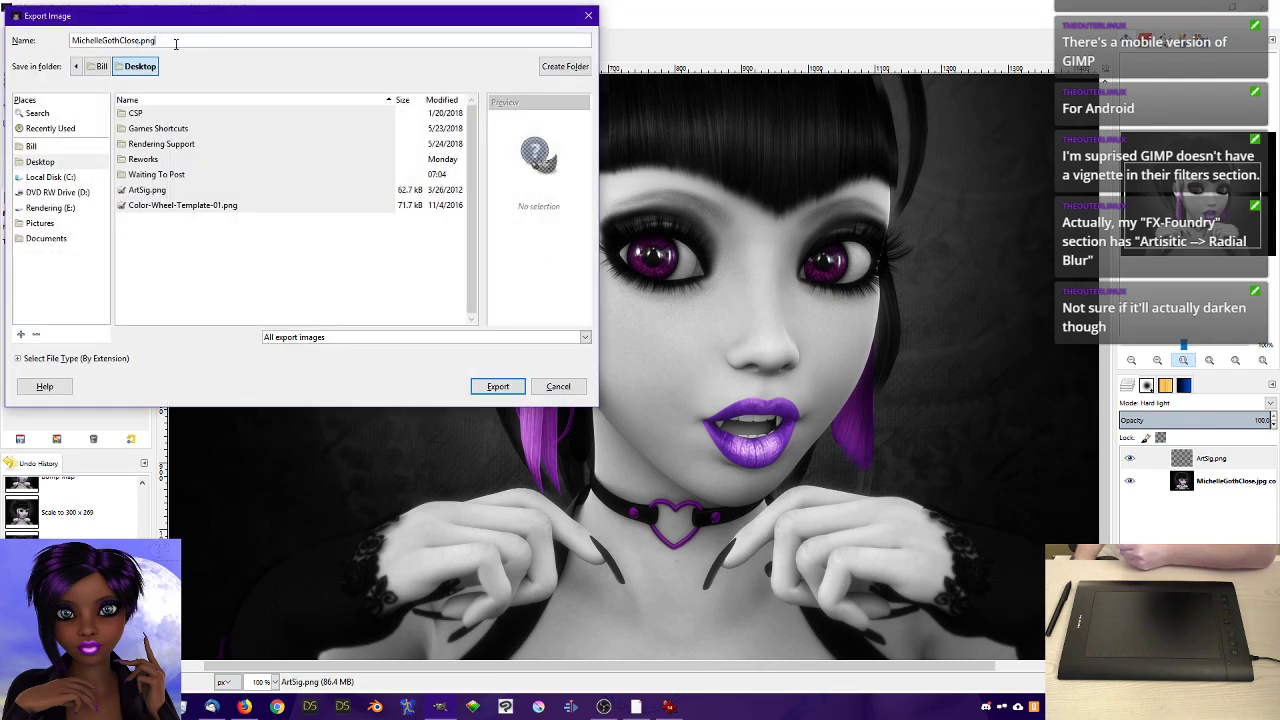
{"action": "key", "text": "BackSpace"}
{"action": "key", "text": "BackSpace"}
{"action": "key", "text": "BackSpace"}
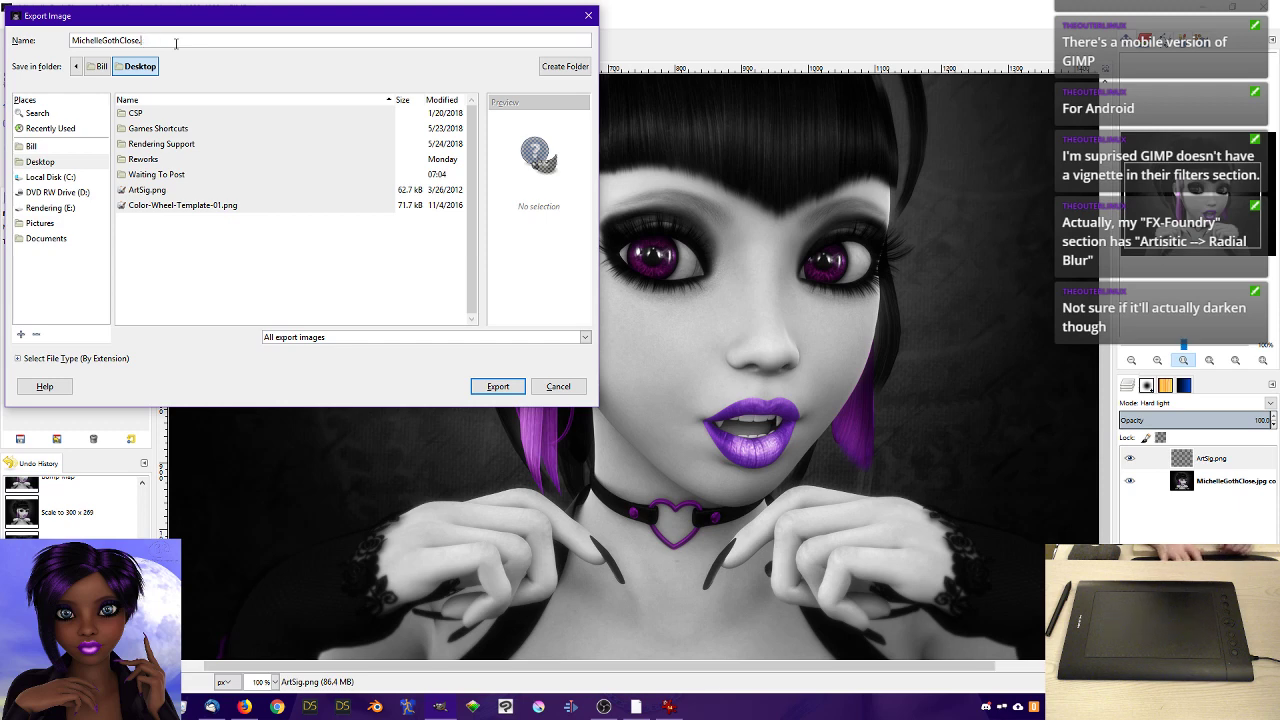
{"action": "type", "text": "jpg"}
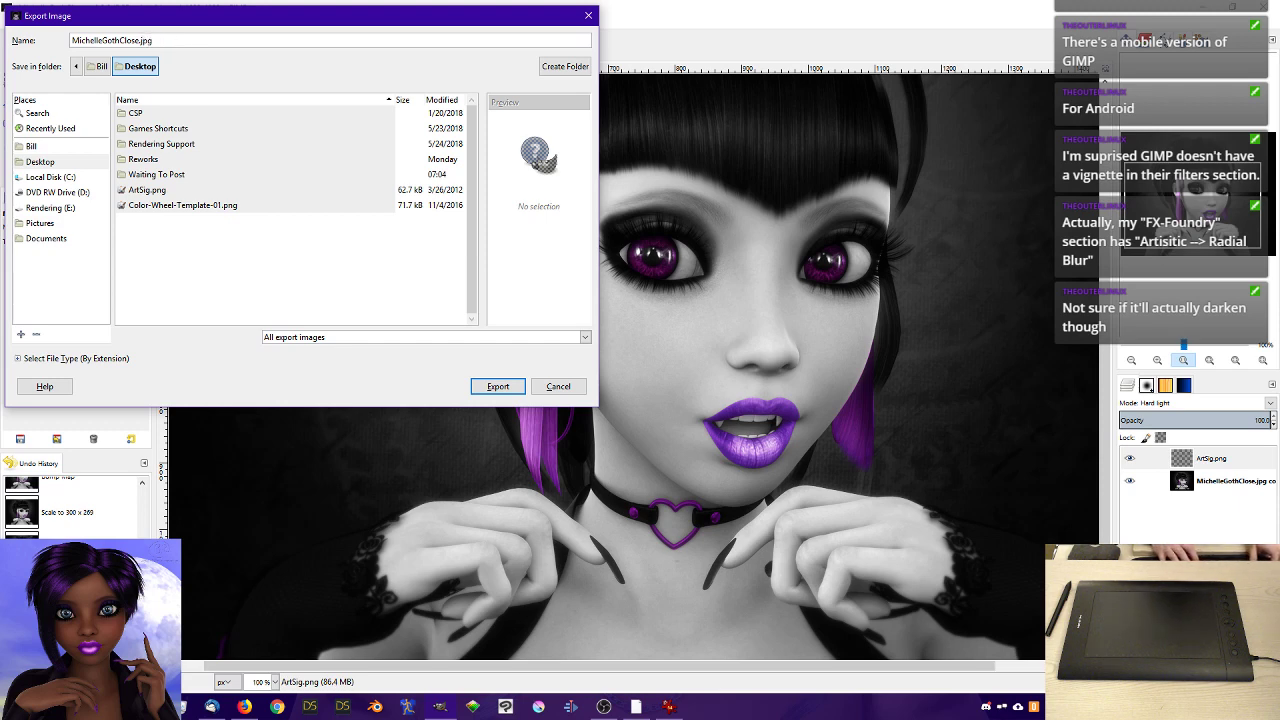
{"action": "left_click", "coordinate": [35, 163]}
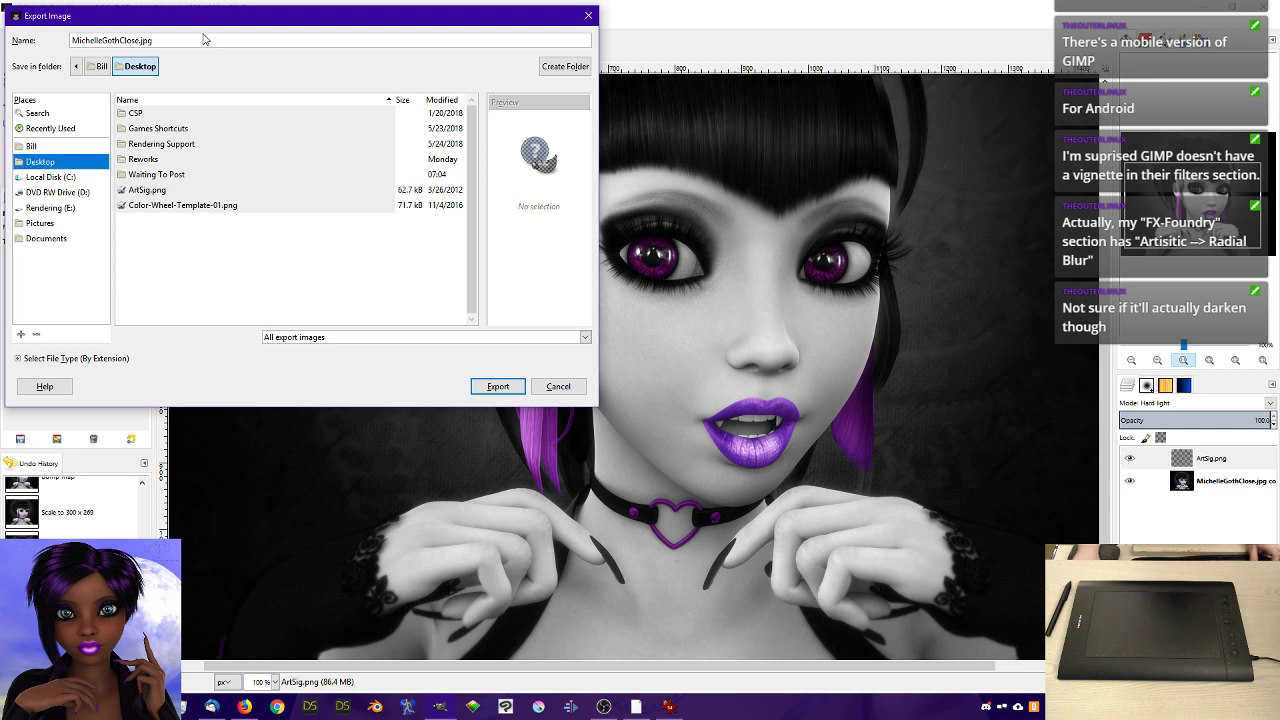
{"action": "left_click", "coordinate": [186, 37]}
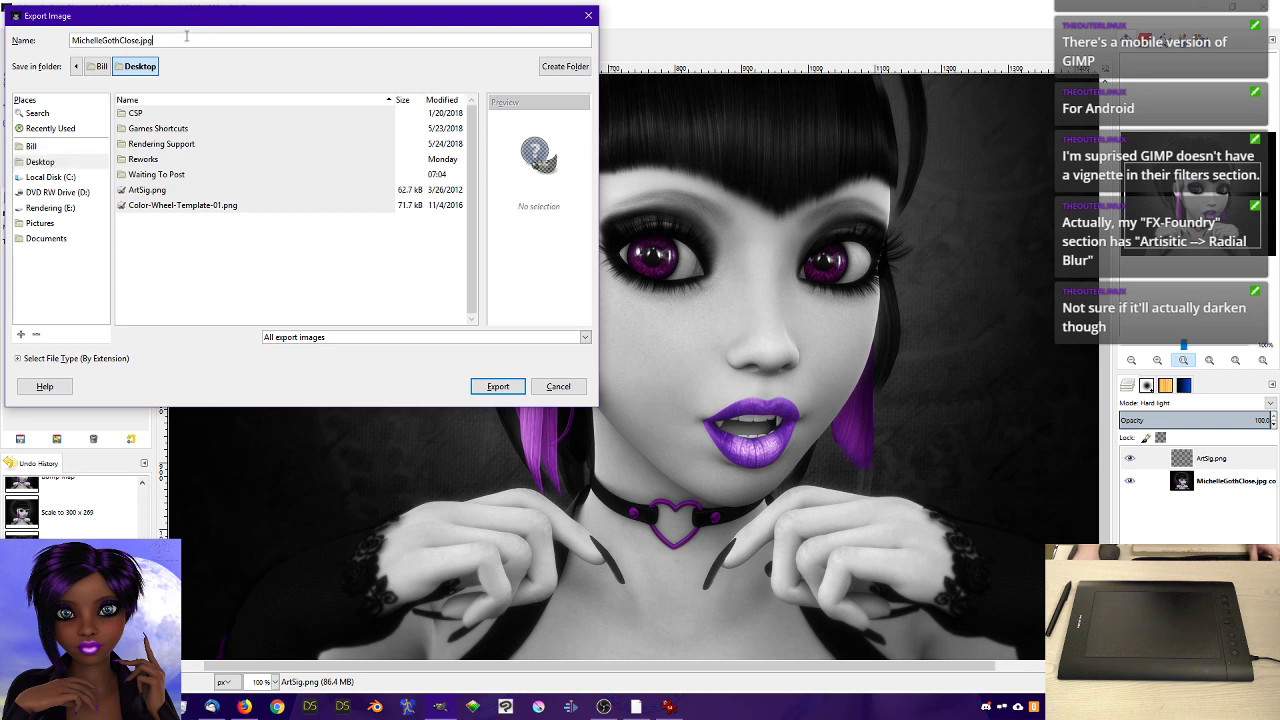
{"action": "left_click", "coordinate": [497, 386]}
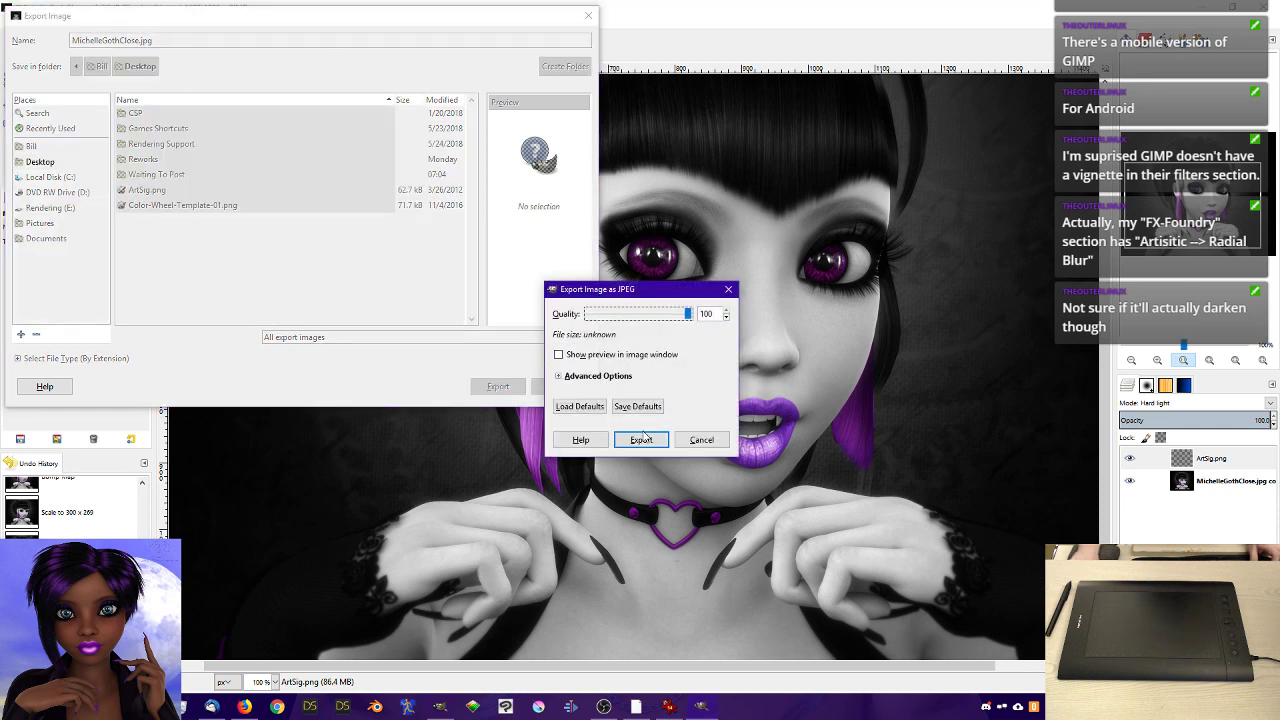
{"action": "left_click", "coordinate": [641, 439]}
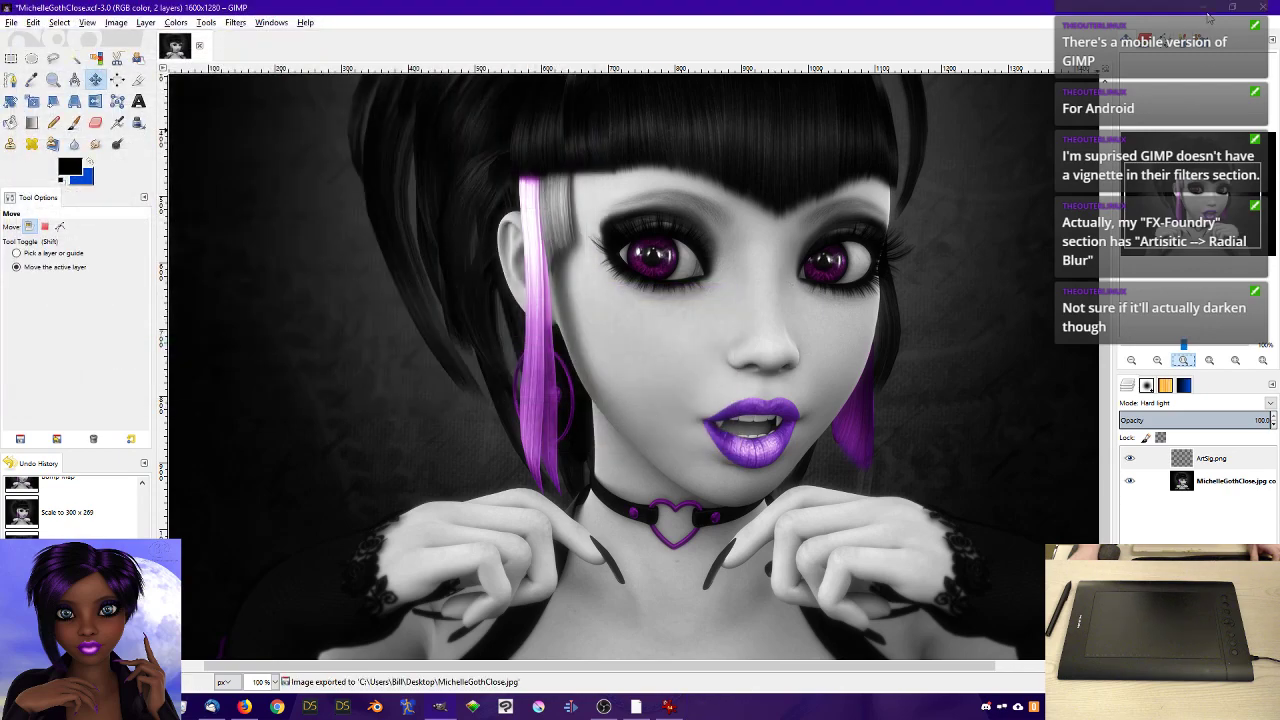
- Minimize the editor, switch to the colour original in IrfanView, and dock its window in the right half of the screen
{"action": "left_click", "coordinate": [1208, 17]}
{"action": "left_click", "coordinate": [954, 44]}
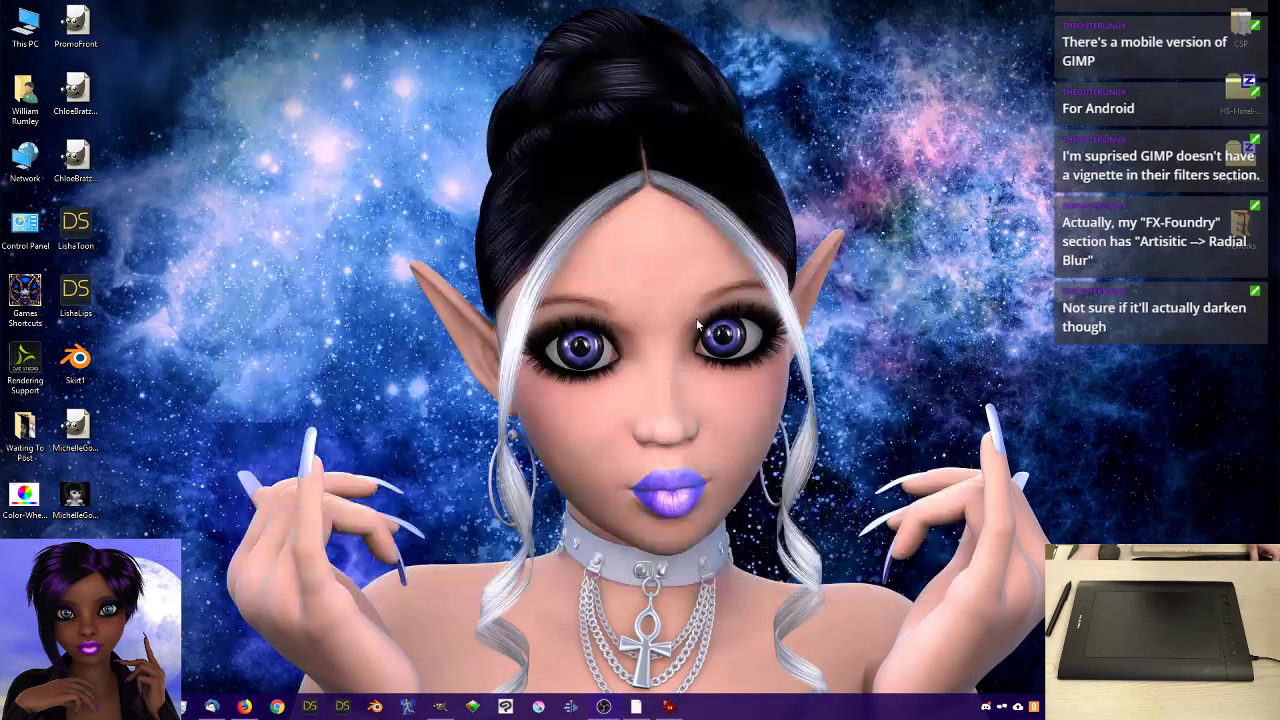
{"action": "left_click", "coordinate": [669, 706]}
{"action": "left_click_drag", "start_coordinate": [918, 12], "coordinate": [1273, 62]}
- Open the exported black-and-white MichelleGothClose.jpg from the desktop, dock it in the left half of the screen, and zoom it to 68.3%
{"action": "double_click", "coordinate": [75, 497]}
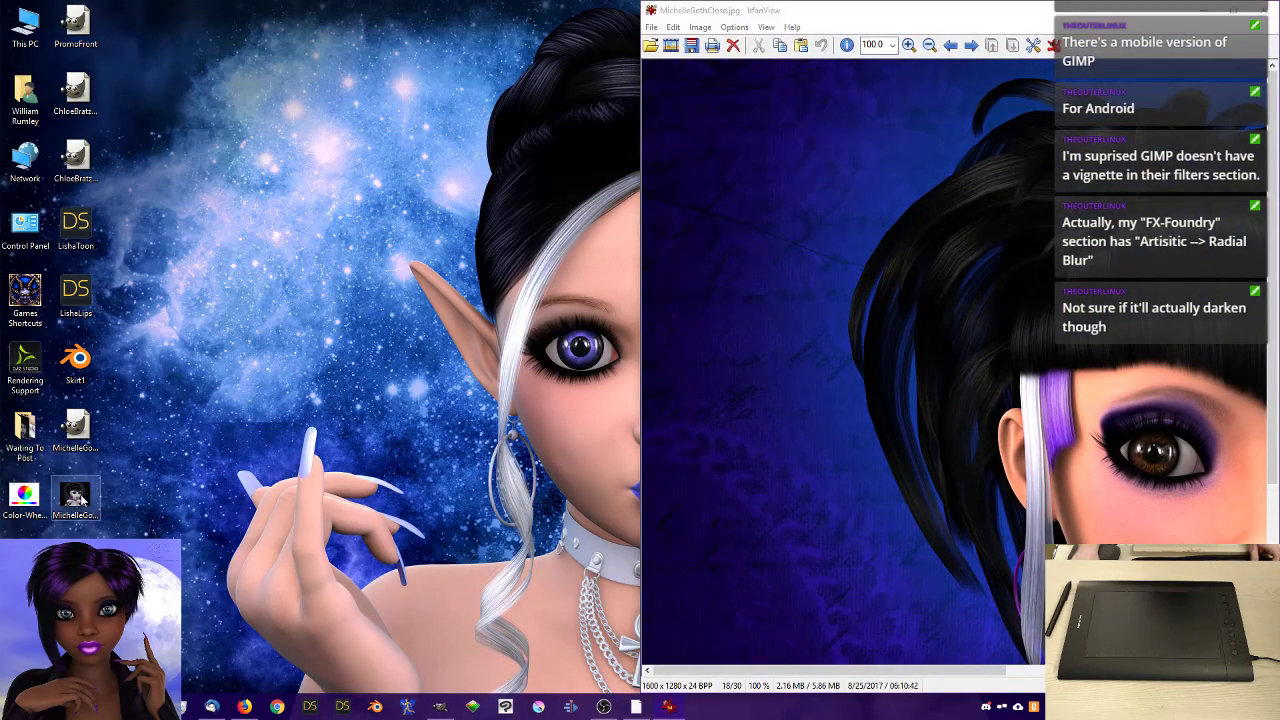
{"action": "left_click_drag", "start_coordinate": [658, 14], "coordinate": [3, 250]}
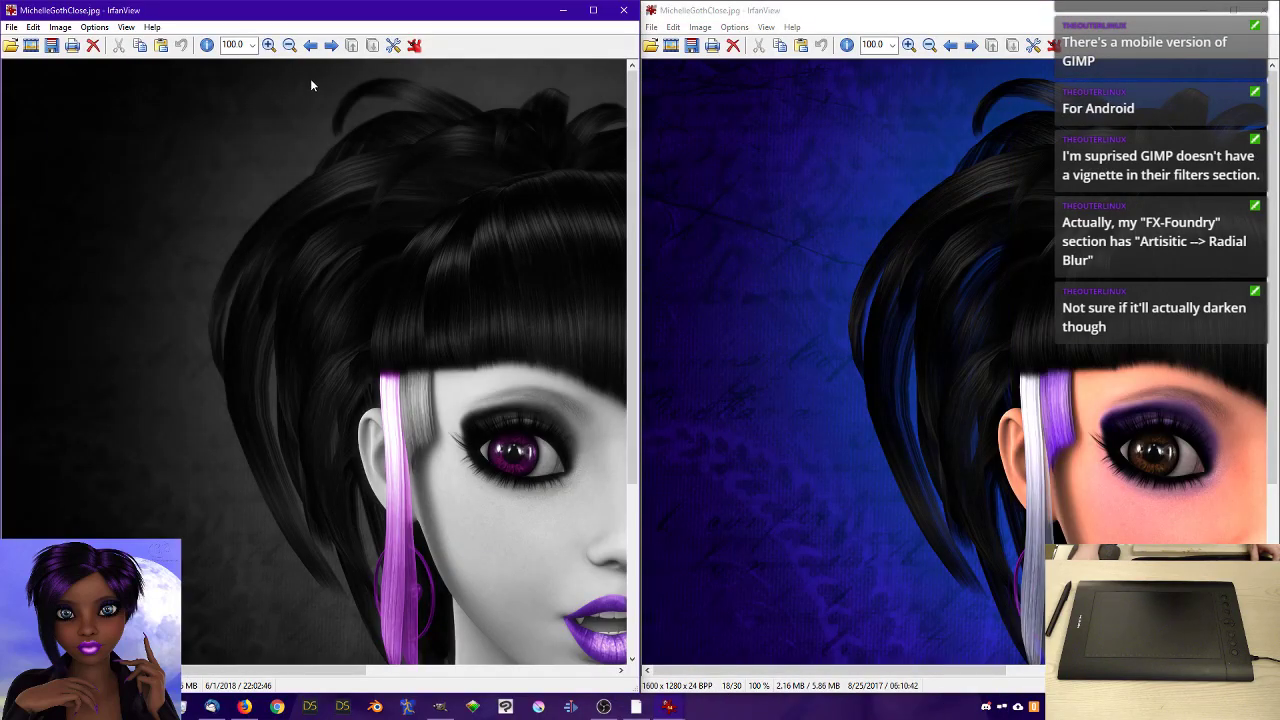
{"action": "left_click", "coordinate": [289, 47]}
{"action": "left_click", "coordinate": [289, 47]}
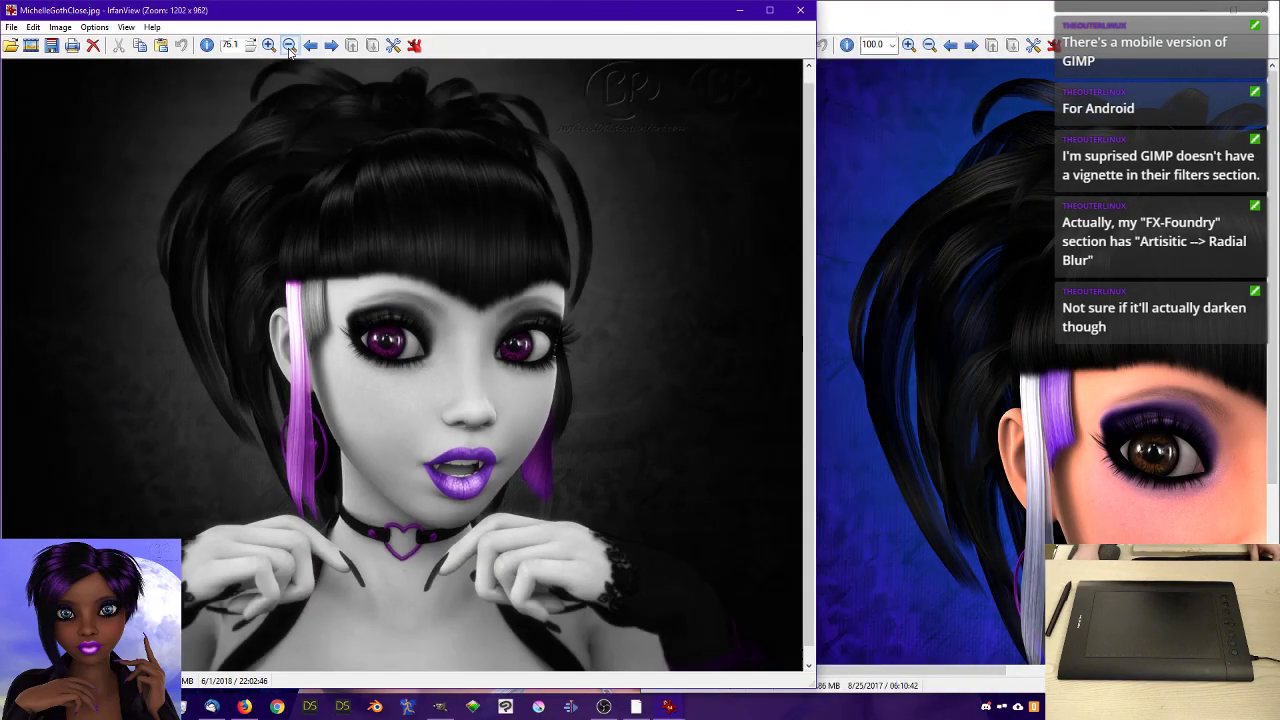
{"action": "left_click", "coordinate": [289, 47]}
{"action": "left_click", "coordinate": [289, 49]}
{"action": "left_click_drag", "start_coordinate": [362, 11], "coordinate": [3, 68]}
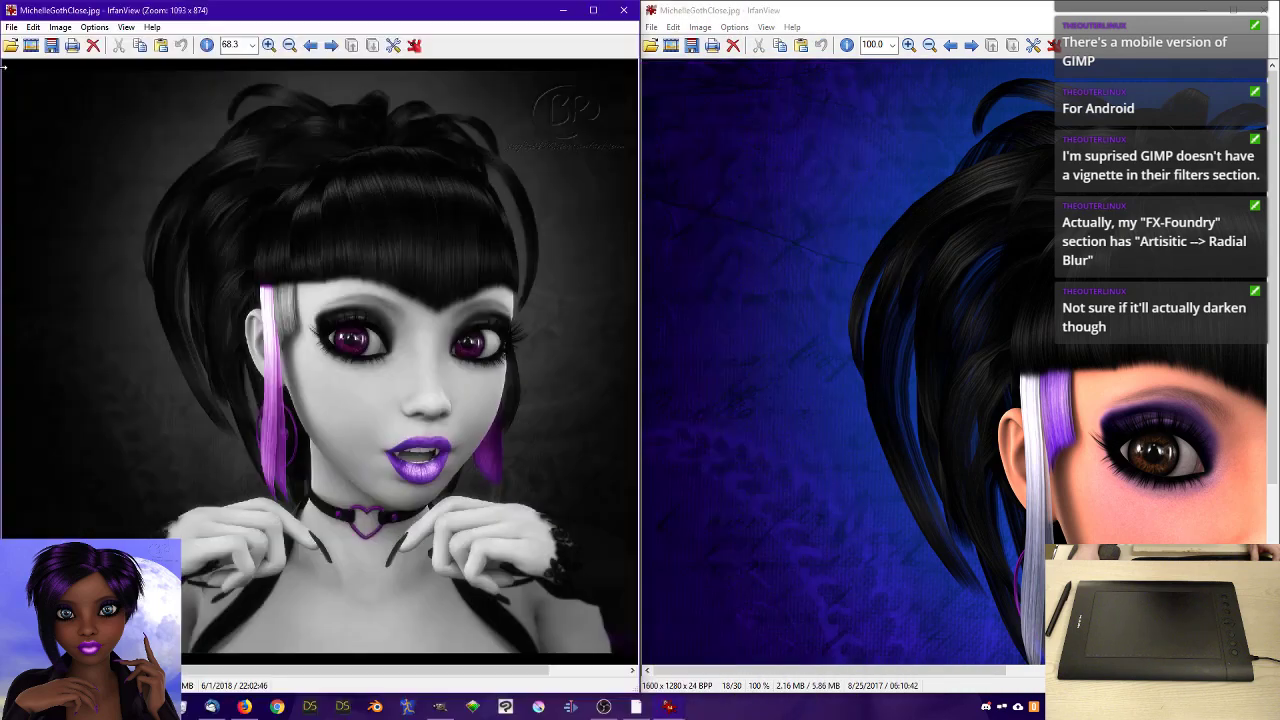
- Zoom the colour original to 68.3%, dock it beside the black-and-white version, and center both portraits for comparison
{"action": "left_click", "coordinate": [985, 18]}
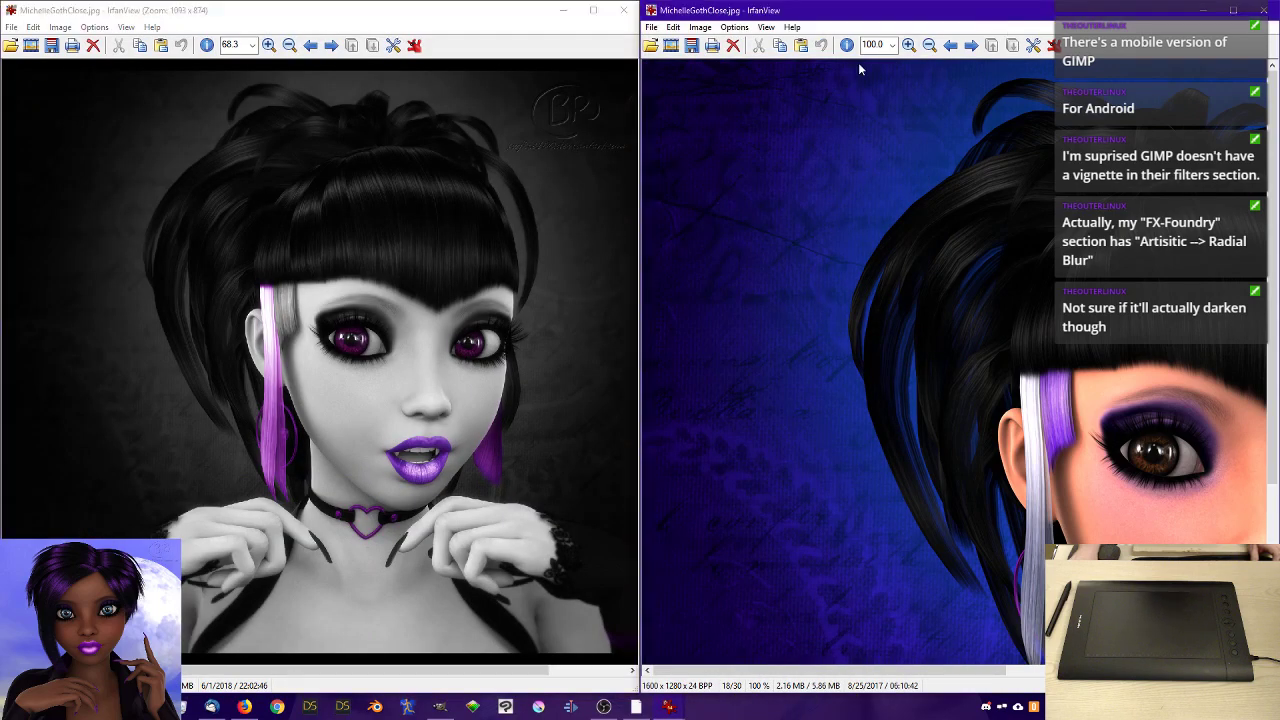
{"action": "left_click", "coordinate": [928, 46]}
{"action": "key", "text": "p"}
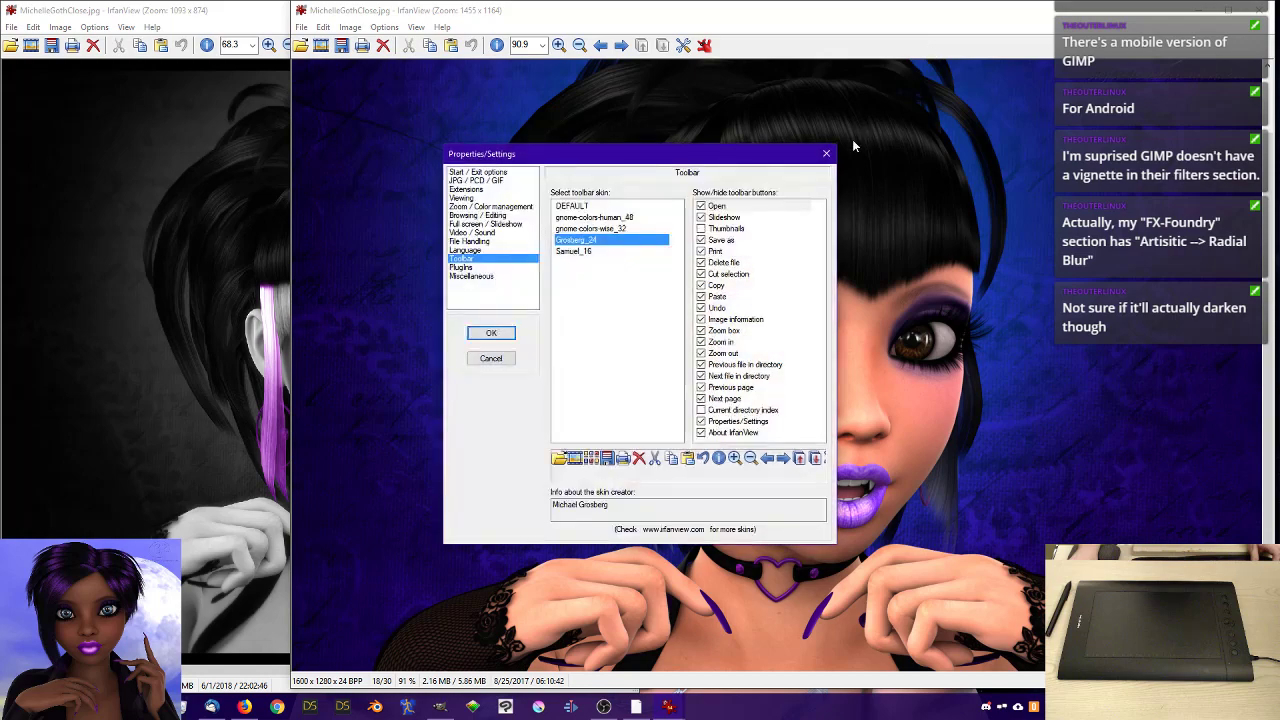
{"action": "left_click", "coordinate": [829, 155]}
{"action": "left_click", "coordinate": [579, 48]}
{"action": "left_click", "coordinate": [579, 47]}
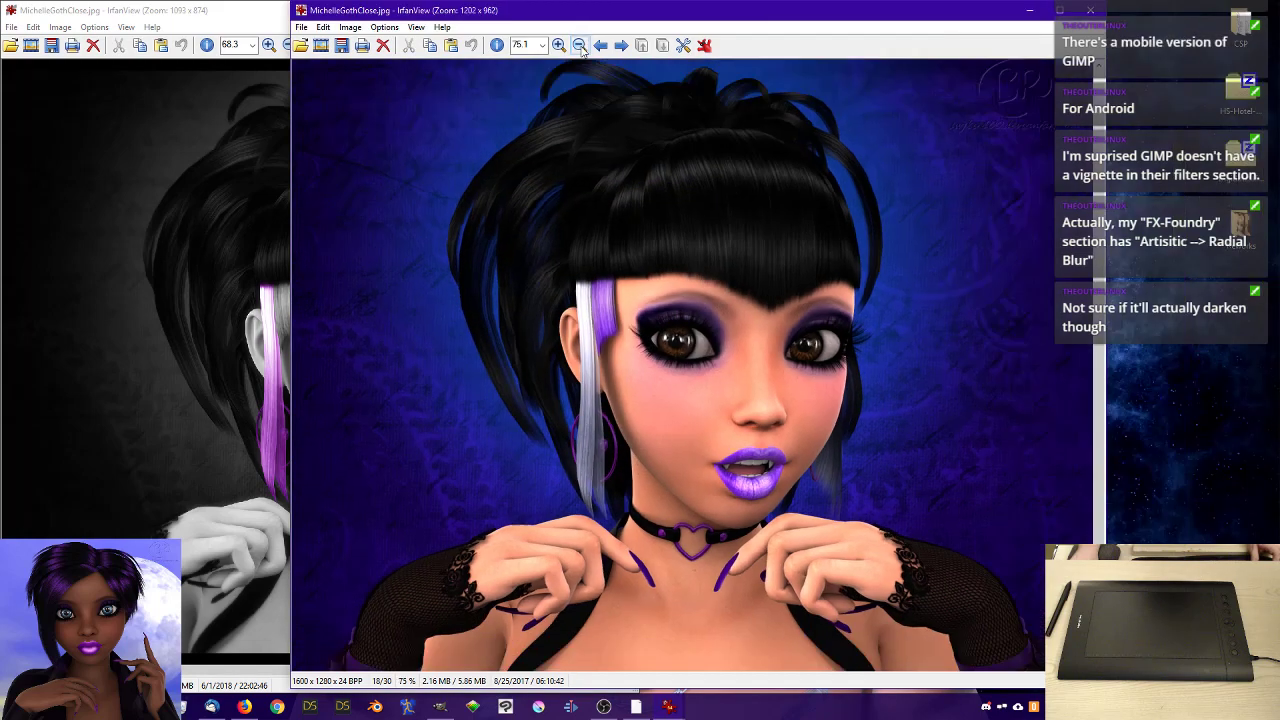
{"action": "left_click", "coordinate": [579, 47]}
{"action": "left_click_drag", "start_coordinate": [587, 17], "coordinate": [1279, 20]}
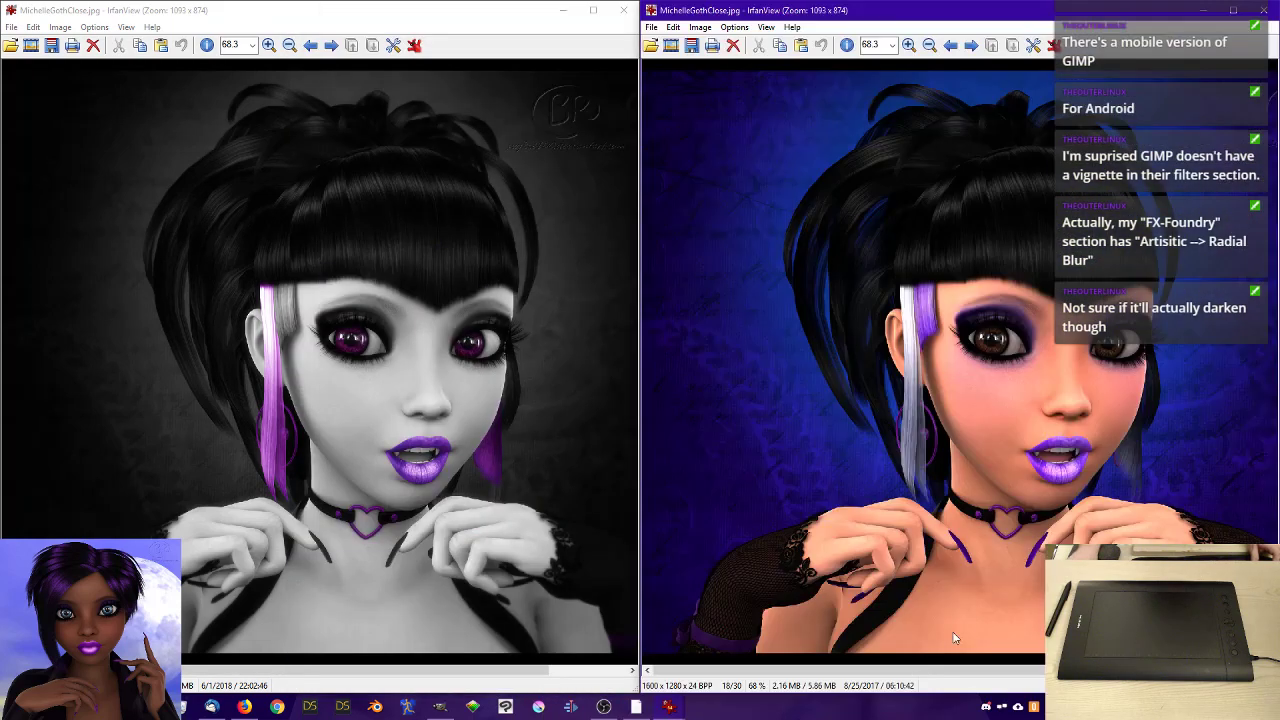
{"action": "left_click_drag", "start_coordinate": [929, 671], "coordinate": [956, 673]}
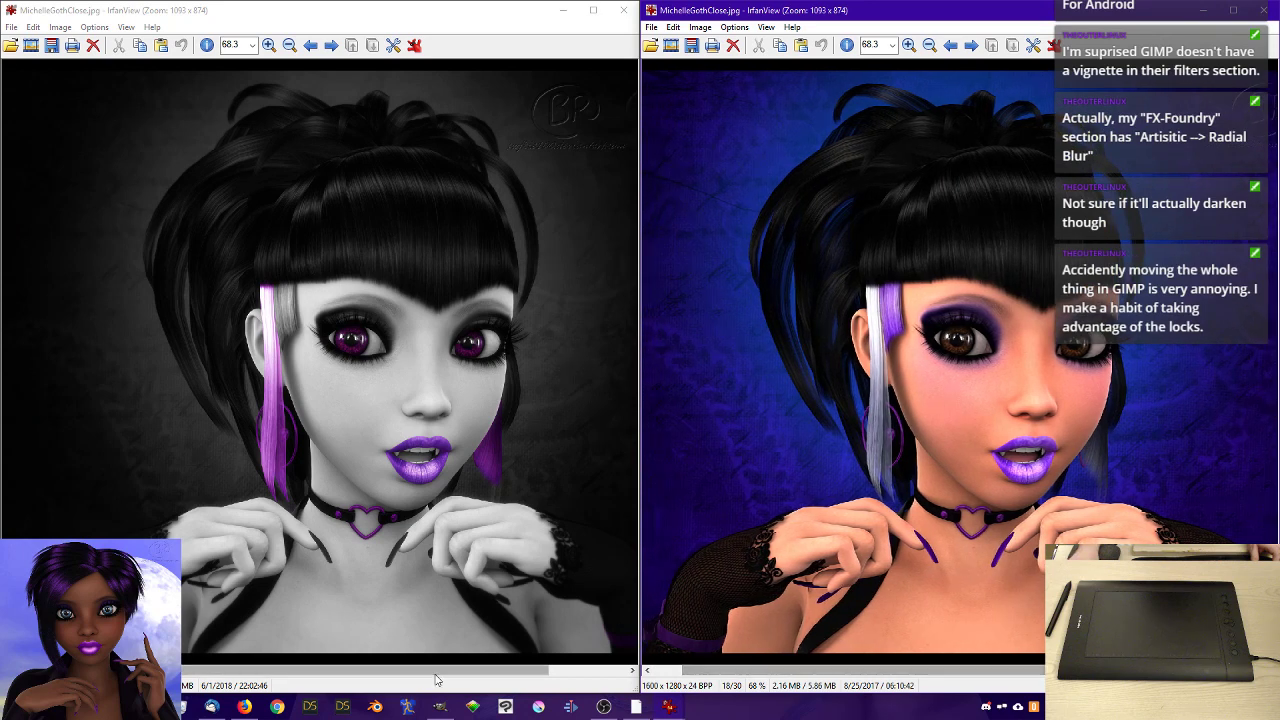
{"action": "left_click_drag", "start_coordinate": [440, 671], "coordinate": [475, 671]}
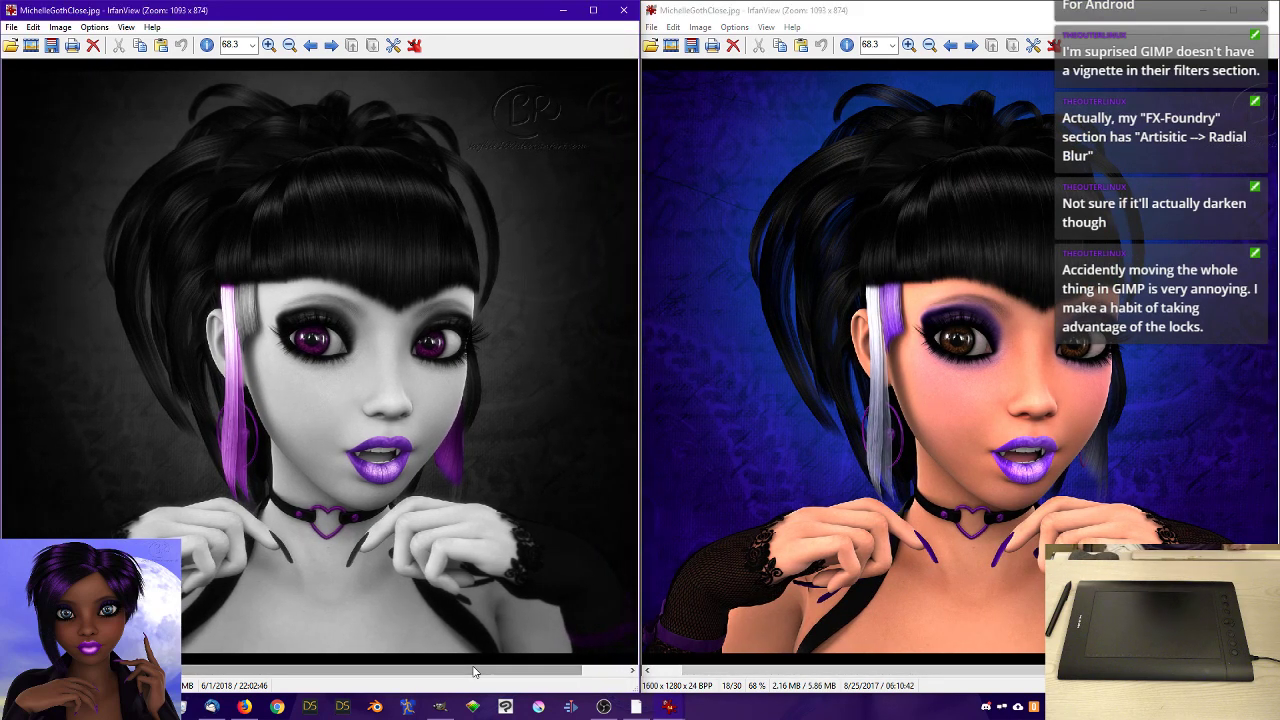